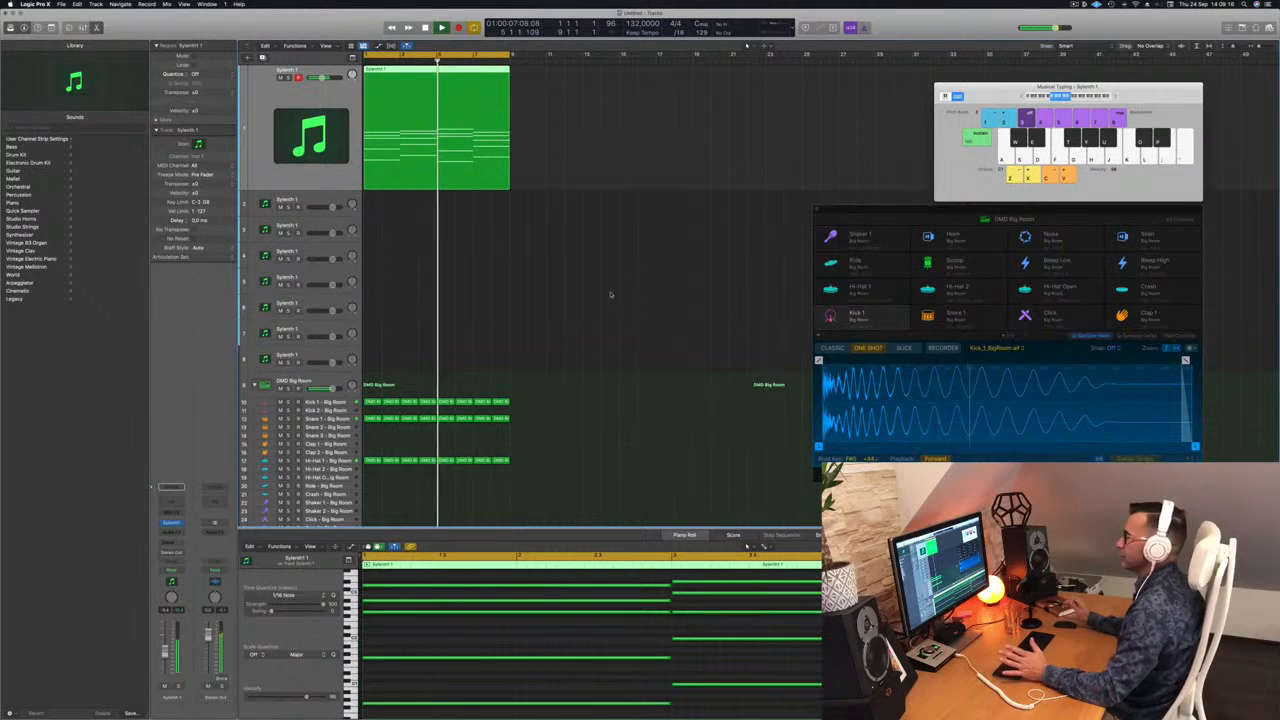
Step: Play back the looped Sylenth1 chord region together with the drums from the start of the arrangement
left_click(570, 294)
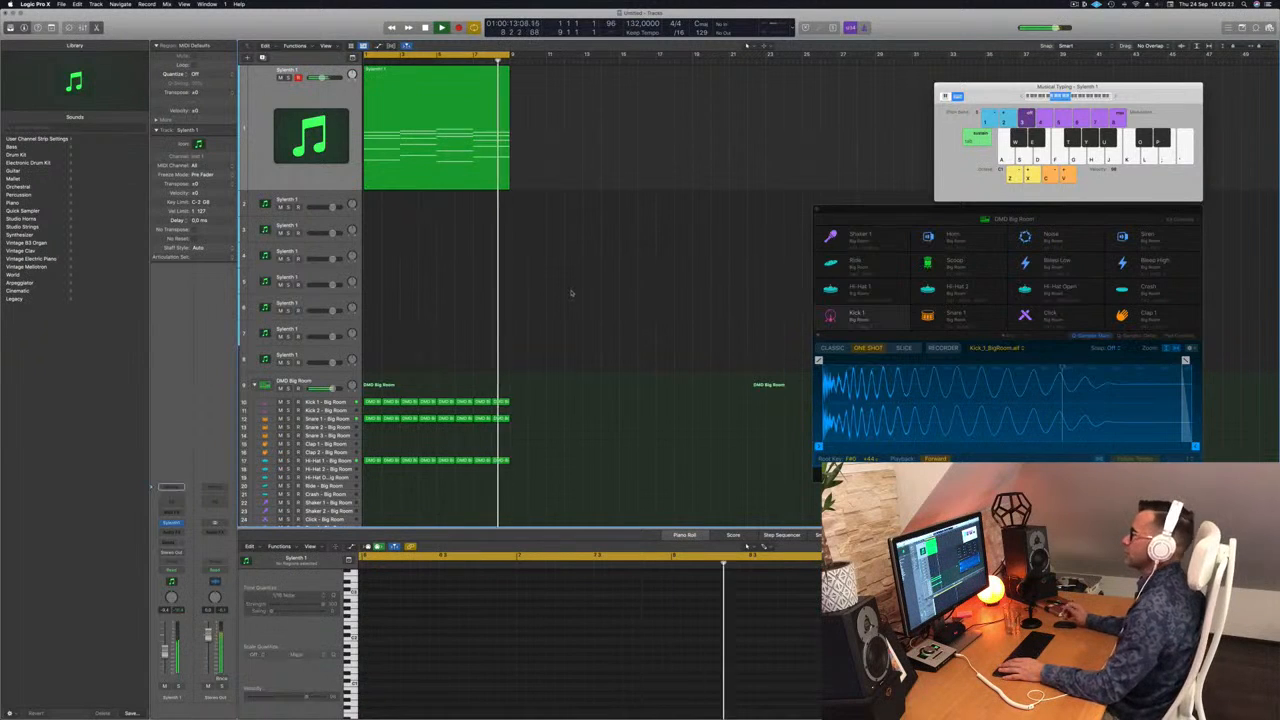
key("space")
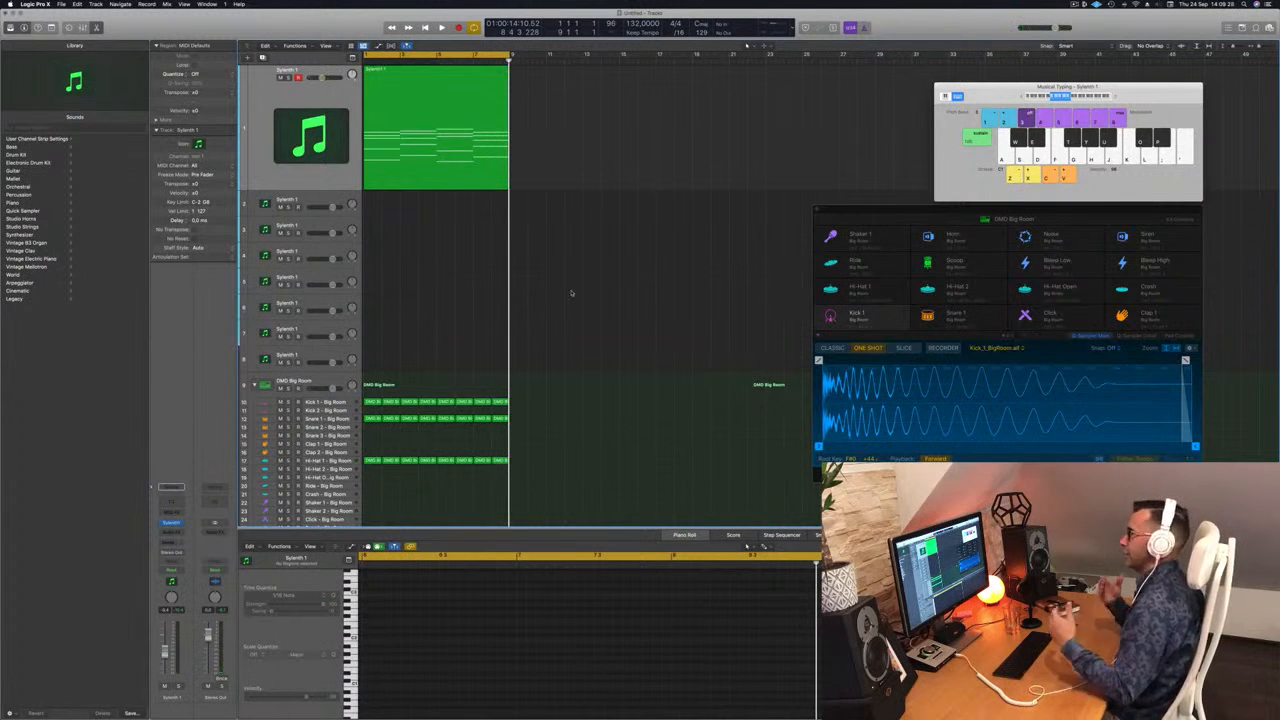
key("Return")
key("space")
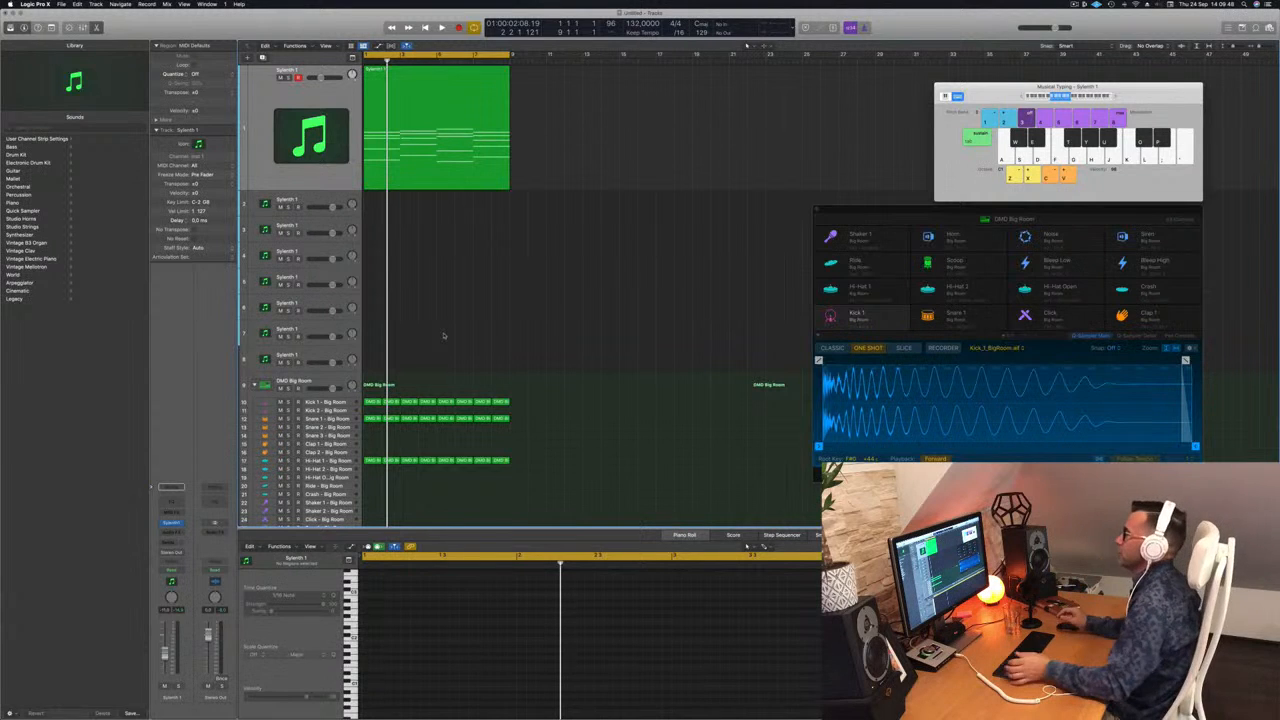
left_click(425, 172)
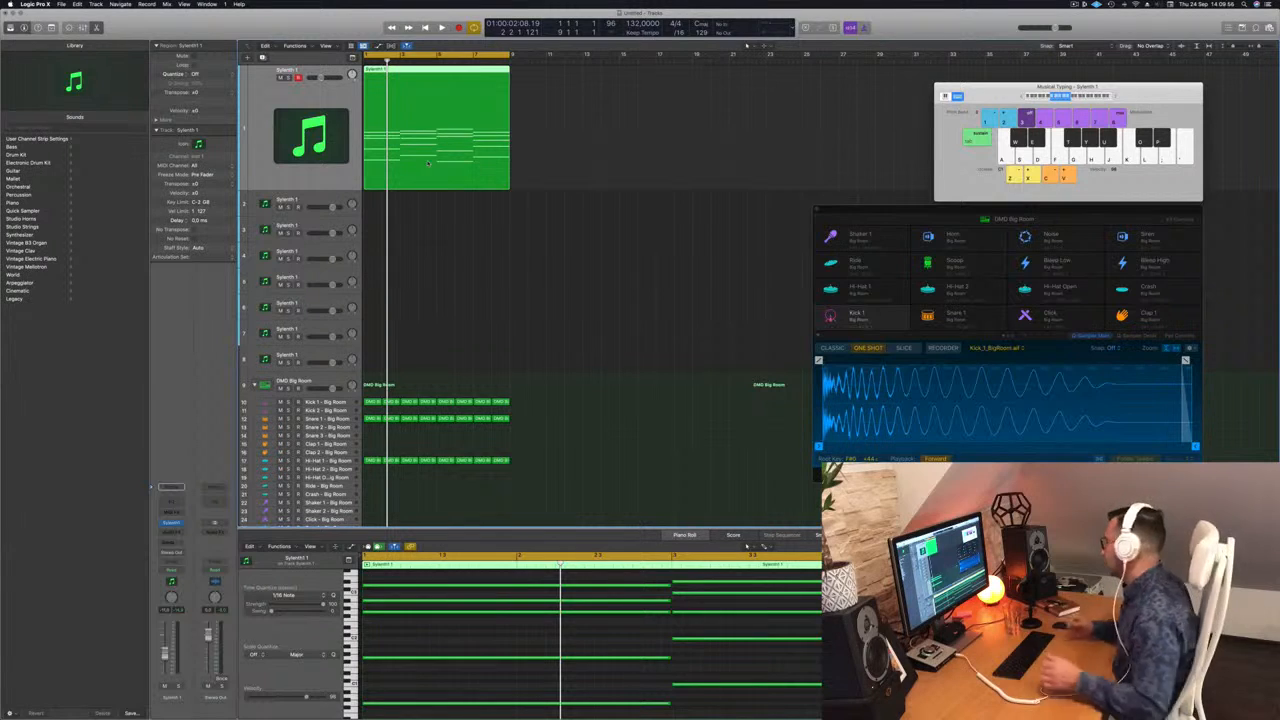
left_click(466, 215)
key("space")
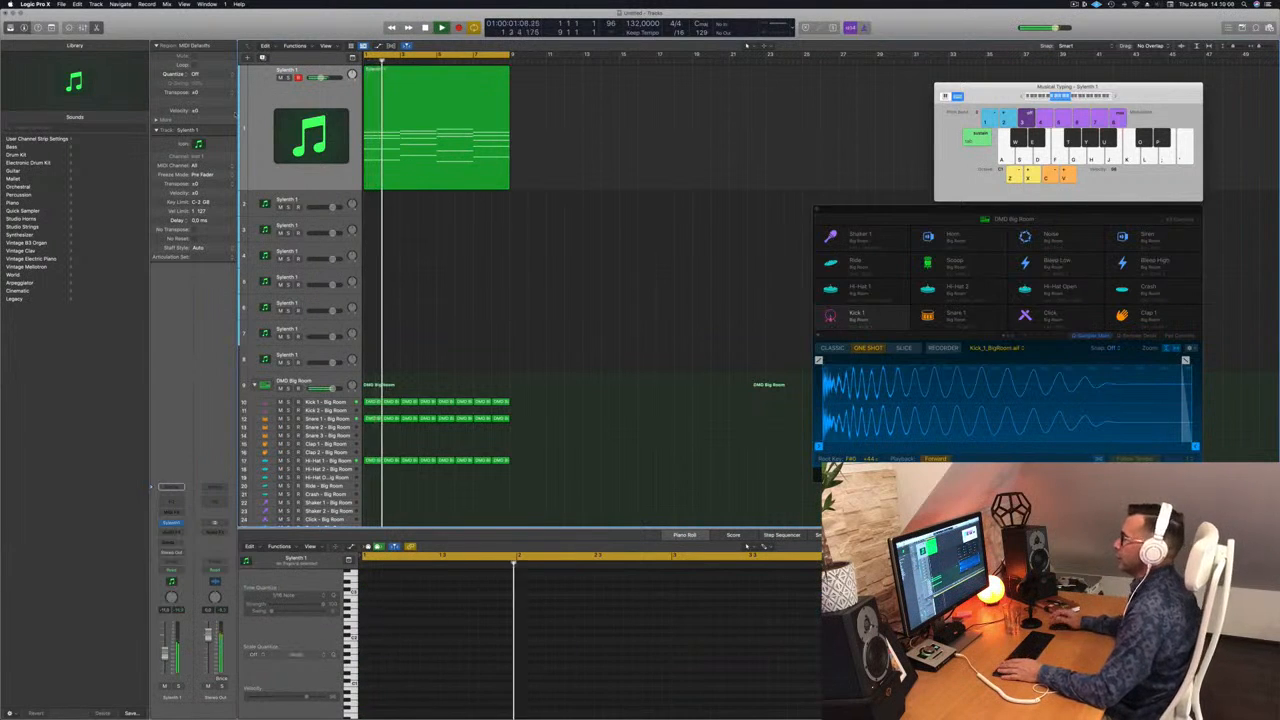
Step: Duplicate the first Sylenth1 track and copy its chord region onto the new track at bar 1
key("Down")
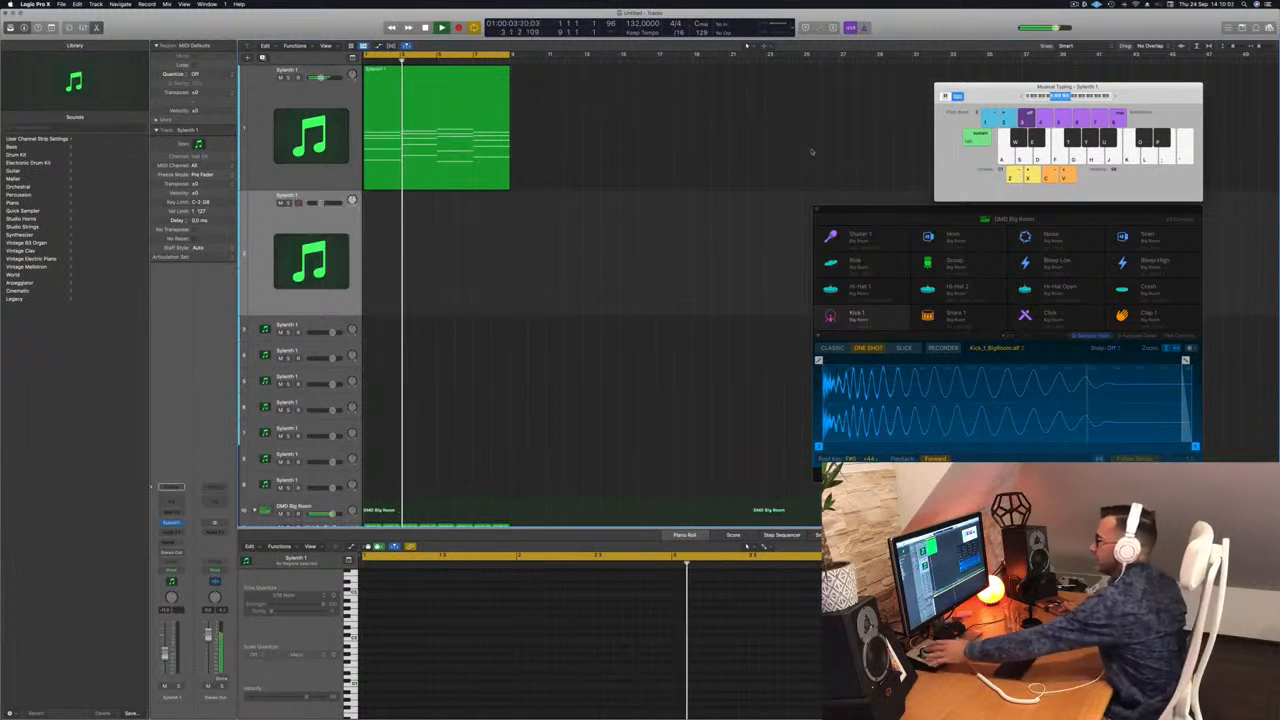
left_click(415, 102)
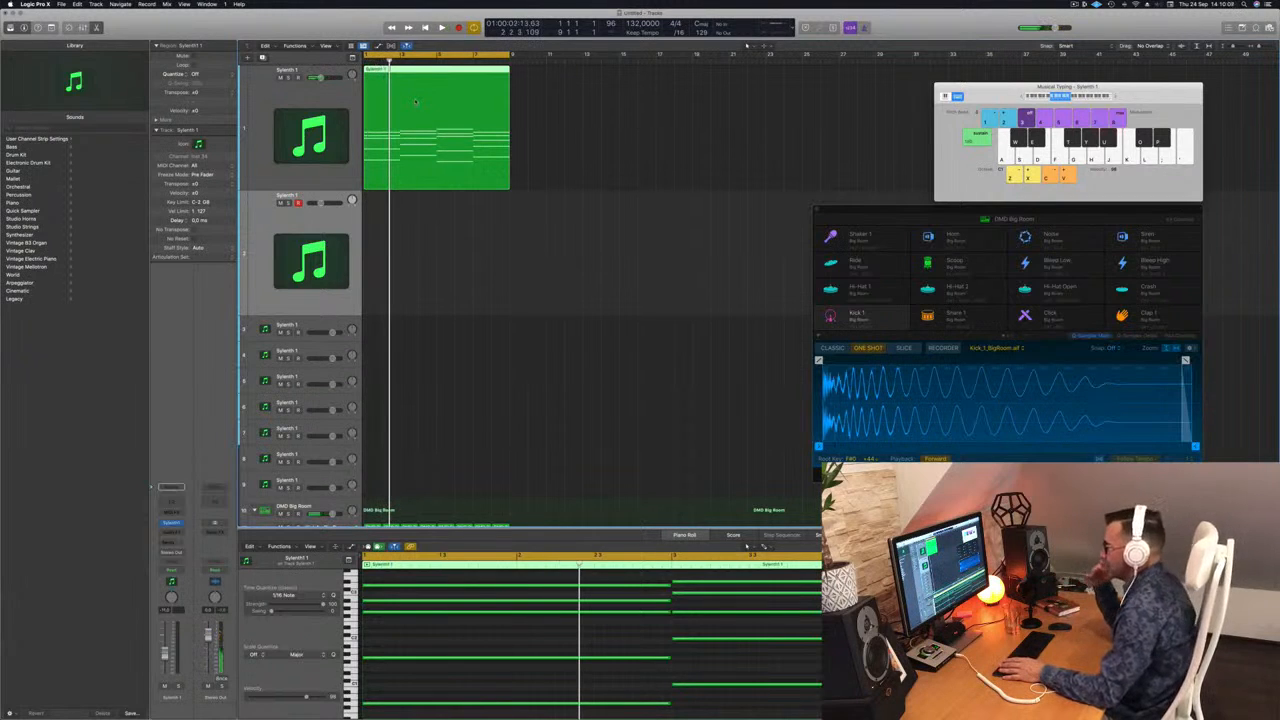
left_click_drag(402, 92, 397, 228)
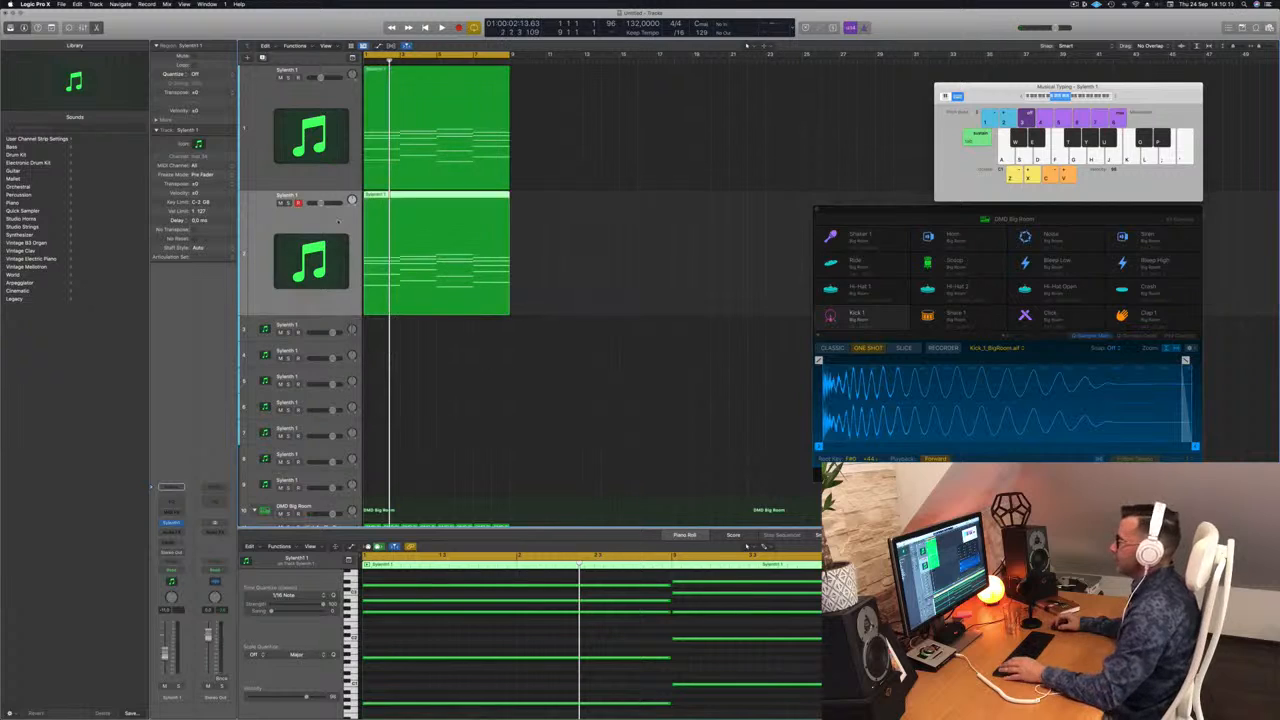
Step: Replace the second track's instrument with the stereo version of Alchemy
left_click(182, 524)
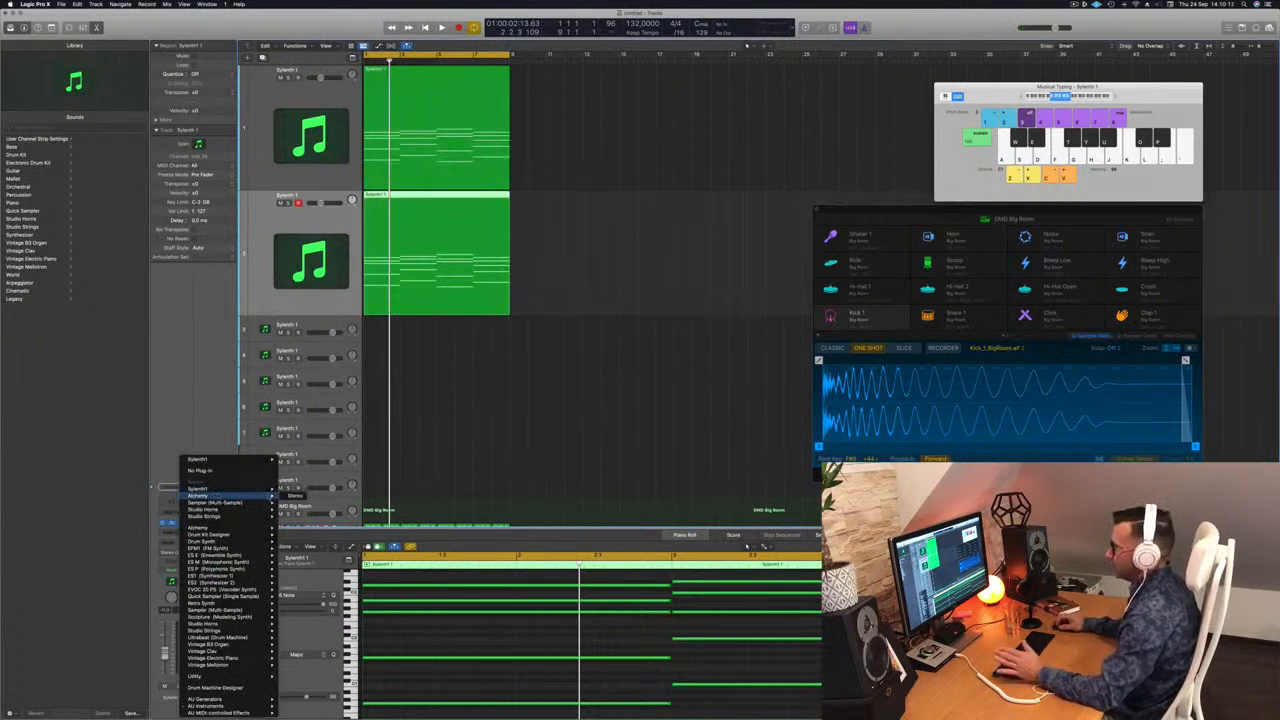
left_click(302, 496)
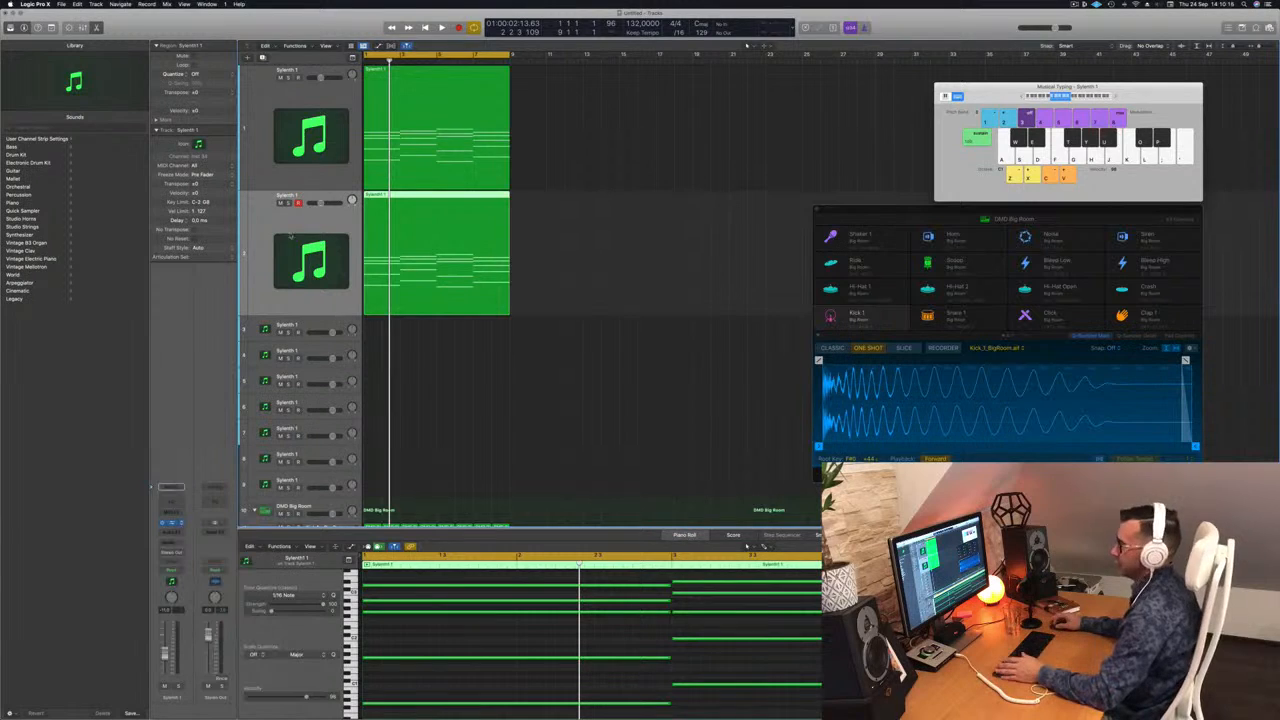
left_click_drag(603, 108, 634, 109)
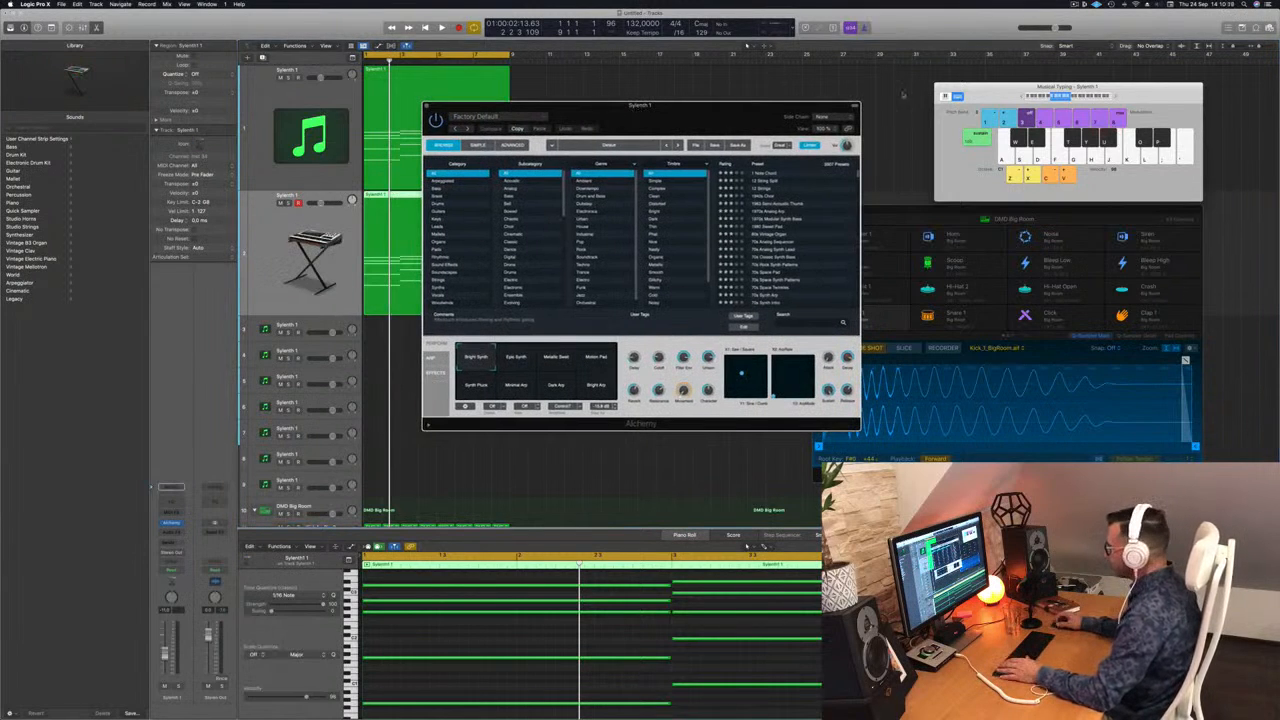
Step: Audition the Acid Trance Pattern and Acid Etched Bass presets in Alchemy against the loop
scroll(797, 233, "down", 10)
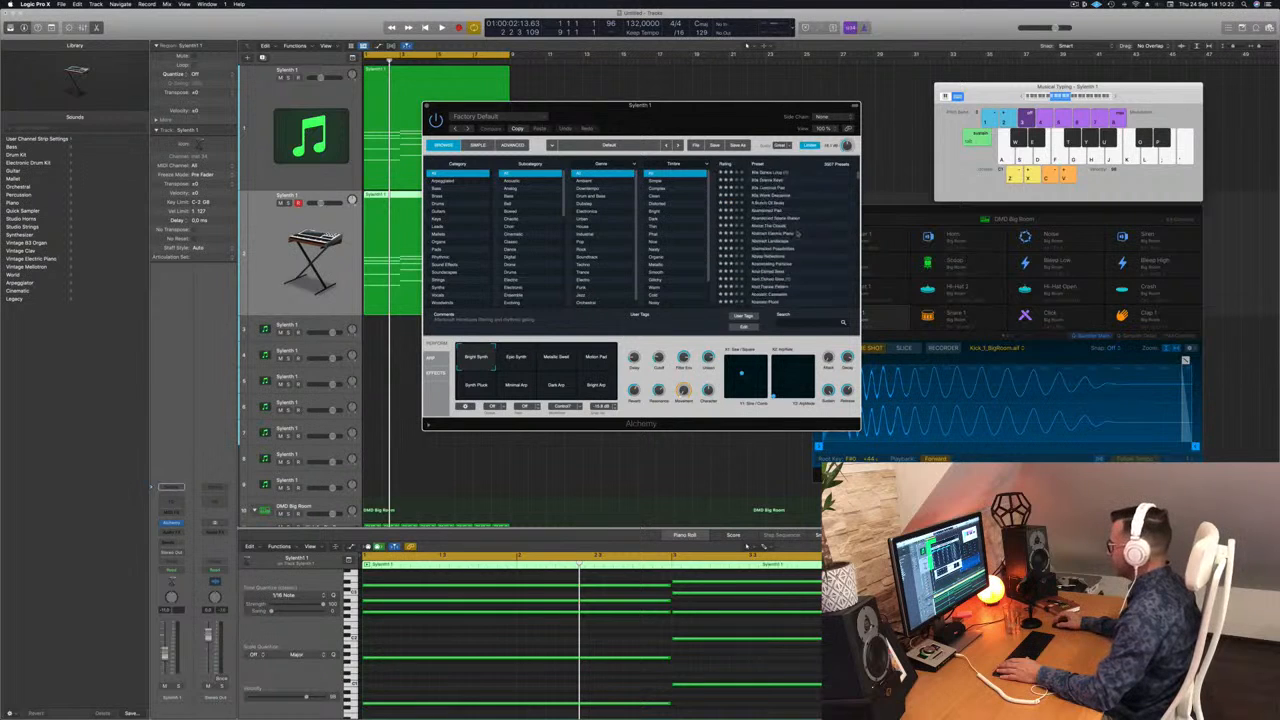
scroll(797, 233, "up", 3)
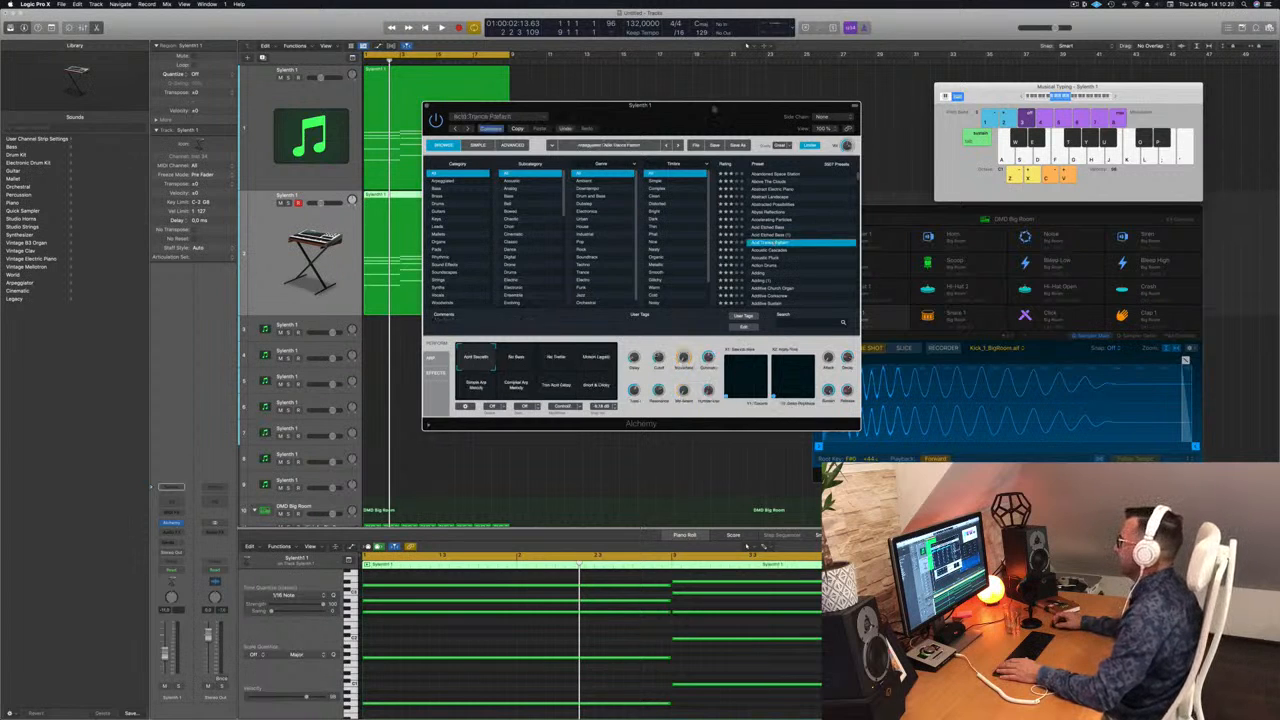
left_click_drag(592, 105, 801, 82)
key("space")
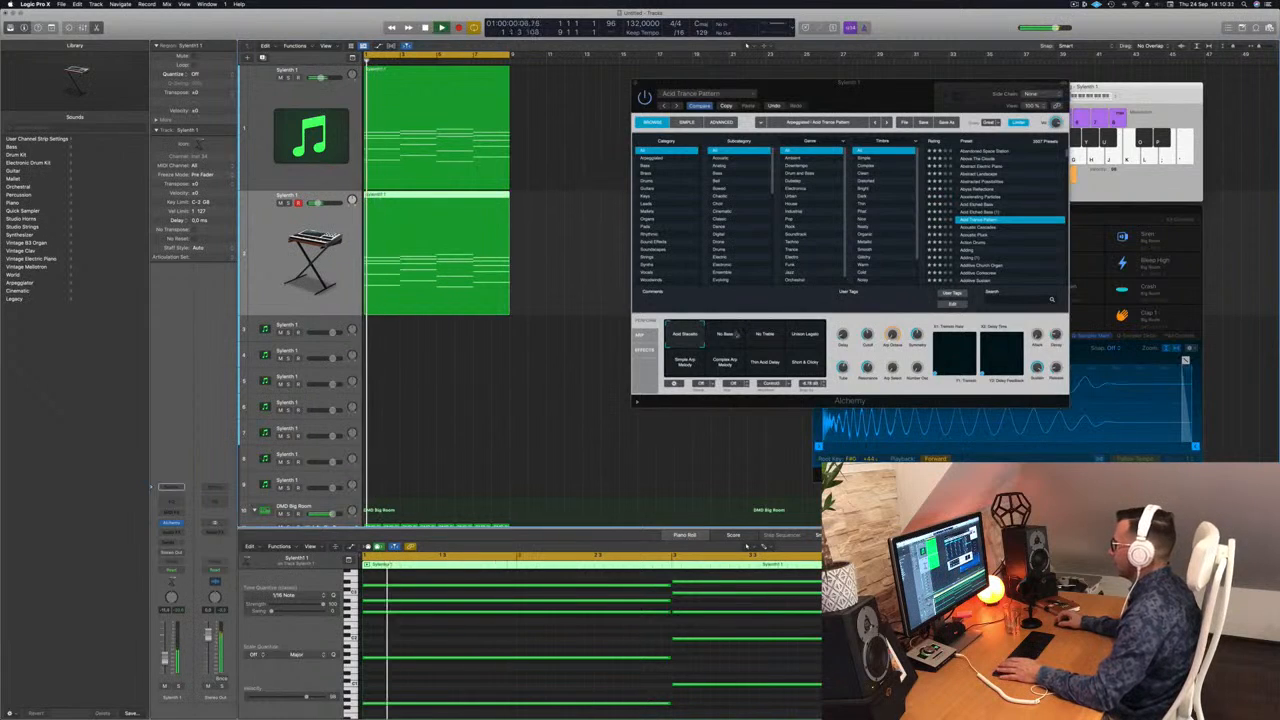
left_click(985, 205)
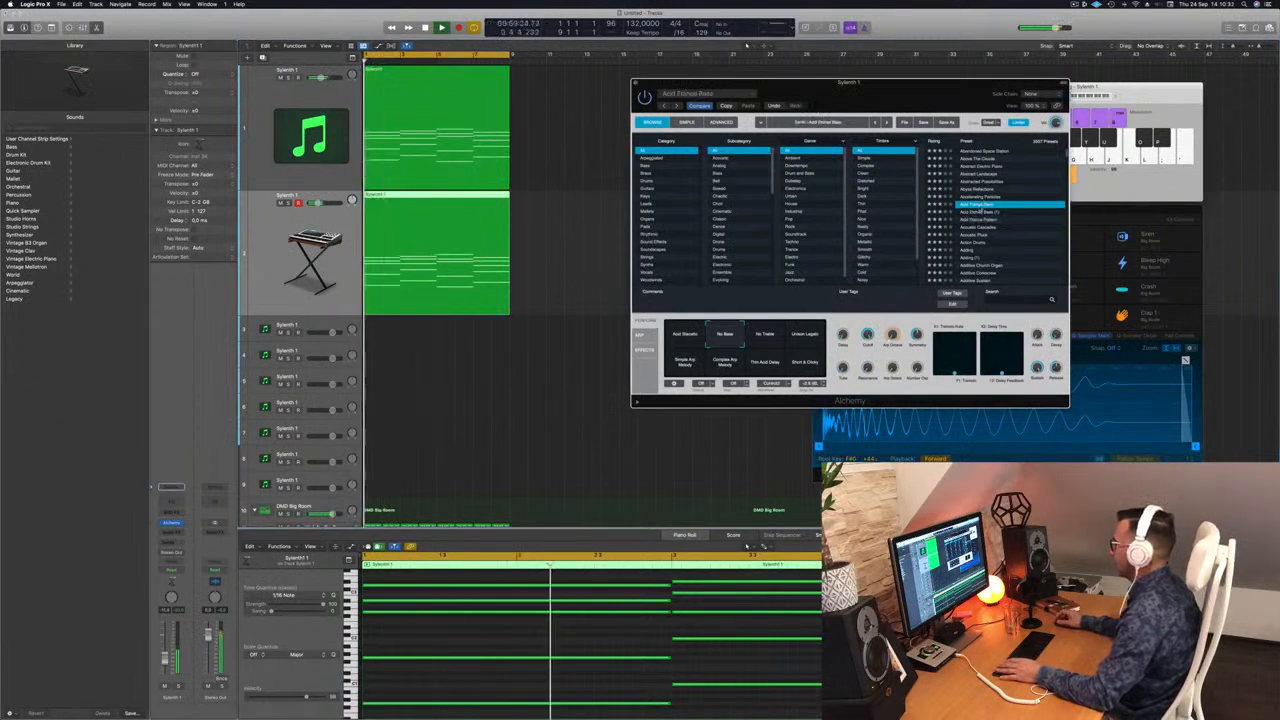
key("space")
left_click(993, 213)
key("space")
key("space")
Step: Filter Alchemy's presets to the arpeggiated category and search them for "acid"
left_click(652, 158)
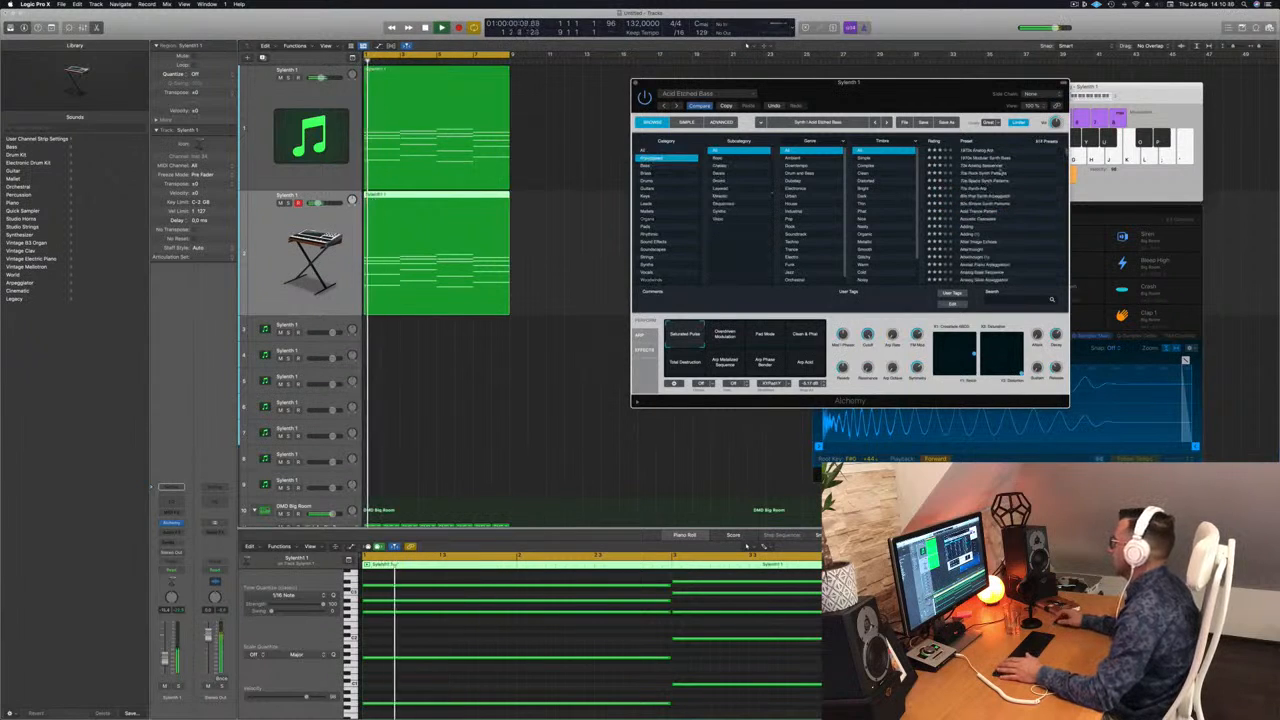
scroll(1008, 196, "down", 3)
scroll(1013, 200, "down", 1)
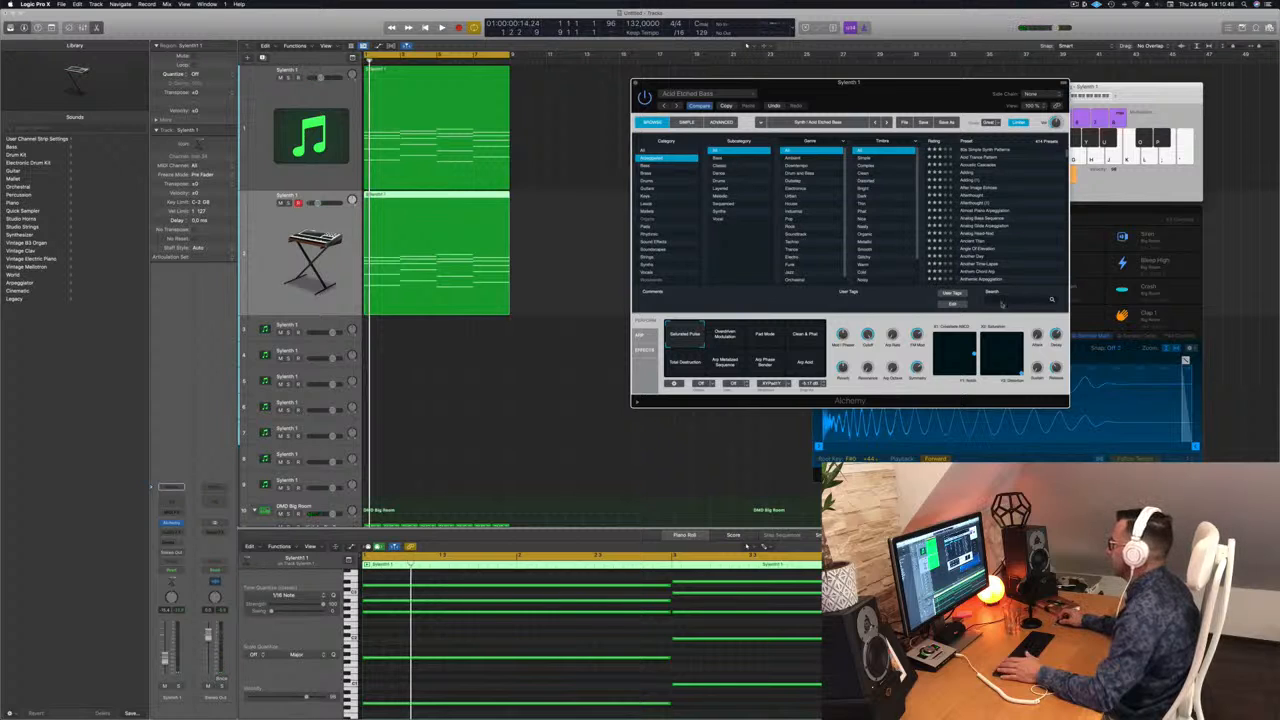
type("acid")
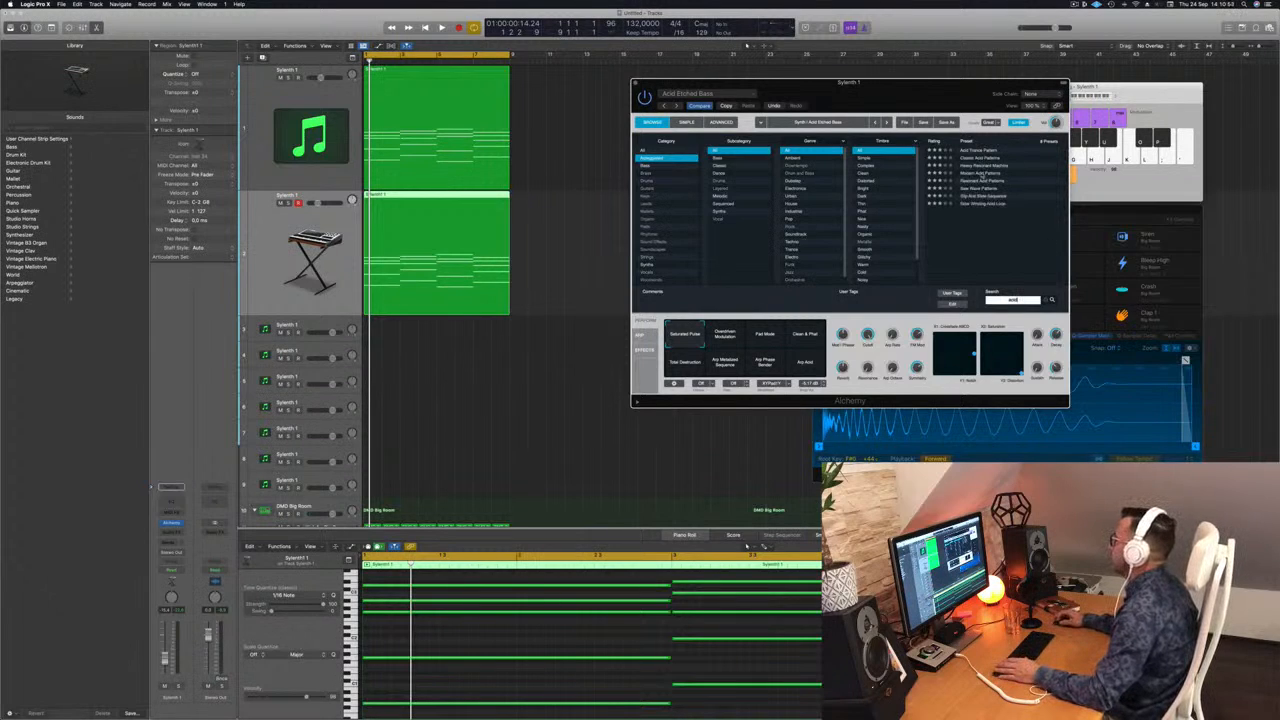
Step: Load the Modern Acid Patterns preset and audition it with the loop
left_click(985, 173)
key("space")
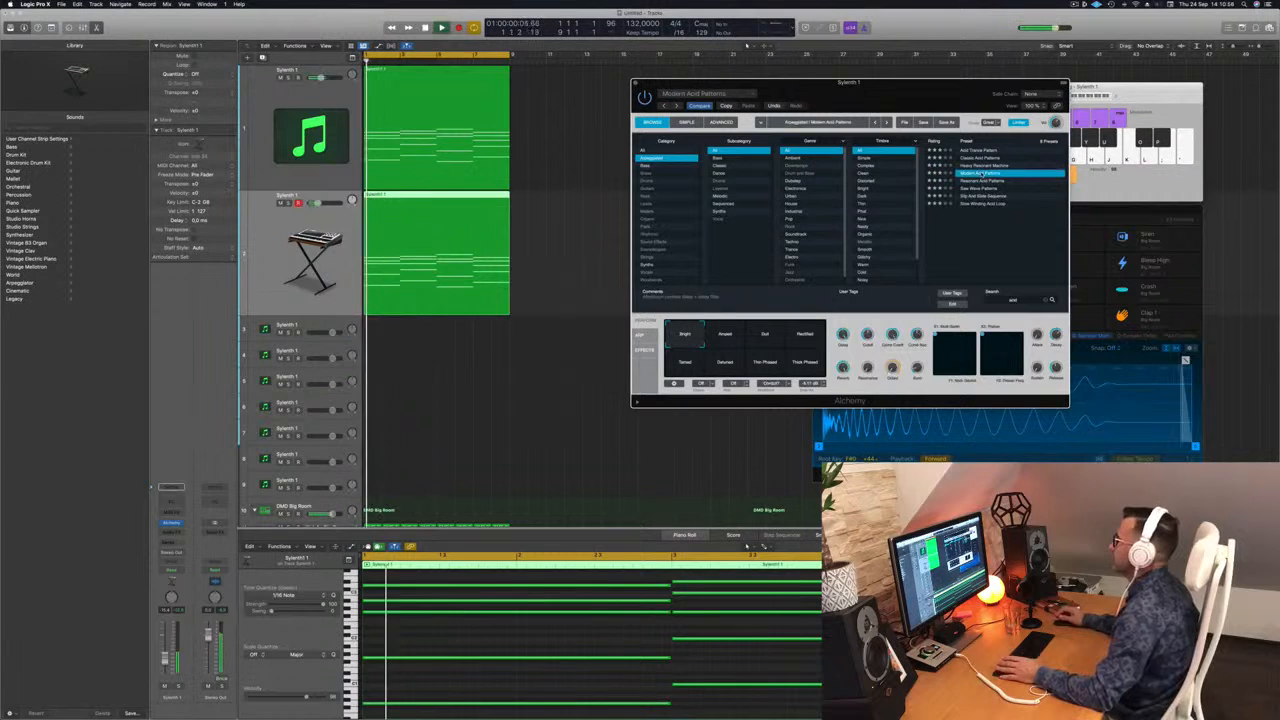
key("space")
Step: Delete the upper chord notes in the Alchemy region, keeping only the lowest note of each chord, and play the loop
scroll(529, 643, "down", 3)
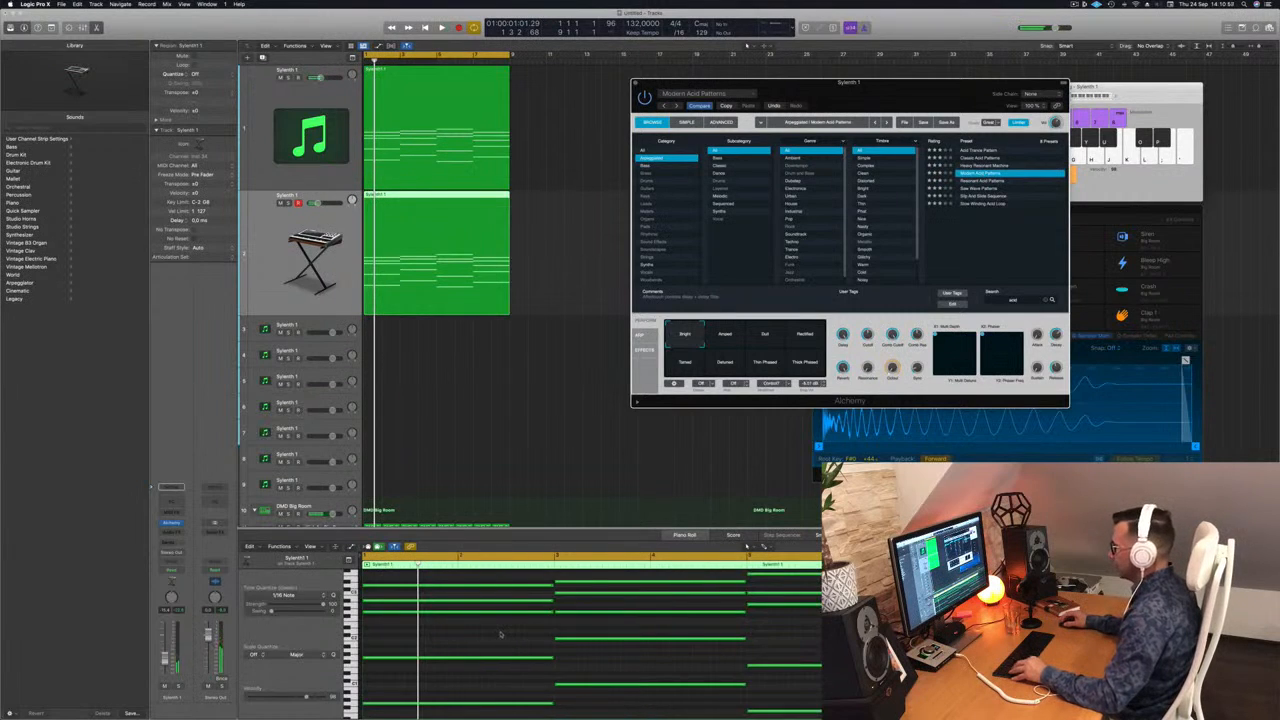
scroll(501, 634, "down", 2)
left_click_drag(541, 584, 815, 668)
key("Delete")
key("space")
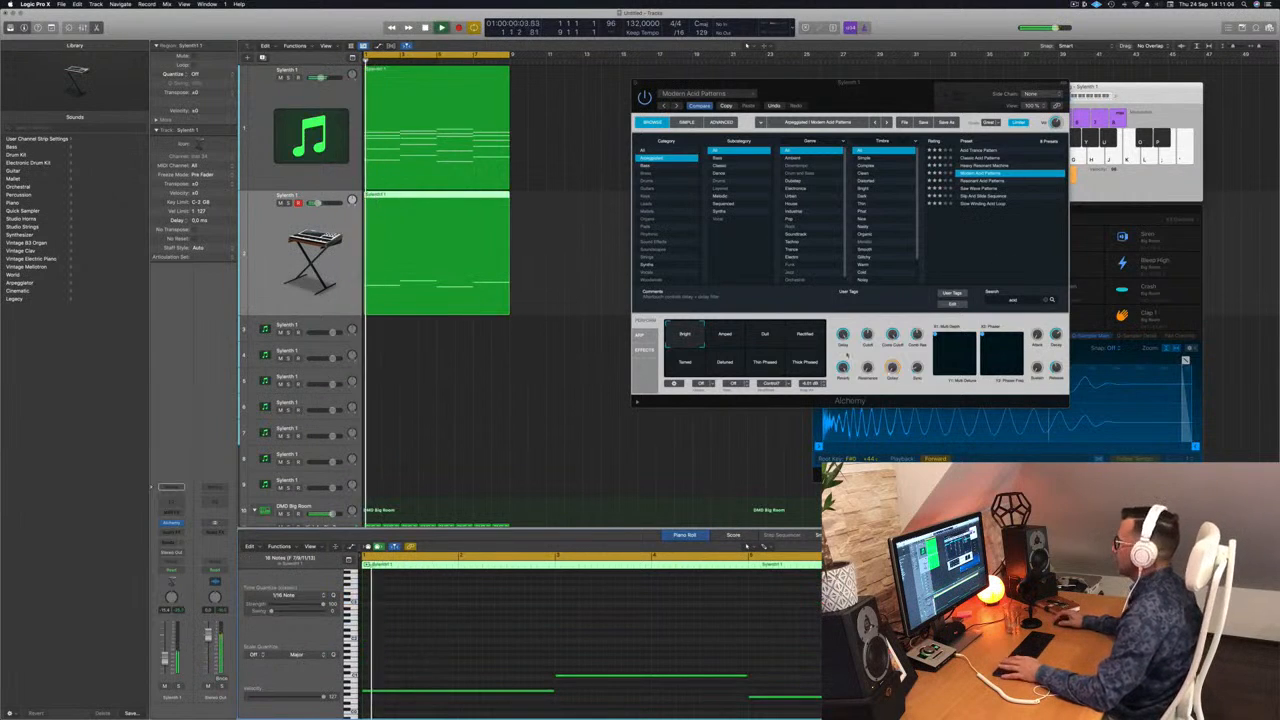
Step: Transpose all remaining notes in the Alchemy region up by a net one octave and play the result
key("super+a")
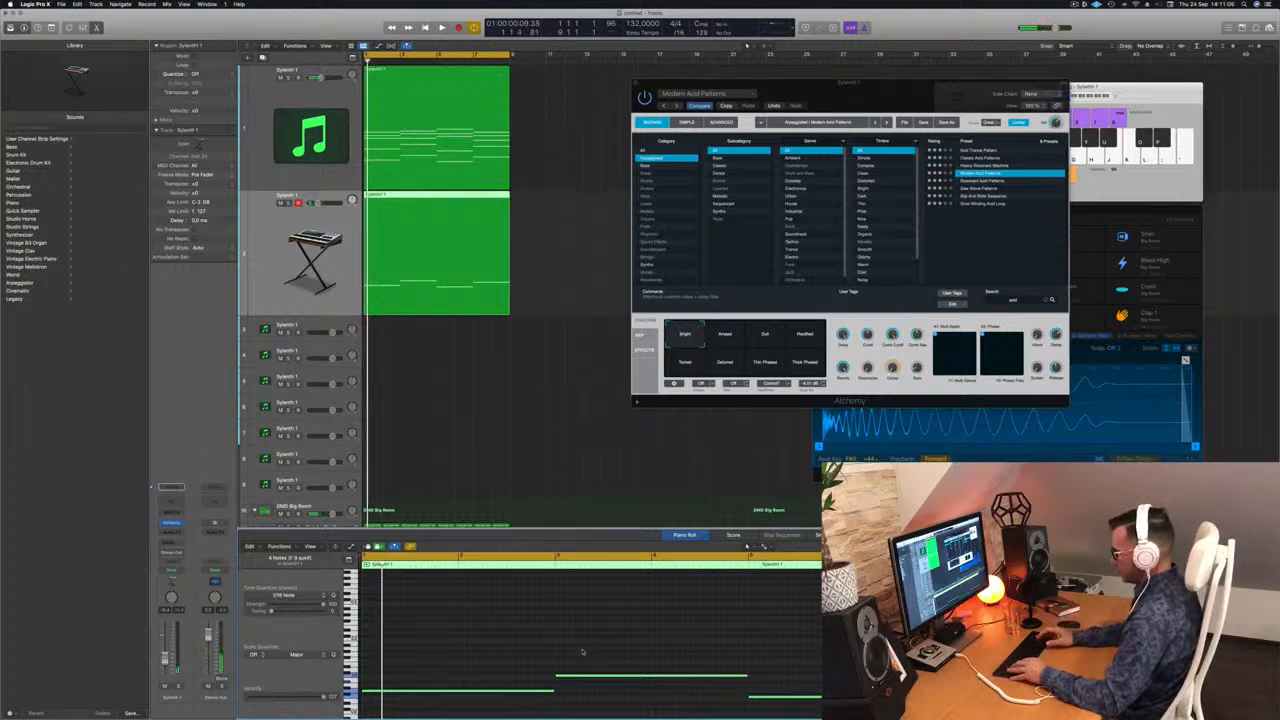
key("shift+alt+Up")
key("shift+alt+Up")
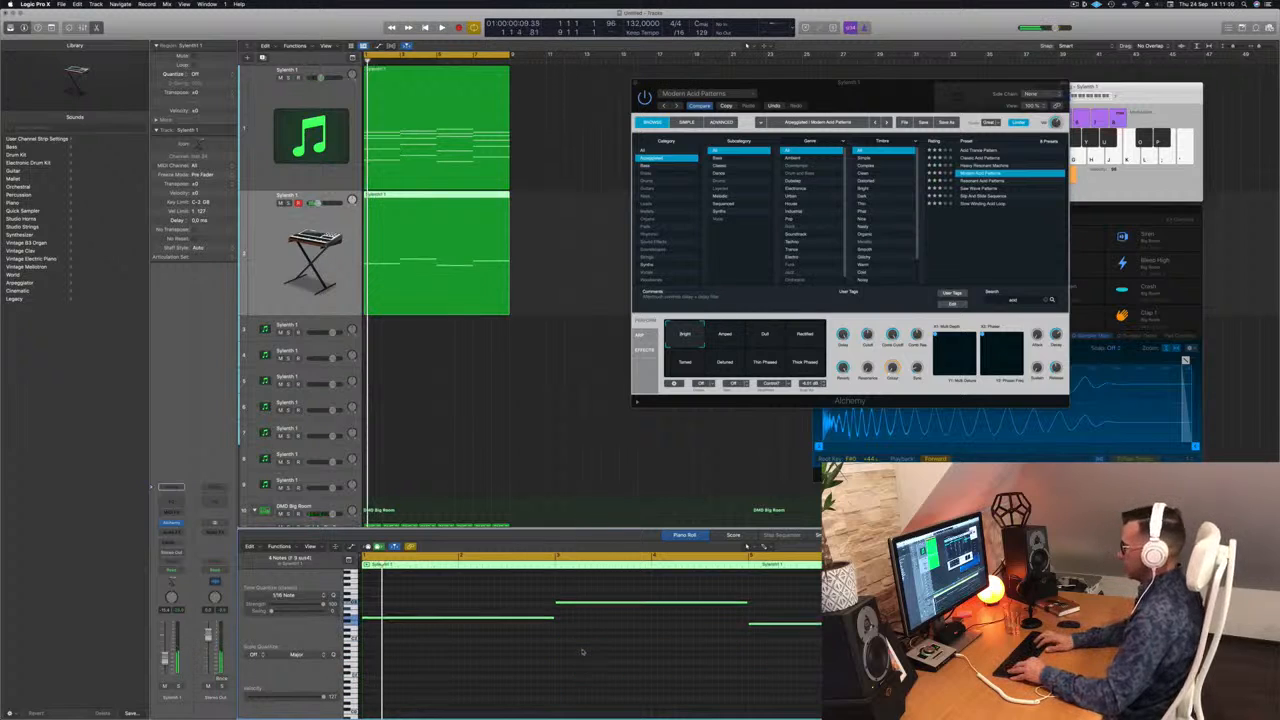
key("shift+alt+Down")
key("space")
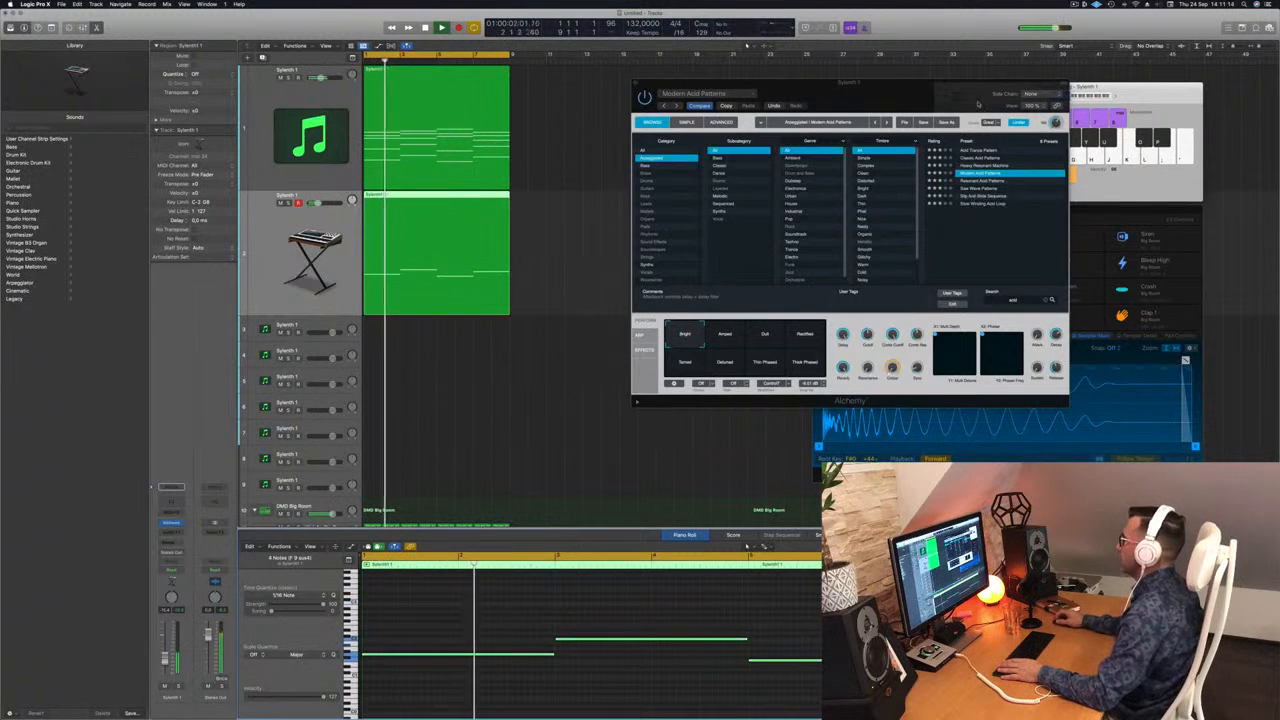
Step: Audition the Resonant Acid Patterns, Saw Wave Patterns, Slip And Slide Sequence and Slow Winding Acid Loop presets during playback
left_click_drag(978, 104, 952, 102)
left_click(952, 180)
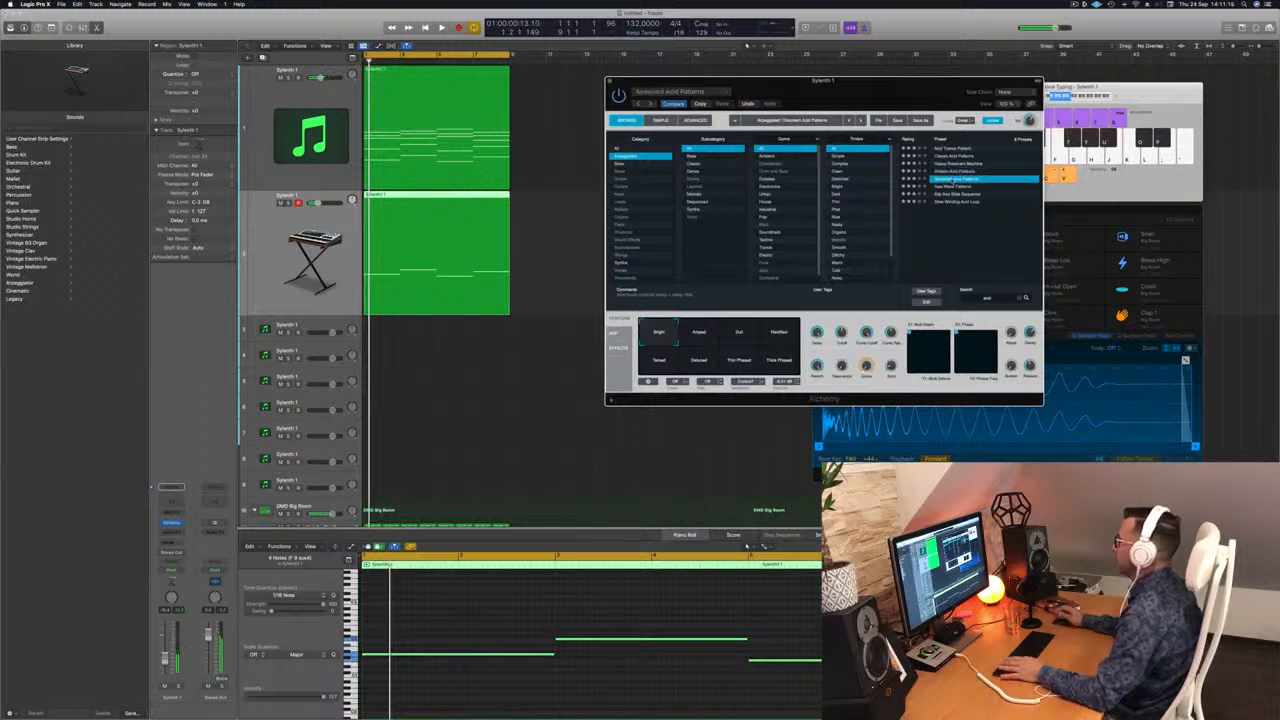
left_click(955, 187)
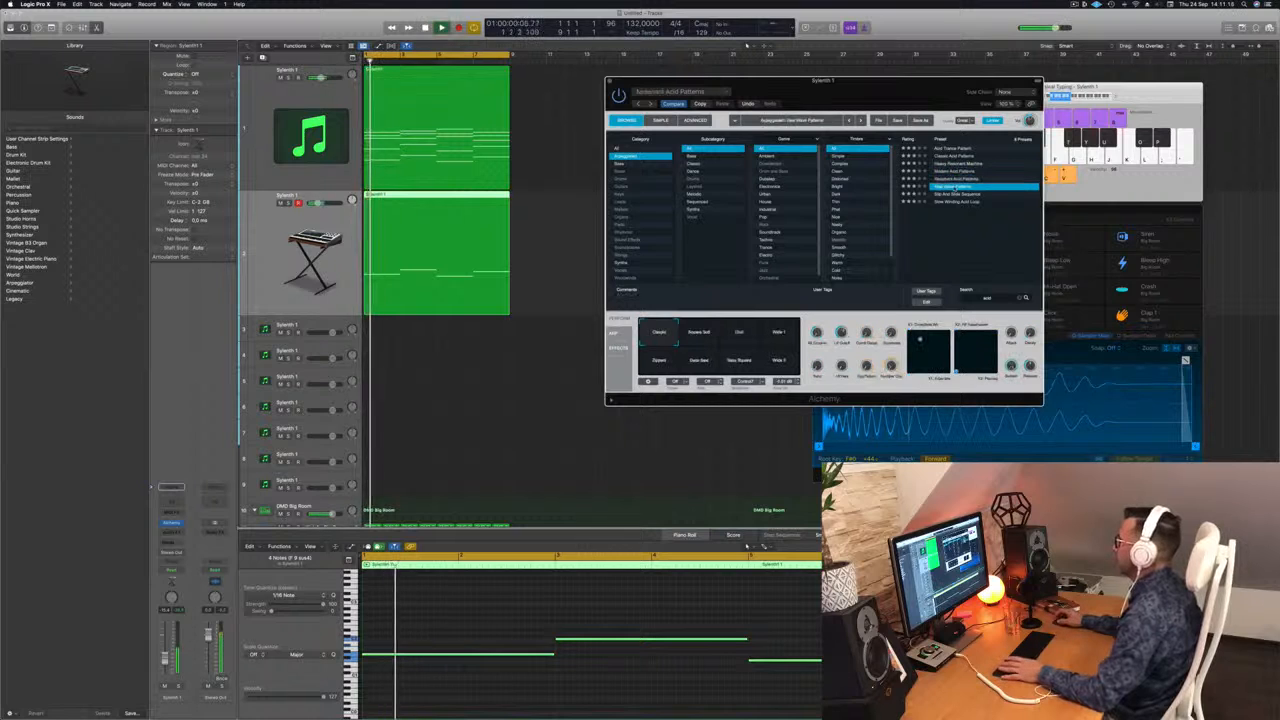
left_click(959, 196)
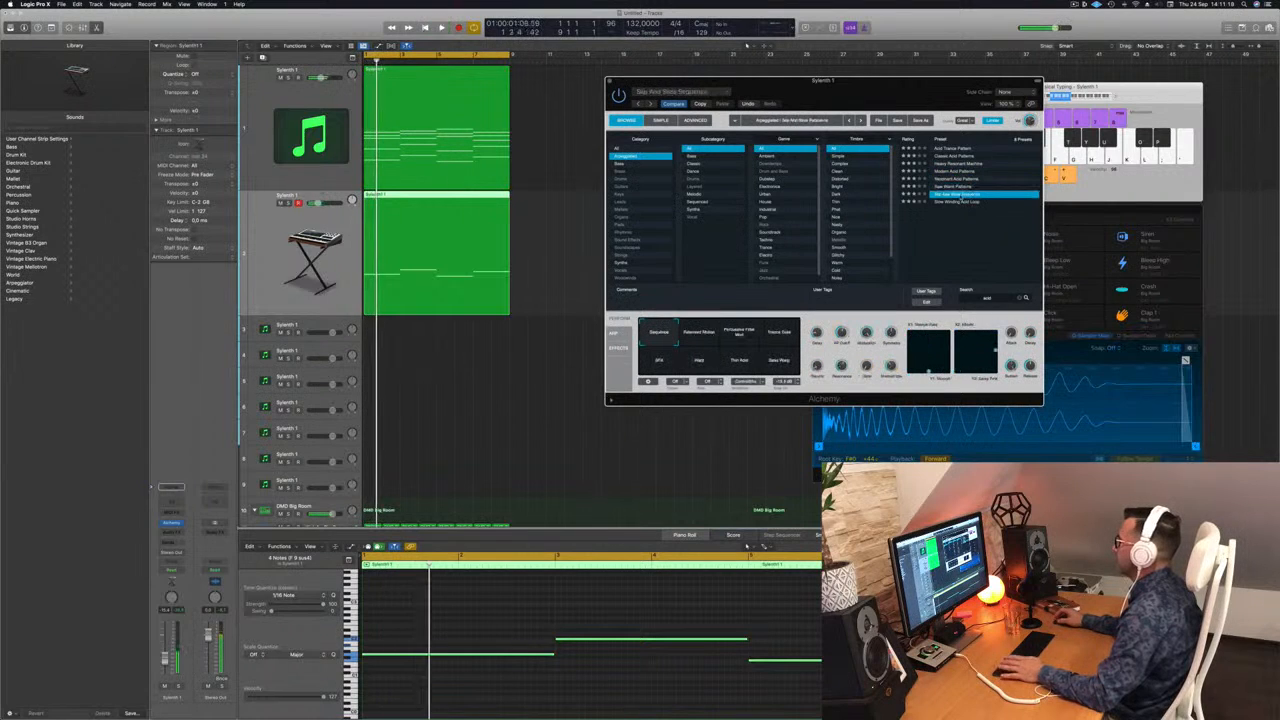
left_click(960, 202)
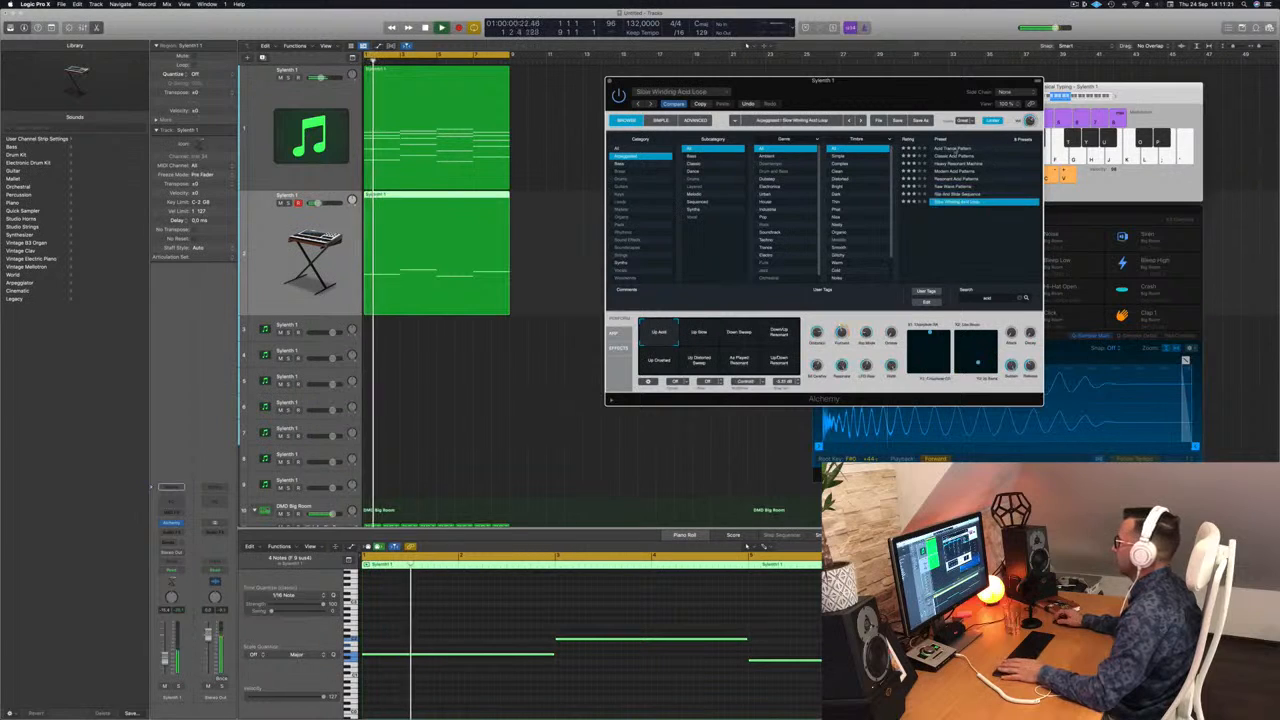
Step: Compare Acid Trance Pattern with Classic Acid Patterns and keep Classic Acid Patterns loaded in Alchemy
left_click(955, 149)
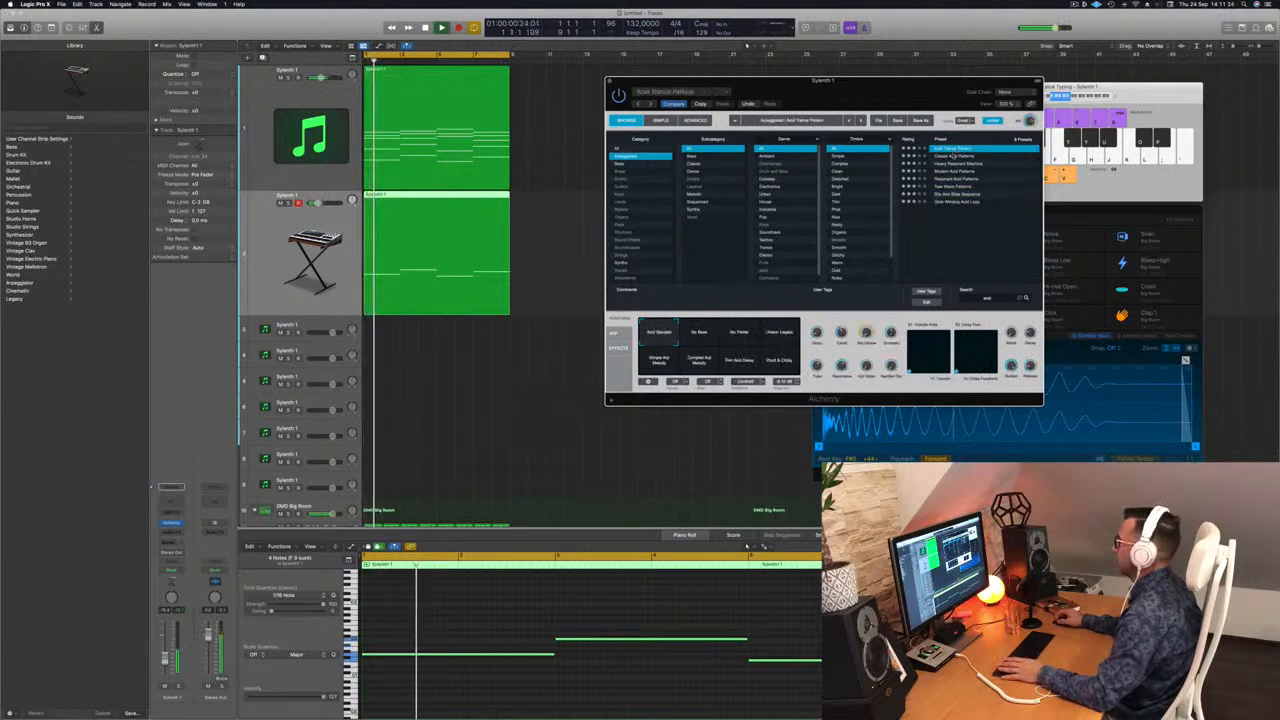
left_click(955, 156)
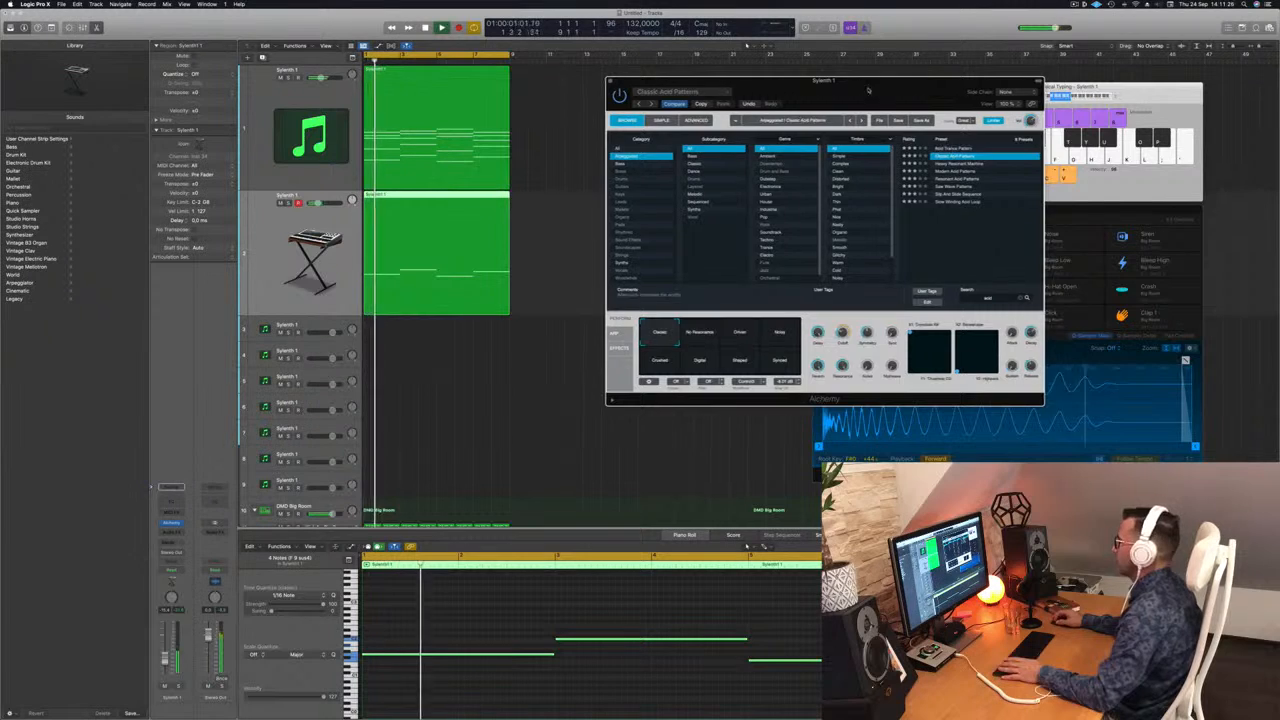
left_click_drag(862, 90, 929, 85)
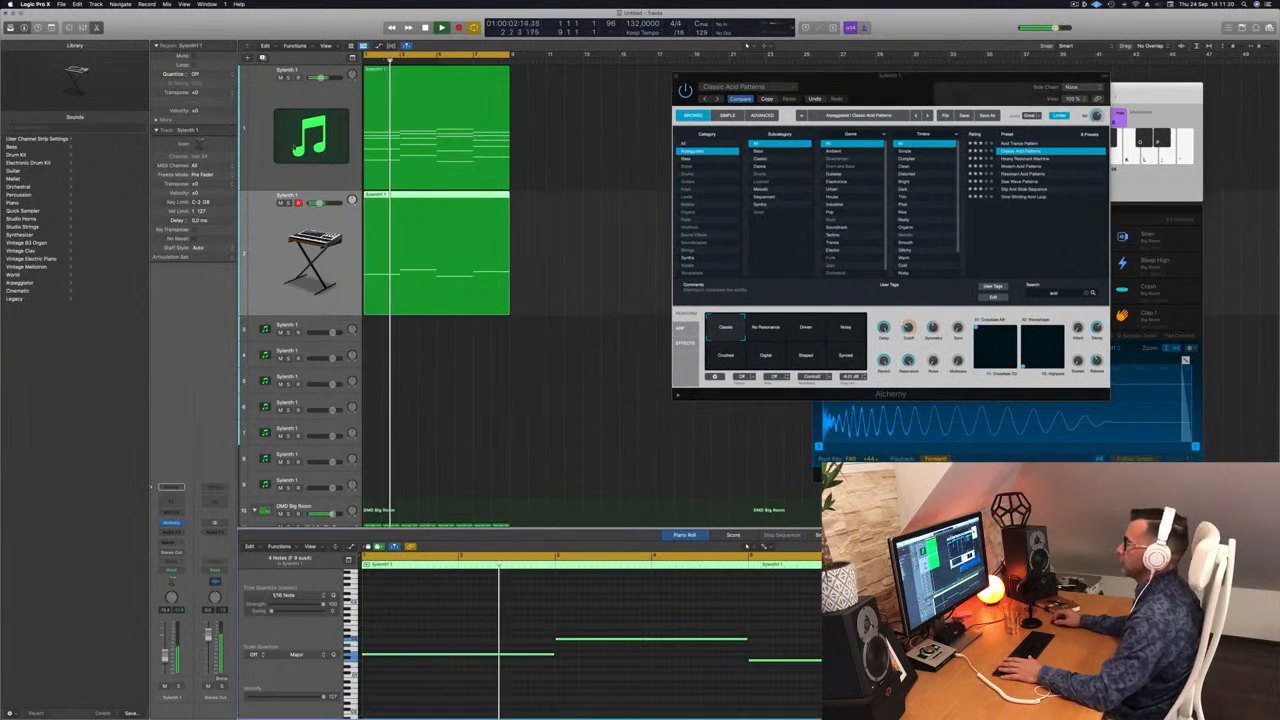
Step: Add a Channel EQ to the first Sylenth1 track with a 12 dB/Oct low cut at about 76 Hz and a -3 dB dip at about 107 Hz
left_click(292, 100)
key("Return")
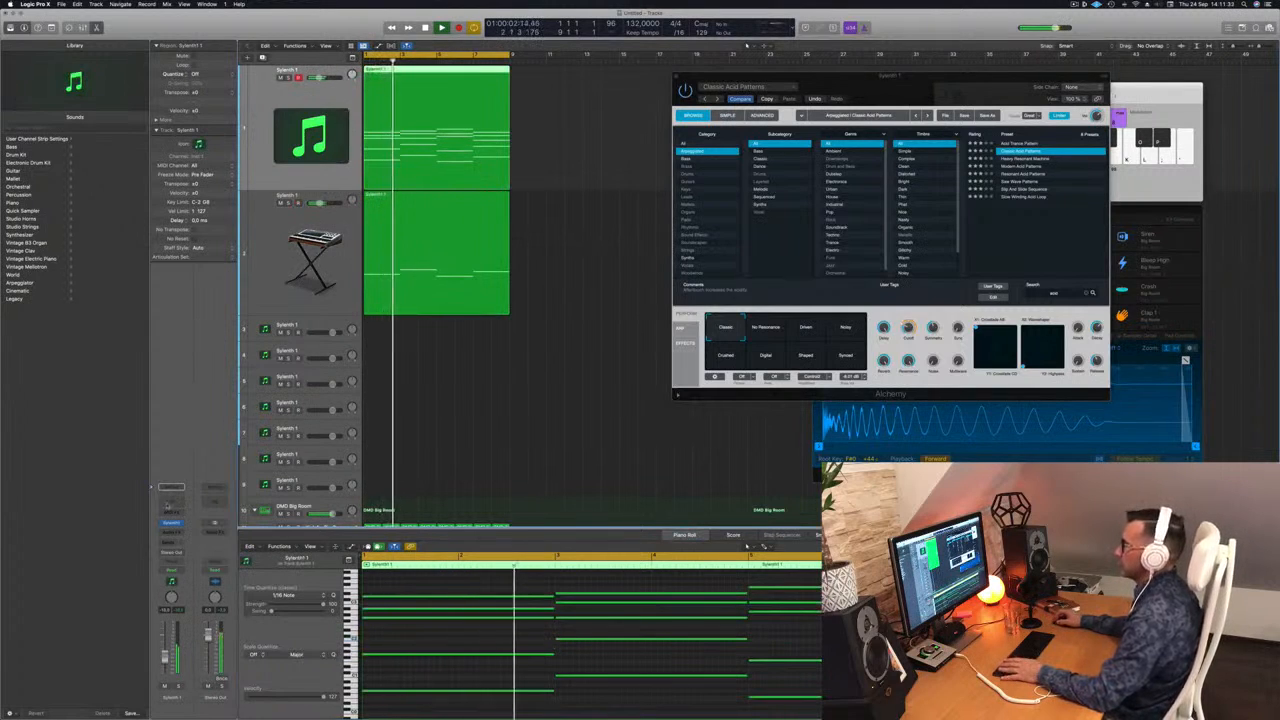
left_click(168, 505)
left_click(440, 149)
left_click_drag(458, 247, 561, 262)
key("space")
left_click_drag(497, 262, 532, 263)
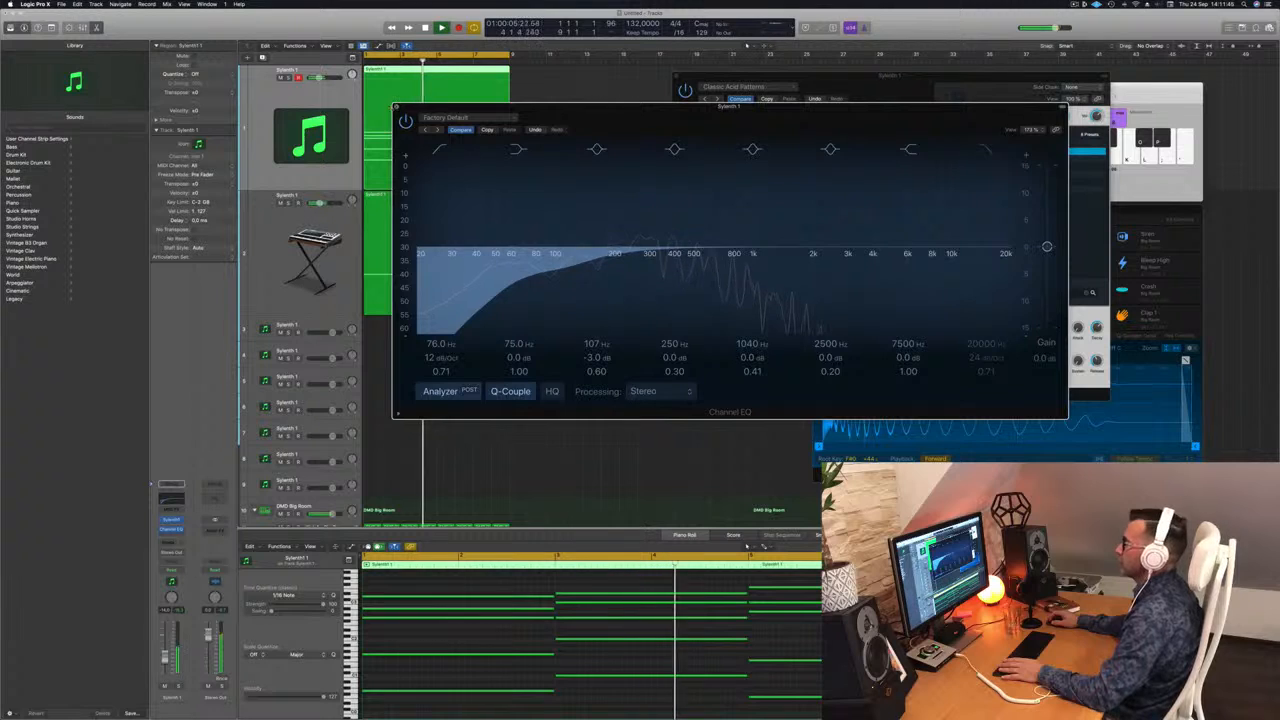
left_click(396, 107)
key("Return")
Step: Switch the second track's Classic Acid Patterns preset to the No Resonance performance snapshot
left_click(297, 220)
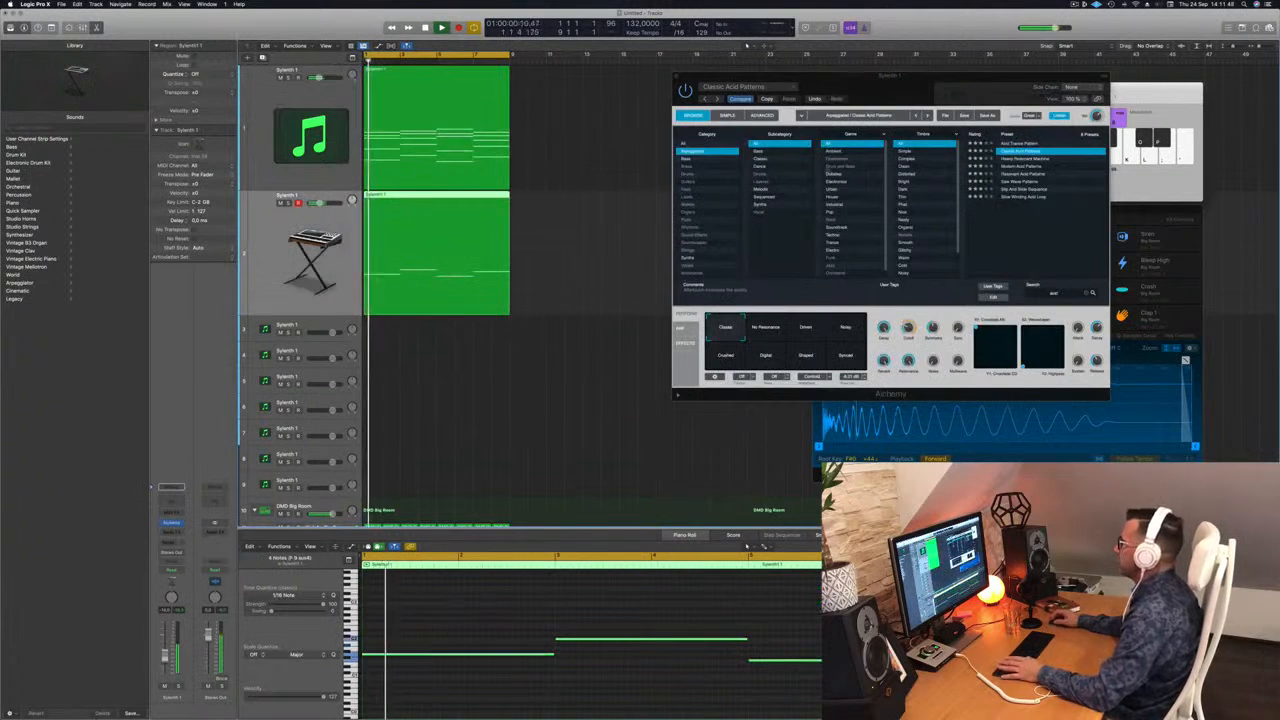
left_click_drag(899, 80, 831, 93)
left_click(703, 343)
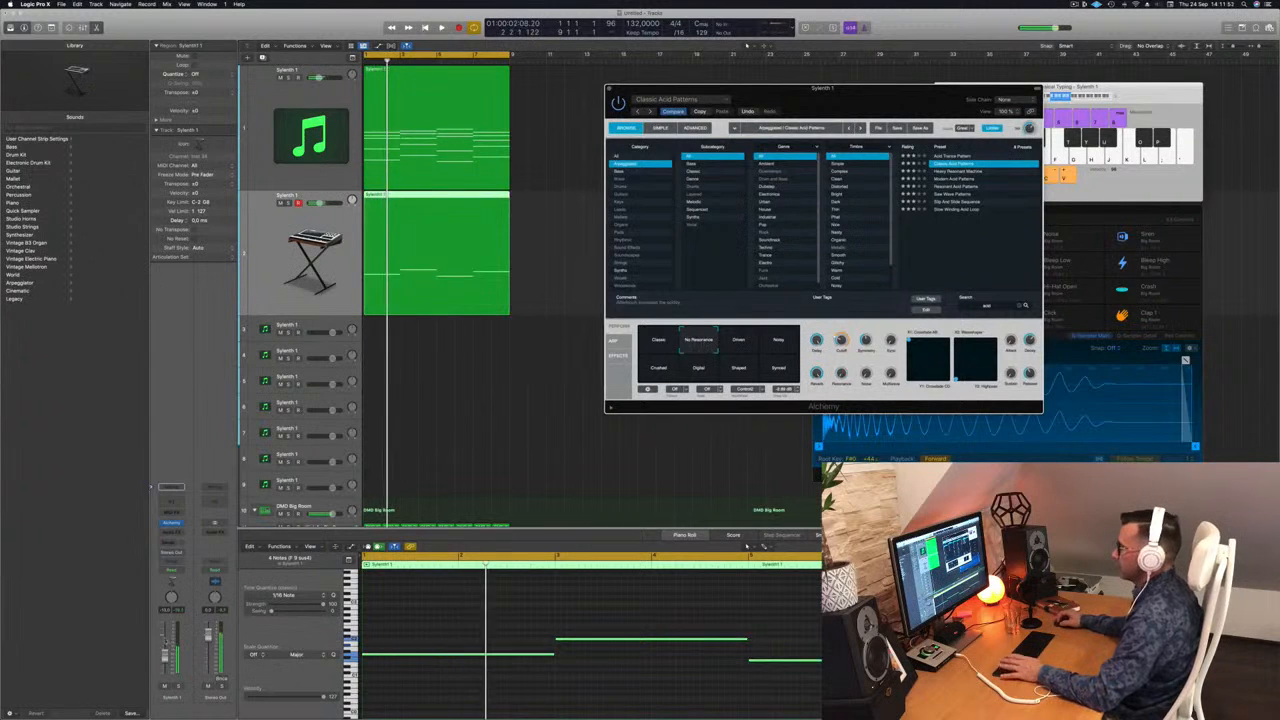
Step: Audition the Driven, Noisy and Crushed snapshots, keep No Resonance active, and slightly lower the second track's volume
left_click(165, 654)
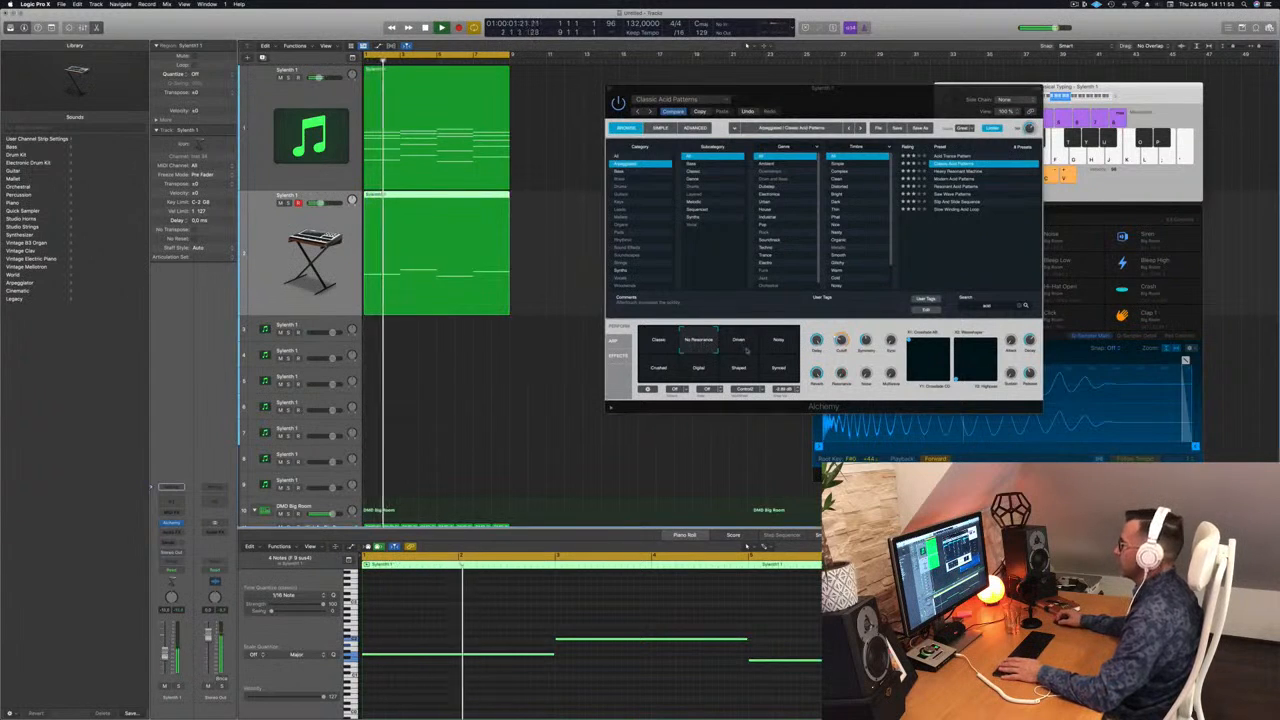
left_click(740, 344)
left_click(775, 346)
left_click(661, 370)
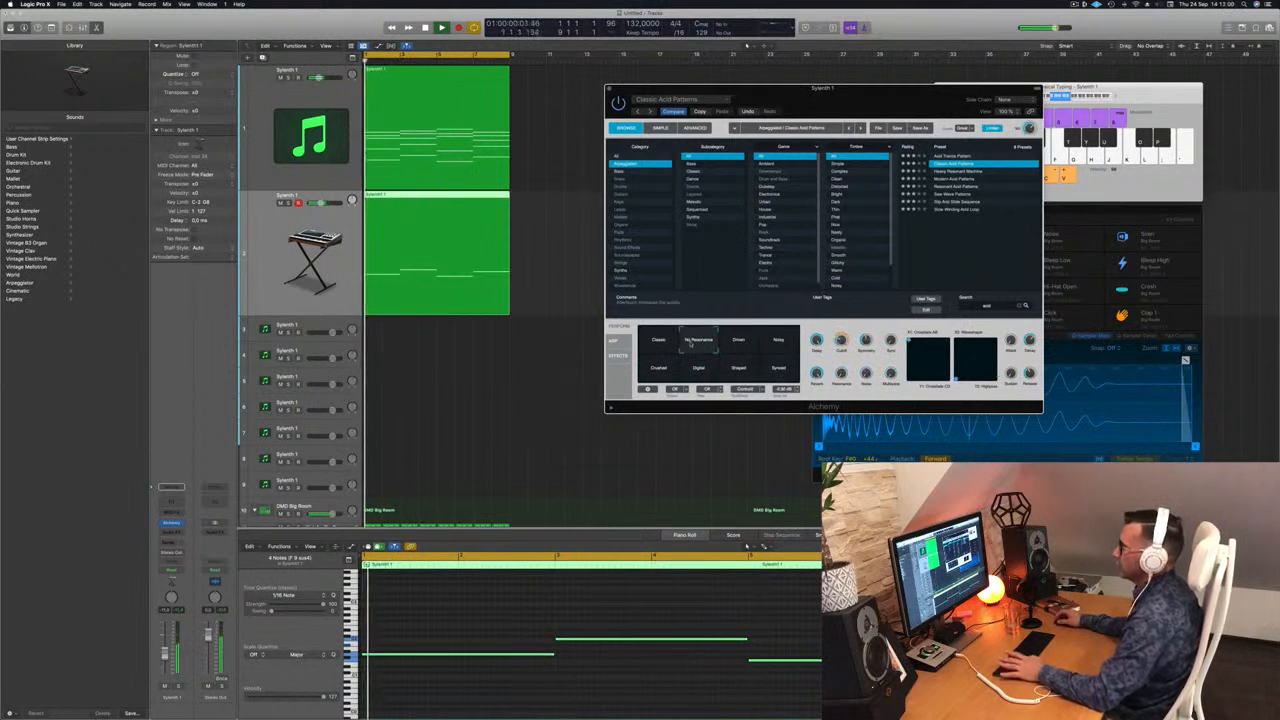
left_click_drag(166, 655, 166, 658)
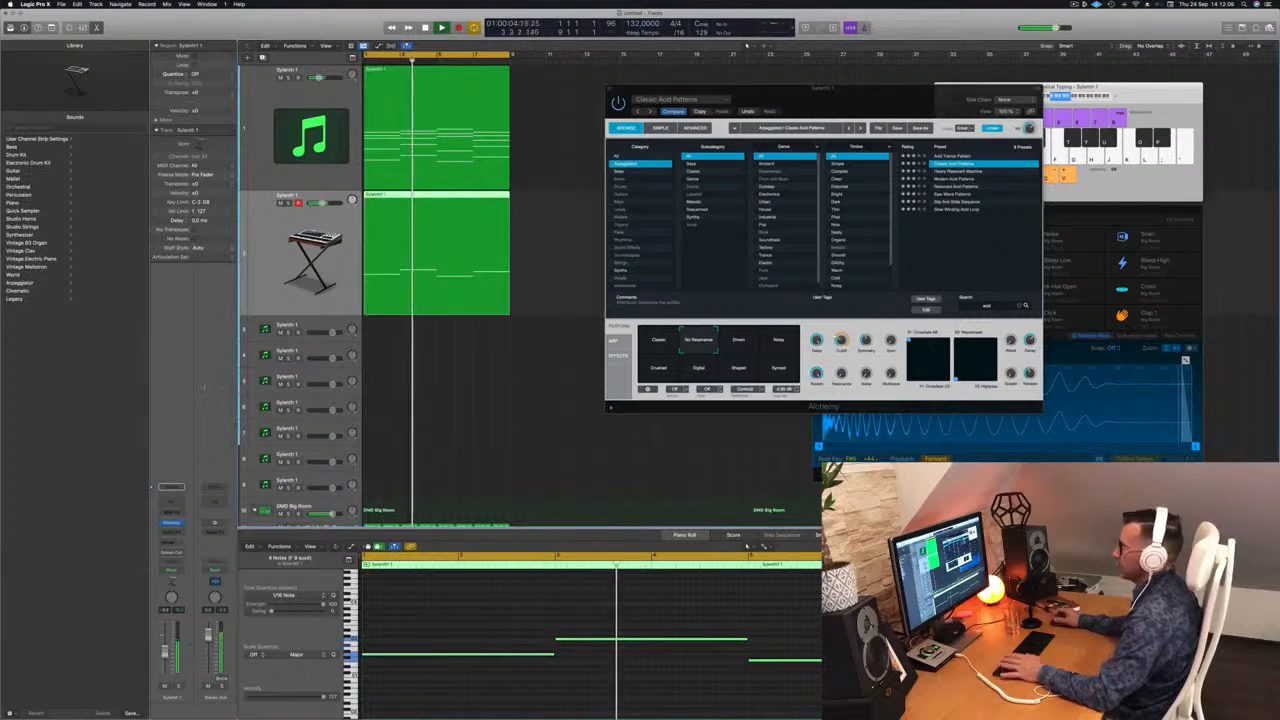
Step: Add a Channel EQ and a stereo Compressor to the second track's channel strip
left_click(173, 490)
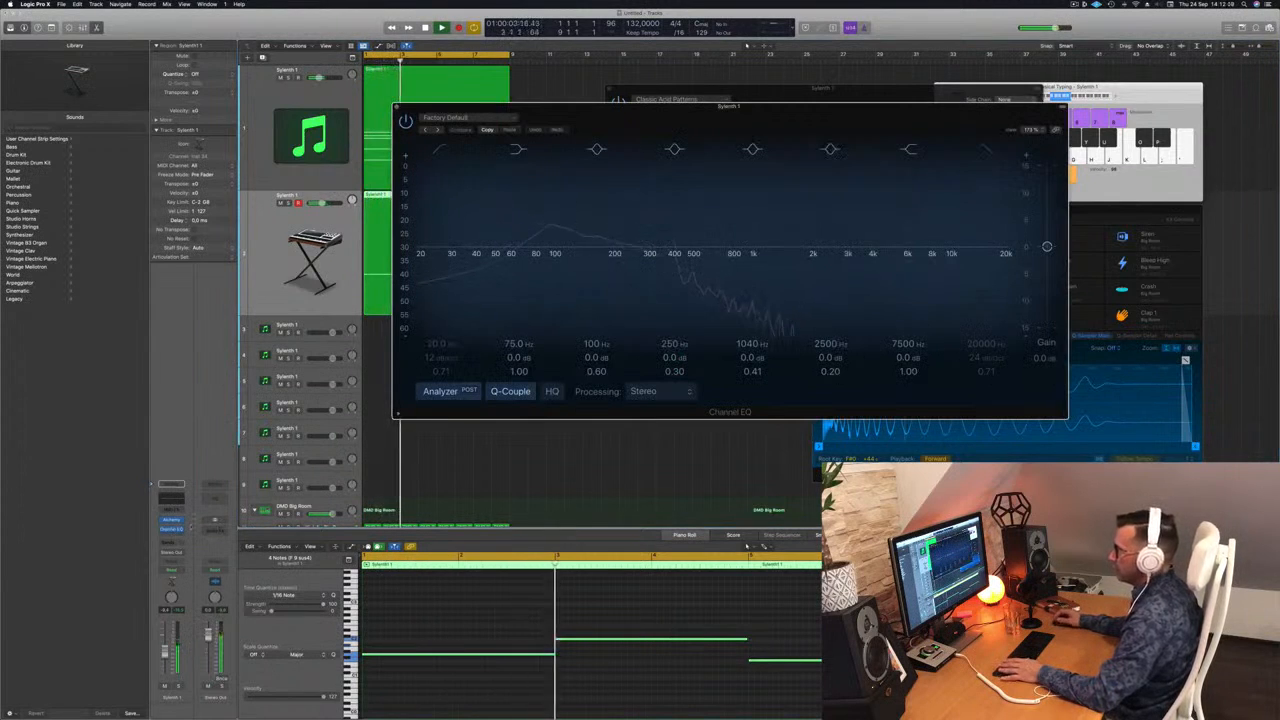
left_click(171, 528)
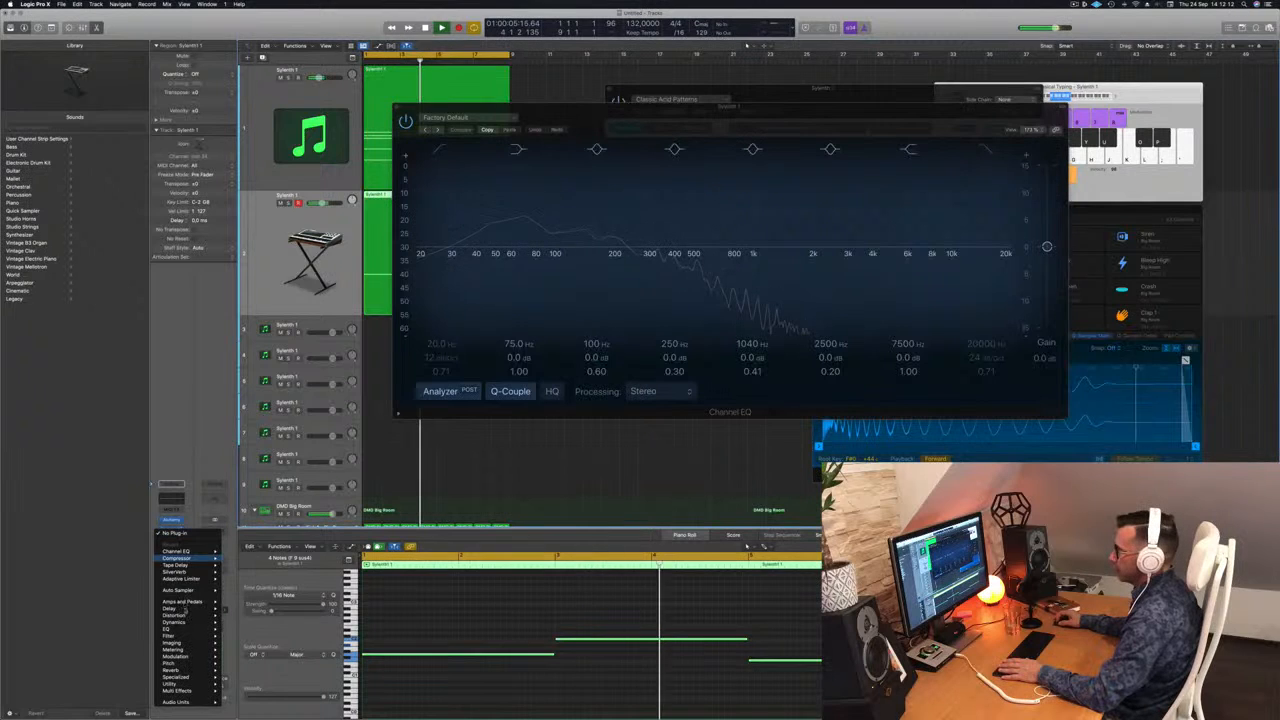
mouse_move(196, 558)
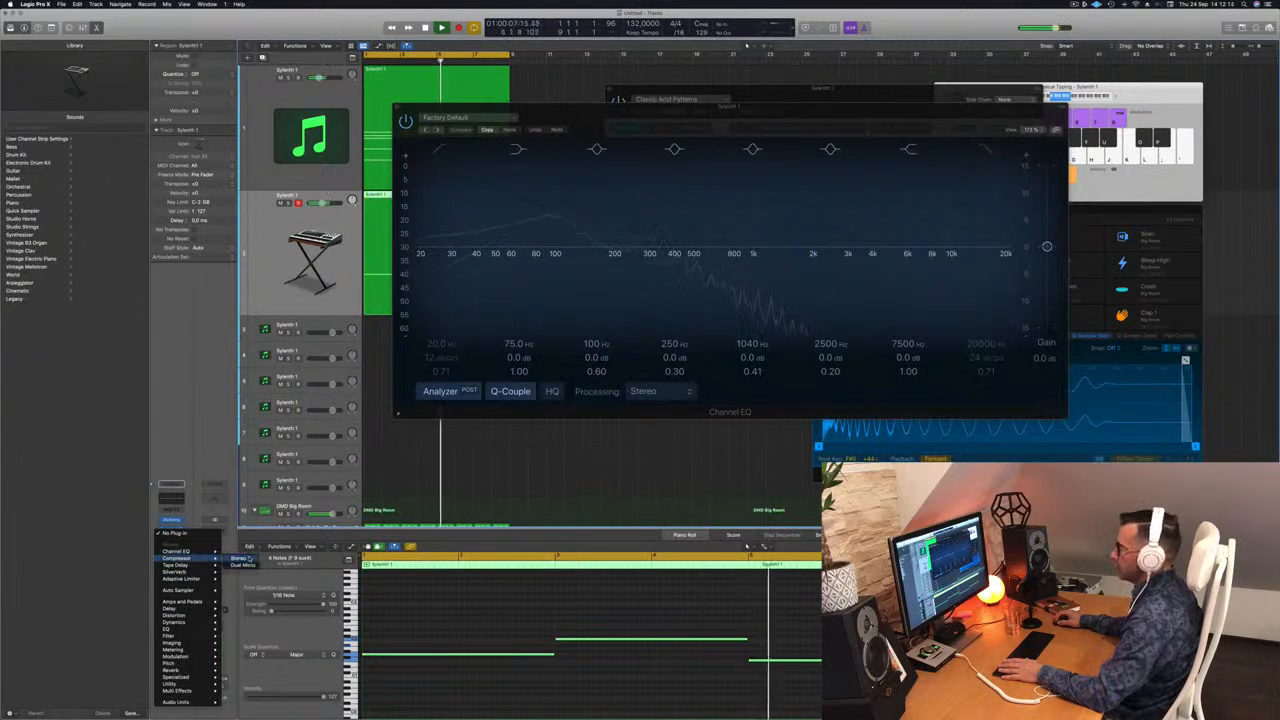
left_click(196, 558)
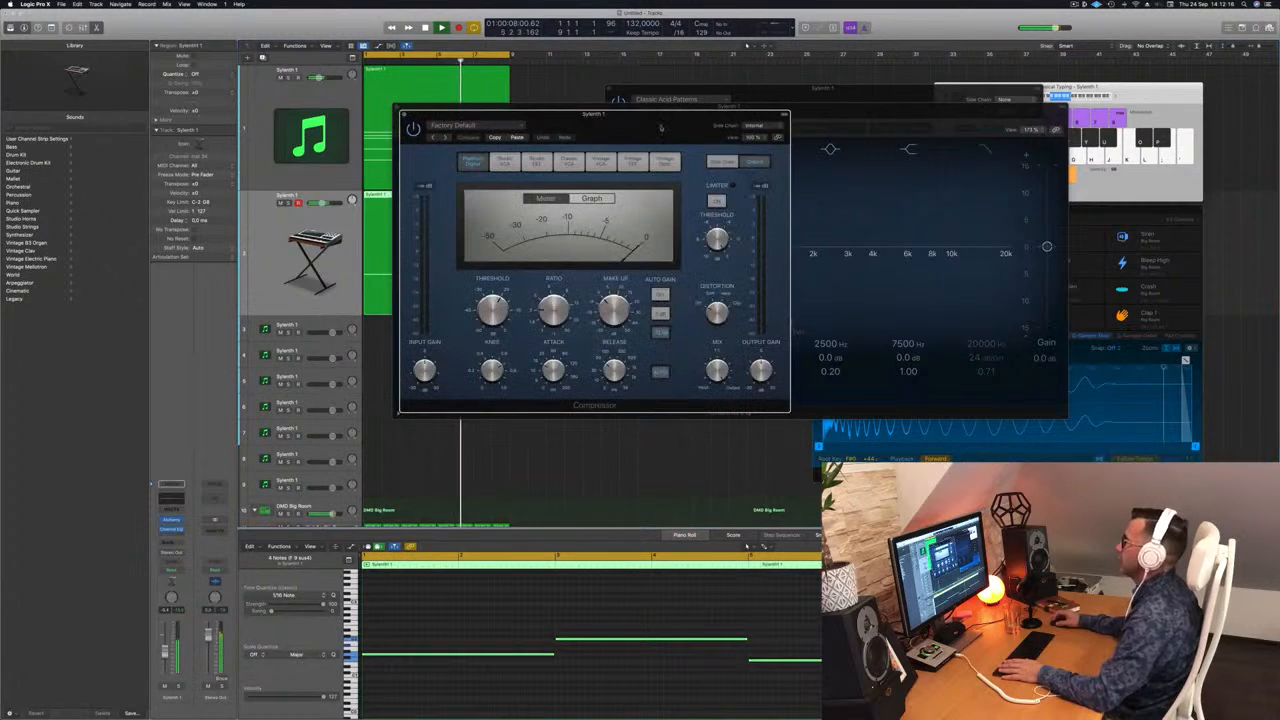
Step: Set the compressor's side chain source to the instrument Kick 1 - Big Room (Inst 9)
left_click(770, 126)
mouse_move(770, 144)
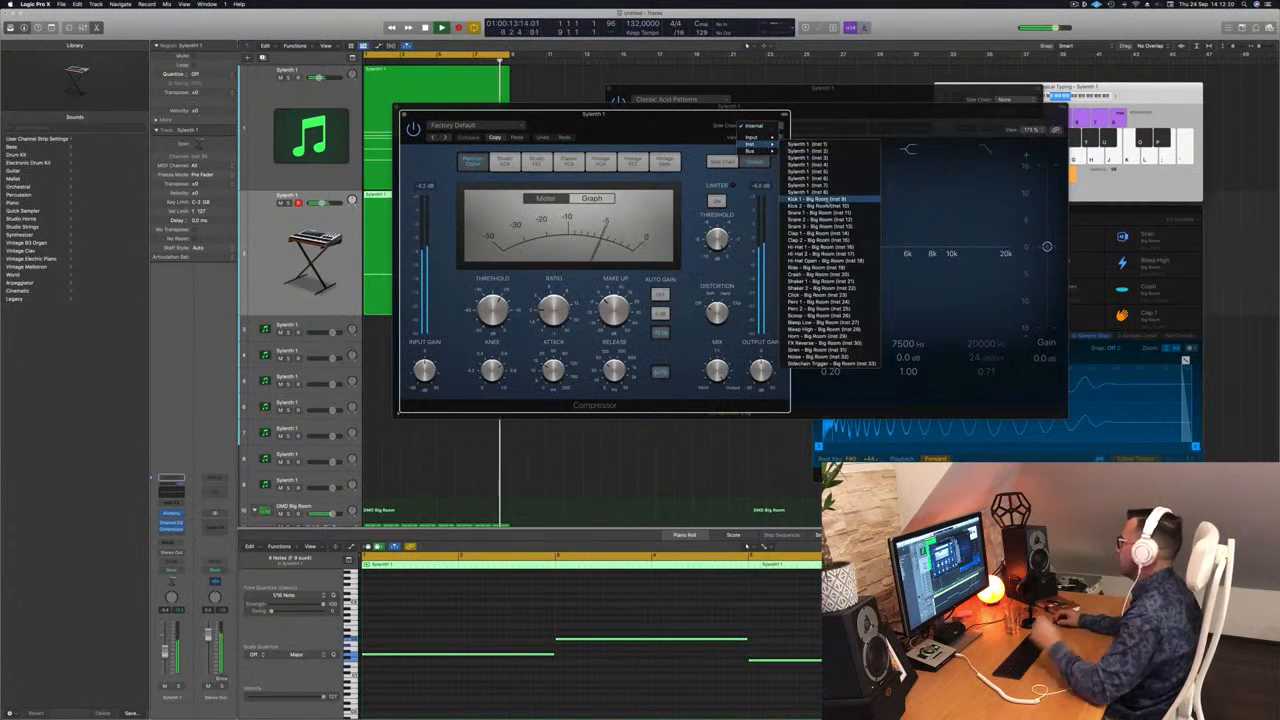
left_click(815, 192)
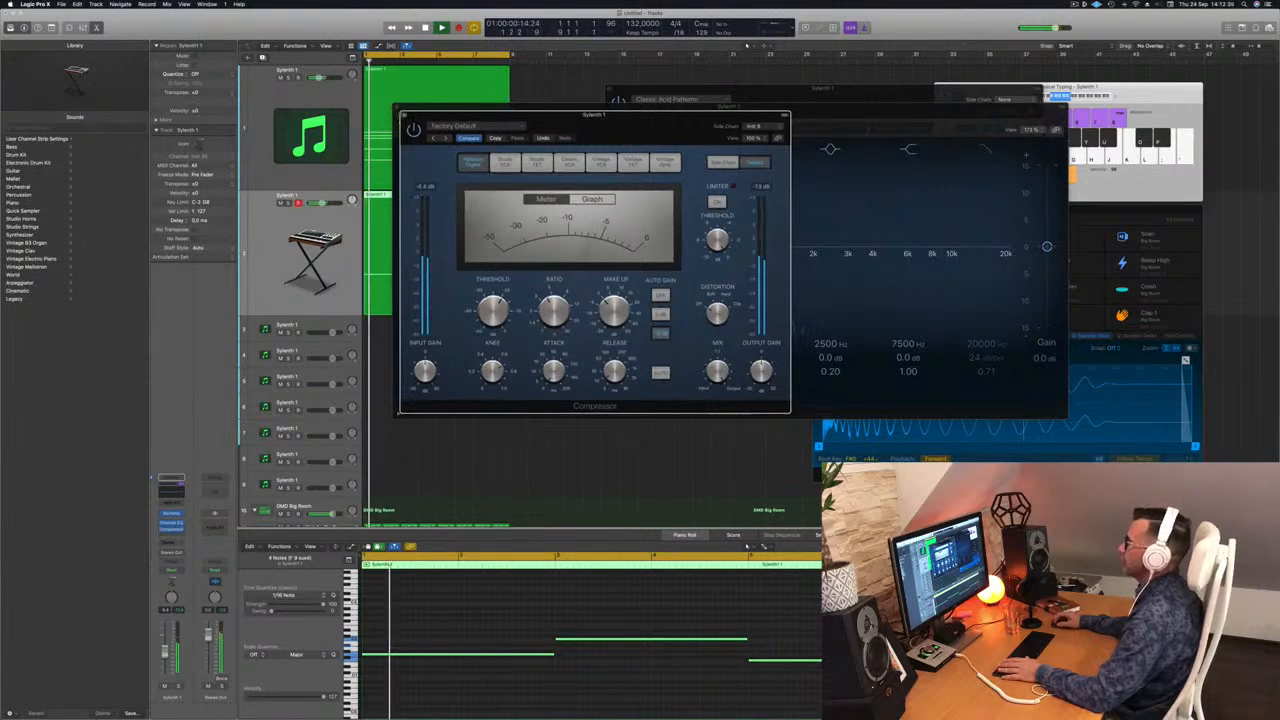
Step: Close the second track's Compressor, Channel EQ and Alchemy plug-in windows
left_click(404, 116)
left_click_drag(537, 109, 572, 122)
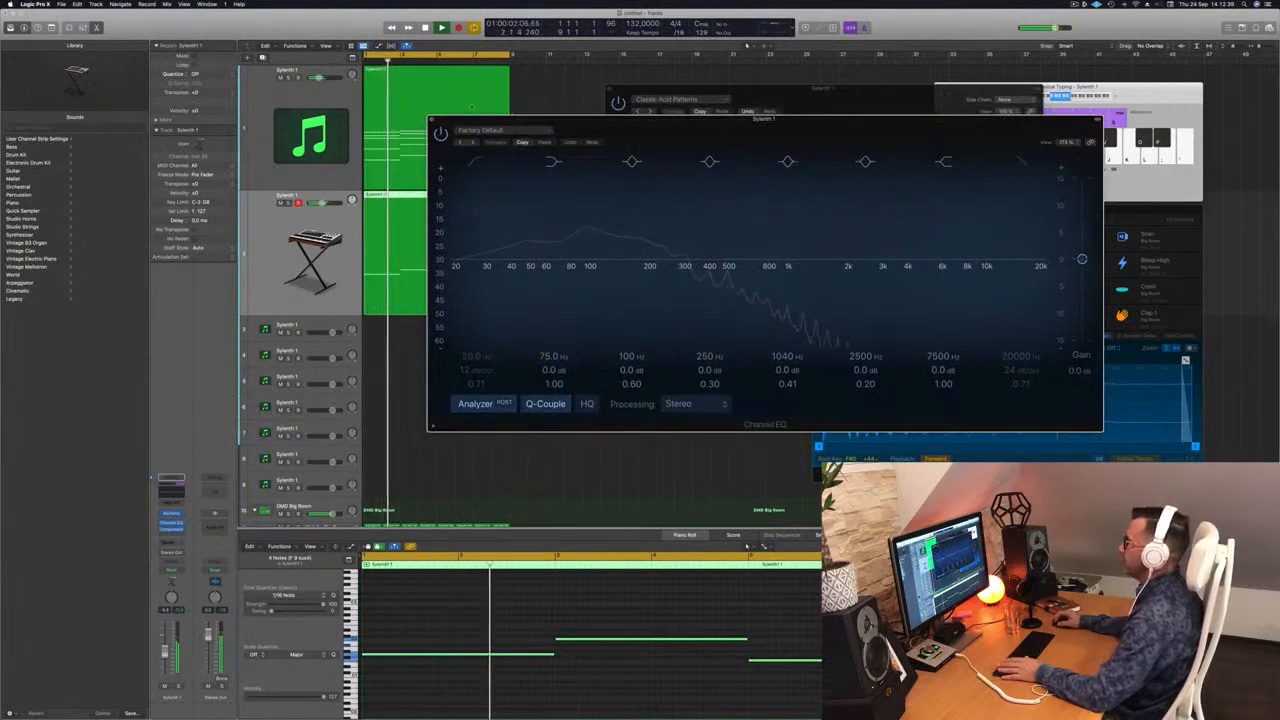
left_click(433, 119)
key("Return")
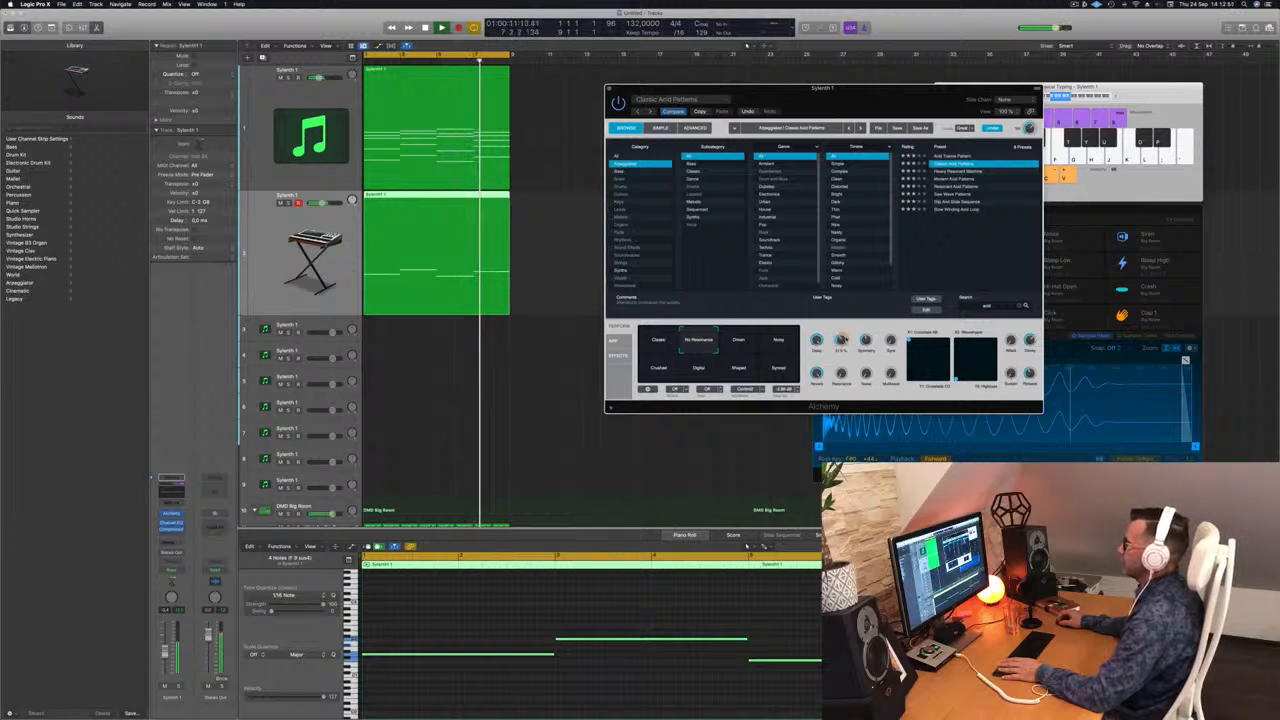
left_click_drag(645, 88, 611, 83)
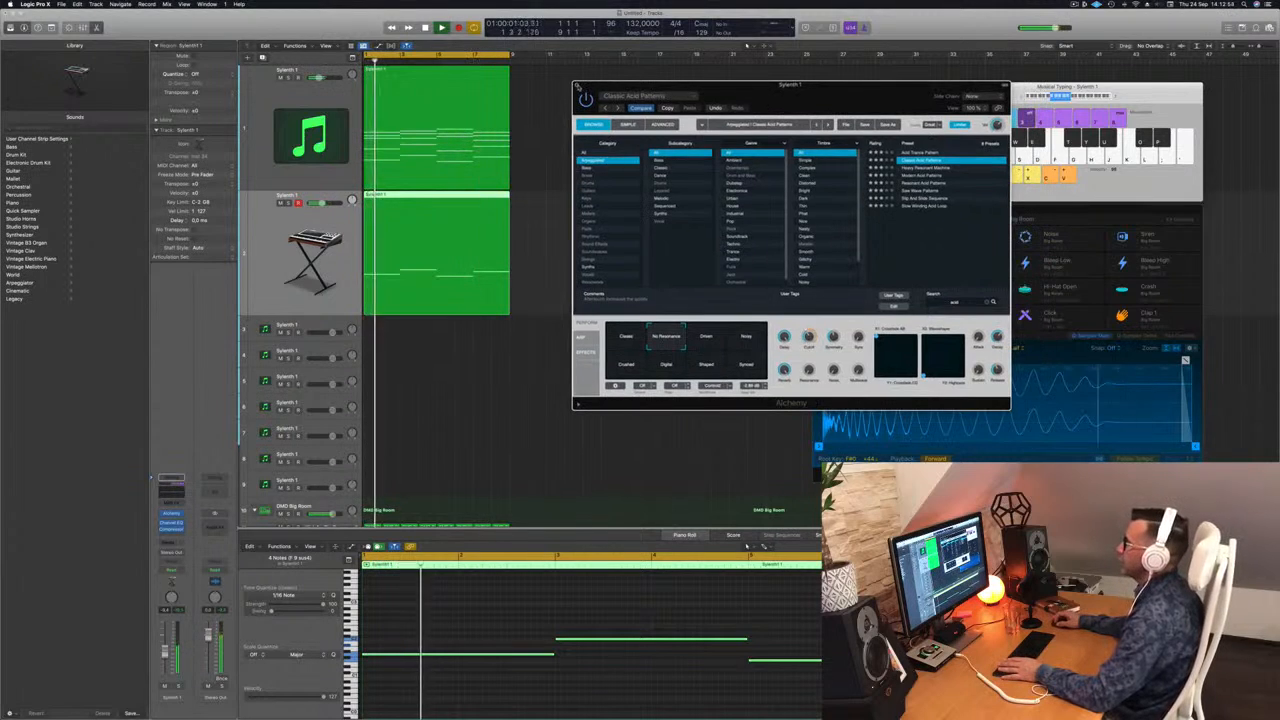
left_click(575, 83)
Step: Copy the chord region from the first Sylenth1 track to the start of the third track
scroll(575, 287, "down", 5)
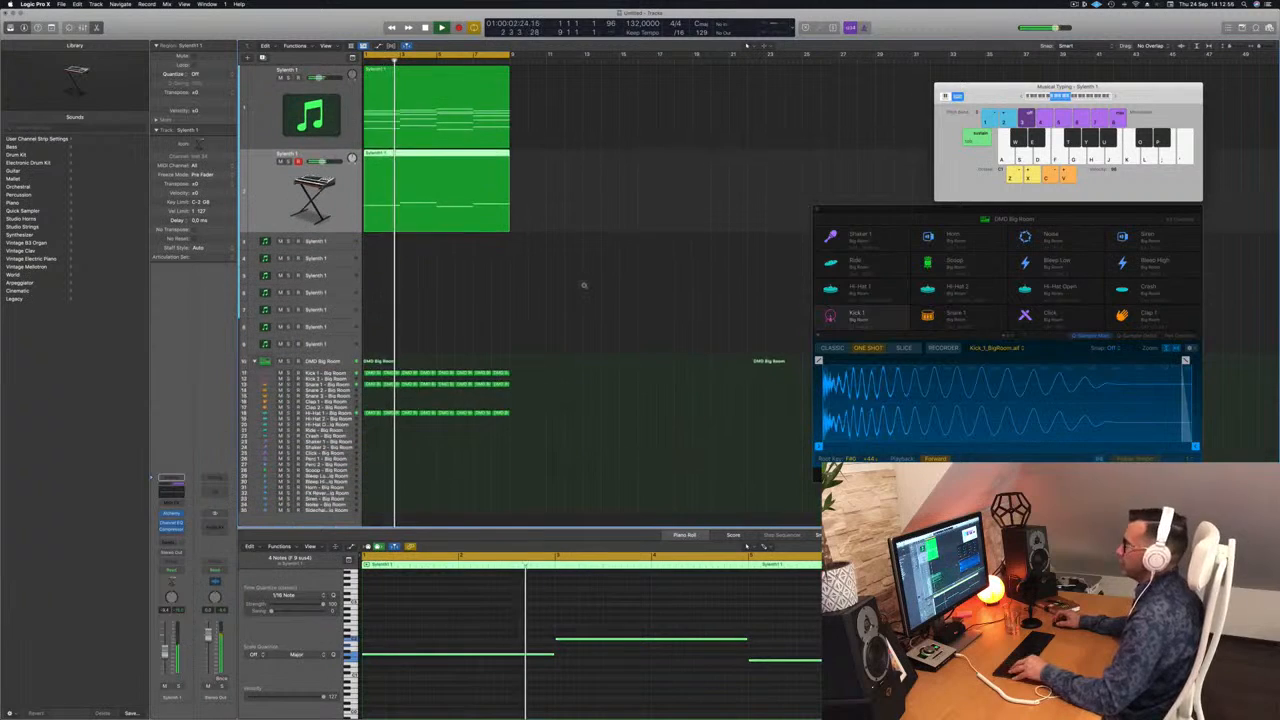
left_click(403, 77)
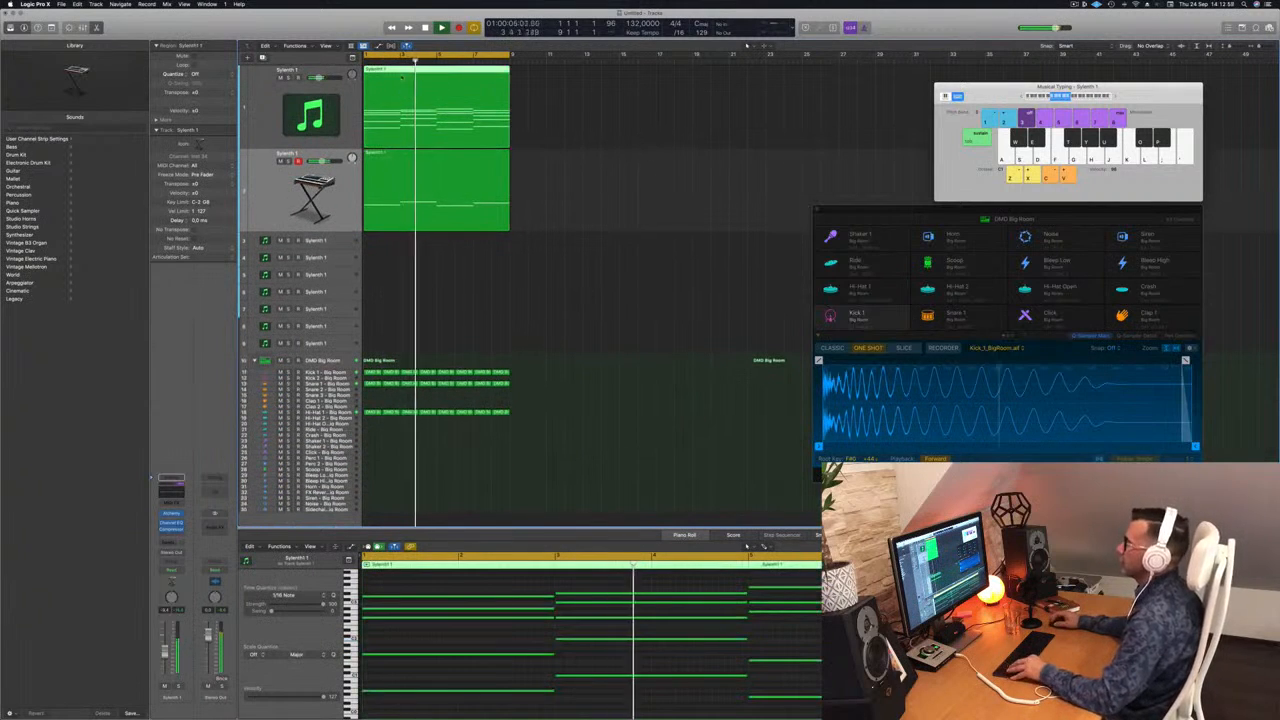
left_click_drag(472, 93, 312, 241)
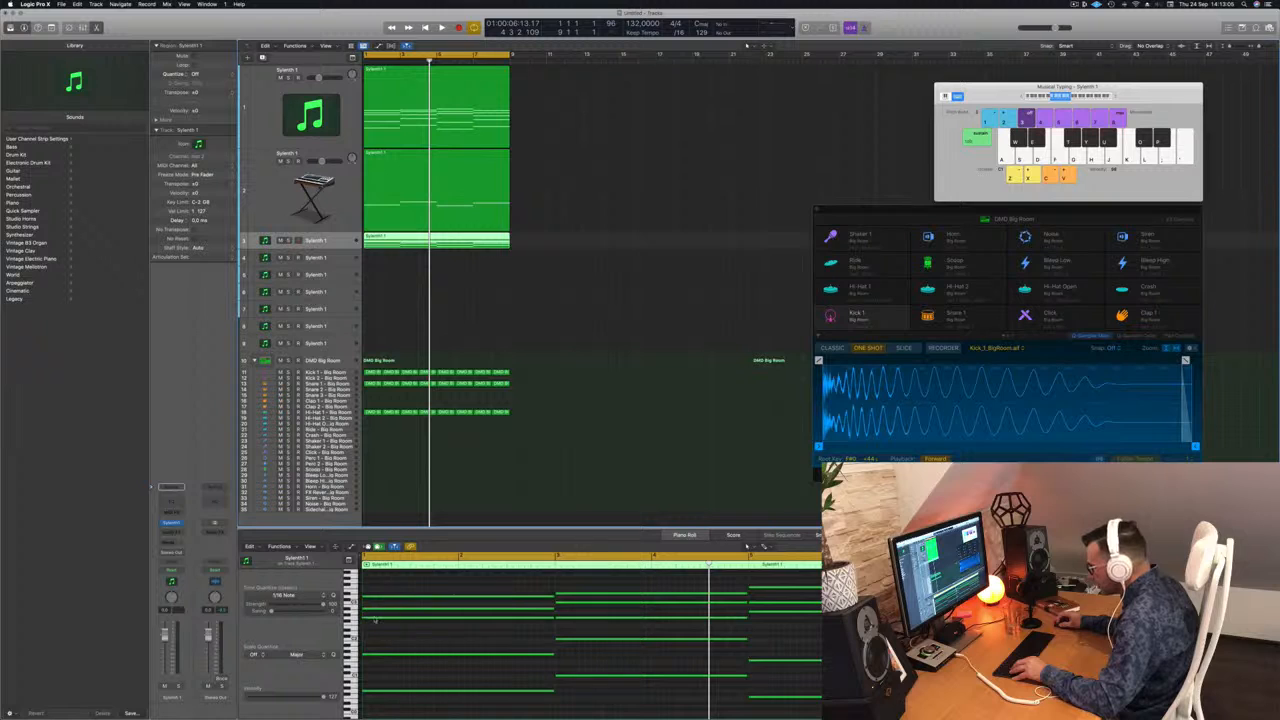
Step: Select all notes in the third track's region and shorten them to brief stabs at each chord's start
key("r")
scroll(481, 647, "down", 3)
left_click_drag(451, 581, 880, 713)
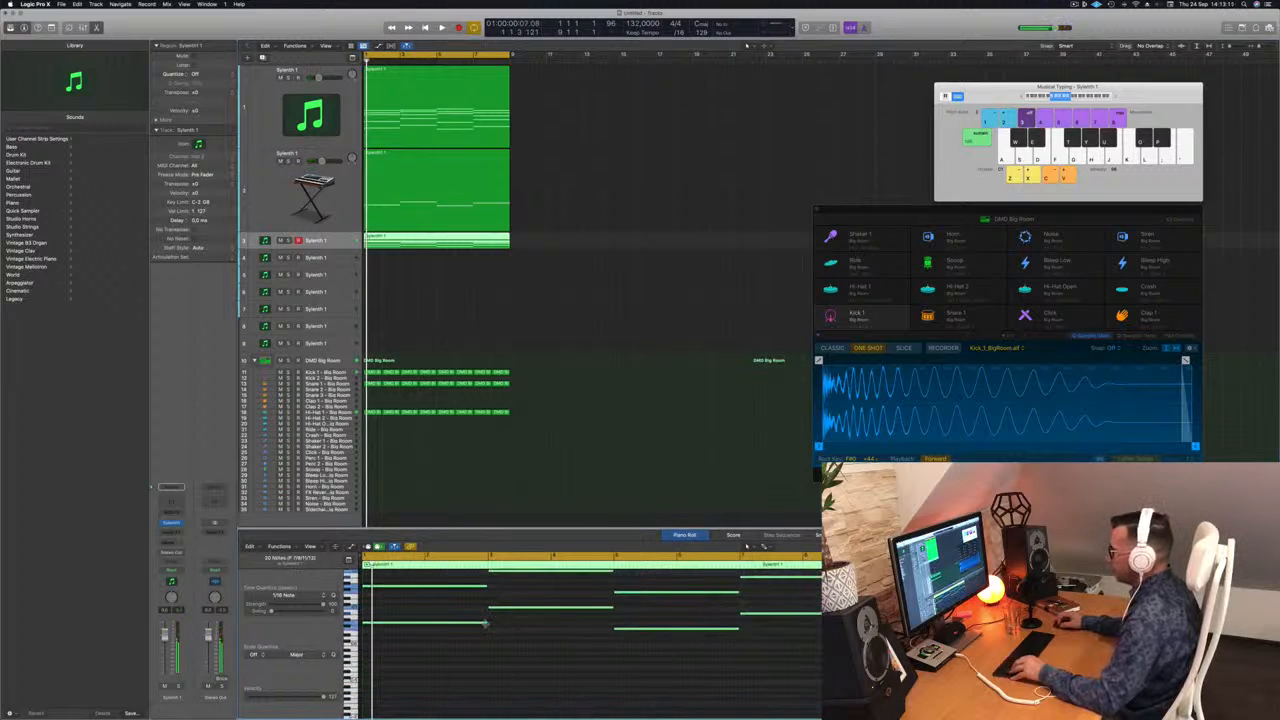
left_click_drag(486, 624, 378, 624)
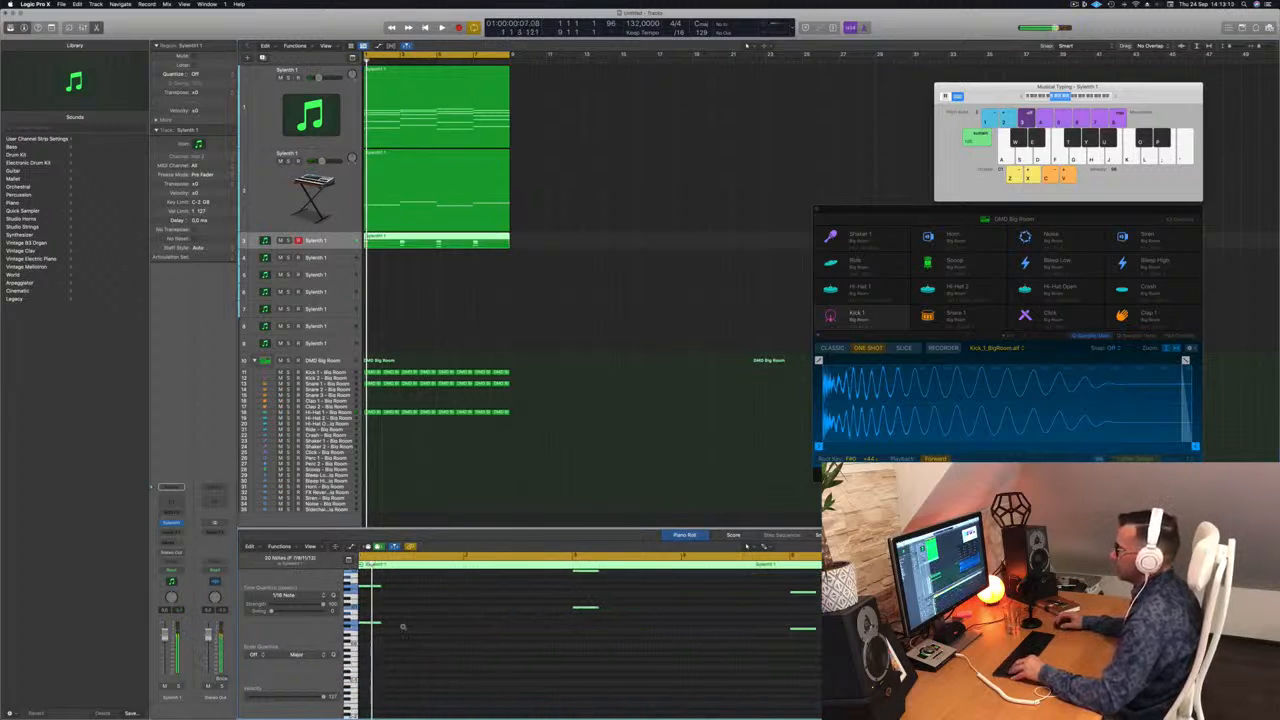
left_click_drag(395, 623, 373, 625)
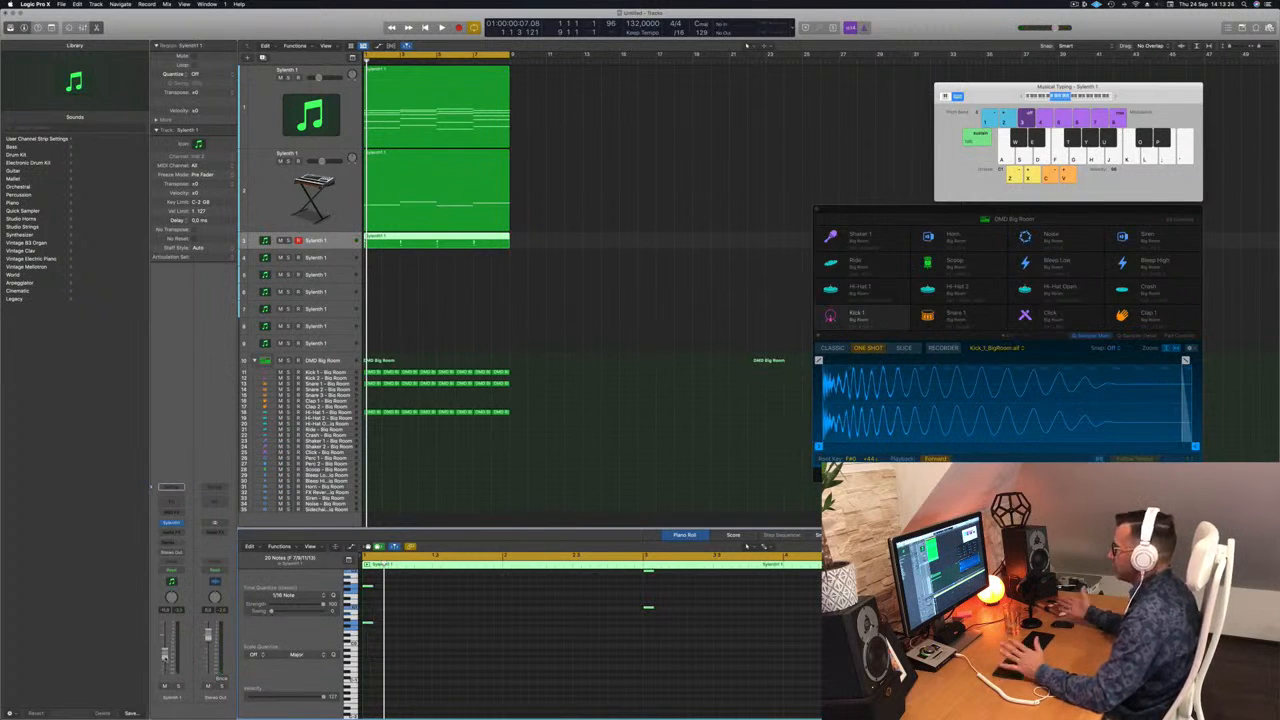
Step: Open Sylenth1 on the third track and load a different sound bank from the bank list
key("space")
left_click(349, 241)
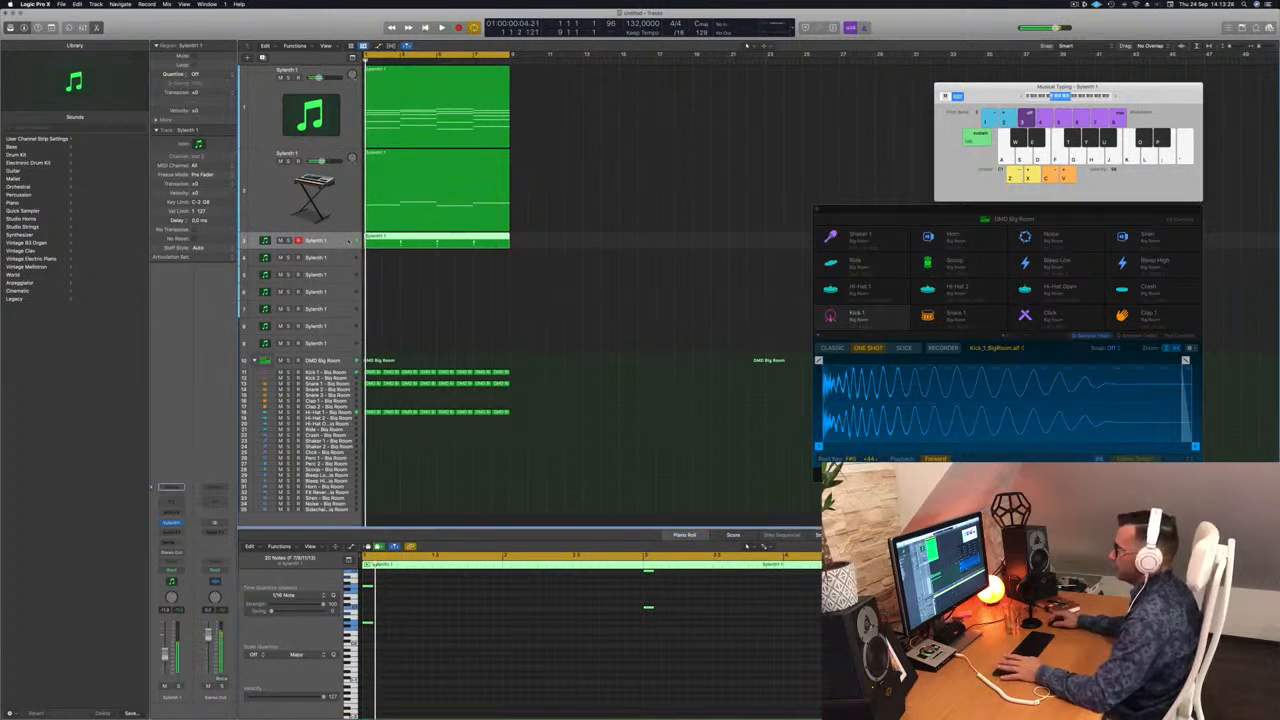
left_click(172, 523)
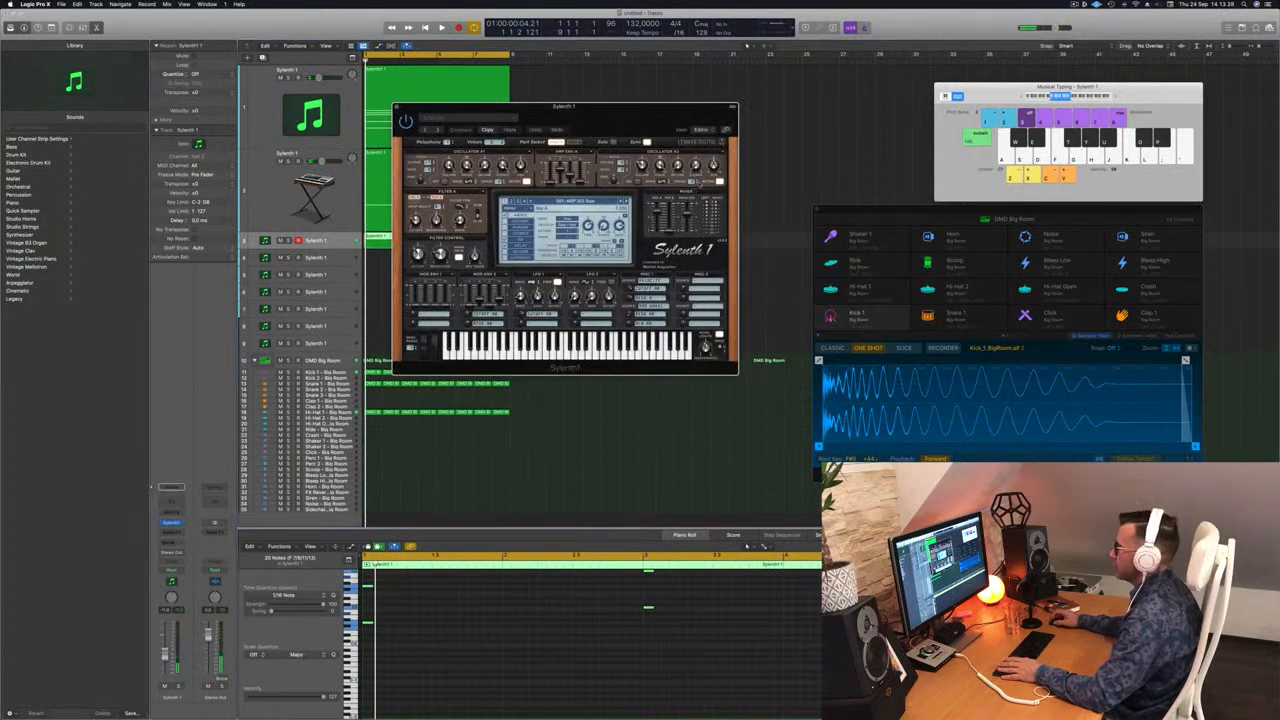
left_click_drag(613, 119, 641, 116)
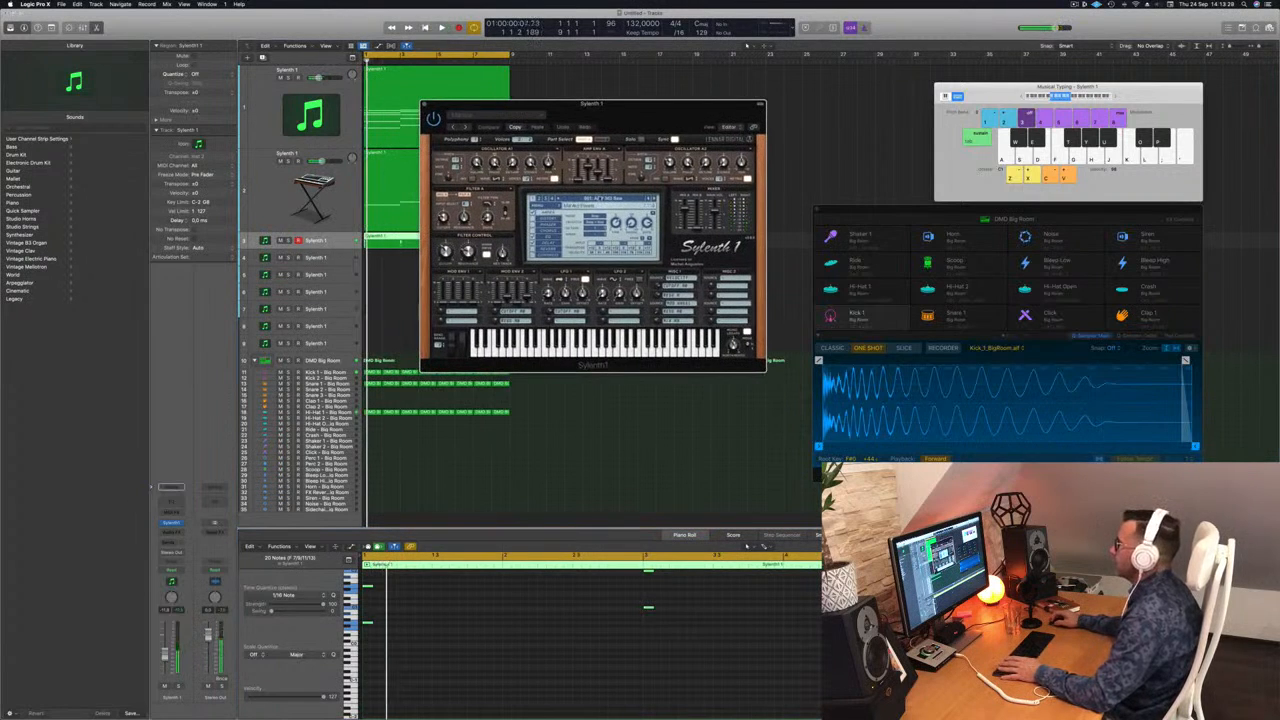
left_click(596, 198)
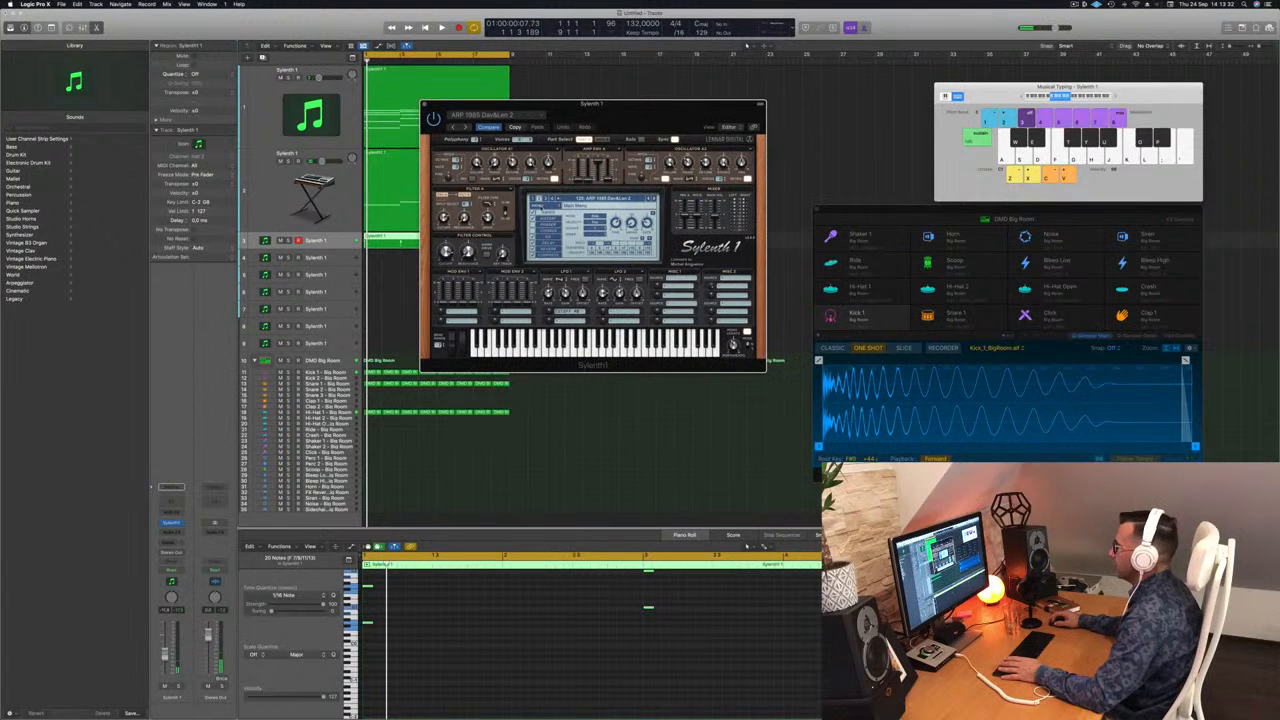
left_click(540, 206)
mouse_move(553, 220)
mouse_move(622, 219)
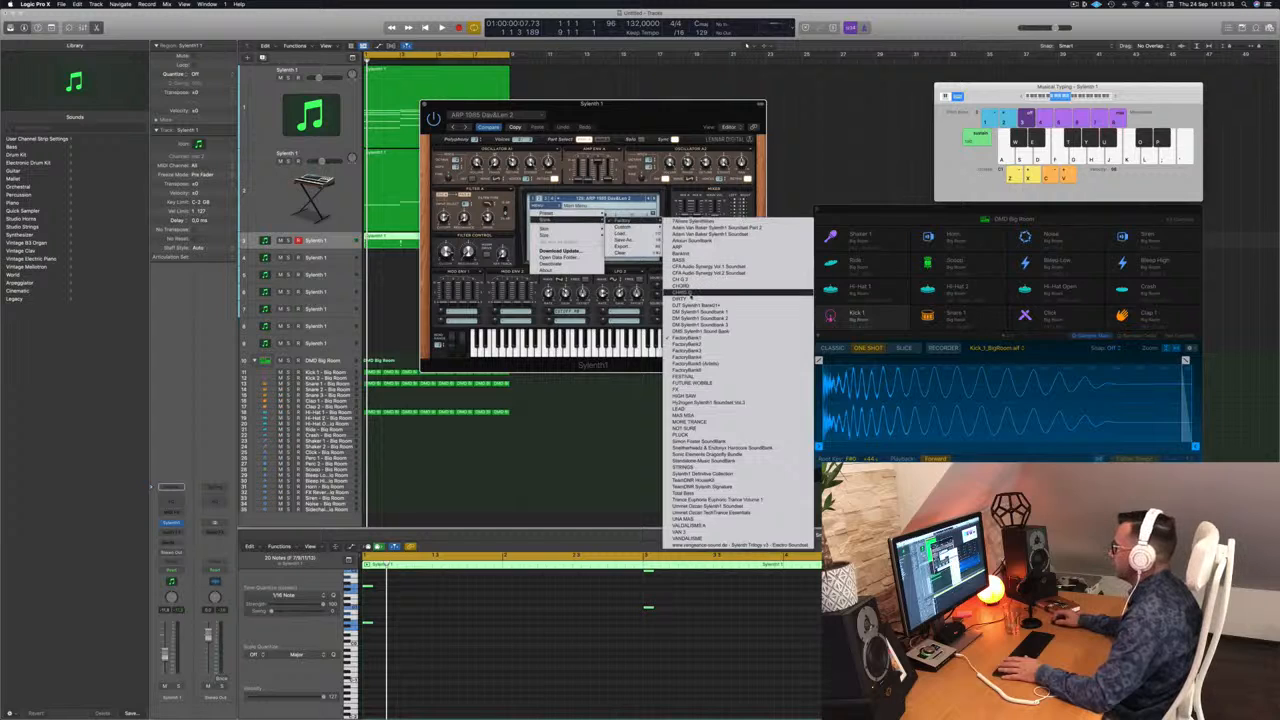
left_click(688, 297)
Step: Load the LEAD - Aquamarine preset and audition it with the chord stabs
key("space")
left_click(637, 199)
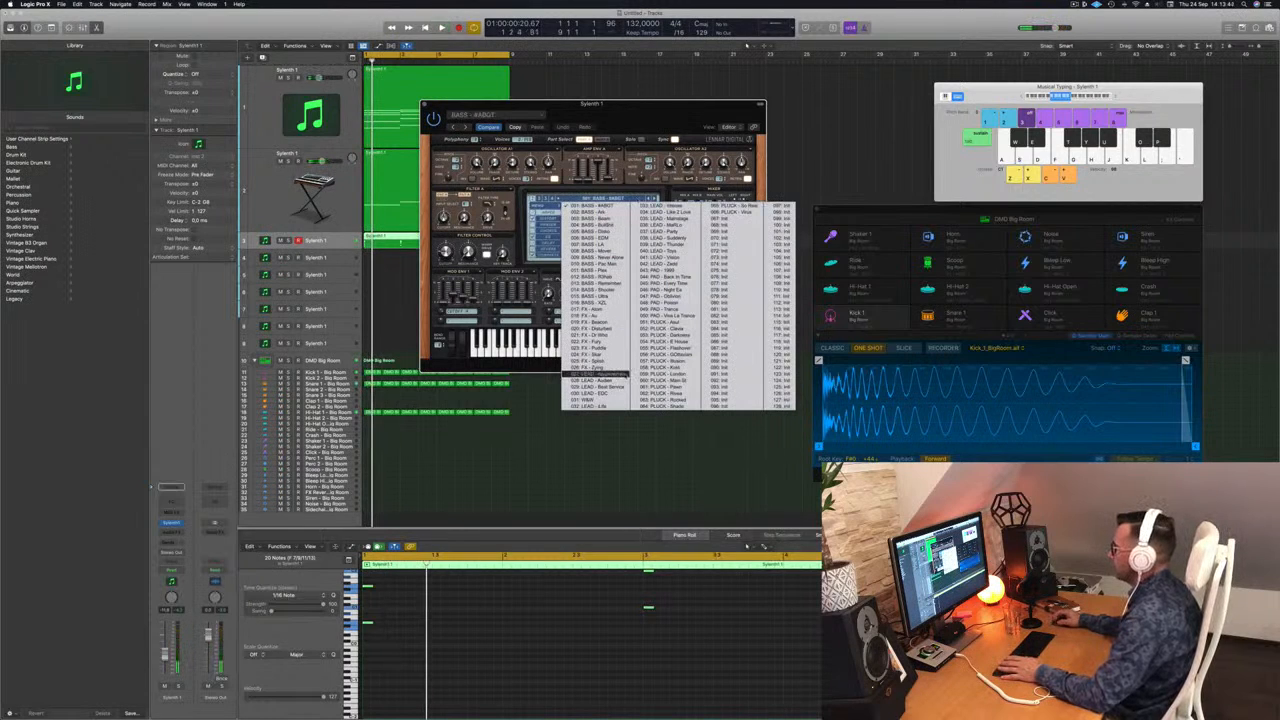
left_click(600, 374)
key("space")
key("space")
left_click(448, 626)
key("space")
key("space")
scroll(448, 626, "up", 5)
key("space")
key("space")
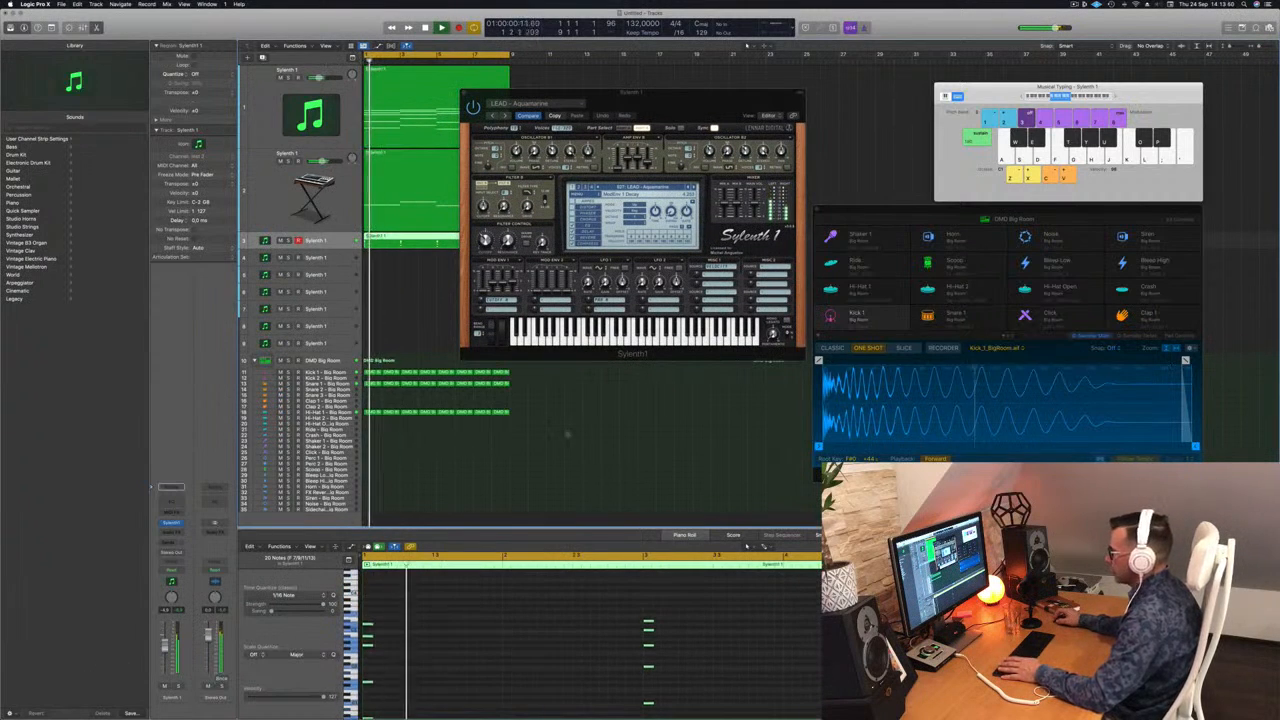
Step: Audition the LEAD - Audien preset and lower the third track's volume
key("space")
key("space")
left_click(694, 188)
key("space")
key("space")
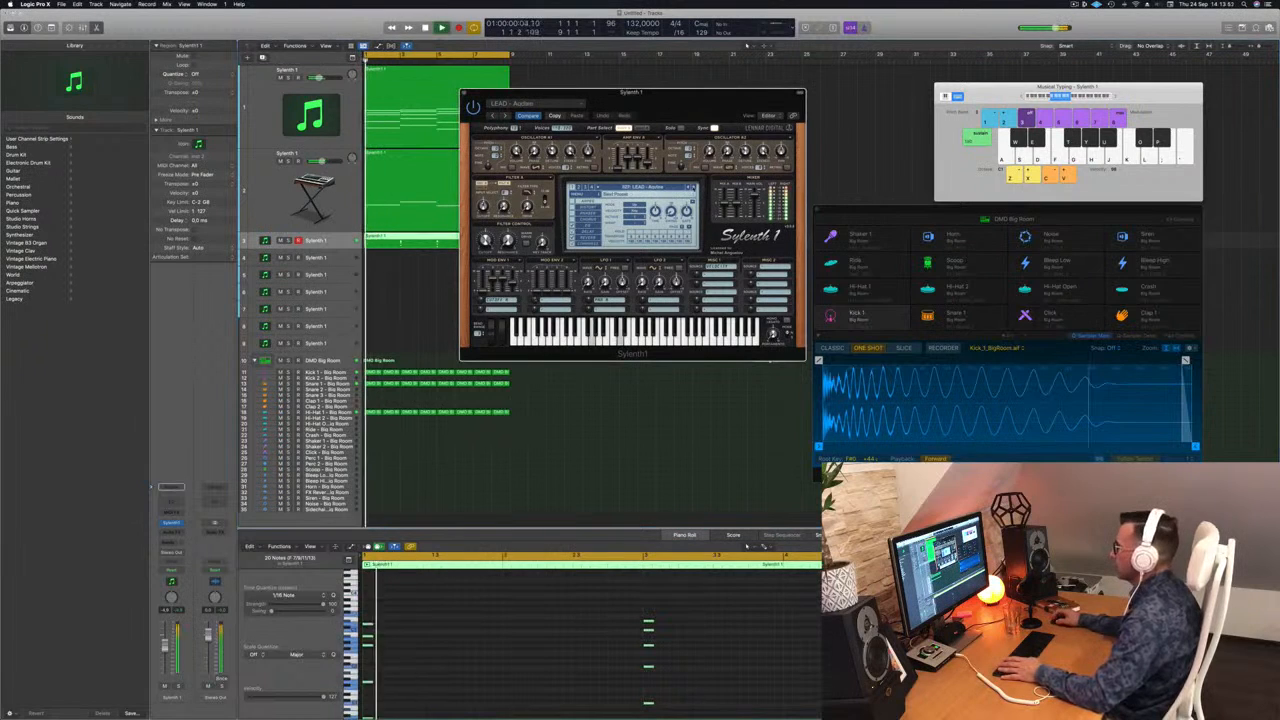
left_click_drag(165, 648, 165, 656)
Step: Audition the next Sylenth1 presets, including LEAD - EDC and LEAD - Intense, against the chord stabs
key("space")
key("space")
left_click(694, 188)
left_click(694, 188)
key("space")
key("space")
left_click(694, 188)
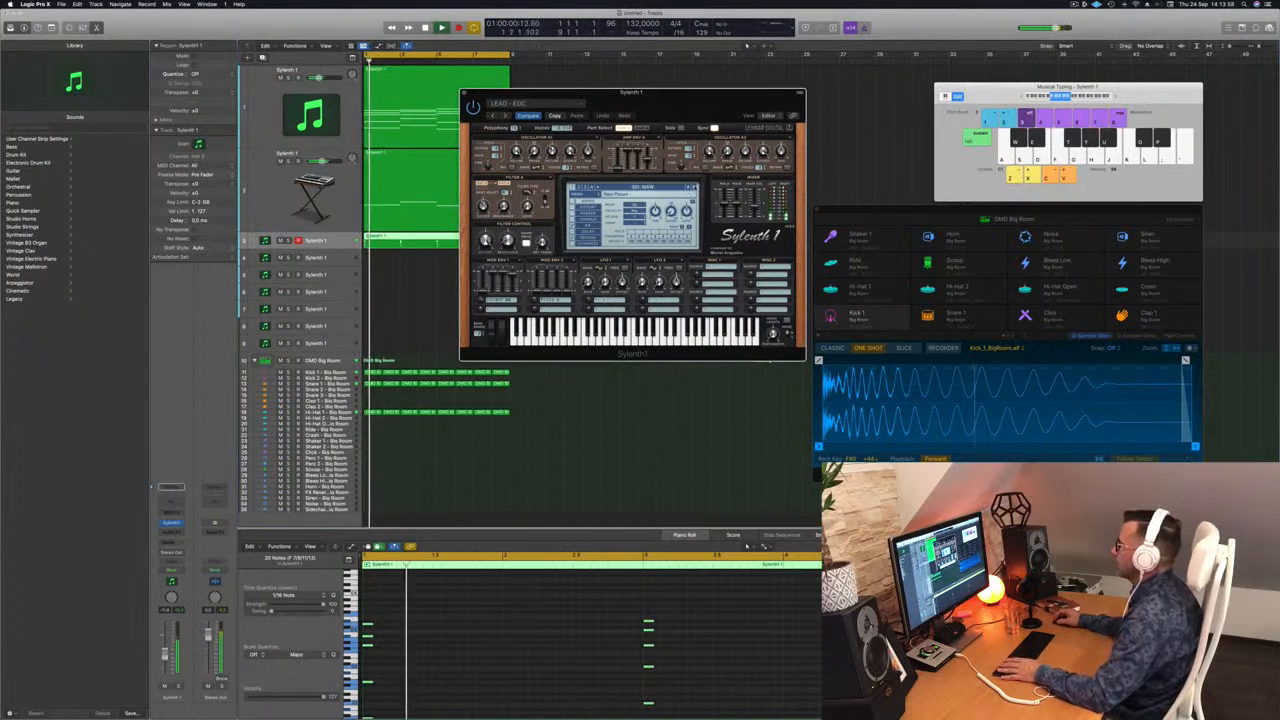
key("space")
key("space")
left_click(694, 188)
left_click(694, 188)
Step: Continue auditioning the bank's lead presets from LEAD - Mainstage through LEAD - Thunder
key("space")
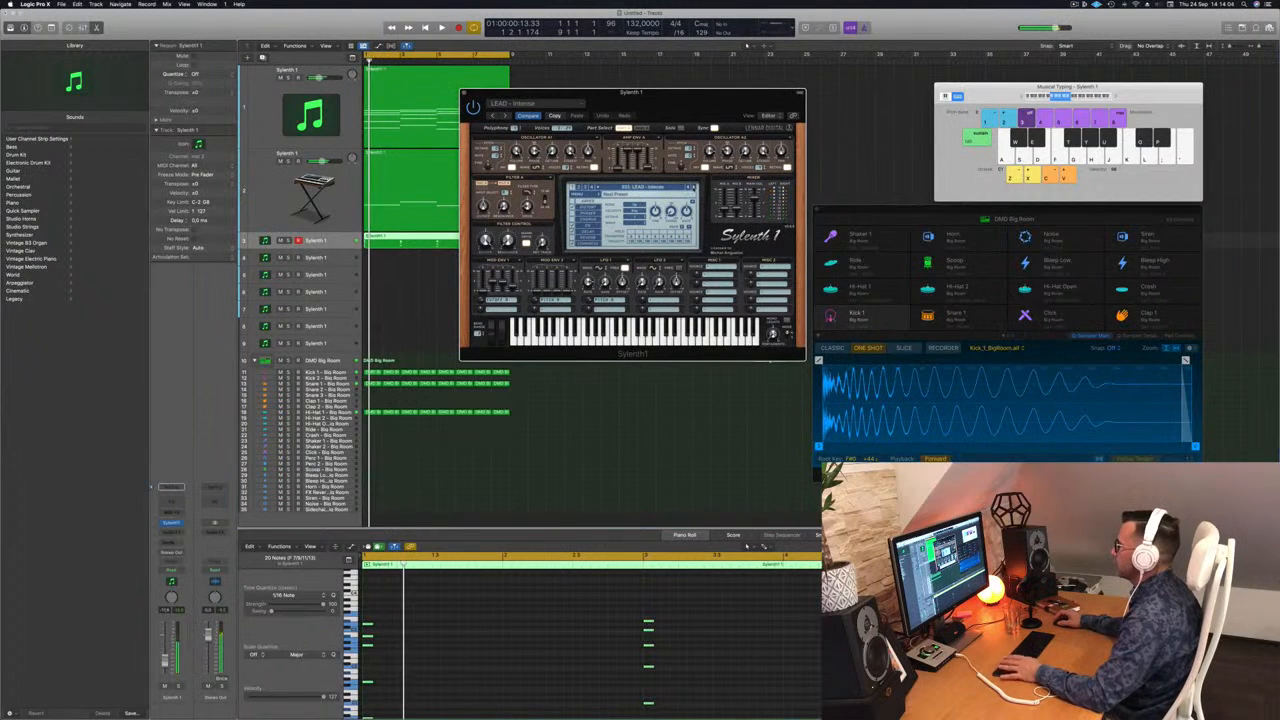
left_click(694, 188)
key("space")
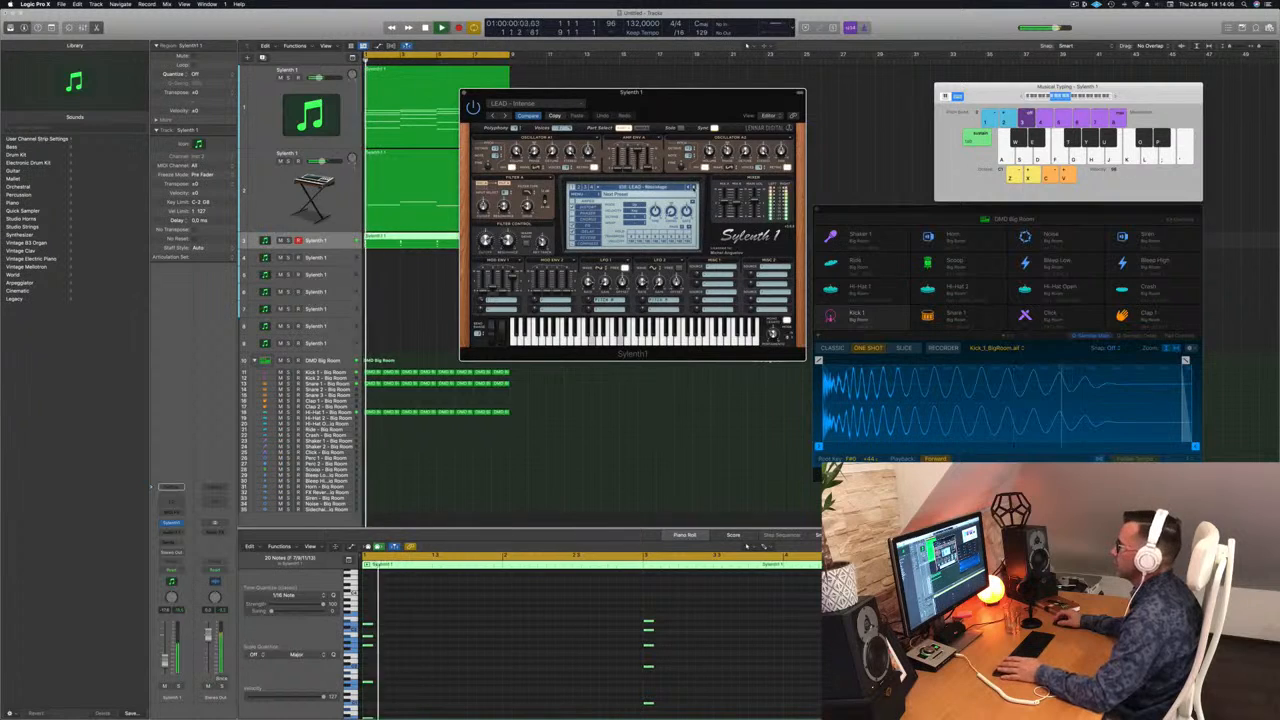
left_click(694, 188)
left_click(694, 188)
key("space")
key("space")
left_click(694, 188)
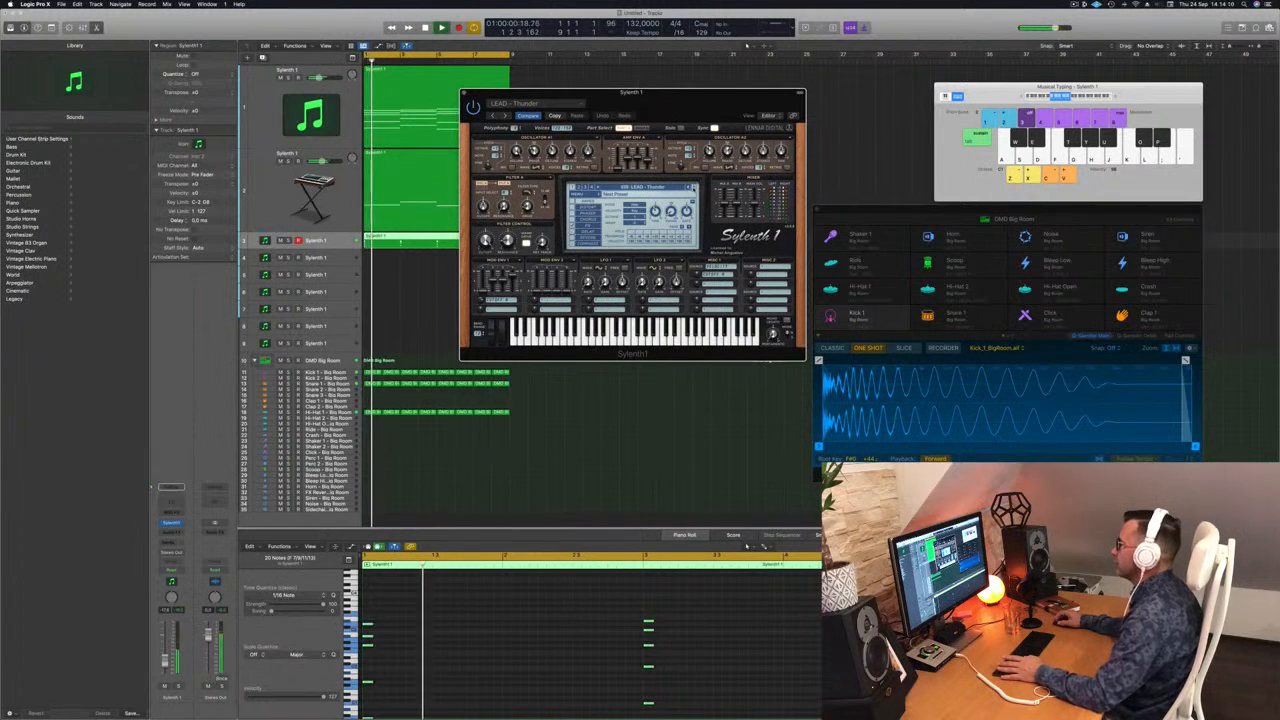
Step: Compare the remaining leads and the first pad presets, keep LEAD - Vision loaded, and close Sylenth1
left_click(694, 188)
key("space")
key("space")
left_click(694, 188)
key("space")
key("space")
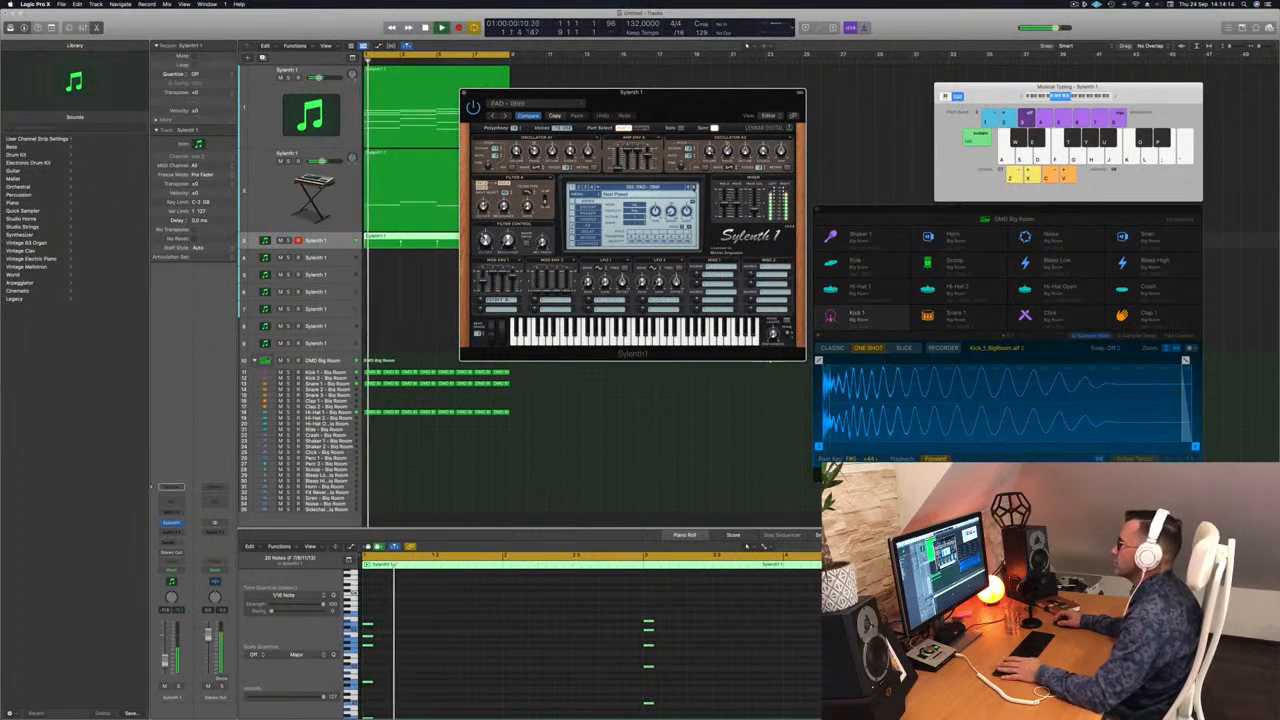
left_click(688, 188)
key("space")
key("space")
left_click(688, 188)
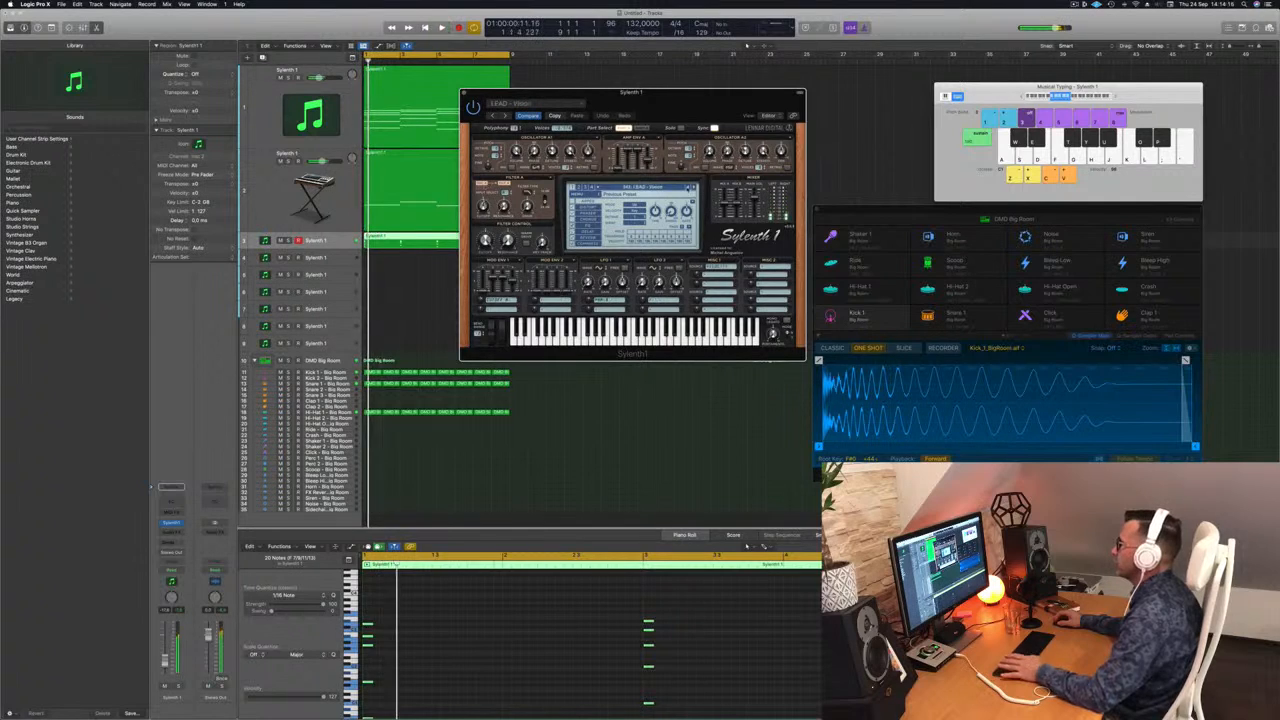
left_click_drag(507, 94, 544, 93)
key("space")
key("space")
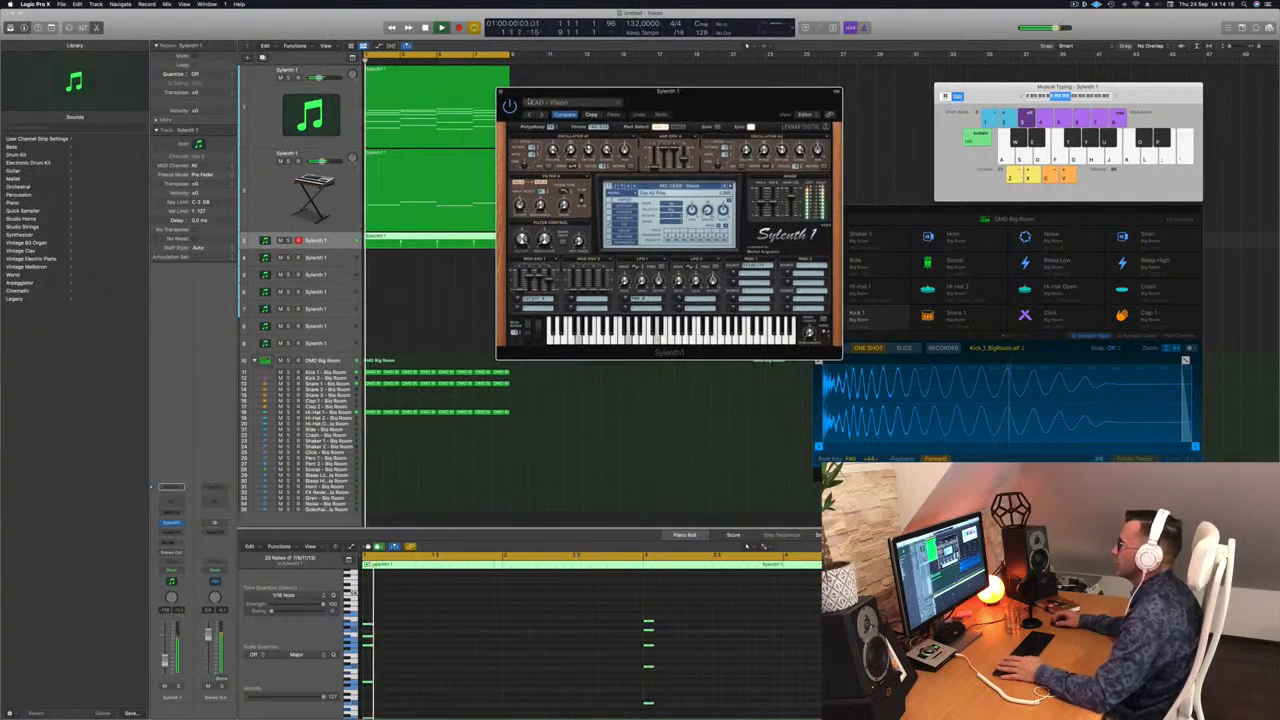
left_click(500, 92)
Step: Duplicate all short chord notes in the third track's region about three sixteenths after the originals
key("space")
key("space")
key("space")
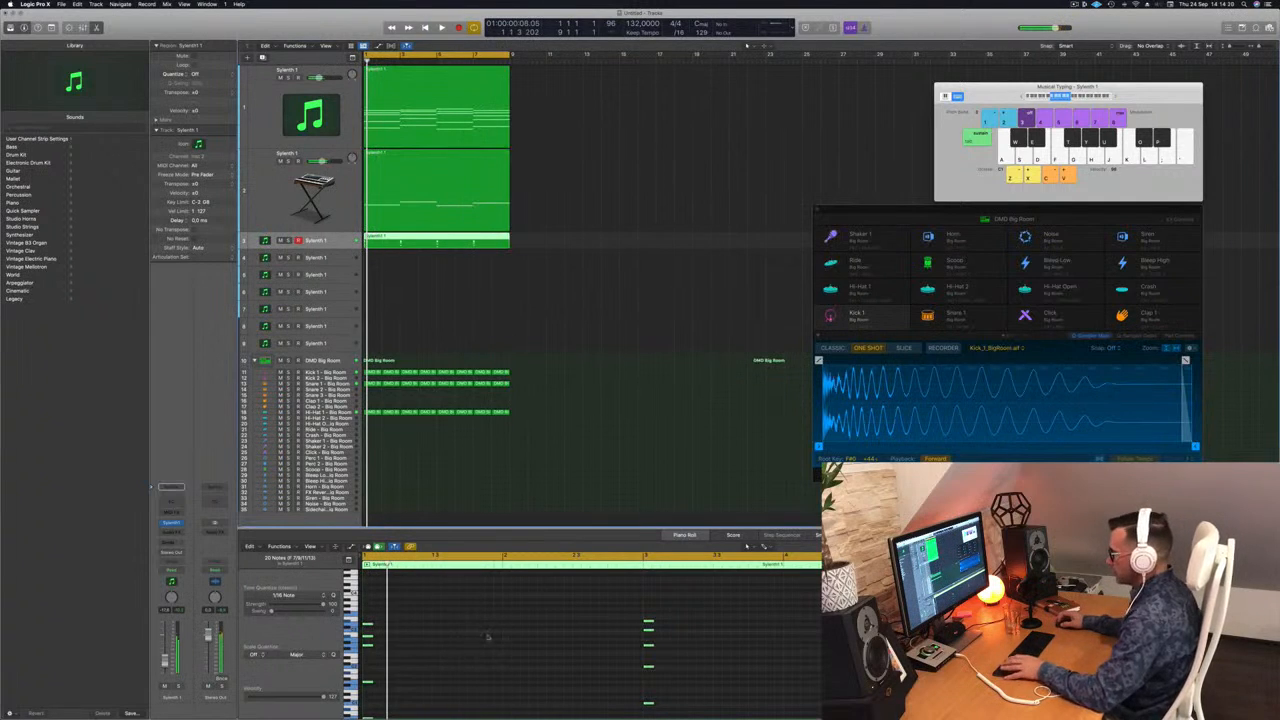
left_click_drag(367, 627, 394, 628)
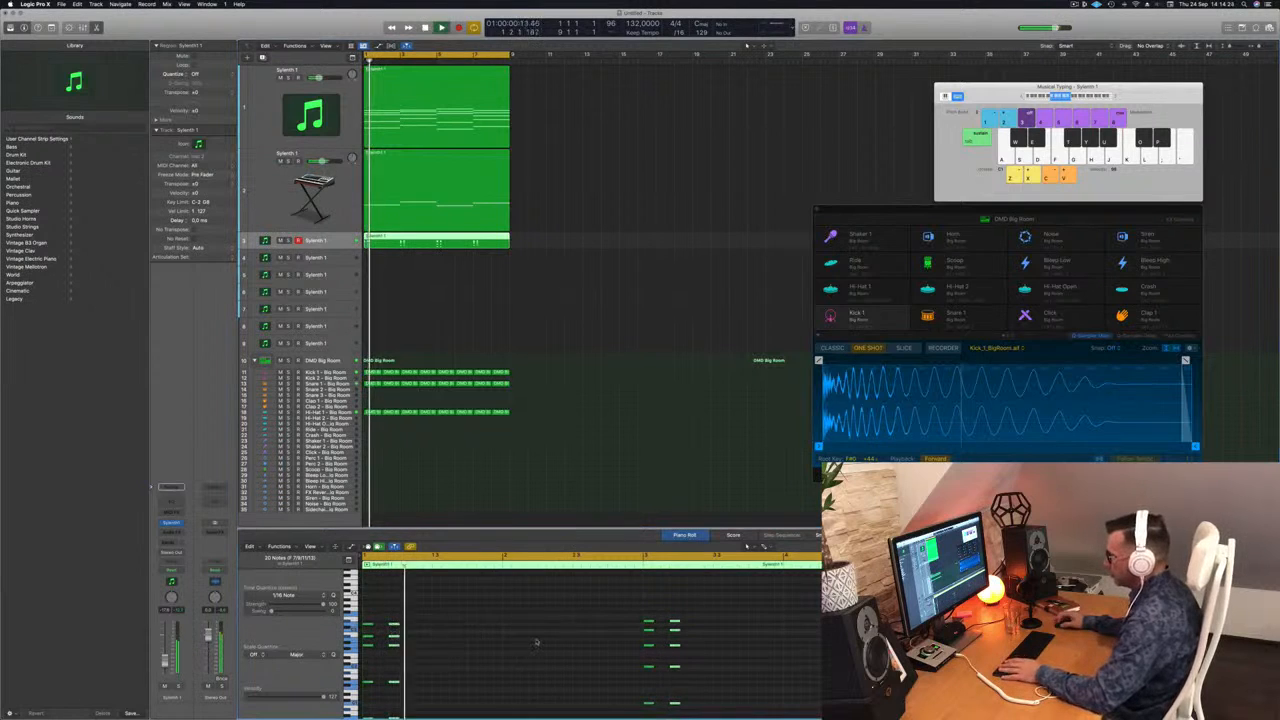
Step: Duplicate the second set of chord stabs in the third track's region and place the copies three sixteenths after them
left_click_drag(396, 627, 413, 628)
key("space")
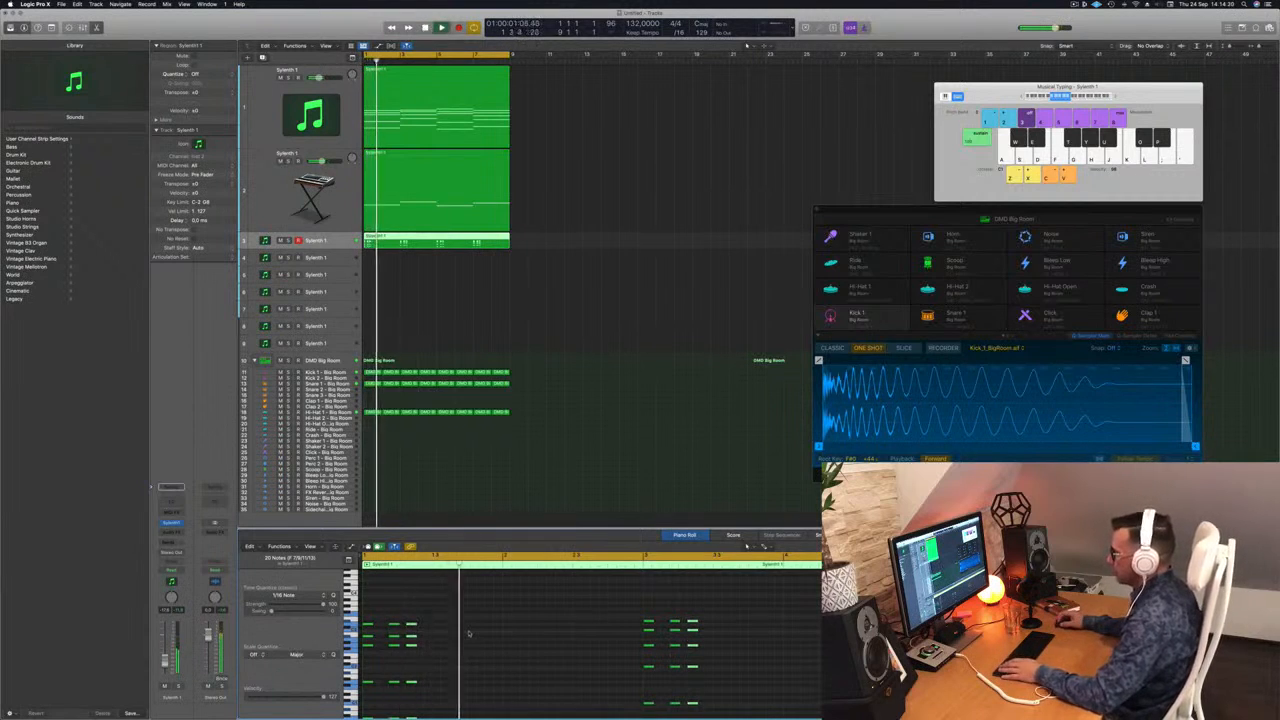
key("alt+Right")
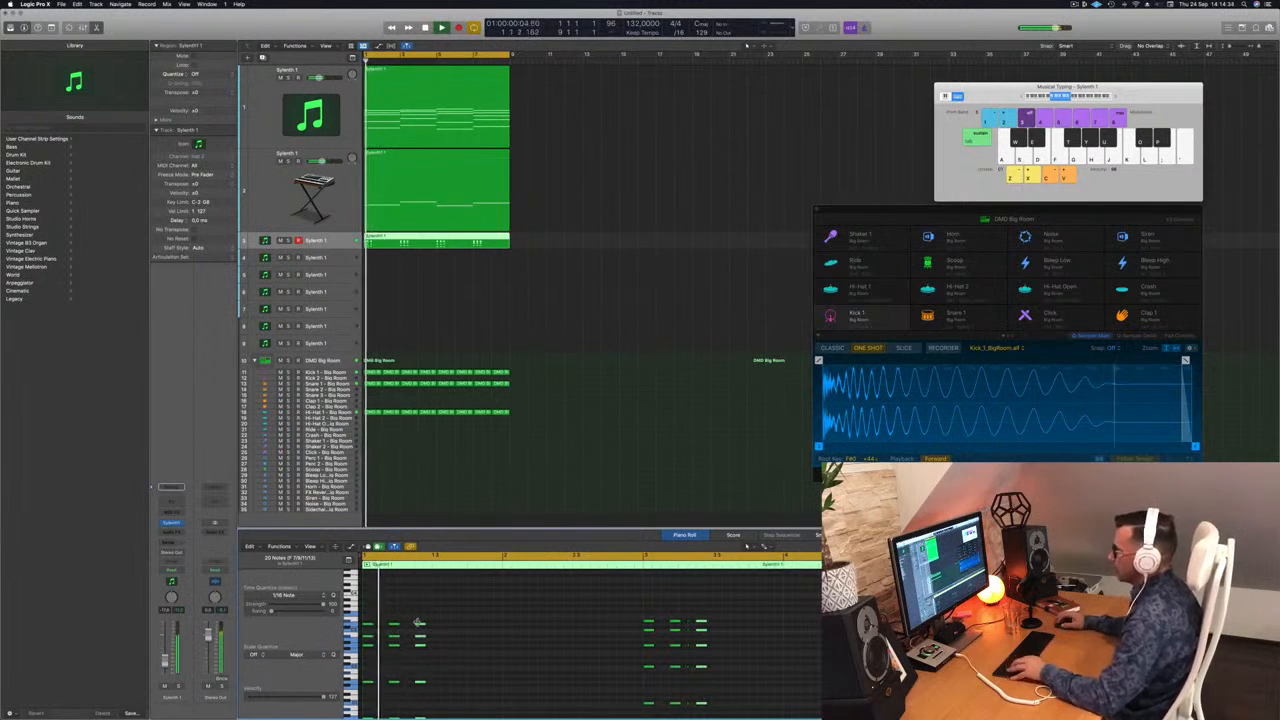
Step: Duplicate the third set of chord stabs two sixteenths further on, and audition the fourth stab's timing during playback
left_click_drag(420, 626, 438, 628)
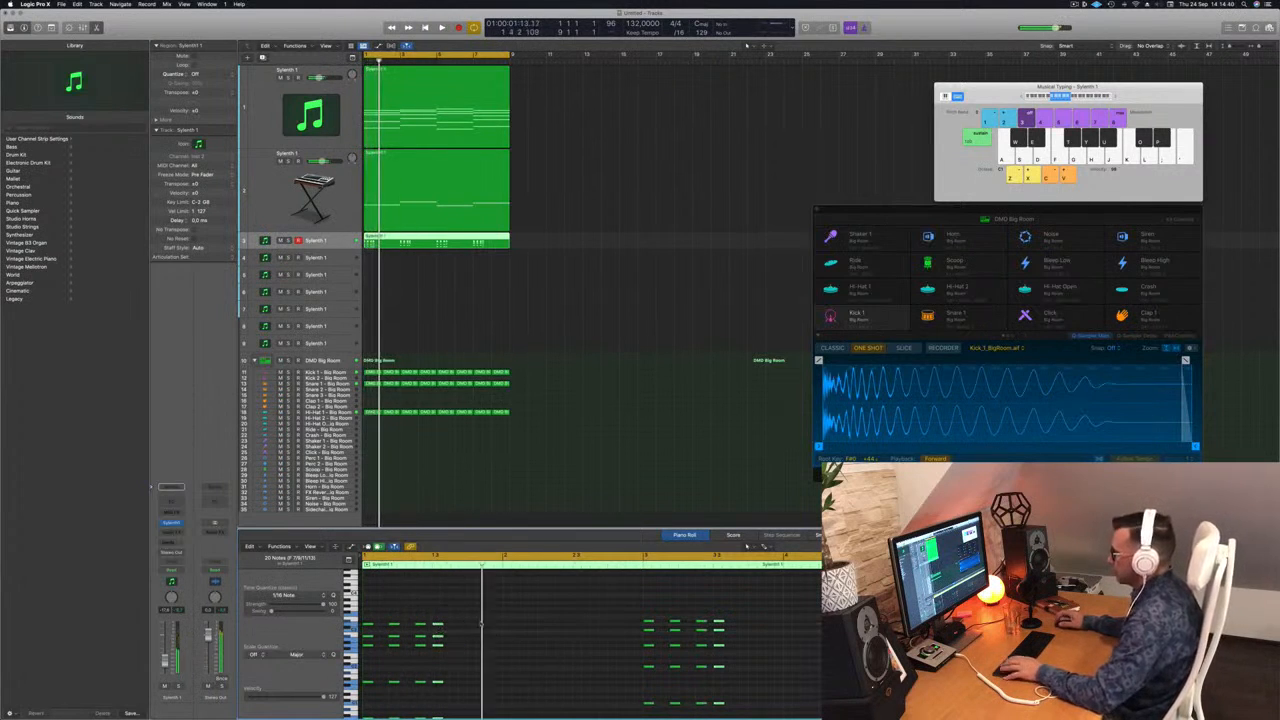
key("space")
key("space")
key("alt+Right")
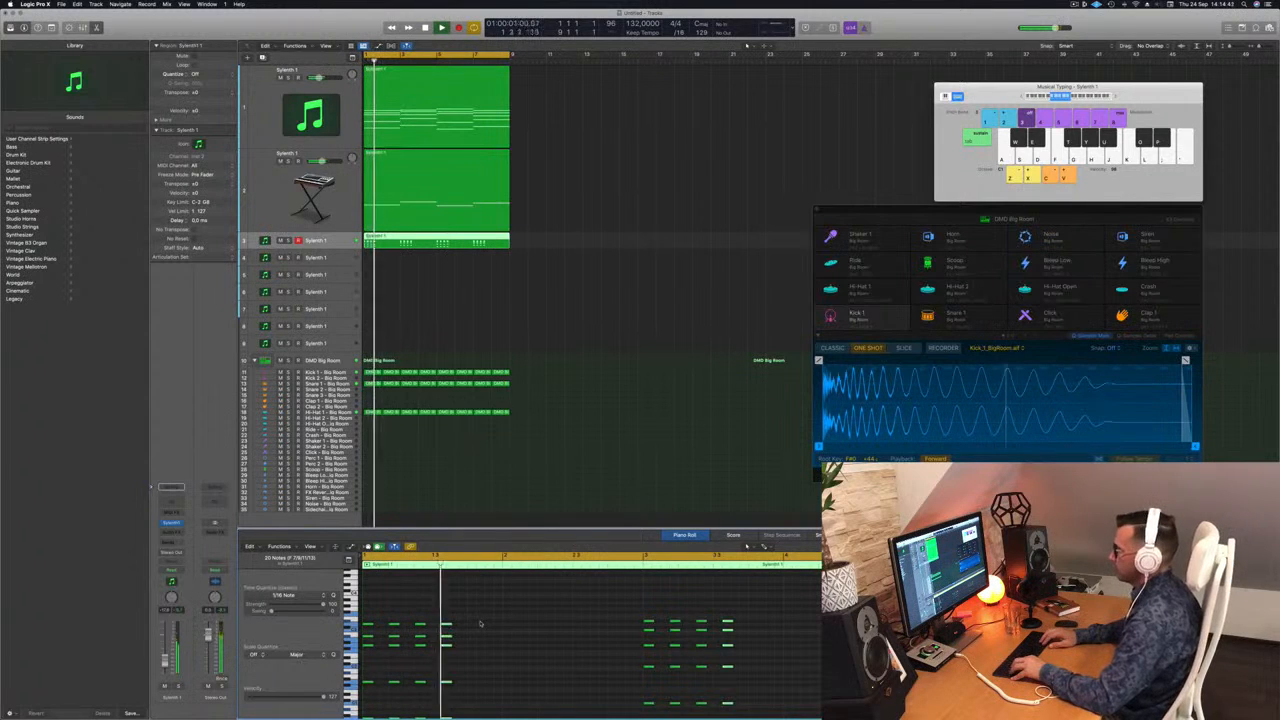
key("alt+Left")
key("space")
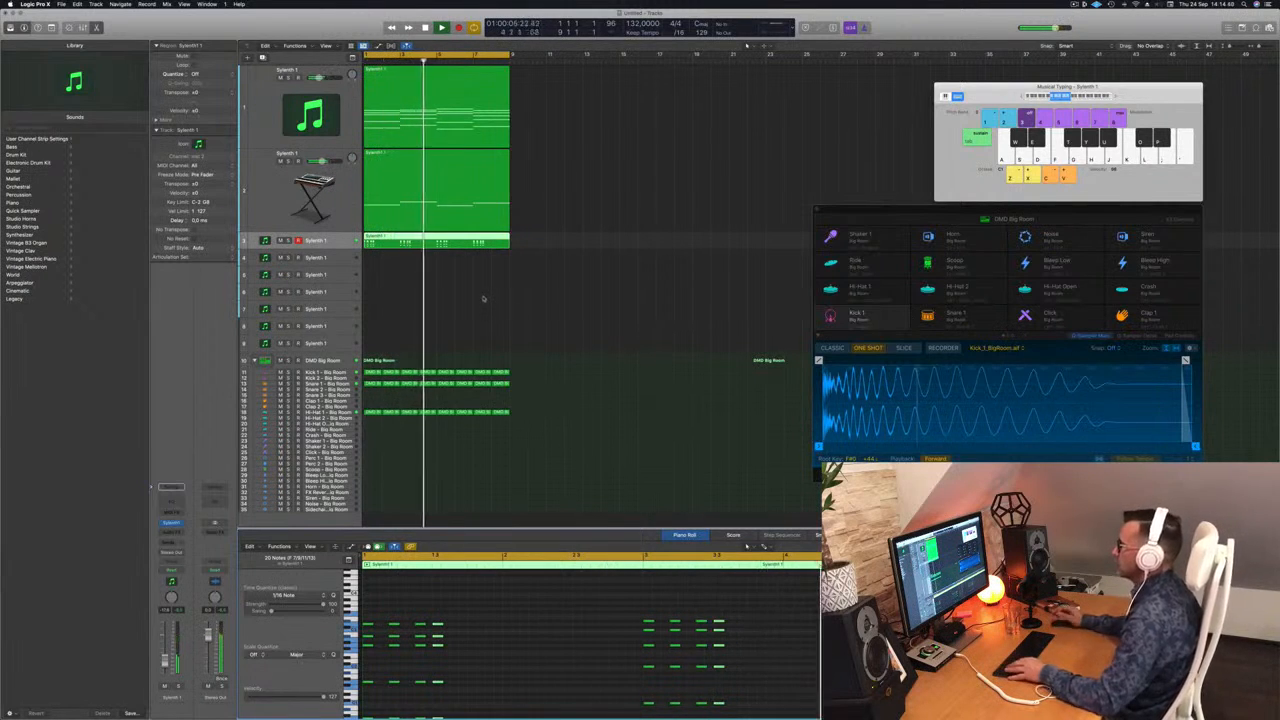
key("super+Left")
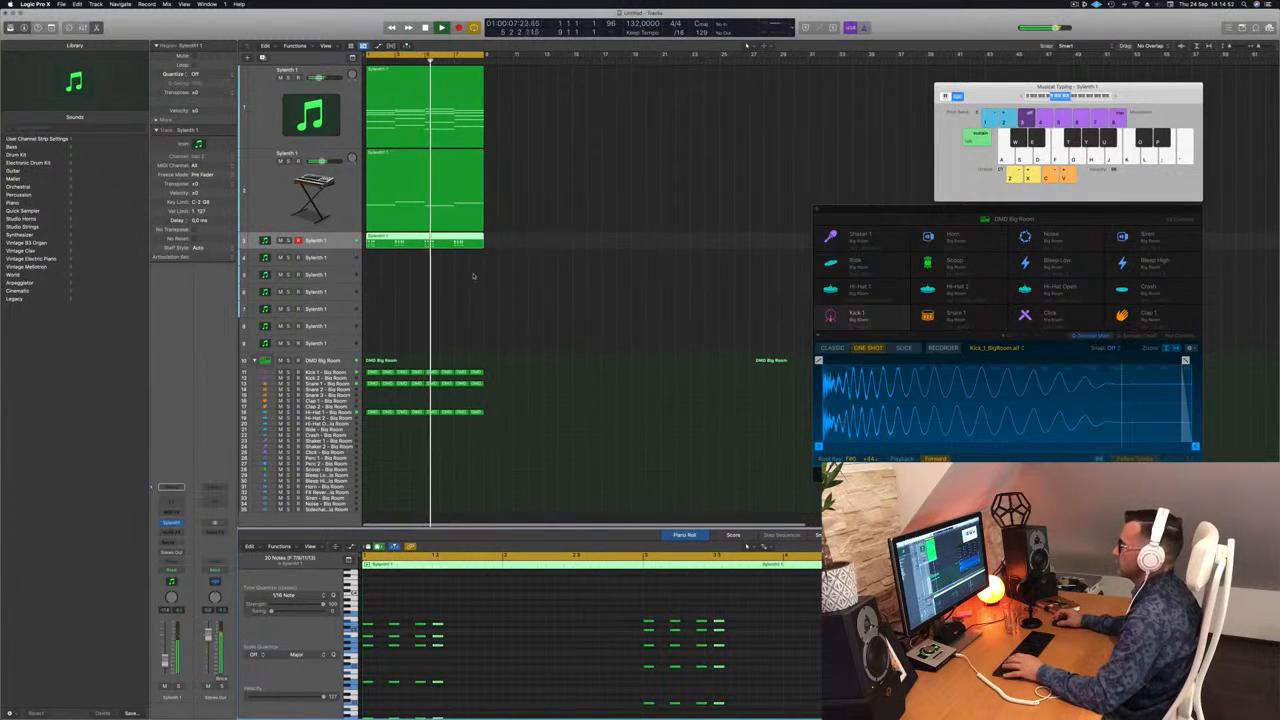
key("space")
key("space")
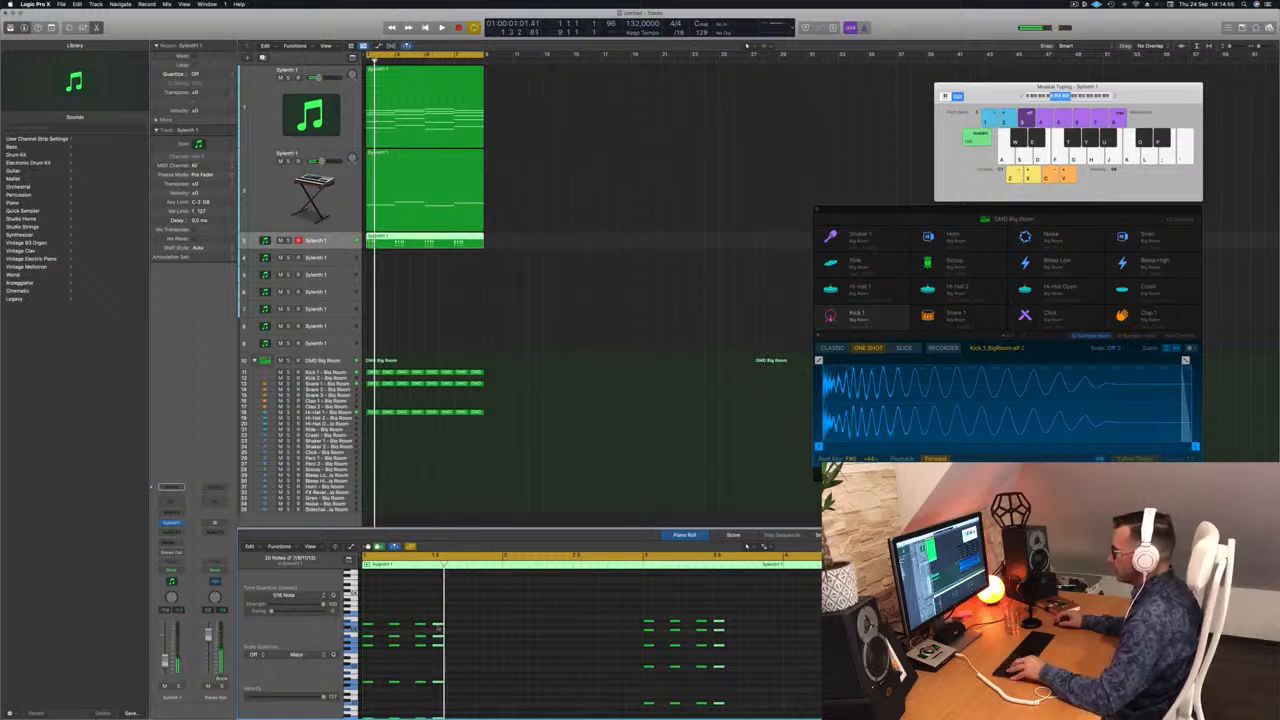
Step: Compare alternative timings for the fourth set of chord stabs, then place them three sixteenths after the third set
key("alt+Right")
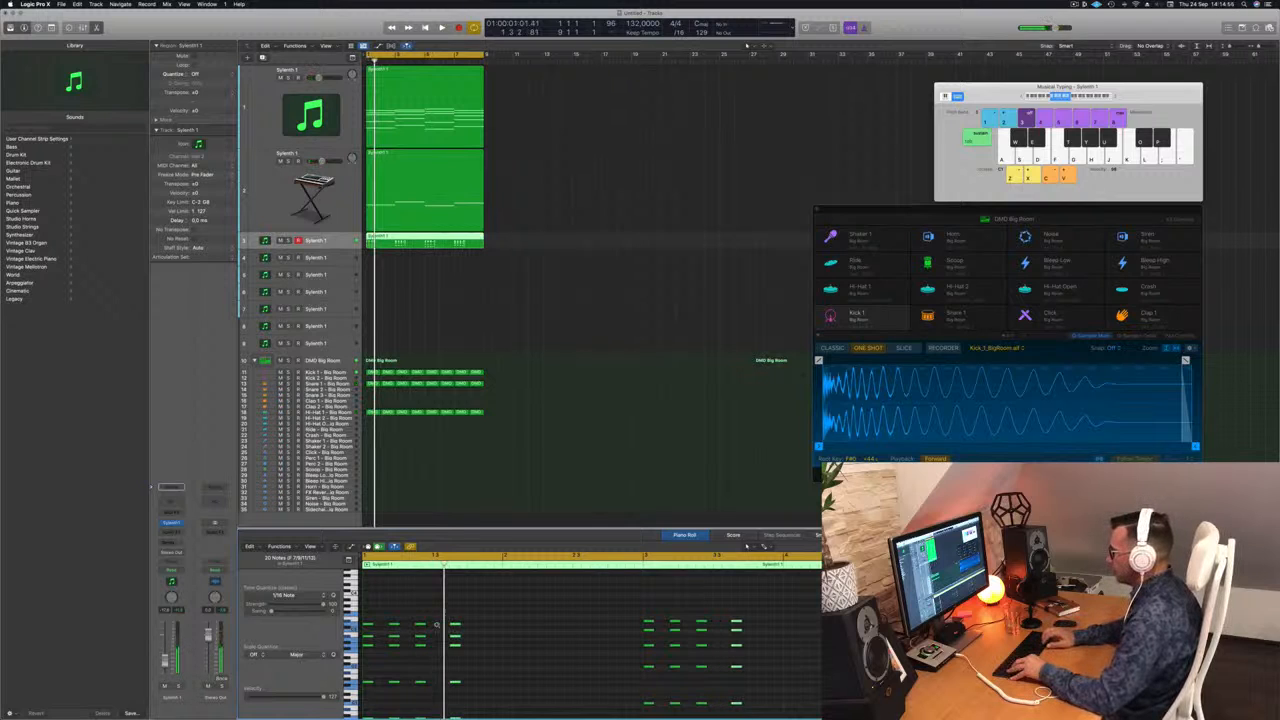
key("space")
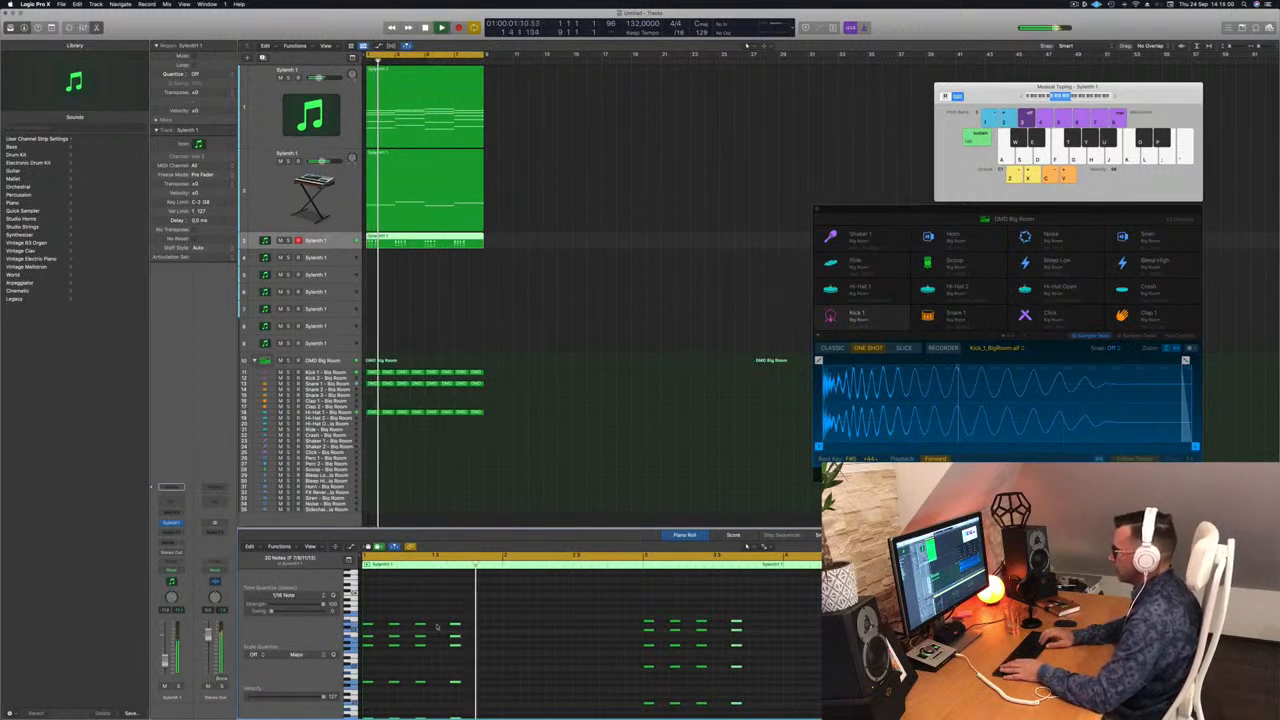
key("alt+Right")
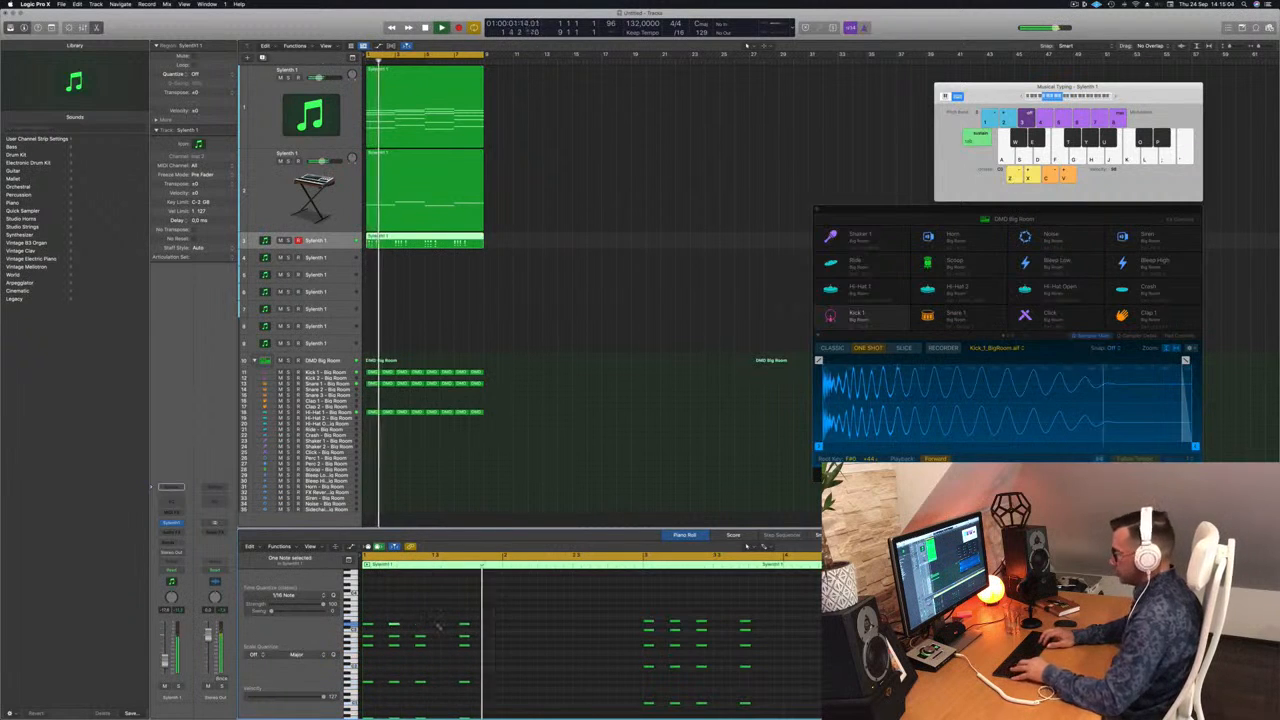
key("super+shift+z")
key("super+shift+z")
key("alt+Left")
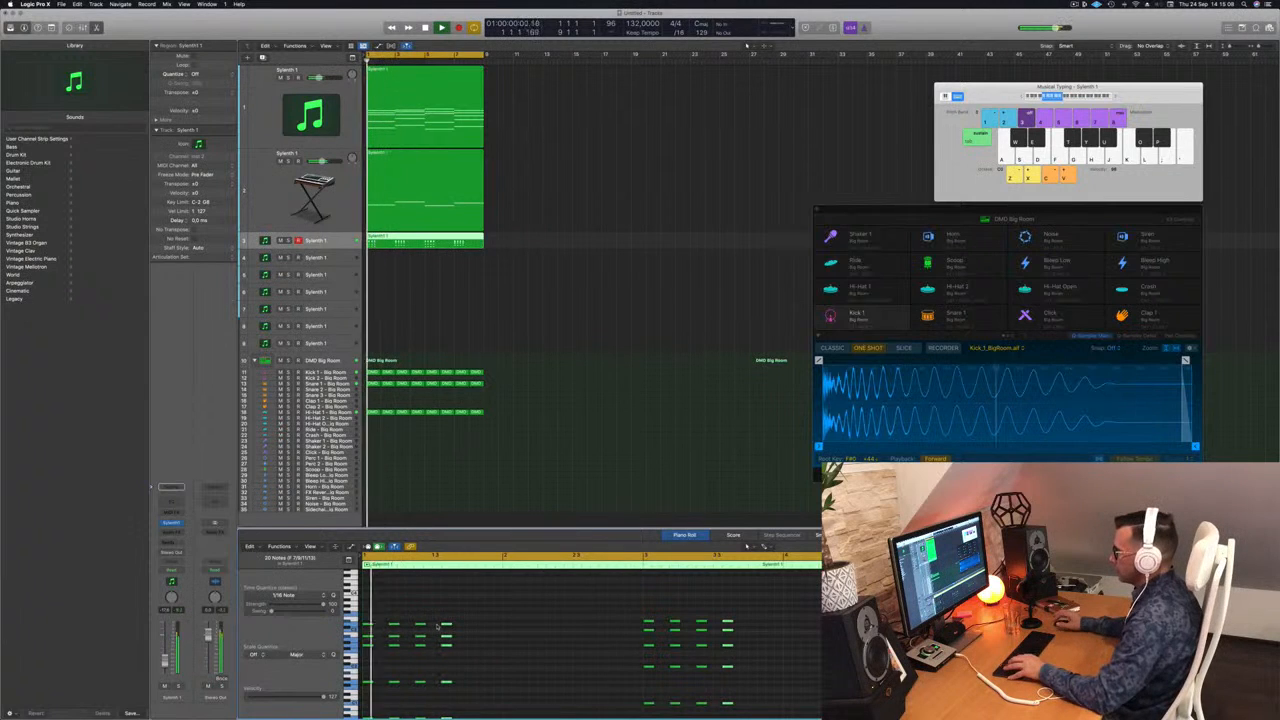
key("alt+Left")
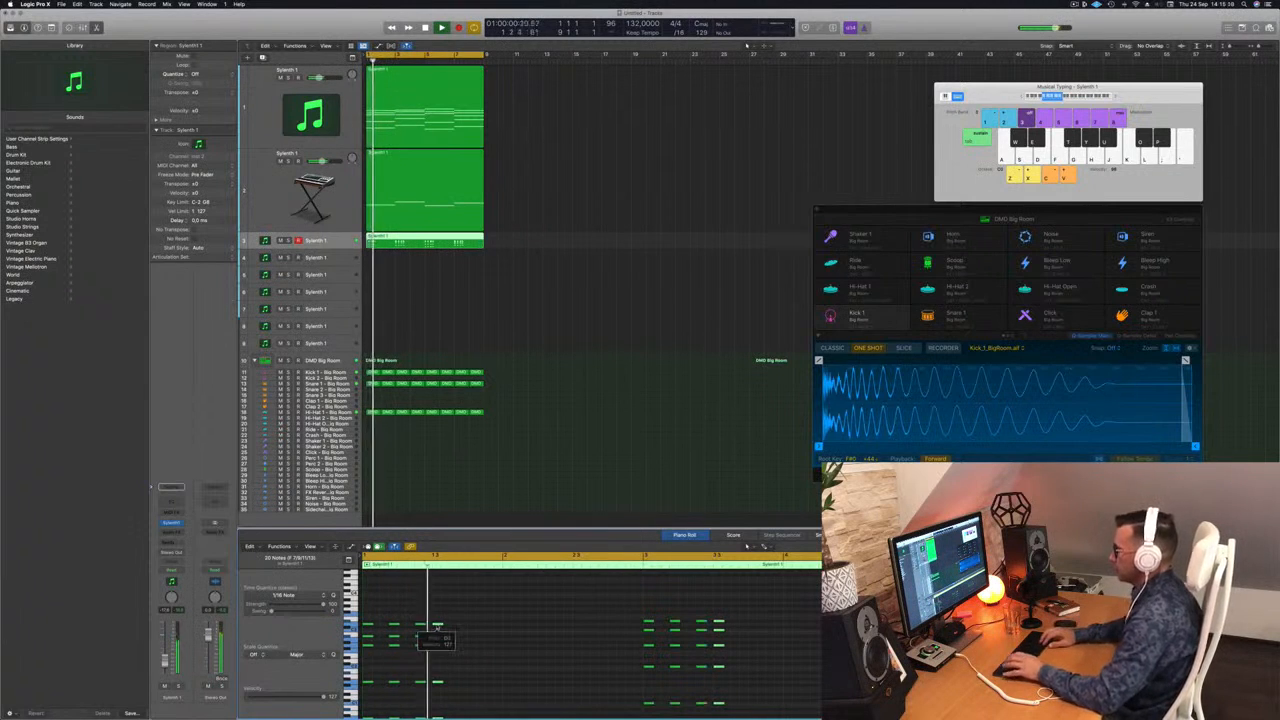
key("alt+Right")
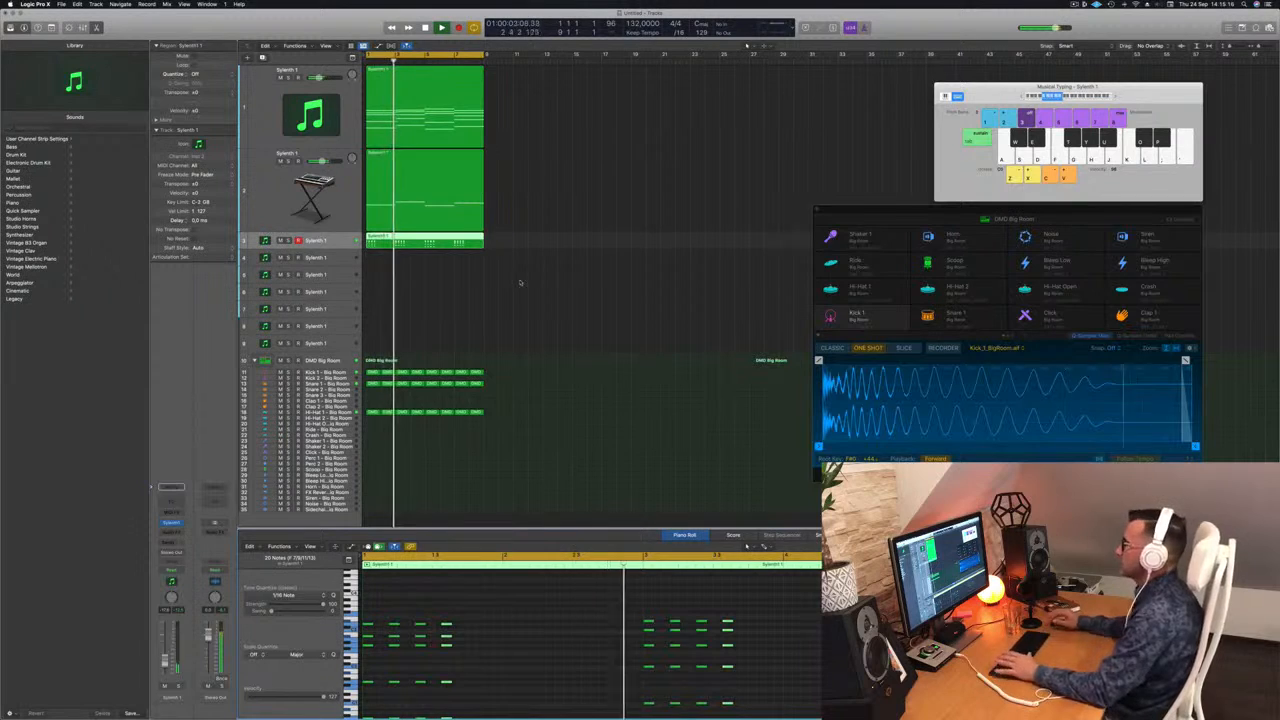
Step: Copy the first track's sustained chord region onto the fourth track and increase that track's height
left_click(339, 242)
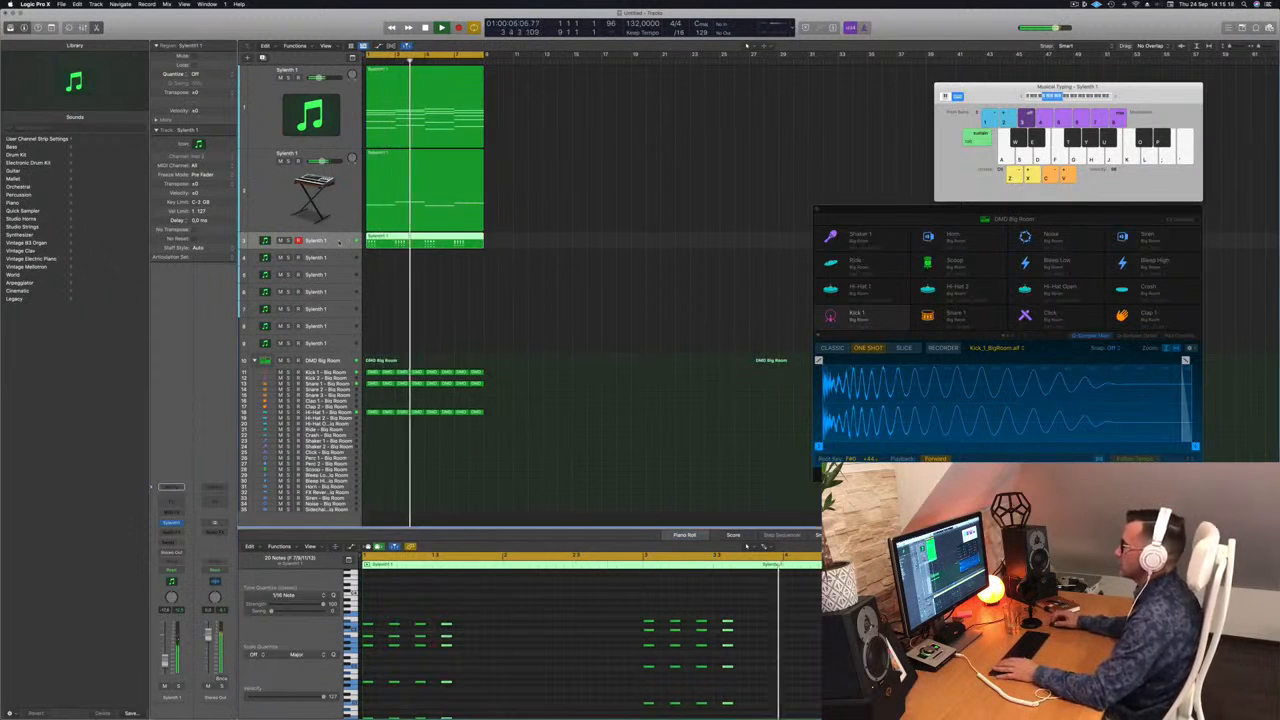
key("Up")
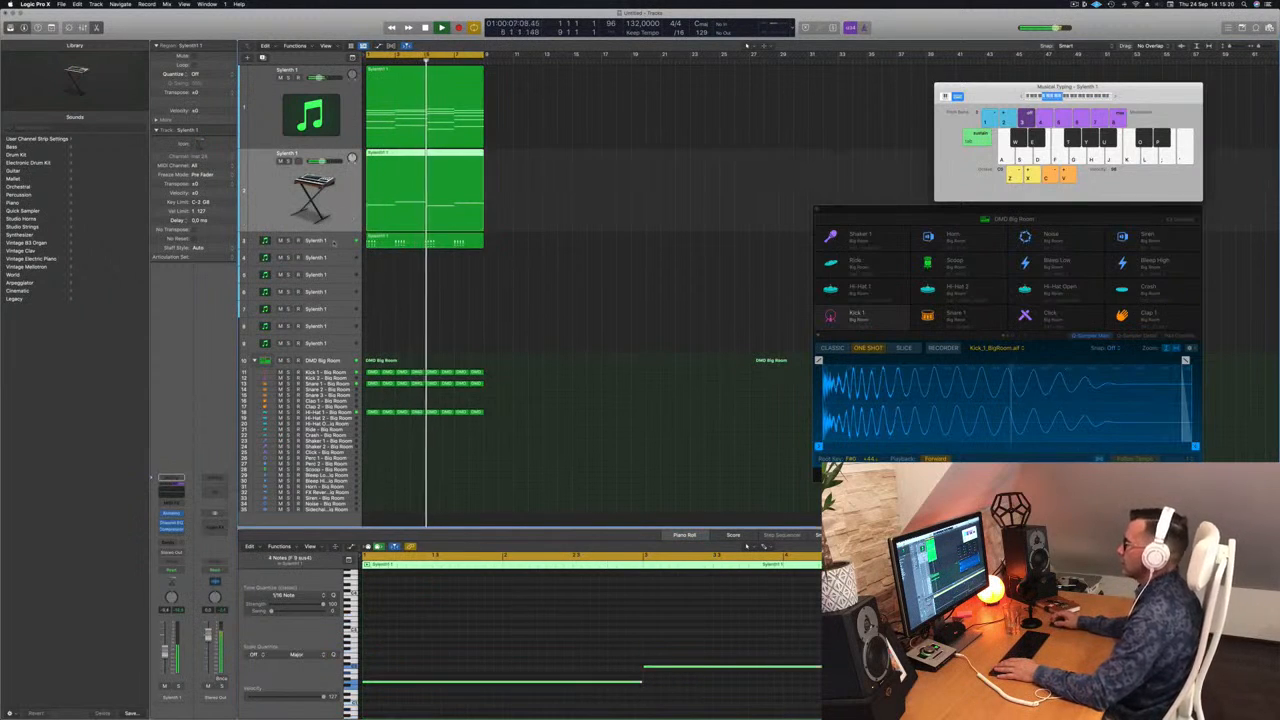
key("Down")
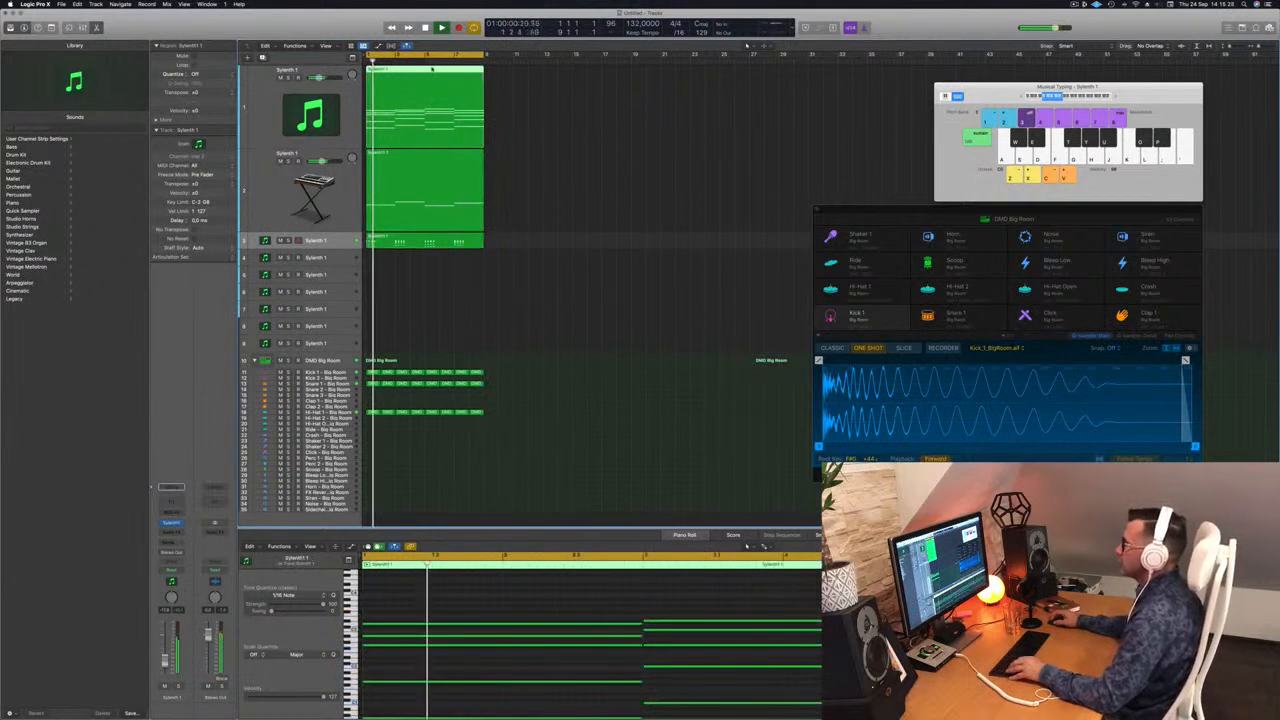
left_click_drag(400, 244, 400, 262)
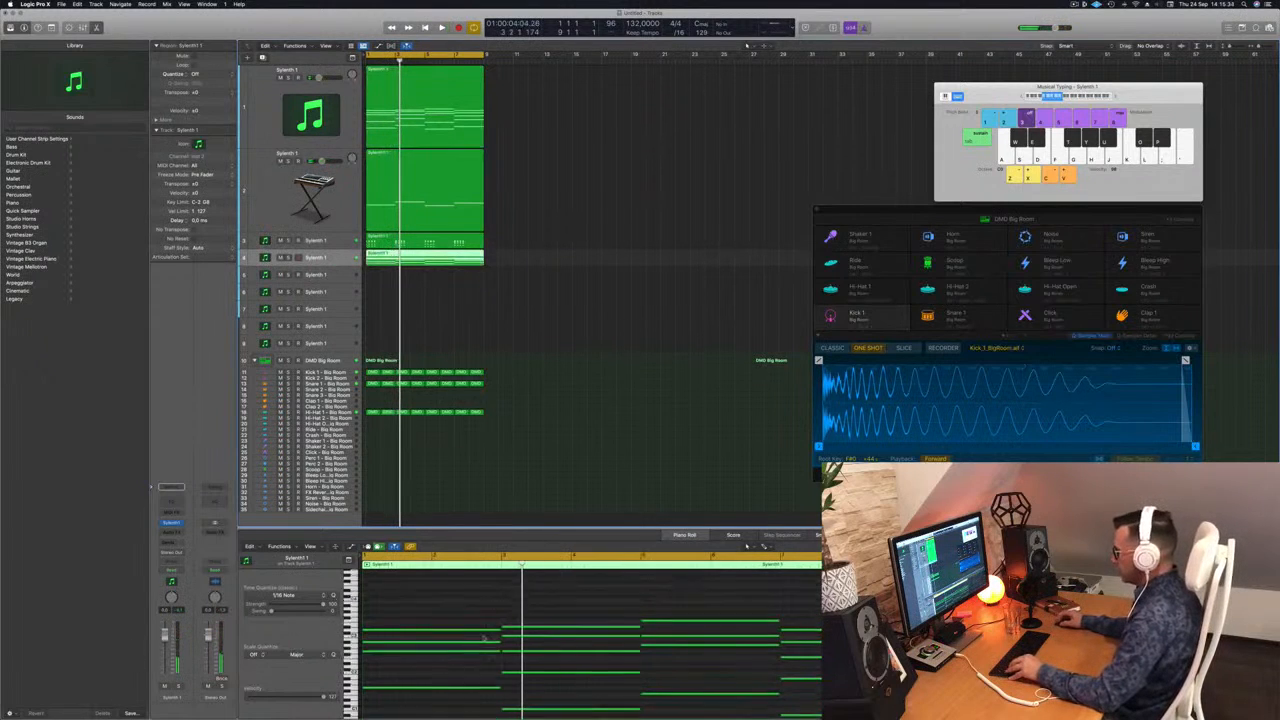
scroll(484, 638, "down", 2)
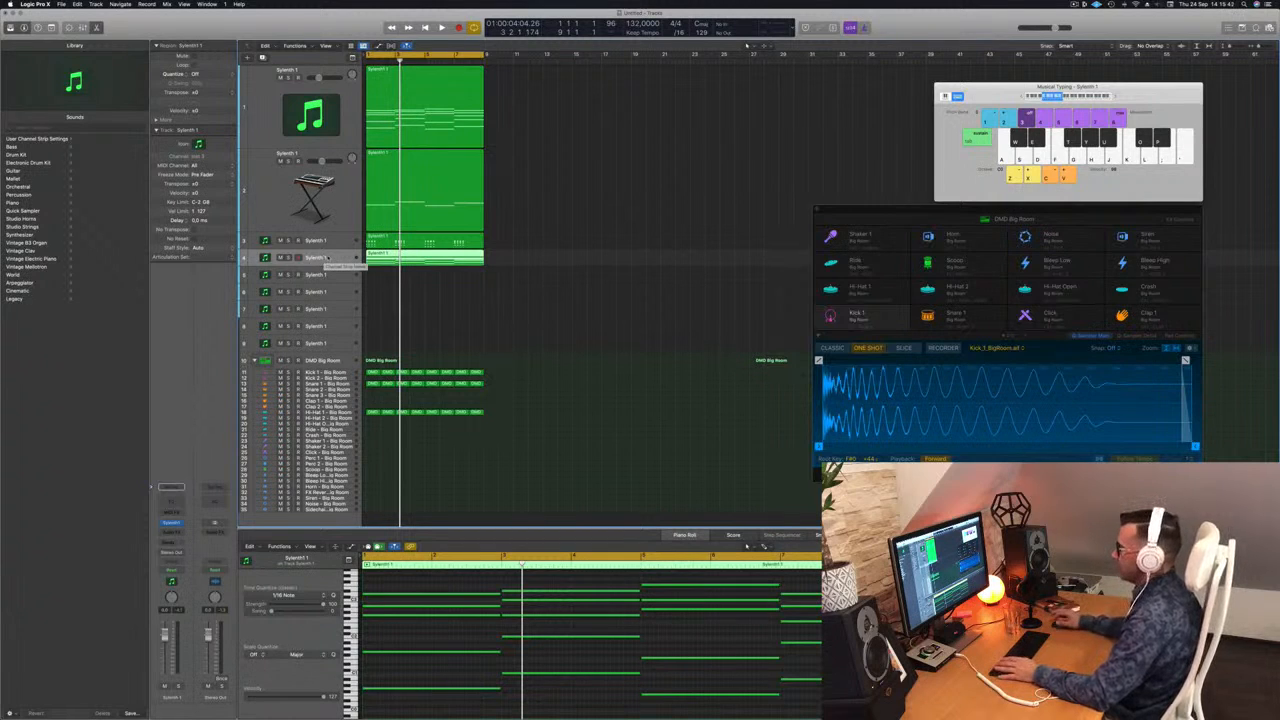
left_click_drag(345, 267, 345, 292)
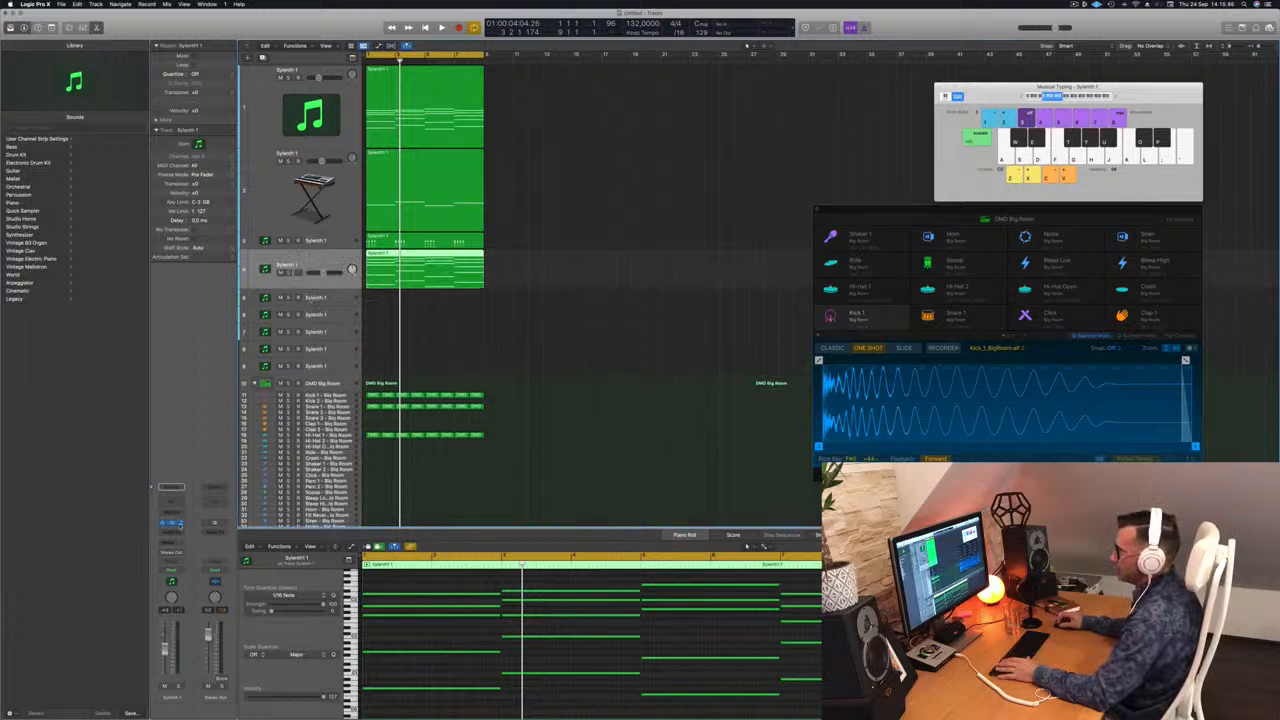
Step: Replace Sylenth1 on the fourth track with Alchemy and load the arpeggiated preset 1970s Analog Arp
left_click(178, 522)
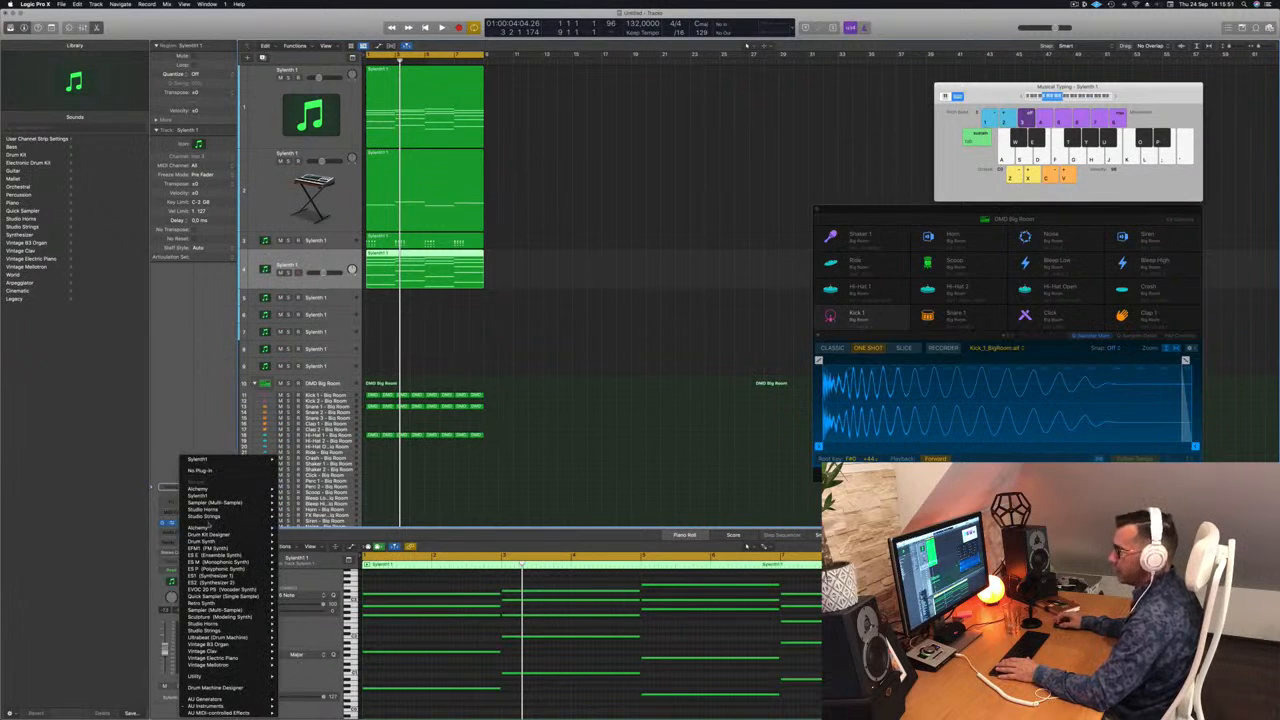
left_click(294, 529)
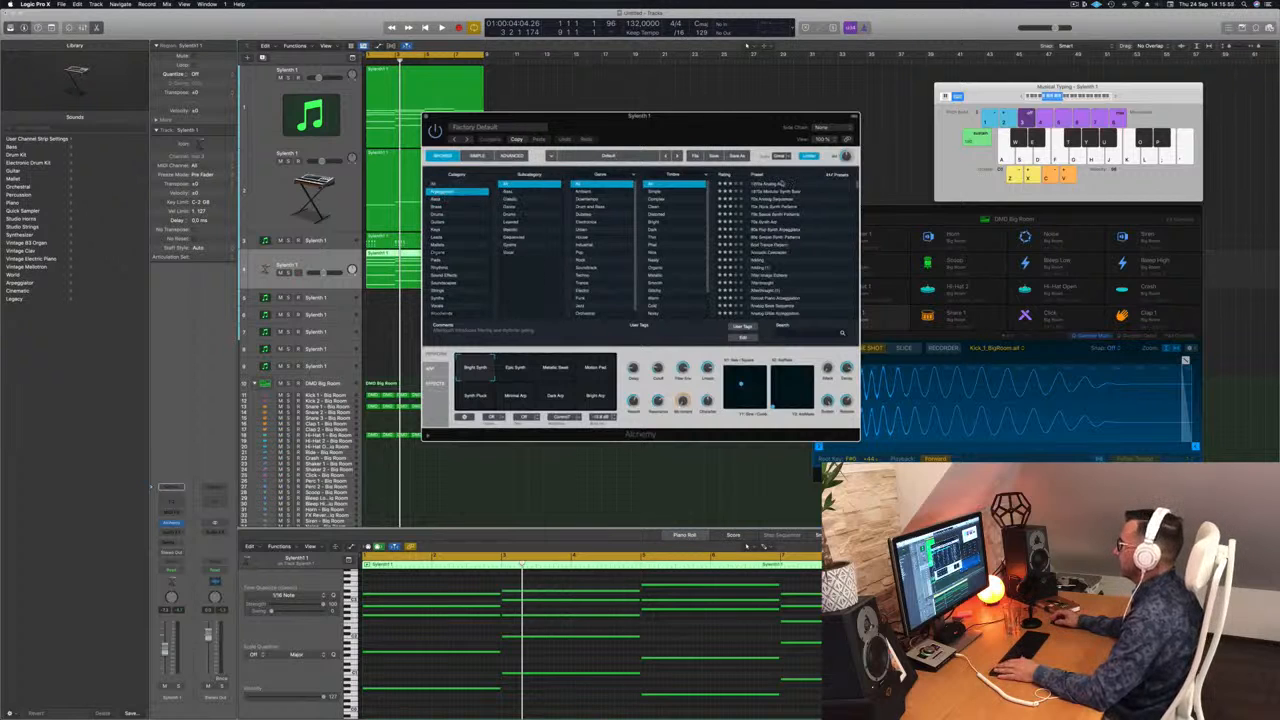
left_click_drag(742, 119, 880, 109)
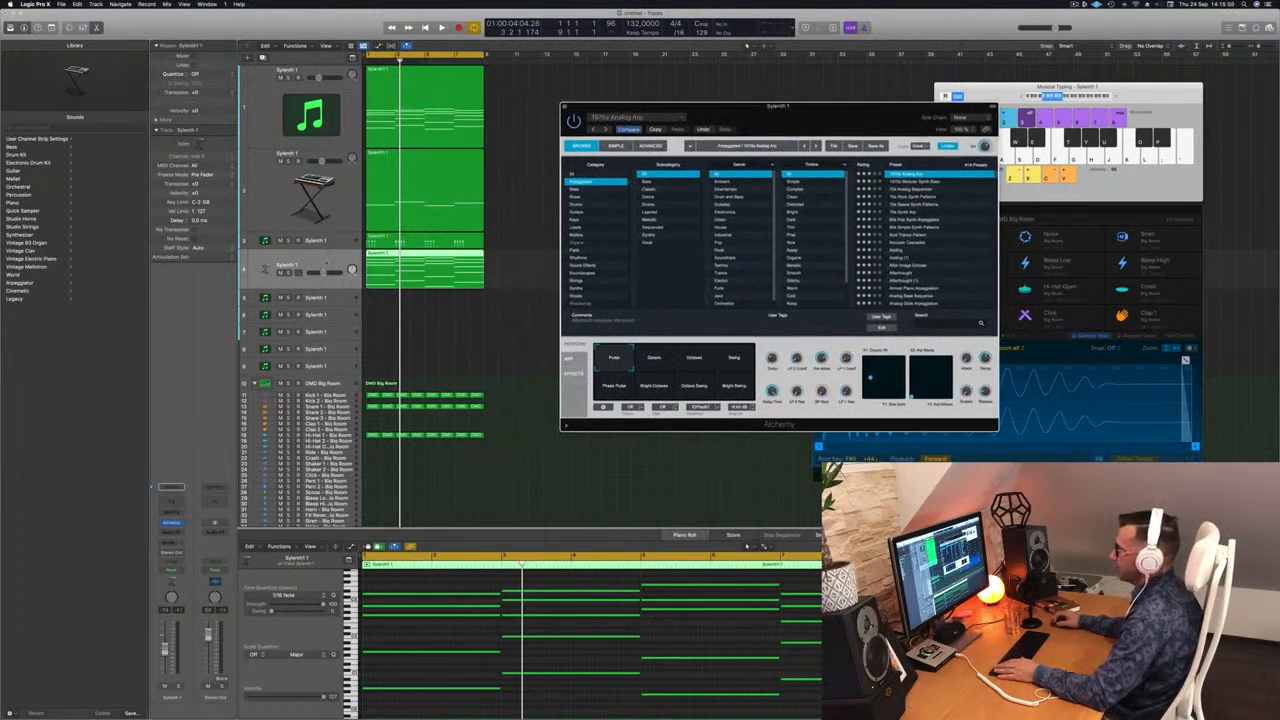
left_click(393, 521)
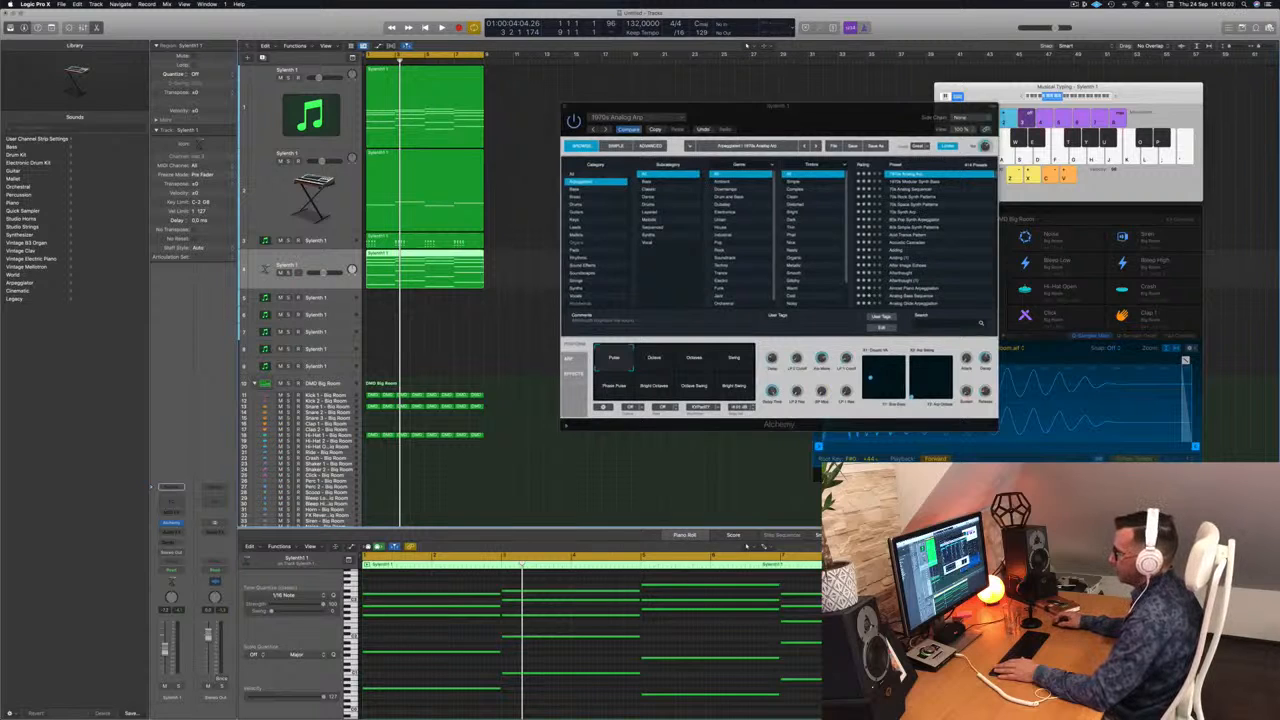
Step: Audition the 1970s Analog Arp together with the other tracks, keeping the Alchemy window clear of the regions
key("space")
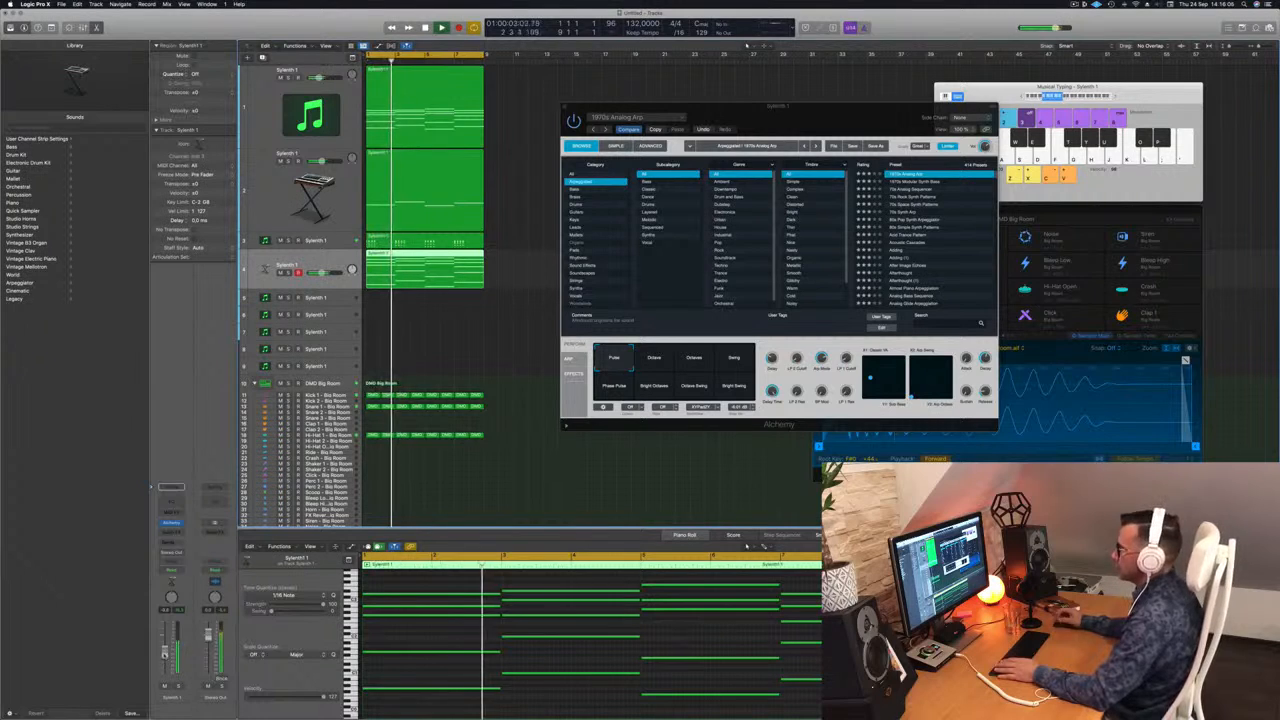
left_click_drag(840, 128, 891, 107)
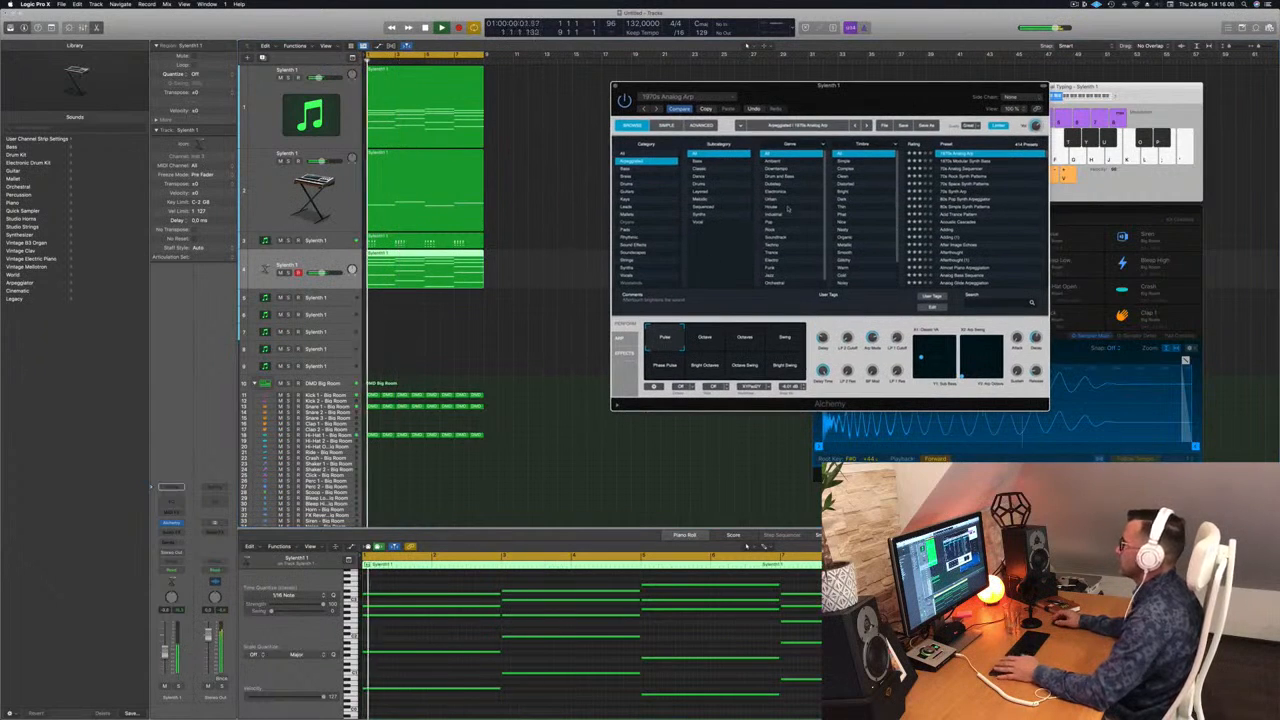
key("space")
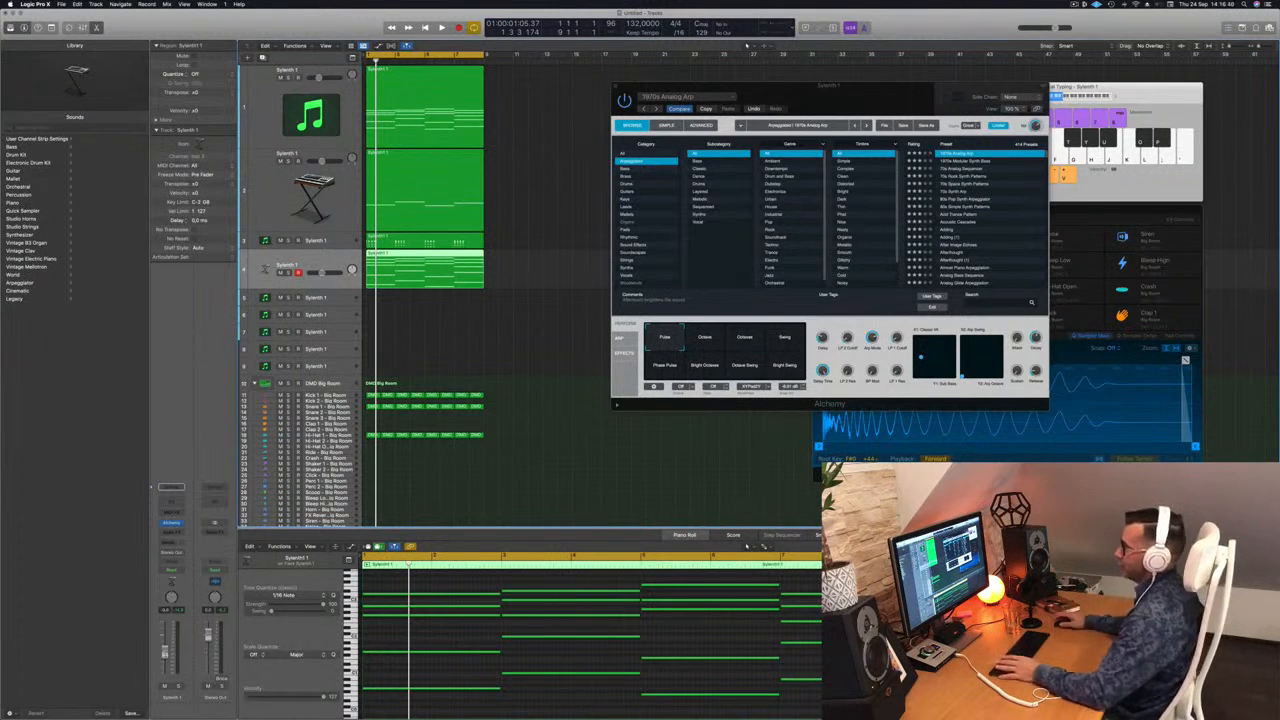
left_click(893, 100)
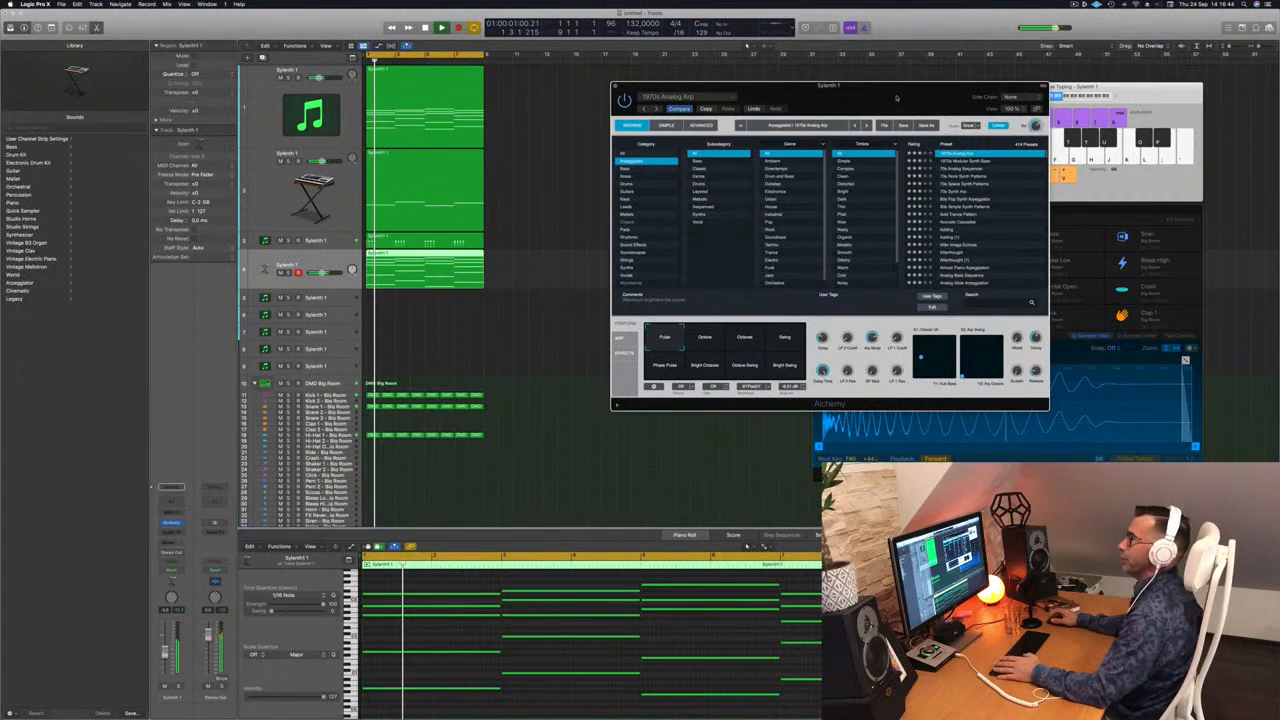
left_click_drag(896, 97, 803, 157)
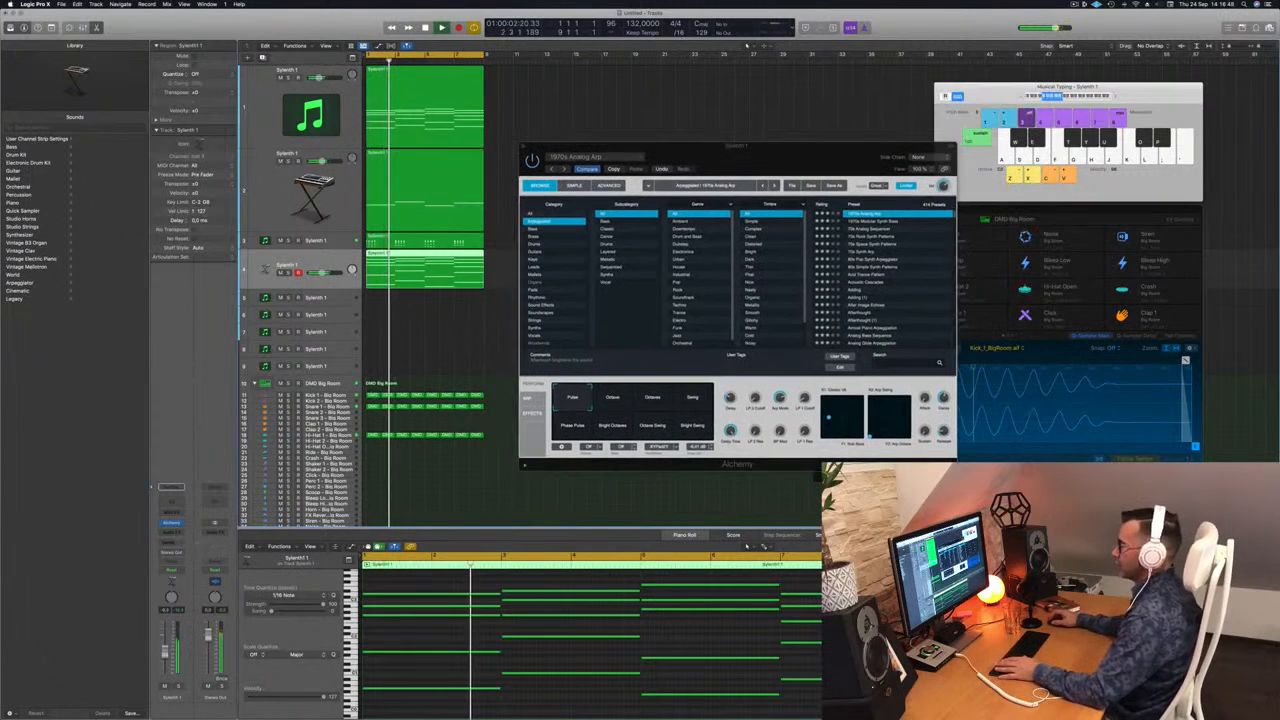
left_click_drag(801, 157, 908, 177)
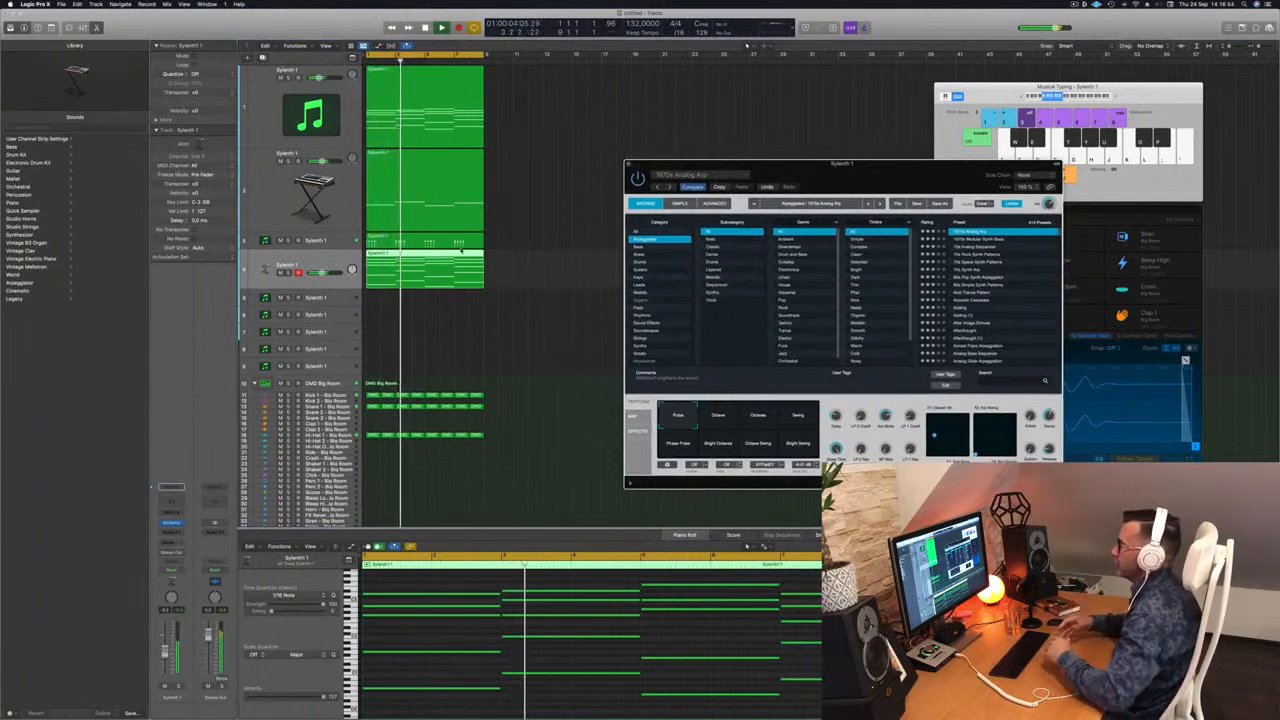
Step: Compare Alchemy's performance variations, including Octave, Swing and Bright Octaves, and return to Pulse
left_click_drag(840, 163, 846, 127)
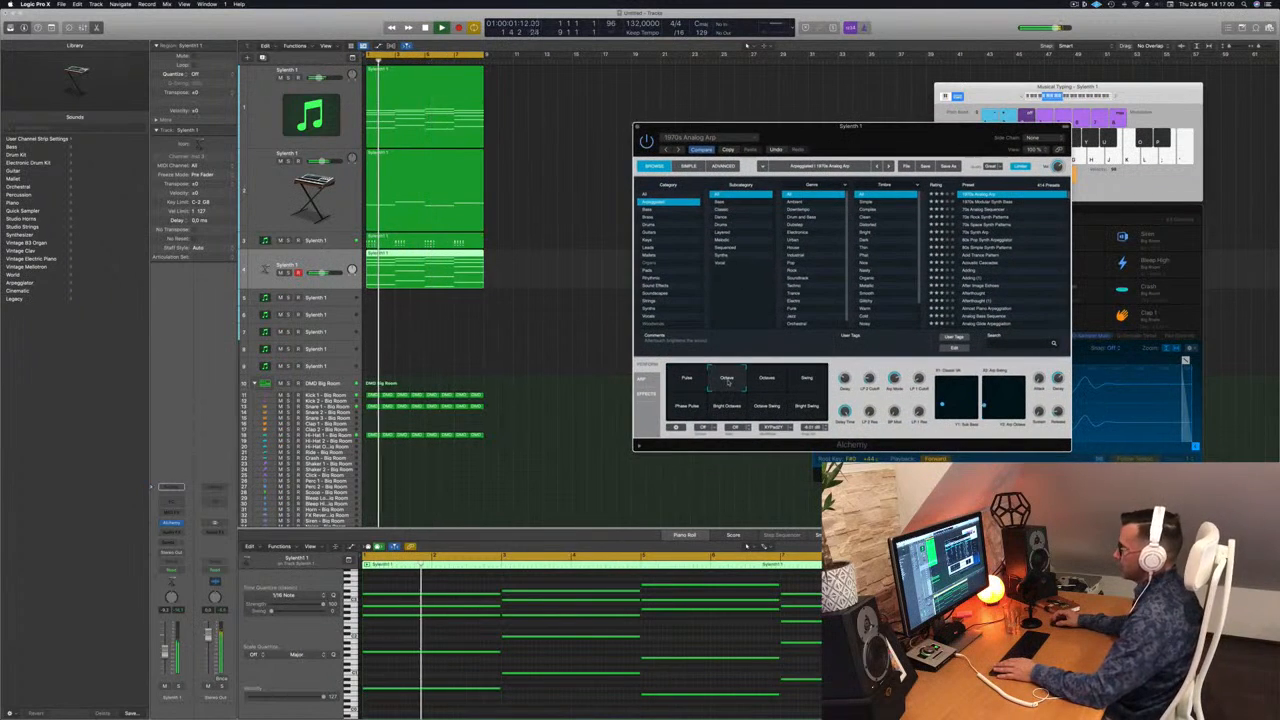
left_click(795, 385)
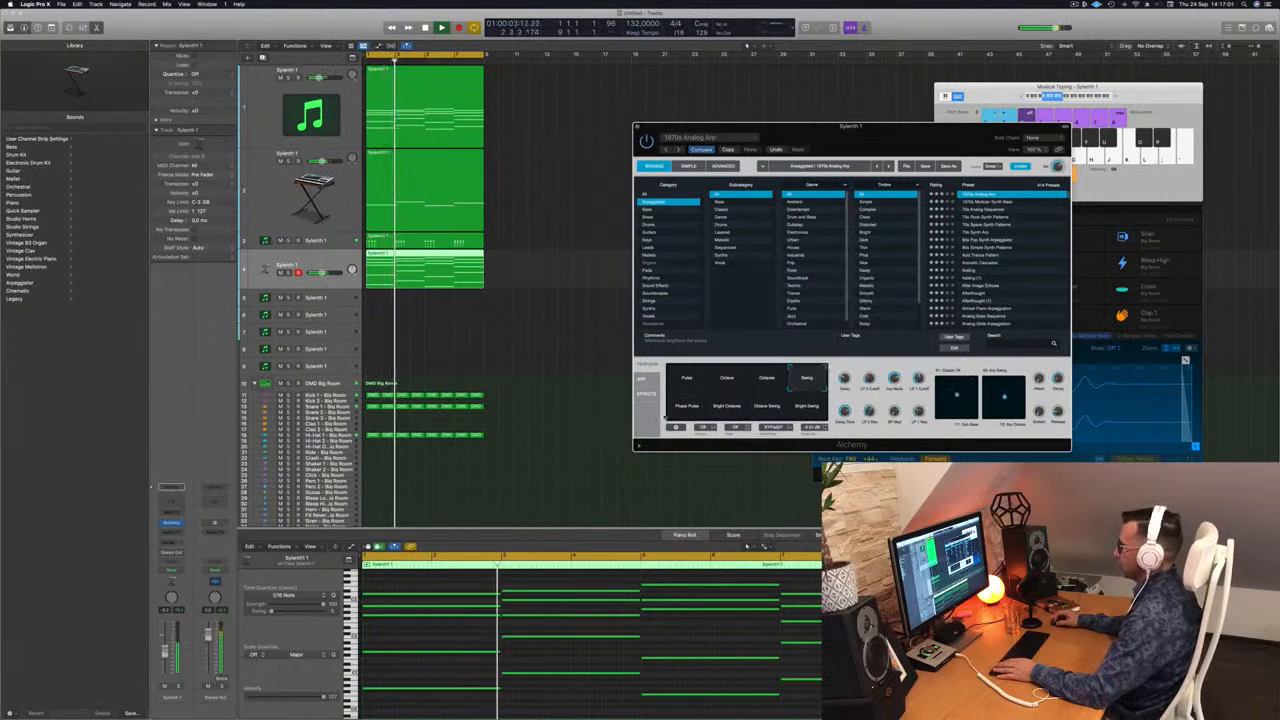
left_click(720, 412)
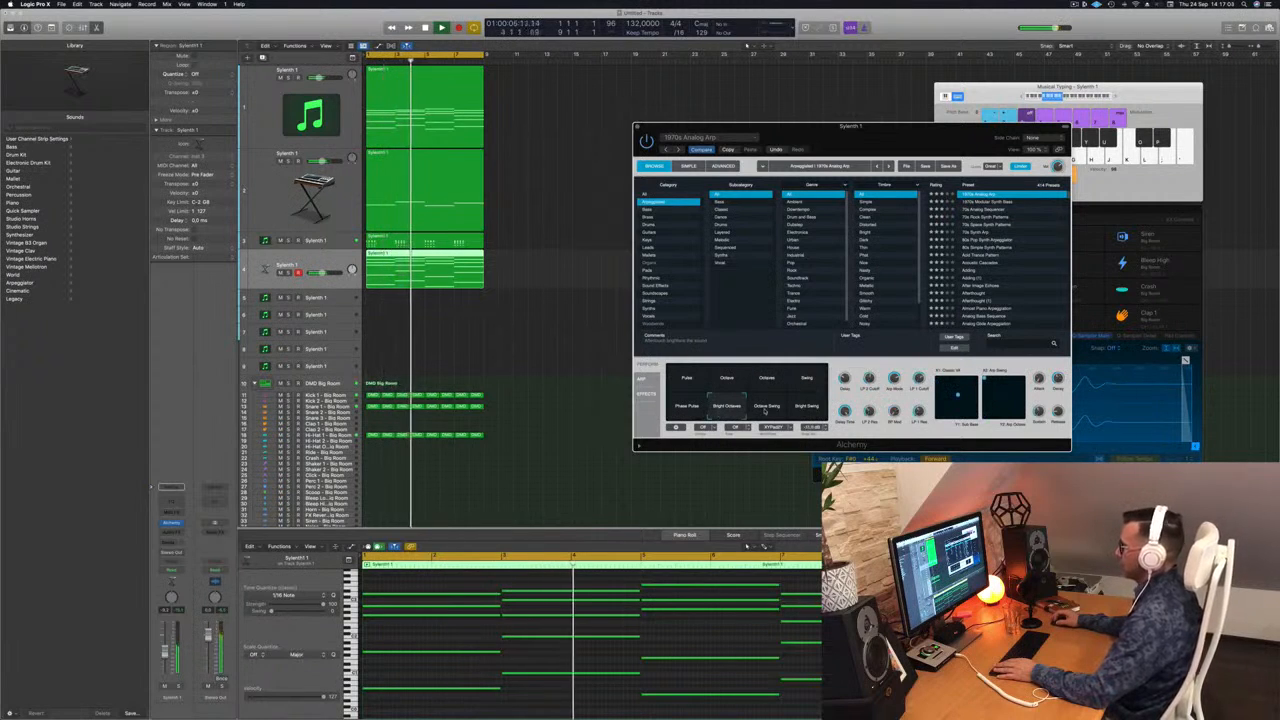
left_click(683, 382)
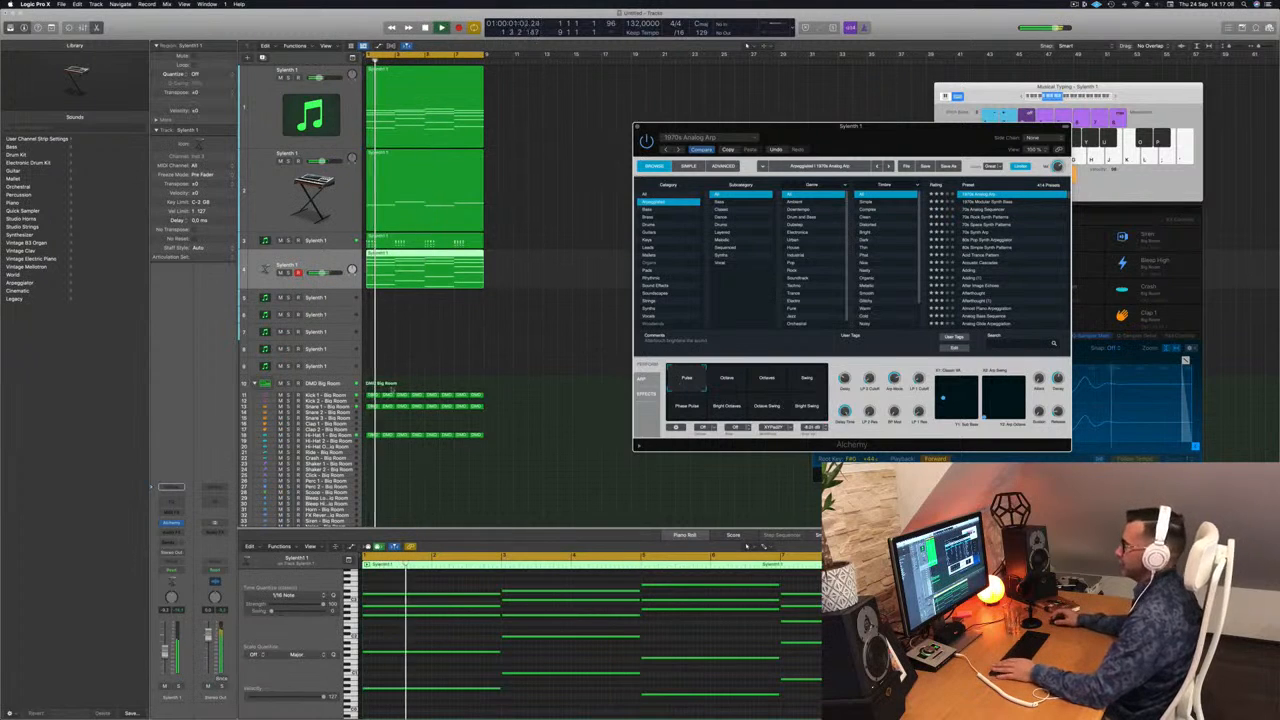
Step: Add a Channel EQ to the fourth track, enable its low cut and raise the cutoff to about 100 Hz
left_click(268, 268)
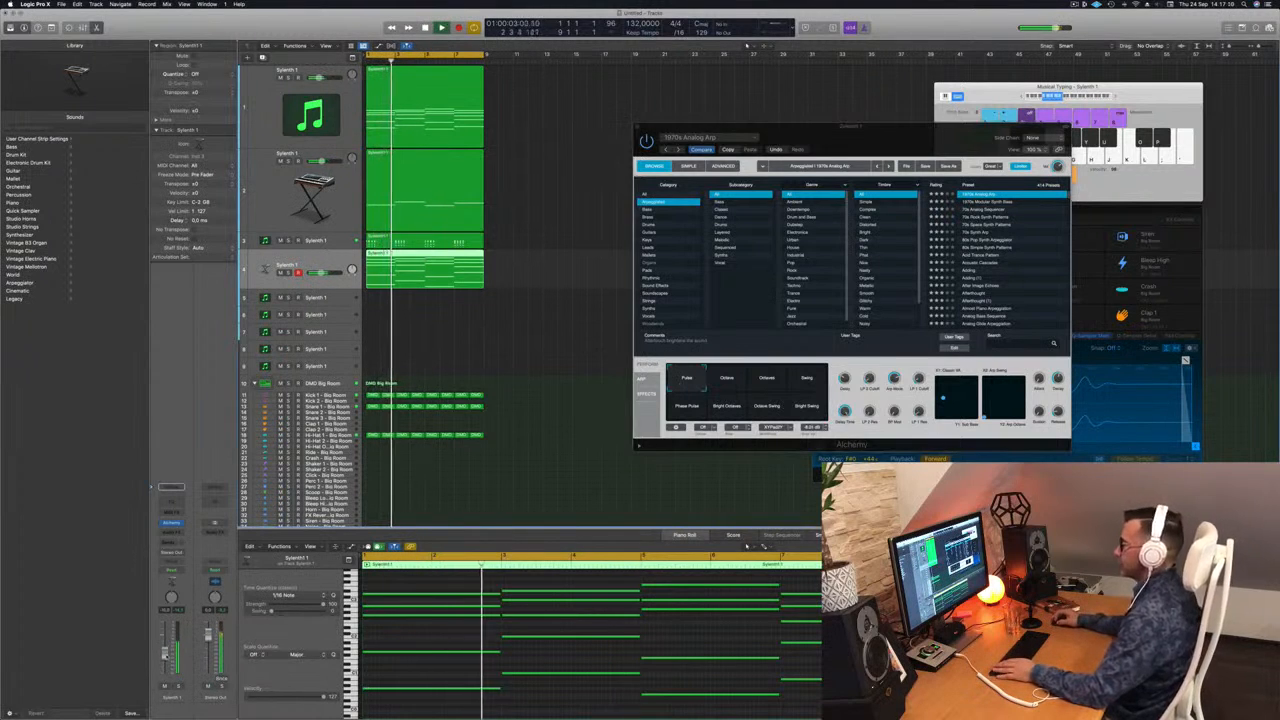
left_click(173, 503)
left_click(440, 149)
left_click_drag(418, 260, 557, 260)
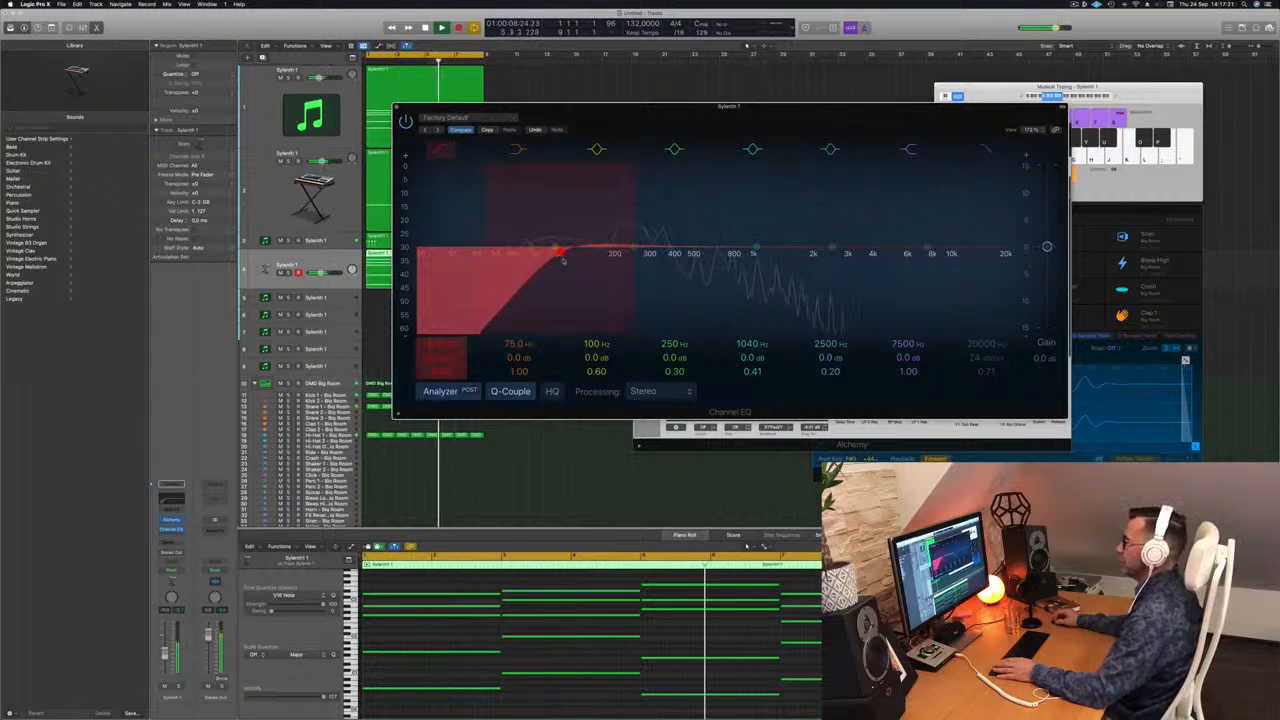
Step: Set the Channel EQ low cut on the fourth track to 124 Hz, close the EQ and toggle the track's solo to check it
left_click_drag(567, 261, 573, 258)
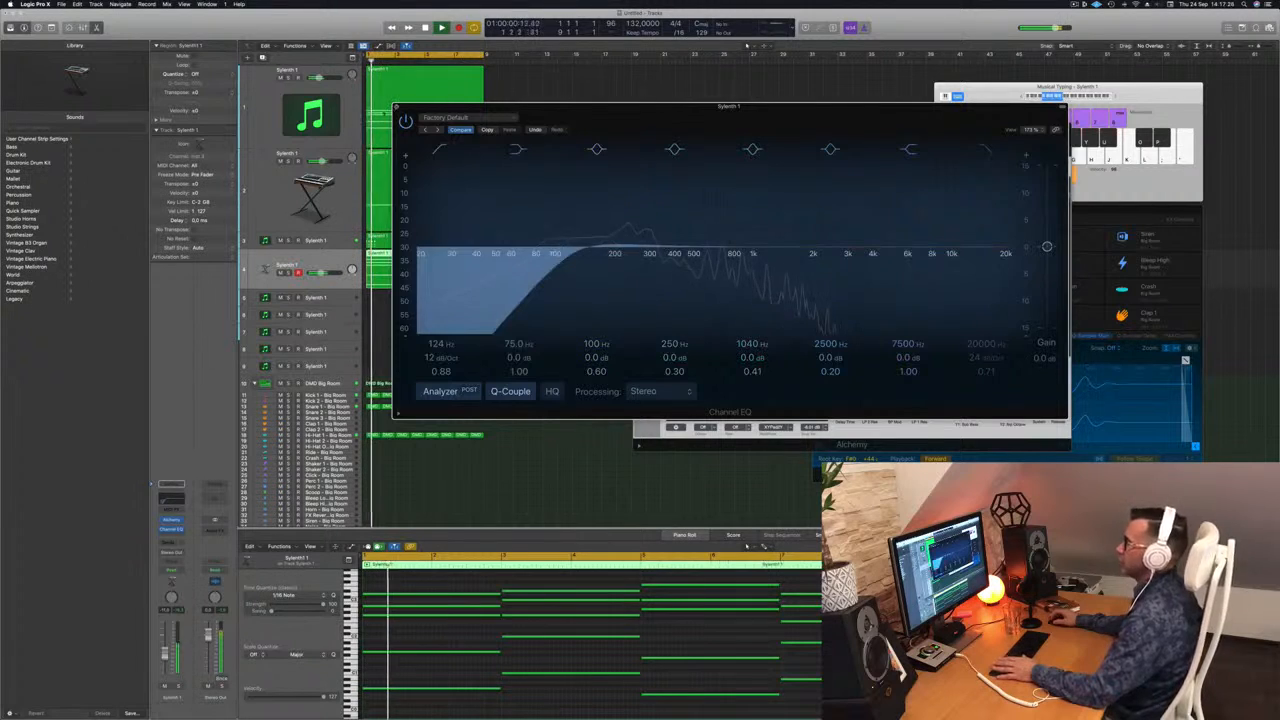
left_click(396, 107)
left_click(289, 273)
key("s")
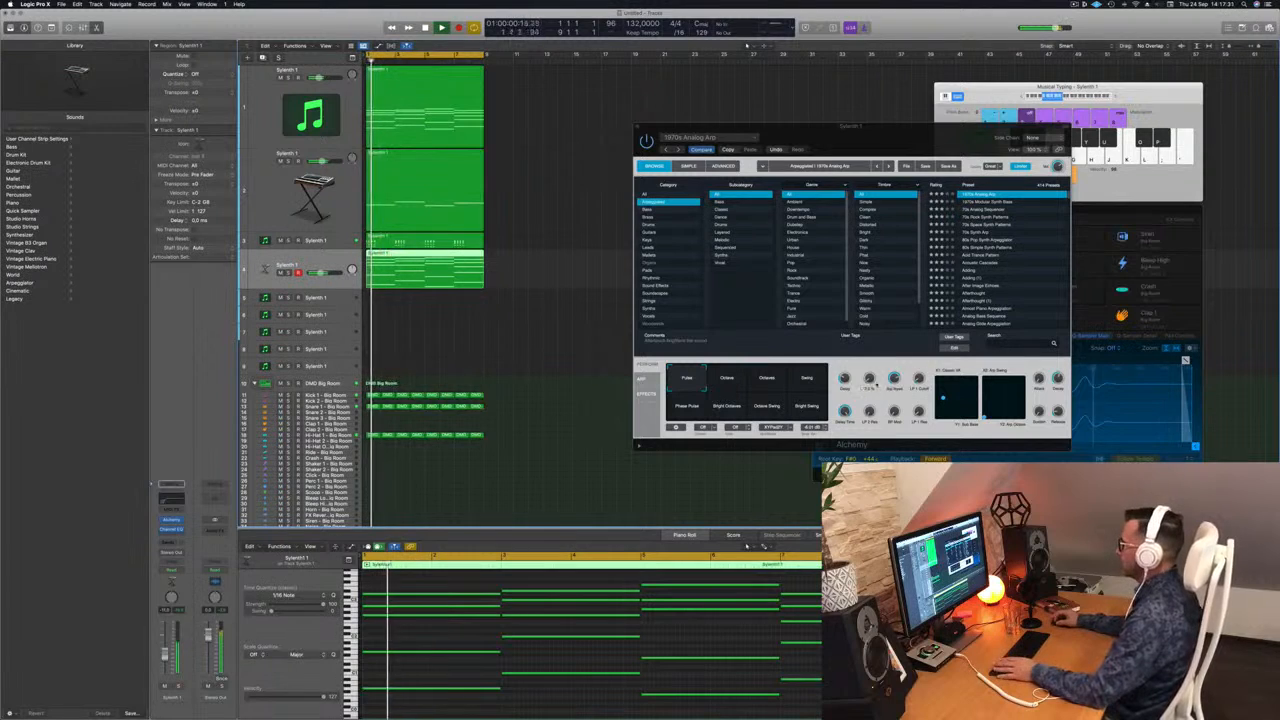
Step: Fine-tune a low-pass cutoff in Alchemy, lower the fourth track's volume slightly and close the instrument window
left_click_drag(870, 378, 873, 374)
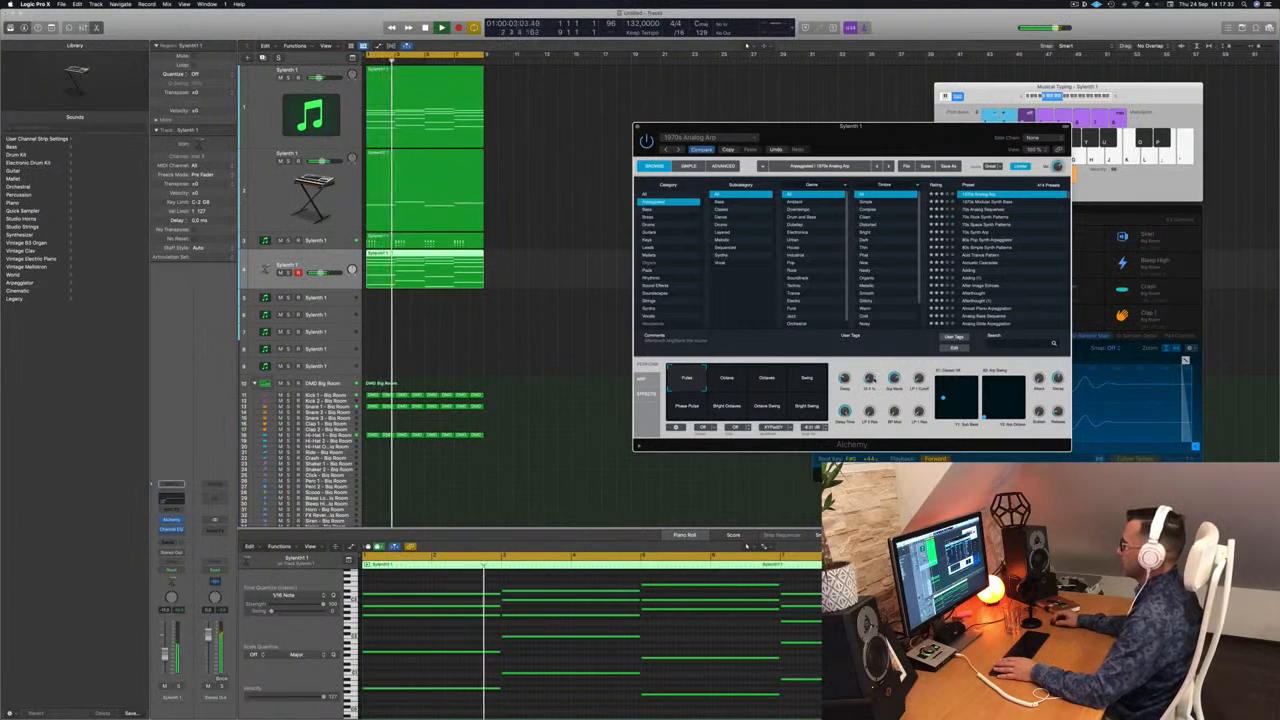
left_click_drag(873, 379, 875, 382)
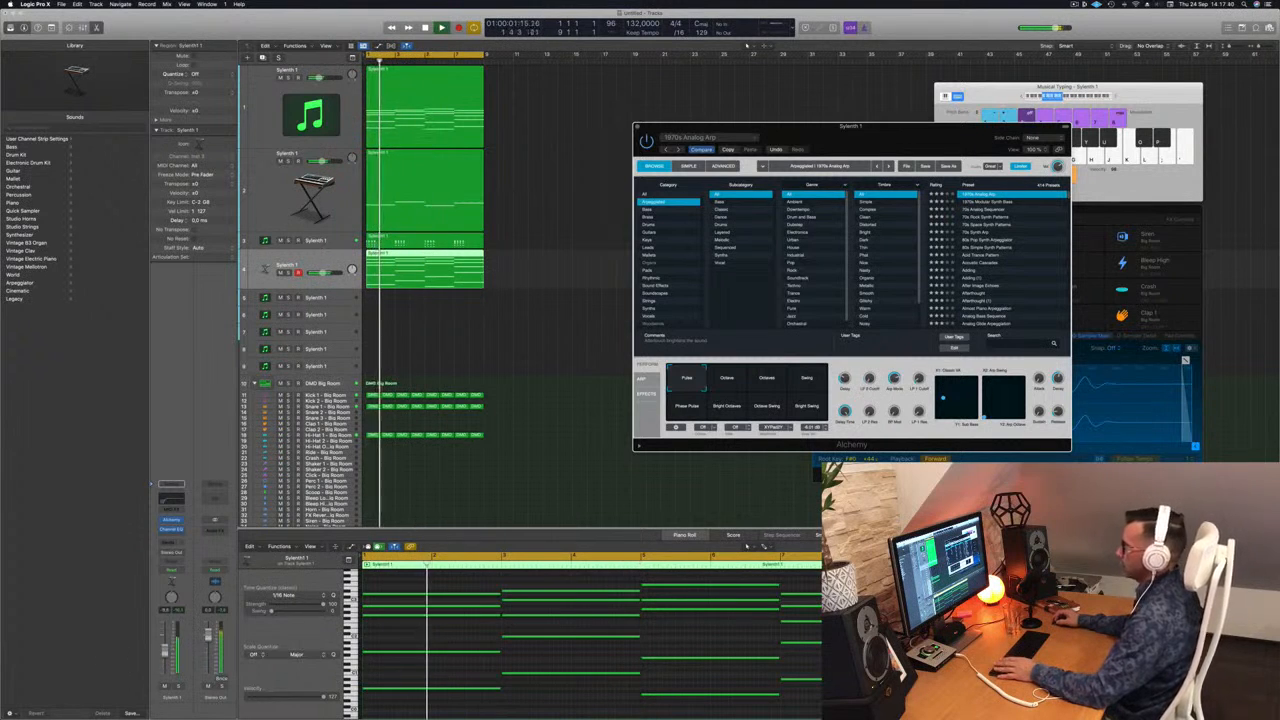
left_click_drag(165, 650, 165, 656)
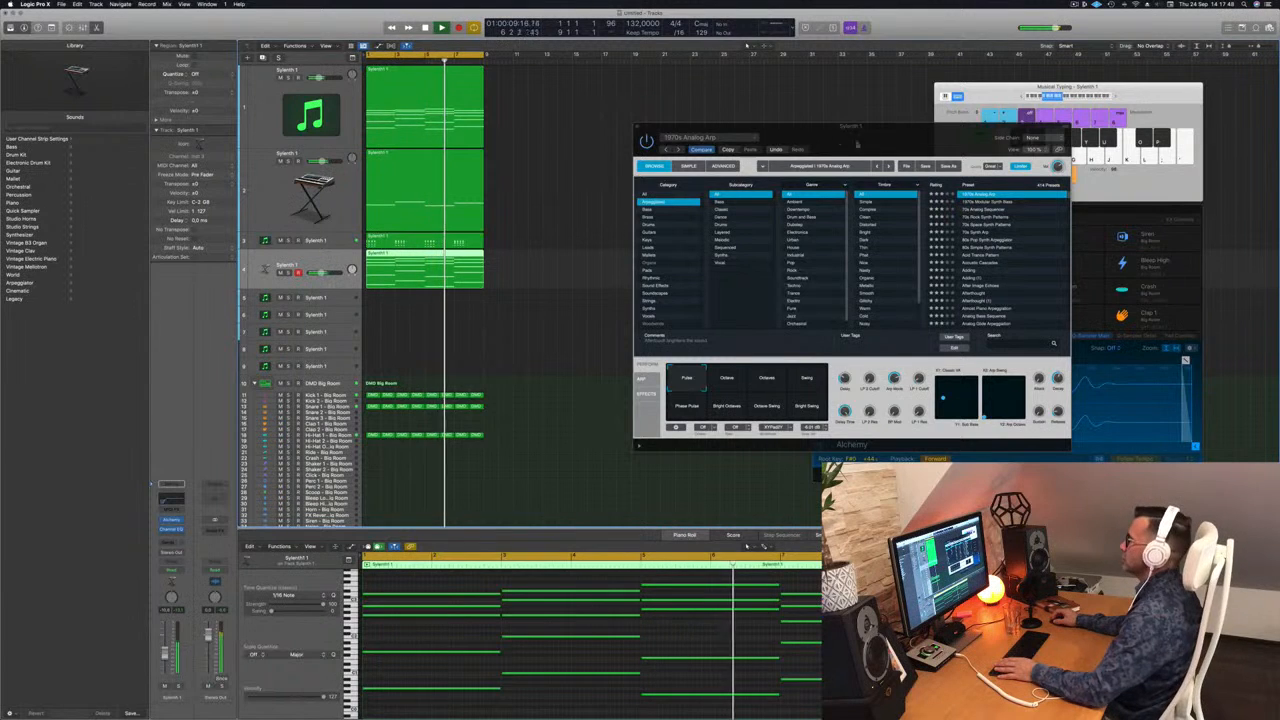
left_click_drag(843, 146, 625, 156)
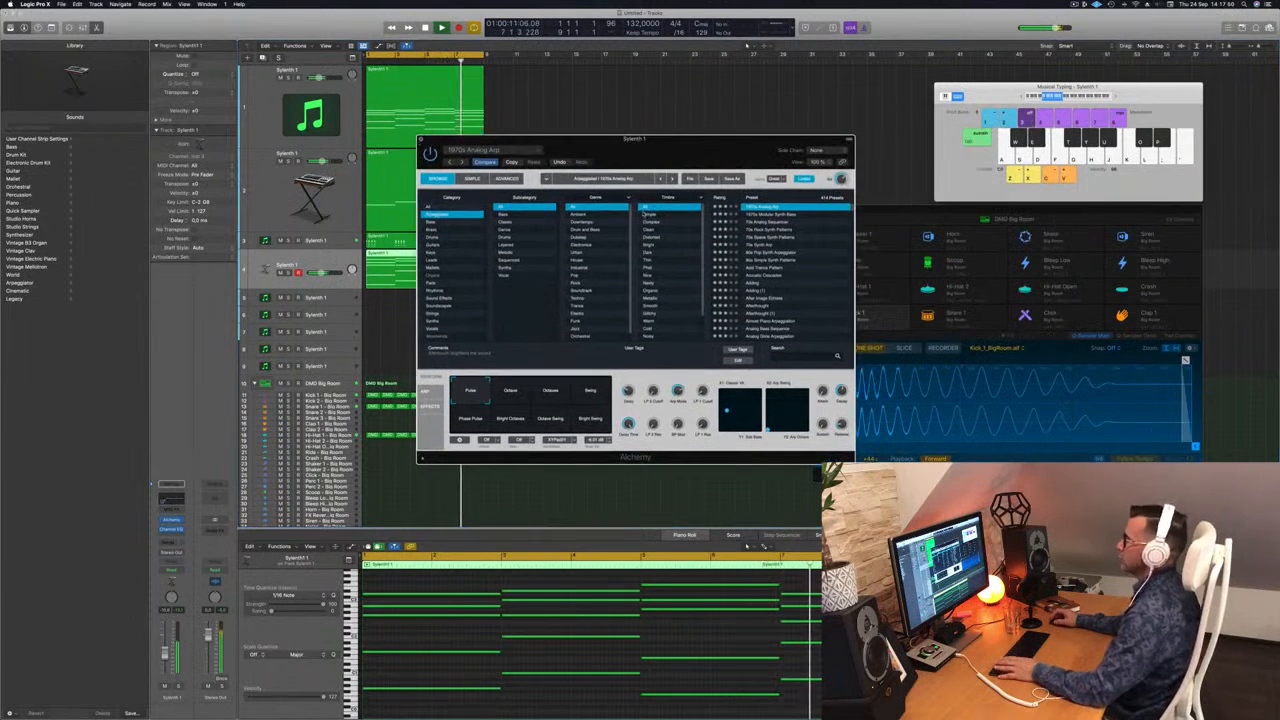
key("super+w")
Step: Repeat all regions three times to extend the arrangement from eight to 32 bars, clear the selection and restart playback
key("space")
key("space")
key("super+a")
key("super+r")
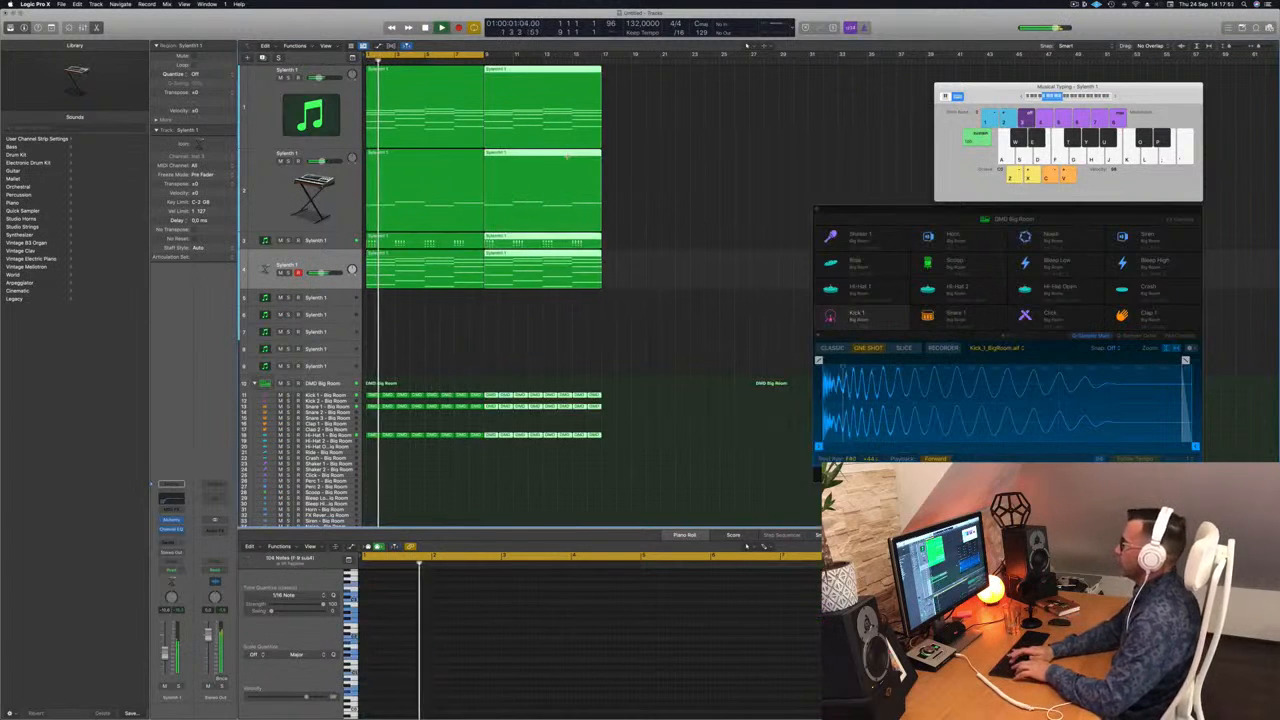
key("super+r")
key("super+r")
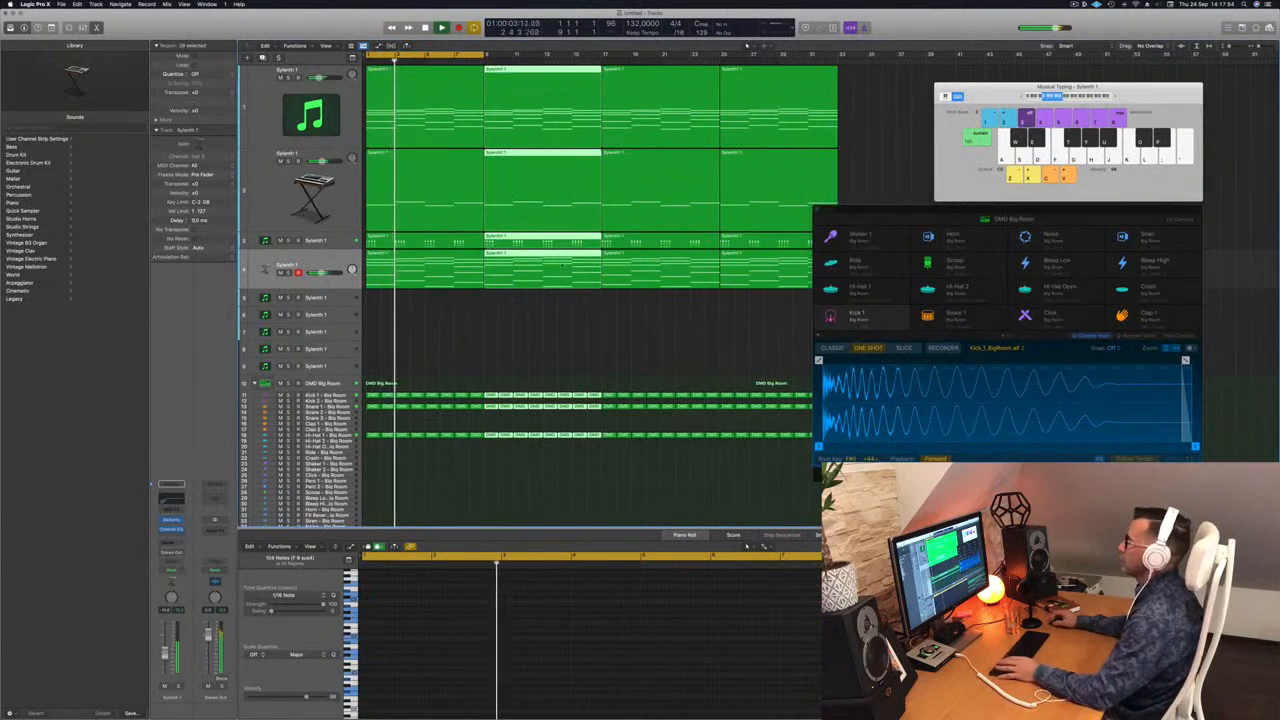
left_click(486, 335)
key("Return")
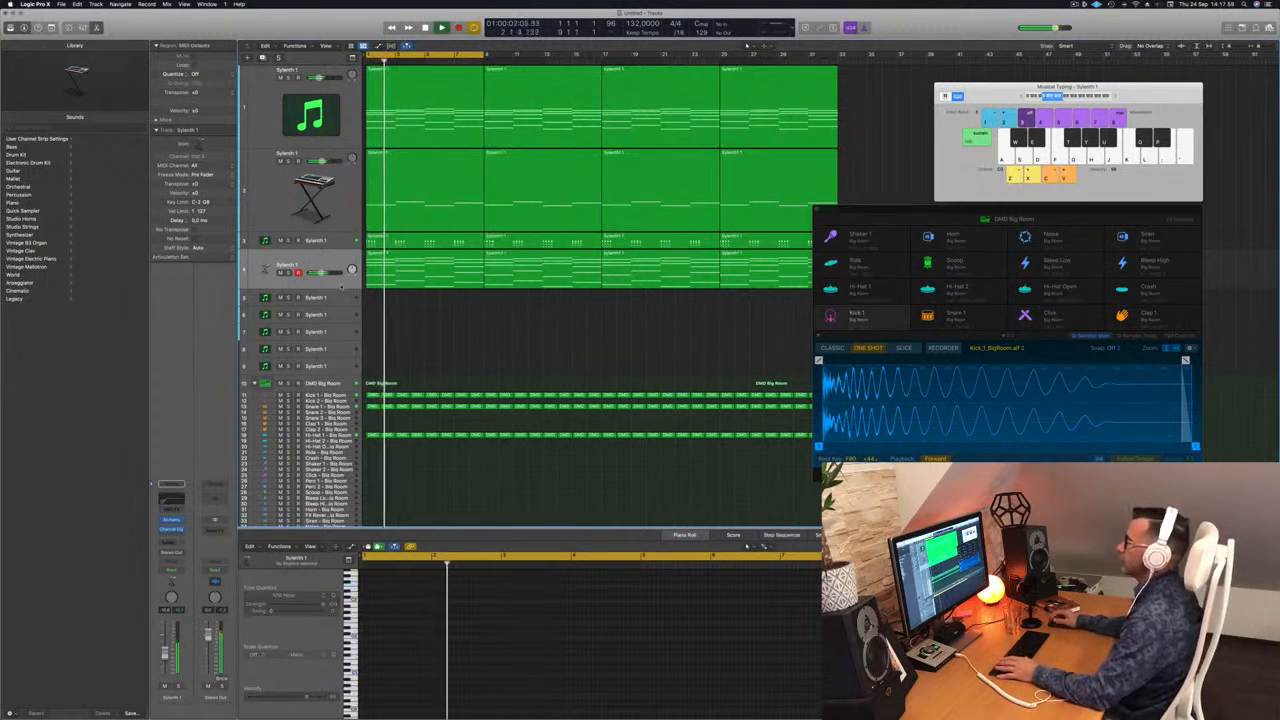
Step: Add a send to Bus 5 on the third track, the rhythmic Sylenth1 lead
left_click(337, 242)
key("Return")
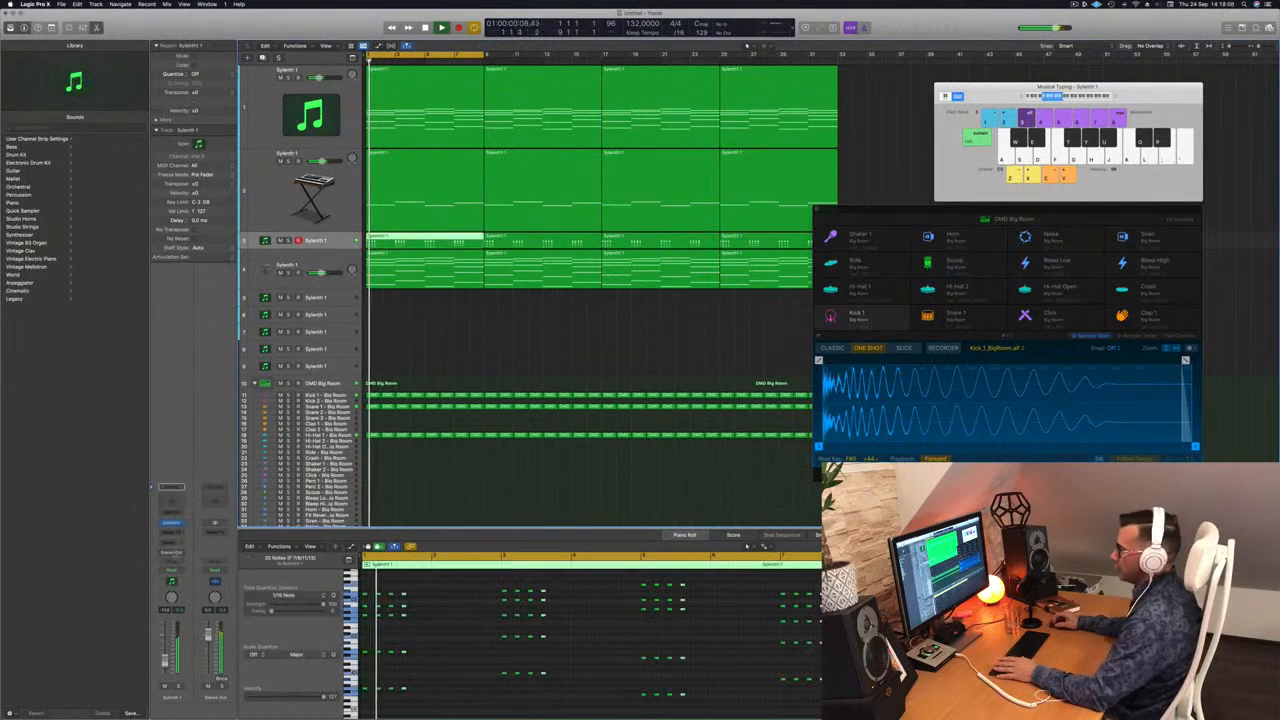
left_click(172, 541)
mouse_move(178, 553)
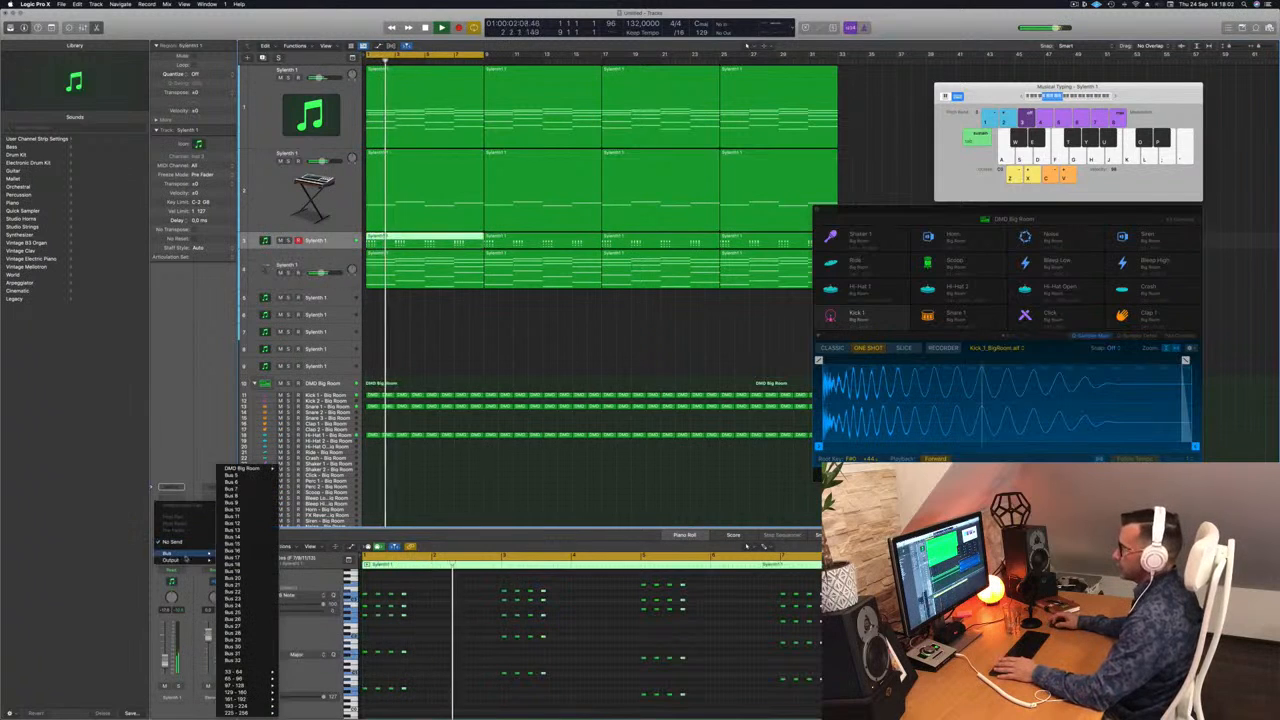
left_click(232, 484)
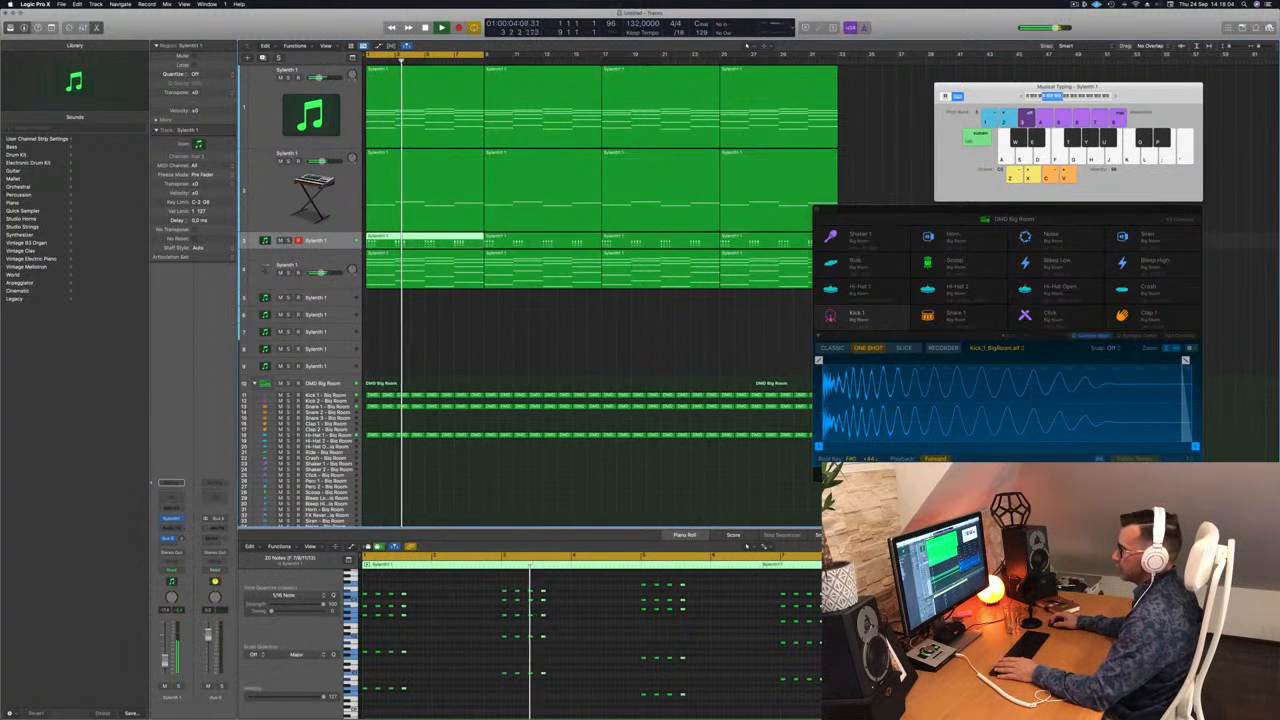
left_click(214, 537)
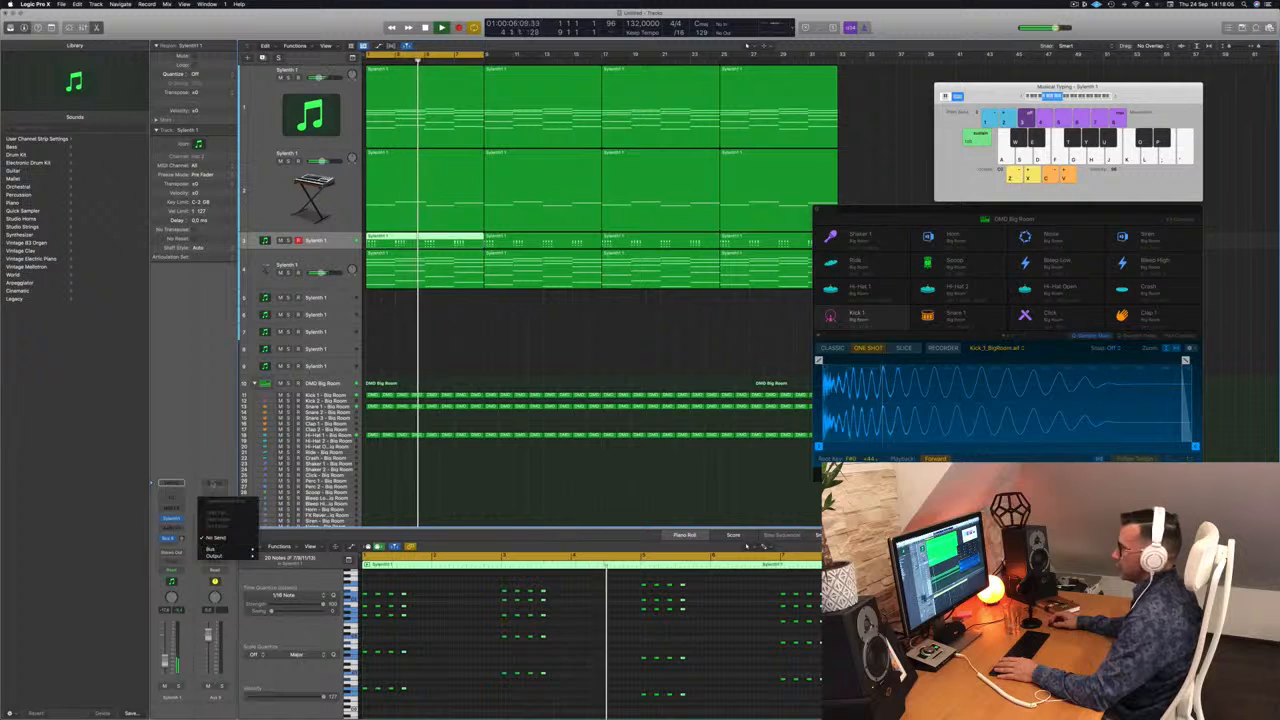
left_click(167, 511)
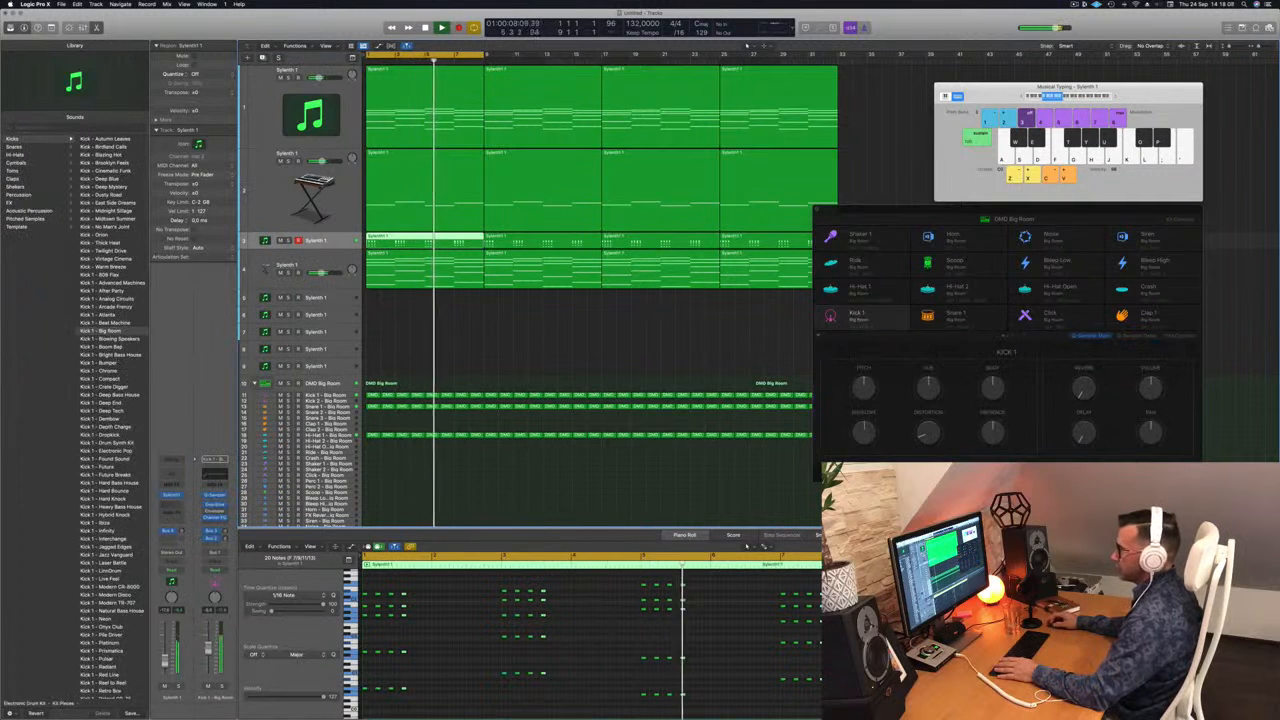
left_click(168, 531)
left_click(172, 520)
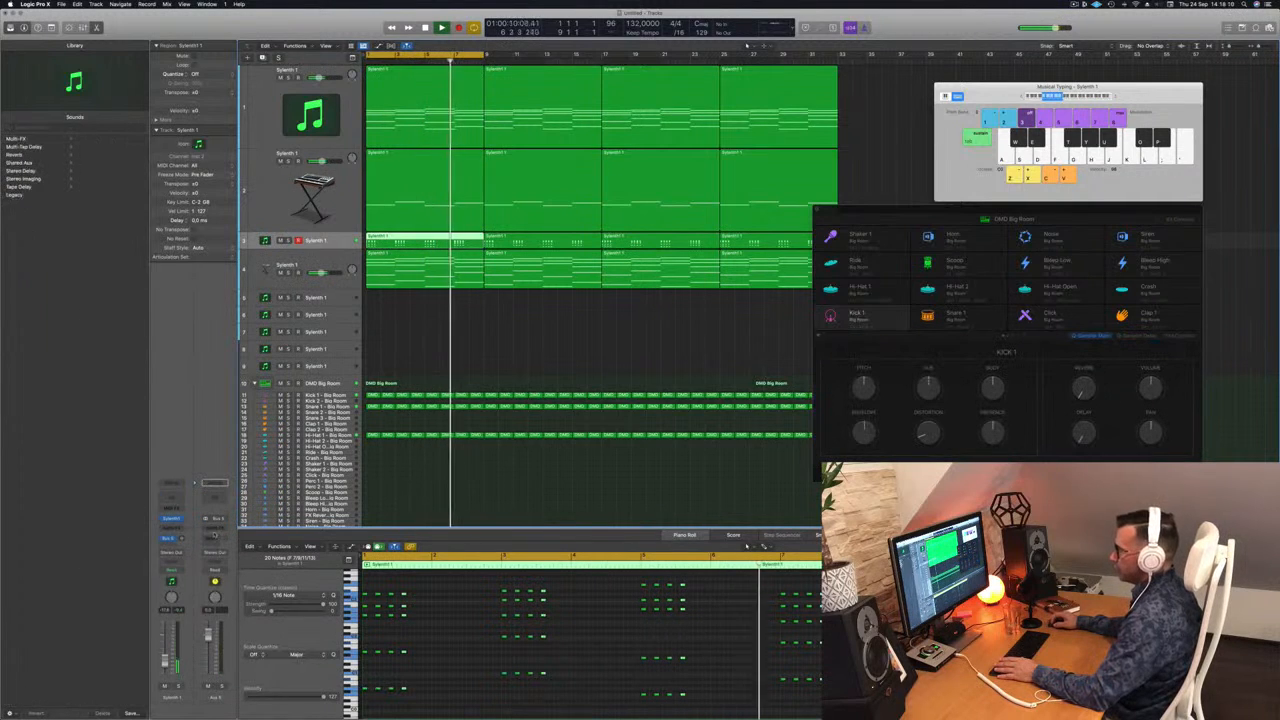
Step: Insert a stereo SilverVerb on Aux 5 and load its grandiose preset with 100 % wet and 0 % dry
left_click(214, 527)
mouse_move(212, 622)
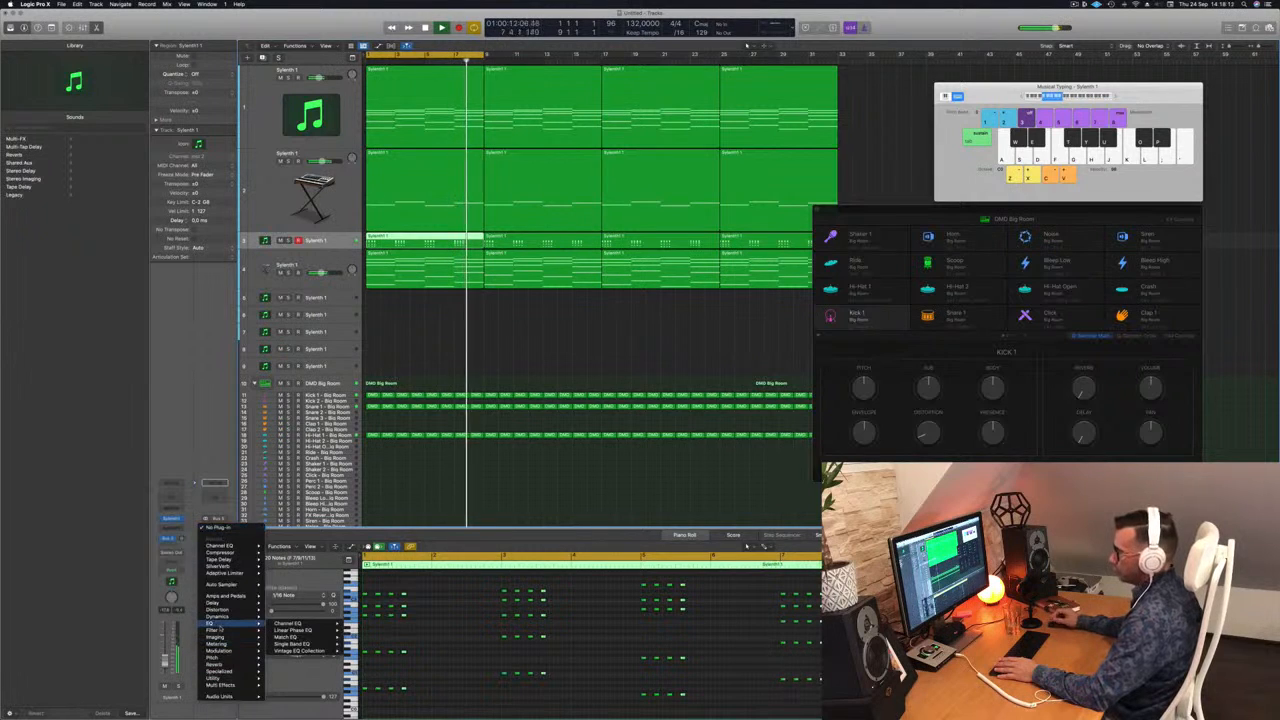
mouse_move(224, 671)
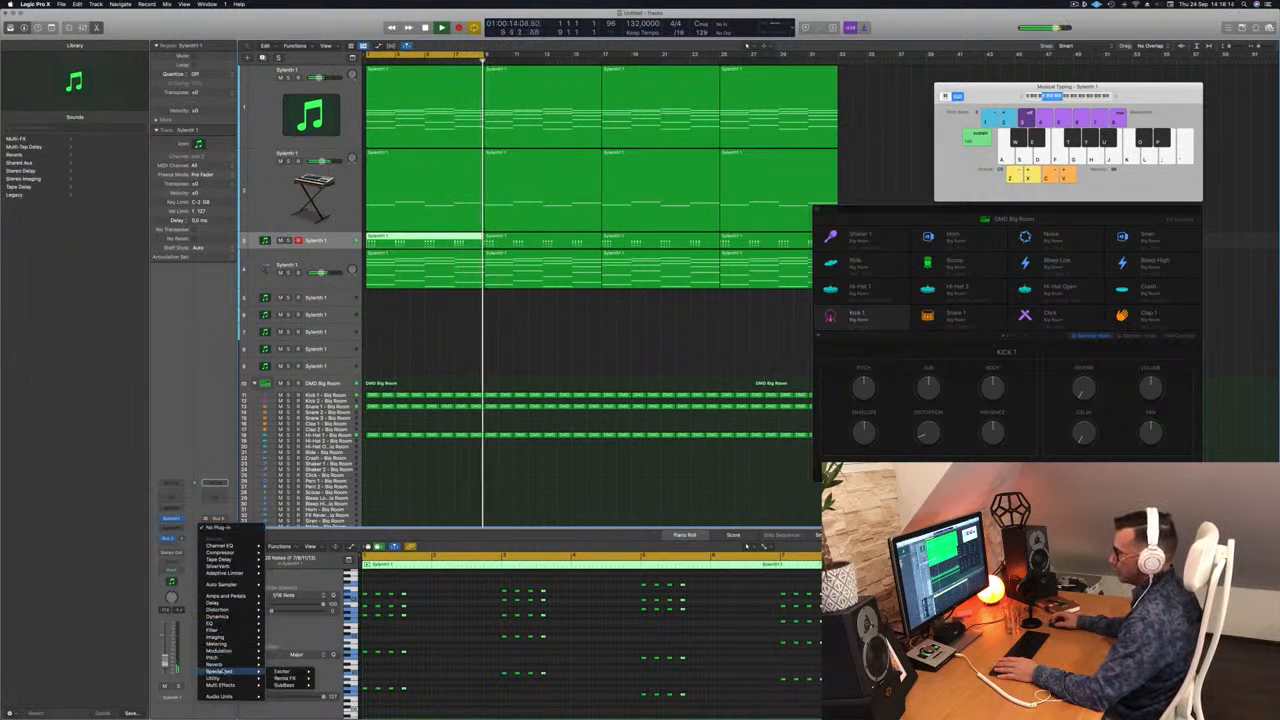
mouse_move(290, 678)
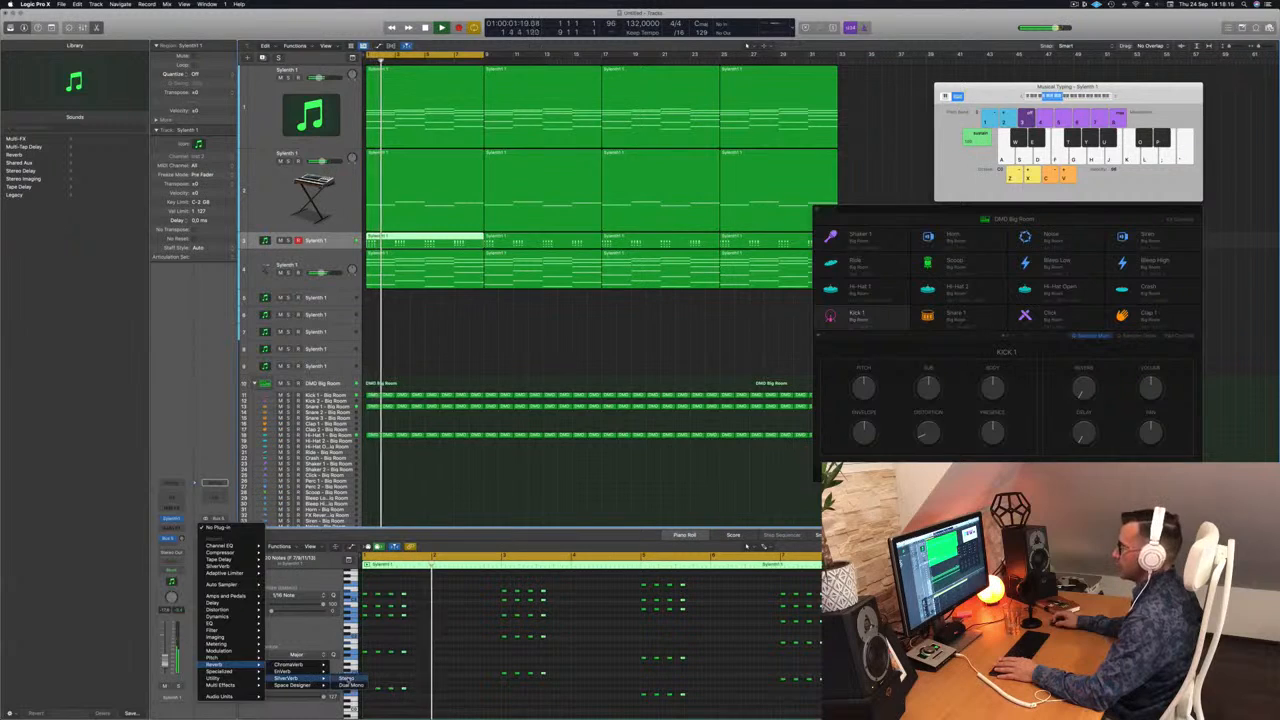
left_click(345, 678)
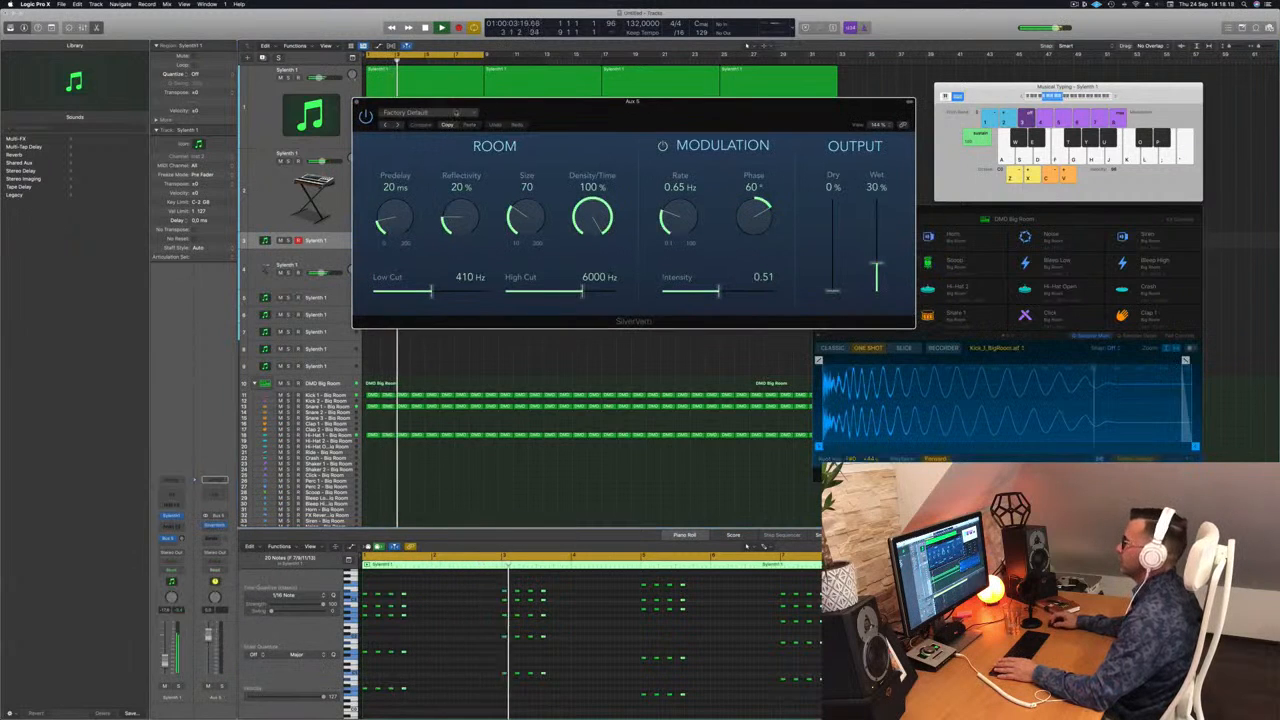
left_click(458, 113)
left_click(427, 260)
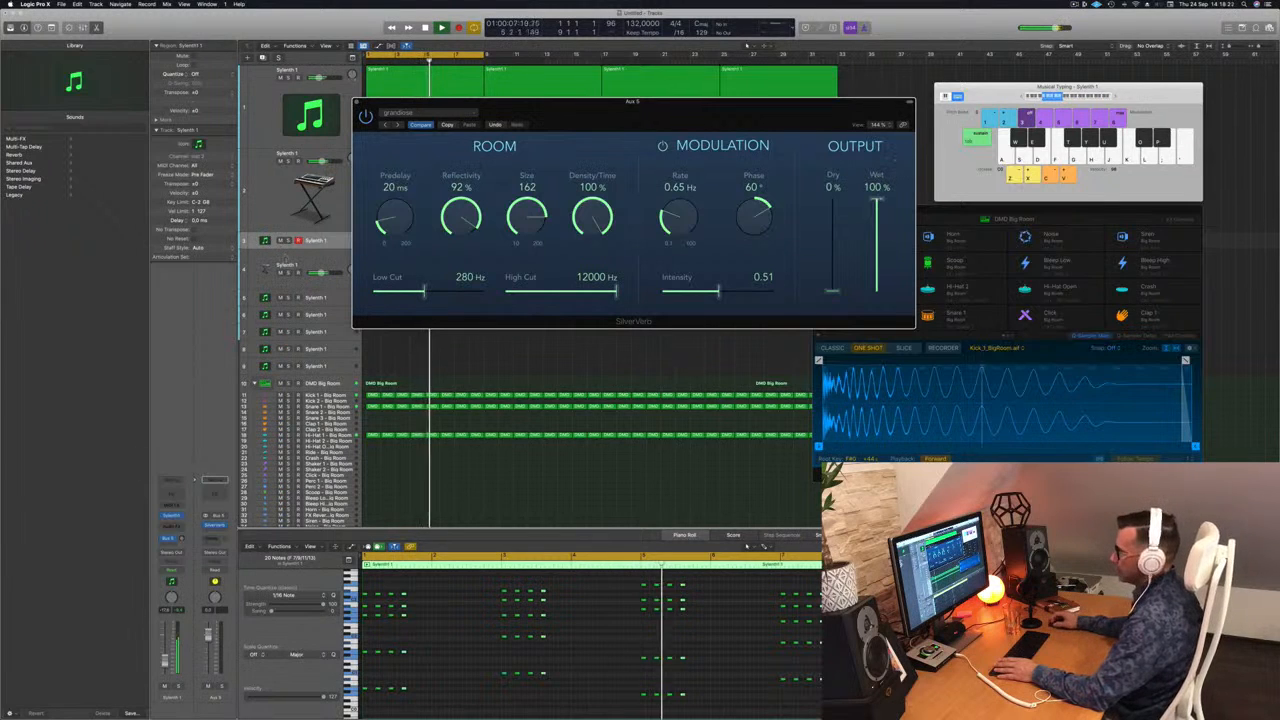
Step: Raise the third track's Bus 5 send level to blend in the reverb, keeping SilverVerb clear of the regions, and close it
left_click(285, 259)
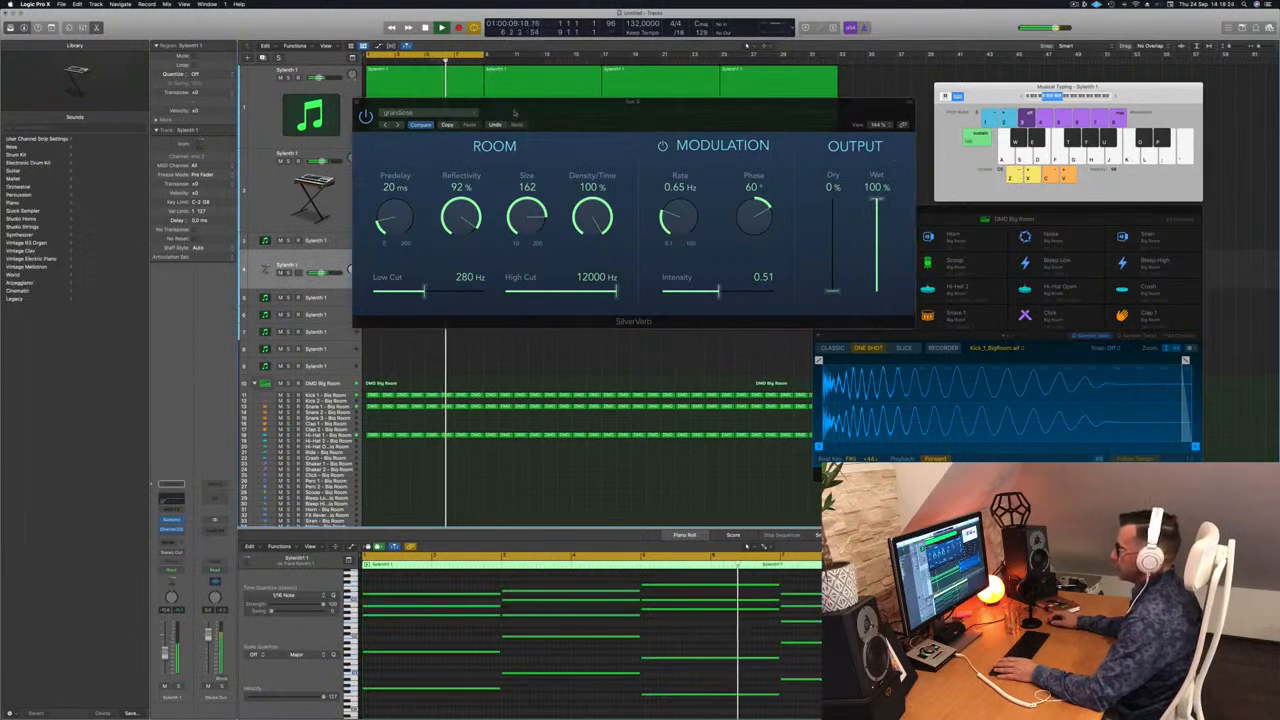
left_click_drag(552, 102, 889, 116)
left_click(335, 242)
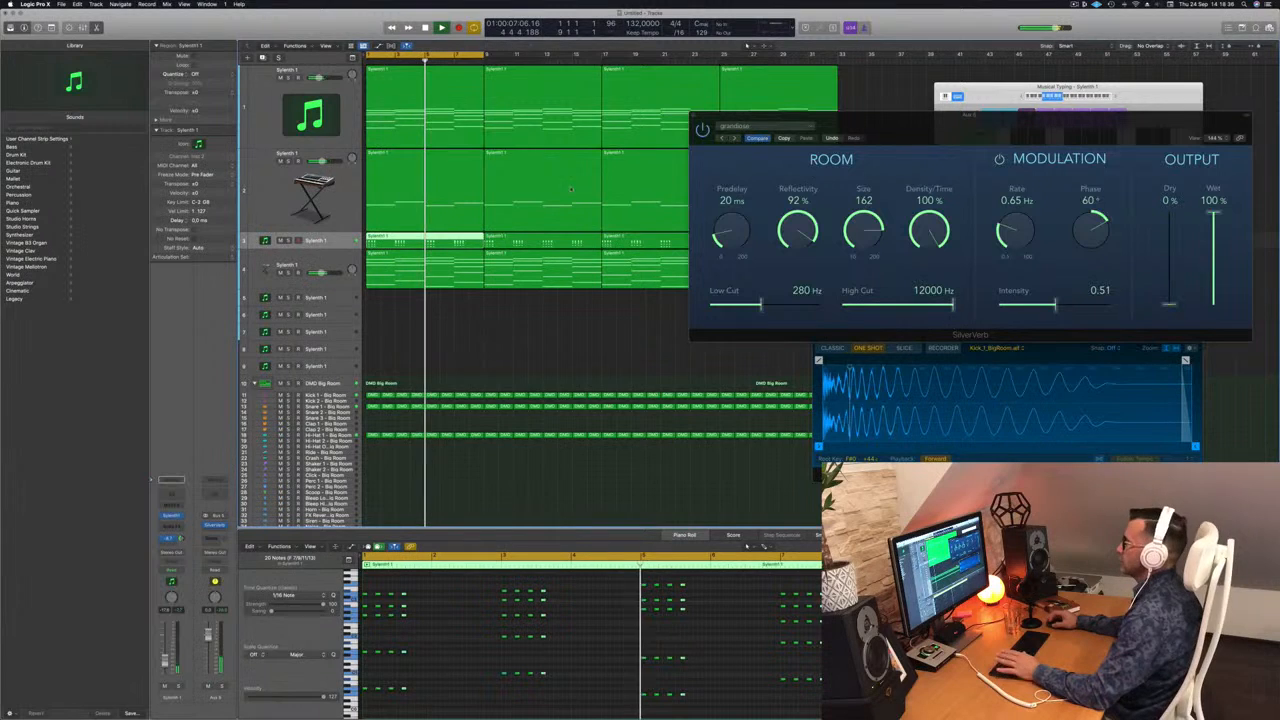
left_click_drag(706, 115, 594, 133)
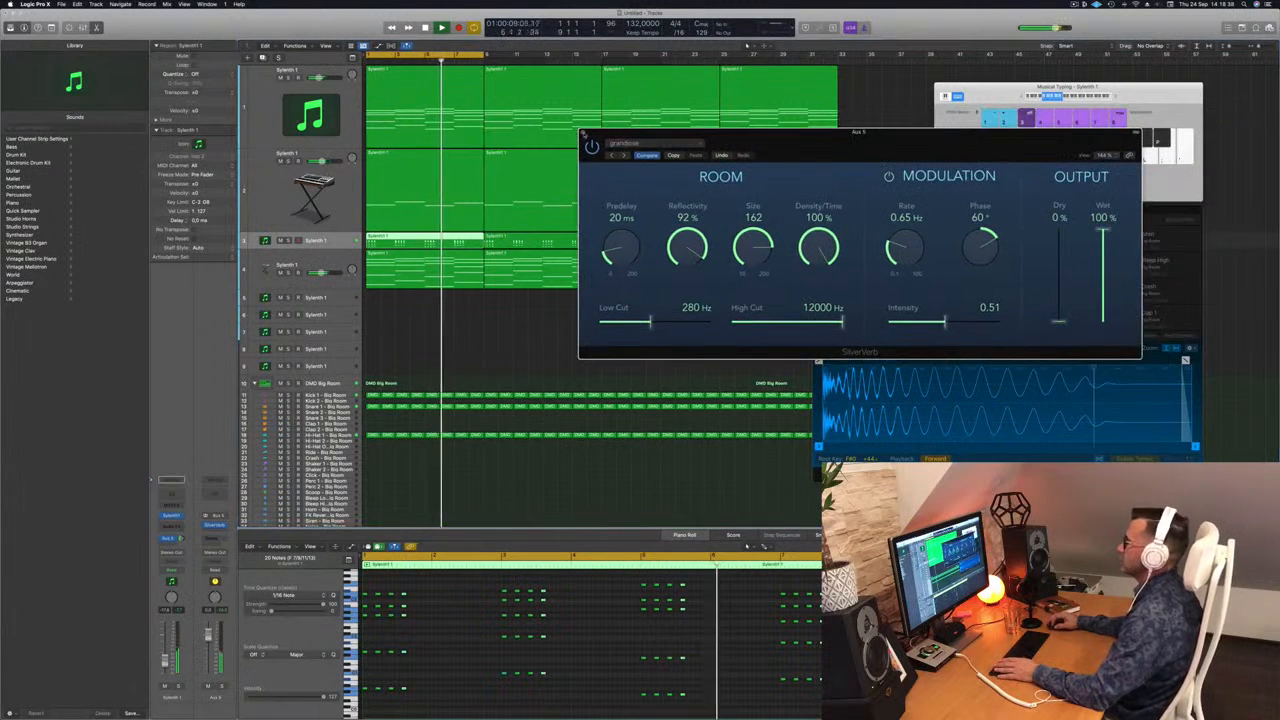
left_click(579, 133)
Step: Send the fourth track's Alchemy arpeggio to Bus 5 and raise the send level
key("Down")
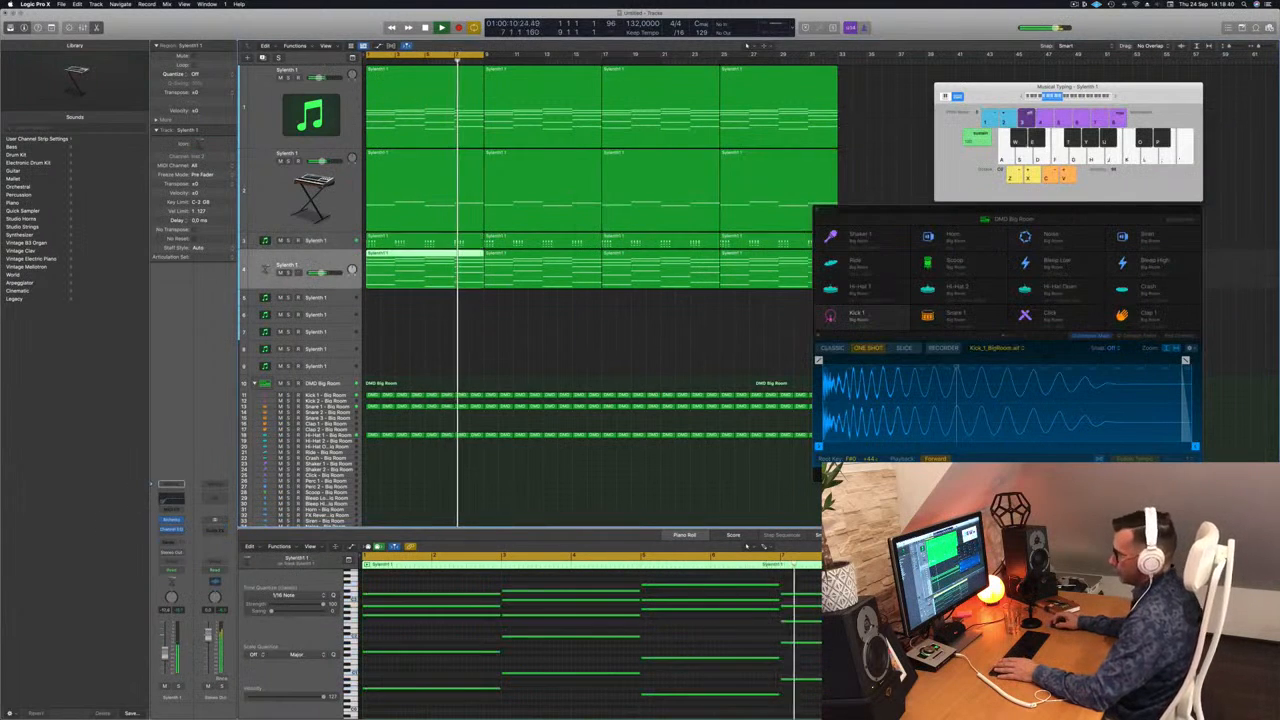
left_click(171, 484)
mouse_move(168, 553)
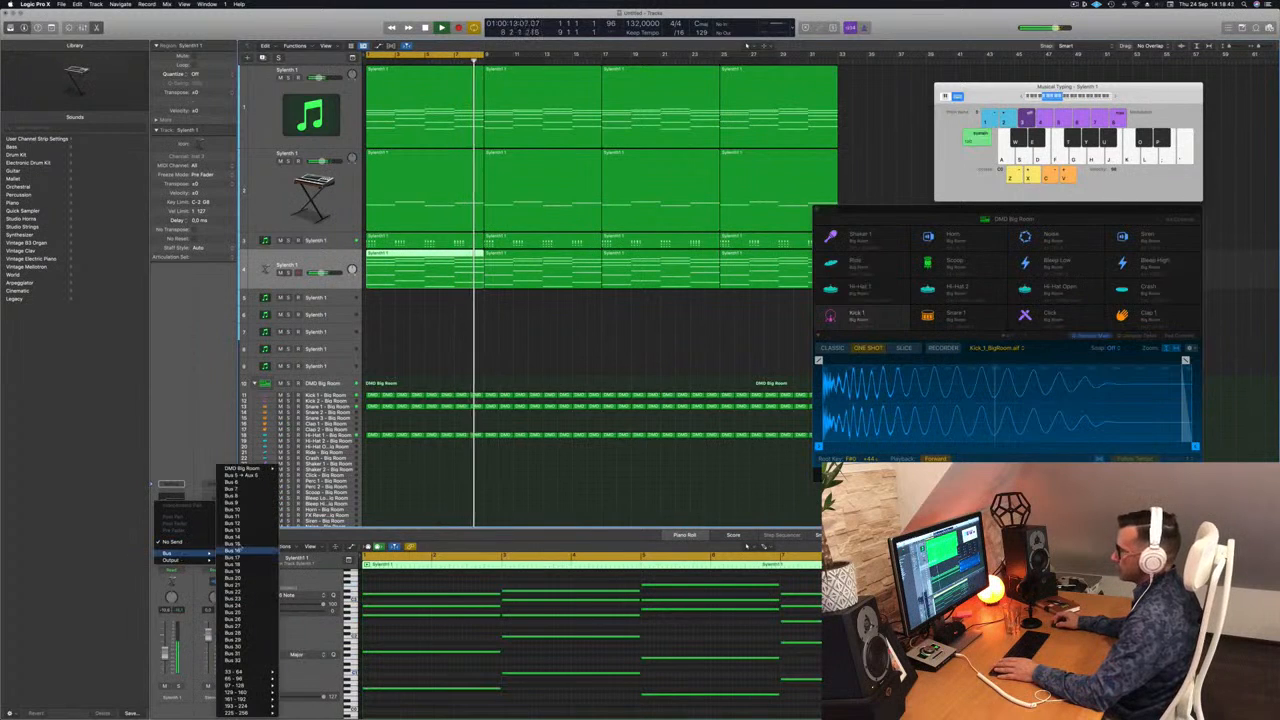
left_click(250, 476)
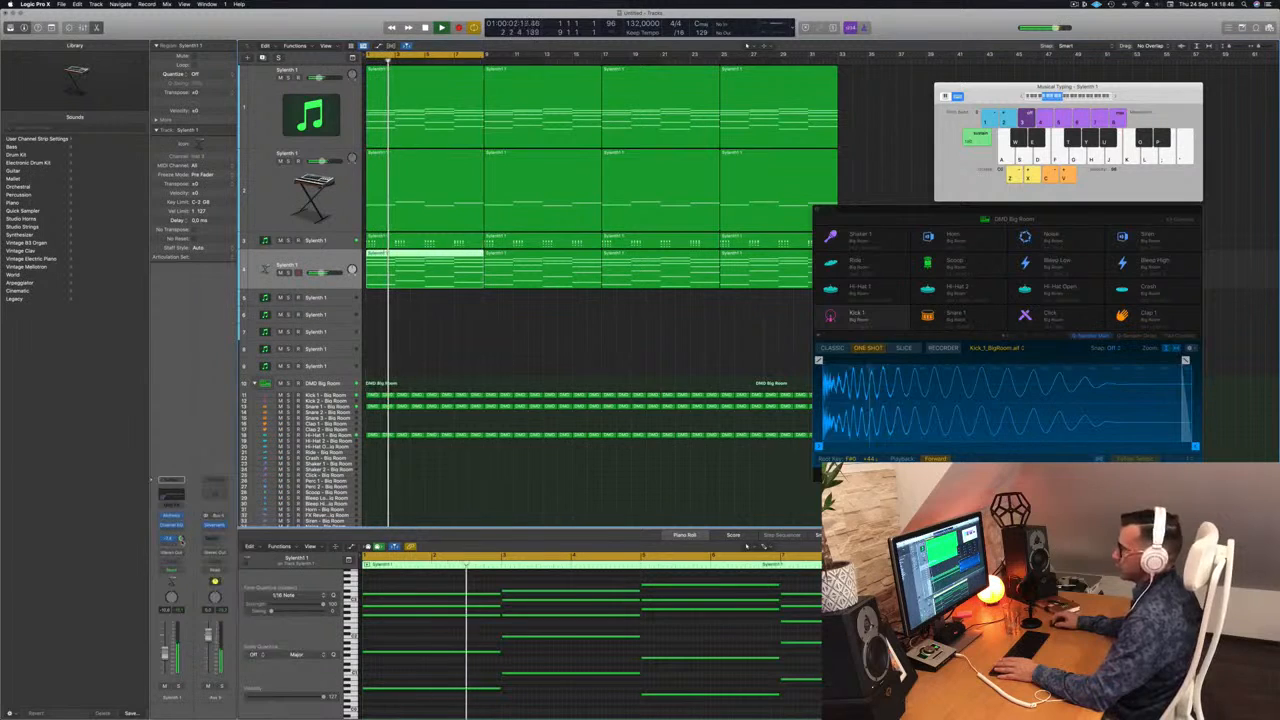
Step: Add a Channel EQ to Aux 5, enable its low cut and raise the cutoff to between 400 and 500 Hz
left_click(211, 488)
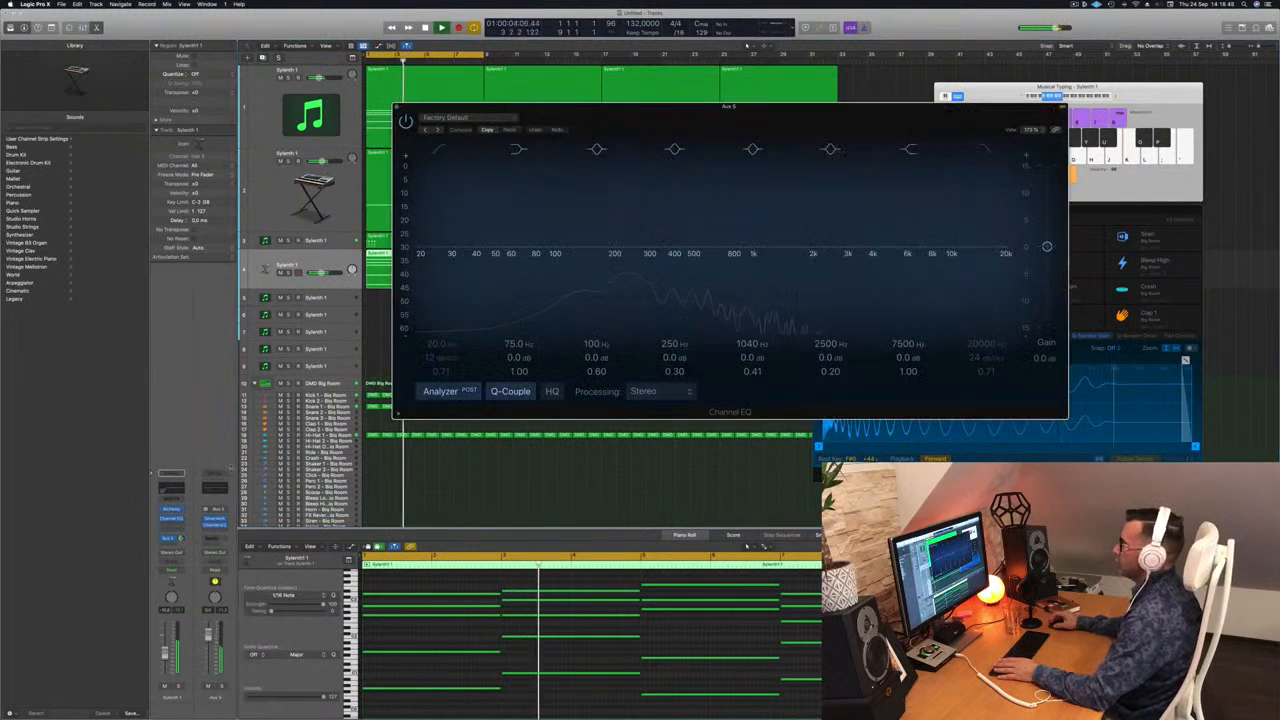
left_click_drag(448, 152, 677, 255)
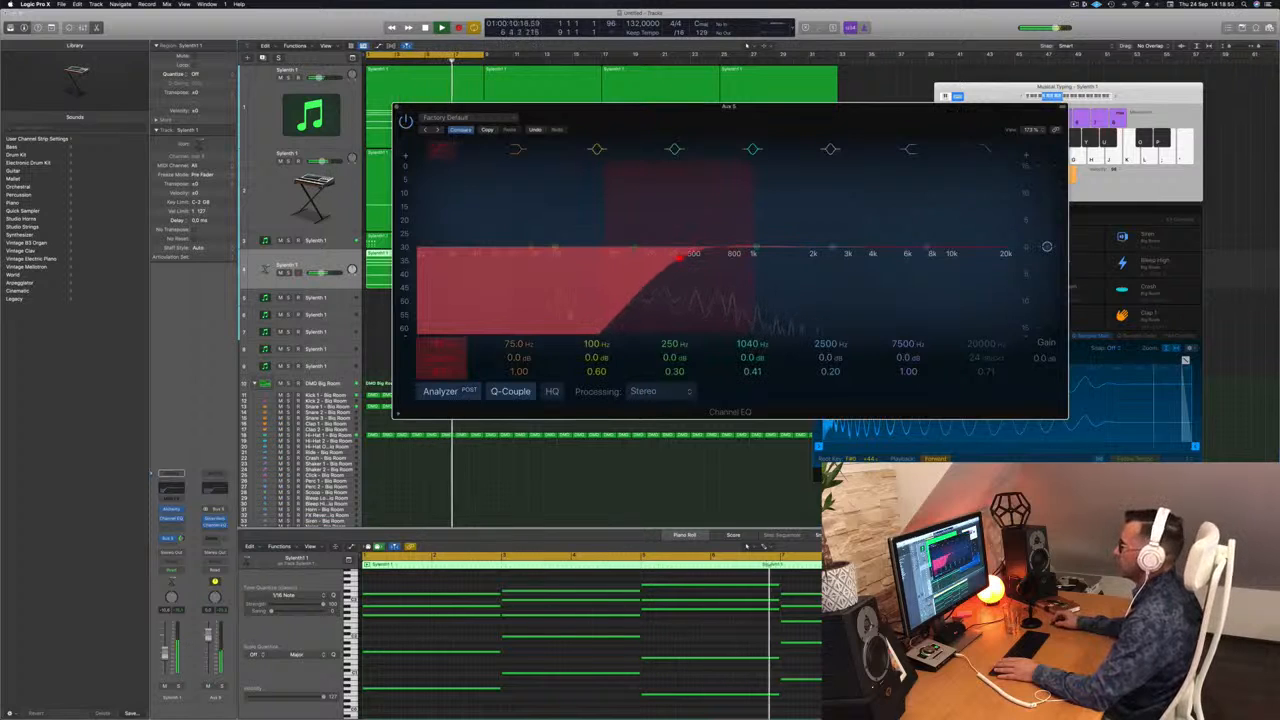
key("super+w")
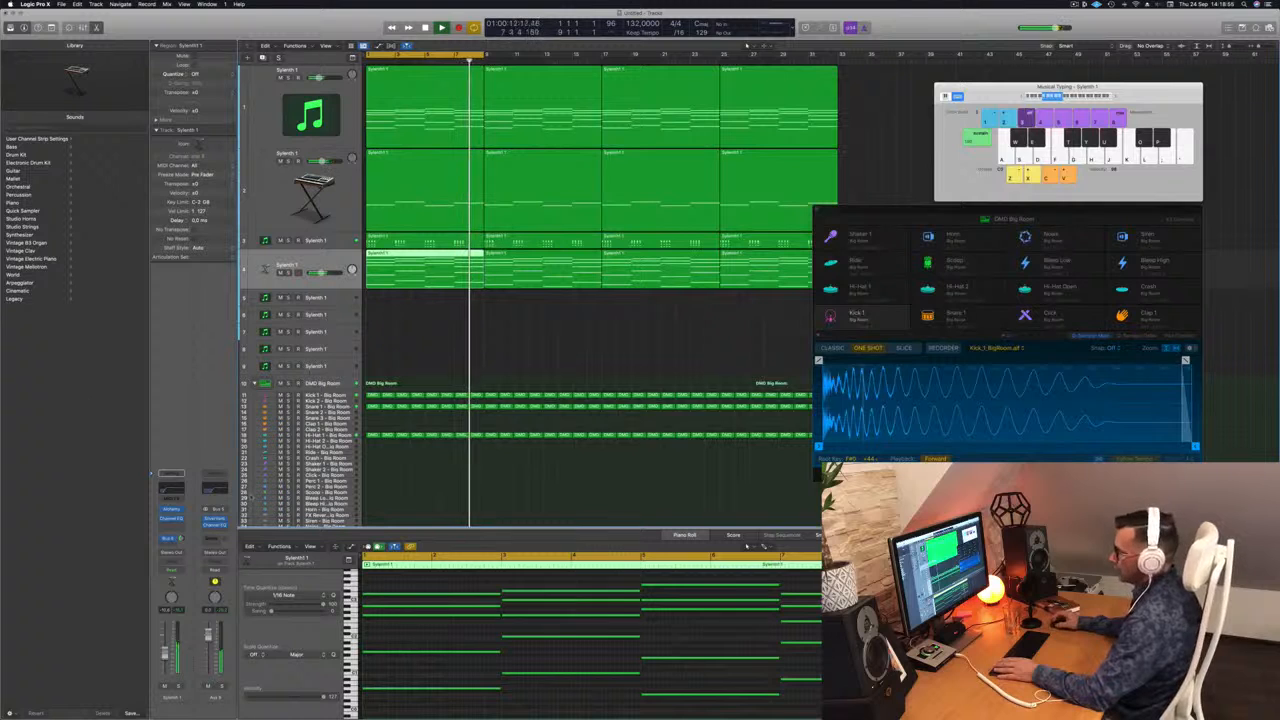
Step: Insert a stereo Compressor on Aux 5 and set its side chain to the Kick 1 – Big Room instrument
left_click(214, 527)
mouse_move(235, 561)
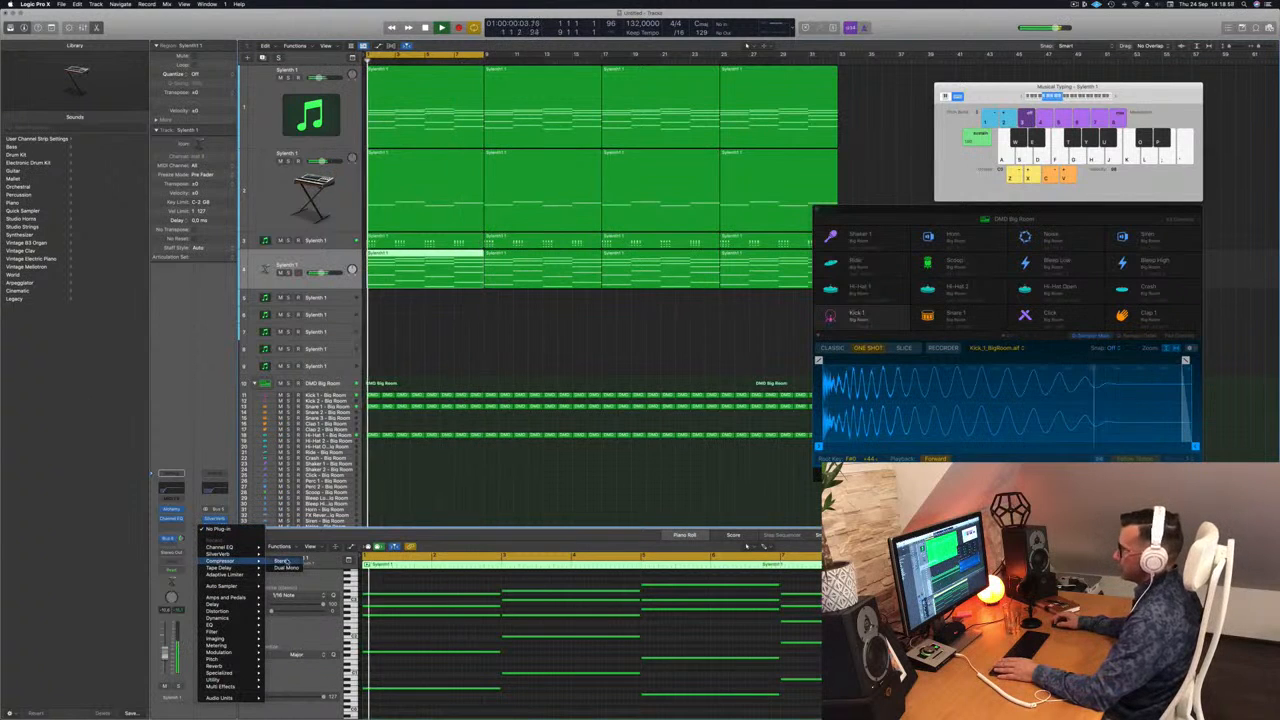
left_click(285, 561)
left_click(748, 118)
mouse_move(751, 138)
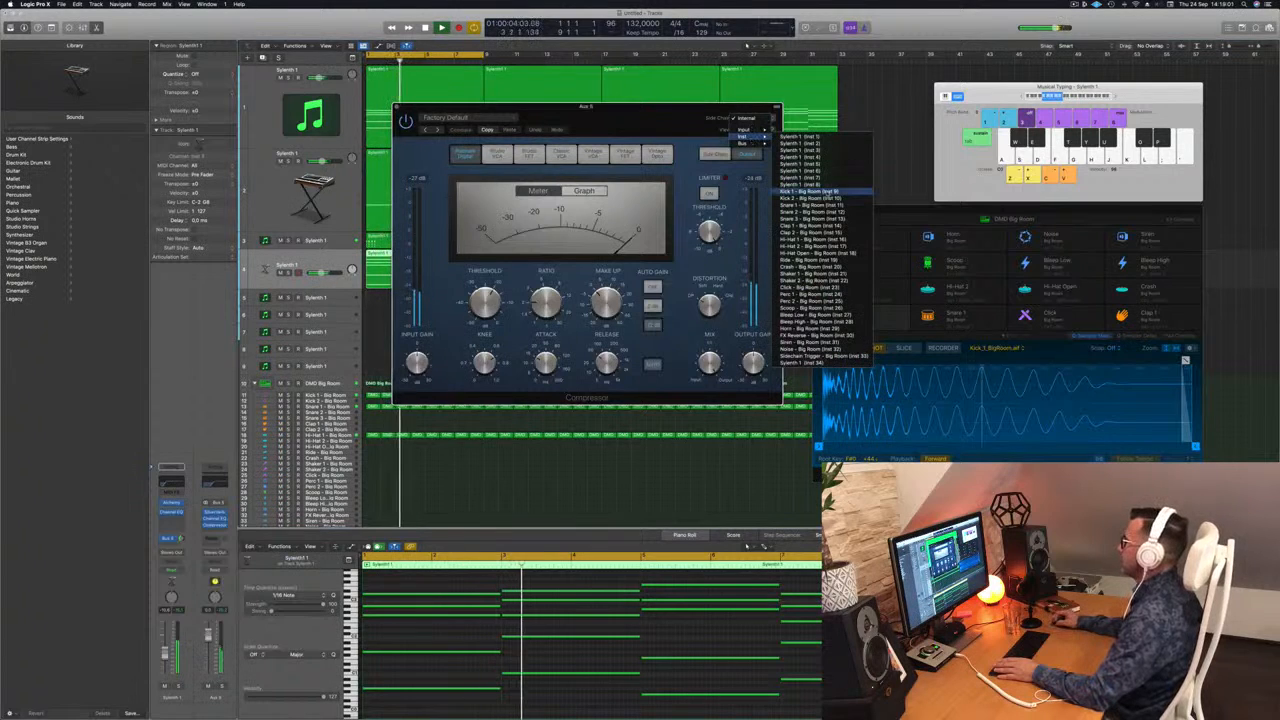
left_click(809, 191)
Step: Lower the Aux 5 Compressor's threshold so the kick ducks the reverb, close the plug-in and clear the region selection
left_click_drag(616, 120, 649, 119)
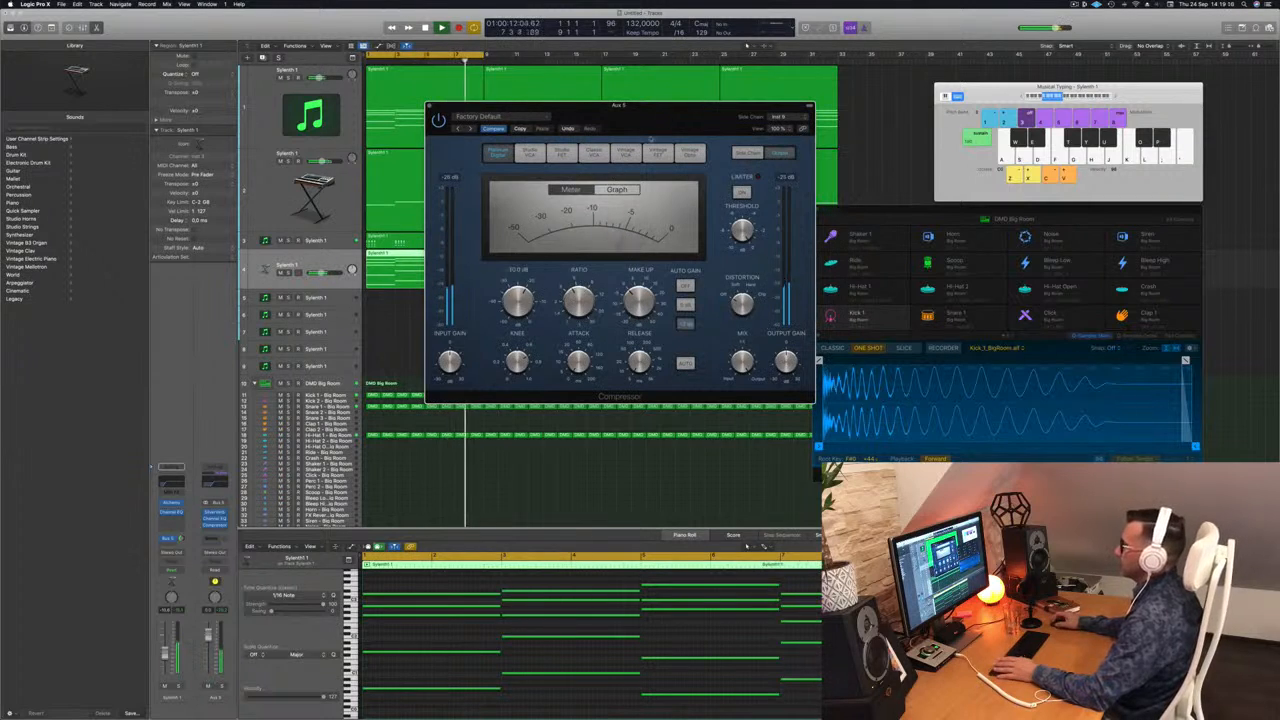
left_click_drag(672, 119, 668, 119)
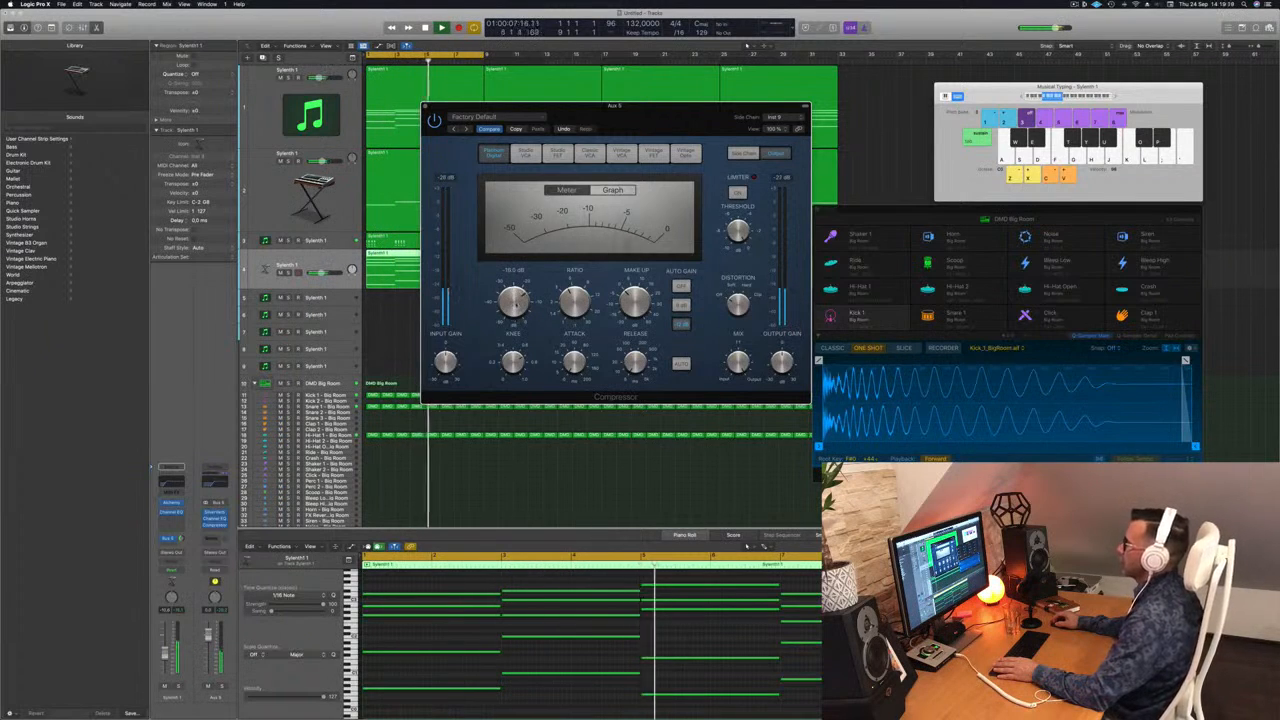
key("space")
left_click(423, 106)
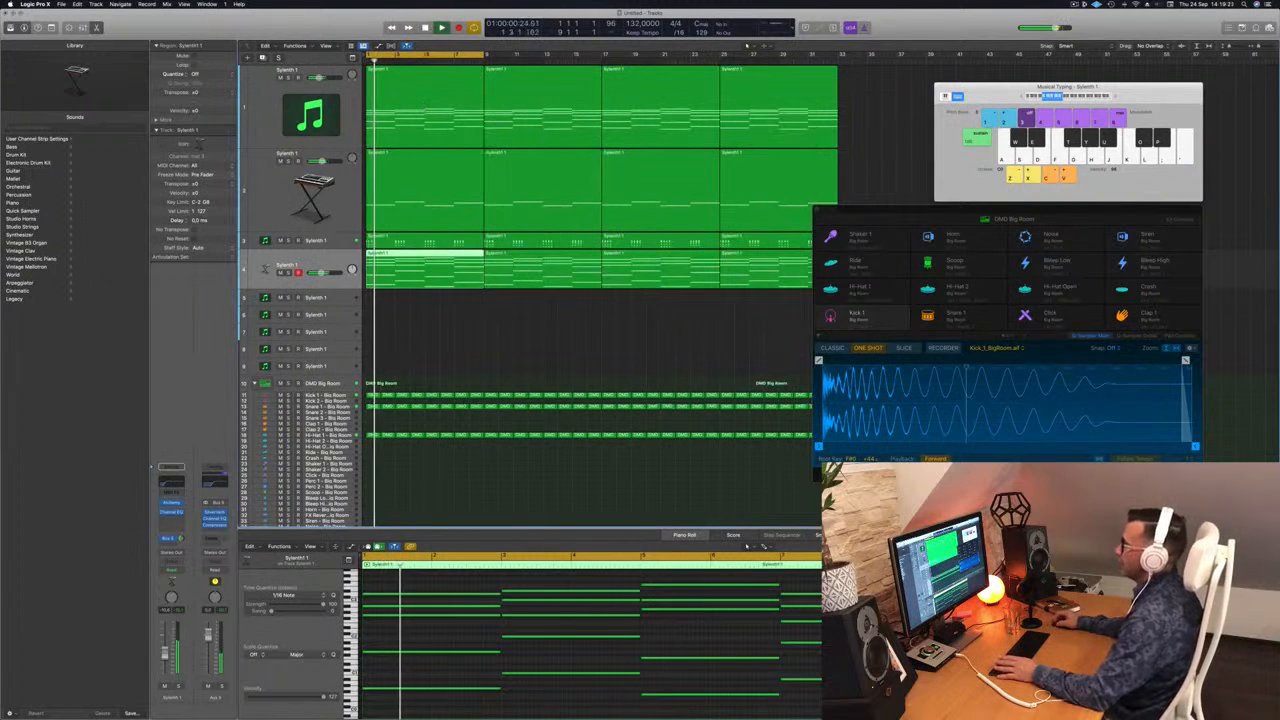
left_click(466, 337)
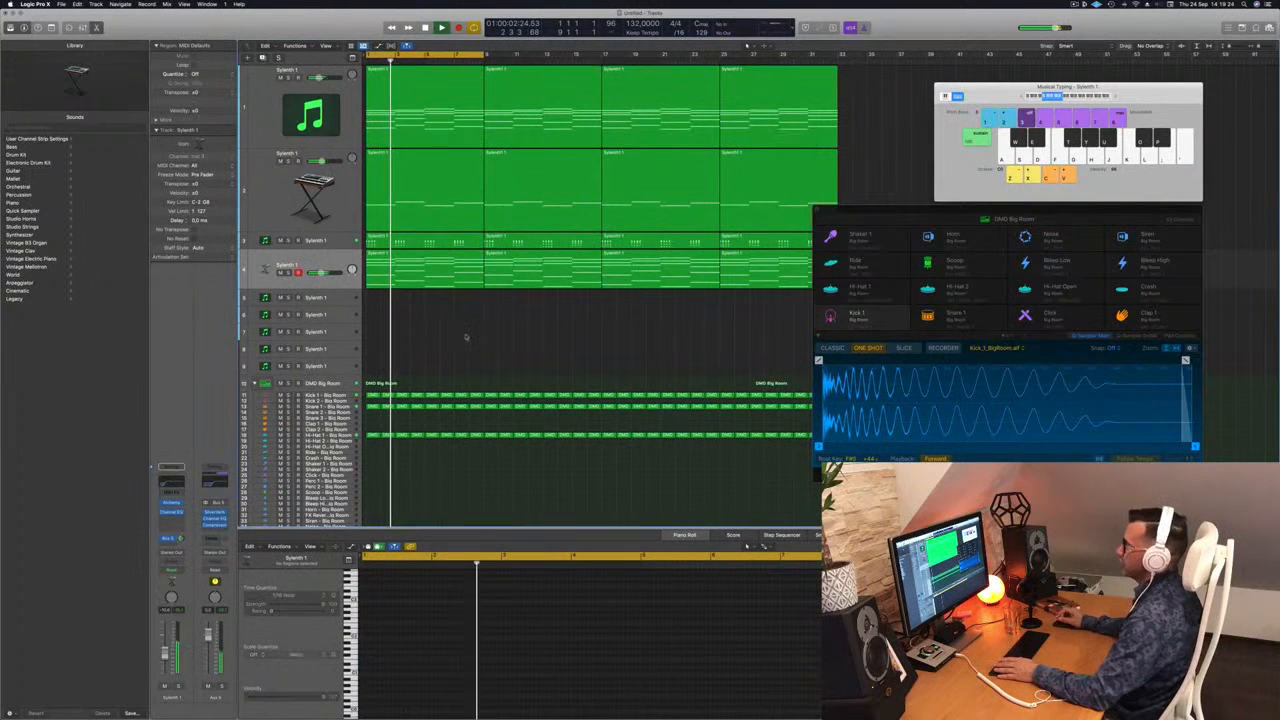
Step: Close the drum kit plug-in, duplicate the third Sylenth1 track with its settings and place the copy below the Alchemy arpeggio track
left_click(1057, 219)
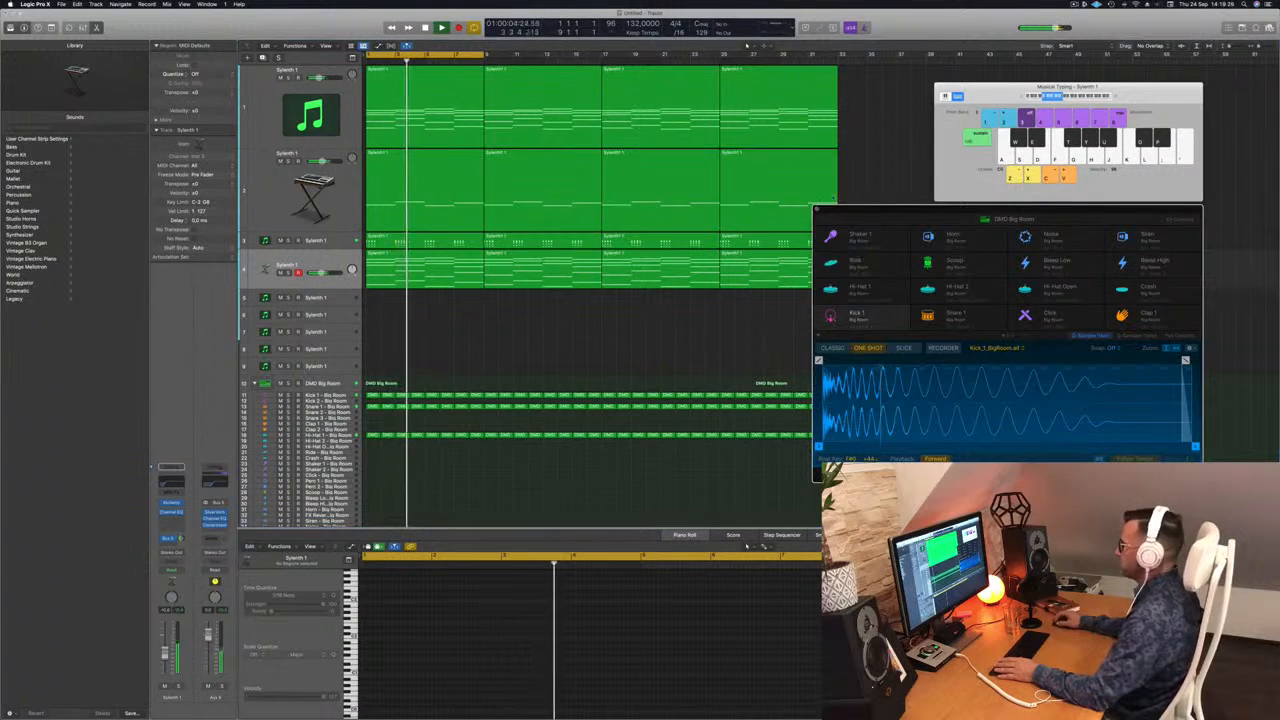
left_click(816, 211)
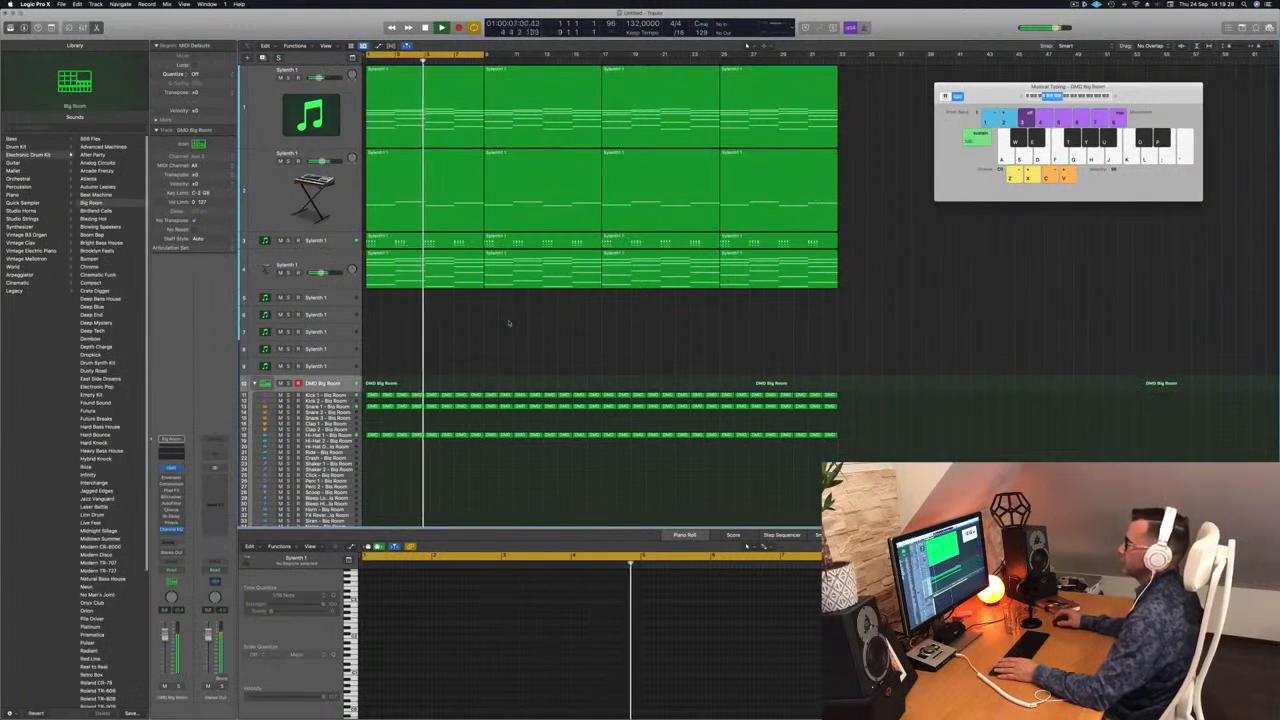
left_click(345, 284)
left_click(338, 241)
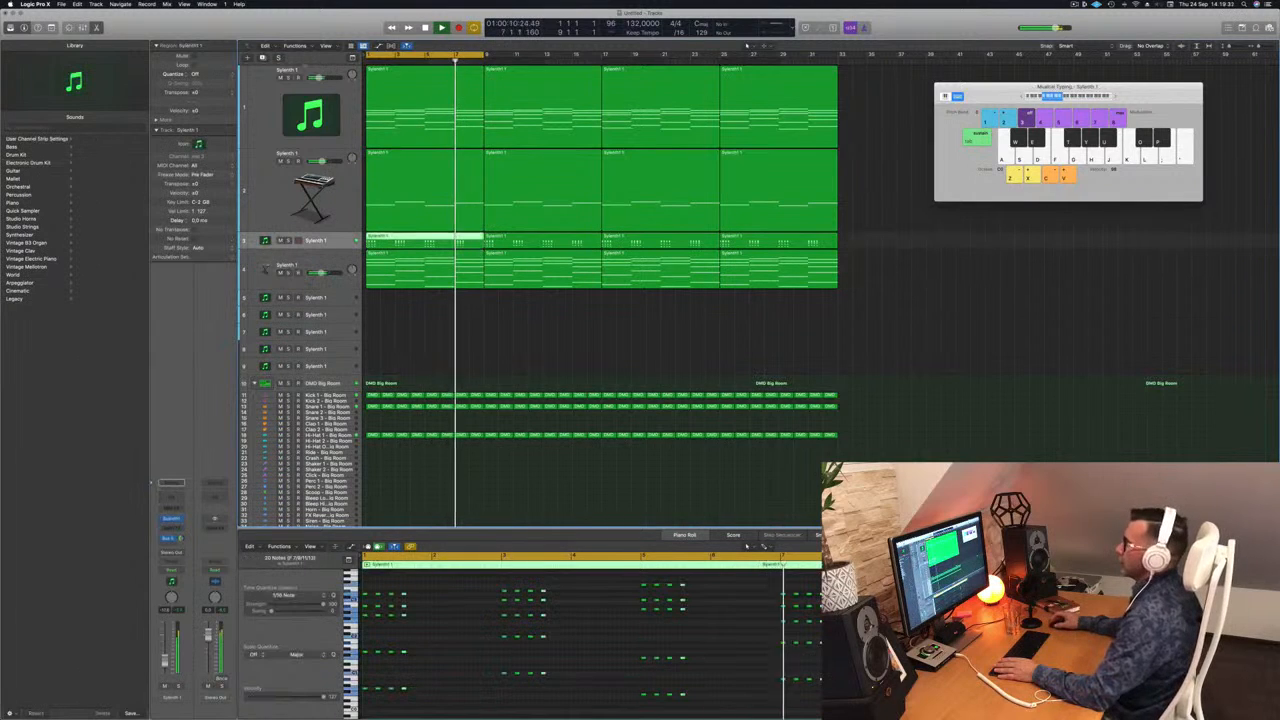
key("super+d")
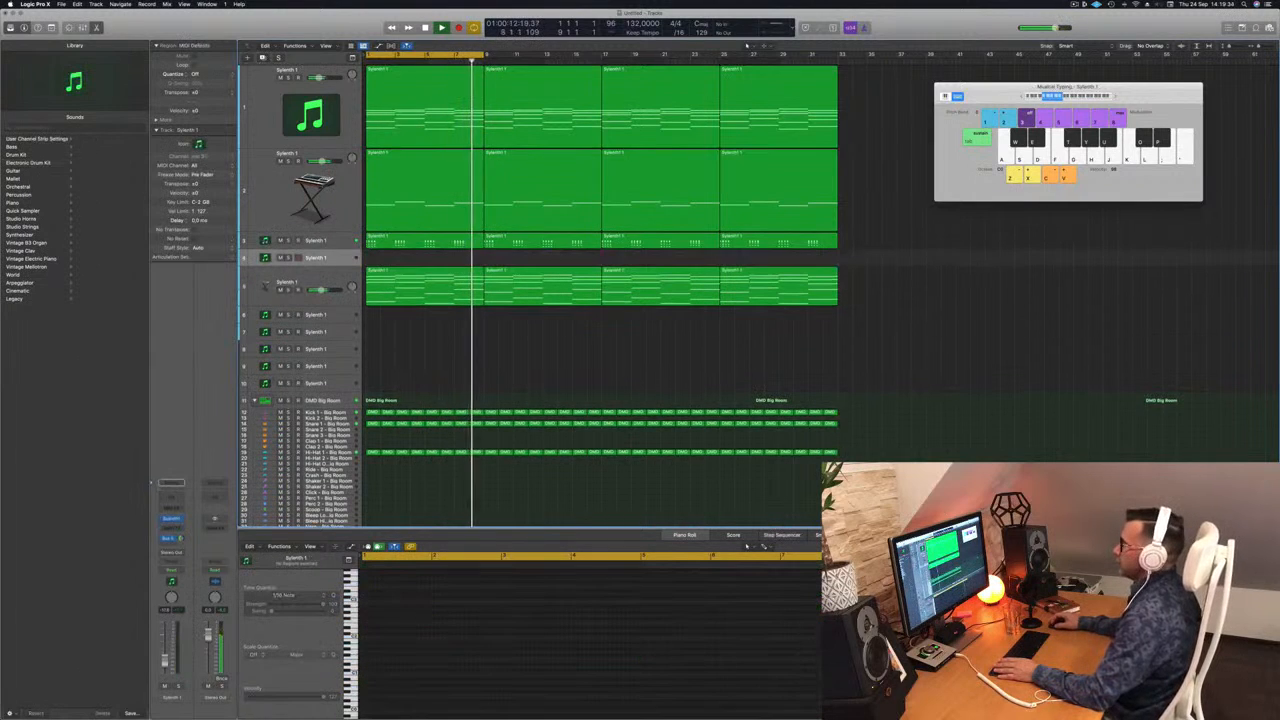
left_click_drag(335, 265, 342, 314)
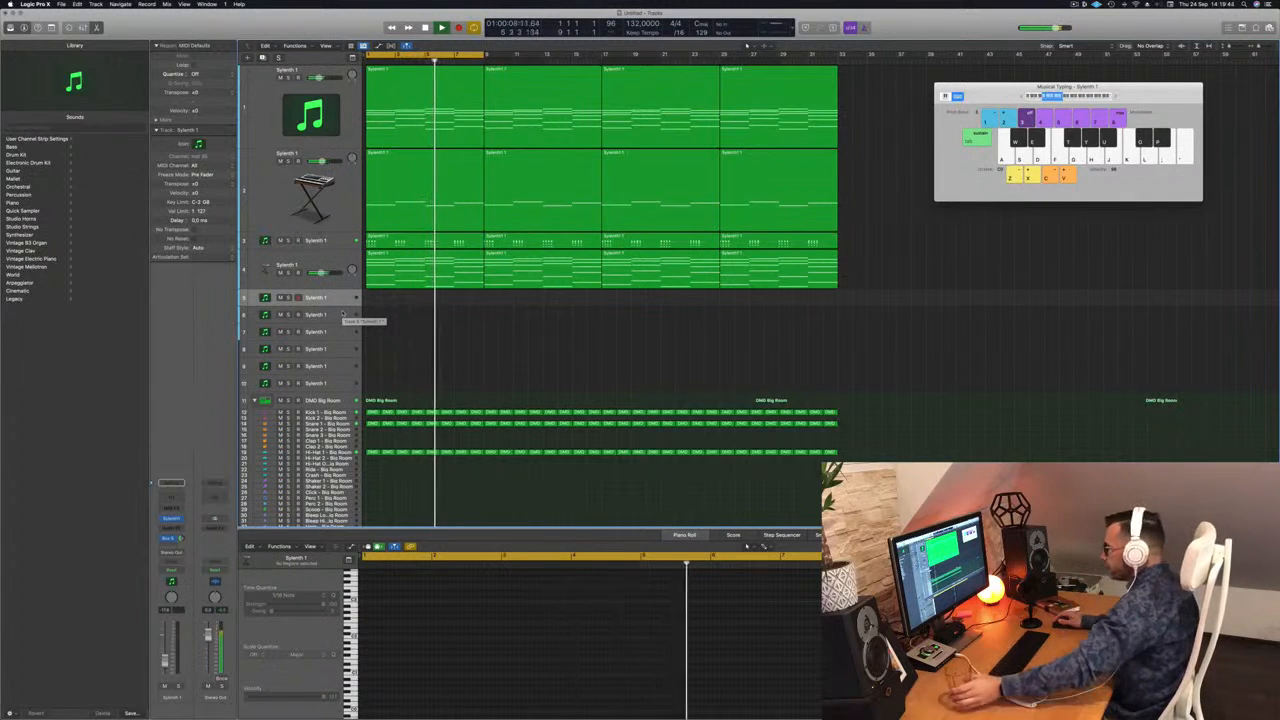
key("ctrl+z")
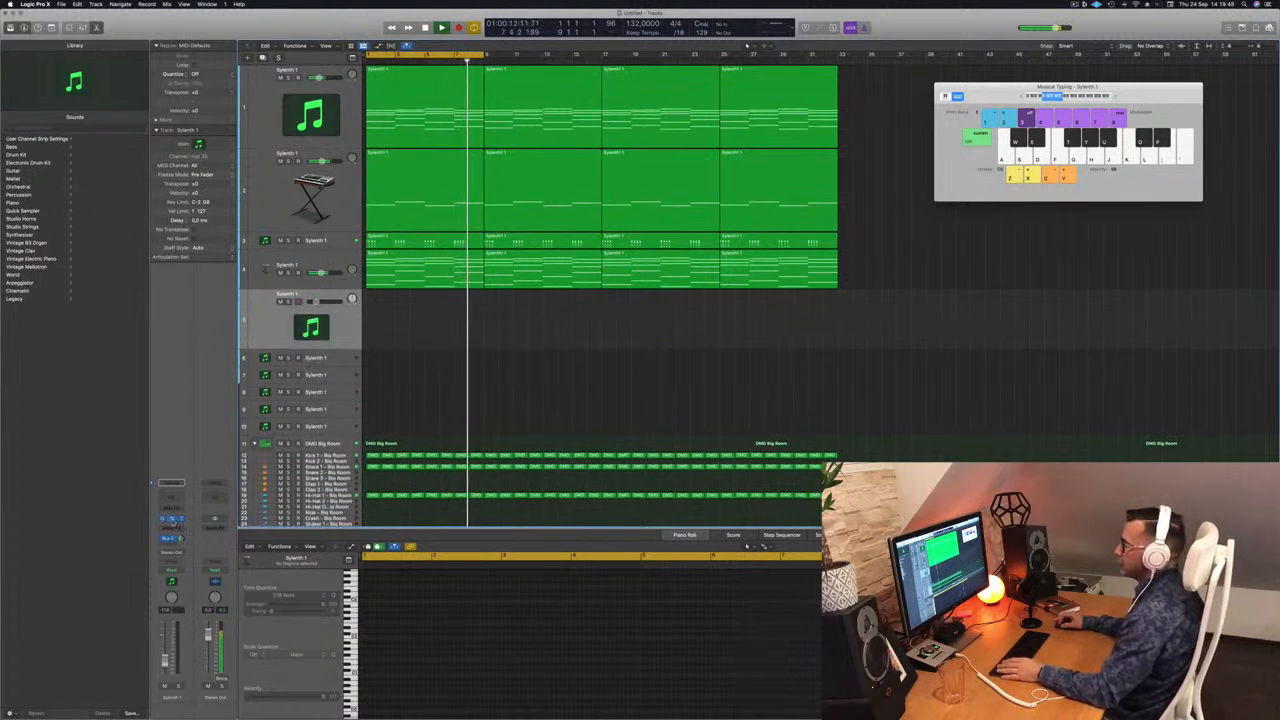
Step: Open the new fifth track's Sylenth1 with the LEAD - Vision preset and adjust the track's volume during playback
left_click(172, 519)
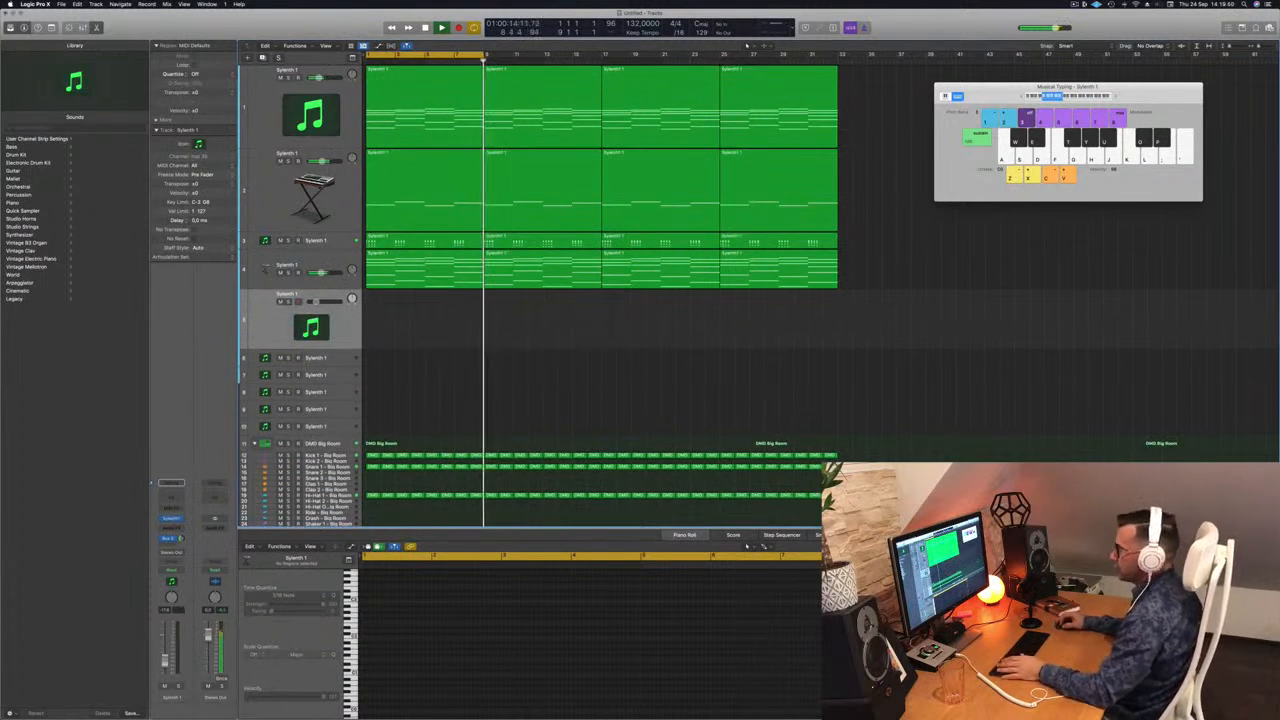
left_click(172, 519)
left_click_drag(660, 120, 976, 247)
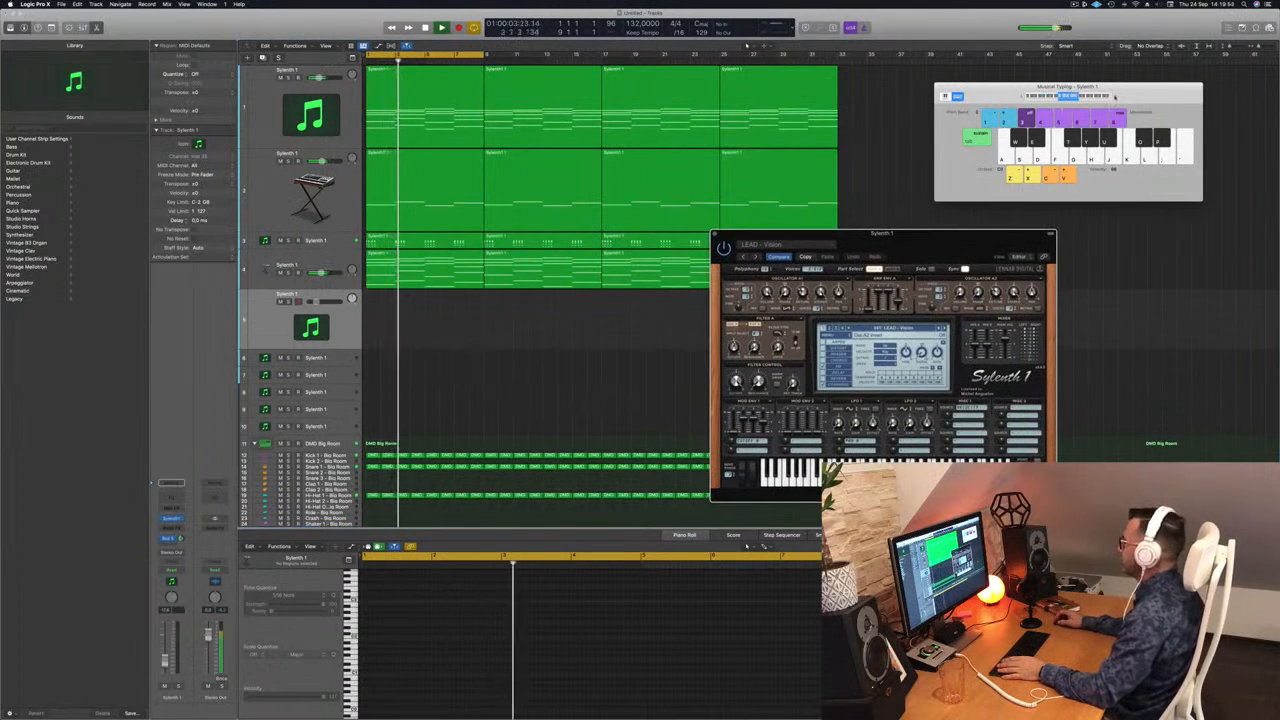
left_click_drag(939, 238, 776, 175)
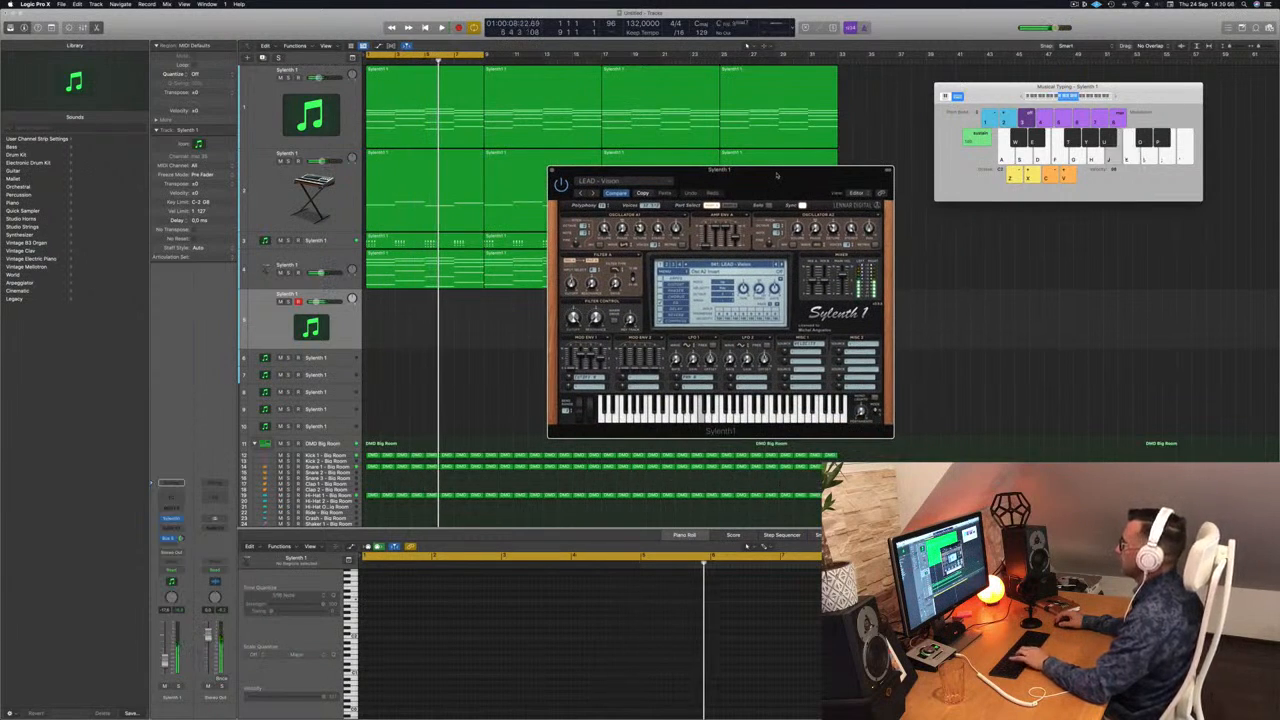
key("Return")
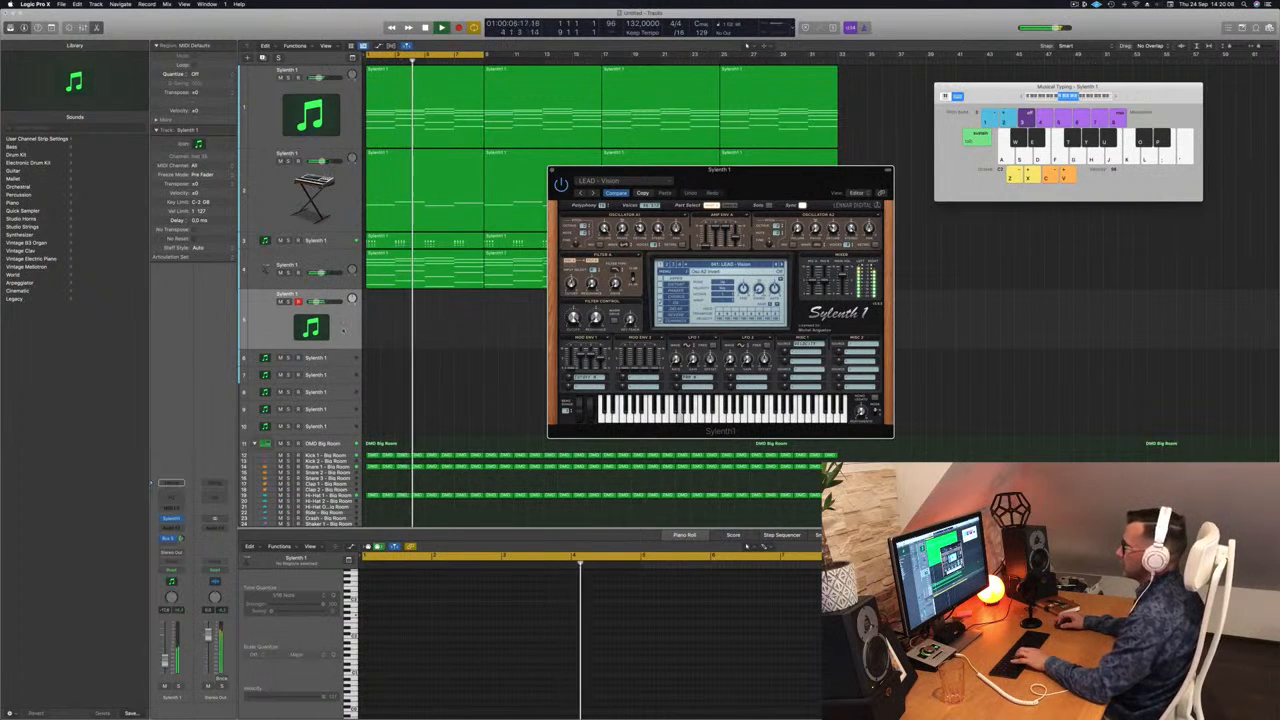
left_click_drag(165, 661, 165, 665)
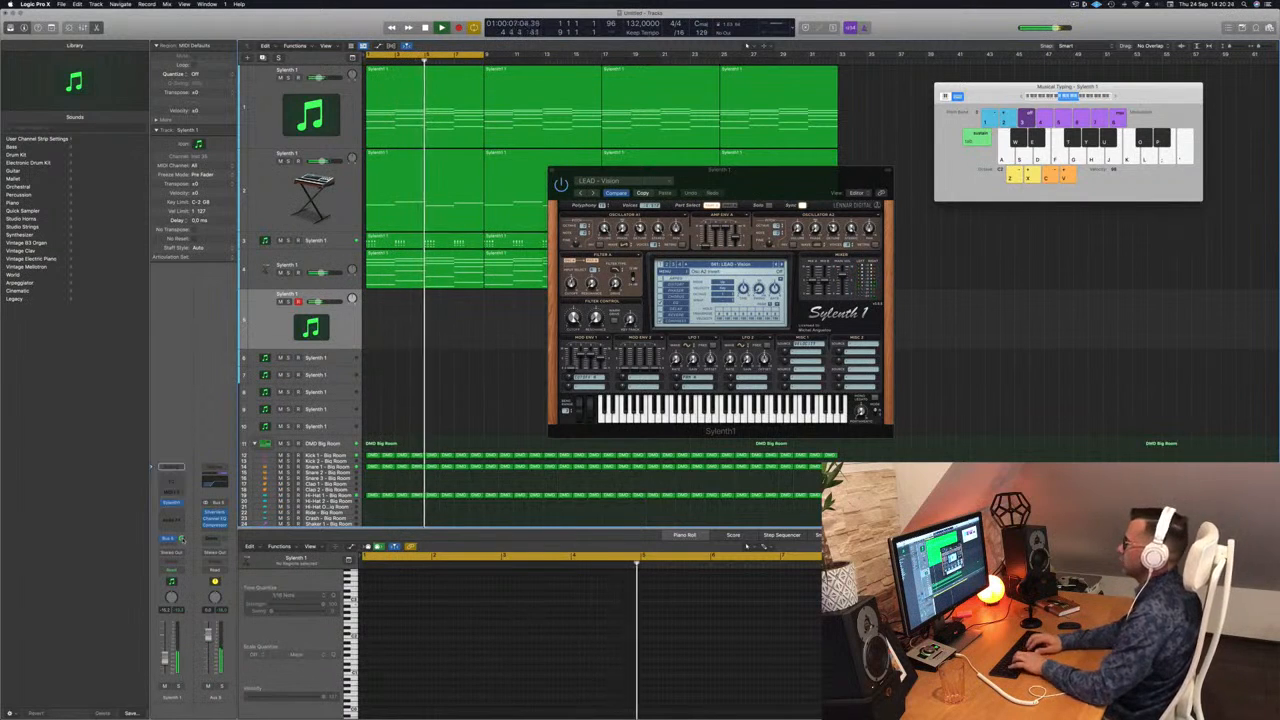
Step: Hide the inspector, show the mixer and record a short lead melody on the fifth track, then stop recording
key("i")
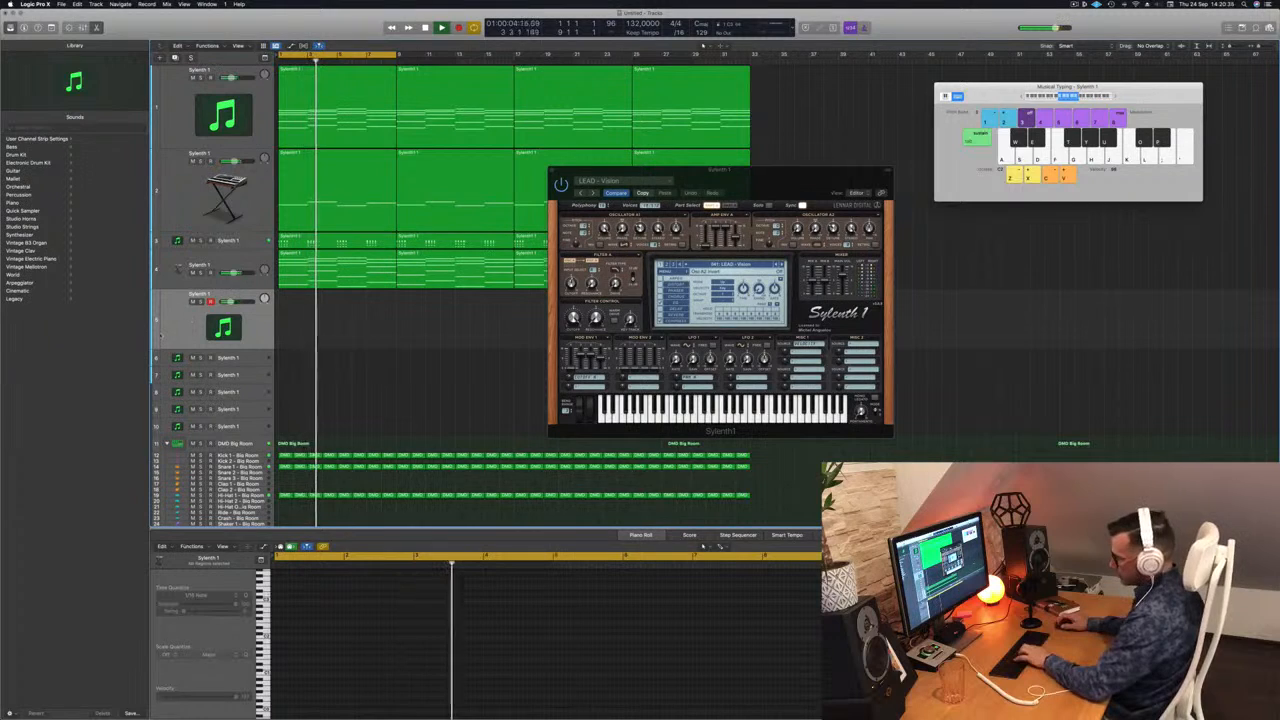
key("x")
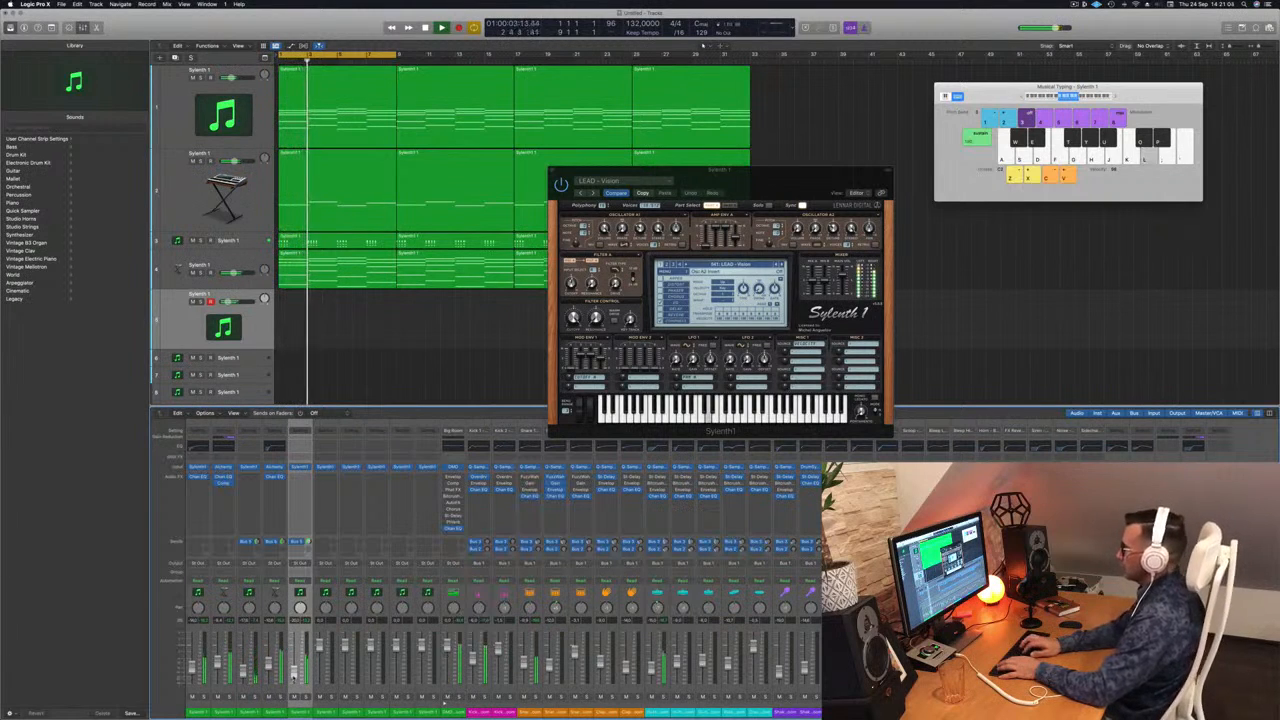
key("r")
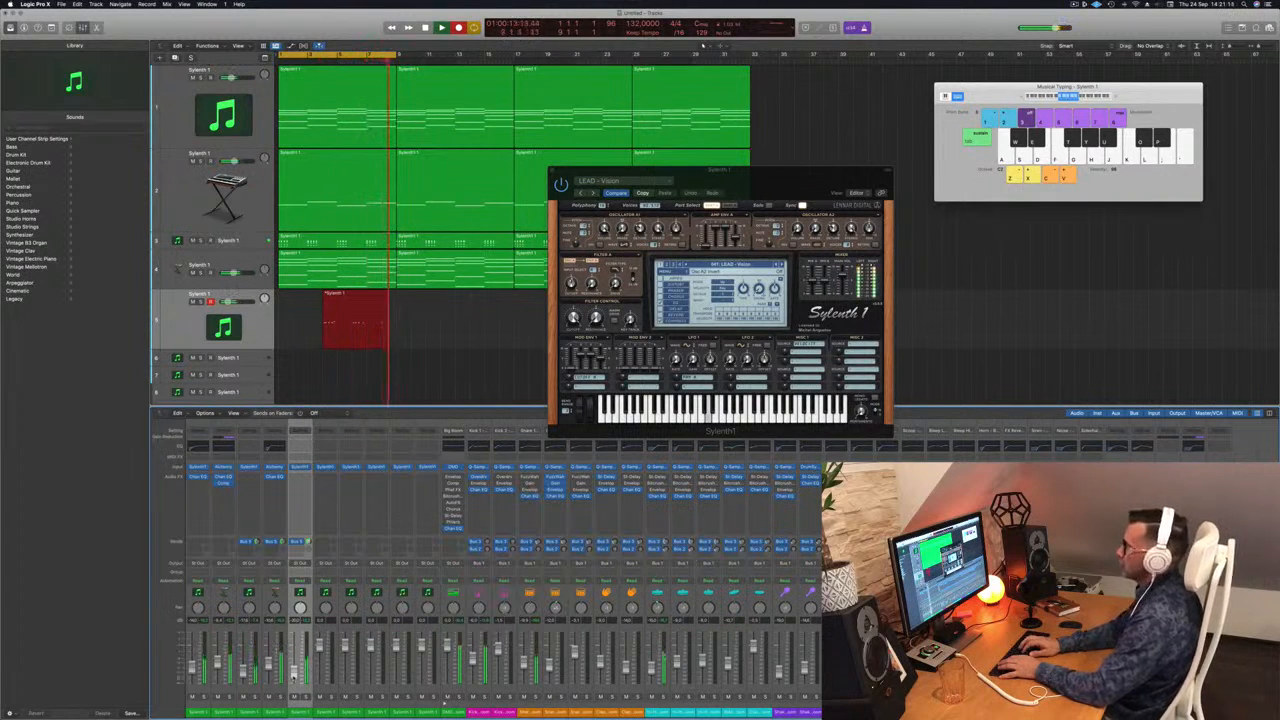
key("space")
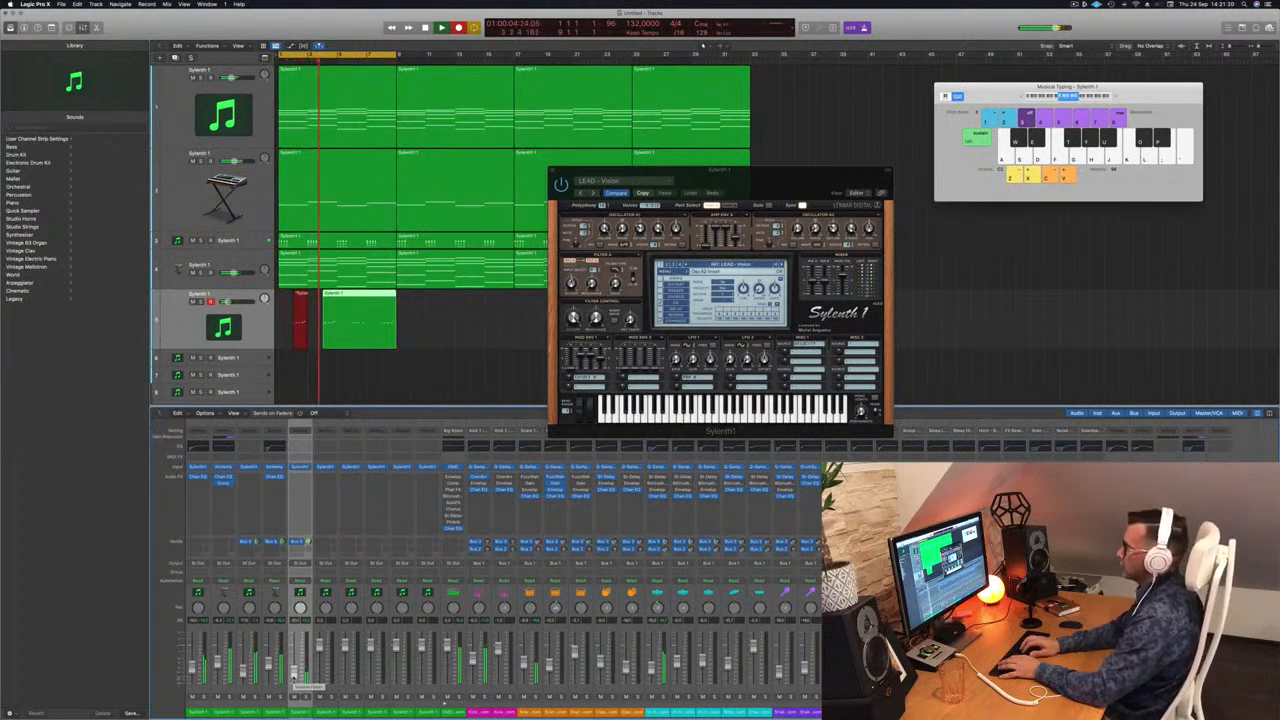
key("space")
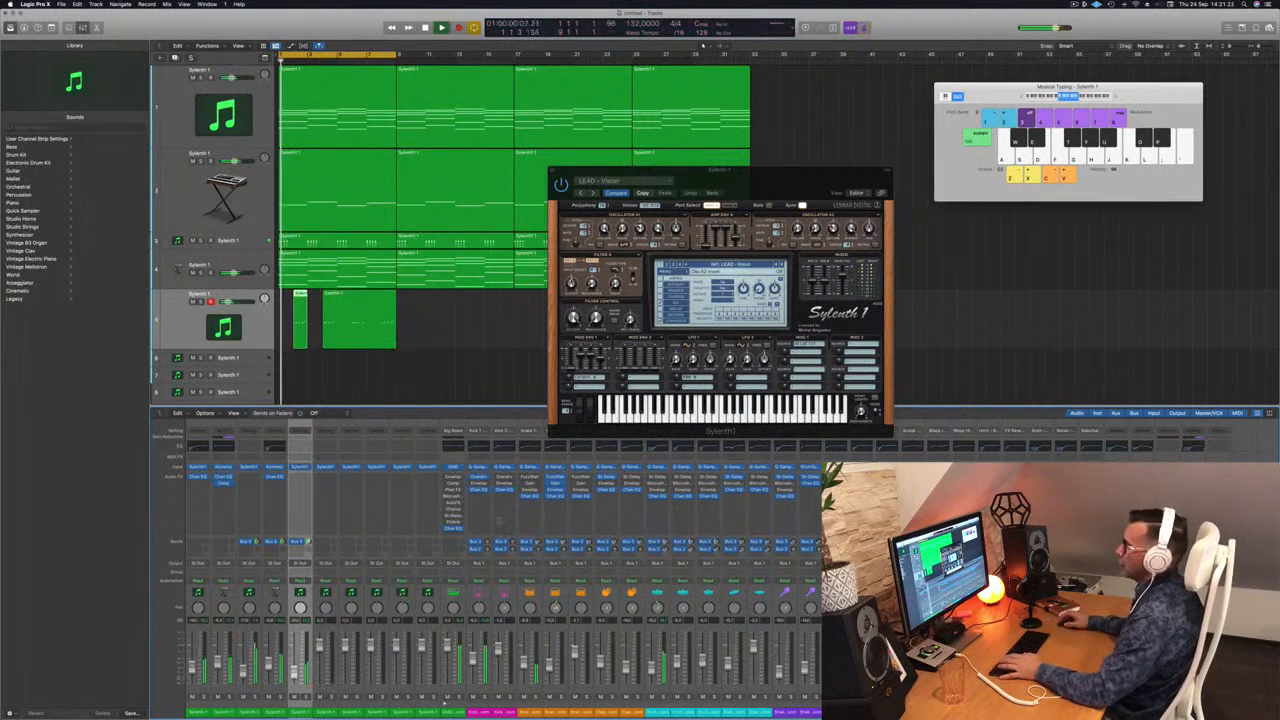
Step: Delete the longer recorded region on the fifth track and quantise the short region's notes to 1/16 in the Piano Roll
left_click(365, 307)
key("space")
key("Delete")
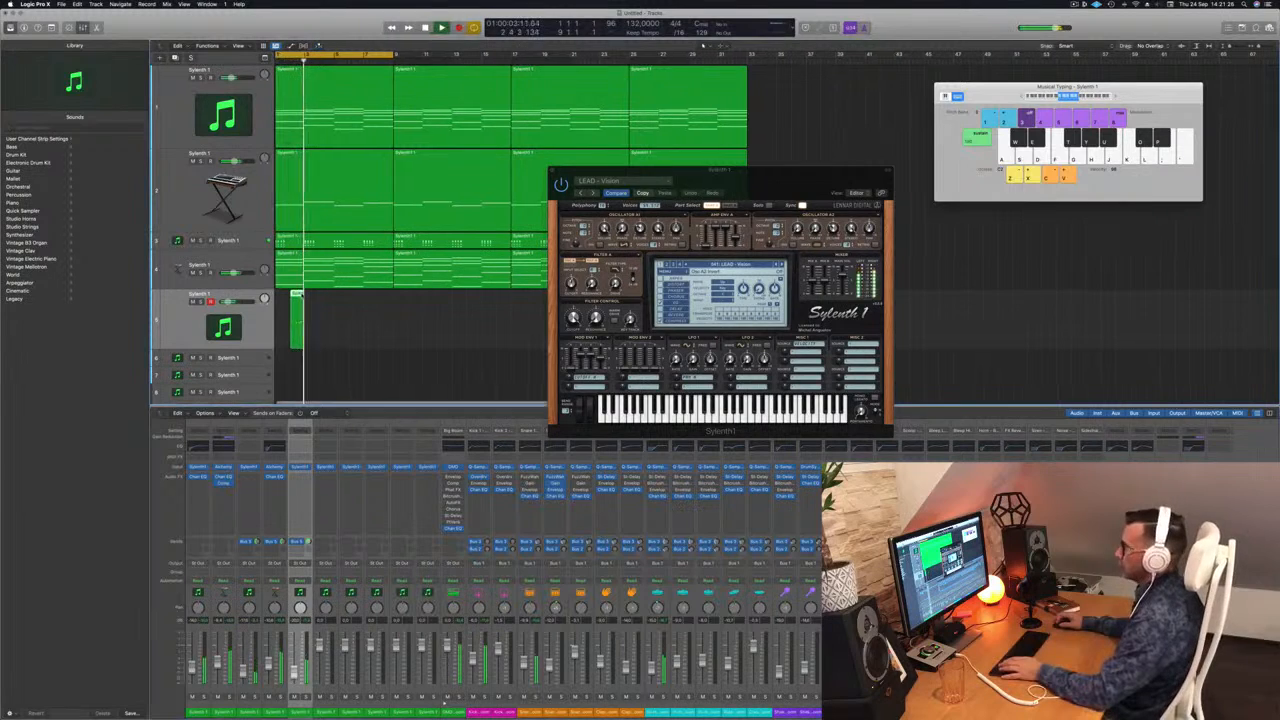
double_click(297, 300)
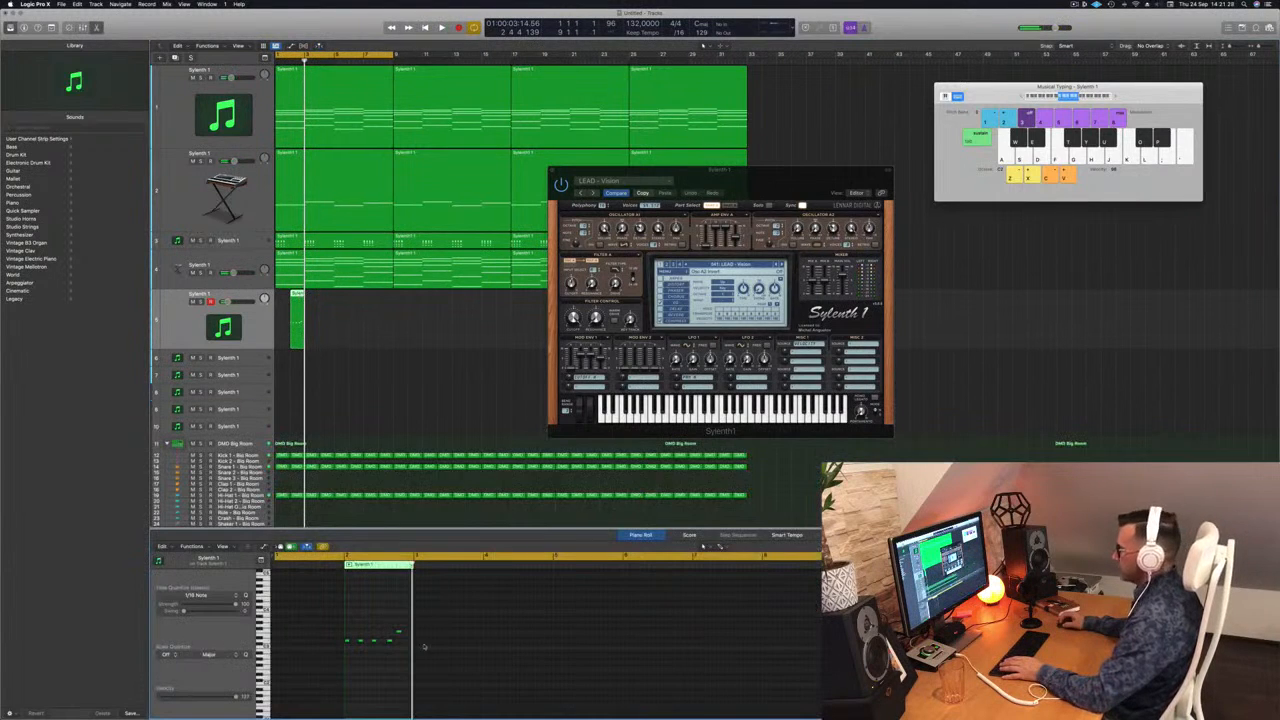
key("space")
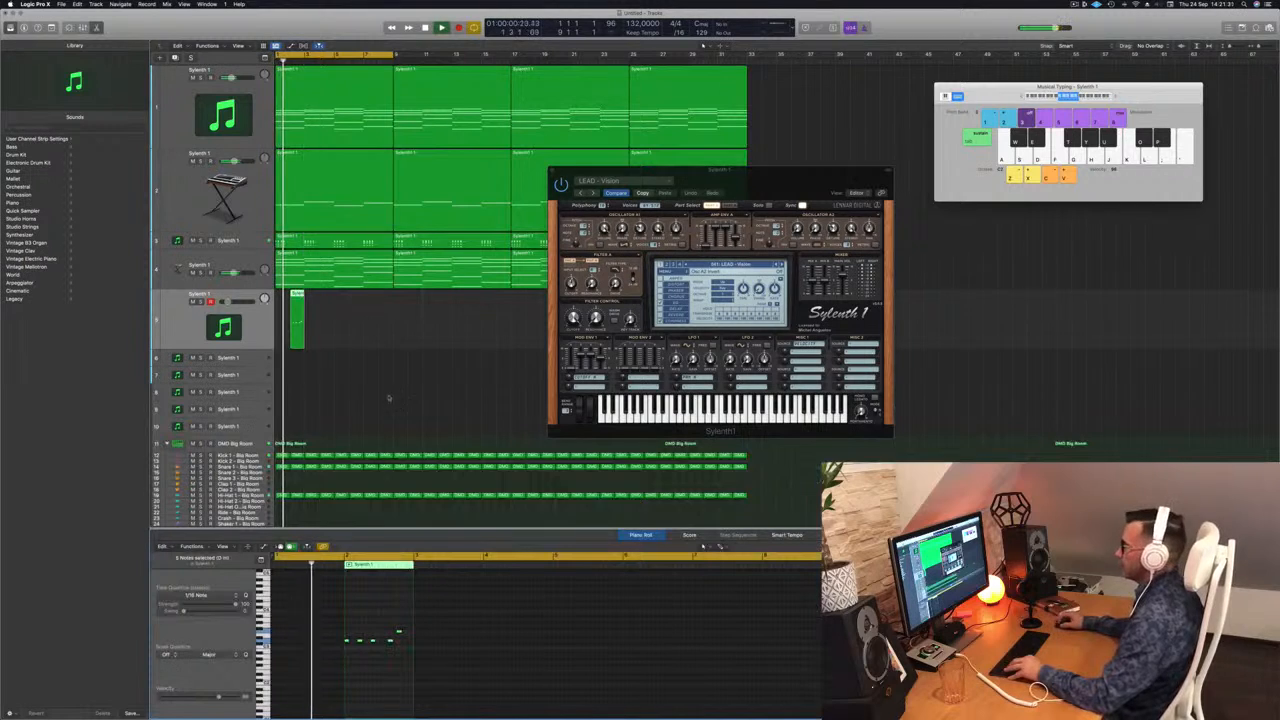
scroll(368, 350, "up", 4)
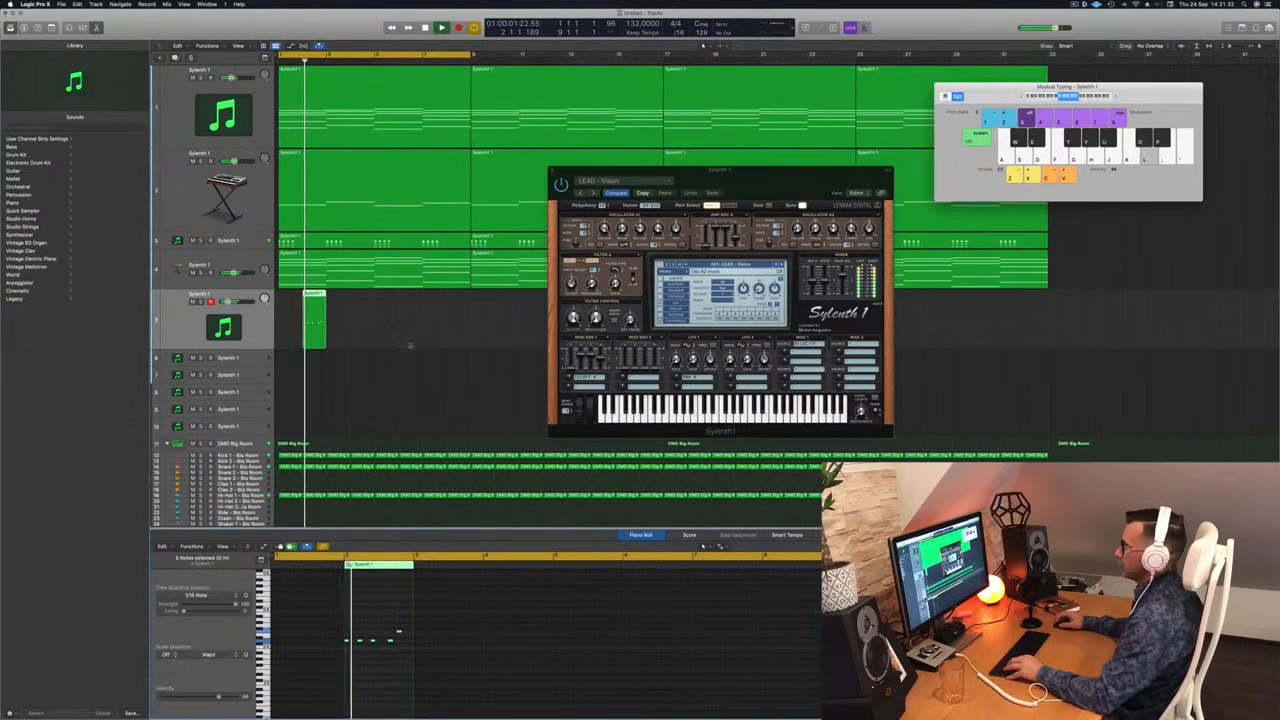
Step: Copy the short lead region three times at two-bar intervals to fill the eight-bar cycle on the fifth track
left_click_drag(720, 171, 872, 144)
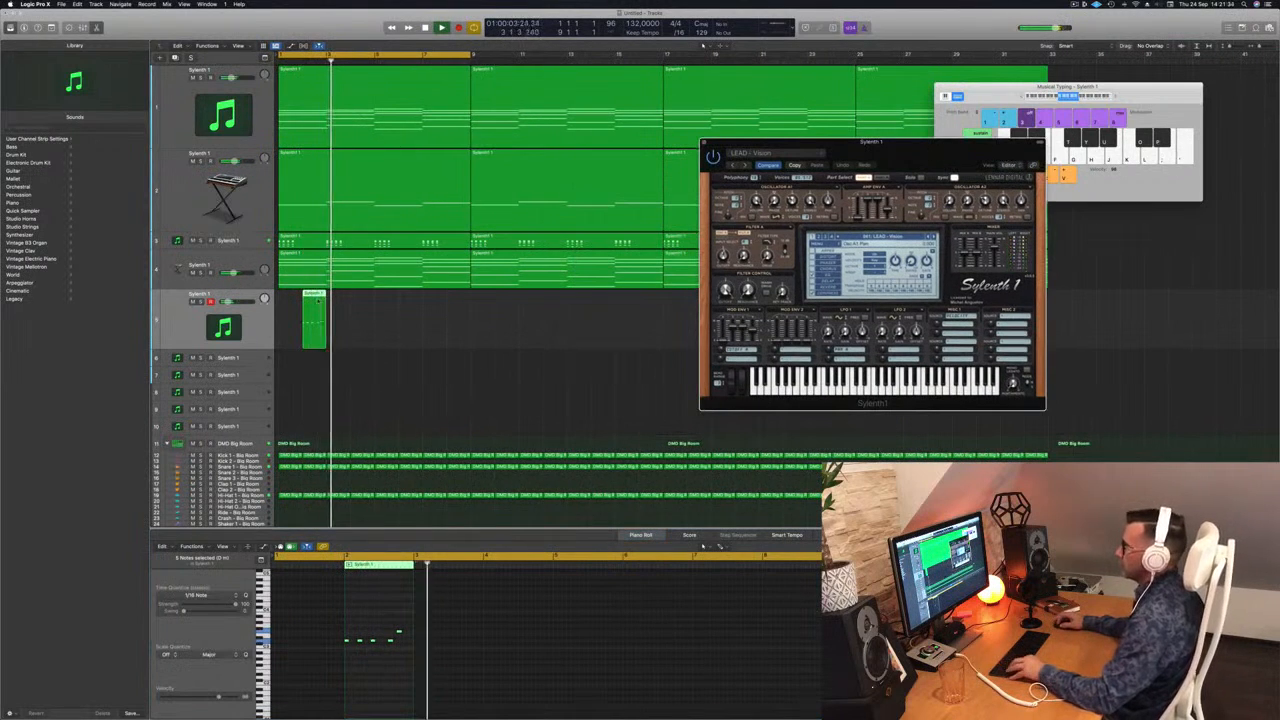
left_click_drag(314, 318, 416, 311)
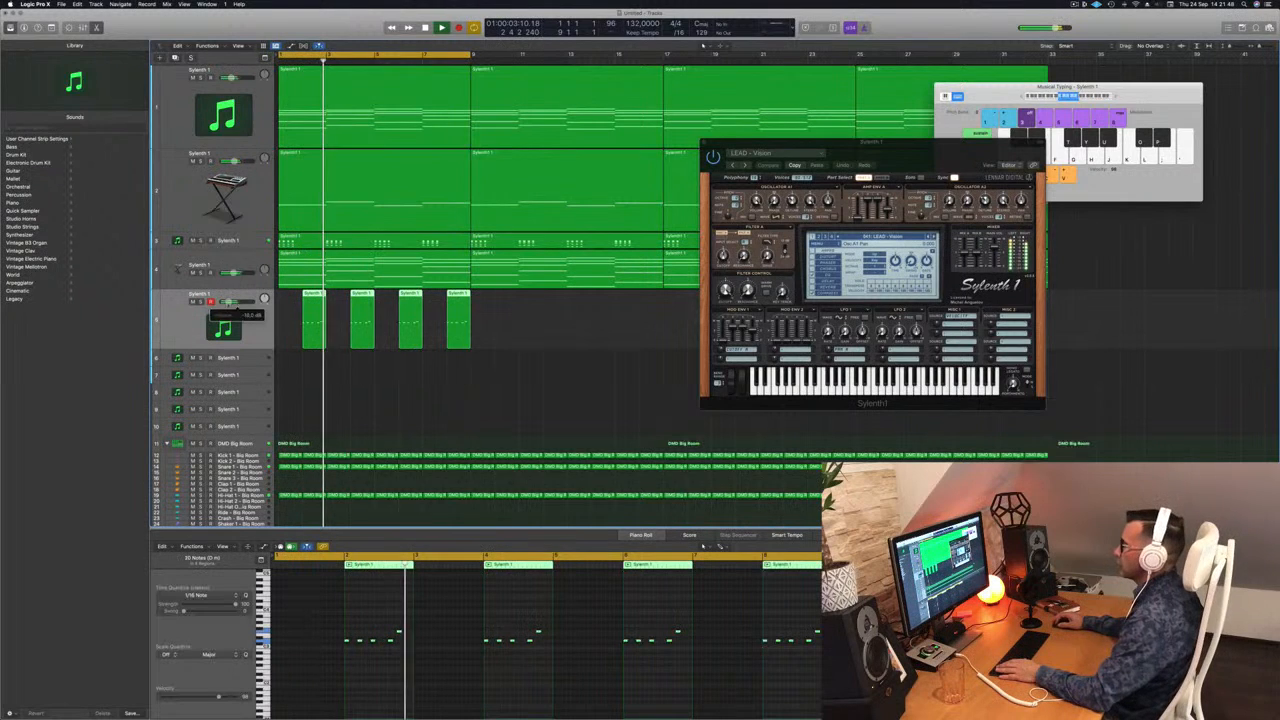
Step: Move the Sylenth1 window aside and display the mixer, toolbar and inspector
left_click_drag(866, 142, 733, 79)
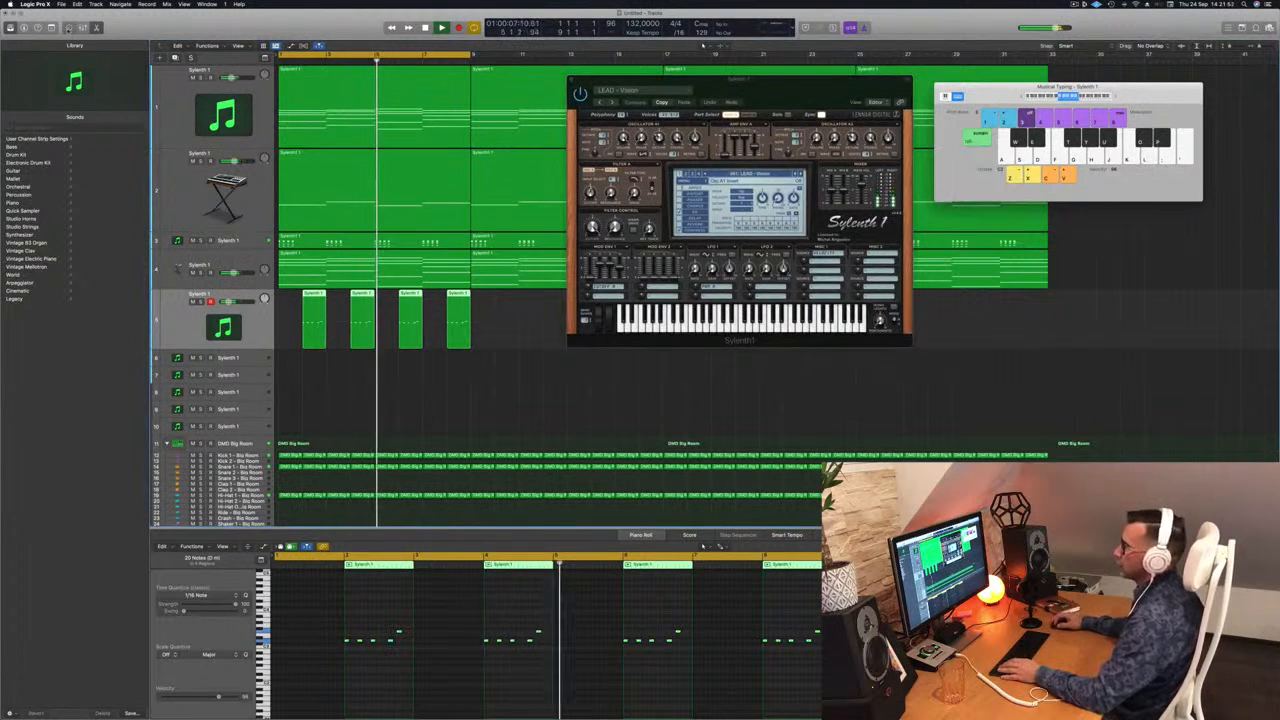
left_click(69, 29)
left_click(69, 29)
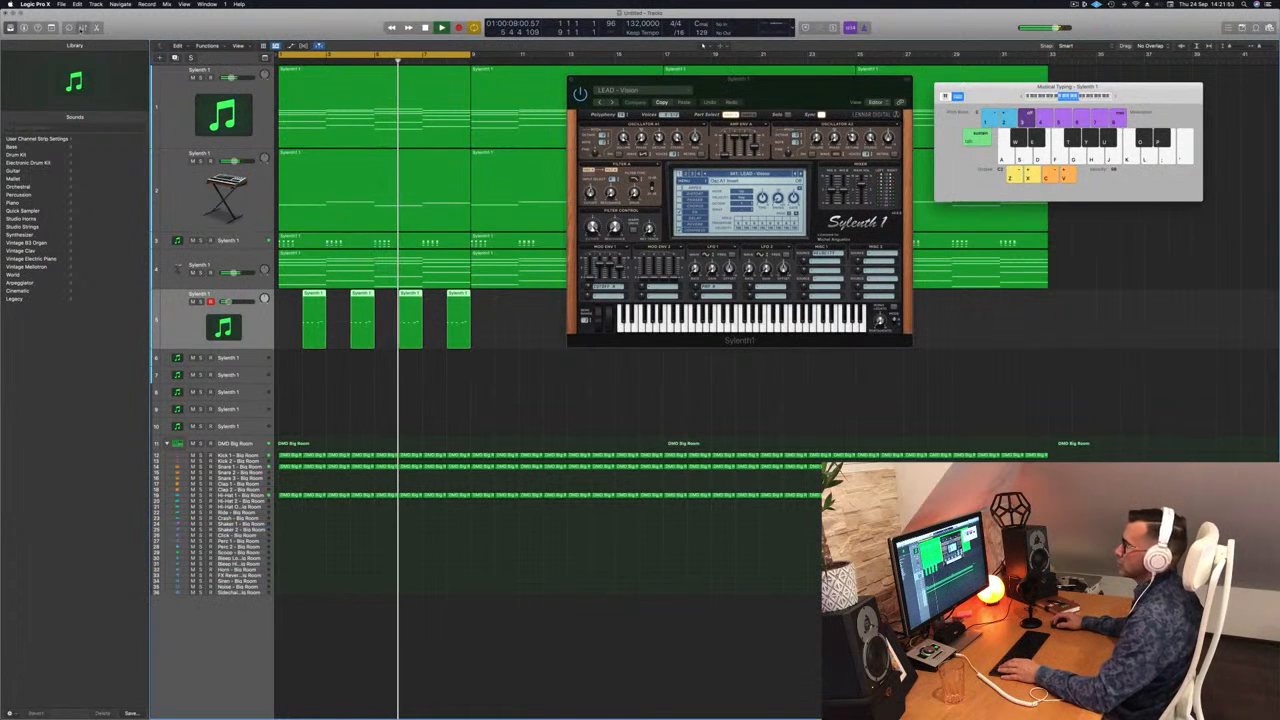
left_click(82, 28)
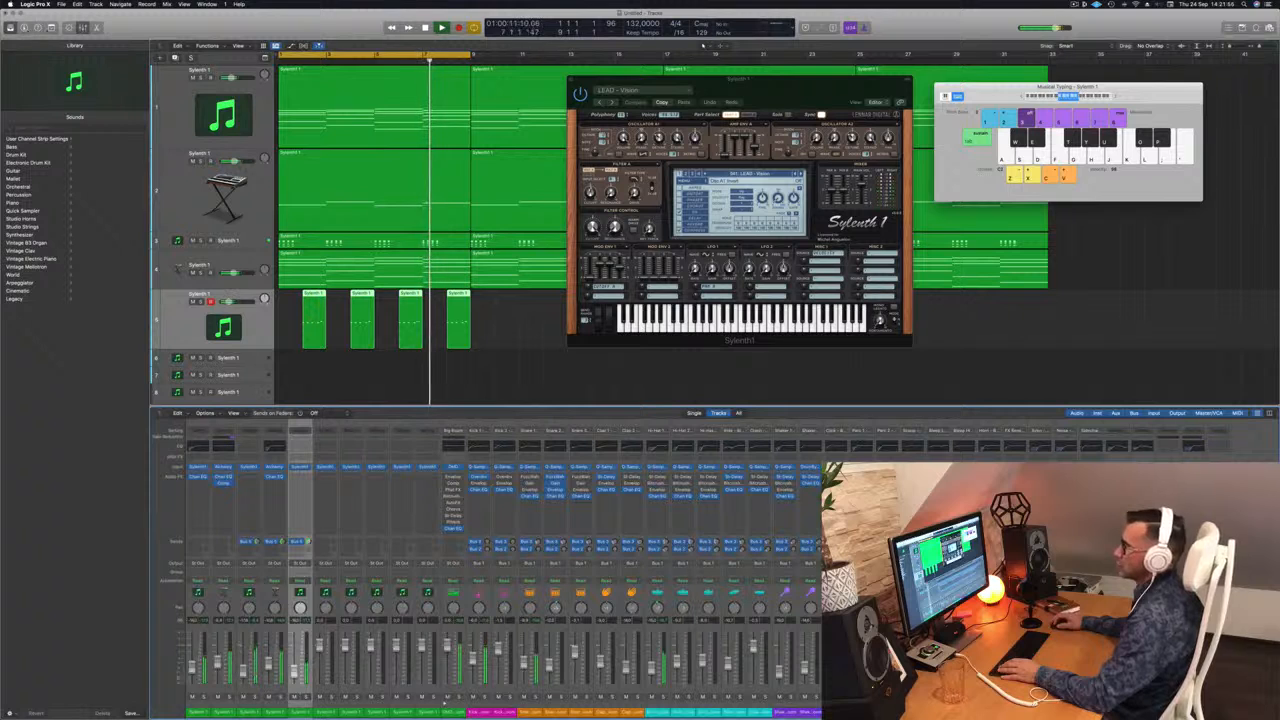
left_click(52, 28)
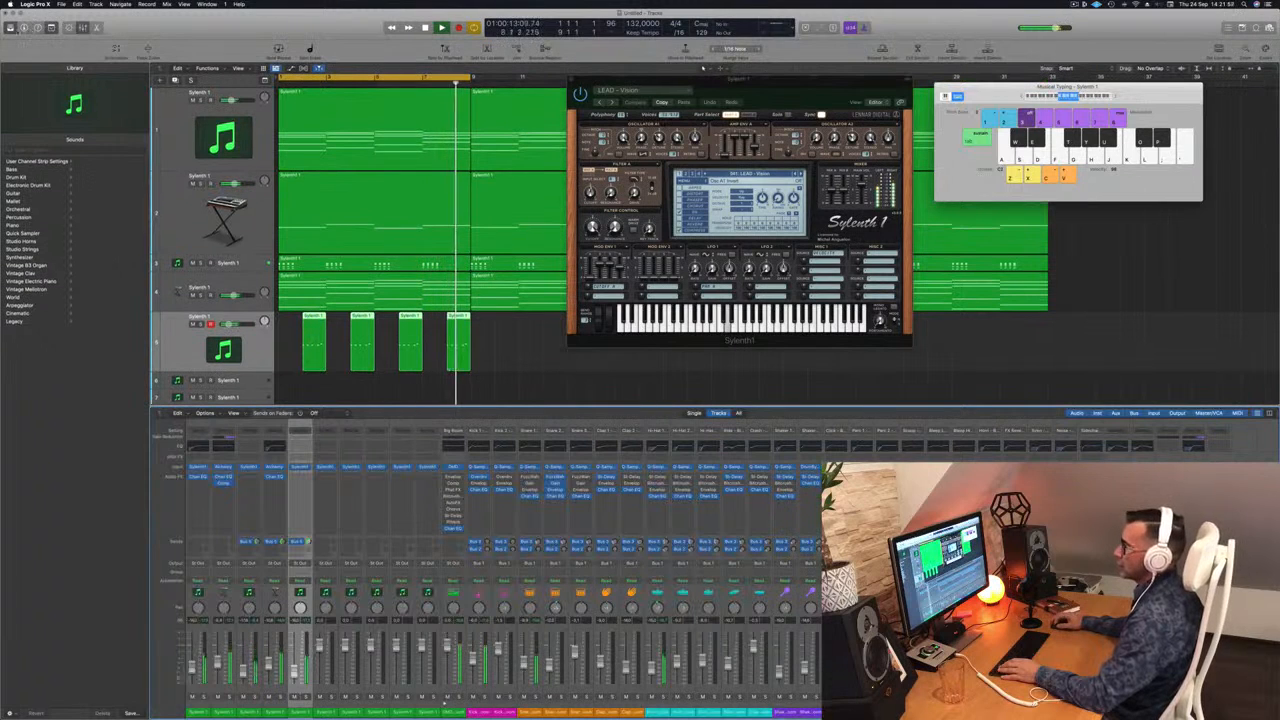
left_click(24, 28)
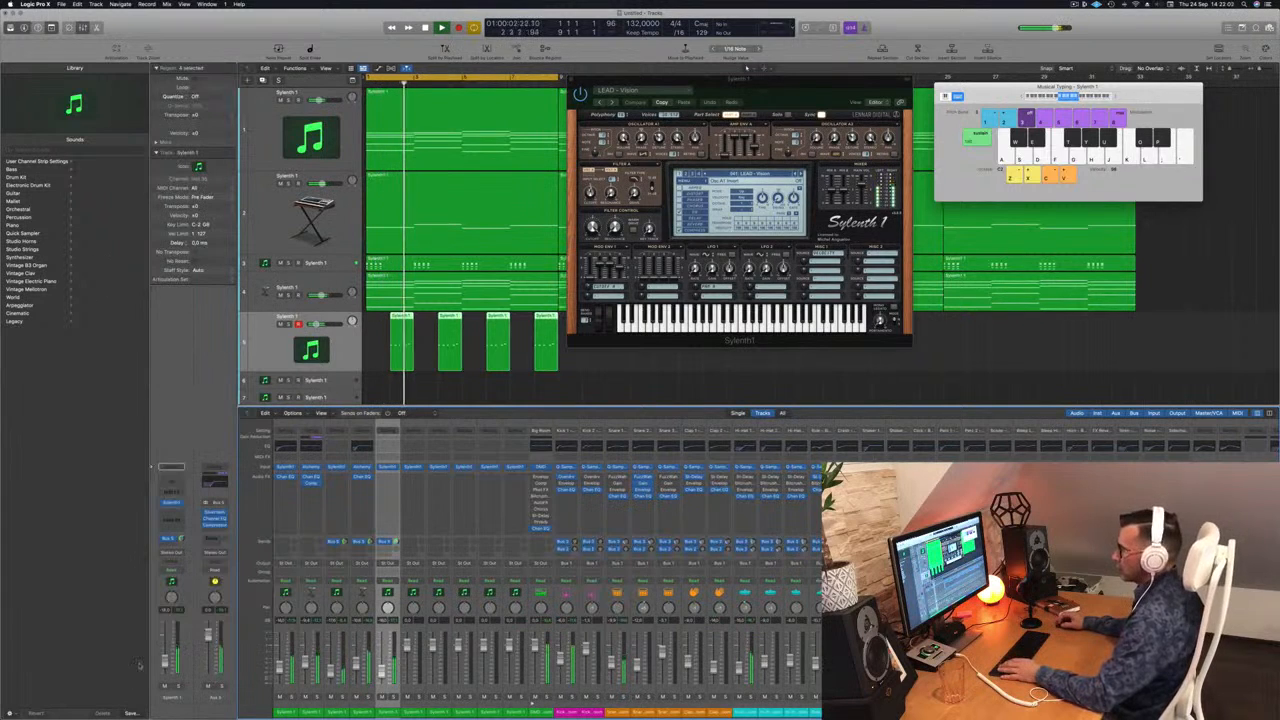
Step: Insert a Compressor on the fifth track, set its side chain to the Kick 1 – Big Room instrument and close the plug-in
key("space")
key("space")
left_click(278, 341)
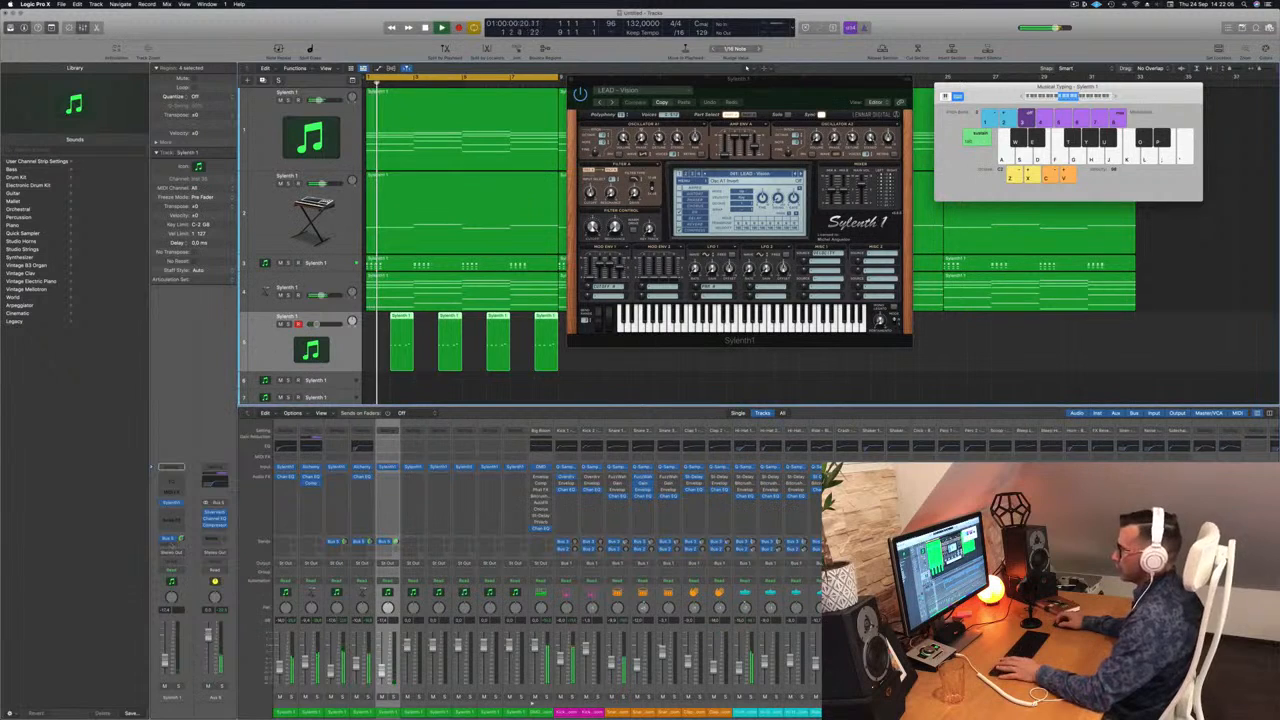
left_click(172, 512)
left_click(239, 530)
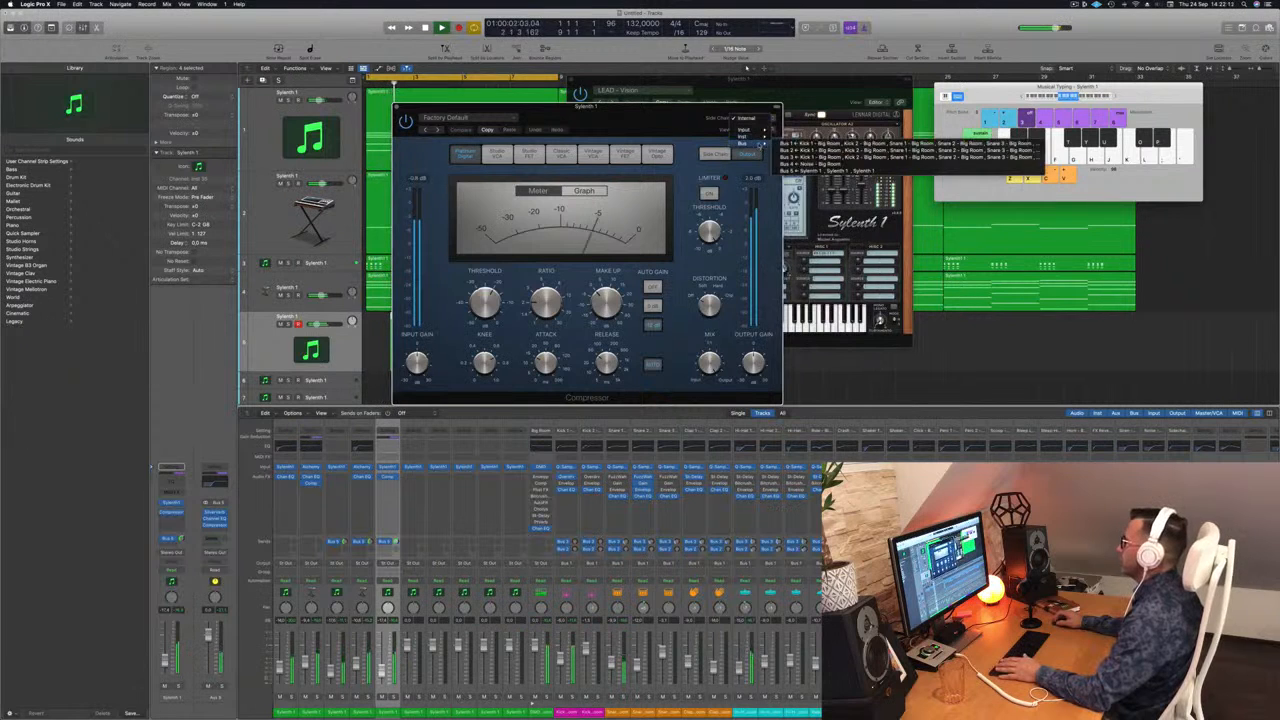
mouse_move(757, 136)
left_click(817, 192)
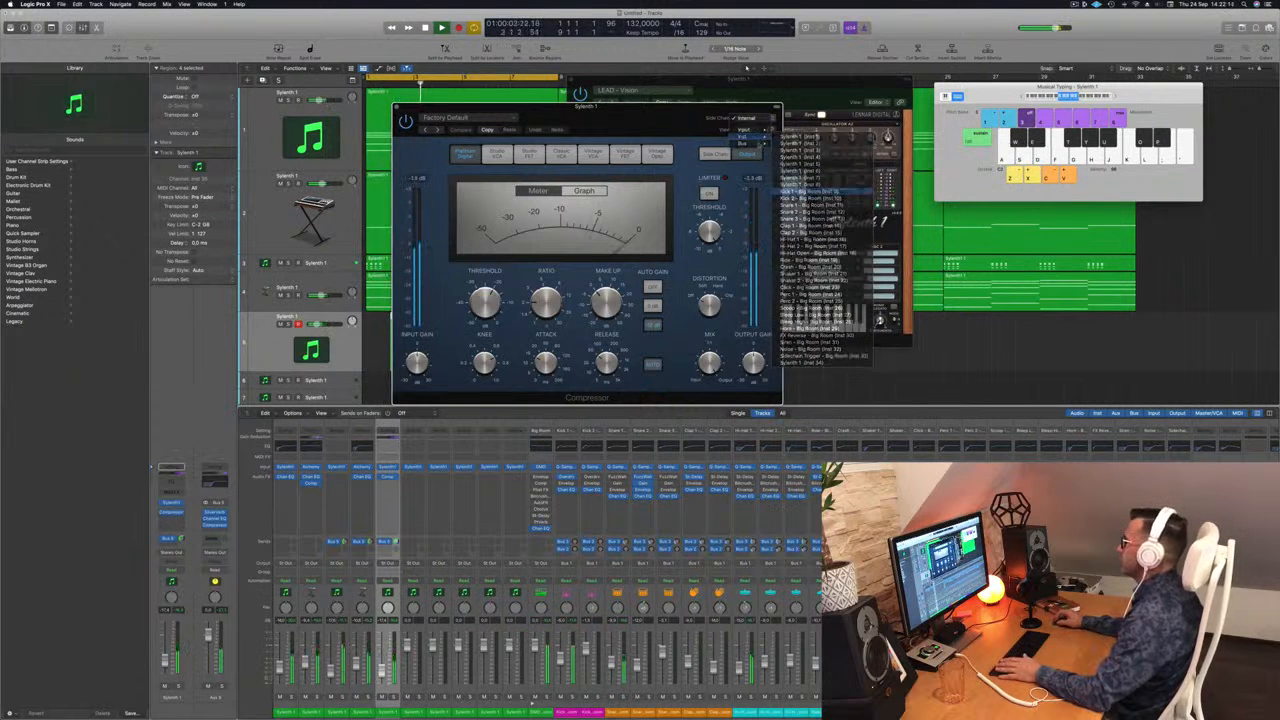
left_click_drag(665, 107, 765, 158)
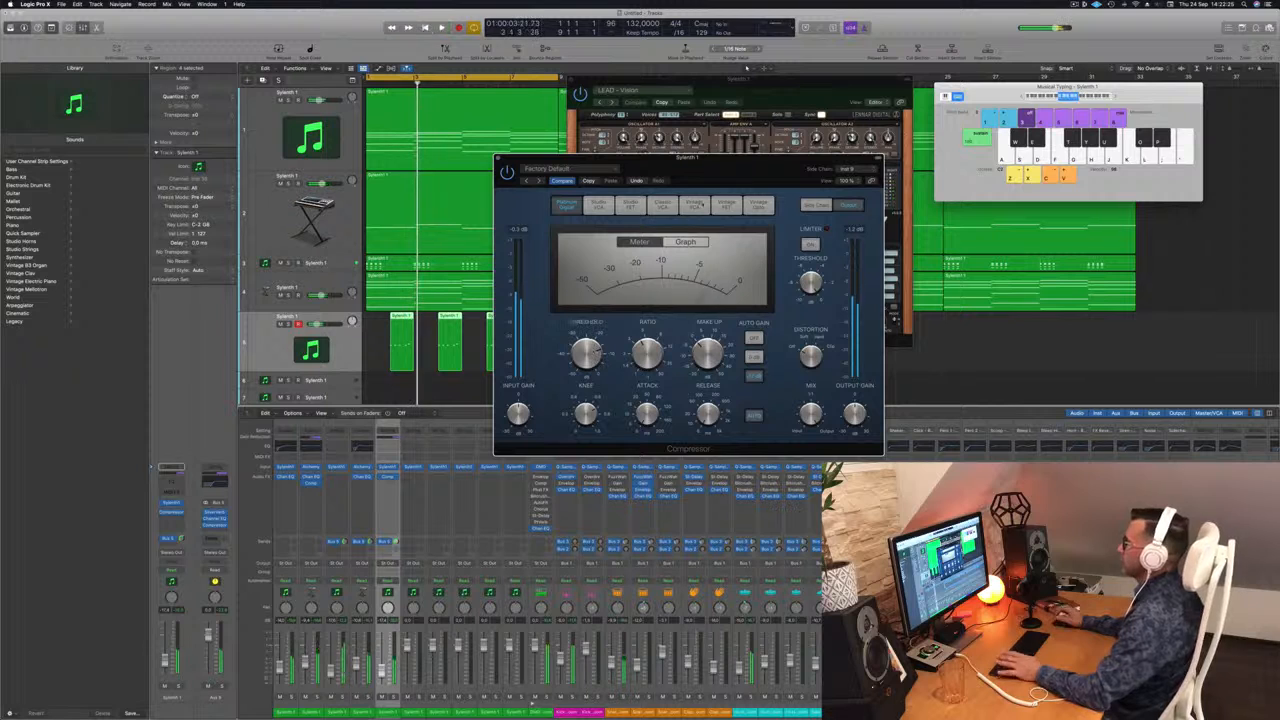
left_click_drag(499, 157, 477, 160)
left_click(477, 161)
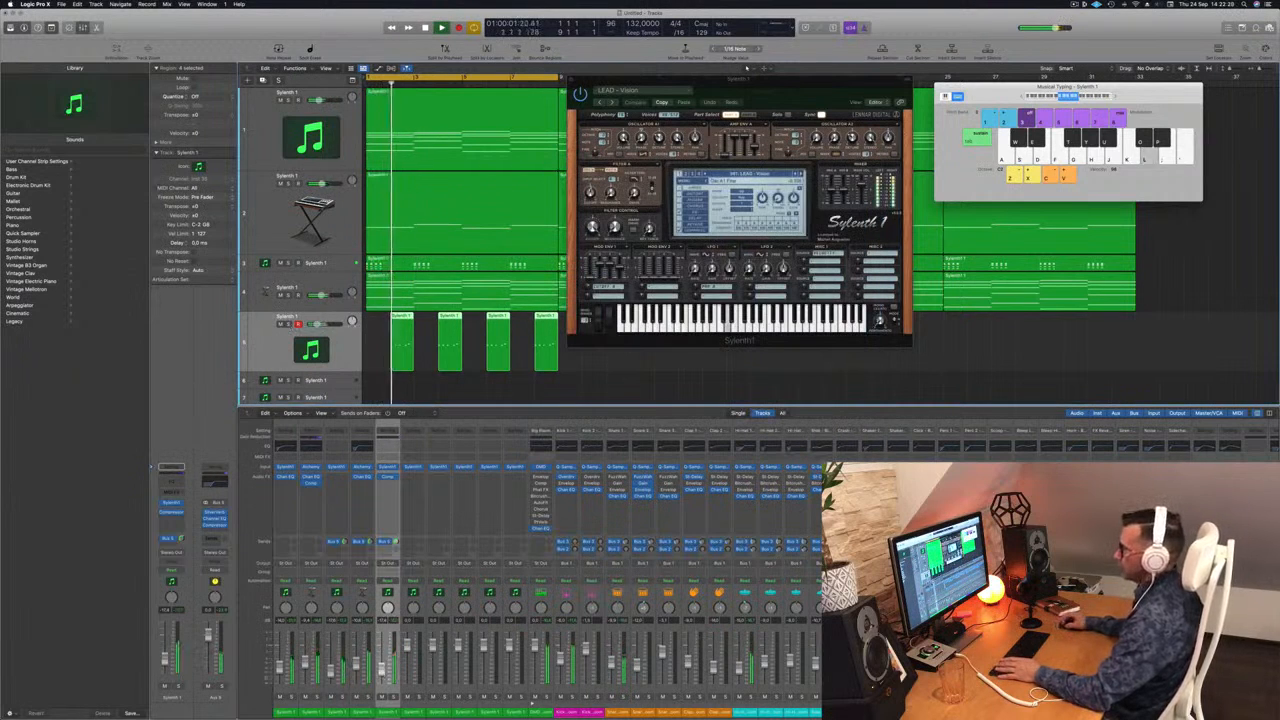
Step: Copy the fifth track's four lead regions repeatedly to fill 32 bars and extend the cycle range to the arrangement's end
left_click_drag(775, 80, 1104, 115)
key("super+Left")
key("super+Left")
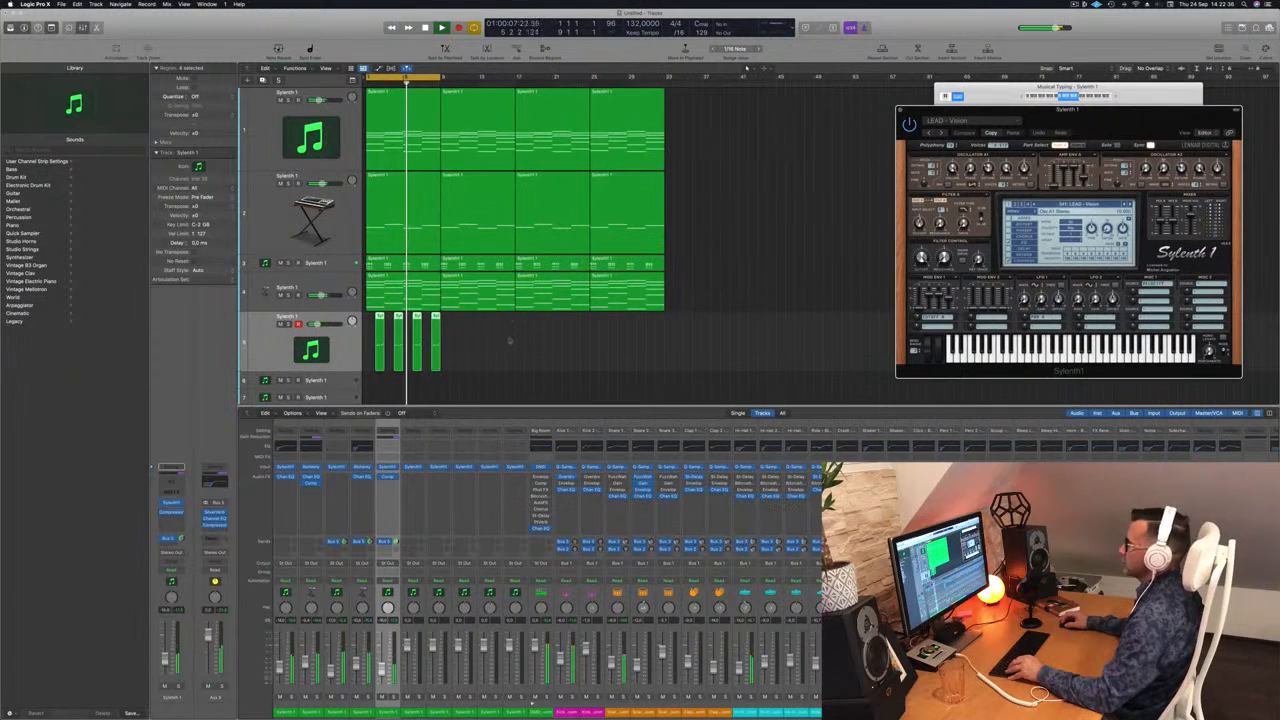
left_click_drag(378, 316, 454, 322)
left_click_drag(546, 325, 521, 335)
left_click_drag(440, 77, 664, 77)
left_click_drag(1107, 118, 793, 91)
Step: Restart playback and duplicate the fifth track with its Sylenth1, Compressor and Bus 5 send settings
key("space")
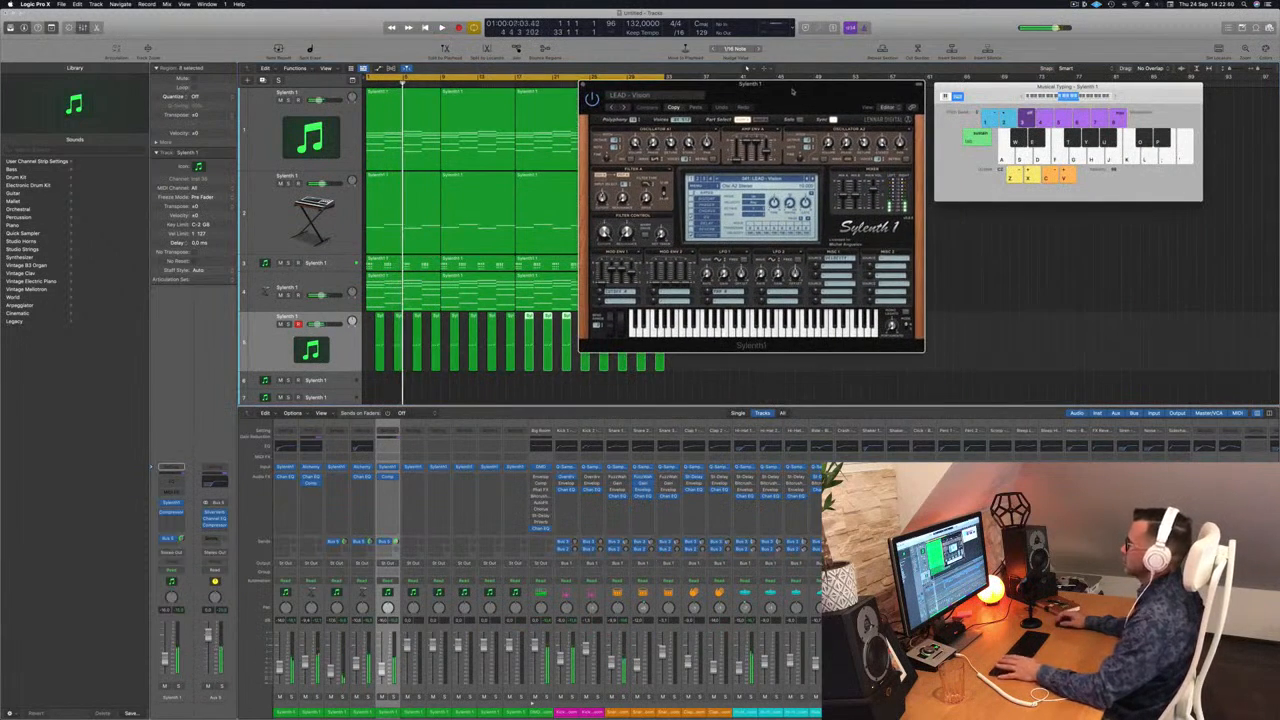
key("space")
left_click(272, 340)
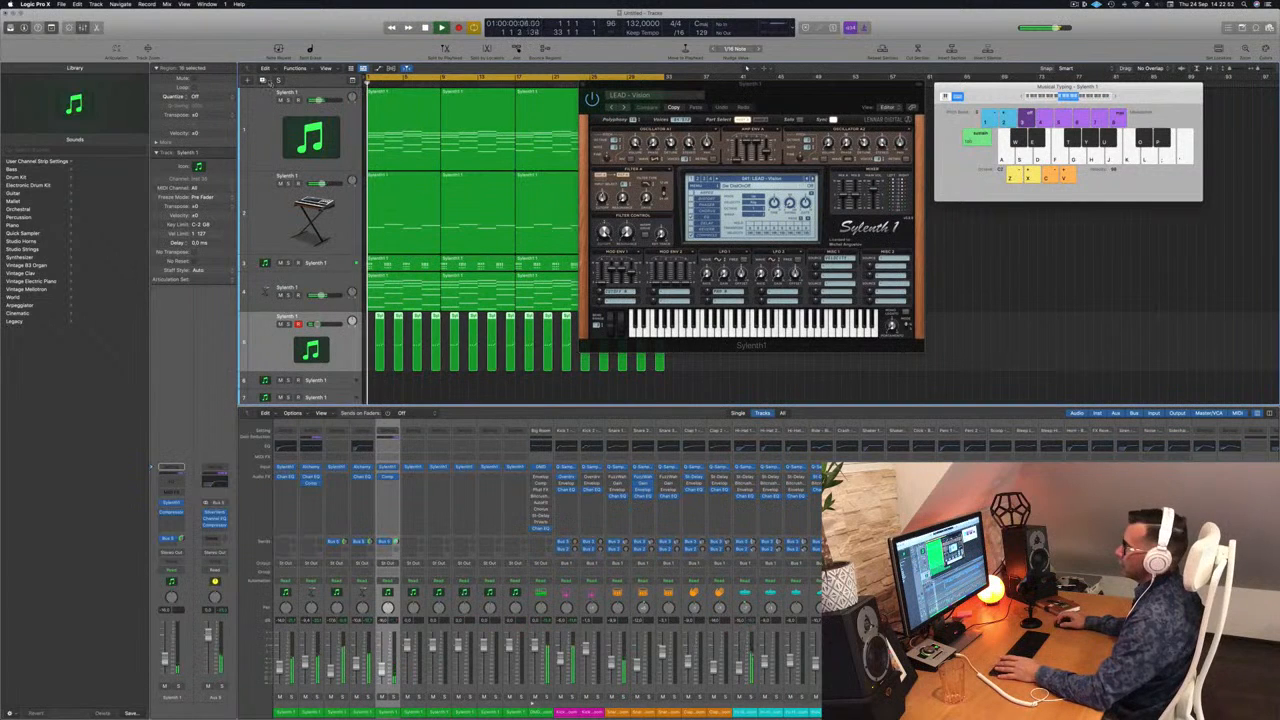
key("Down")
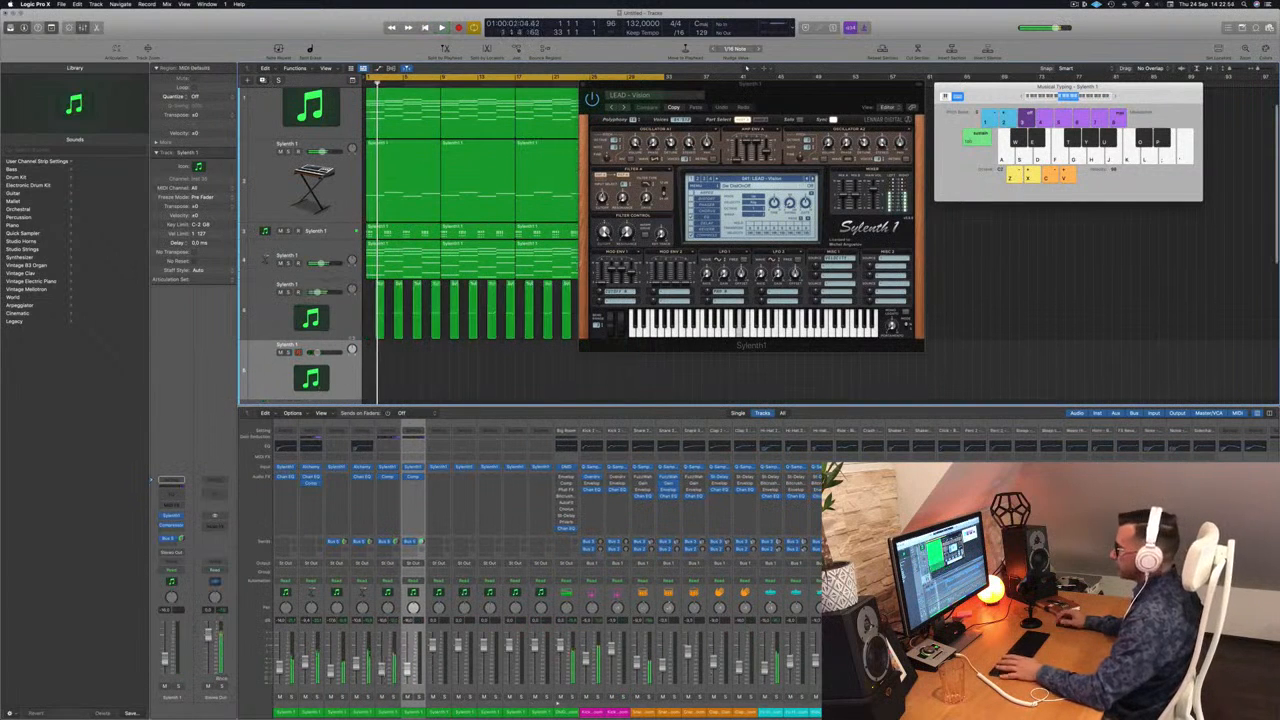
Step: Move the Sylenth1 window aside and copy the fifth track's lead regions onto the muted duplicate track below
left_click_drag(700, 93, 992, 93)
left_click_drag(669, 315, 379, 367)
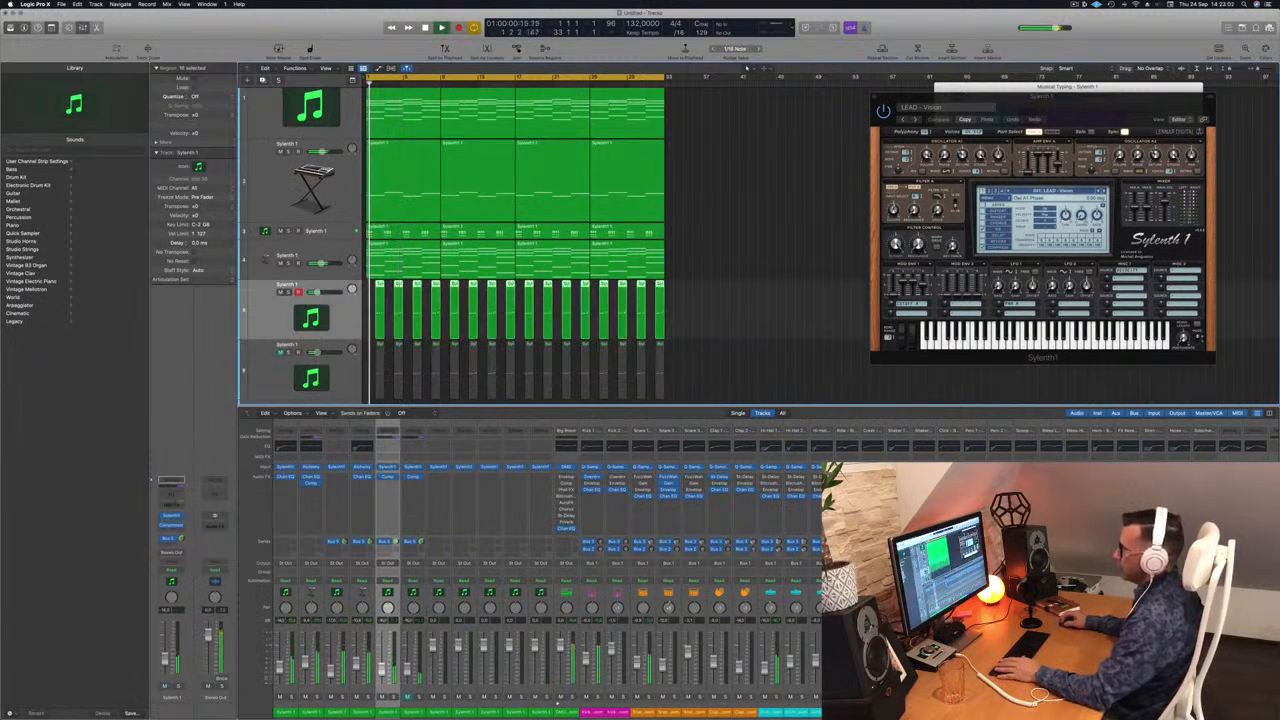
key("super+k")
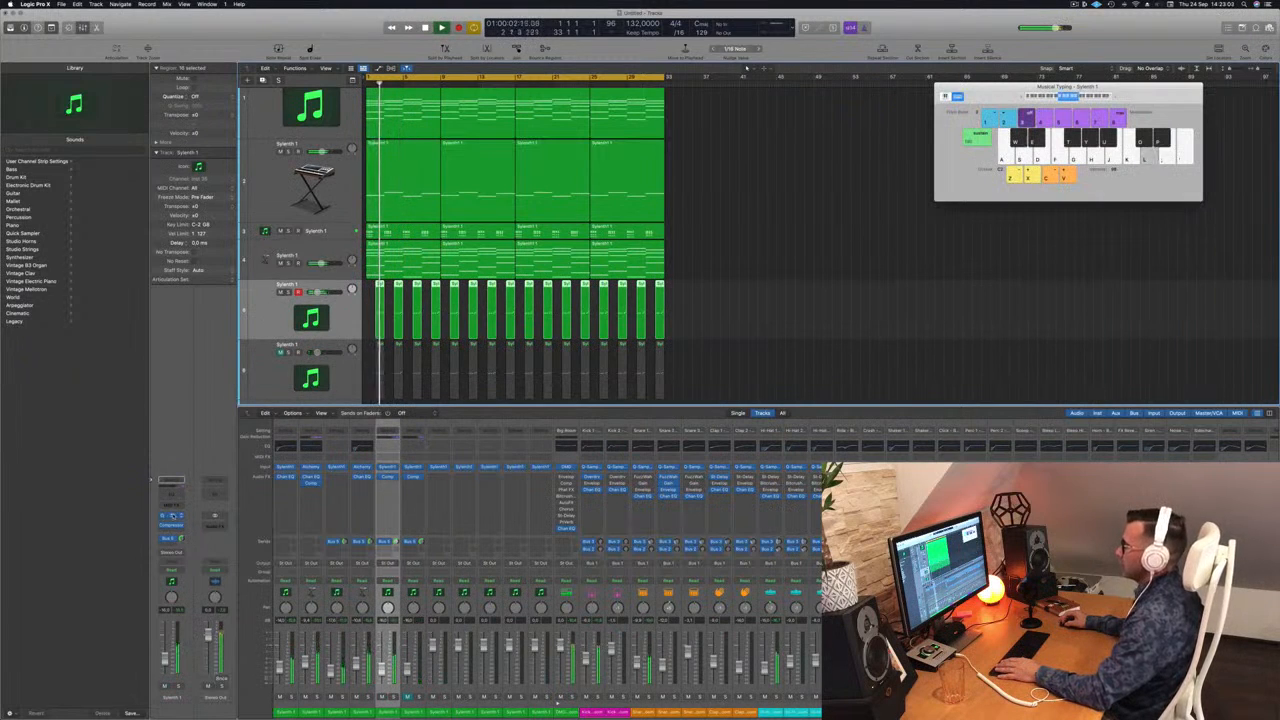
Step: Open the fifth track's Sylenth1 and load another LEAD preset during playback
left_click(173, 516)
key("space")
left_click_drag(1048, 111, 743, 93)
left_click(735, 173)
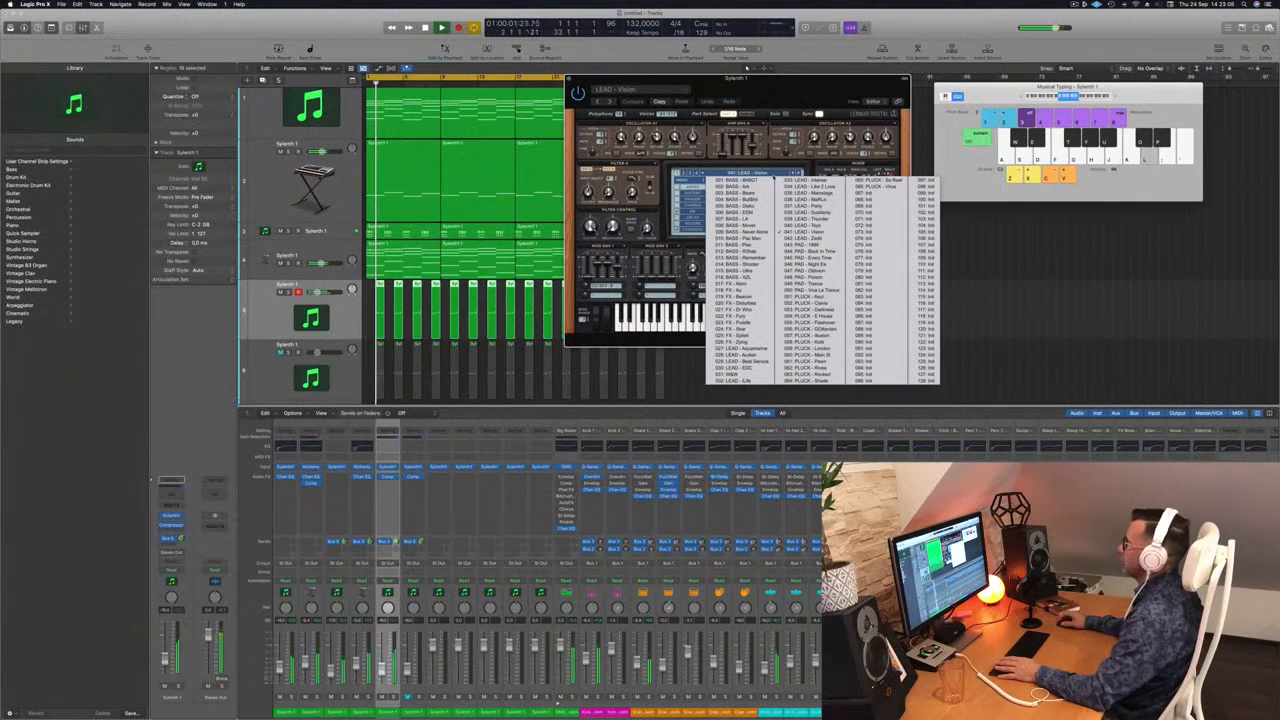
left_click(745, 352)
left_click_drag(800, 92, 738, 84)
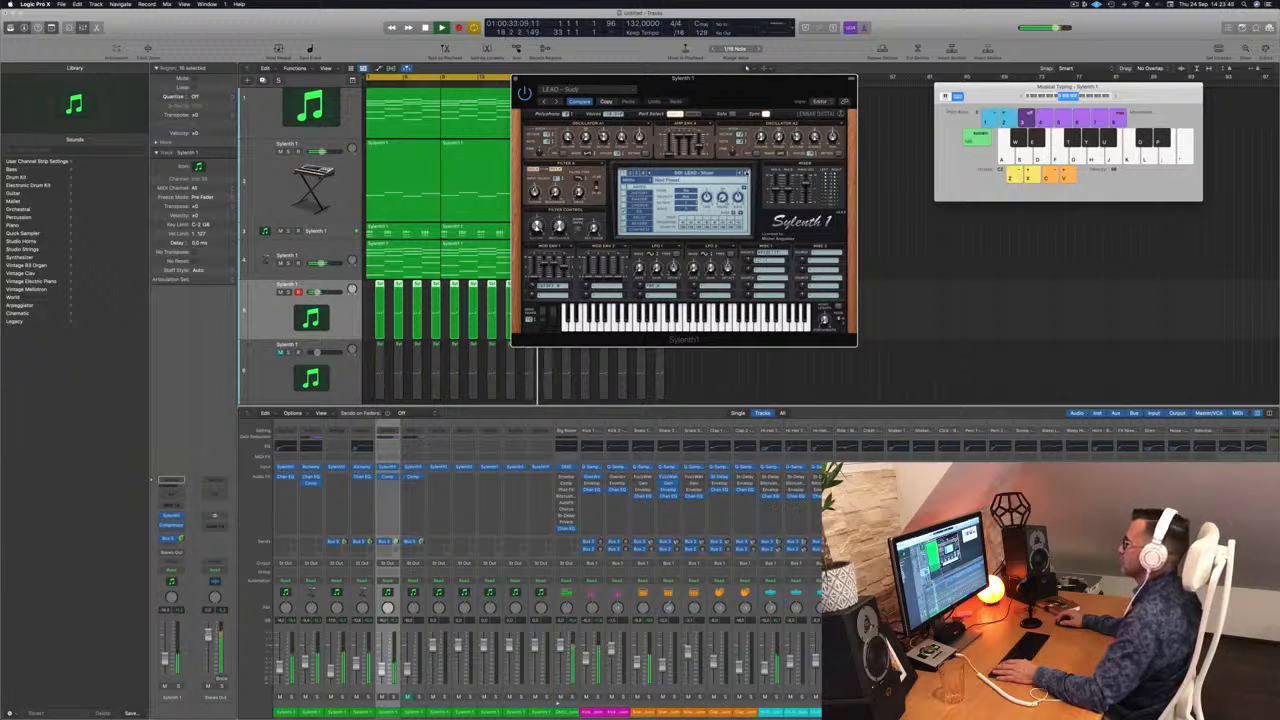
Step: Play test notes on the fifth track and switch its Sylenth1 to a PLUCK preset
key("l")
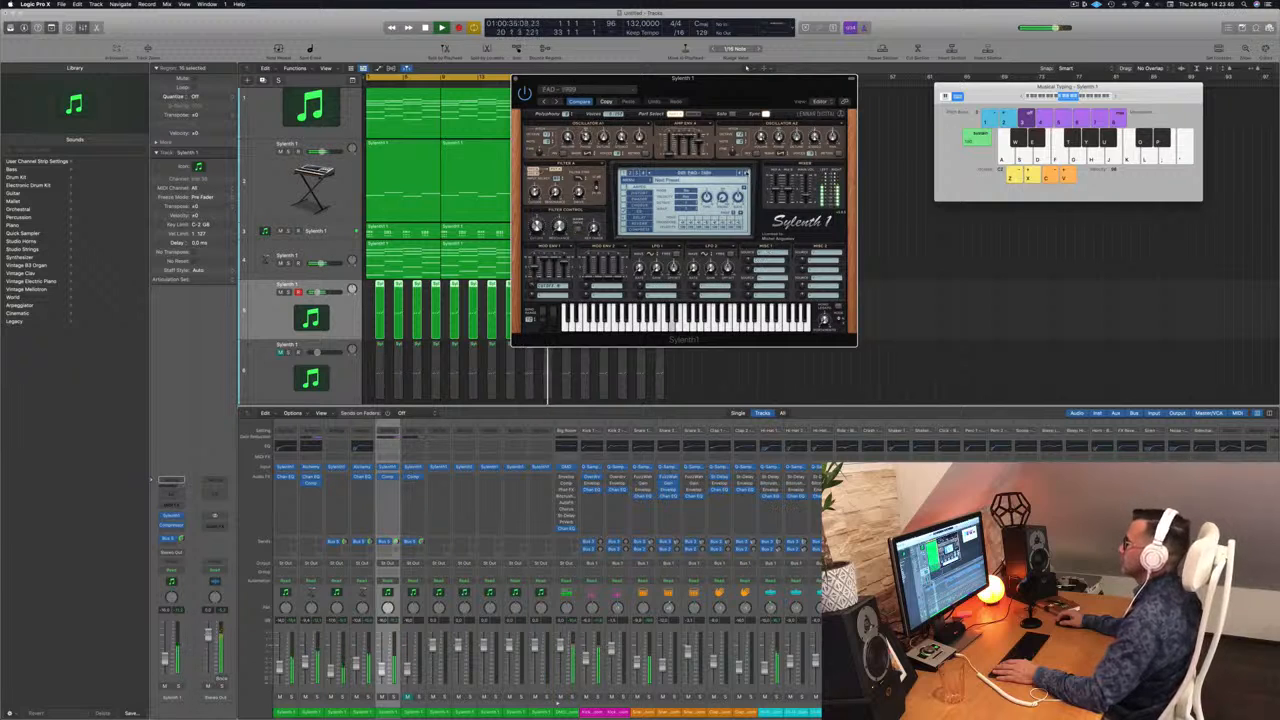
key("apostrophe")
left_click(701, 173)
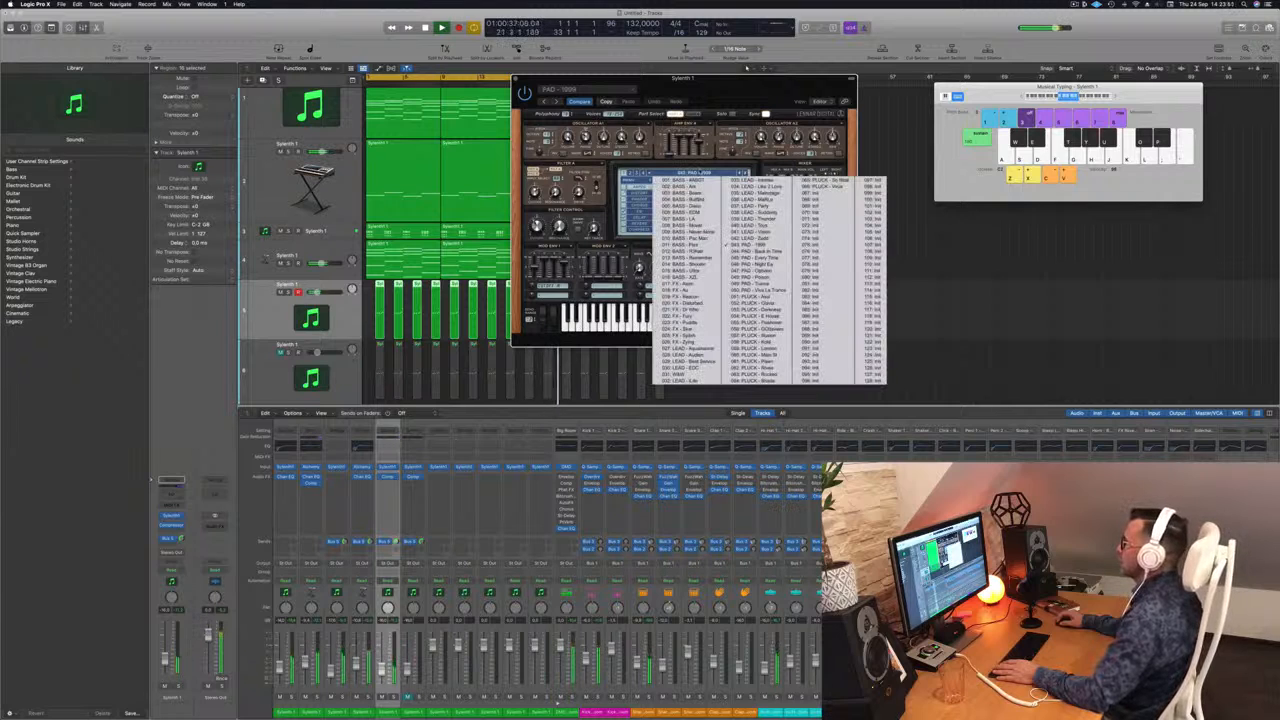
key("l")
key("apostrophe")
left_click(780, 301)
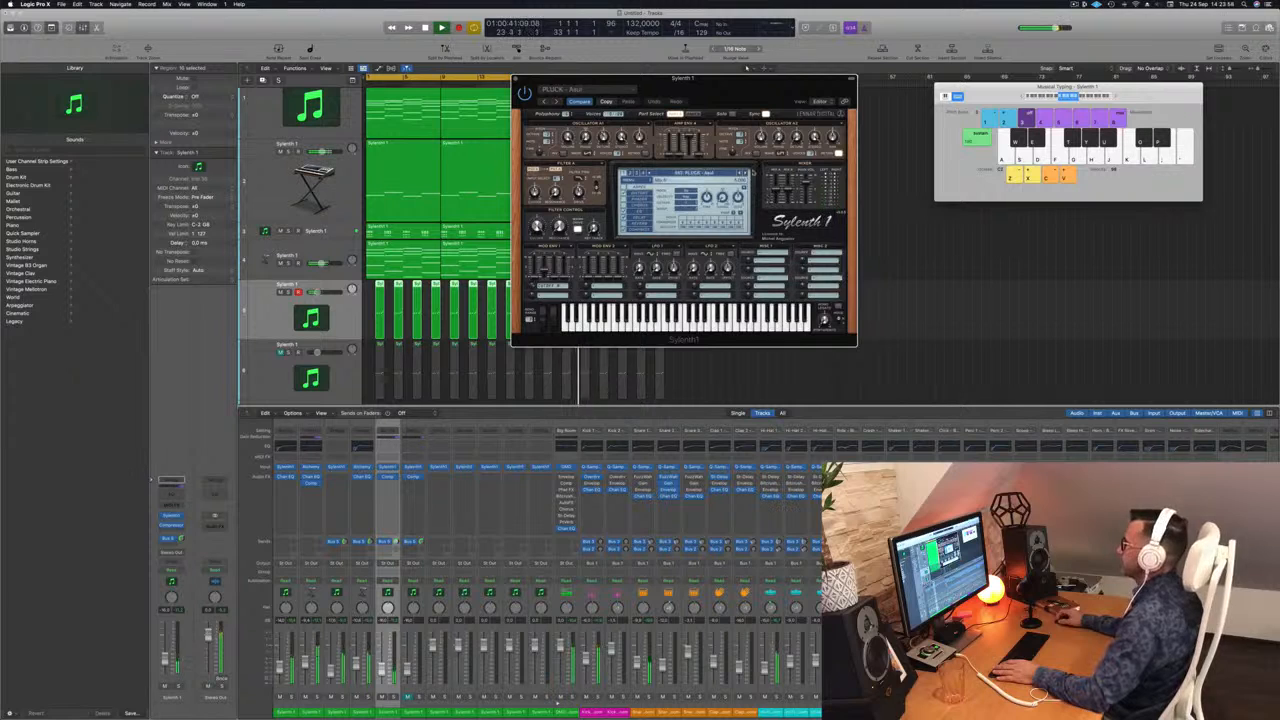
key("l")
key("apostrophe")
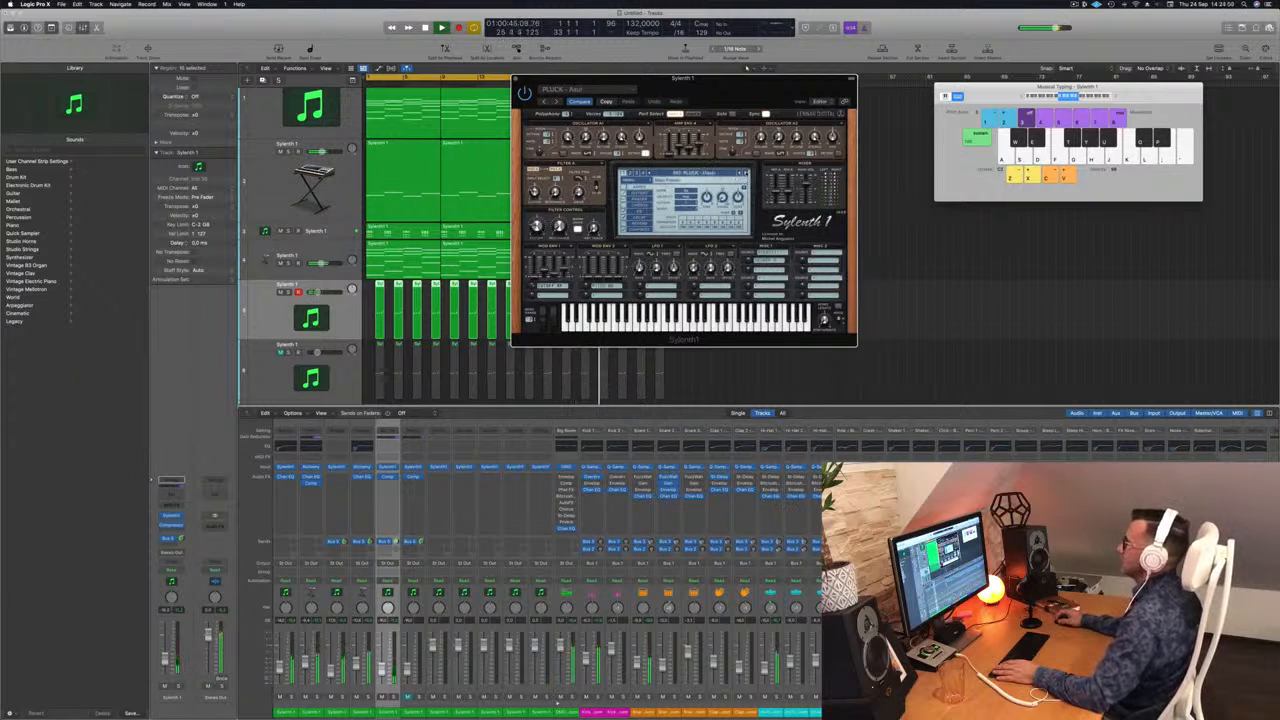
Step: Step through the following PLUCK presets while playing test notes, and close the Sylenth1 window
left_click(746, 174)
left_click(746, 174)
left_click(746, 174)
key("apostrophe")
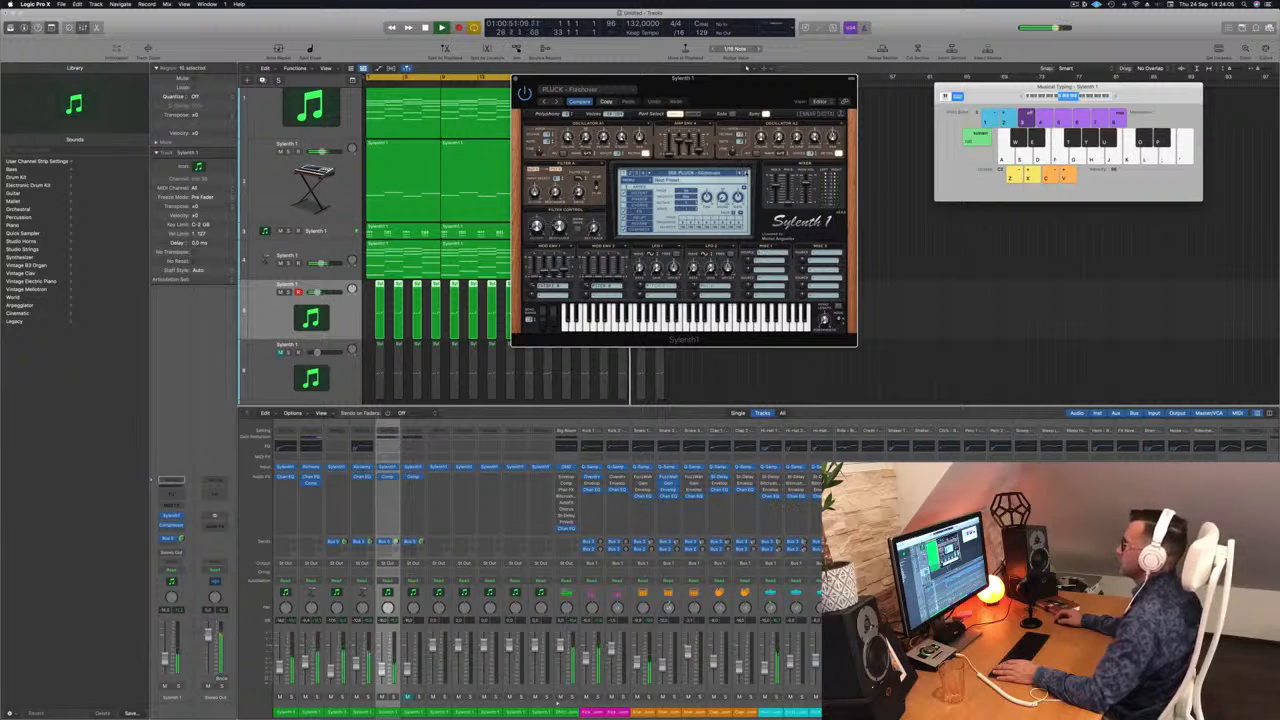
left_click(746, 174)
key("l")
left_click(746, 174)
key("apostrophe")
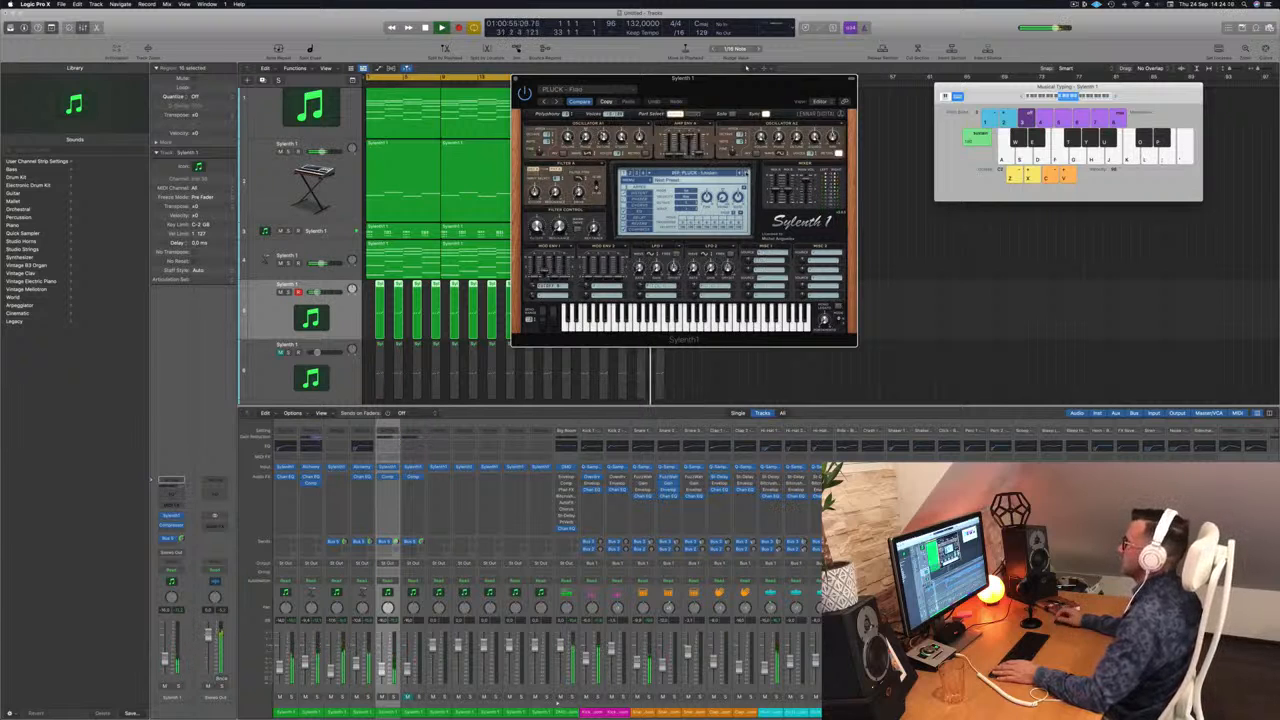
key("l")
key("apostrophe")
left_click(746, 174)
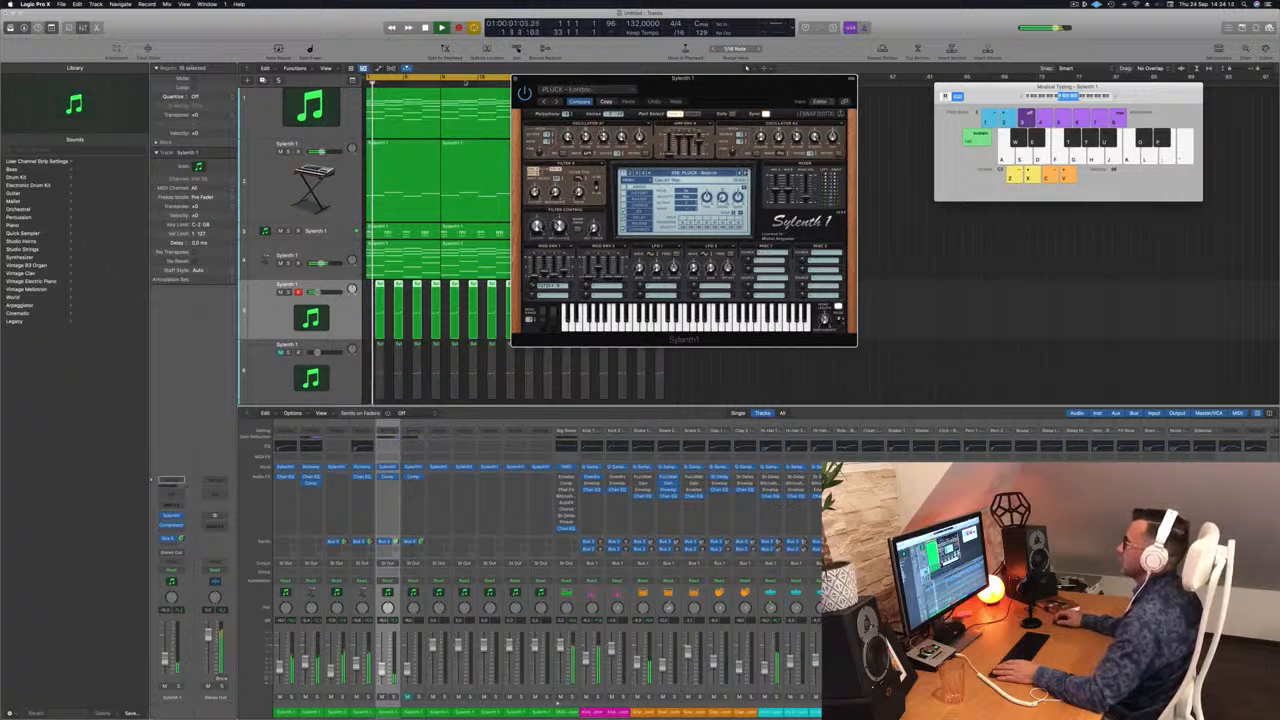
left_click(515, 78)
key("space")
Step: Unmute the sixth track and delete all the lead regions copied onto it
left_click_drag(269, 366, 286, 299)
left_click(281, 292)
key("space")
left_click_drag(723, 361, 374, 363)
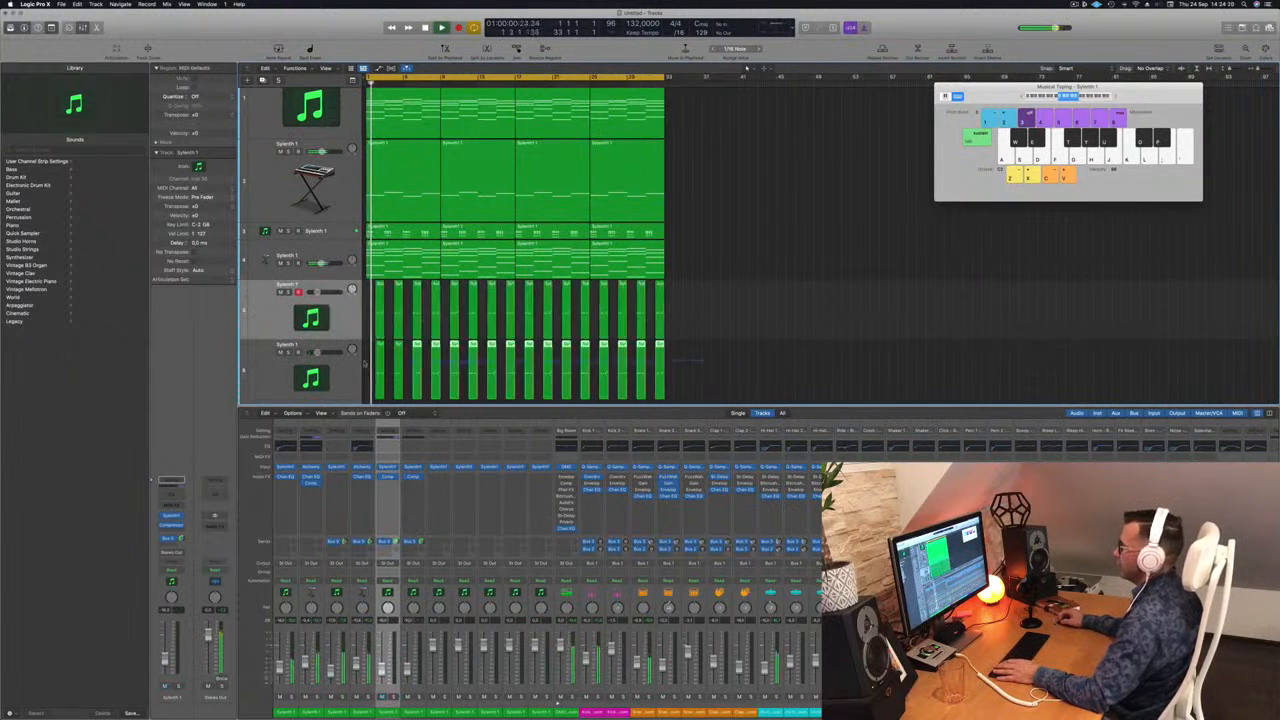
key("Delete")
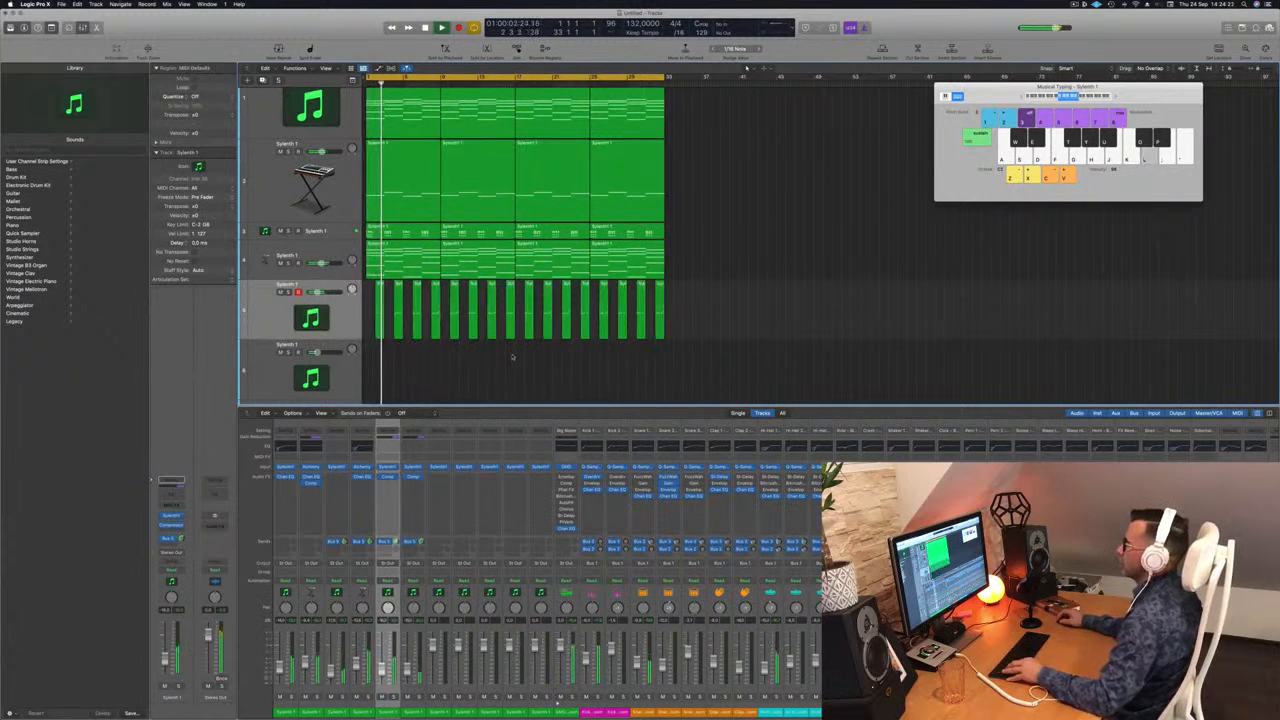
Step: Play the arrangement from the start and listen to how the fifth track's lead sits with the other layers
scroll(488, 371, "up", 2)
scroll(499, 370, "down", 4)
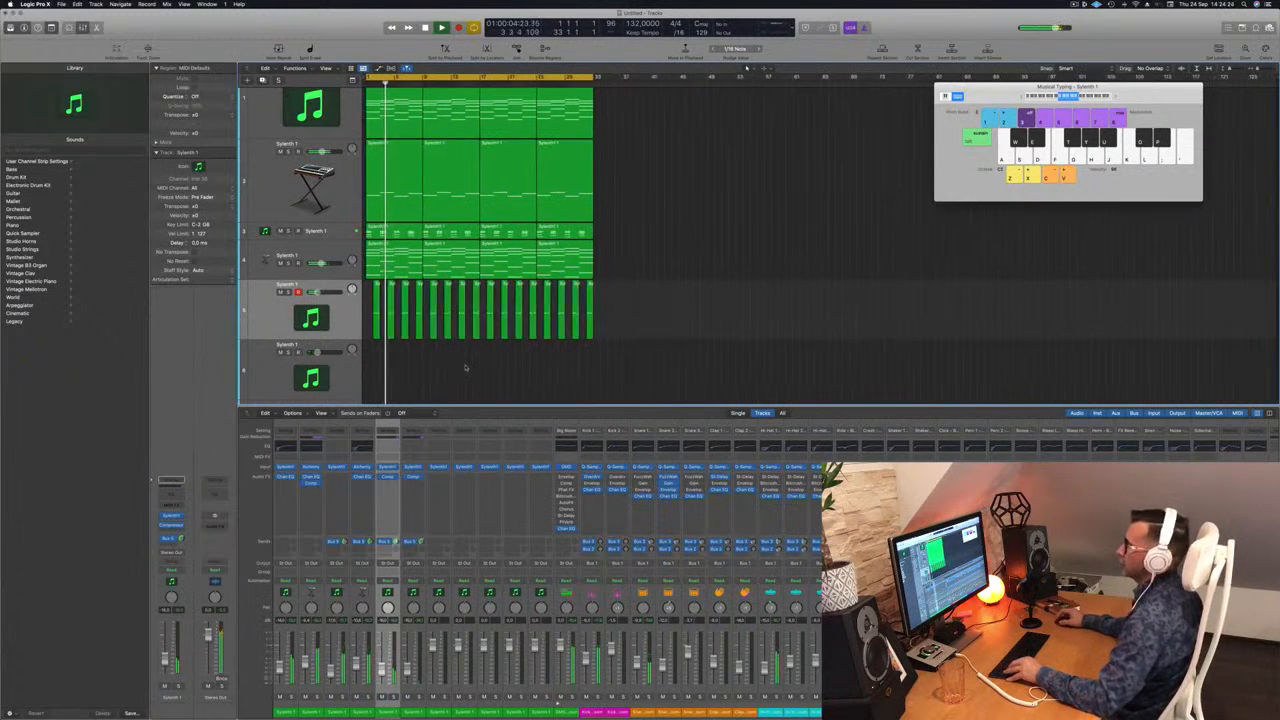
scroll(463, 370, "up", 2)
scroll(486, 366, "down", 2)
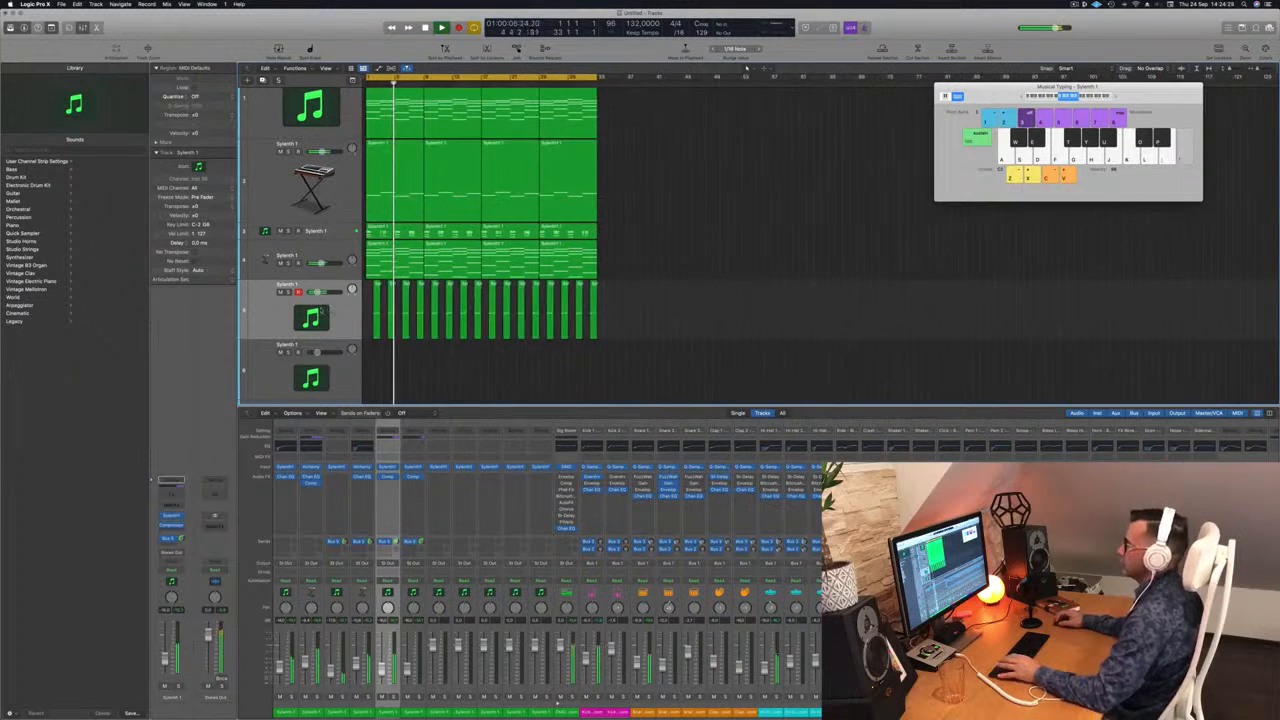
left_click(268, 313)
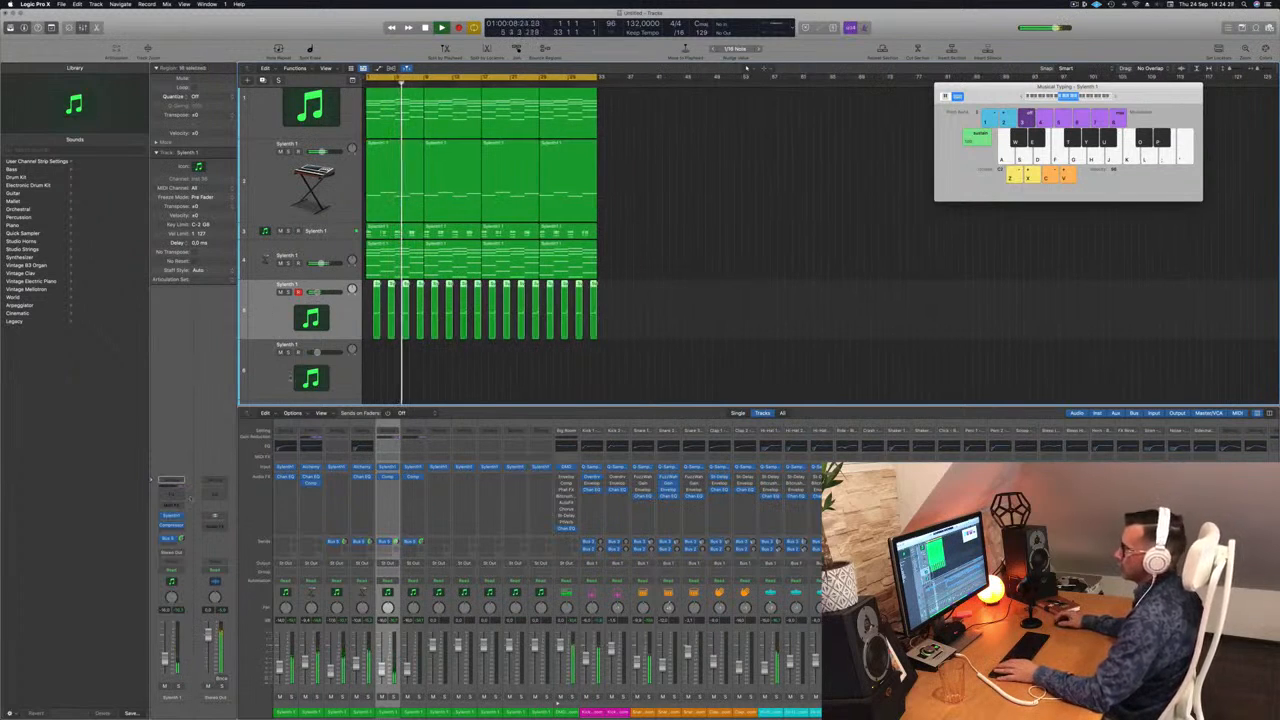
scroll(654, 240, "up", 1)
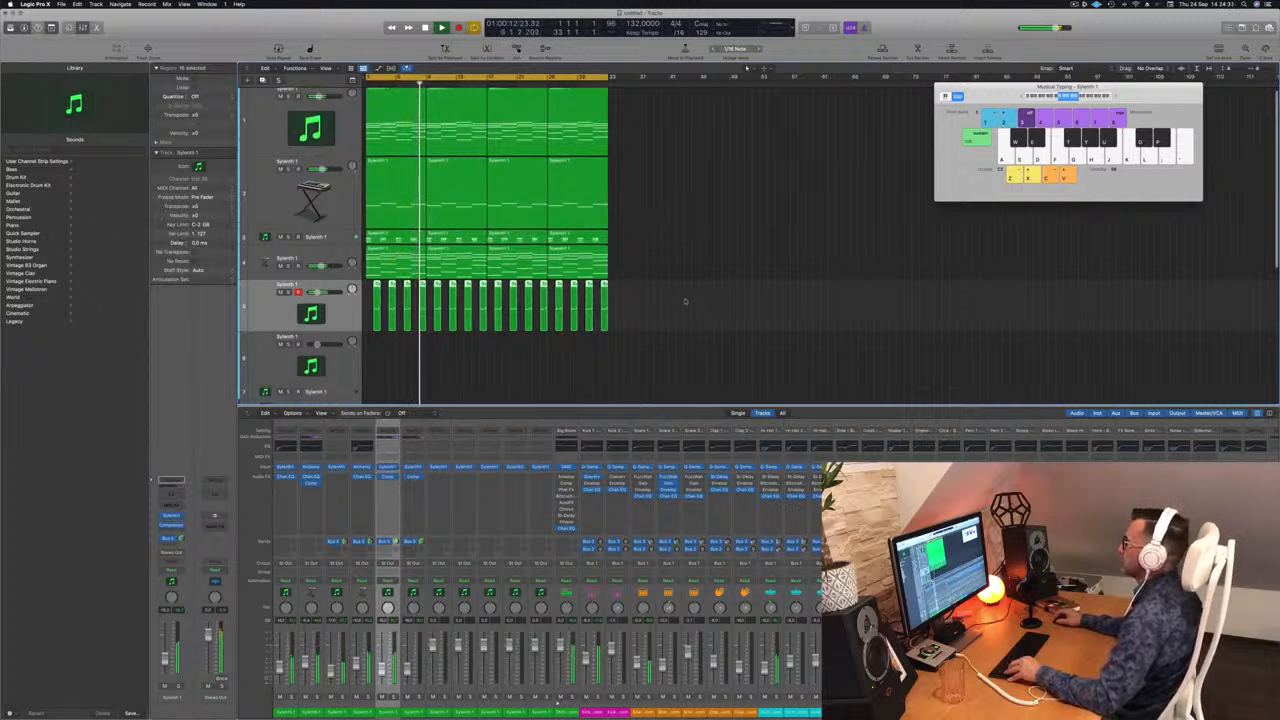
key("space")
key("Return")
scroll(677, 274, "up", 2)
scroll(681, 275, "down", 3)
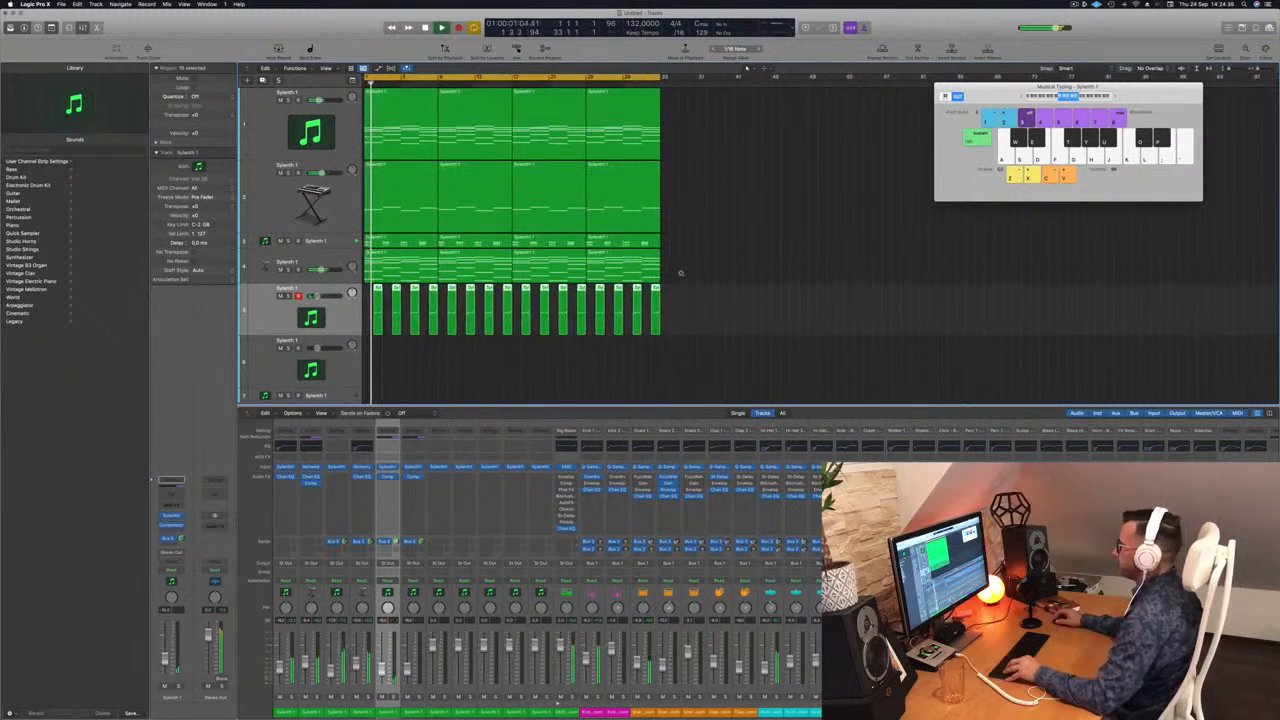
scroll(677, 272, "up", 1)
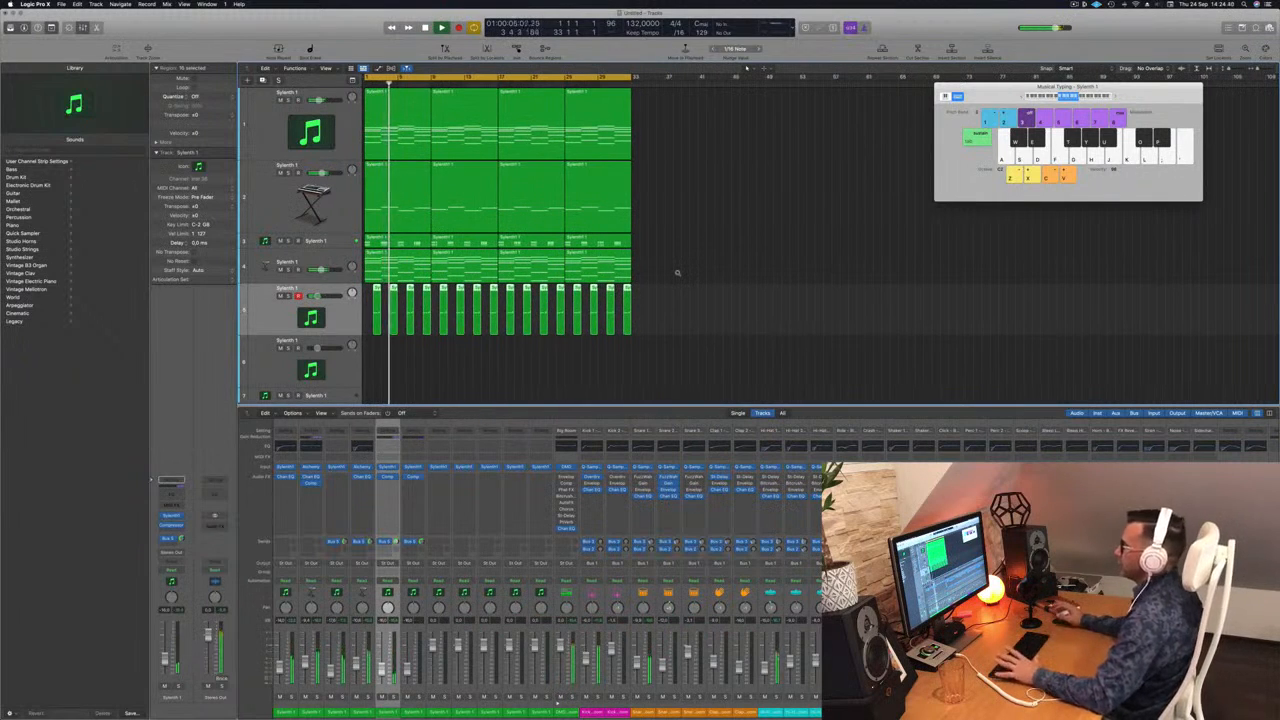
left_click(687, 246)
scroll(687, 250, "down", 1)
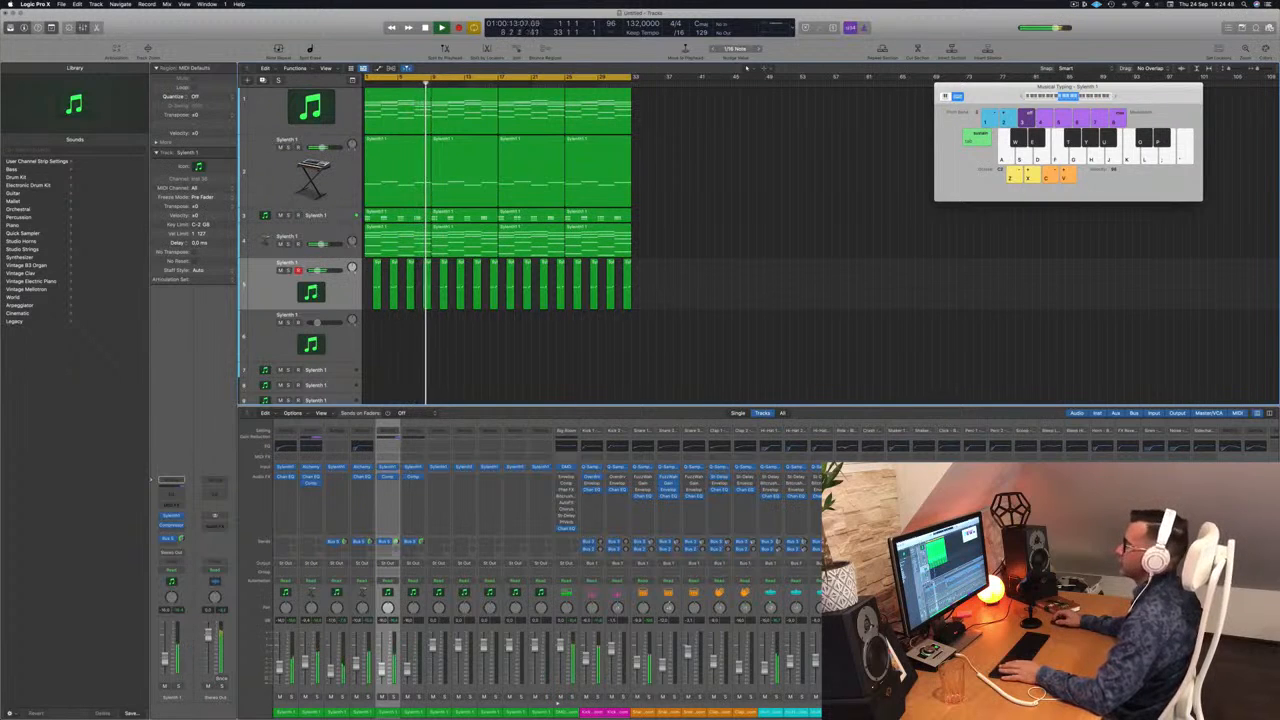
Step: Inspect the LEAD - Vision patch in the third track's Sylenth1, close the plug-in and stop playback
left_click(333, 217)
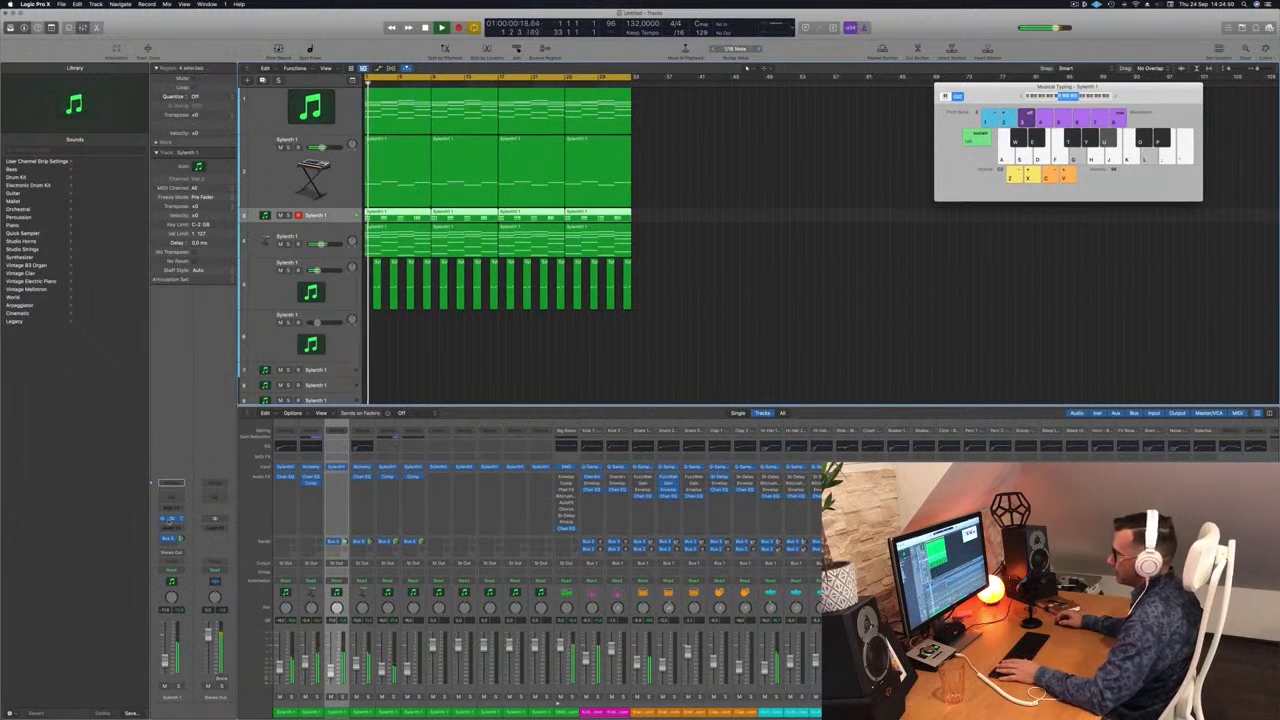
left_click(170, 520)
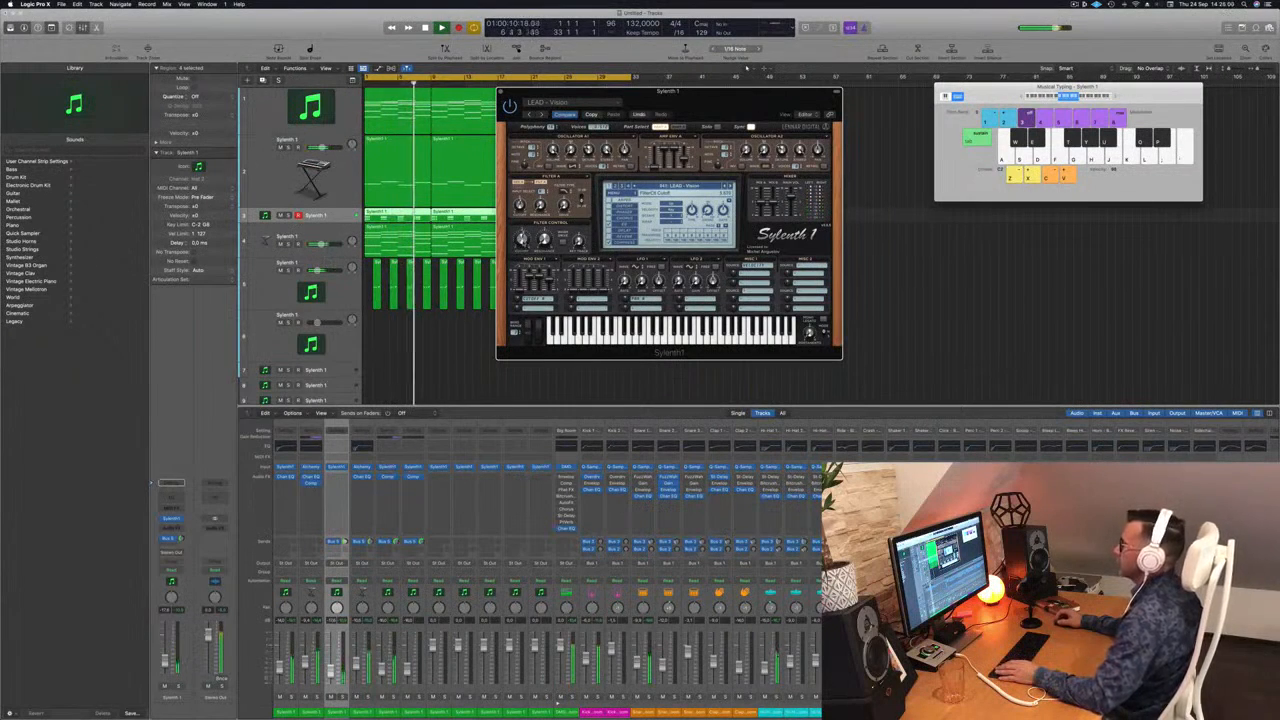
left_click_drag(542, 91, 440, 91)
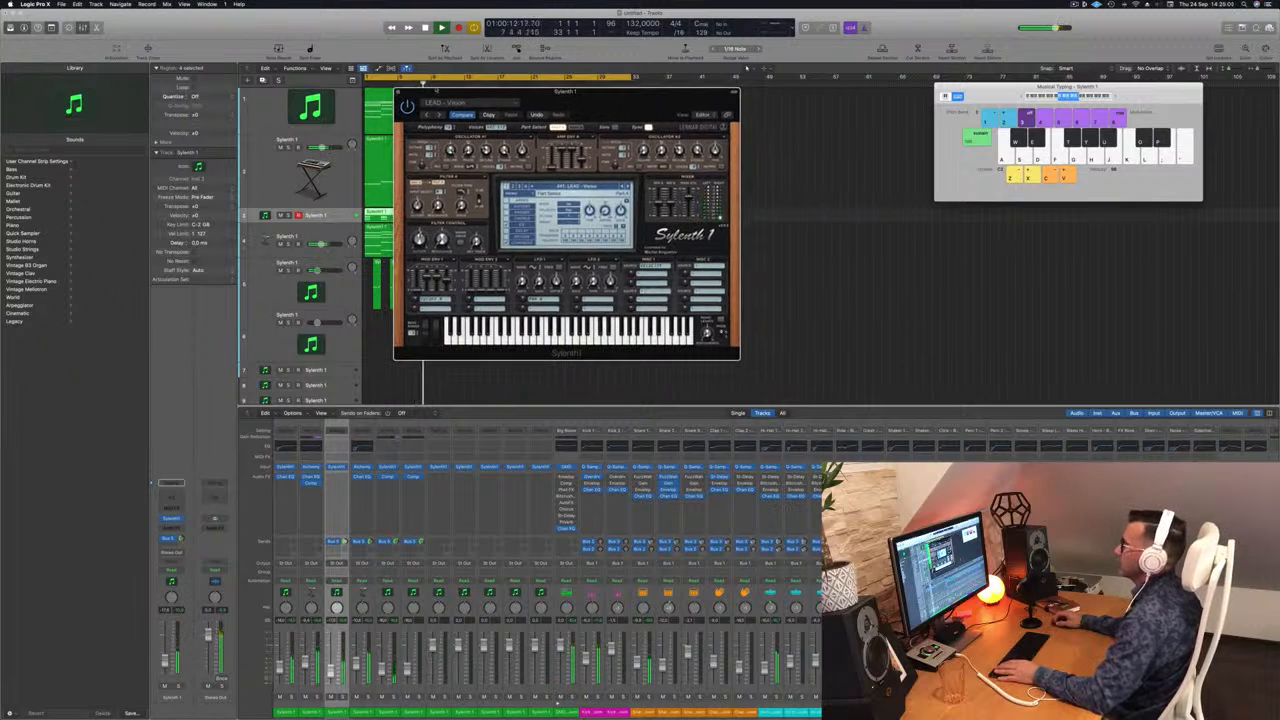
left_click(399, 92)
key("space")
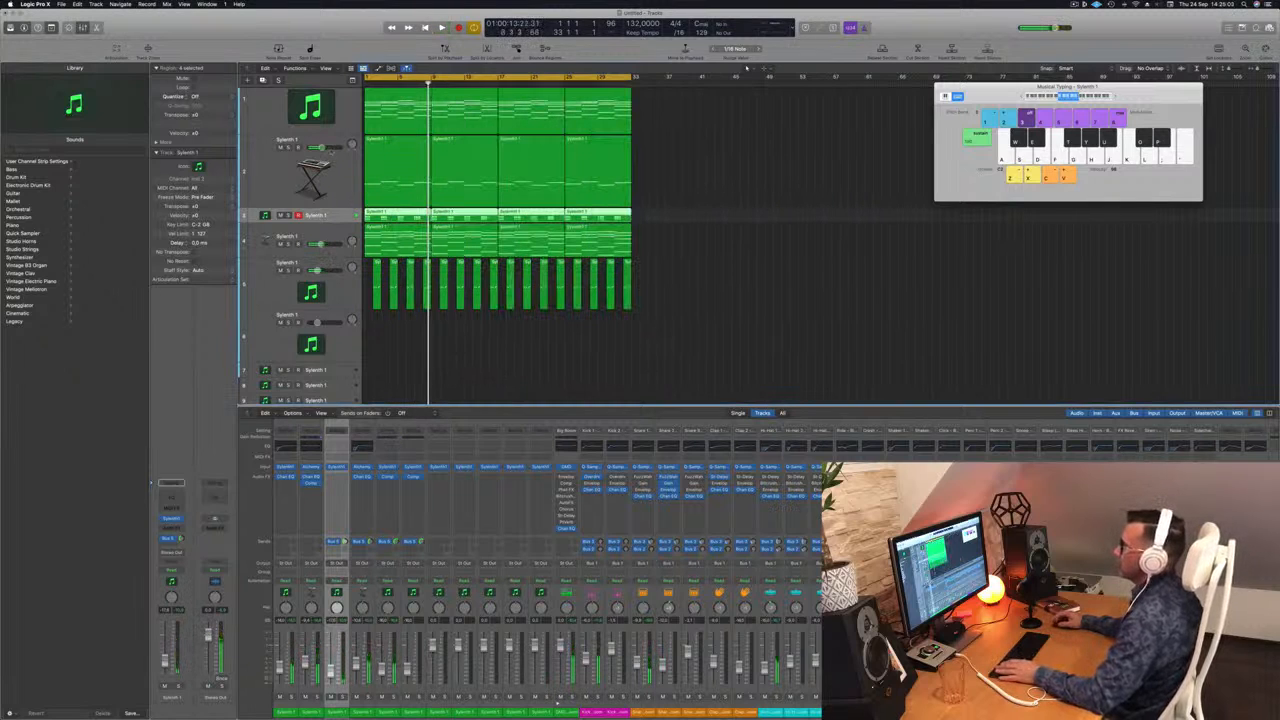
Step: Duplicate the third track and open a copy of the first track's opening chord region on it in the Piano Roll
key("super+d")
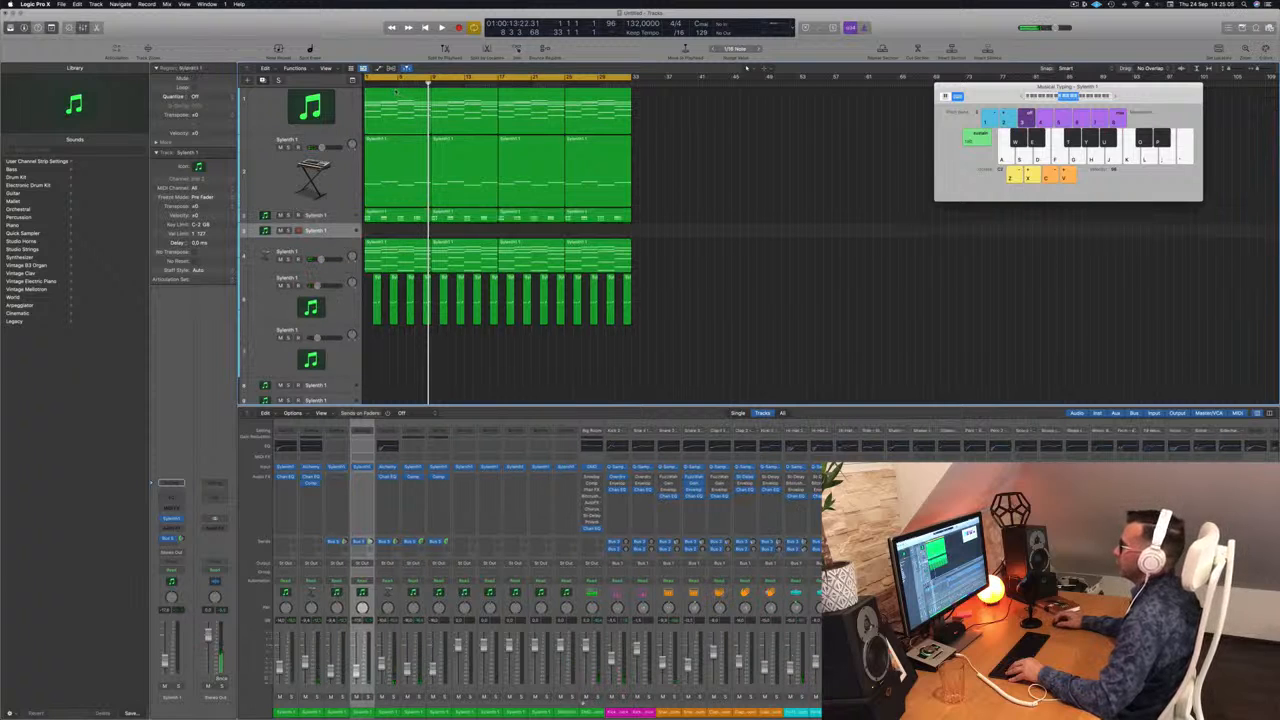
left_click_drag(396, 92, 396, 228)
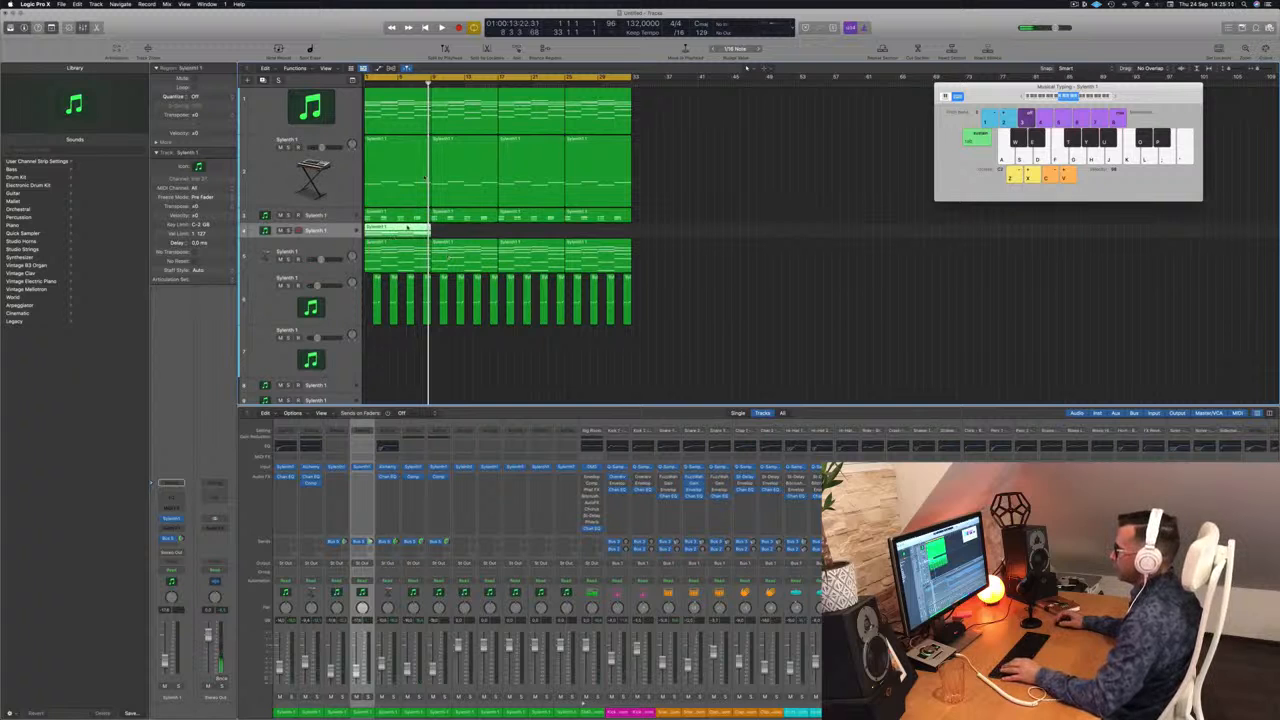
key("p")
scroll(557, 668, "down", 3)
scroll(478, 630, "down", 3)
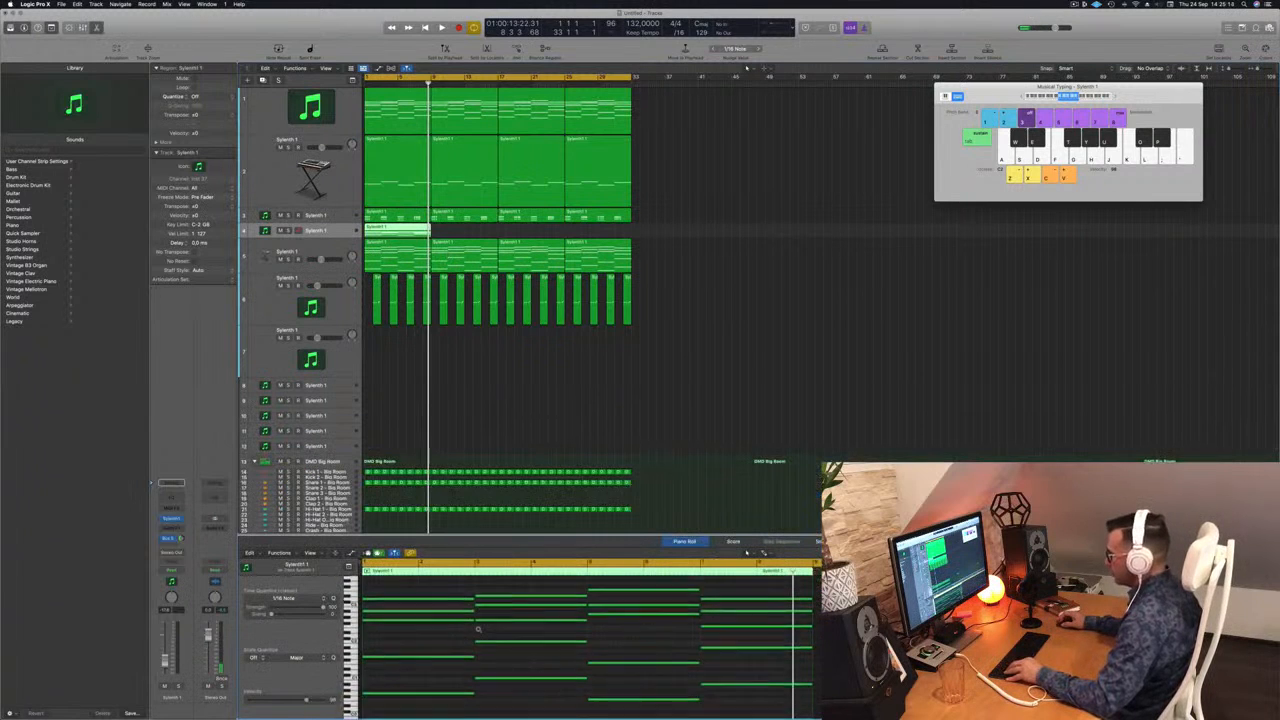
Step: Delete the upper chord notes in the copied region and shorten the four remaining lowest notes to short stabs
left_click_drag(443, 597, 762, 676)
key("Delete")
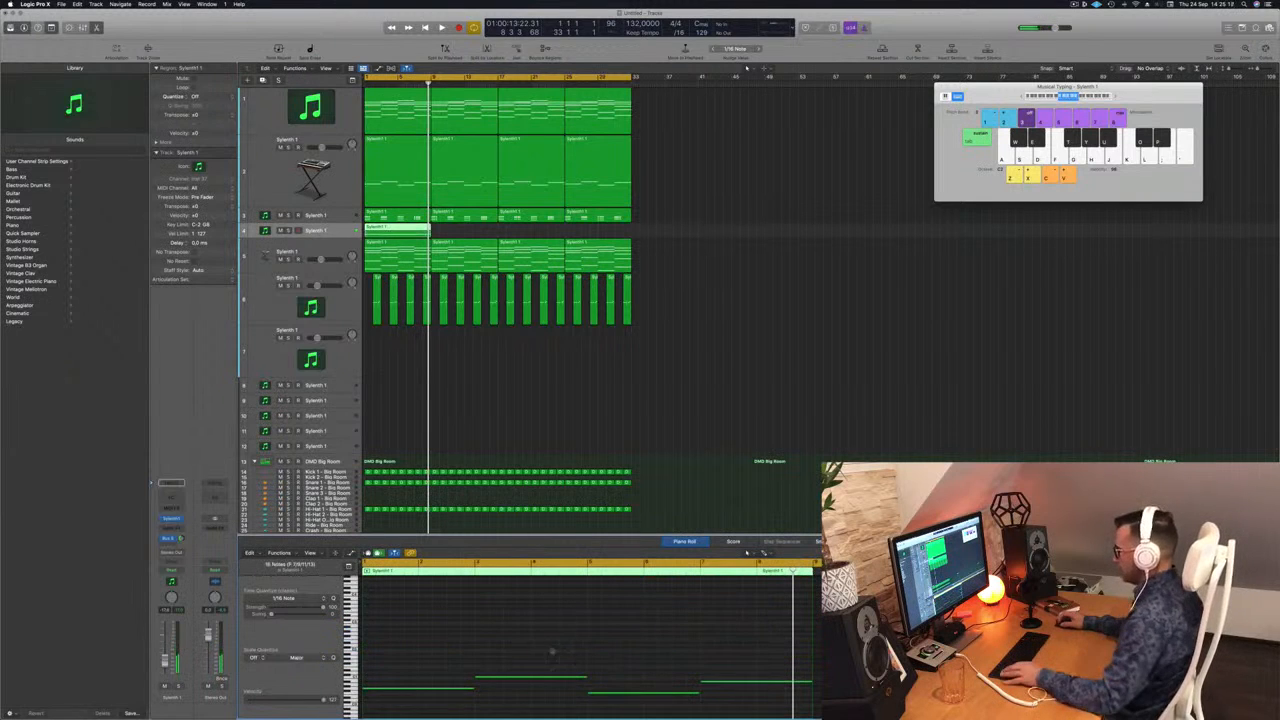
scroll(543, 683, "down", 3)
left_click_drag(812, 640, 708, 644)
key("space")
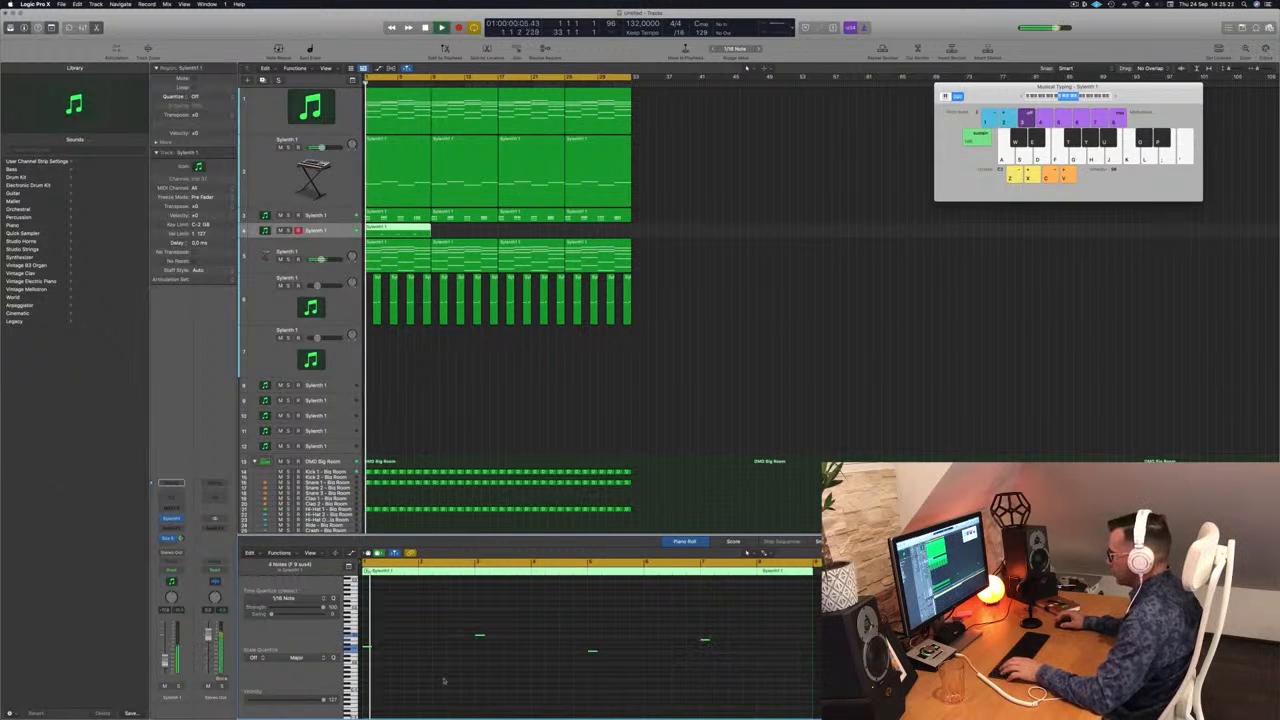
Step: Copy each of the four short notes directly behind itself so every chord change has two notes, and restart playback
key("space")
scroll(441, 675, "up", 3)
key("space")
key("space")
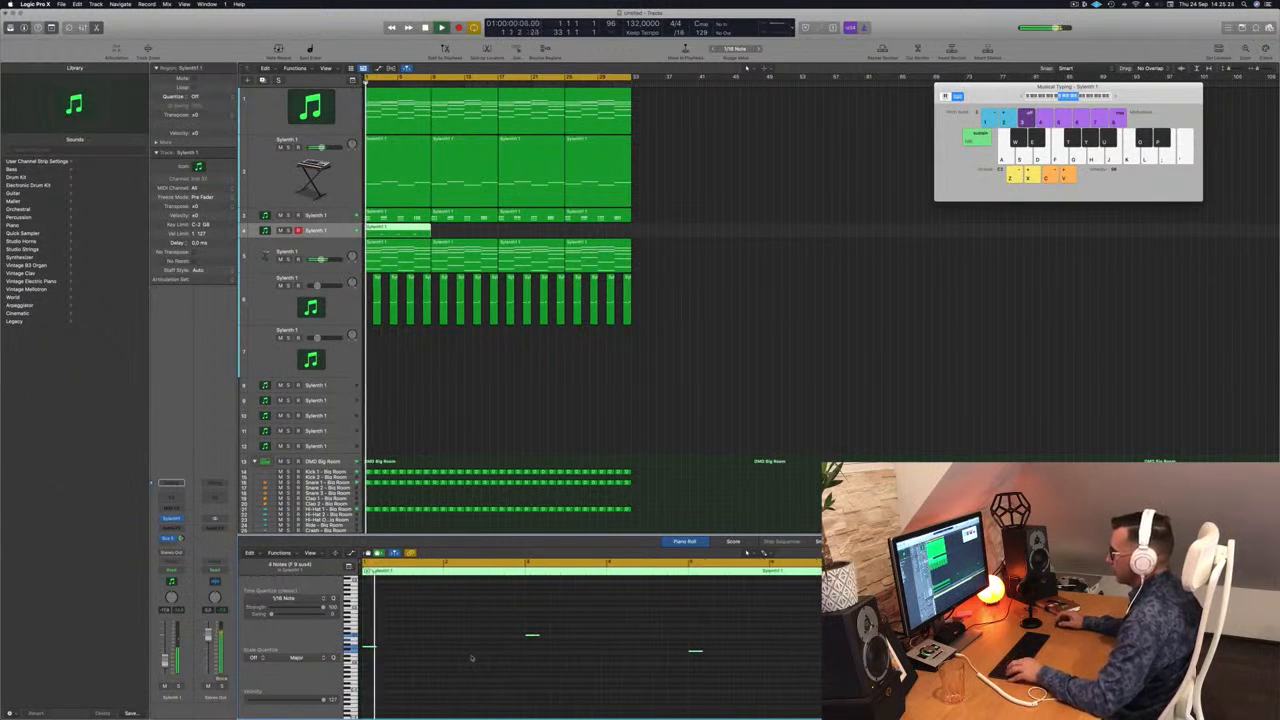
scroll(388, 649, "up", 3)
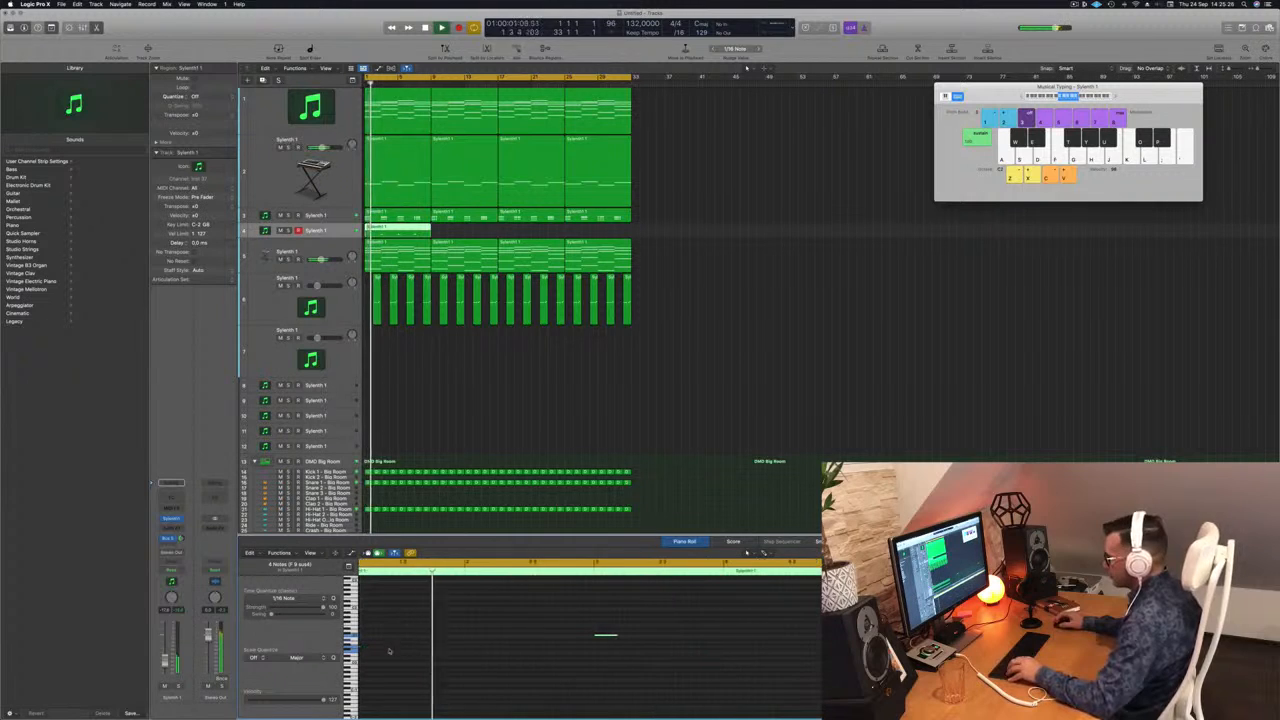
key("space")
key("space")
left_click_drag(378, 648, 400, 650)
key("space")
key("space")
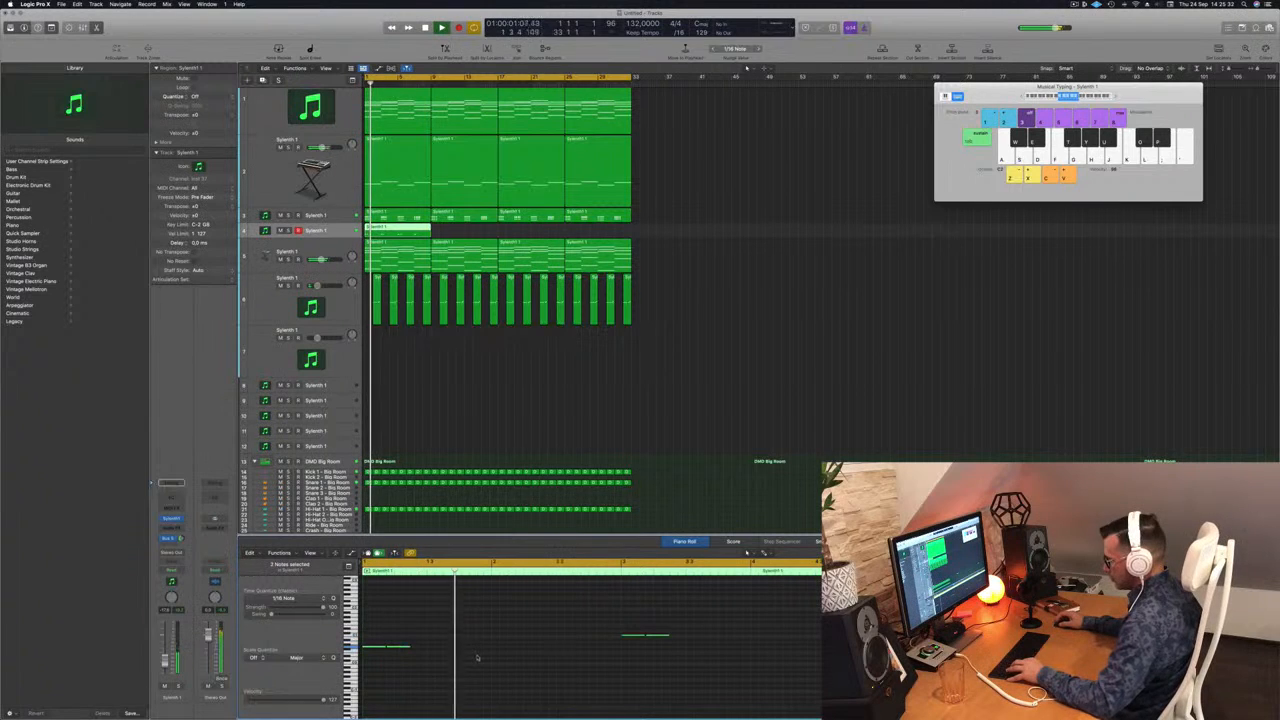
Step: Copy the note pairs directly behind themselves to give four repeated notes per chord change, and restart playback
key("space")
key("space")
left_click_drag(404, 653, 425, 651)
key("space")
key("space")
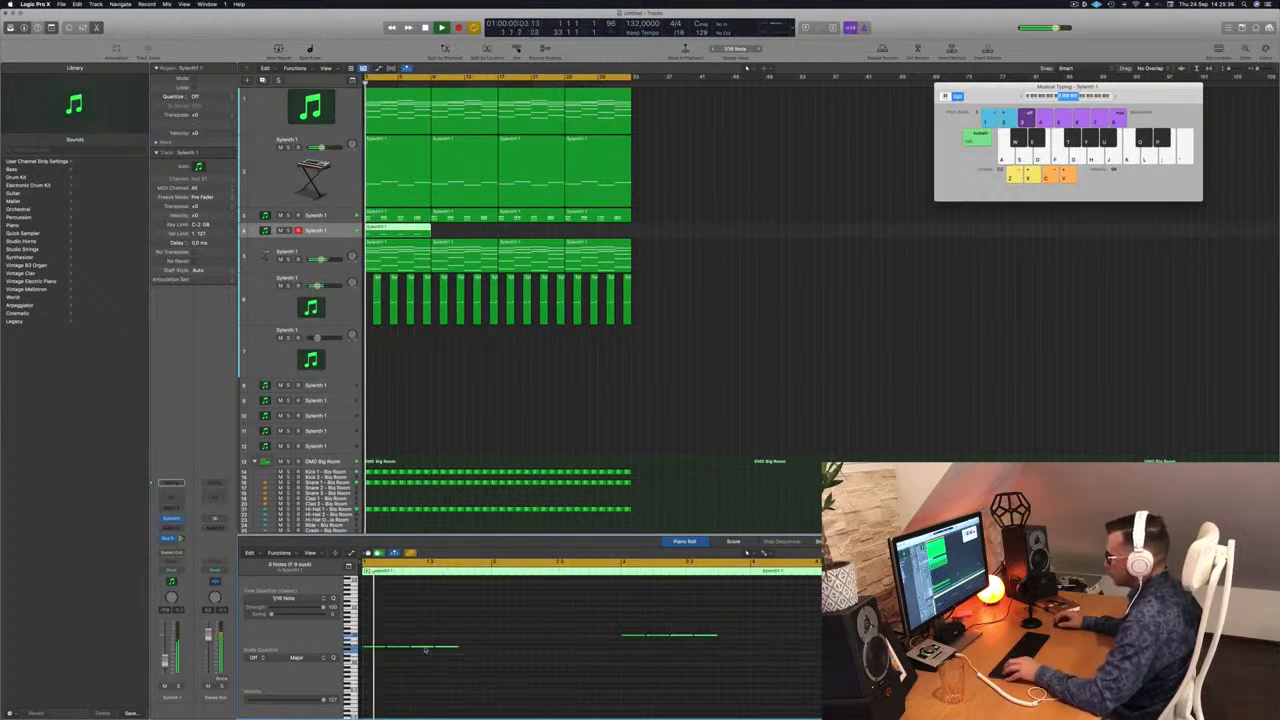
Step: Copy the groups of four notes behind themselves to give eight repeated notes per chord change, and restart playback
key("space")
key("space")
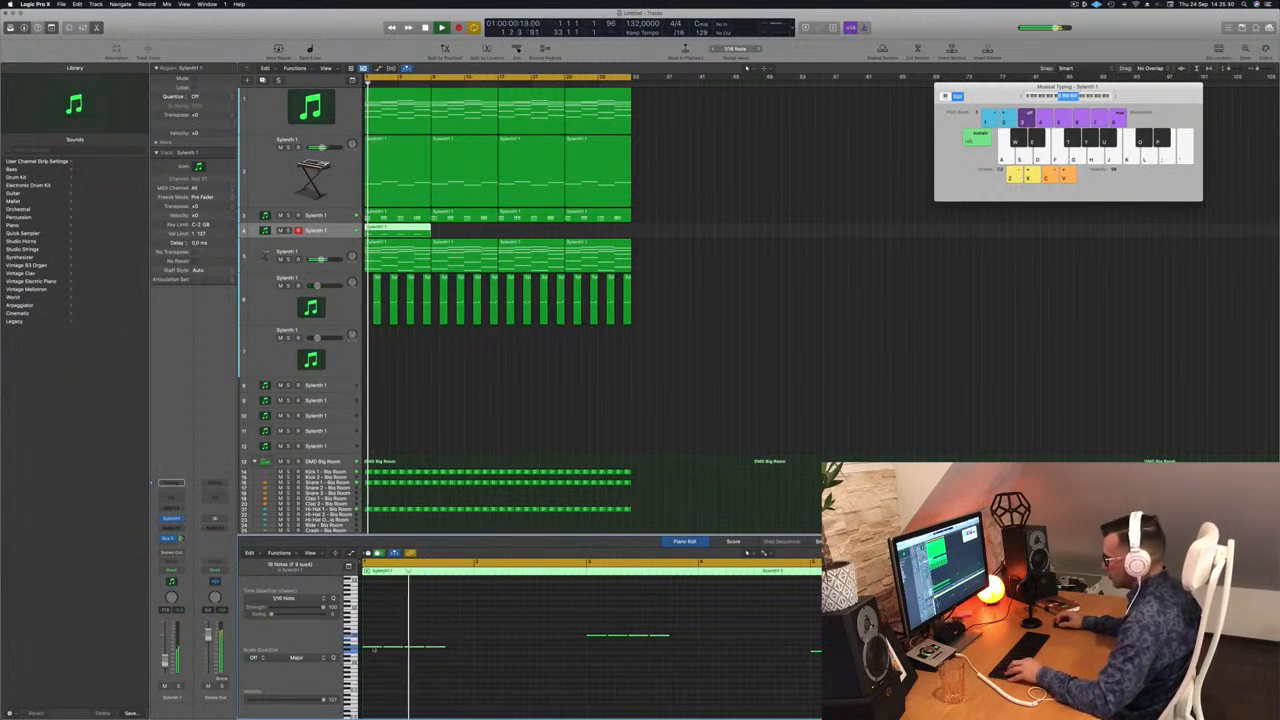
left_click_drag(461, 652, 460, 652)
key("space")
key("space")
scroll(466, 644, "left", 1)
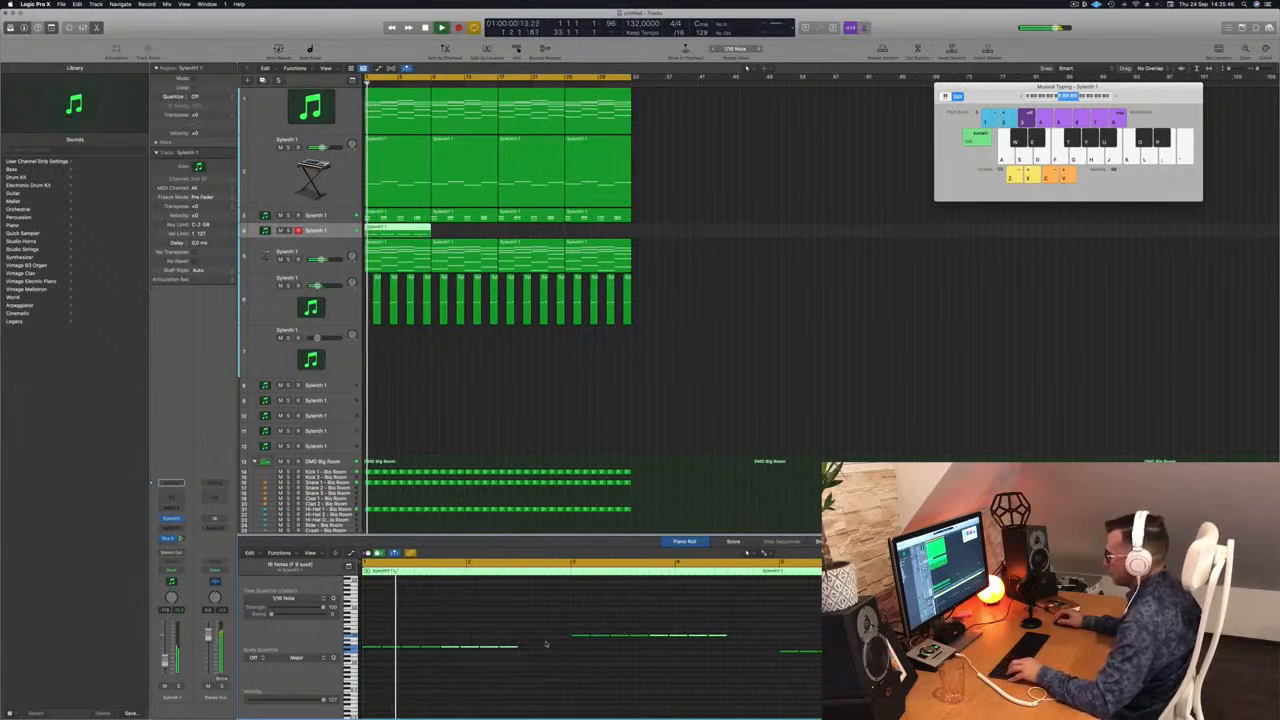
Step: Try to fill the gaps behind the groups of eight notes with further copies up to the next chord change, and undo it
left_click_drag(546, 638, 467, 652)
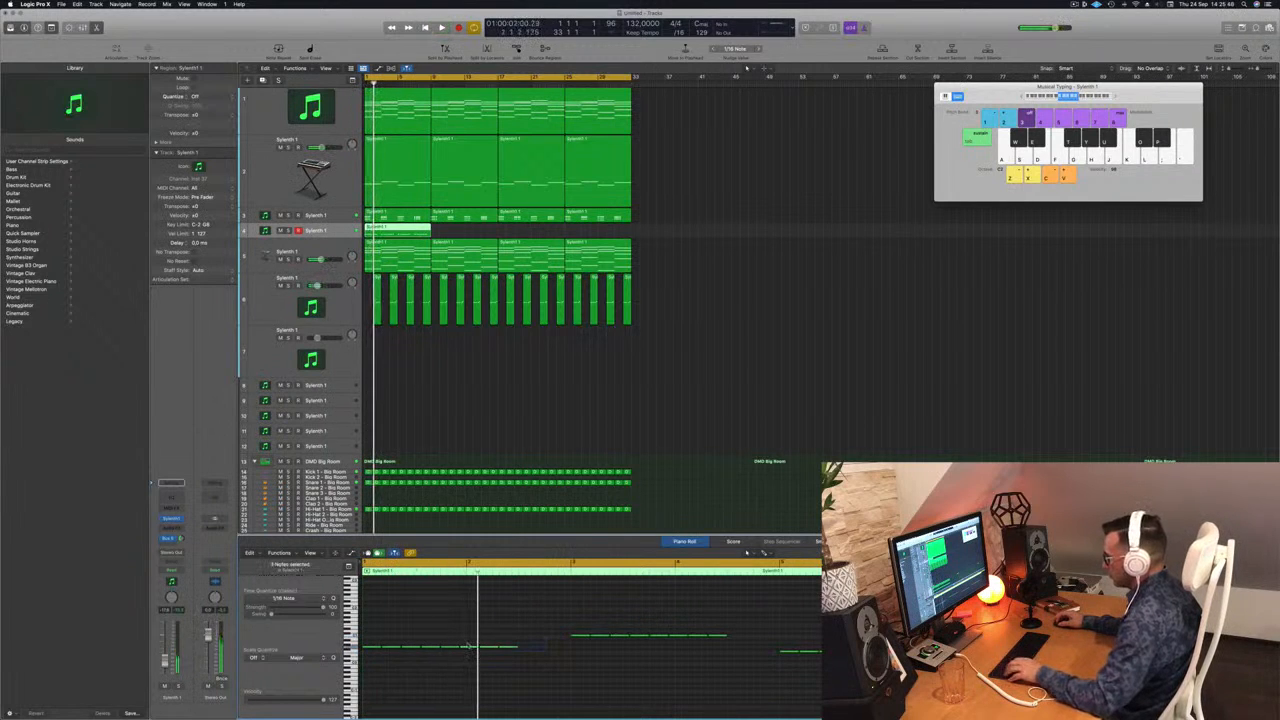
key("super+a")
left_click_drag(371, 648, 428, 655)
key("space")
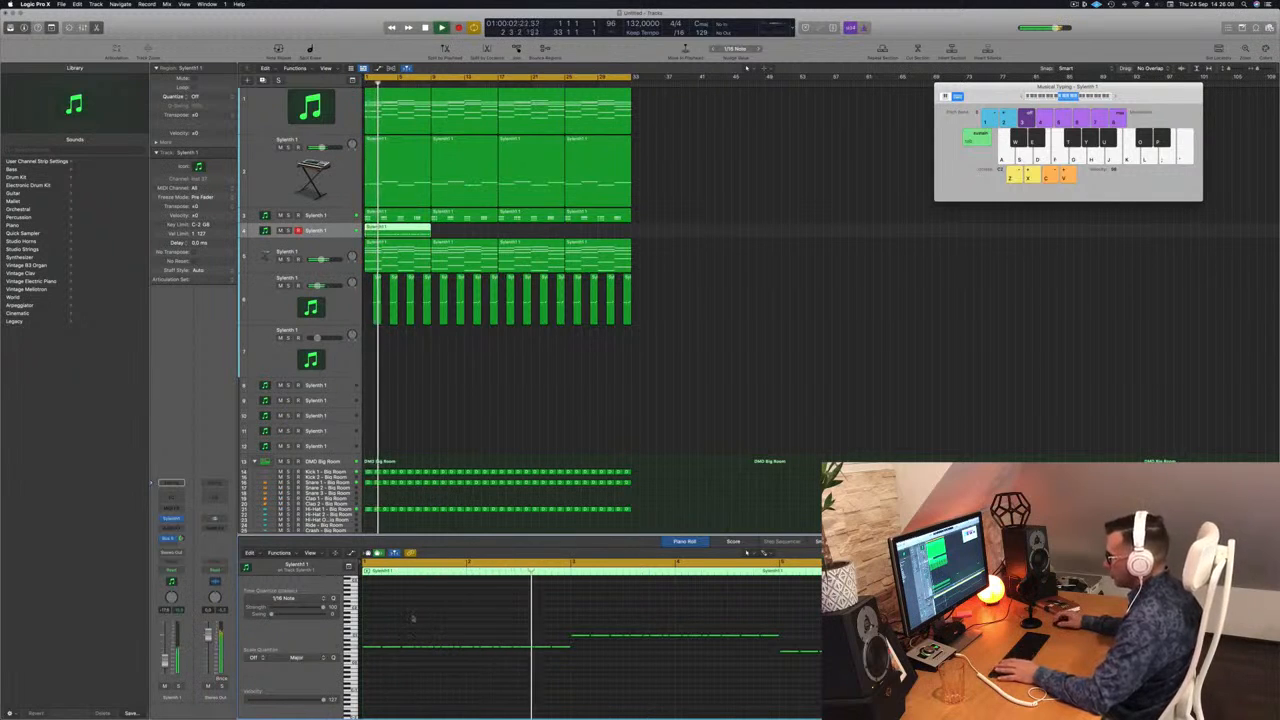
key("super+z")
Step: Copy the last two notes of each group directly behind themselves to give ten repeated notes per chord change
key("space")
key("space")
key("space")
mouse_move(544, 638)
left_mouse_down()
mouse_move(485, 650)
mouse_move(530, 654)
left_mouse_up()
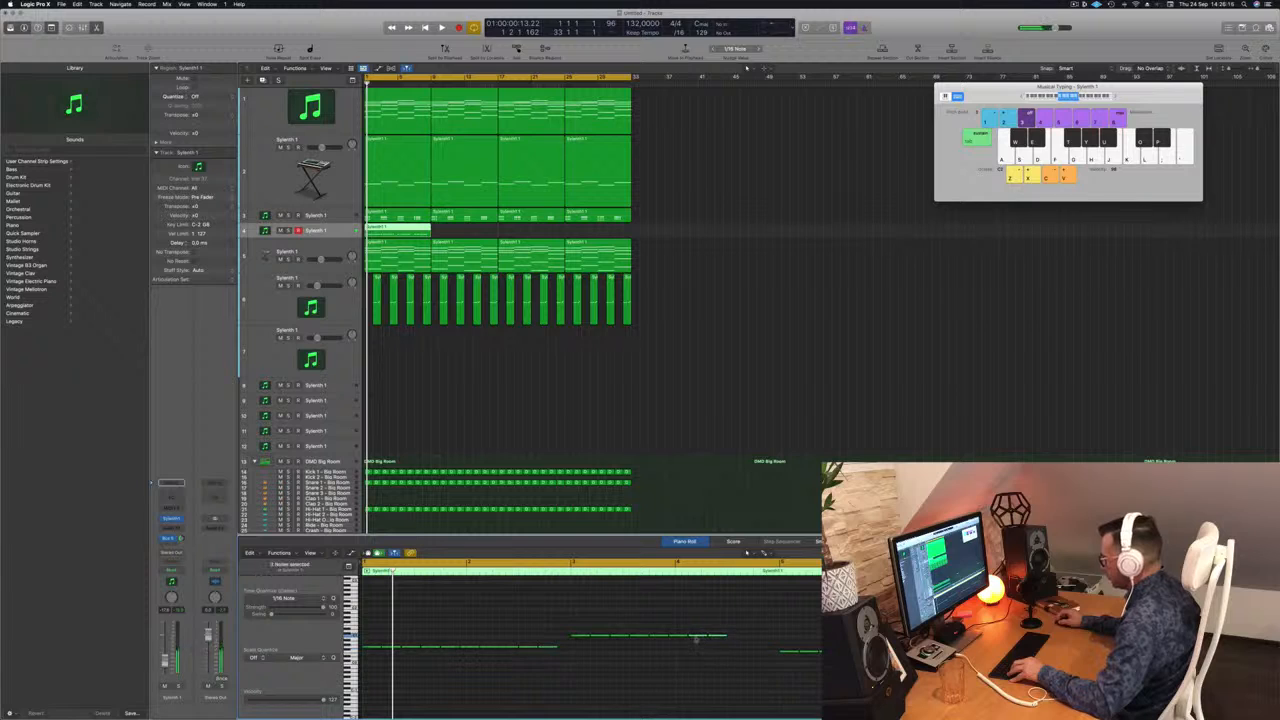
left_click_drag(698, 637, 738, 641)
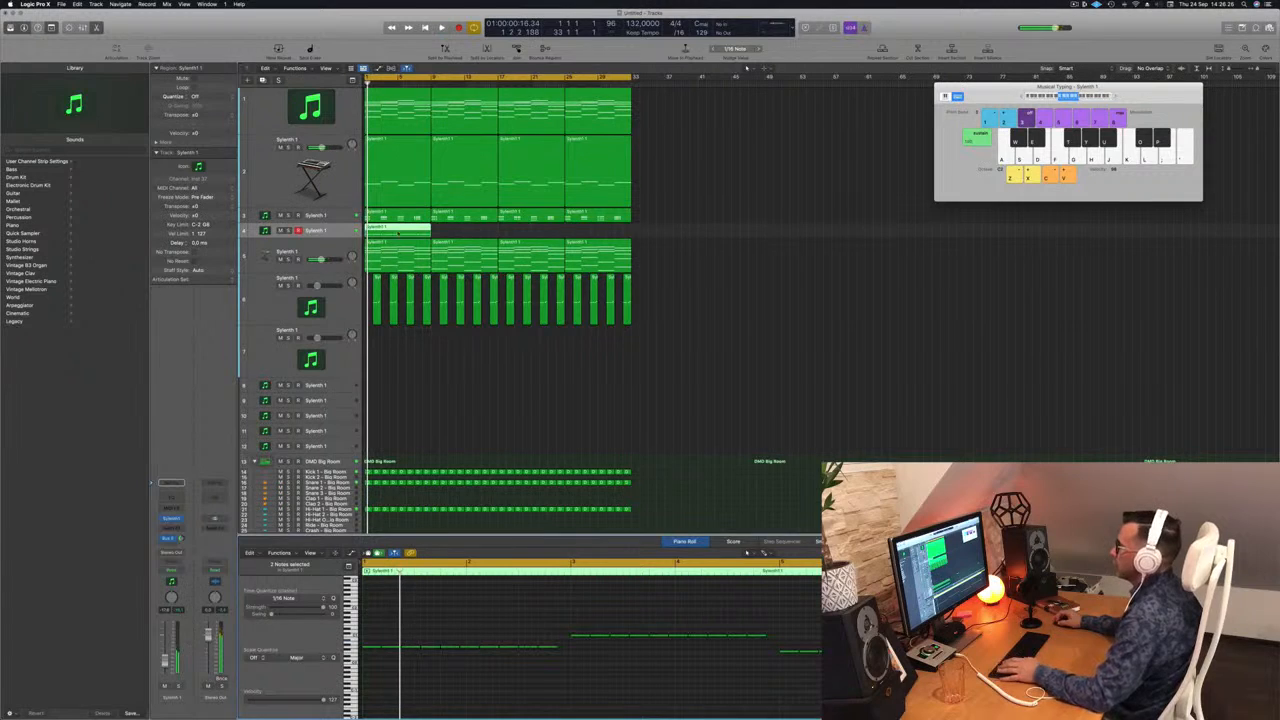
Step: Copy the repeated-note region along its track to fill all 32 bars, and enlarge the track's height during playback
left_click_drag(399, 228, 548, 233)
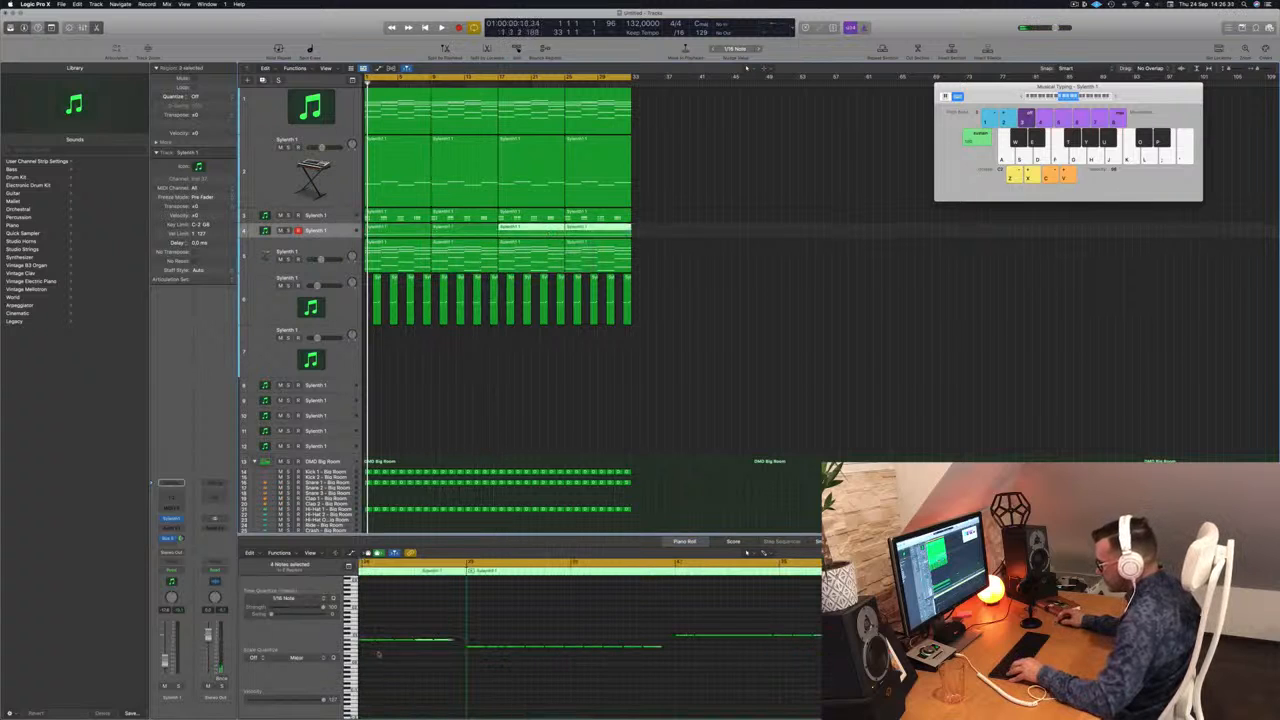
key("space")
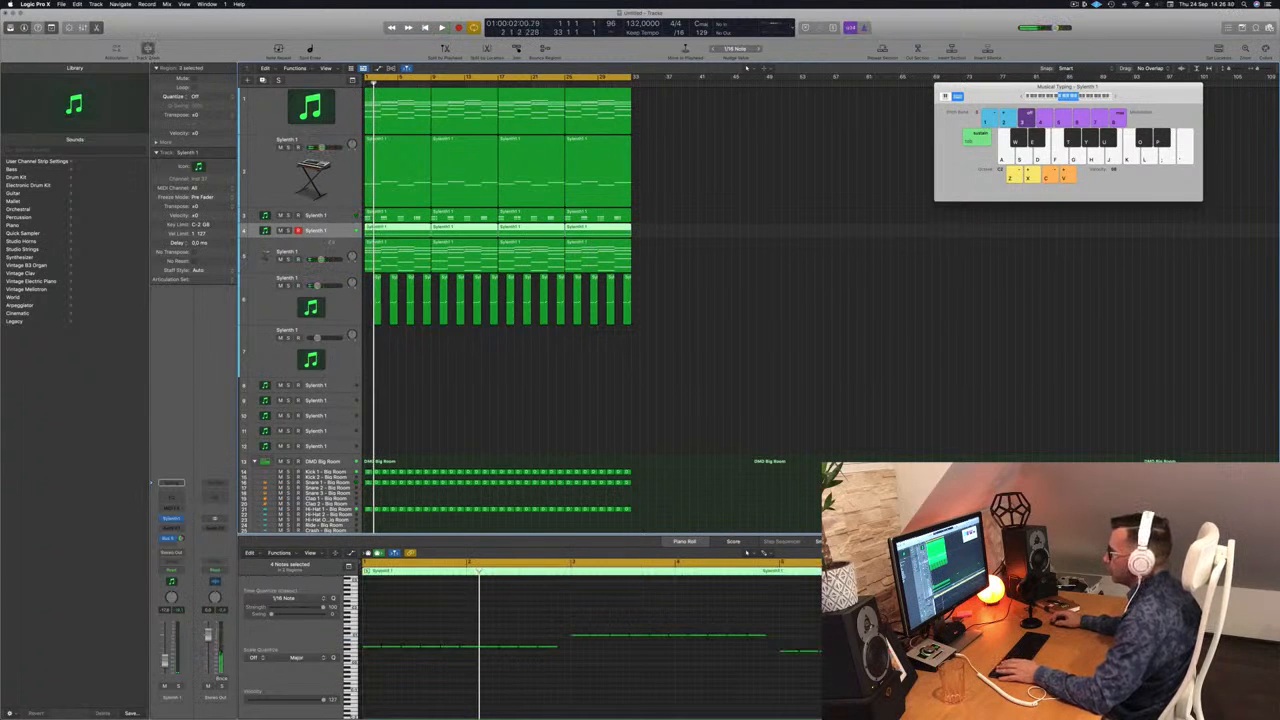
left_click_drag(330, 237, 330, 333)
key("space")
Step: Adjust the repeated-note track's volume slightly and restart playback
left_click_drag(317, 236, 321, 236)
key("space")
key("space")
Step: Transpose all notes in the track's four regions up one octave and restart playback
scroll(512, 676, "down", 3)
left_click(518, 689)
key("super+a")
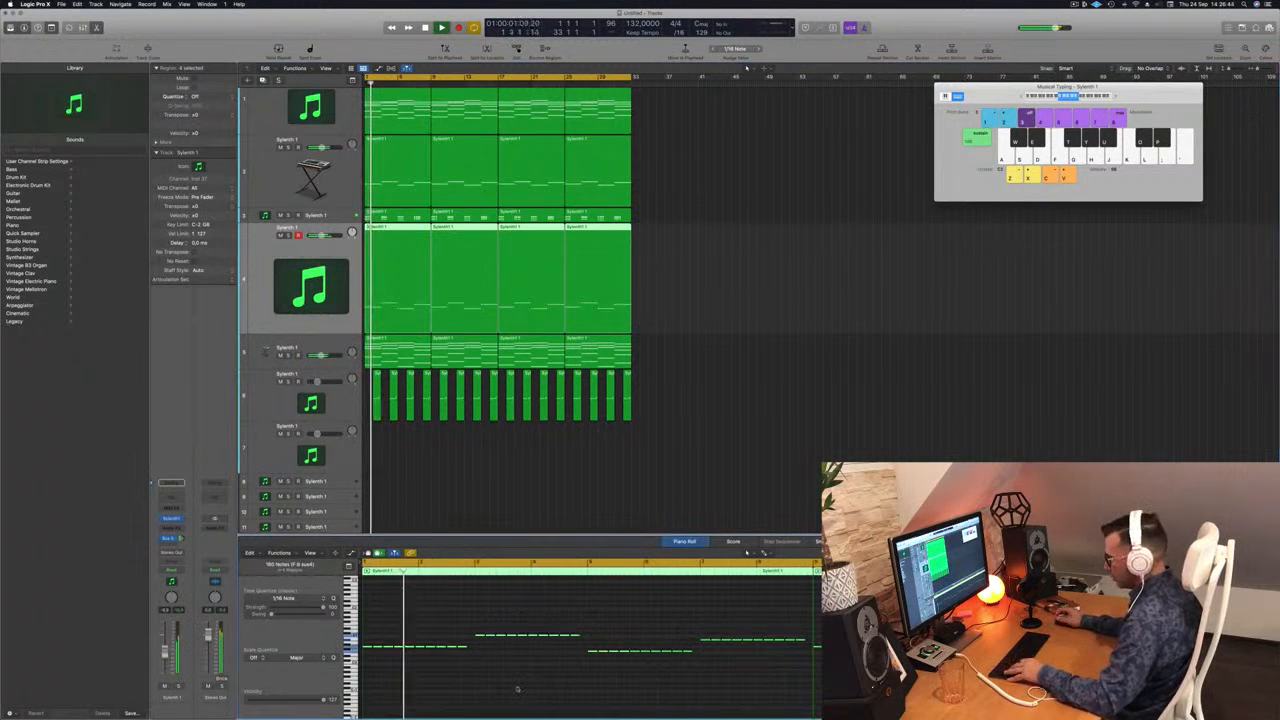
key("alt+shift+Up")
key("space")
key("space")
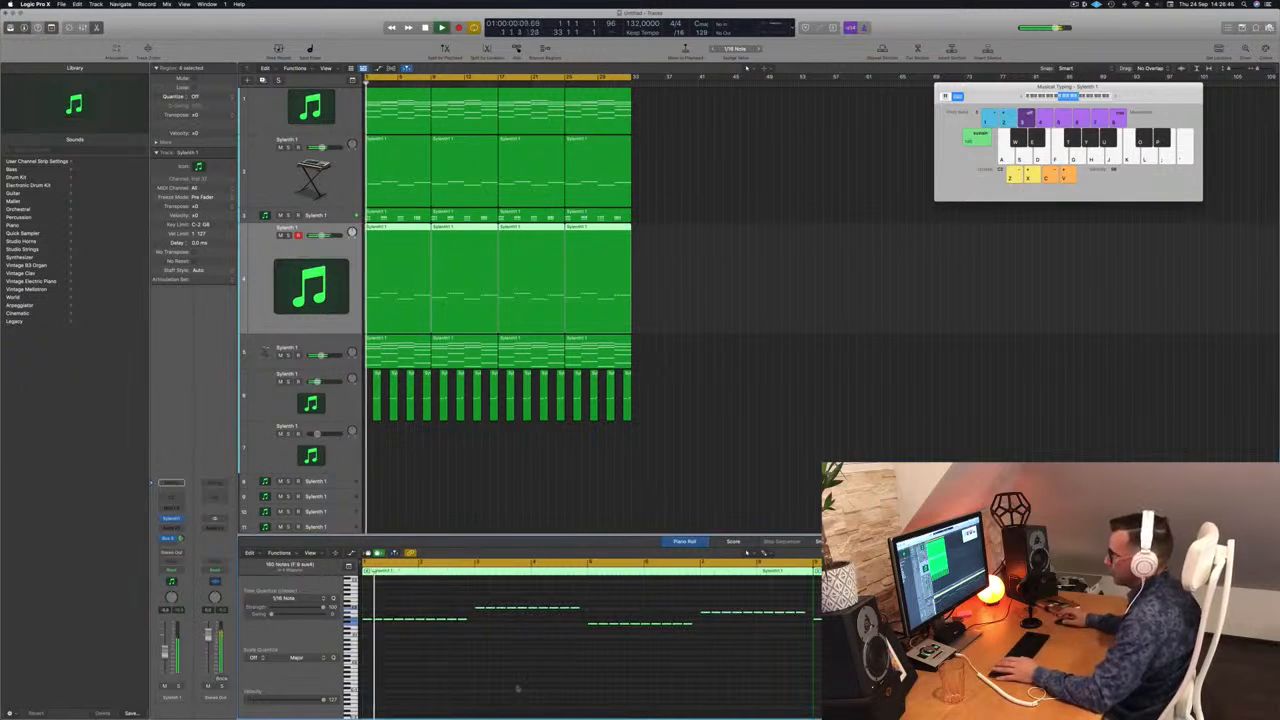
key("space")
key("space")
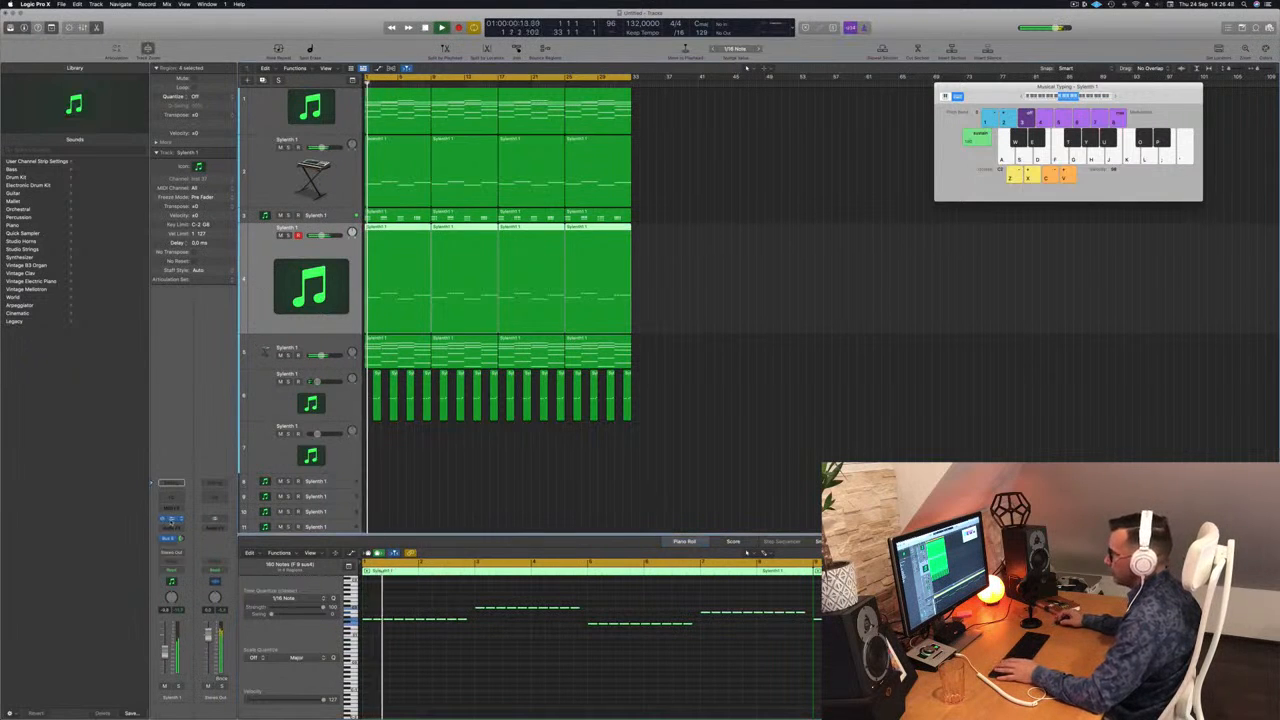
Step: Open the track's Sylenth1, load the preset BASS - Ark and play the loop from the start
left_click(172, 519)
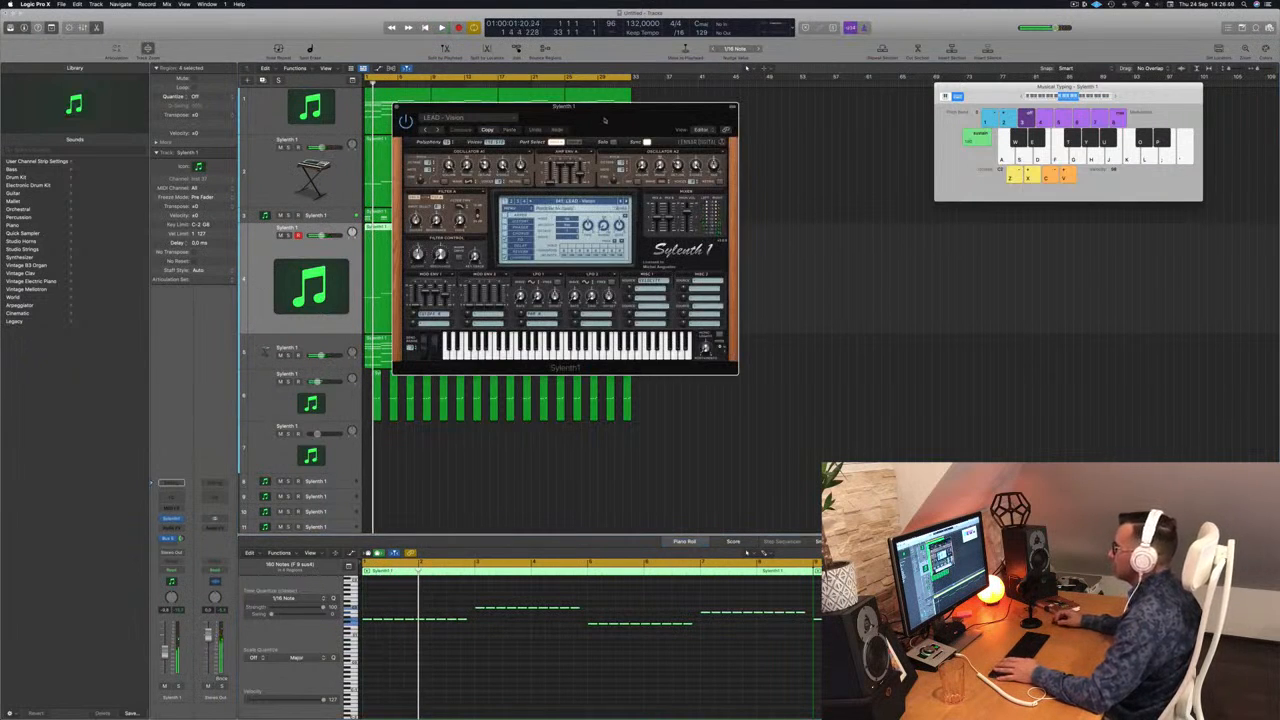
left_click_drag(600, 117, 733, 121)
left_click(690, 205)
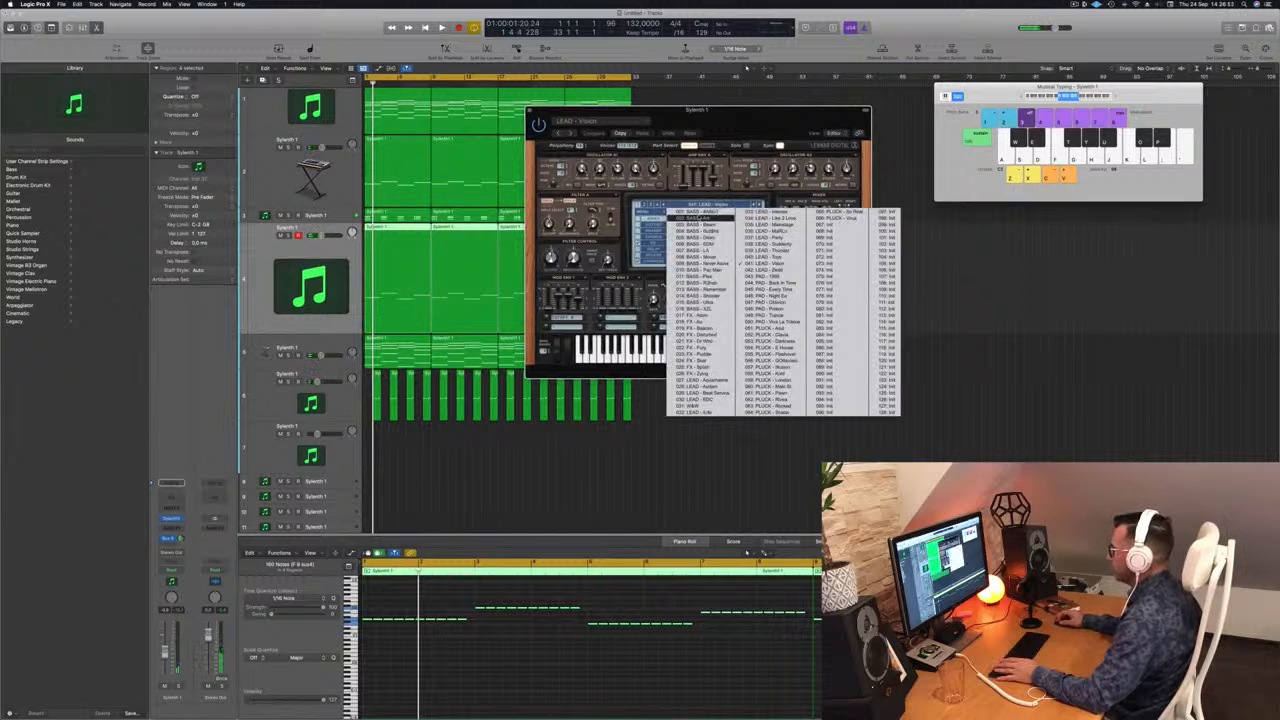
left_click(700, 218)
left_click_drag(735, 121, 739, 151)
key("space")
key("space")
left_click(764, 234)
key("space")
key("space")
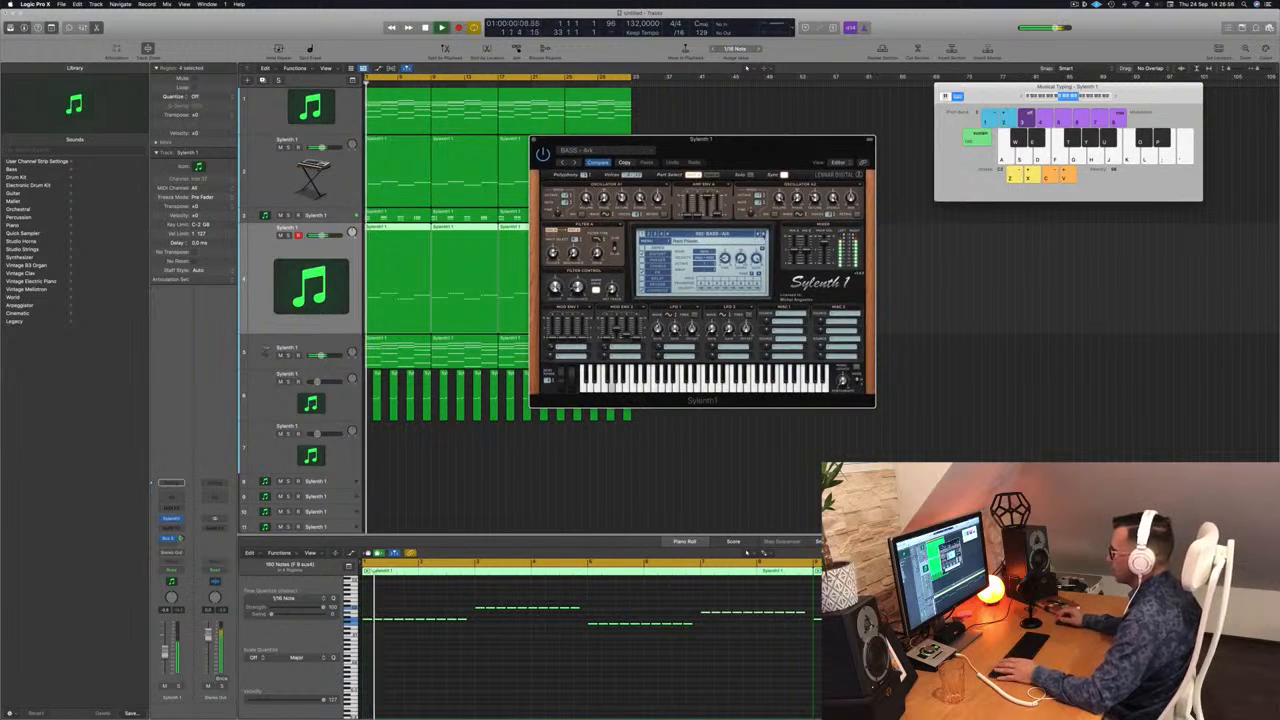
left_click_drag(777, 153, 850, 153)
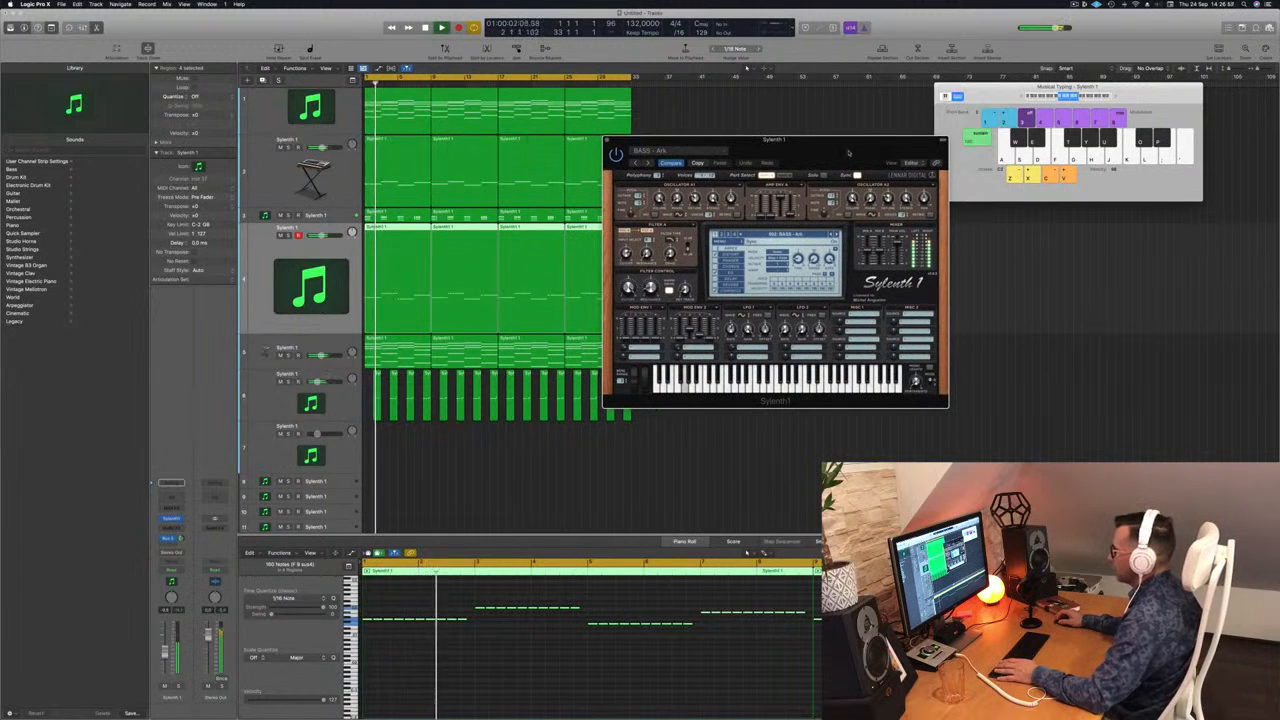
Step: Transpose all notes of the repeated-note regions up another octave and restart playback with BASS - Ark
left_click(516, 702)
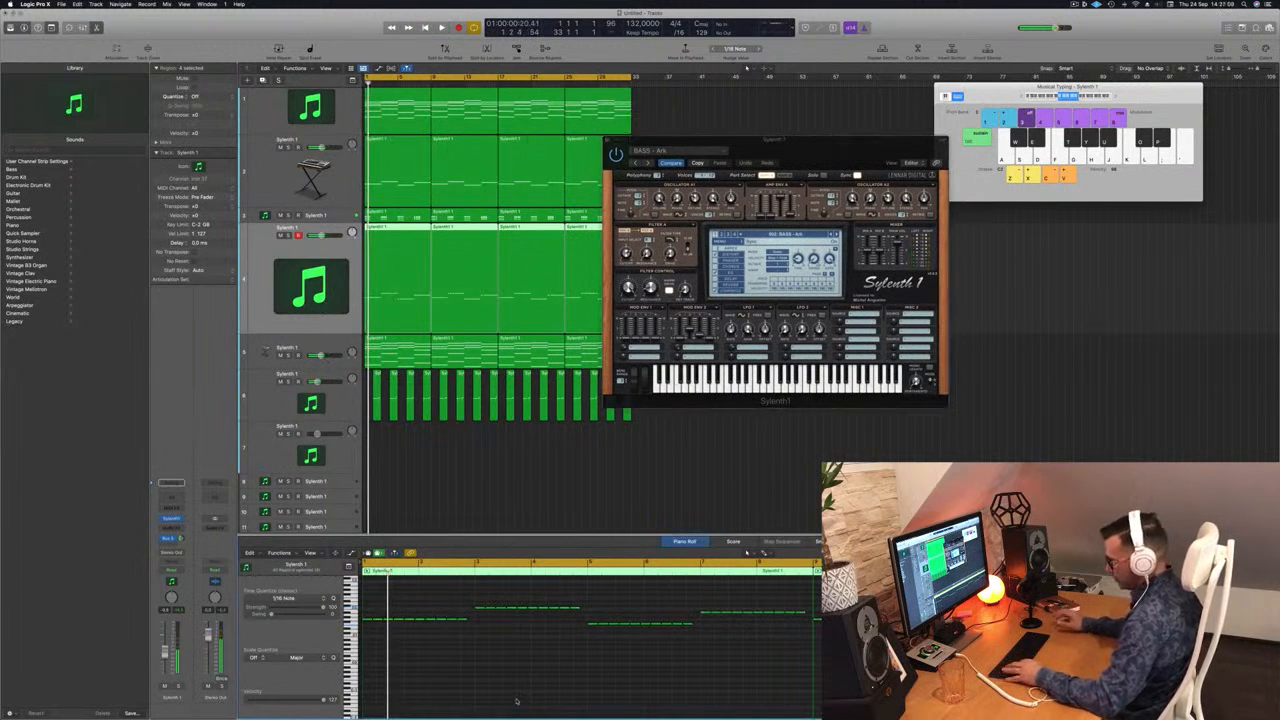
key("super+a")
key("alt+shift+Up")
key("space")
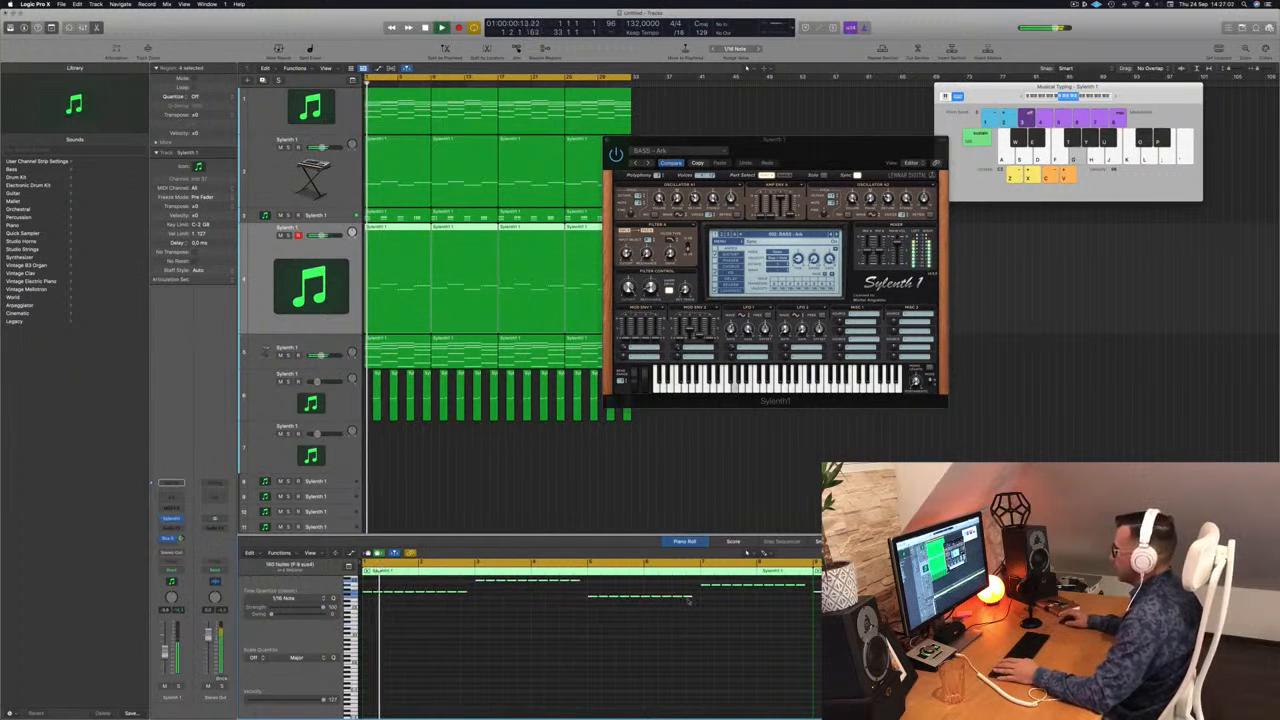
left_click_drag(777, 151, 771, 151)
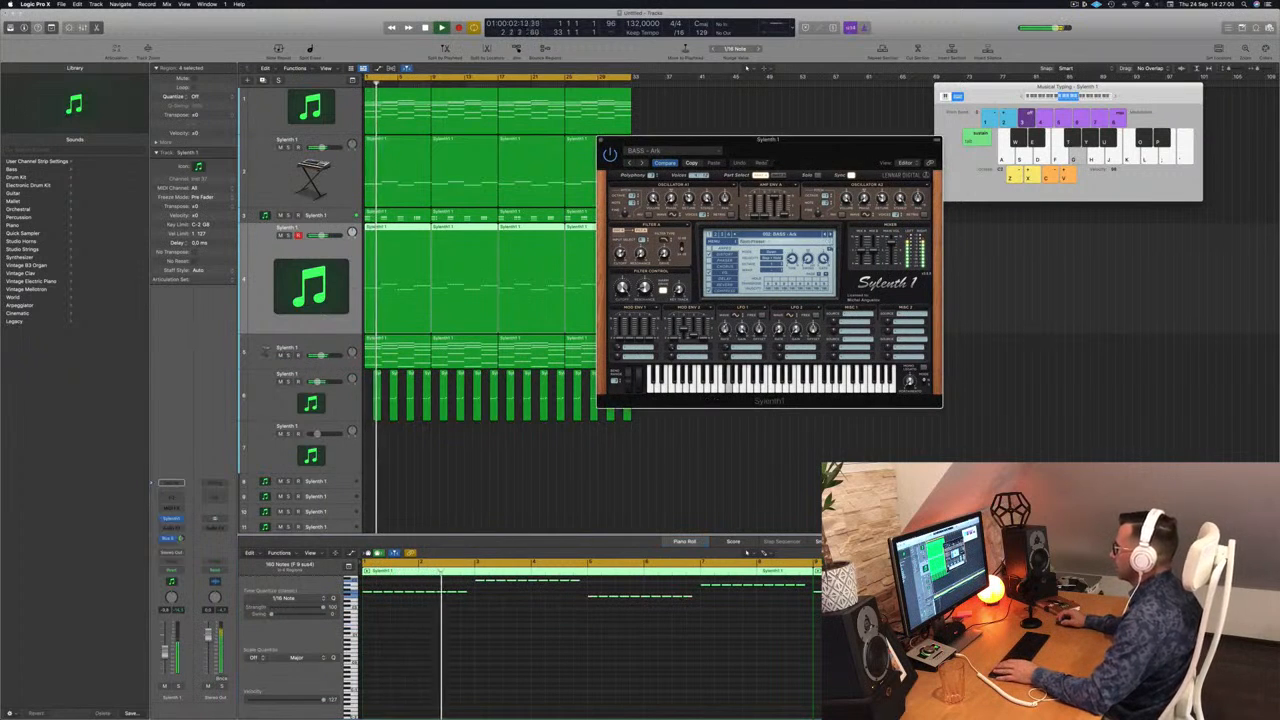
Step: Audition the bass presets following BASS - Ark one by one, including BASS - Beam, restarting playback for each
left_click(831, 235)
key("space")
key("space")
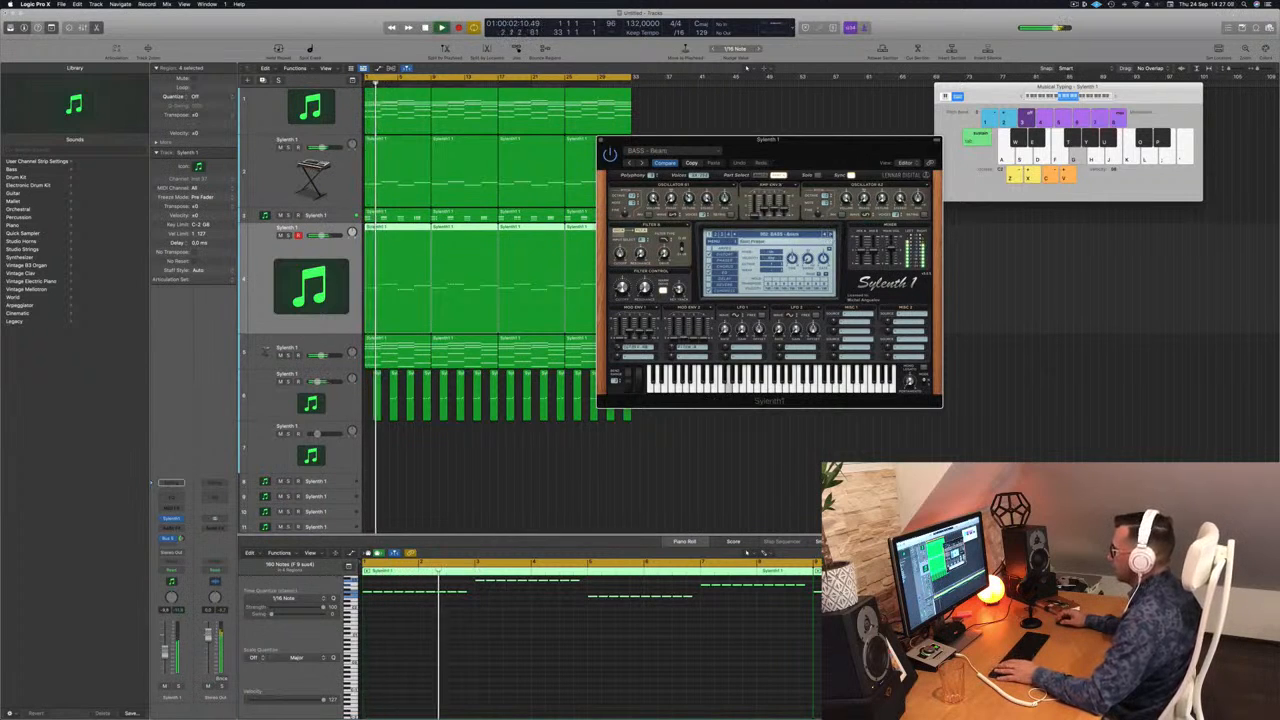
left_click(831, 235)
key("space")
key("space")
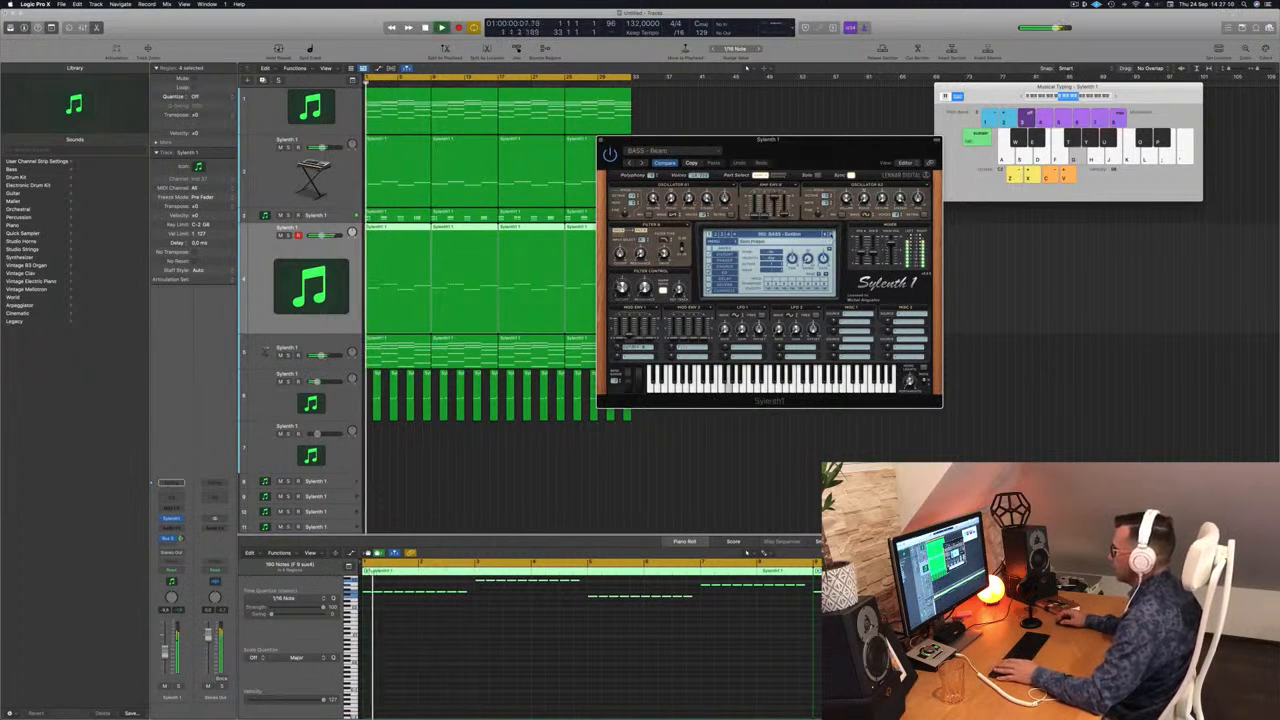
left_click(831, 235)
key("space")
key("space")
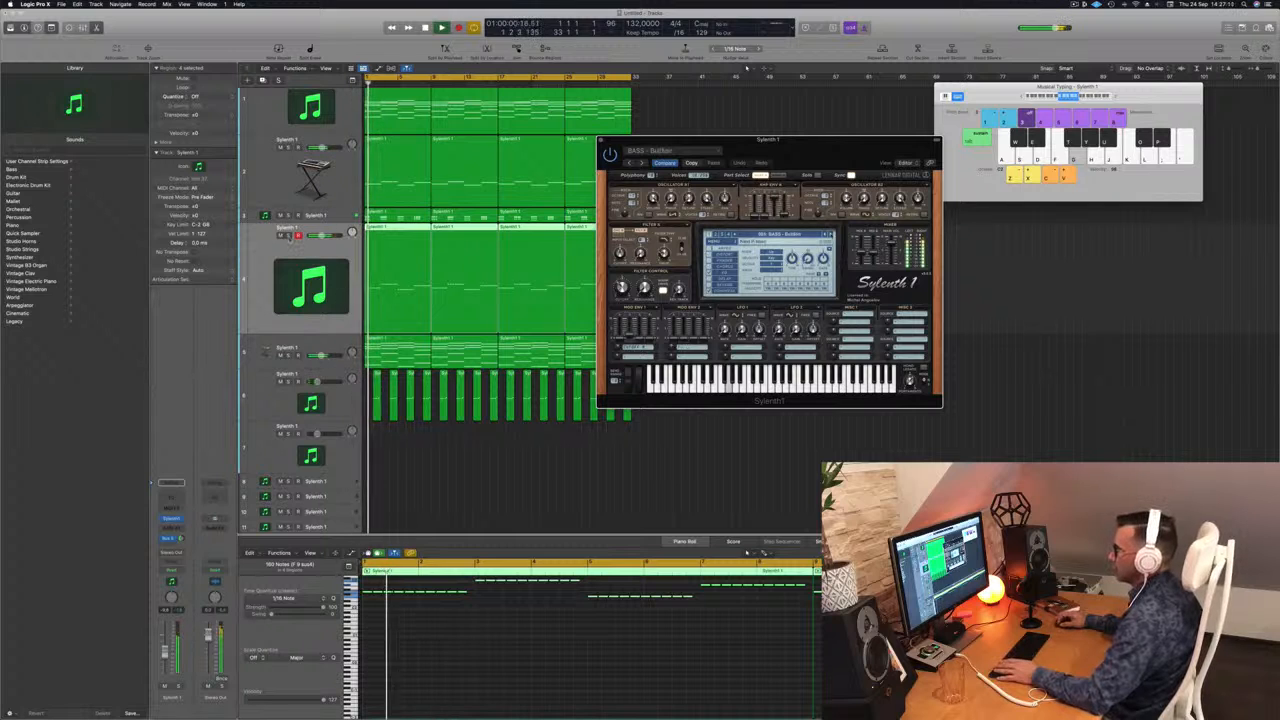
Step: Solo the repeated-note track briefly to check its sound alone, and restart playback with all tracks
left_click(289, 235)
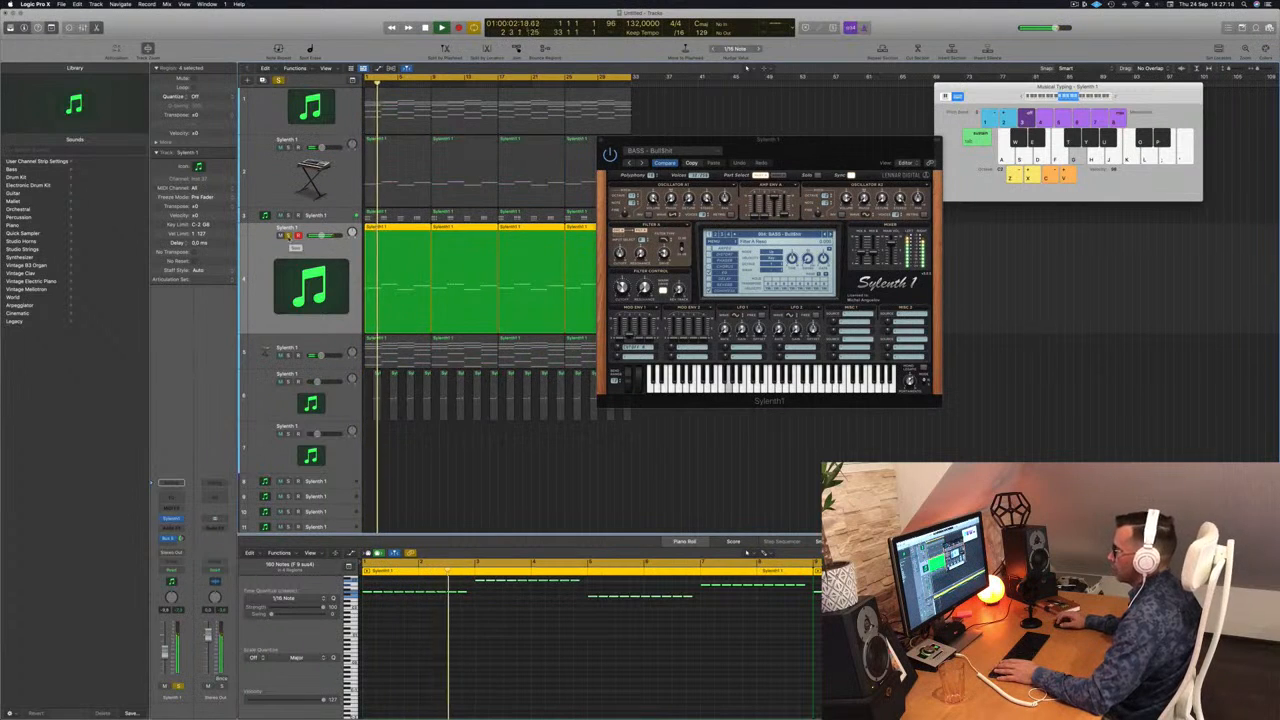
left_click(289, 235)
key("space")
key("space")
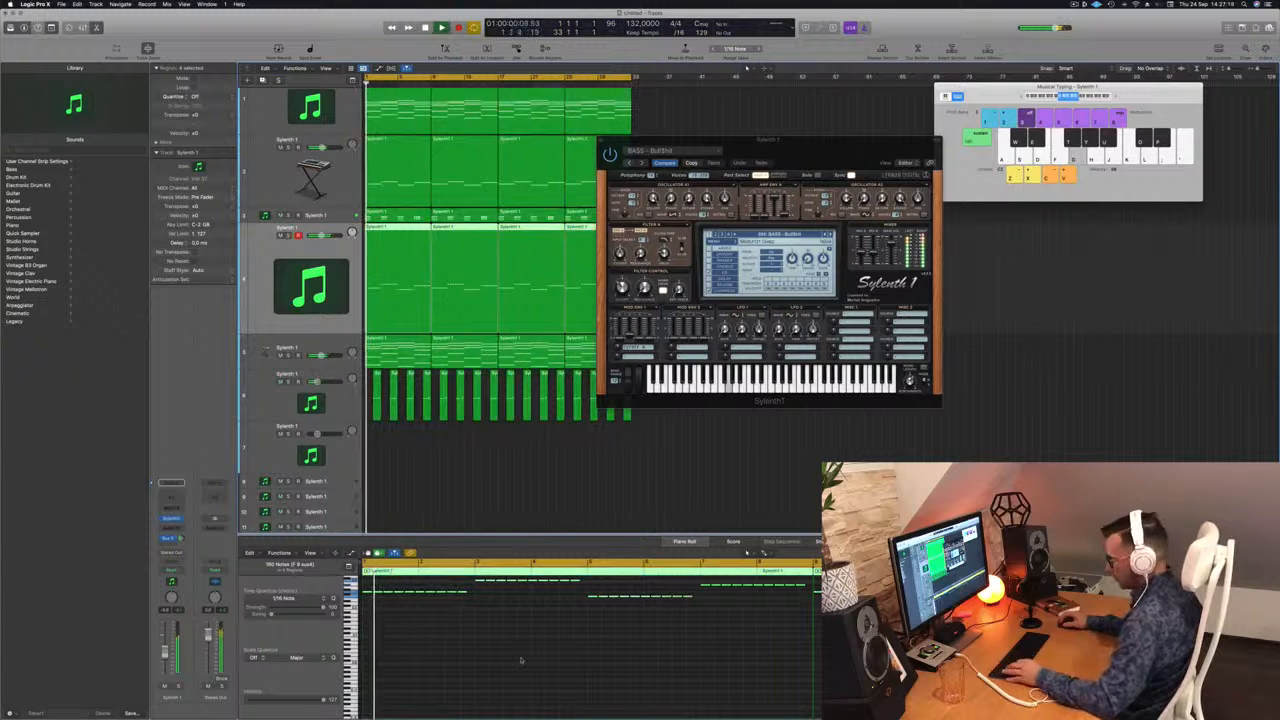
Step: Select all notes in the repeated-note regions and shorten them to leave clear gaps between them, and restart playback
key("super+a")
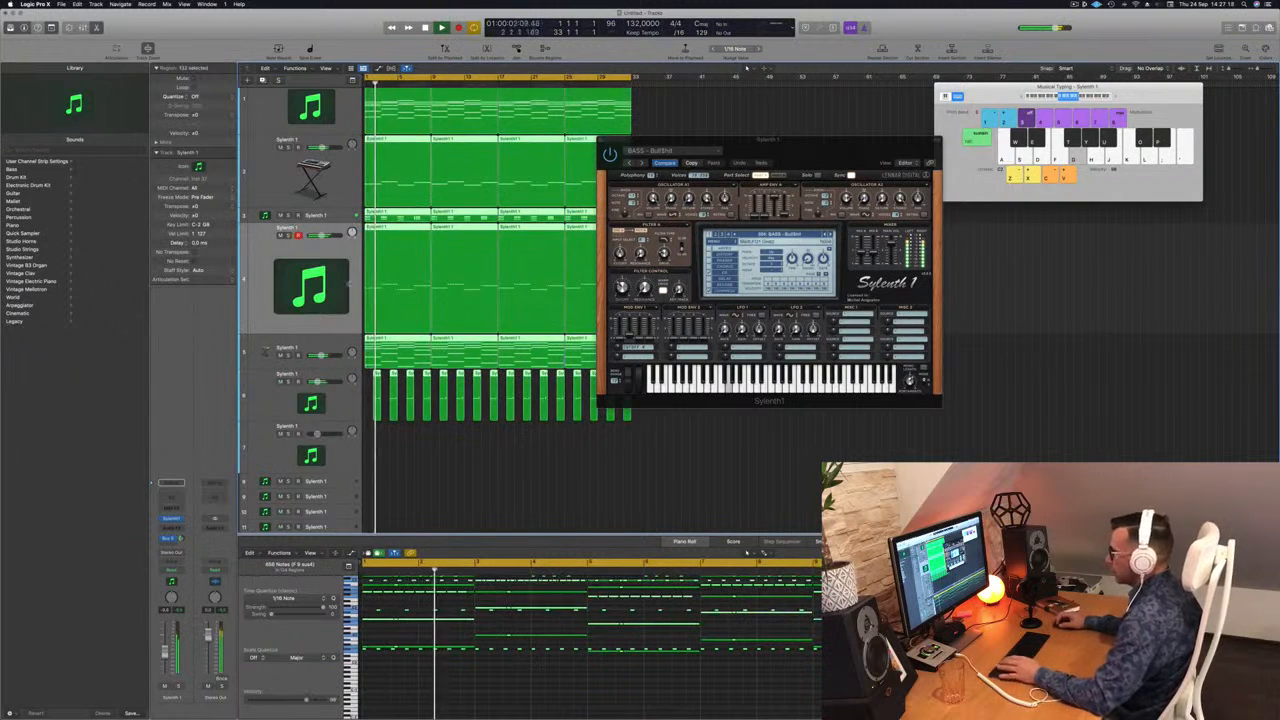
left_click(760, 110)
left_click_drag(786, 143, 992, 160)
left_click(590, 280)
key("super+a")
scroll(470, 611, "up", 3)
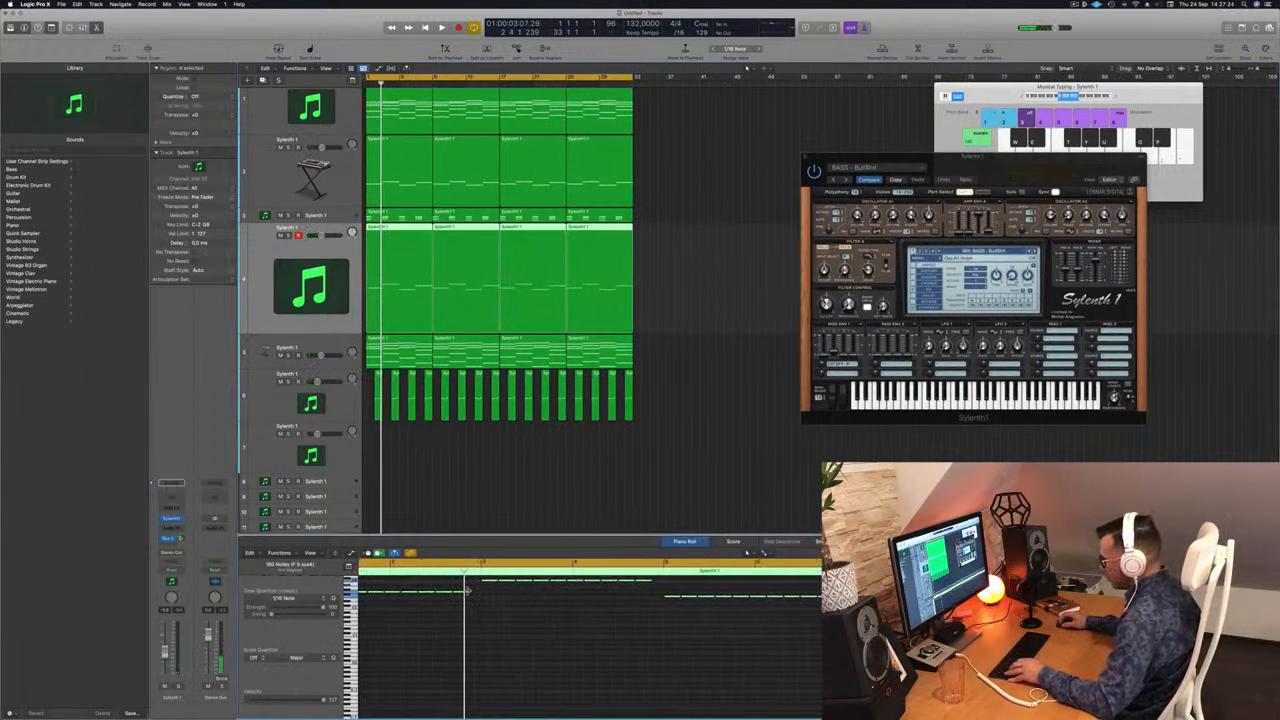
key("space")
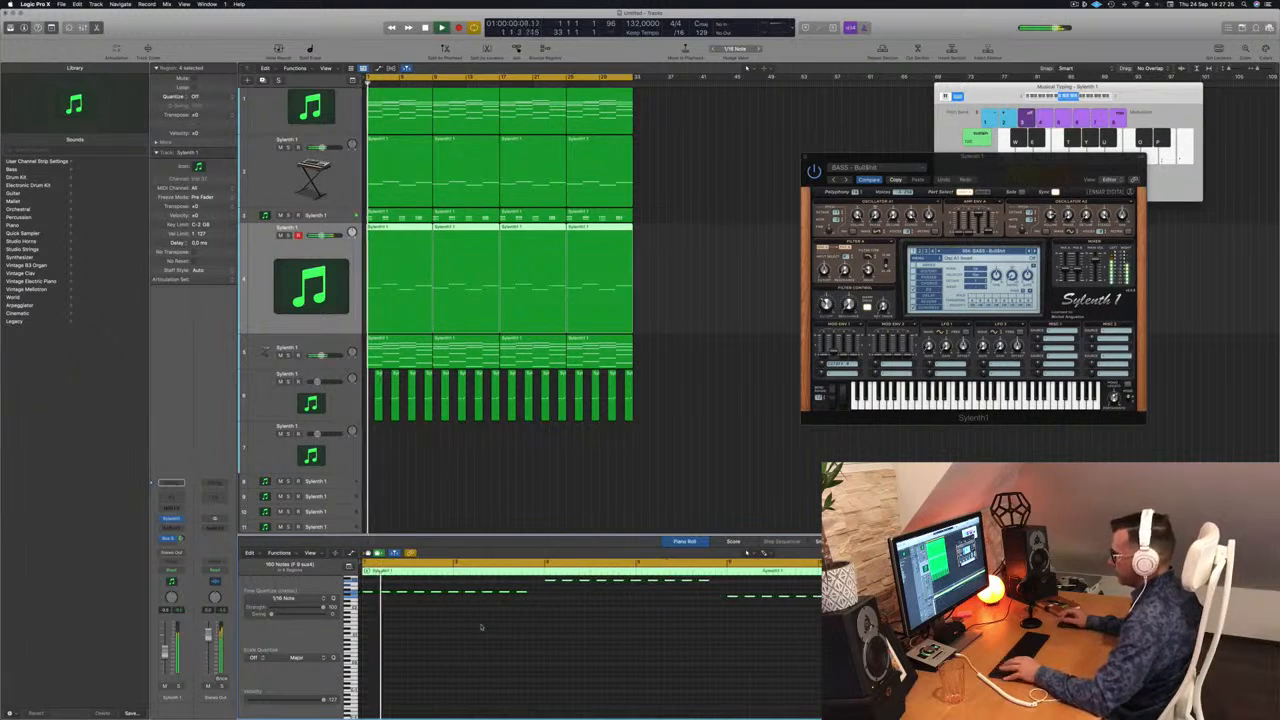
Step: Step through the next Sylenth1 bass presets past BASS - LA to BASS - Mover, restarting playback to compare them
left_click_drag(1032, 167, 904, 160)
left_click(892, 245)
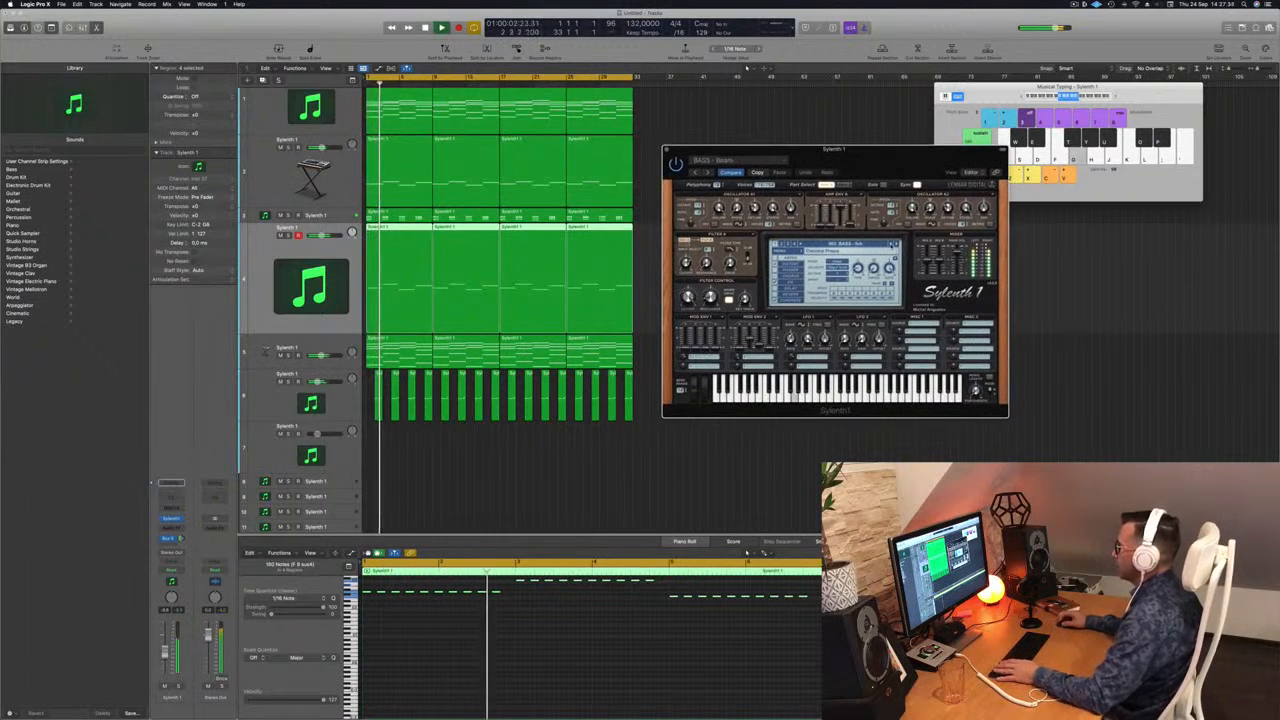
left_click(896, 245)
left_click(896, 245)
key("Return")
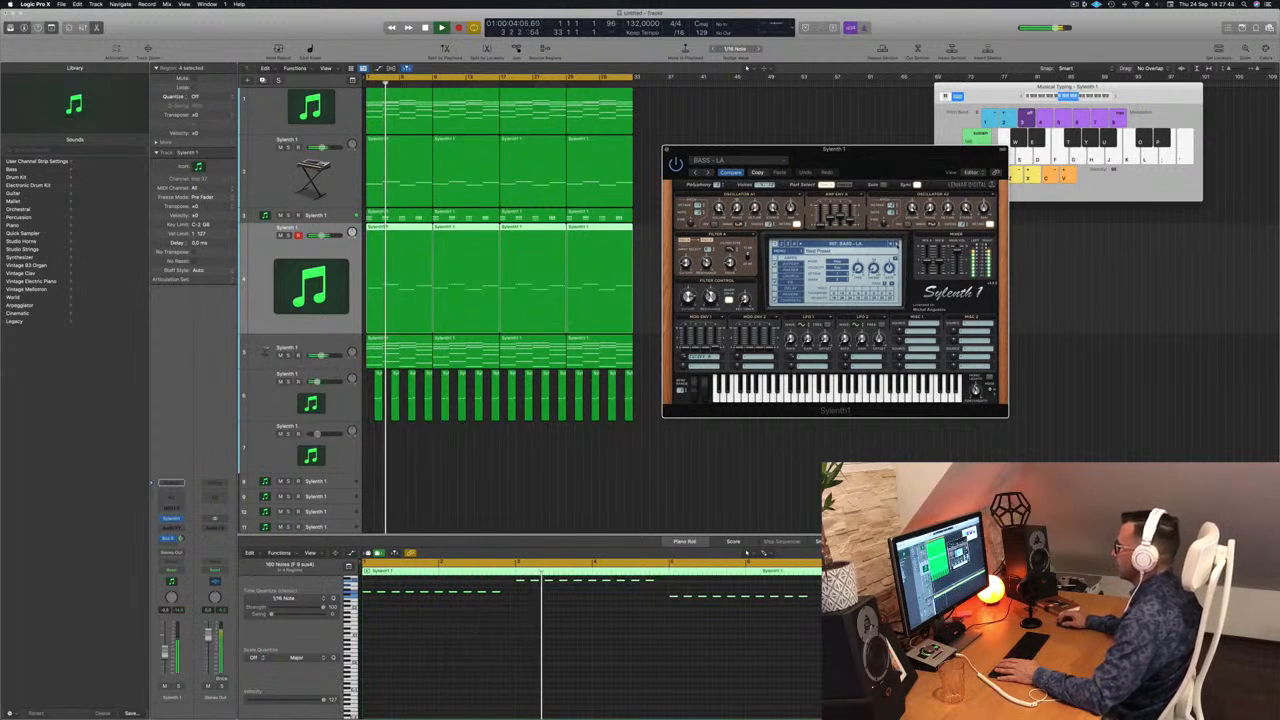
left_click(896, 245)
key("Return")
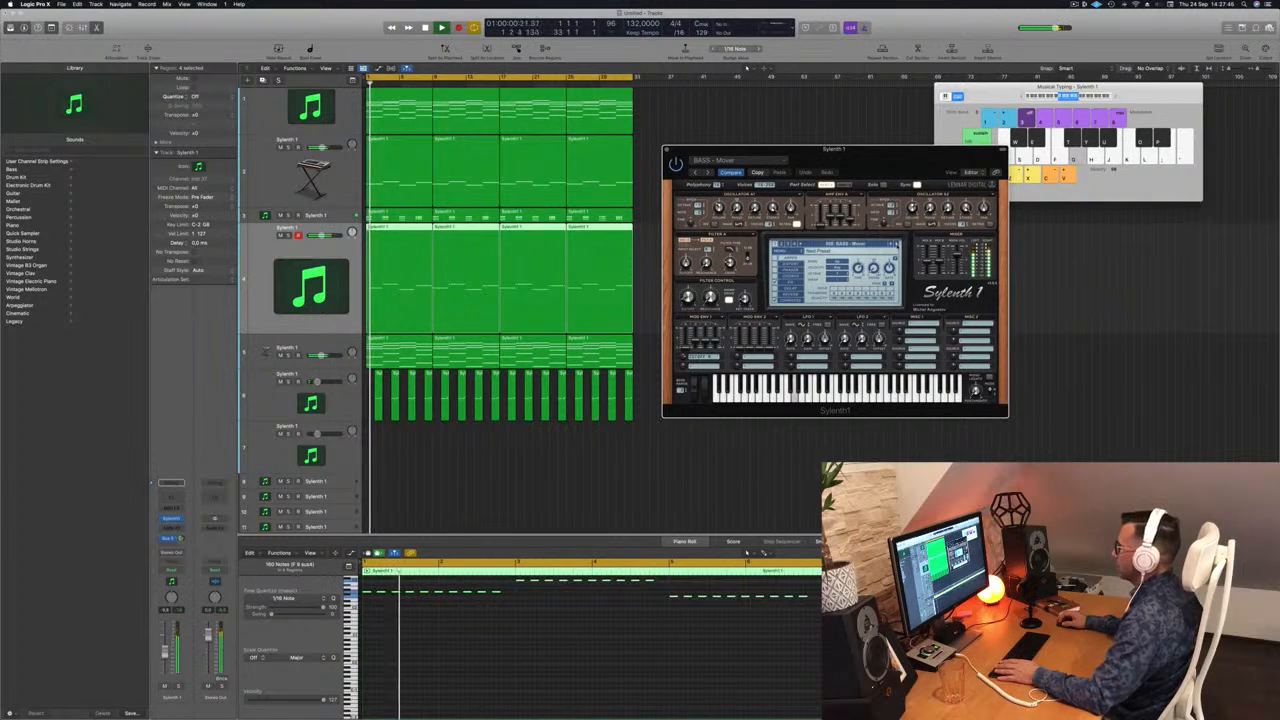
Step: Solo the repeated-note track to hear BASS - Mover alone, and play all tracks from the start
left_click(288, 237)
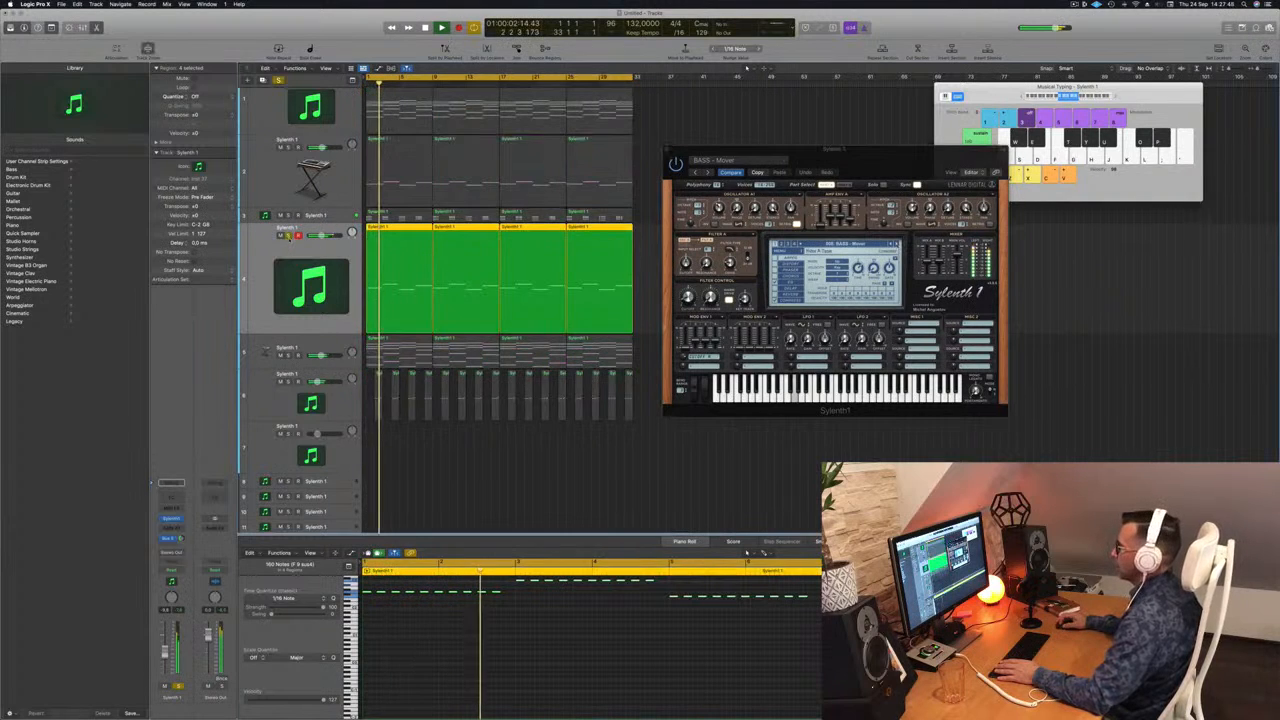
left_click(288, 237)
key("Return")
Step: Advance the Sylenth1 preset to BASS - Plex and restart playback
left_click(896, 245)
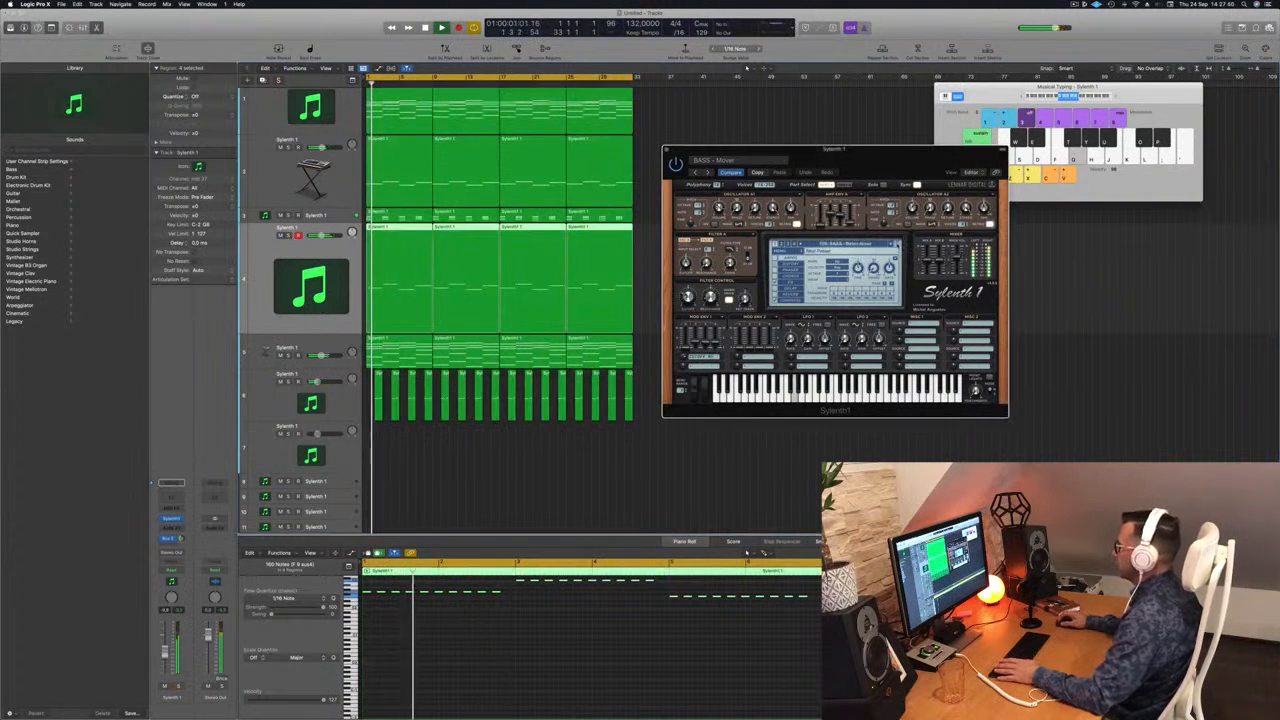
left_click(897, 245)
left_click(897, 245)
key("Return")
Step: Copy the last short note of each chord group in the first region once more to close the gap before the next chord
scroll(507, 632, "up", 1)
key("space")
left_click(508, 634)
key("super+Right")
key("super+Right")
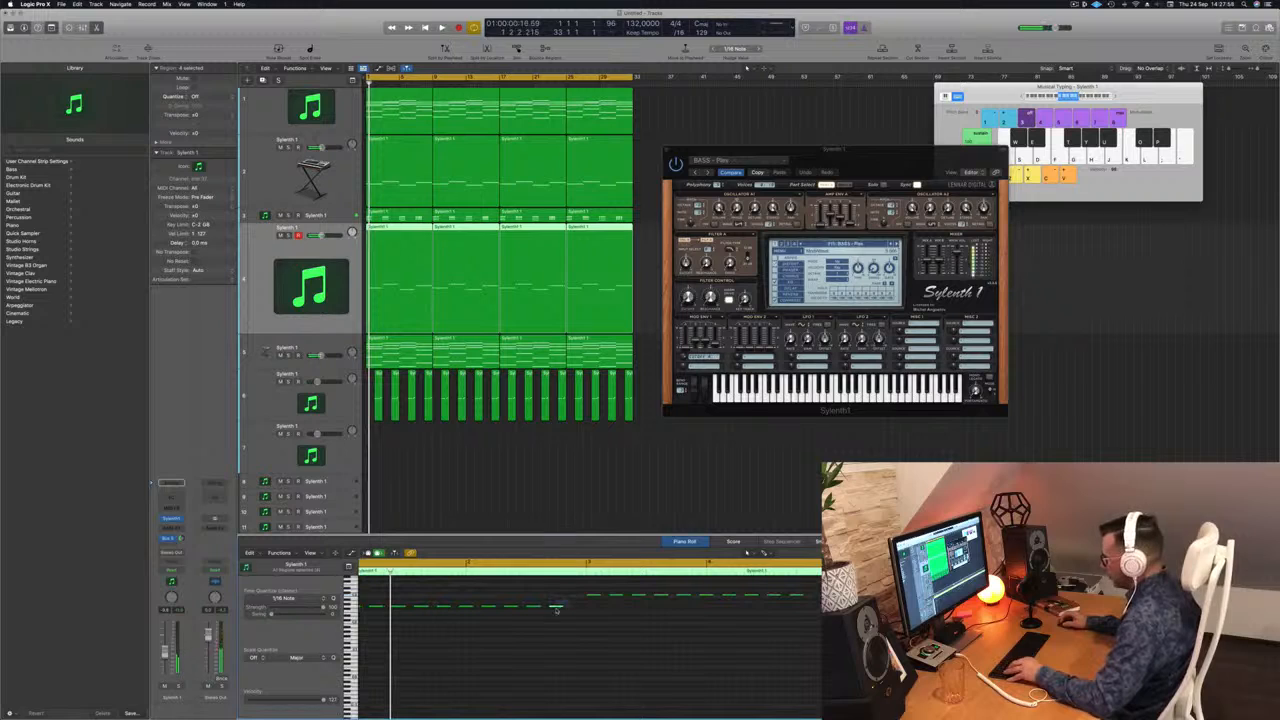
left_click_drag(557, 607, 578, 607)
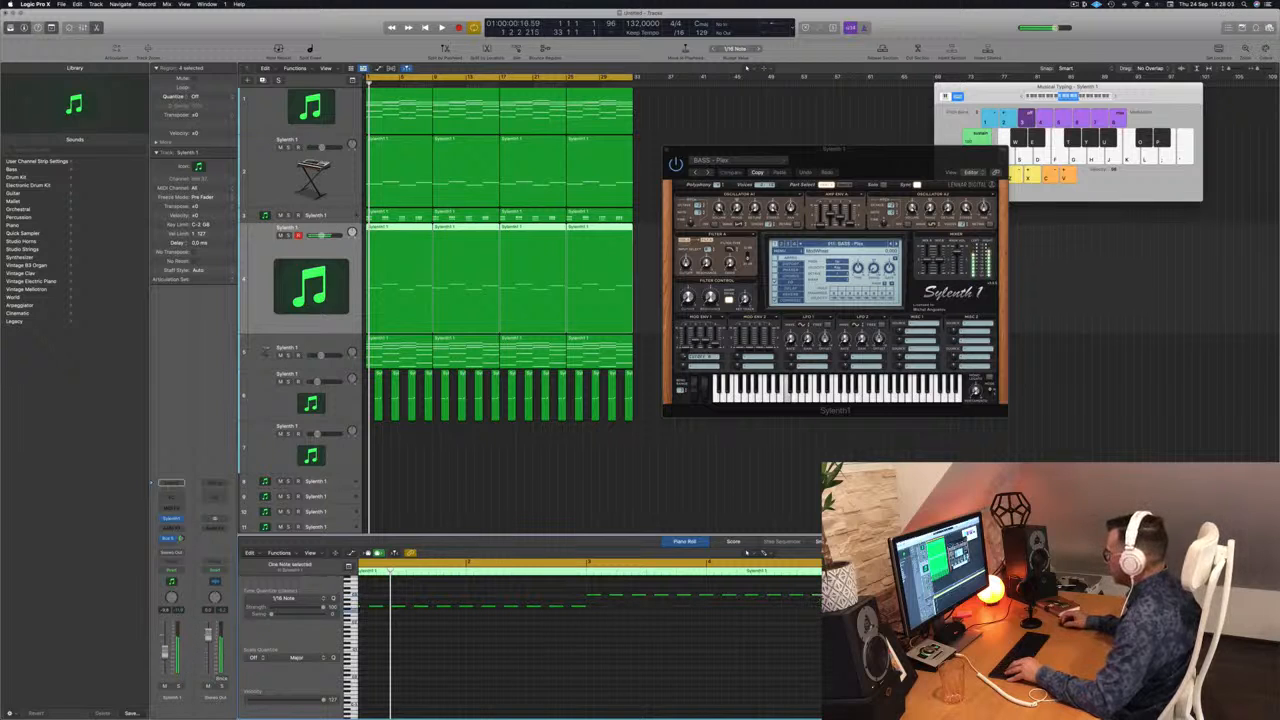
key("super+Left")
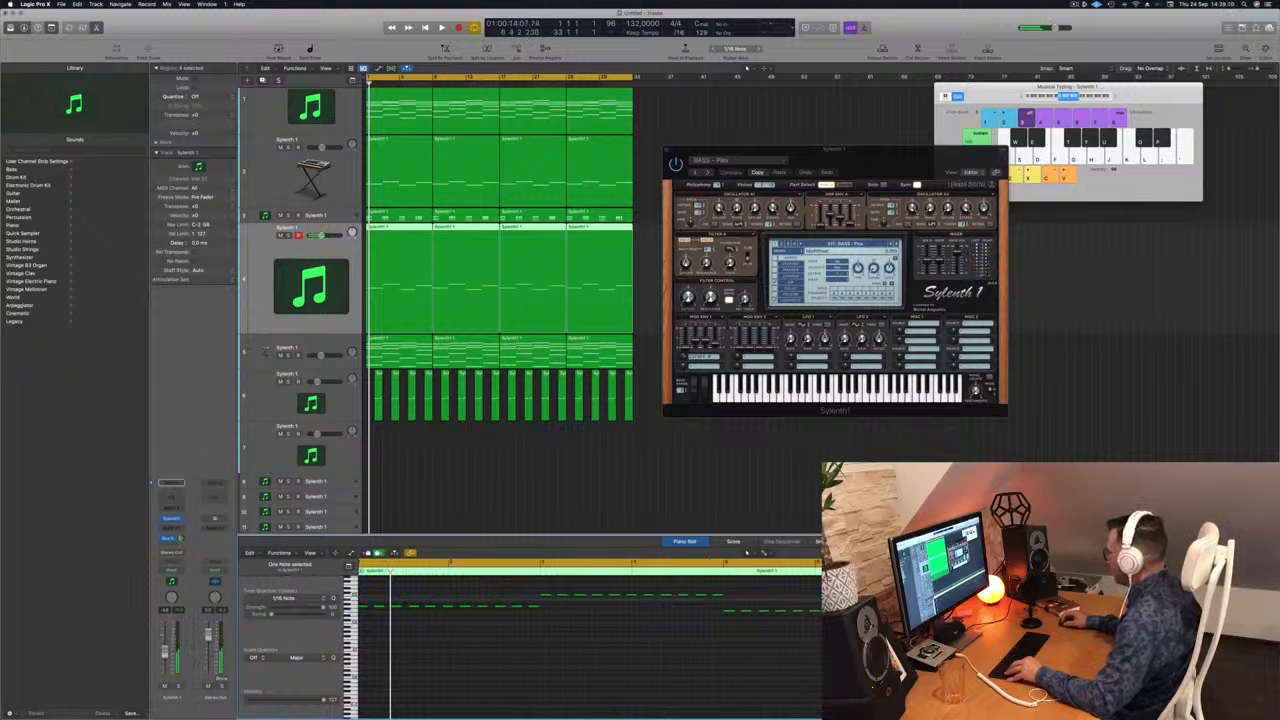
scroll(590, 640, "right", 1)
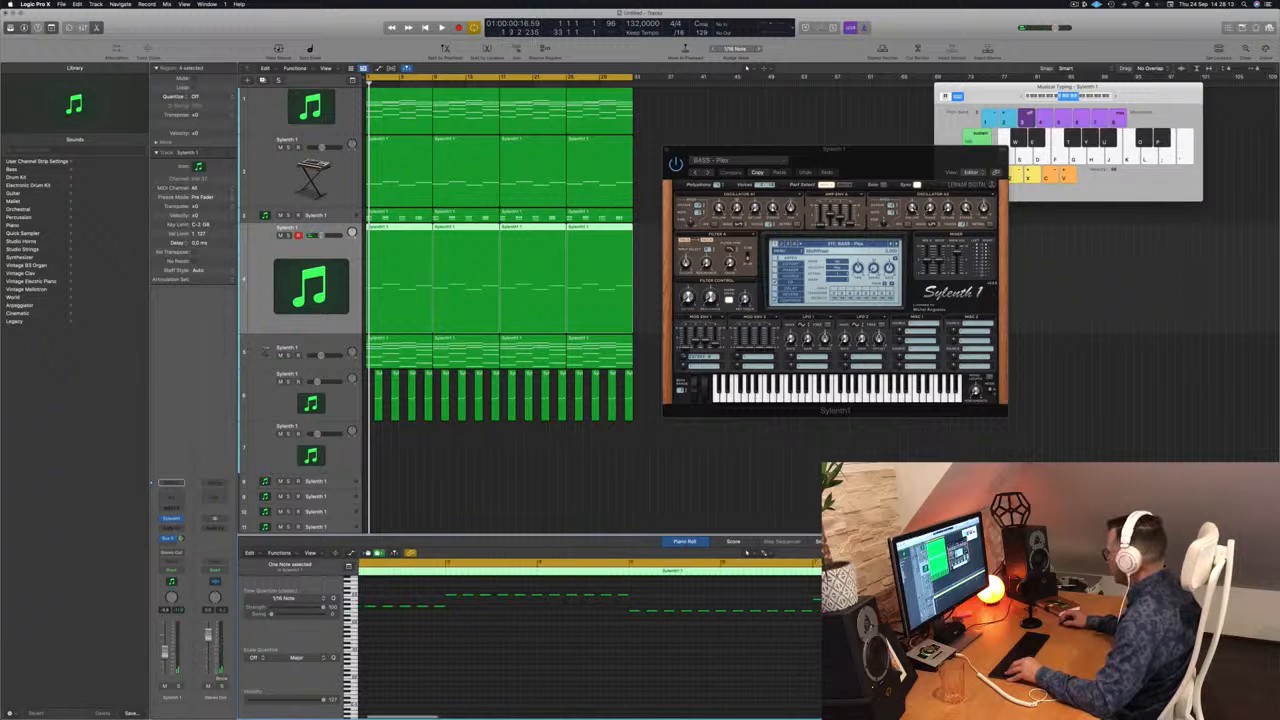
Step: Delete the three outdated region copies behind the edited first region on the repeated-note track
left_click(478, 485)
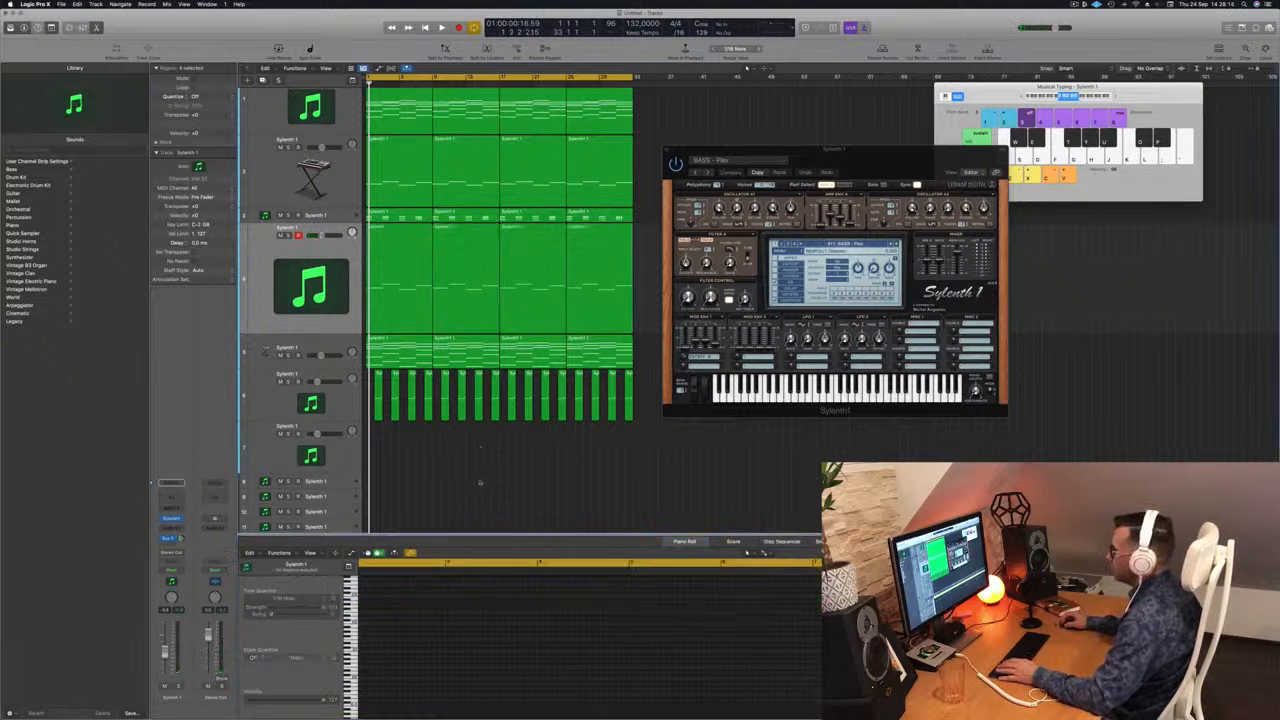
left_click_drag(638, 251, 436, 285)
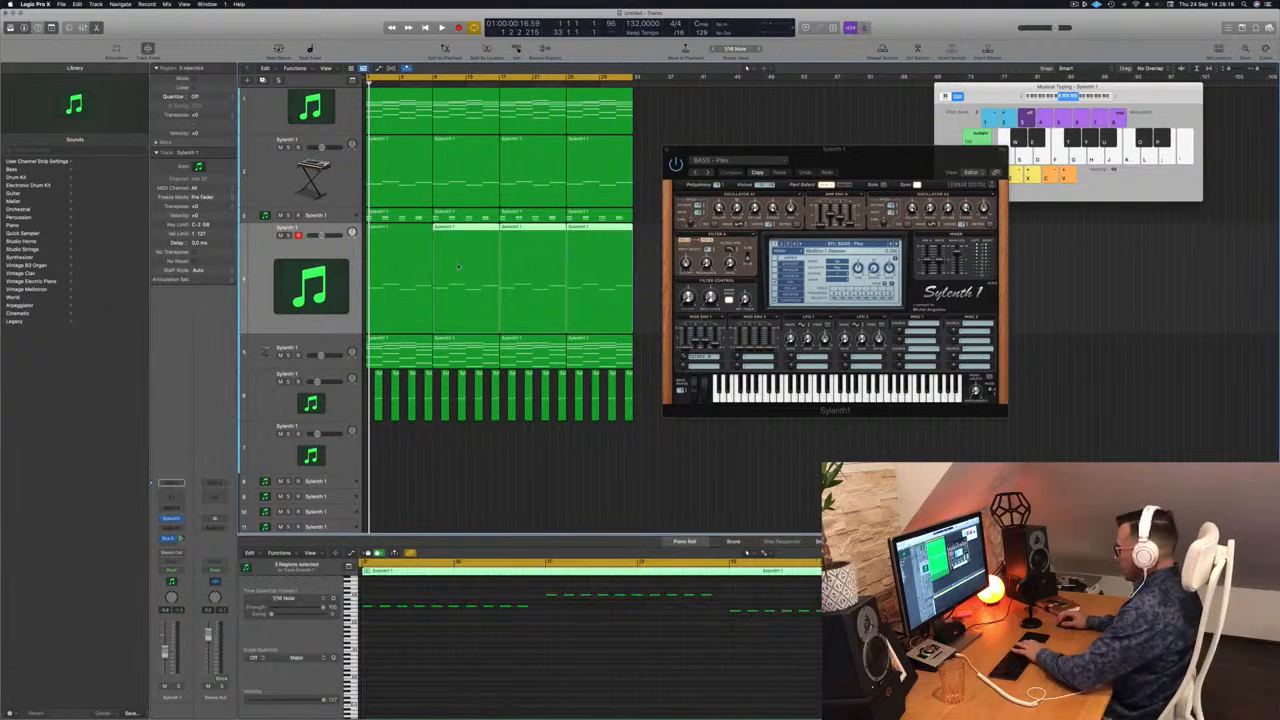
key("Delete")
left_click(390, 256)
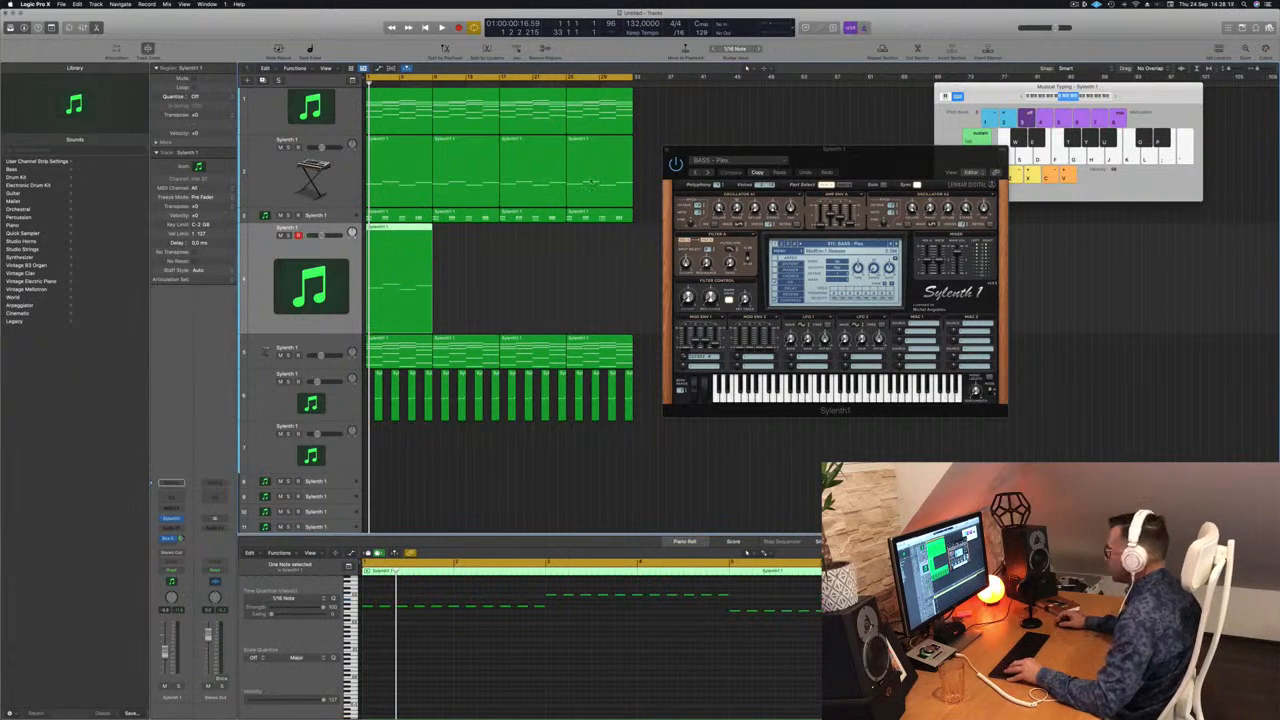
Step: Remove a misplaced copy and duplicate the edited first region along the track to fill all 32 bars
left_click_drag(430, 236, 467, 238)
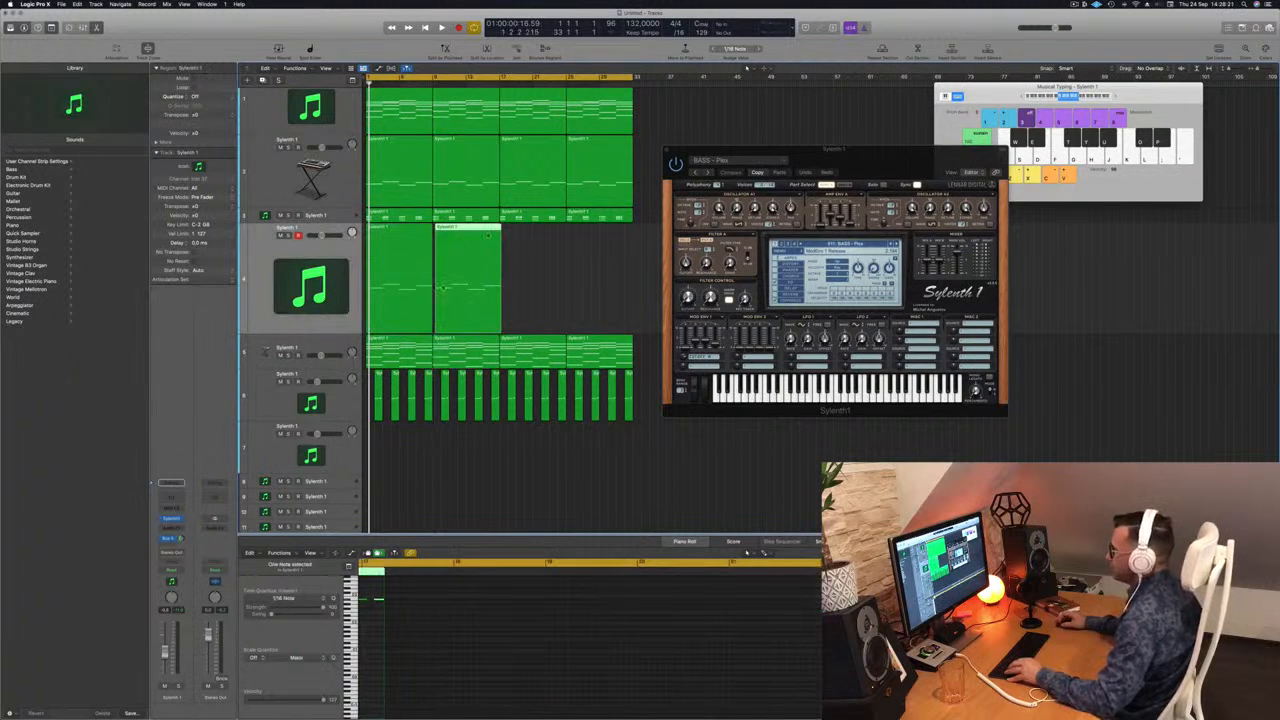
key("Delete")
left_click(381, 236)
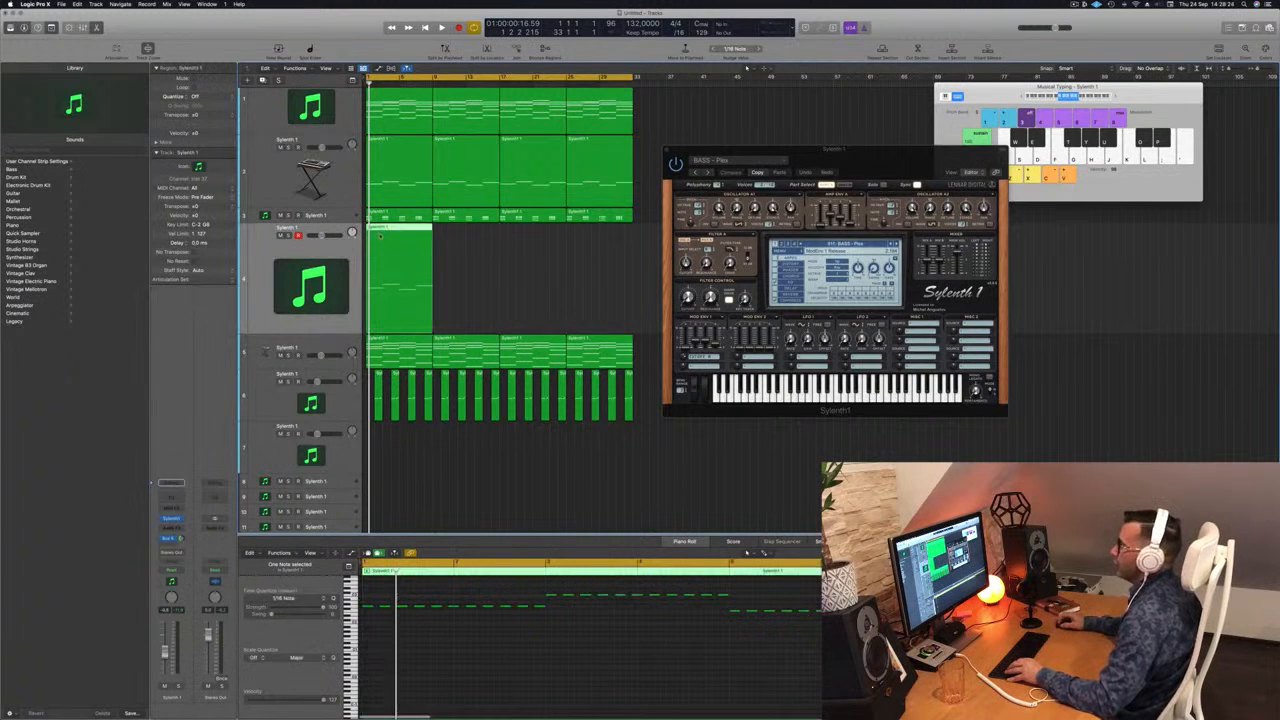
left_click_drag(386, 228, 520, 242)
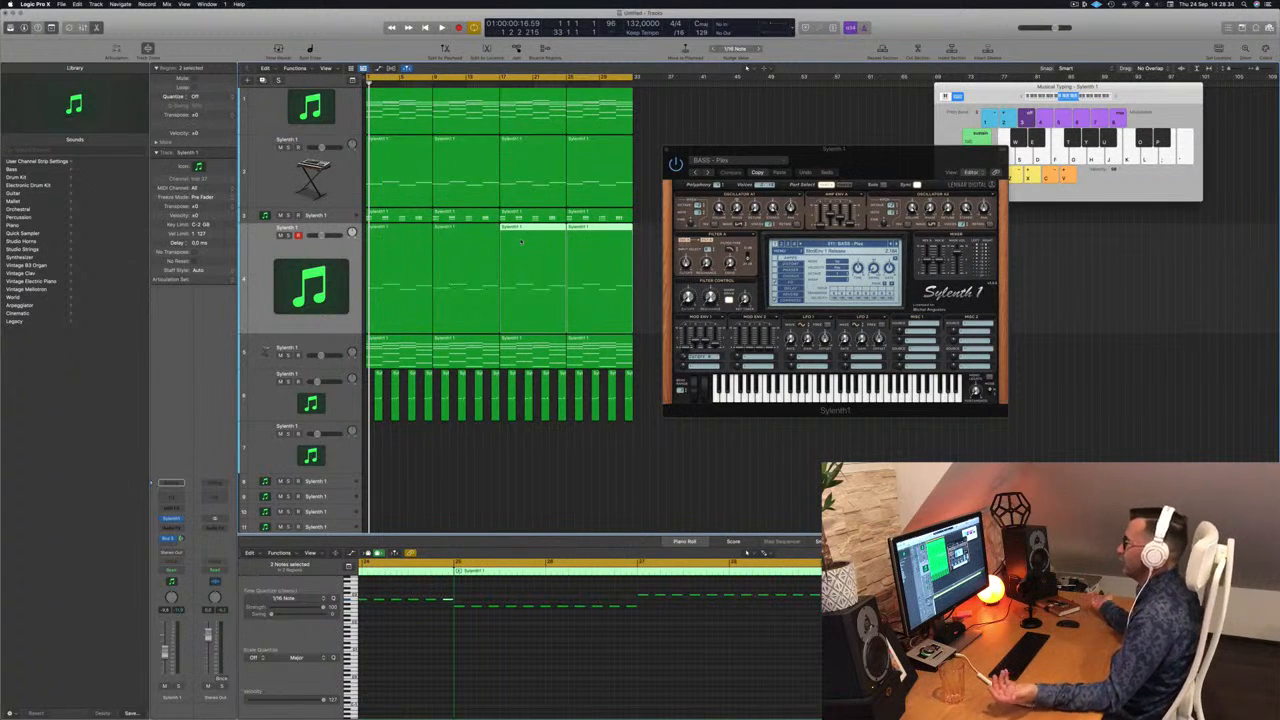
left_click(326, 244)
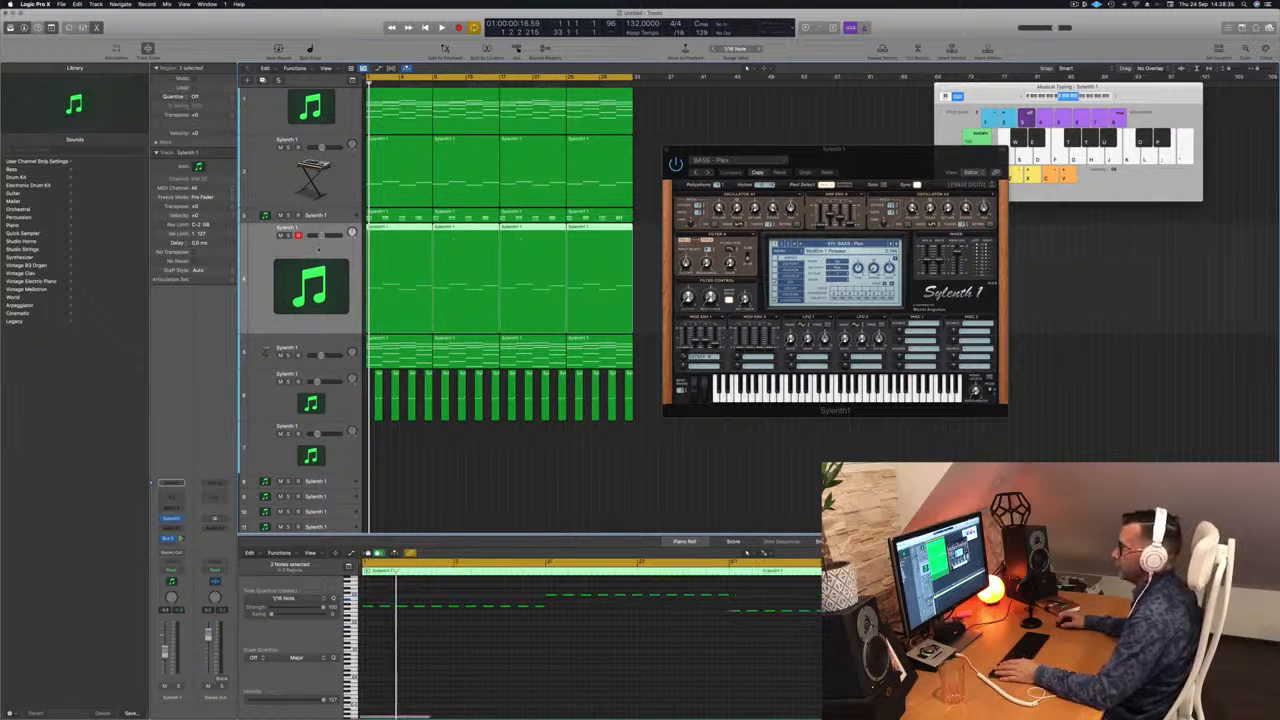
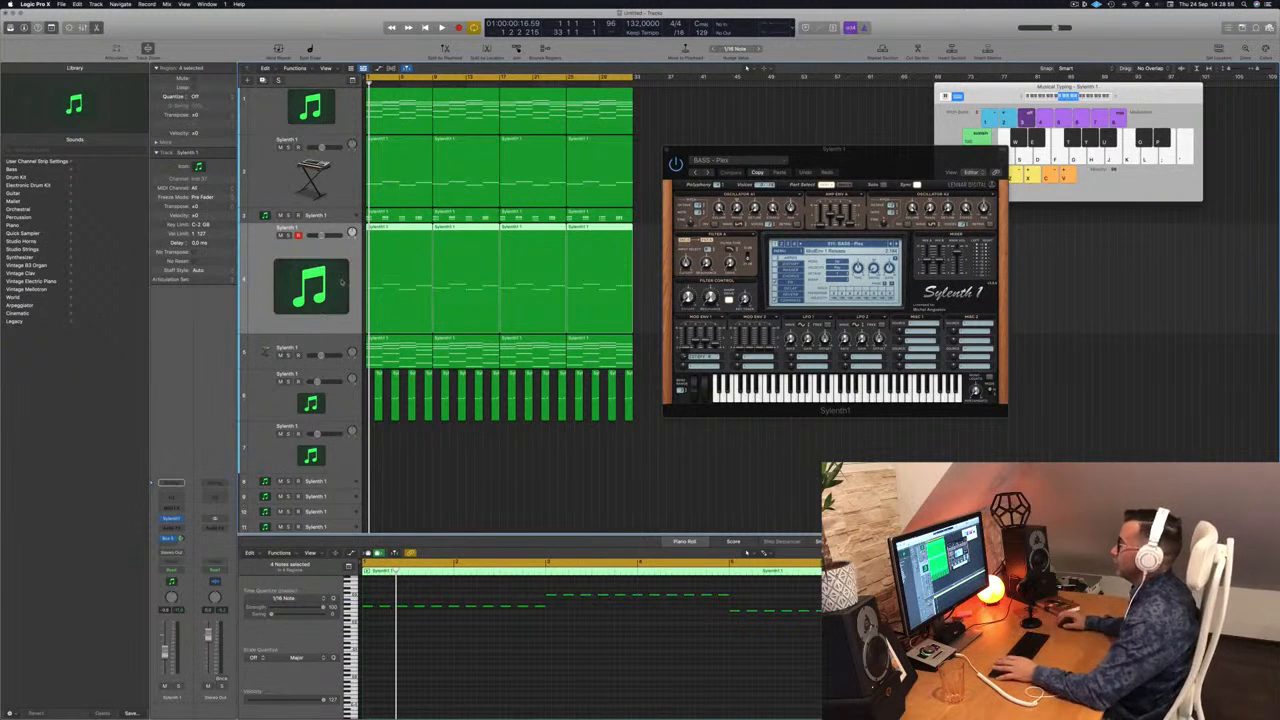
Step: Audition further Sylenth1 presets during playback up to the FX group and load the first BASS preset from the preset list
key("space")
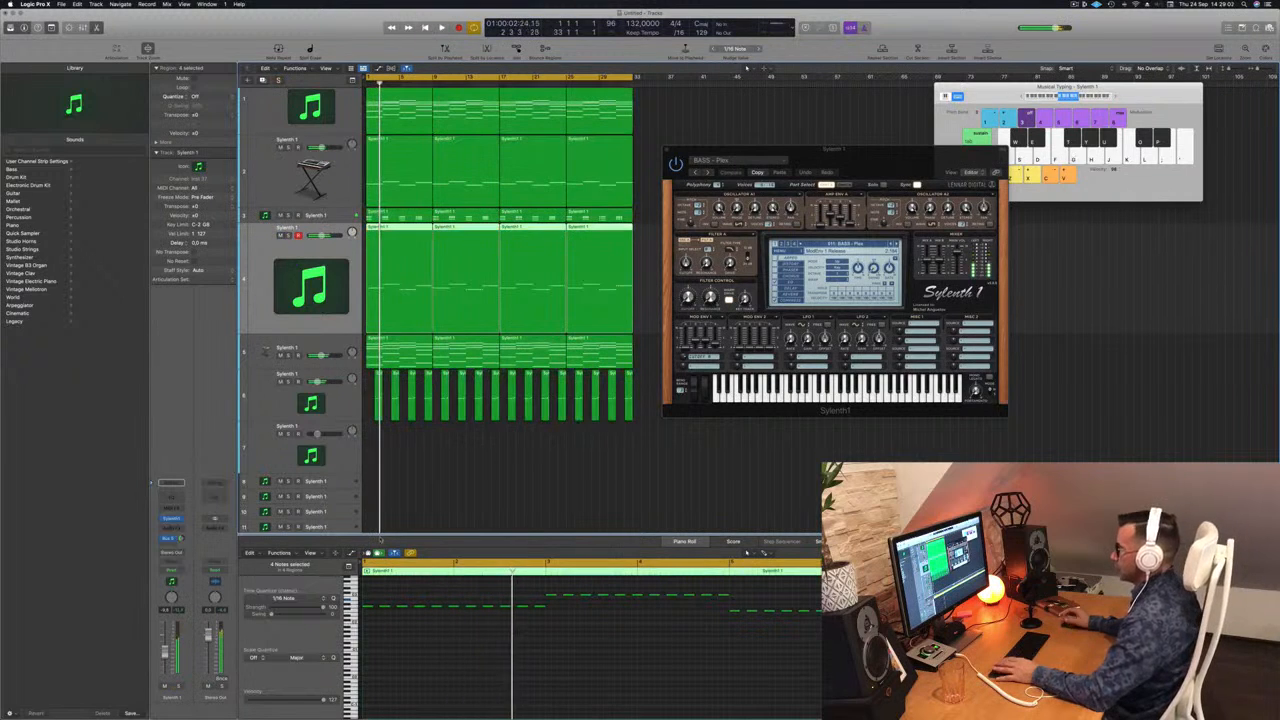
left_click(897, 245)
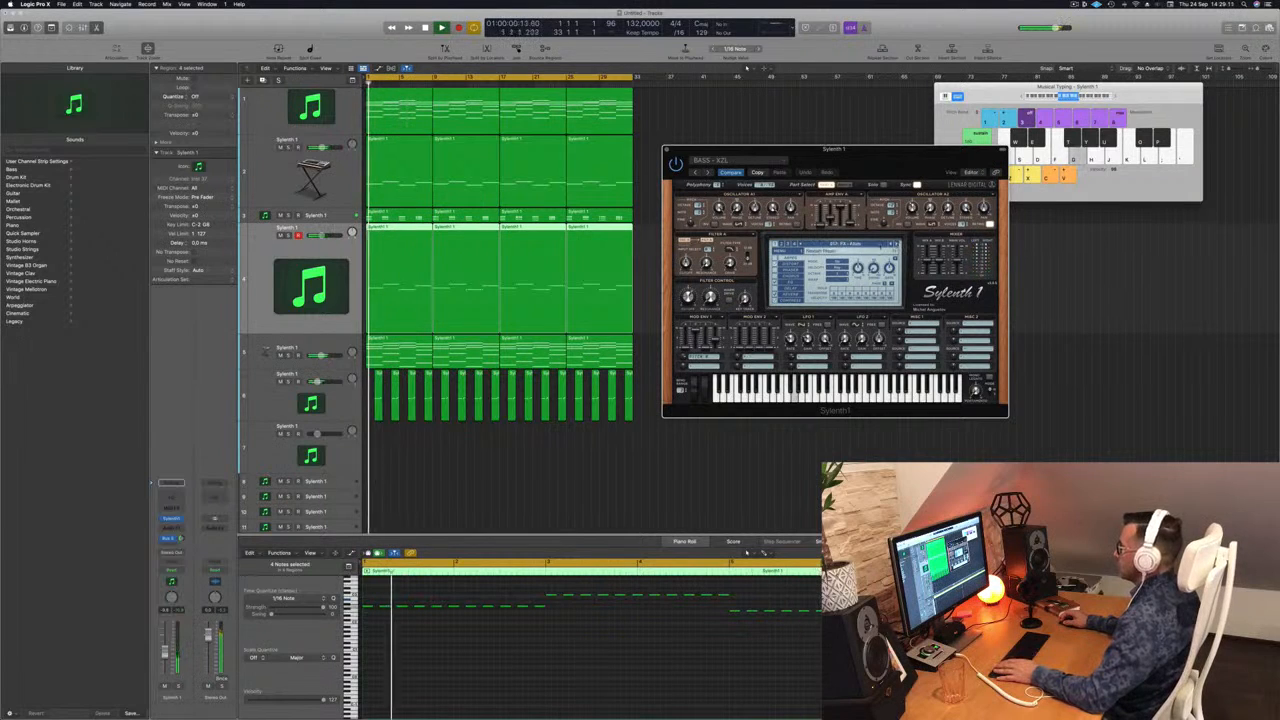
left_click(834, 243)
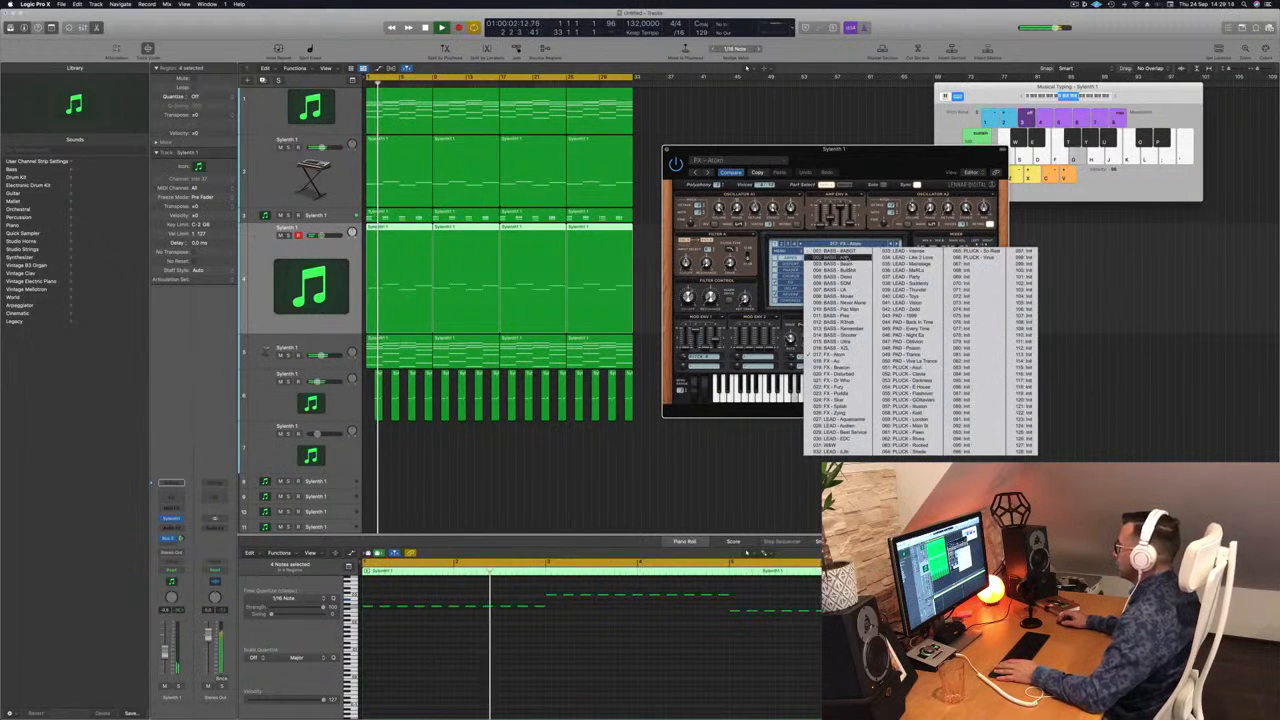
left_click(843, 252)
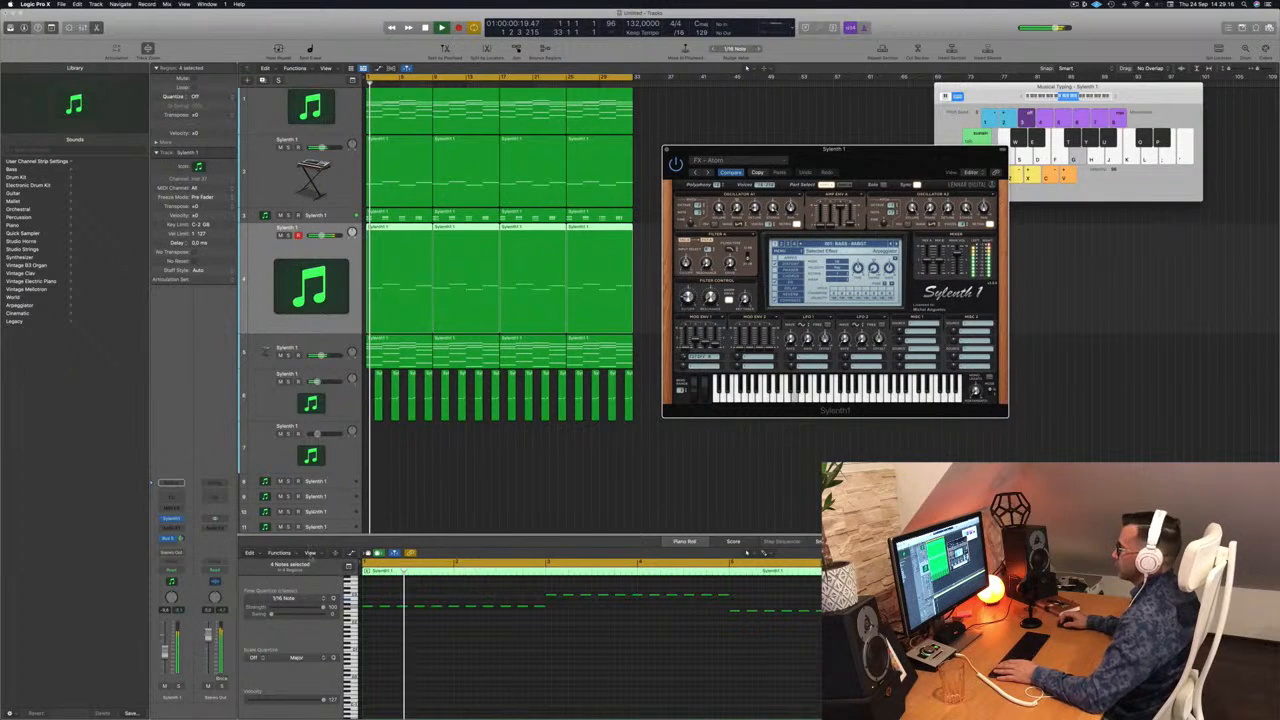
Step: Lower the repeated-note track's volume slightly, advance through more Sylenth1 bass presets and close the synth
left_click_drag(165, 653, 165, 657)
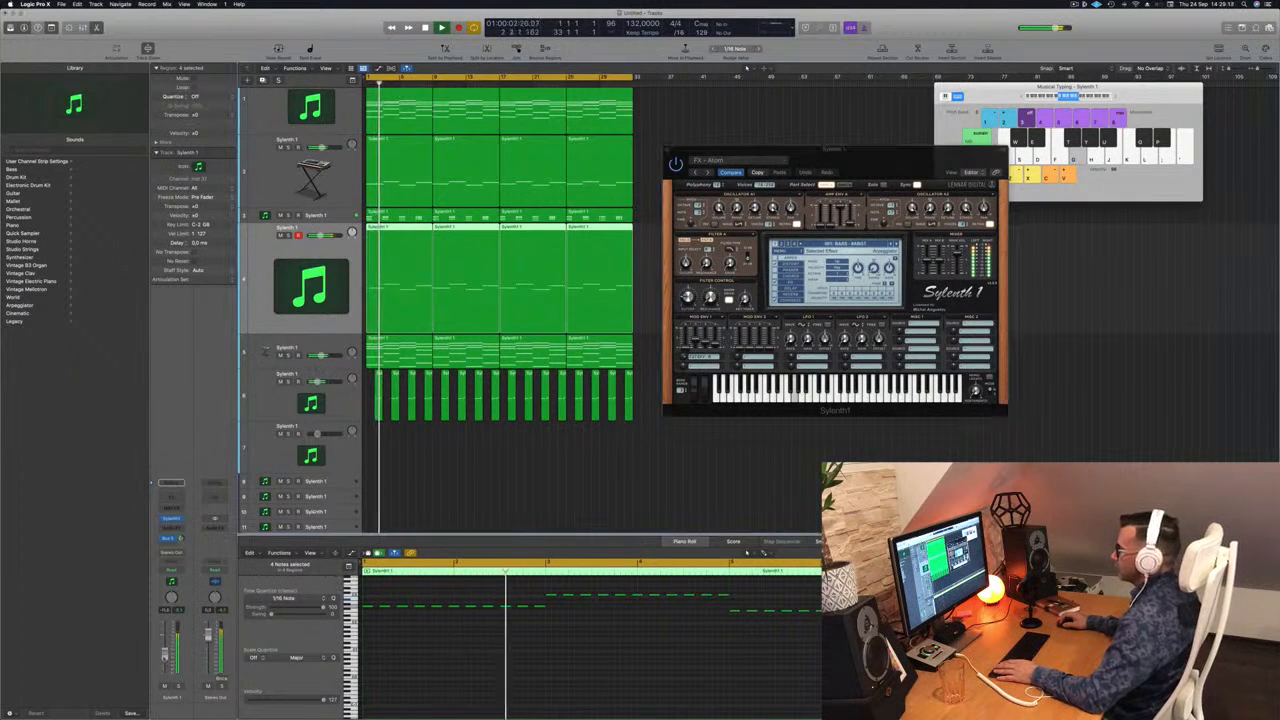
left_click_drag(953, 168, 900, 179)
key("space")
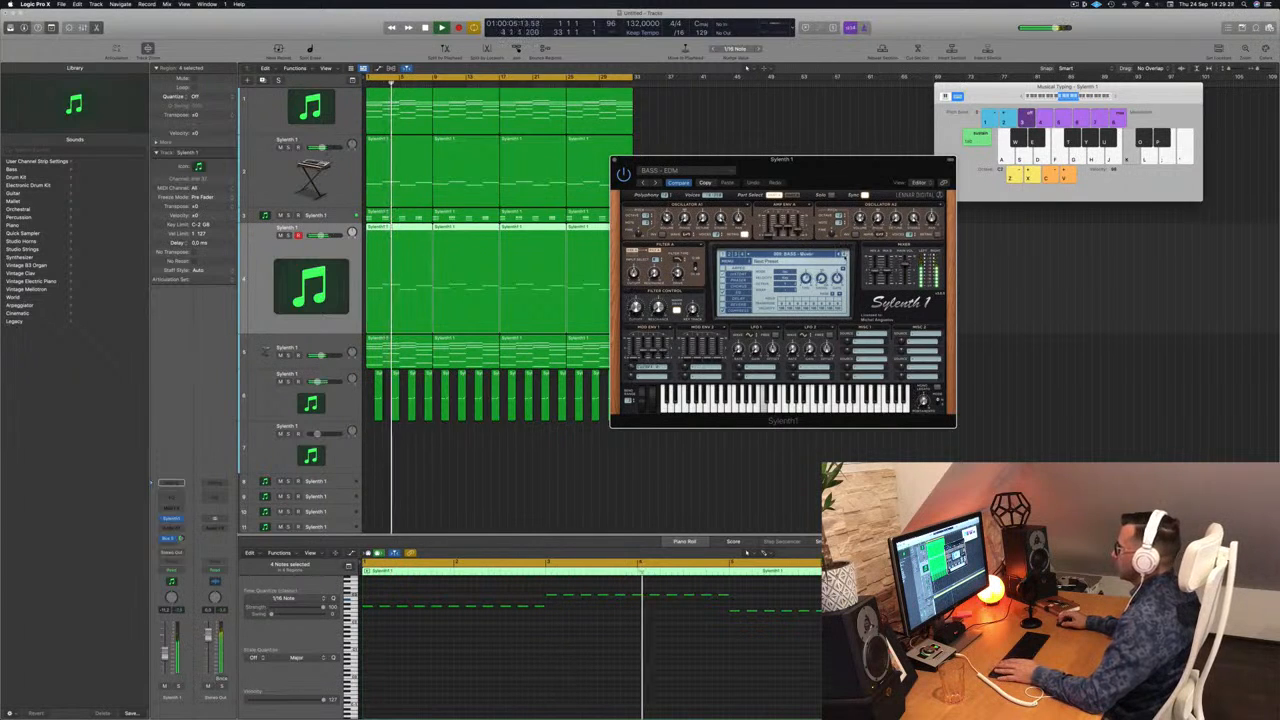
left_click_drag(639, 162, 697, 144)
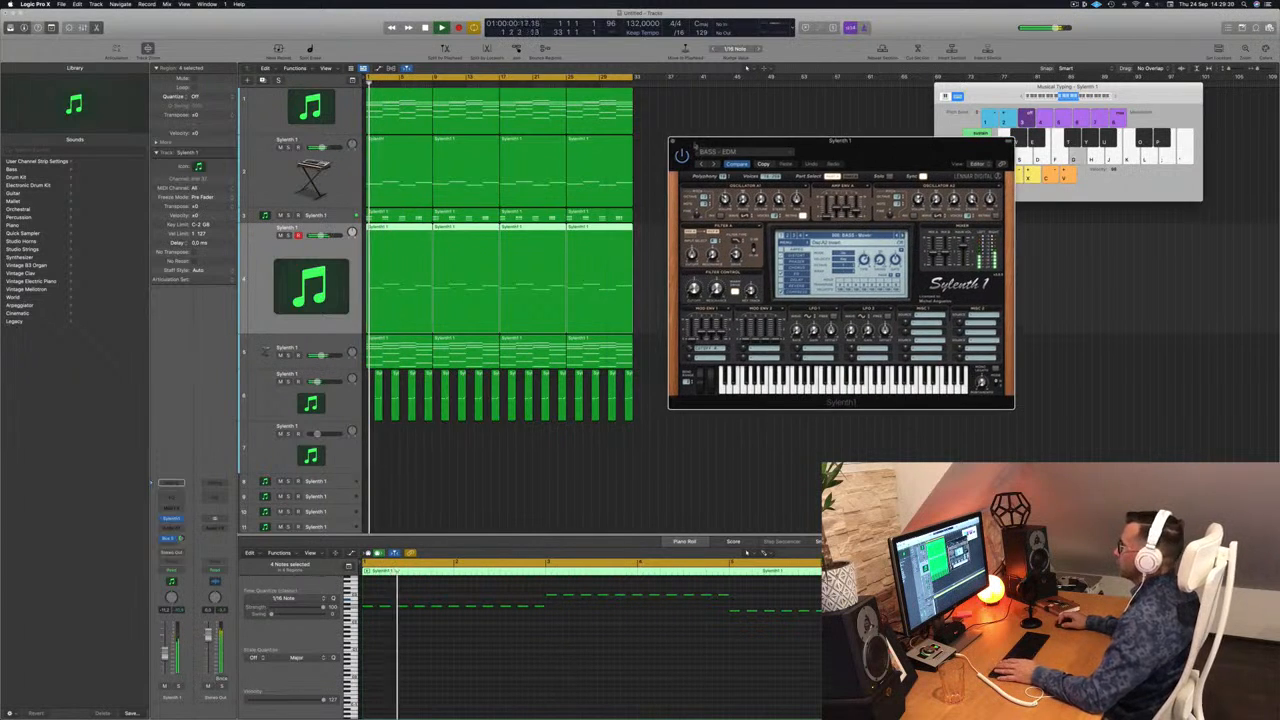
left_click(674, 141)
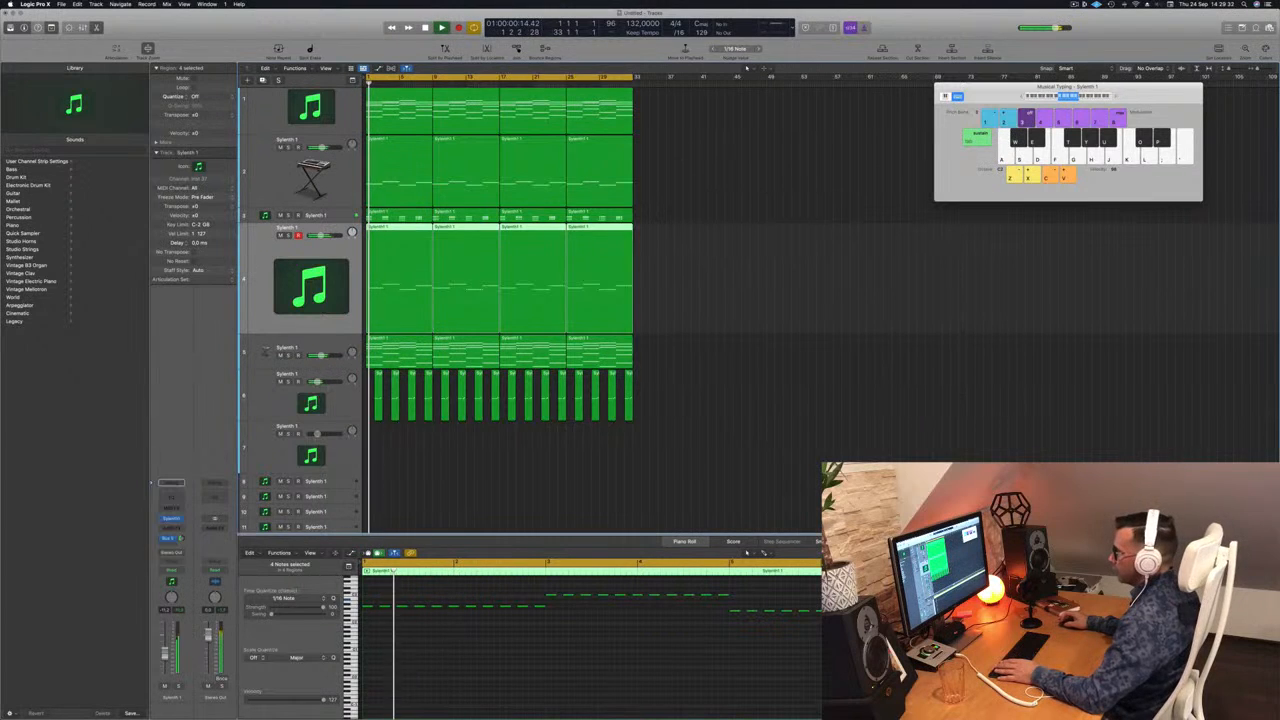
Step: Insert a stereo Compressor on the repeated-note track and set its side chain to the instrument channel used as trigger
left_click(171, 528)
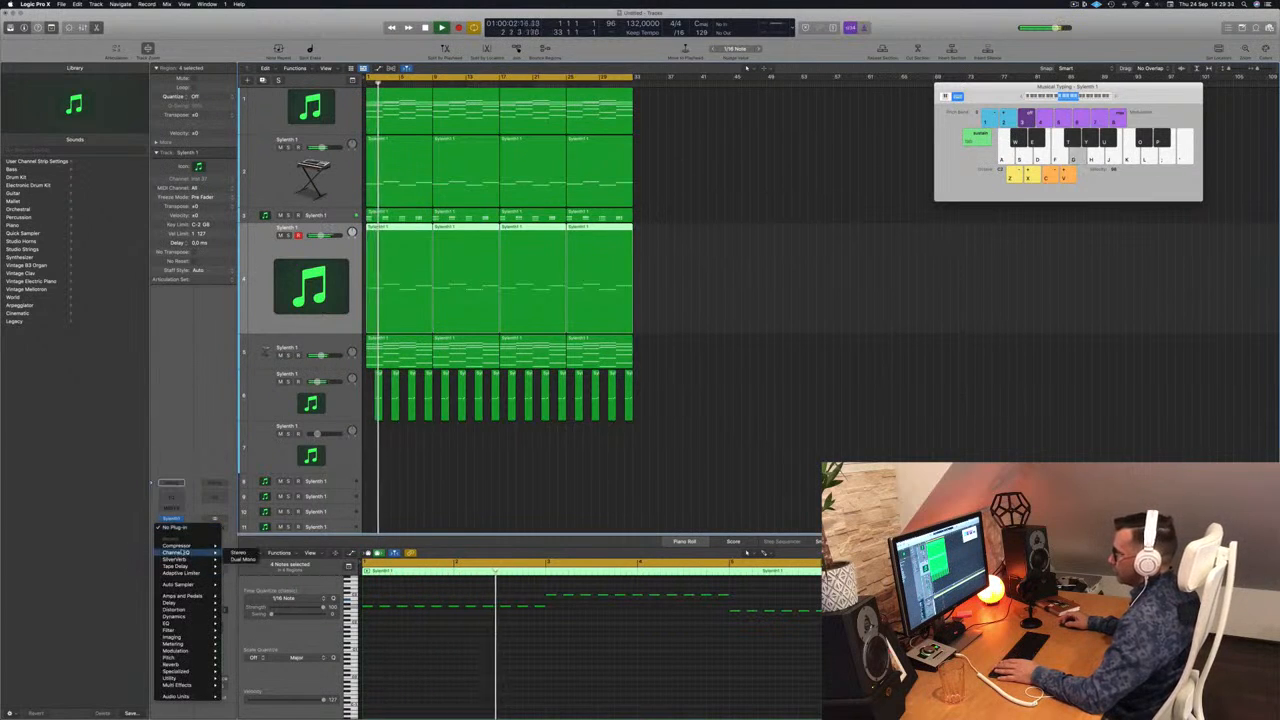
left_click(240, 547)
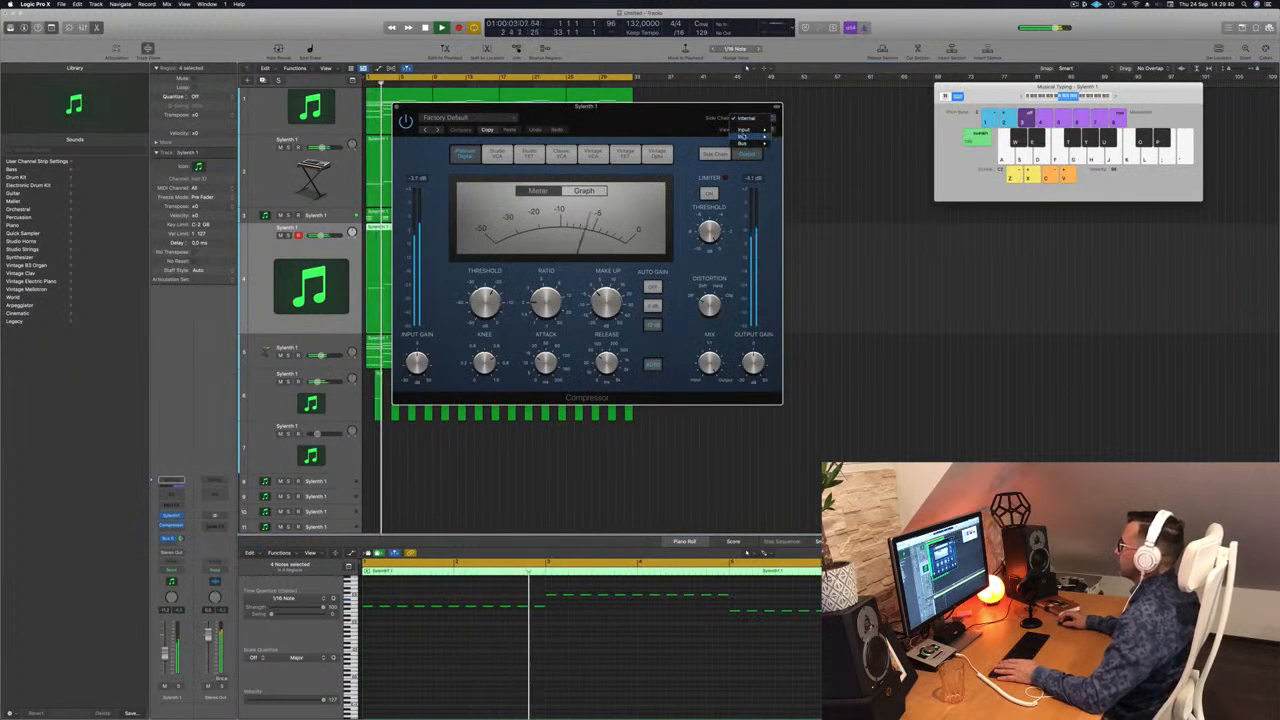
mouse_move(752, 136)
left_click(810, 192)
left_click_drag(643, 395, 910, 411)
Step: Adjust the Compressor's ratio and threshold while replaying the track from the start
key("space")
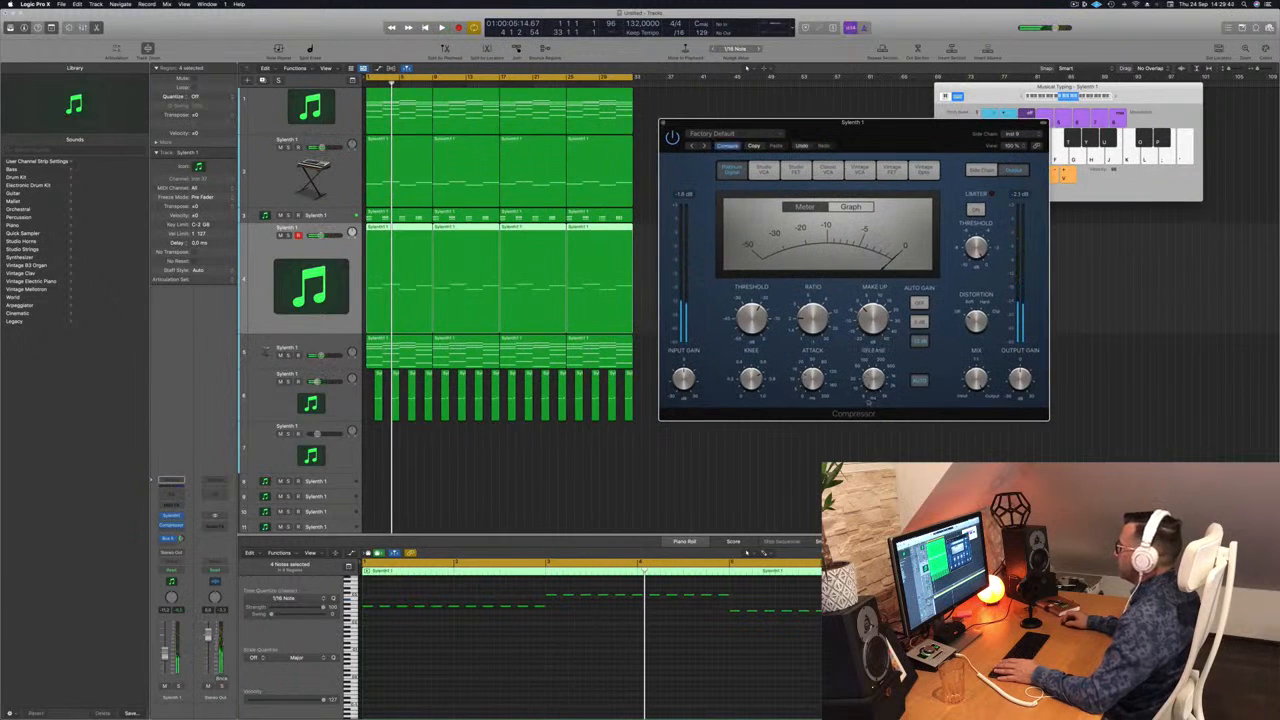
key("space")
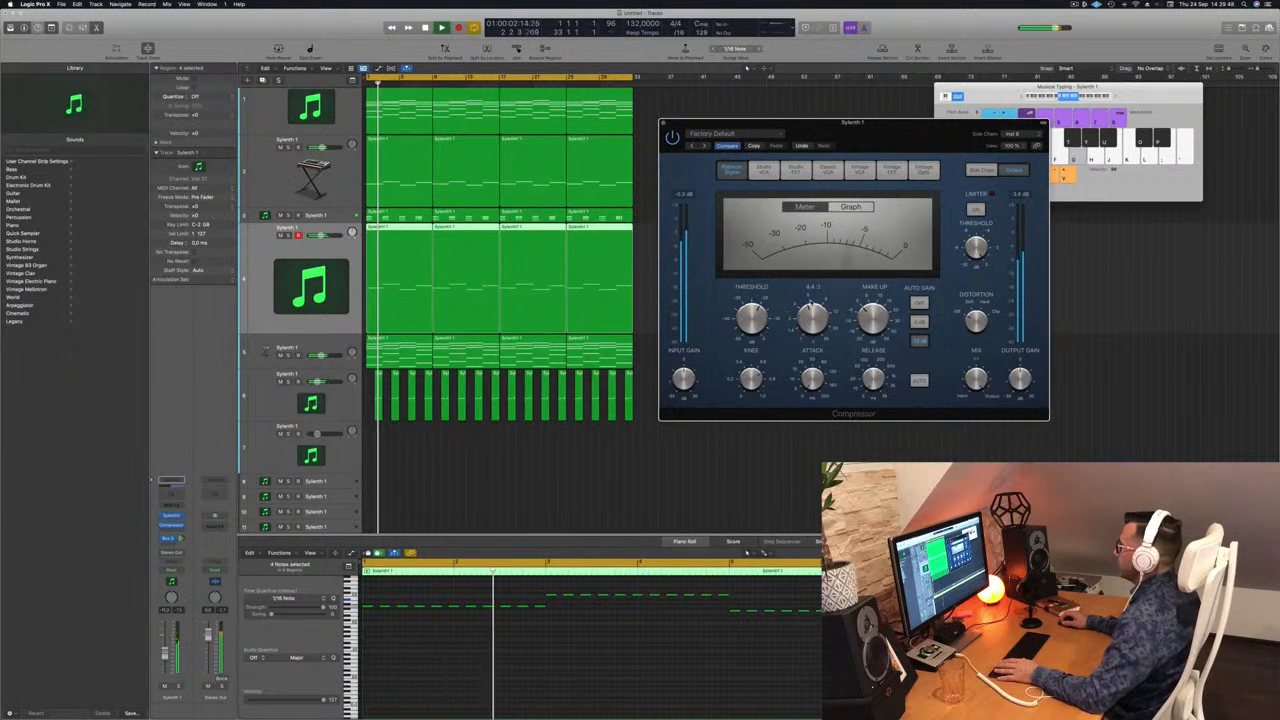
key("Return")
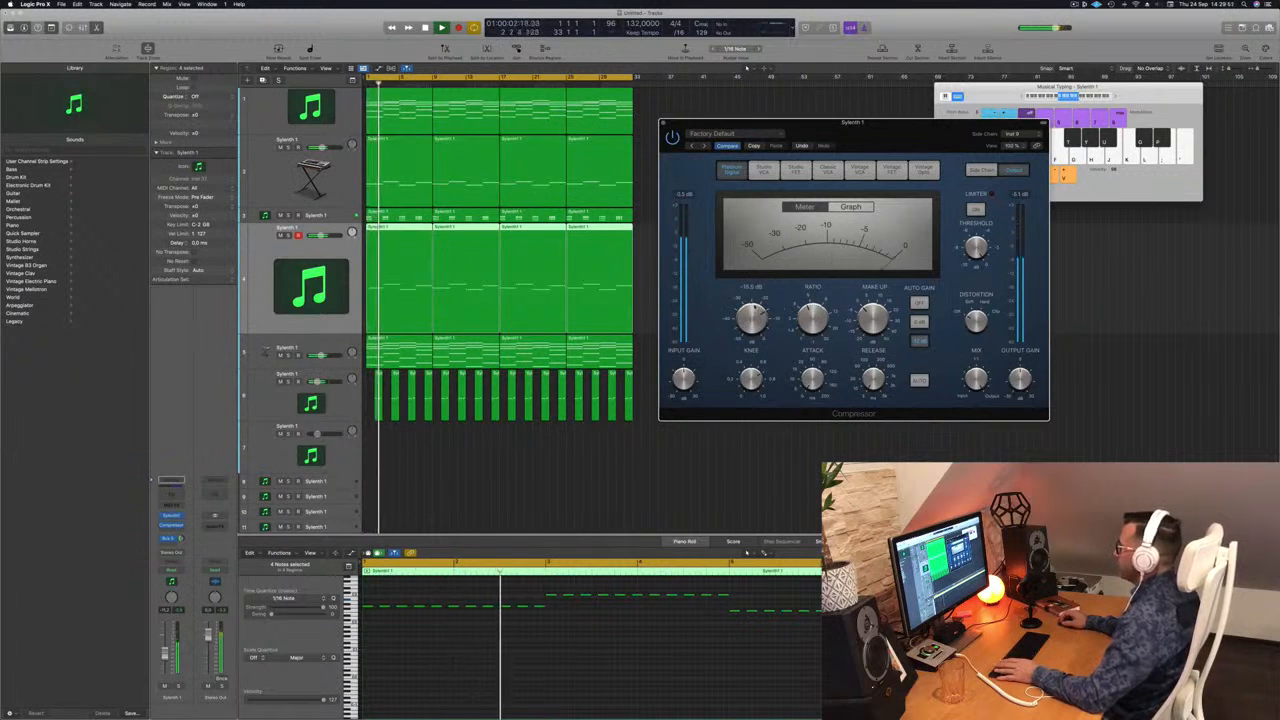
key("Return")
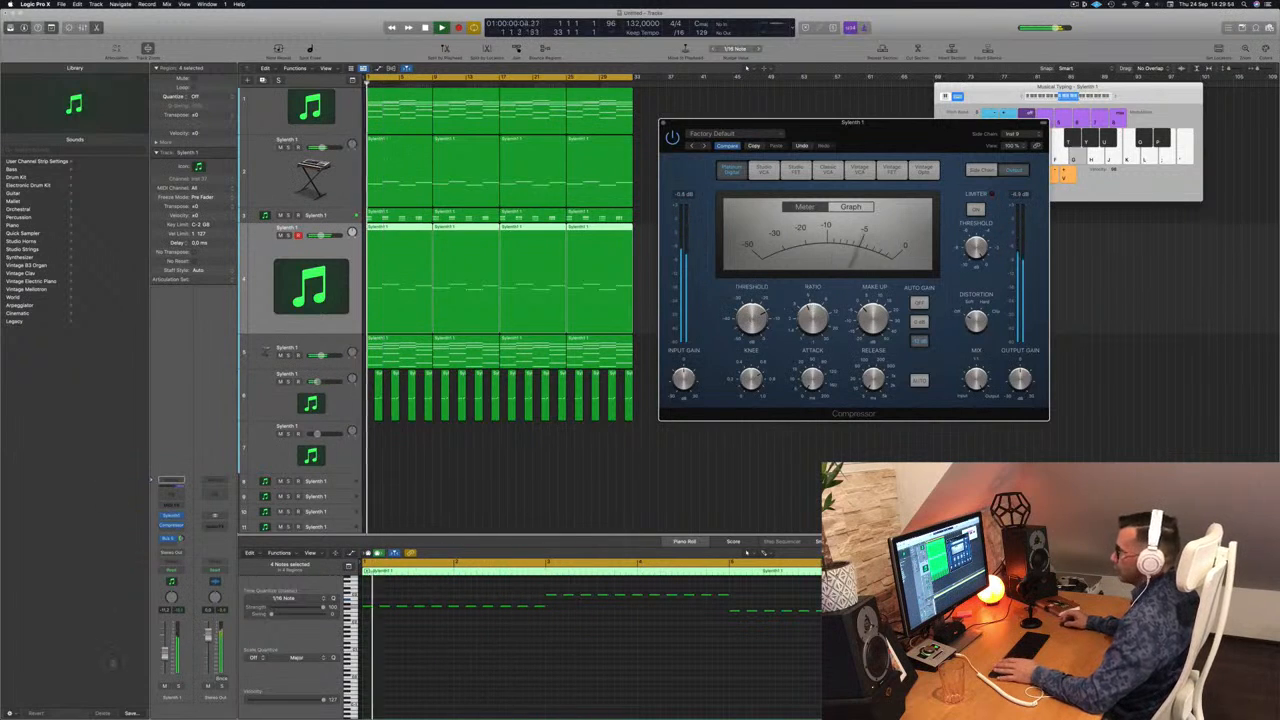
Step: Compare the compressed bass track soloed and within the full mix, and close the Compressor
key("s")
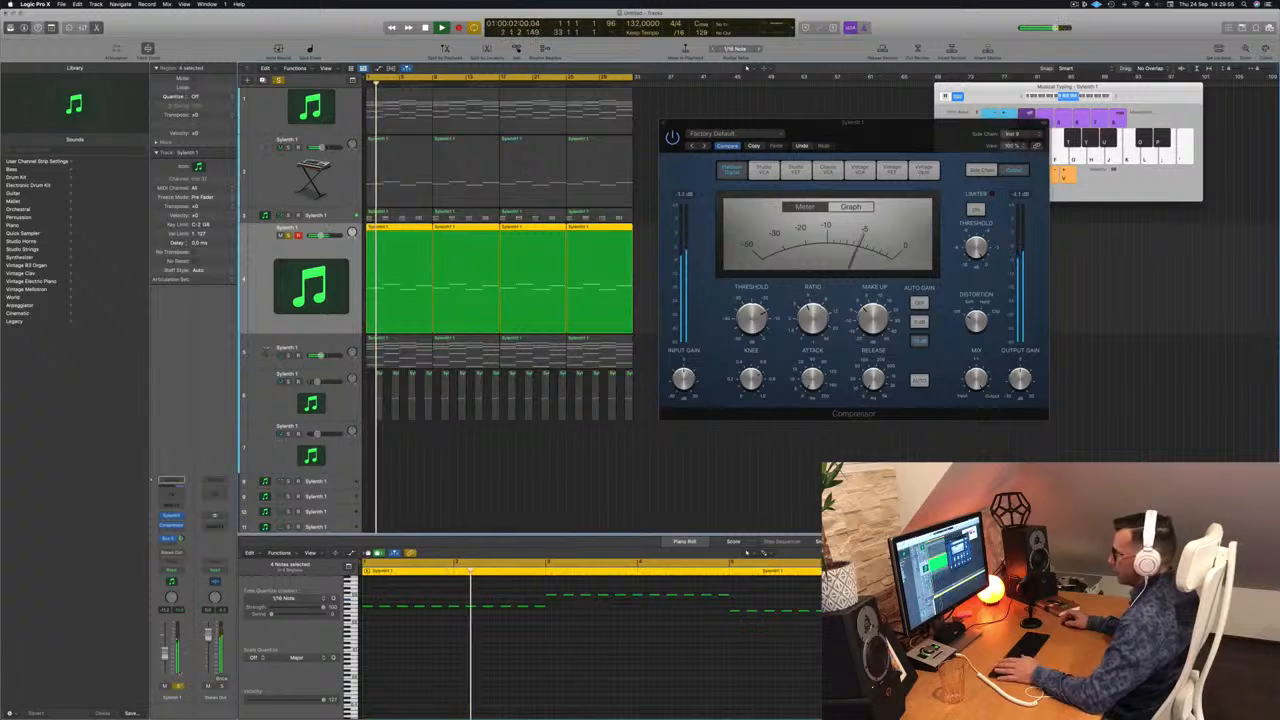
key("s")
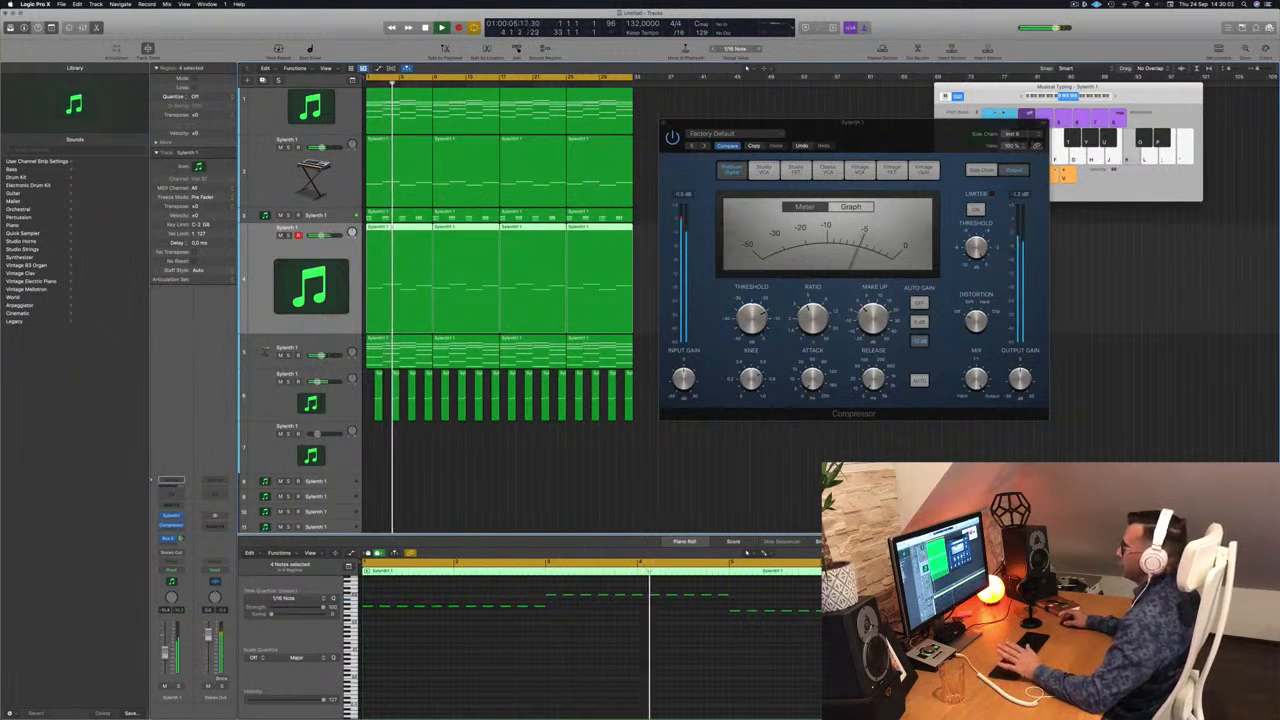
left_click_drag(884, 122, 811, 177)
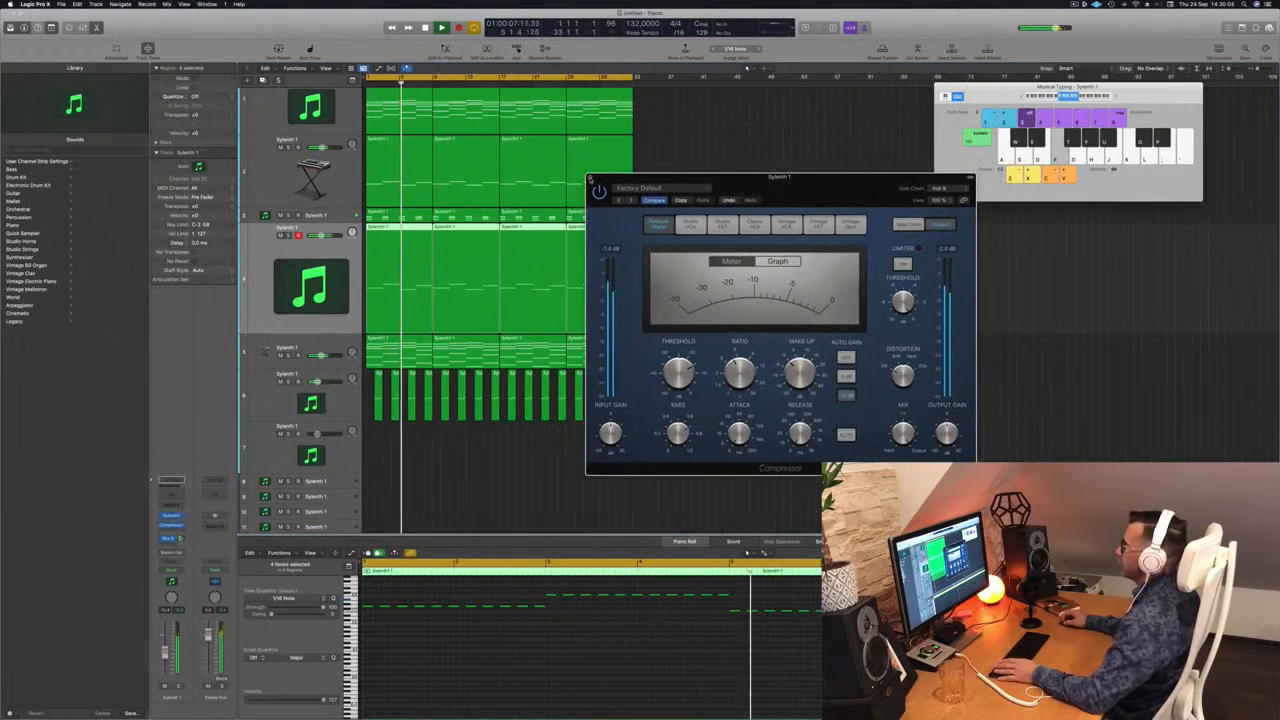
left_click(590, 178)
Step: Replay the mix from the beginning and mute the Alchemy arpeggio track
left_click(282, 105)
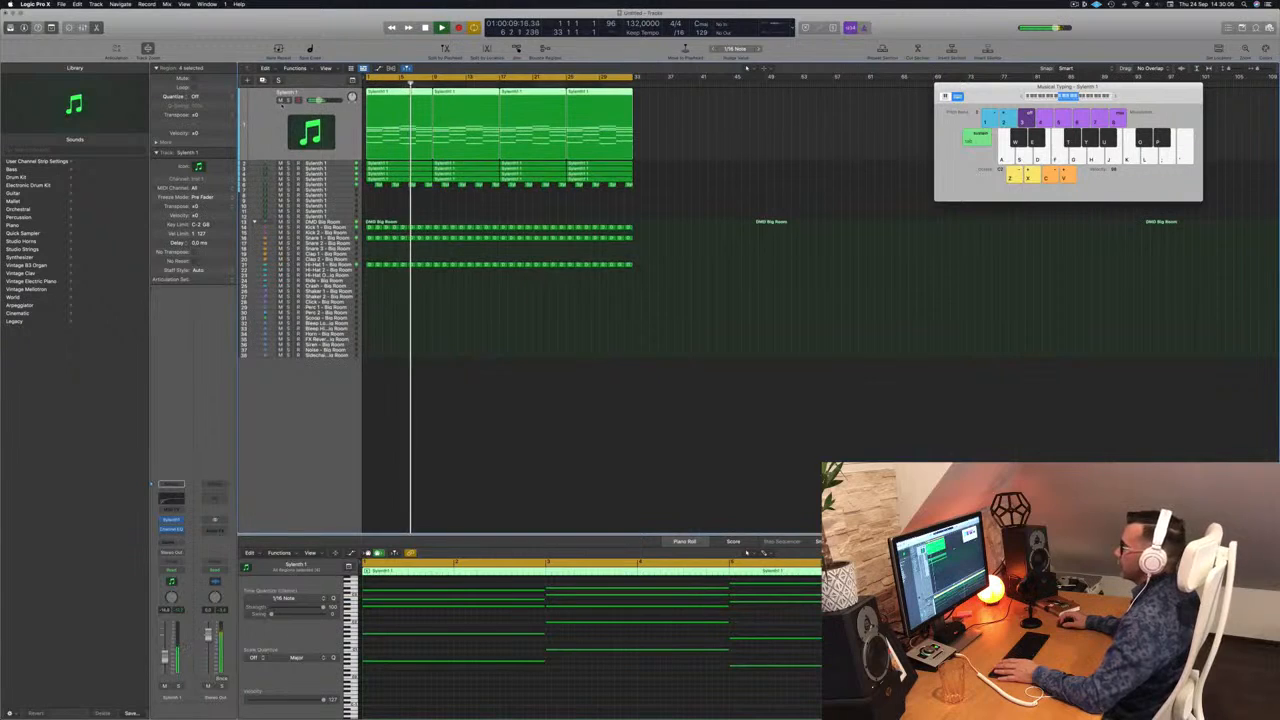
key("Return")
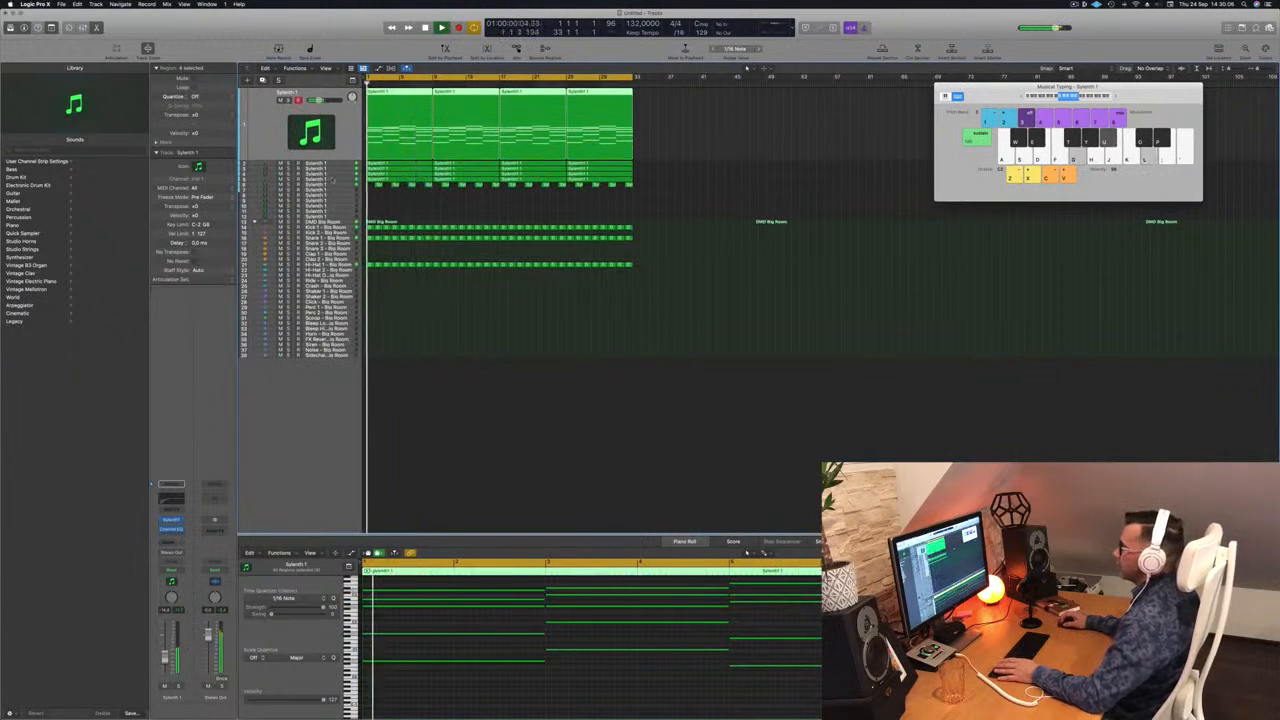
left_click(347, 169)
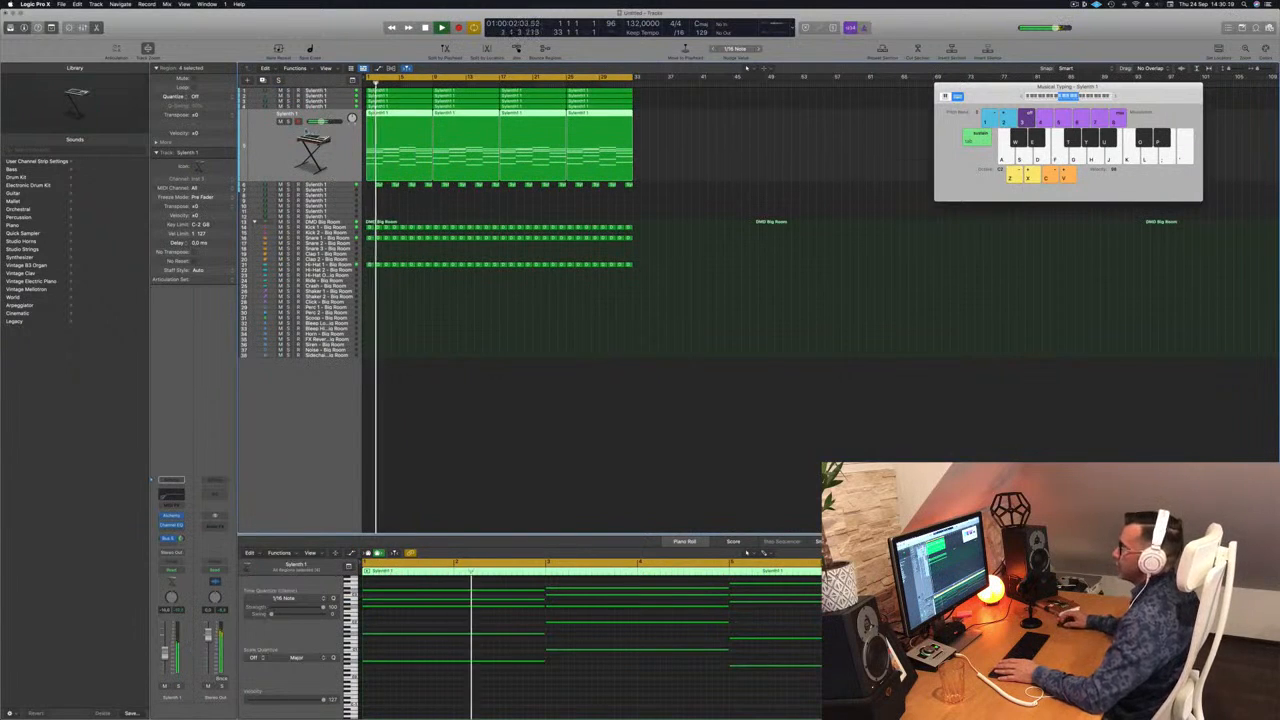
key("m")
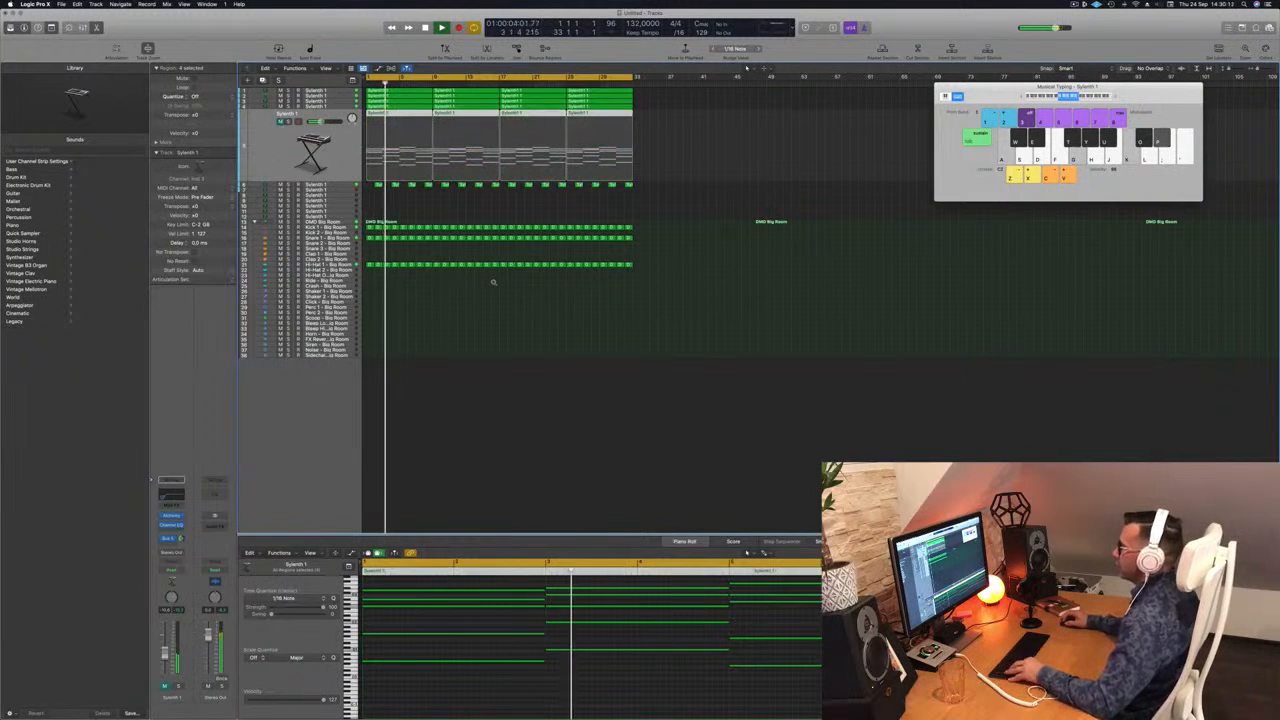
Step: Solo the repeated-note bass track briefly, and toggle the mute of the chord stab track above it to compare
scroll(495, 282, "up", 3)
scroll(495, 282, "up", 4)
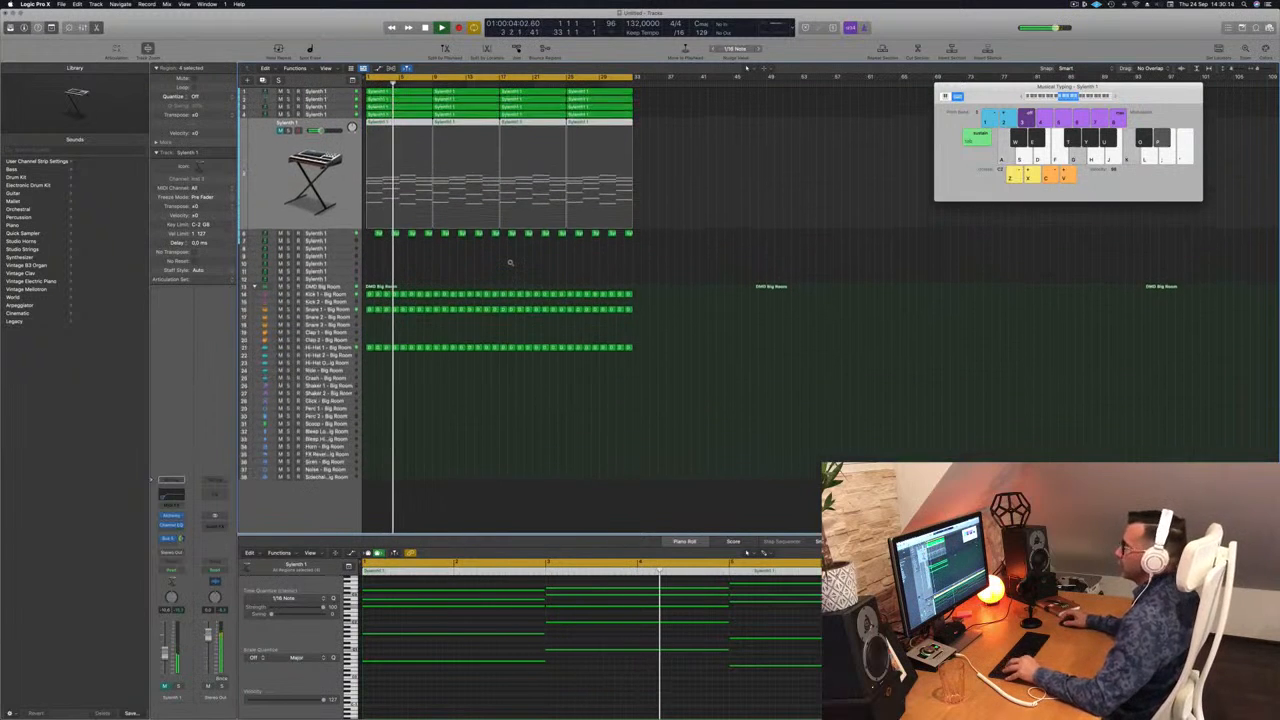
scroll(534, 260, "up", 1)
scroll(534, 260, "right", 4)
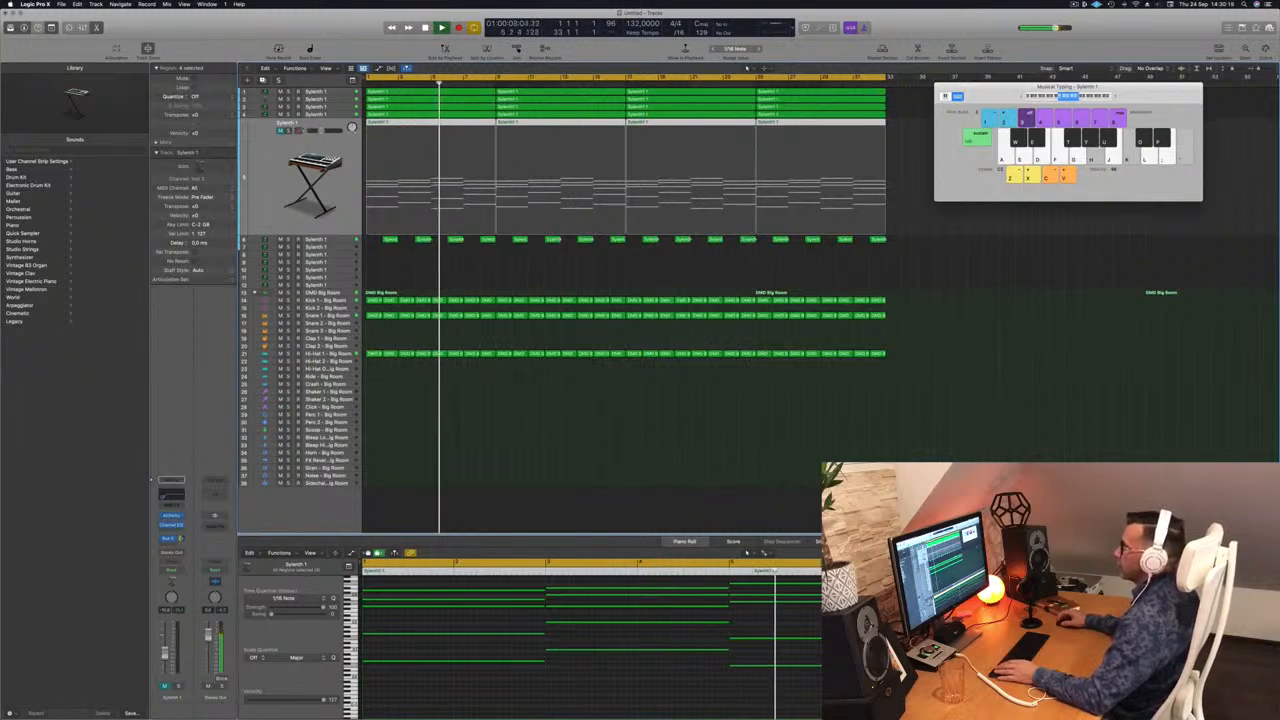
key("m")
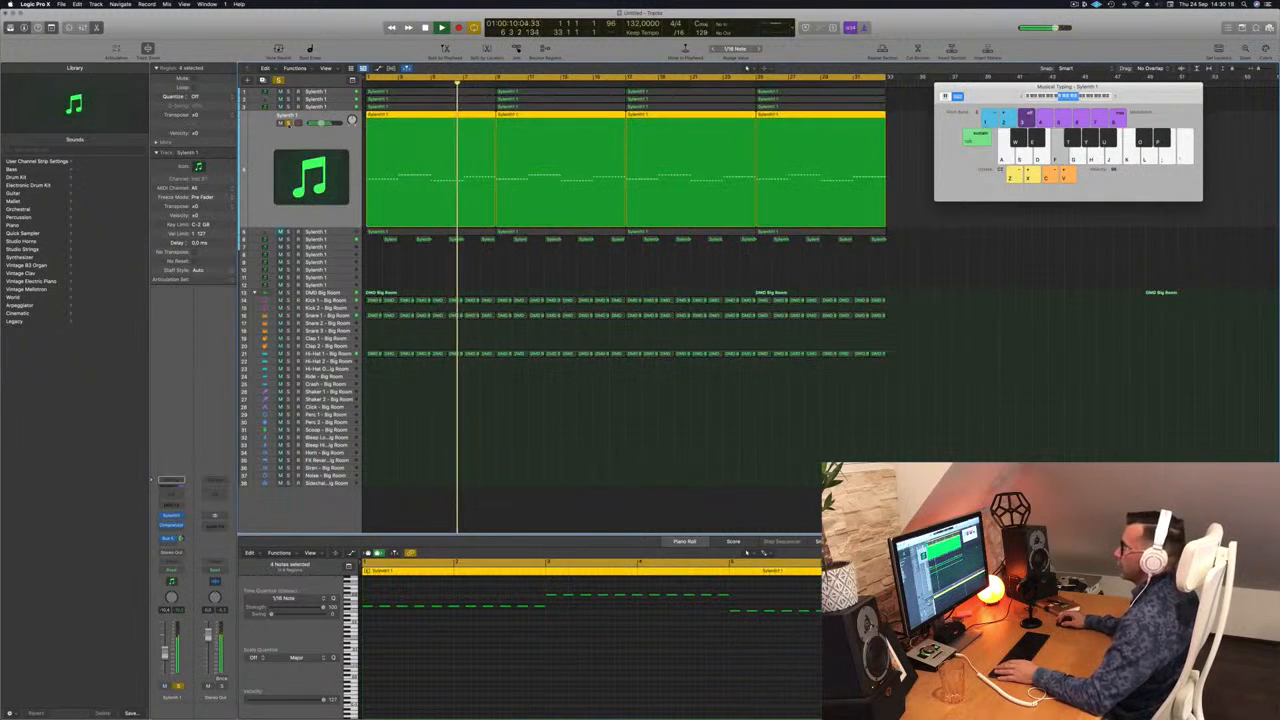
key("Up")
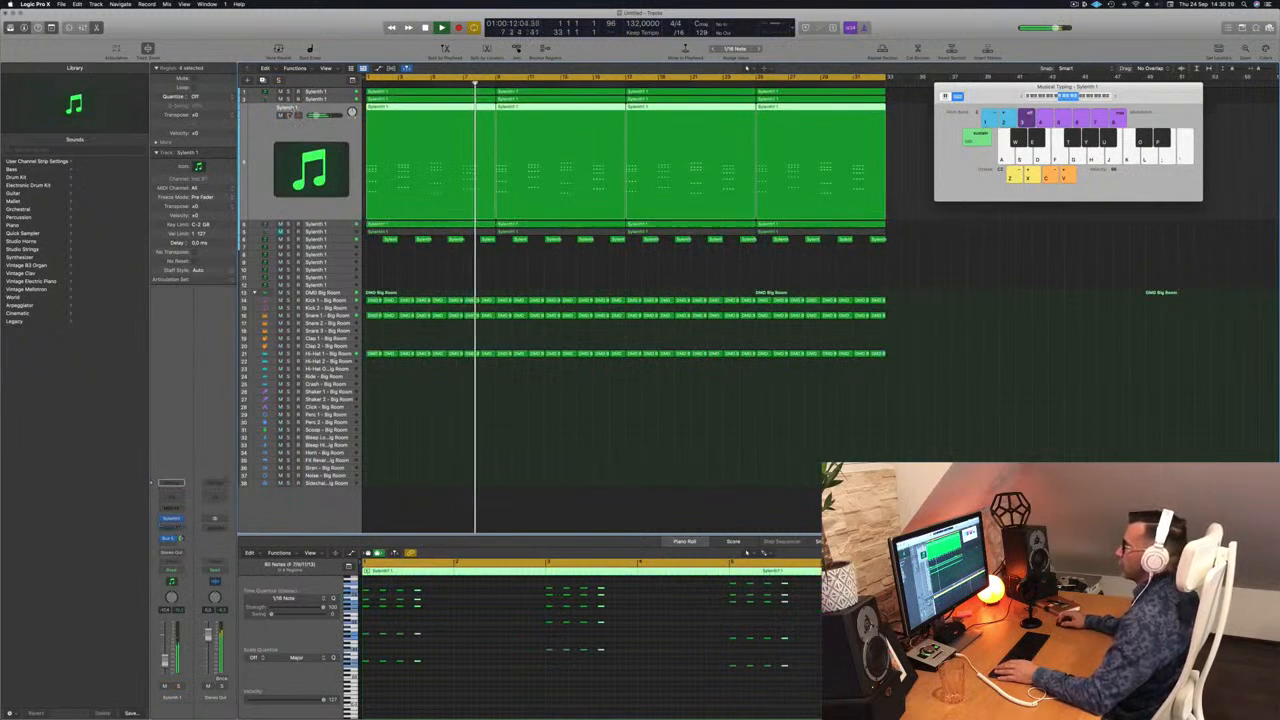
key("m")
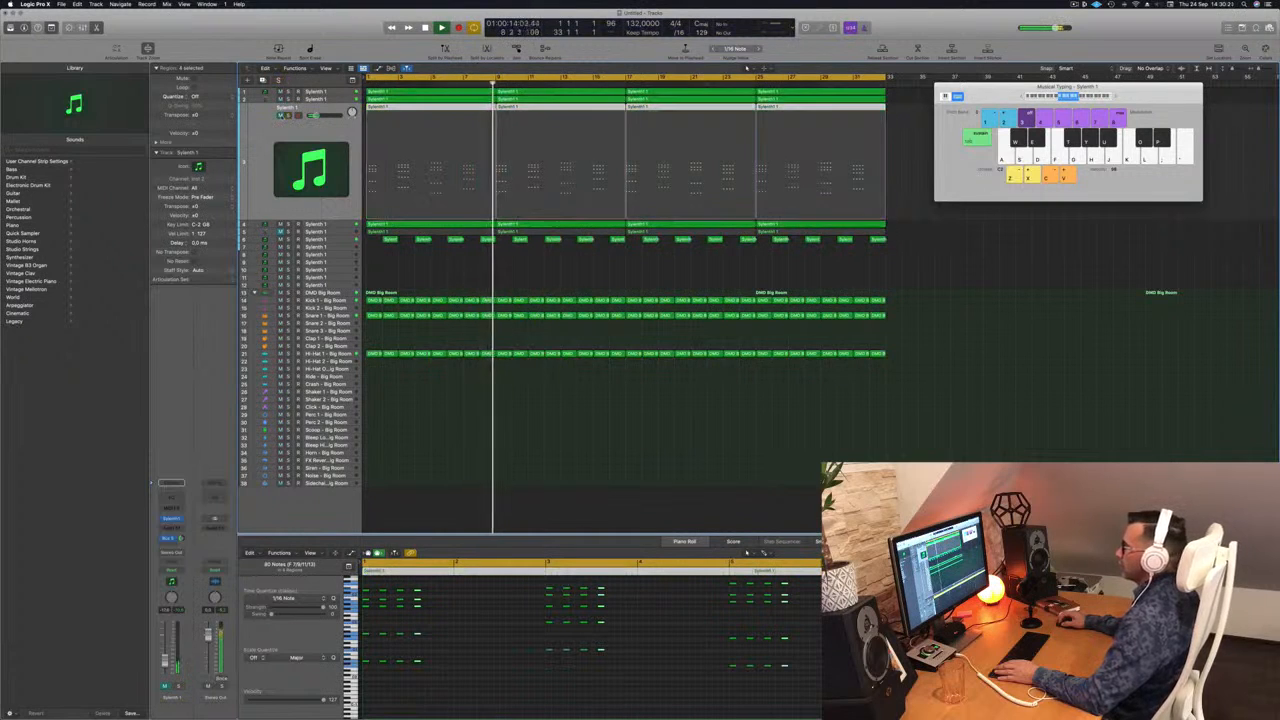
key("m")
Step: Mute and unmute the short alternating-region Sylenth1 track to compare, and unmute the Alchemy arpeggio track
key("Down")
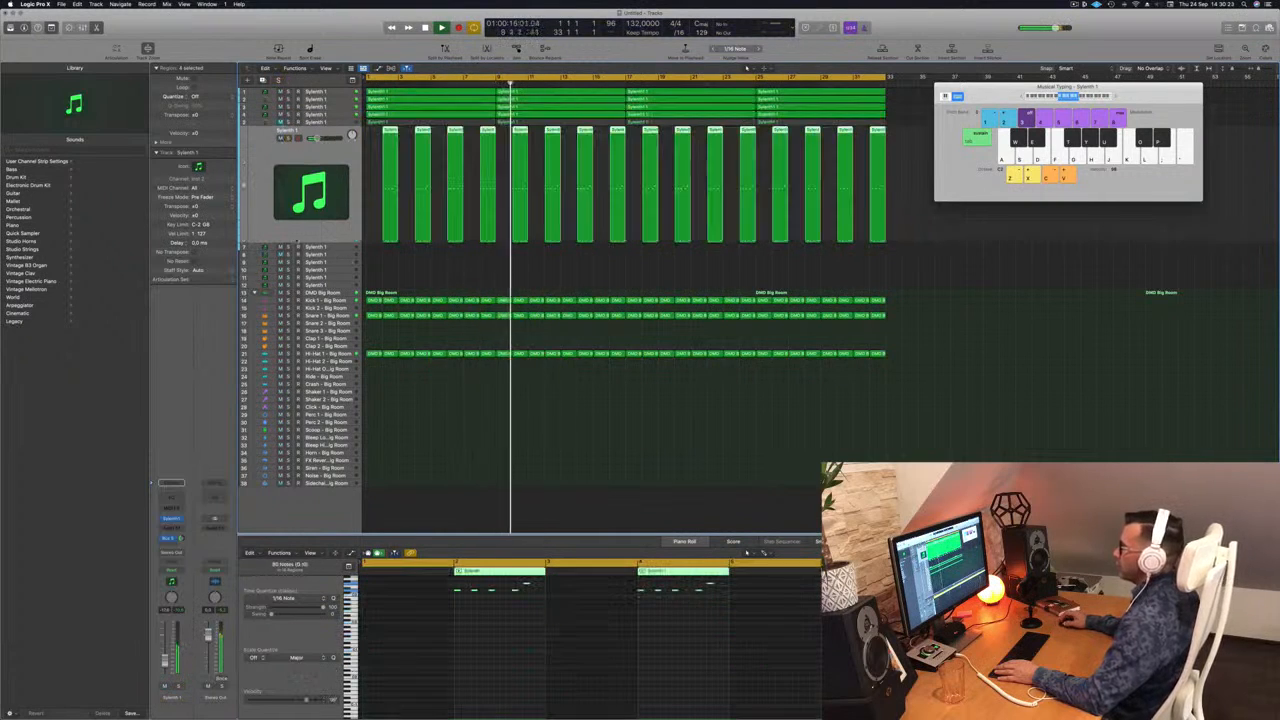
key("m")
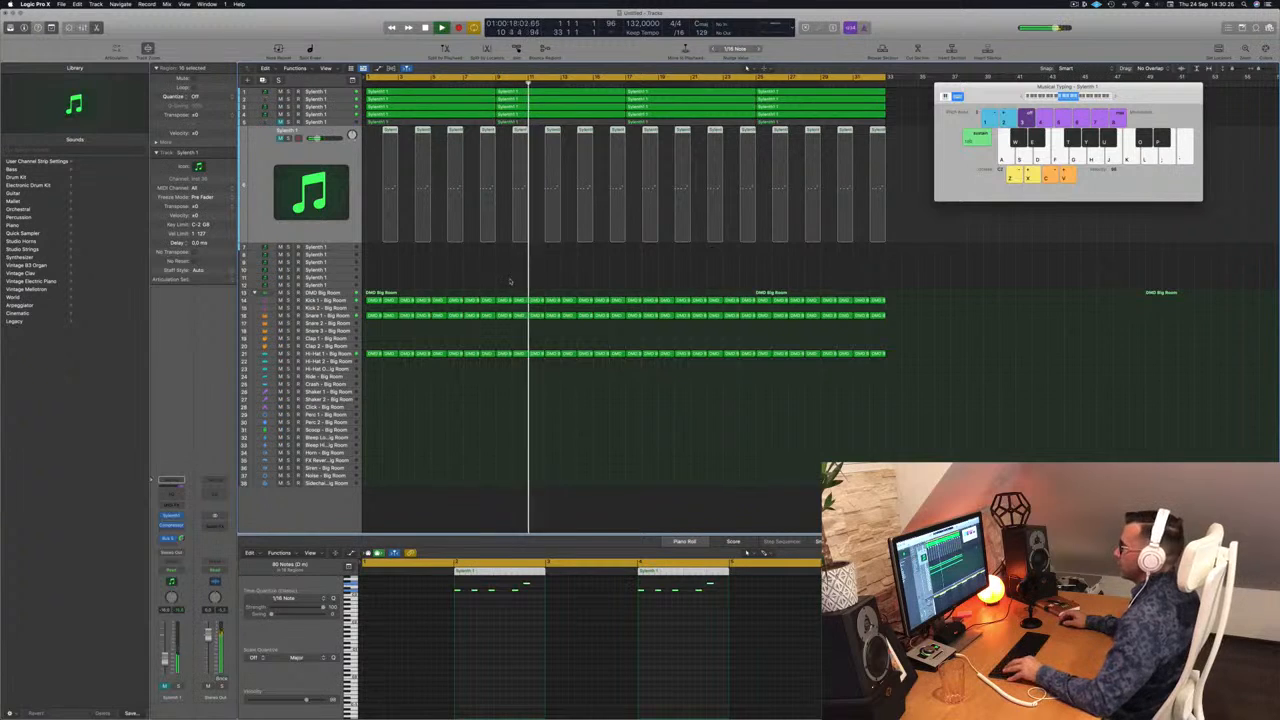
scroll(521, 227, "down", 3)
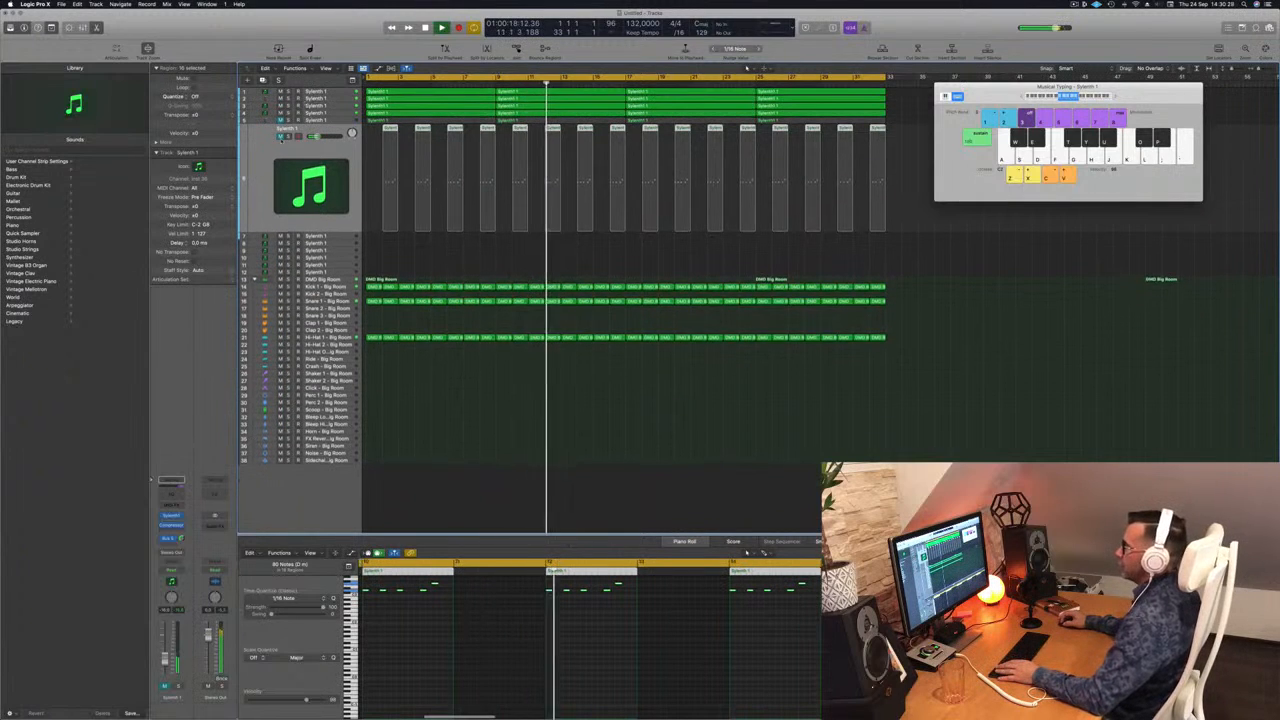
key("m")
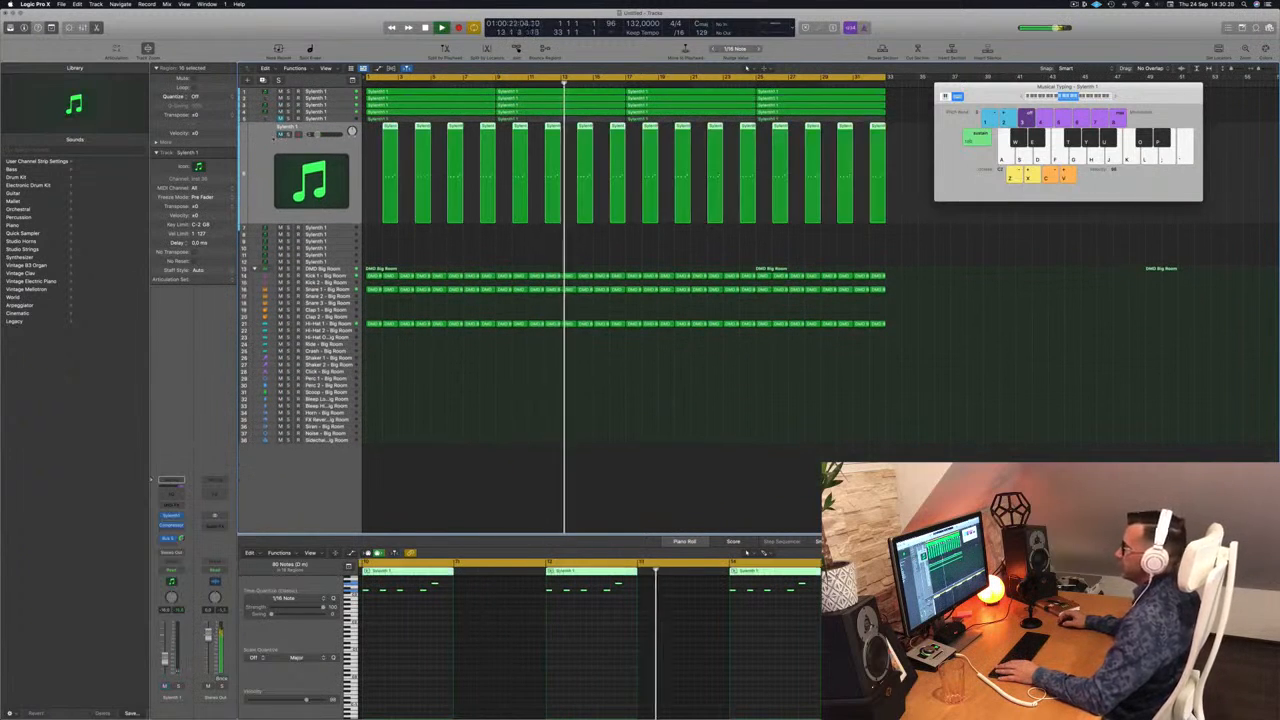
left_click(280, 119)
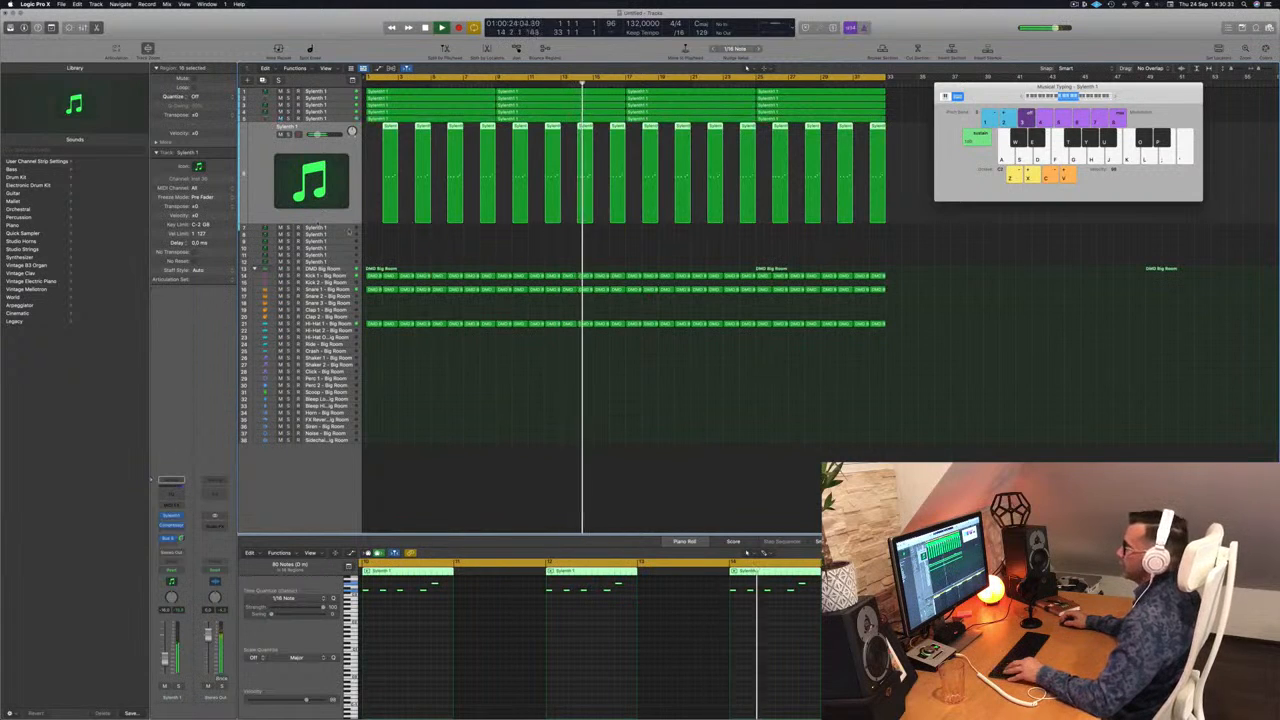
Step: Select the arpeggio track, replay the song from the start and open its Alchemy instrument
scroll(430, 241, "up", 1)
scroll(430, 241, "up", 1)
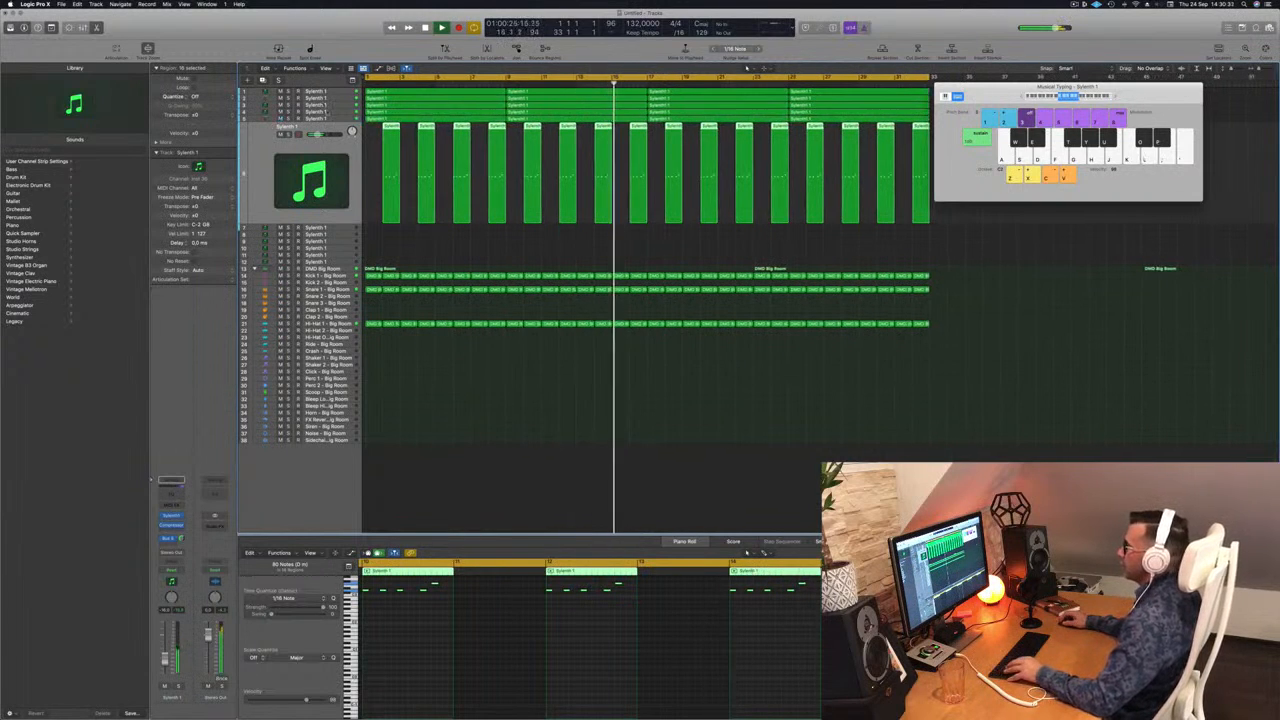
left_click(304, 119)
key("space")
key("Return")
key("space")
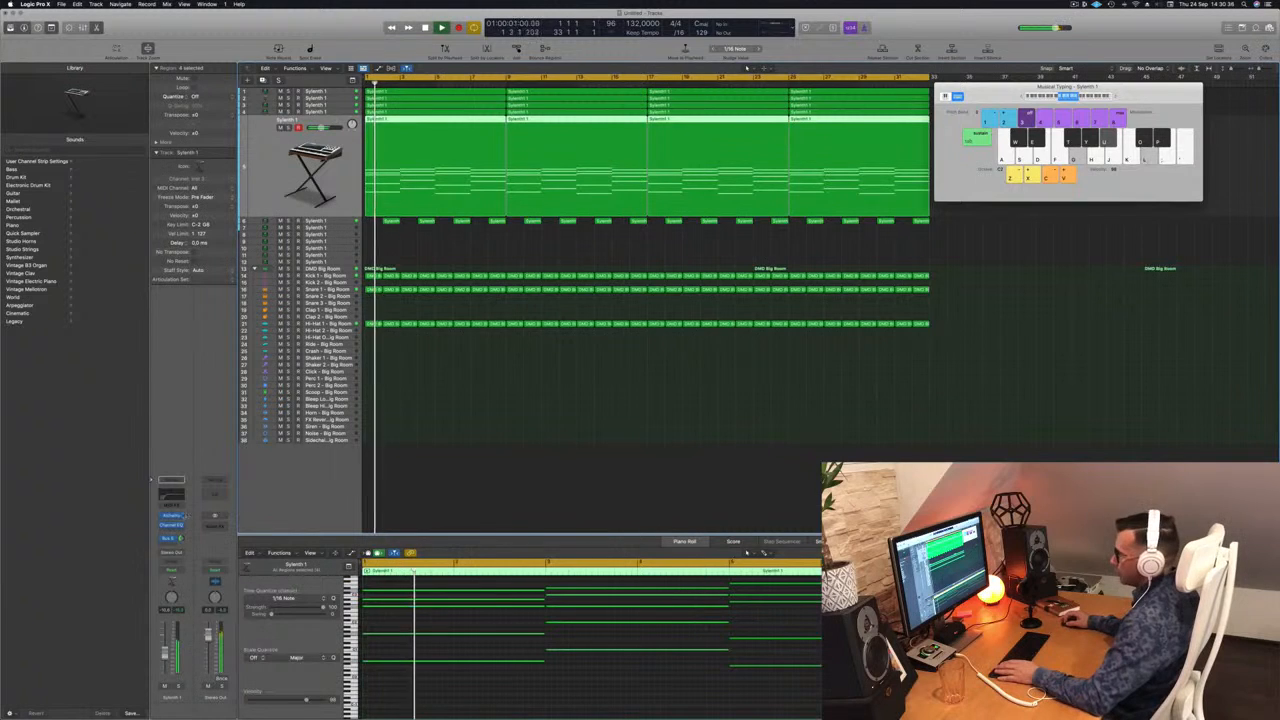
left_click(175, 517)
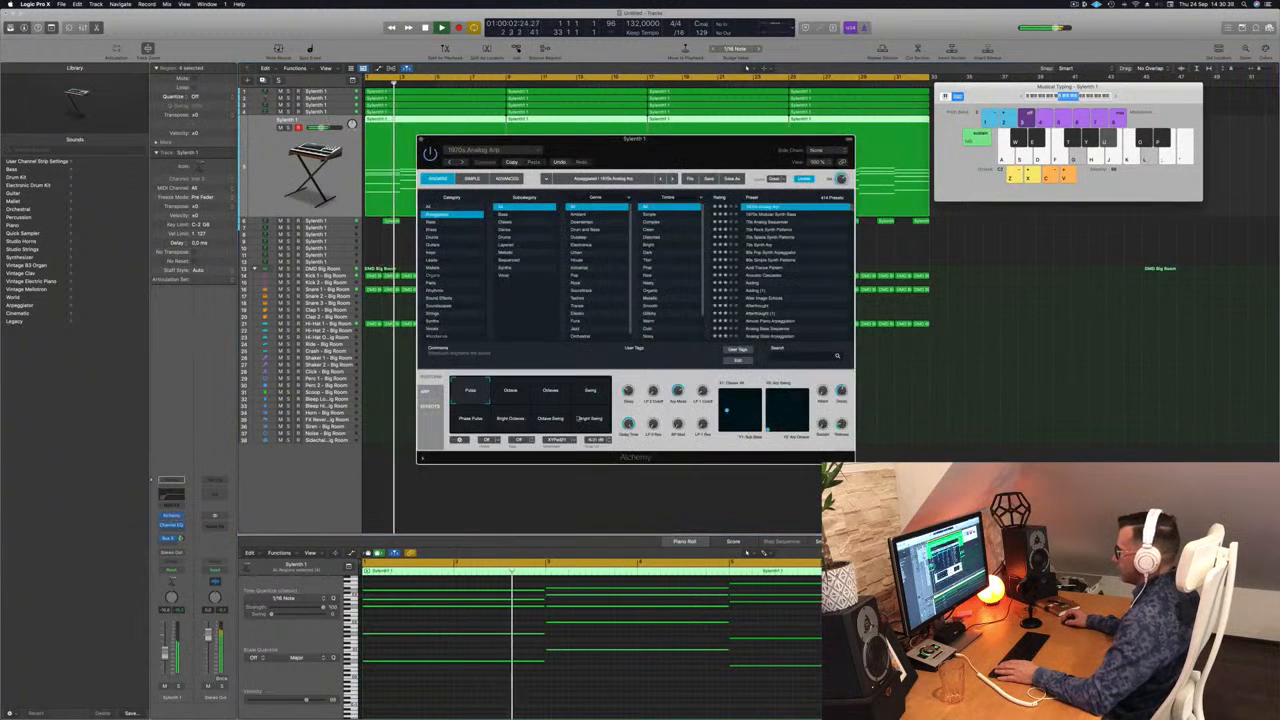
key("Return")
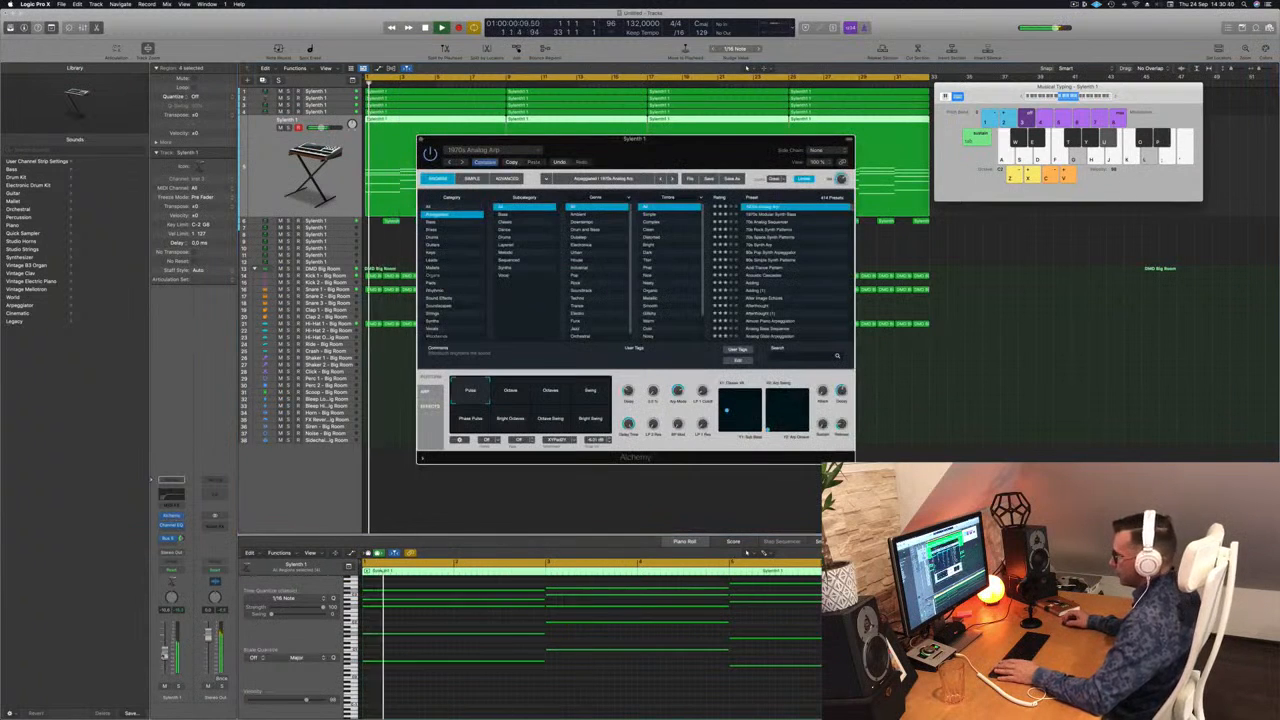
Step: Enable the high-cut band in the arpeggio track's Channel EQ and lower it to about 700 Hz with a 48 dB/Oct slope
left_click(268, 168)
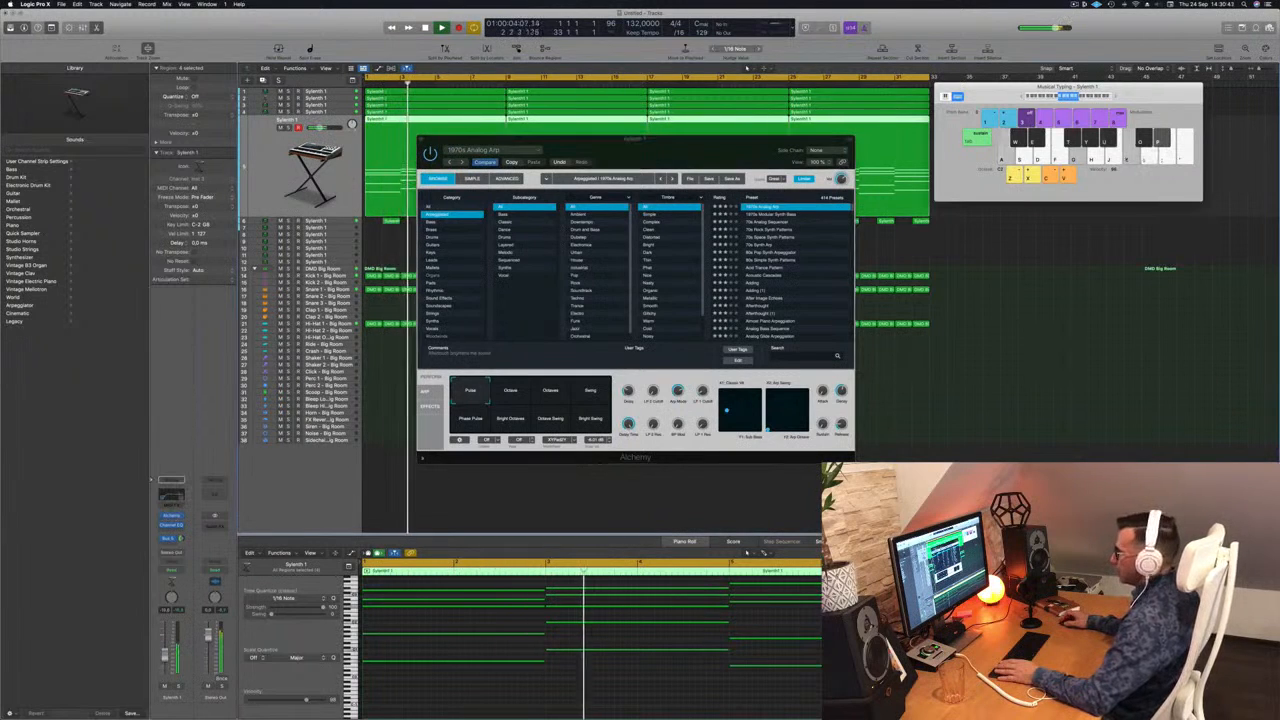
left_click(172, 525)
left_click(978, 150)
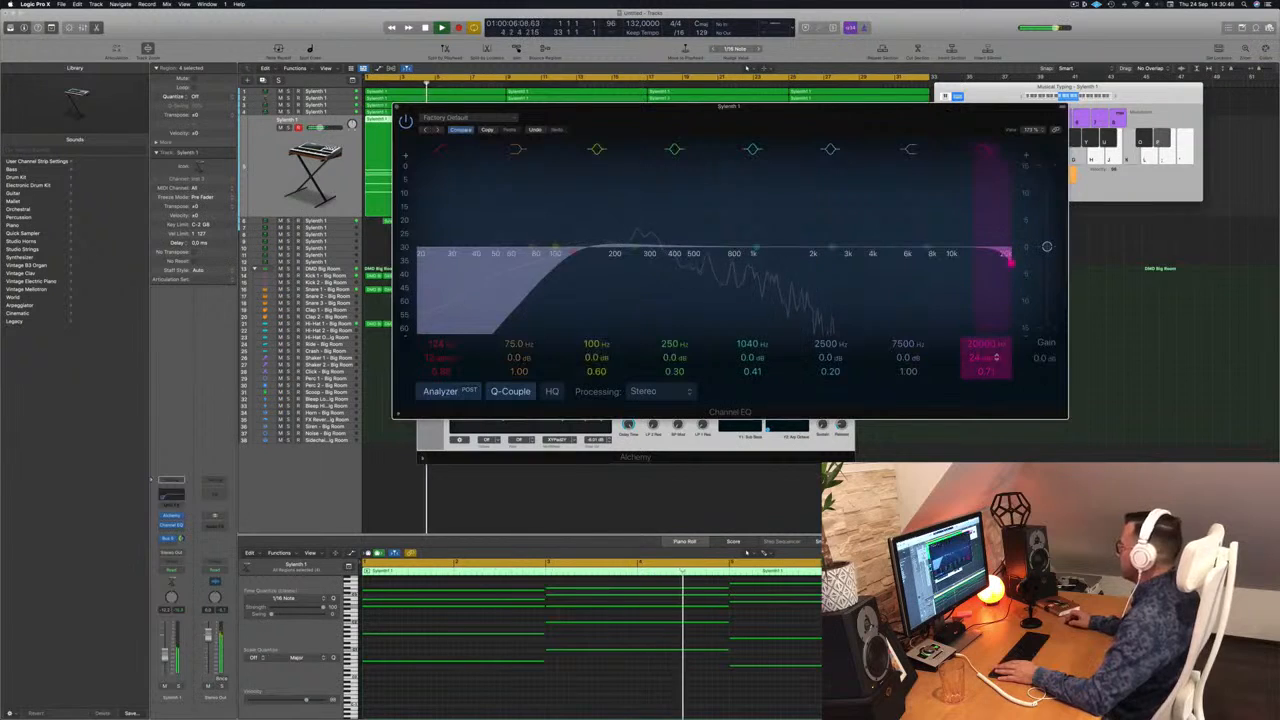
left_click_drag(1010, 261, 697, 262)
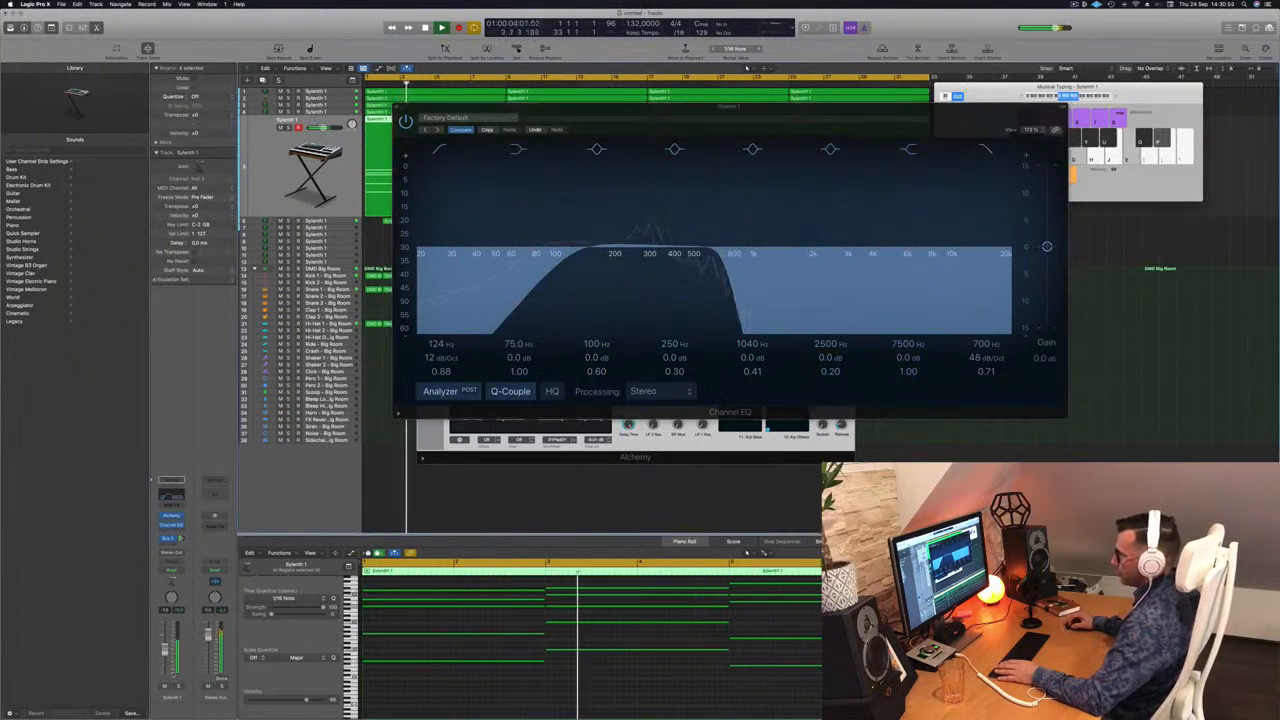
Step: Set the arpeggio's EQ cutoffs to 107 Hz low and 660 Hz high while checking it in solo, and trim the track's volume slightly
left_click(178, 687)
left_click(178, 687)
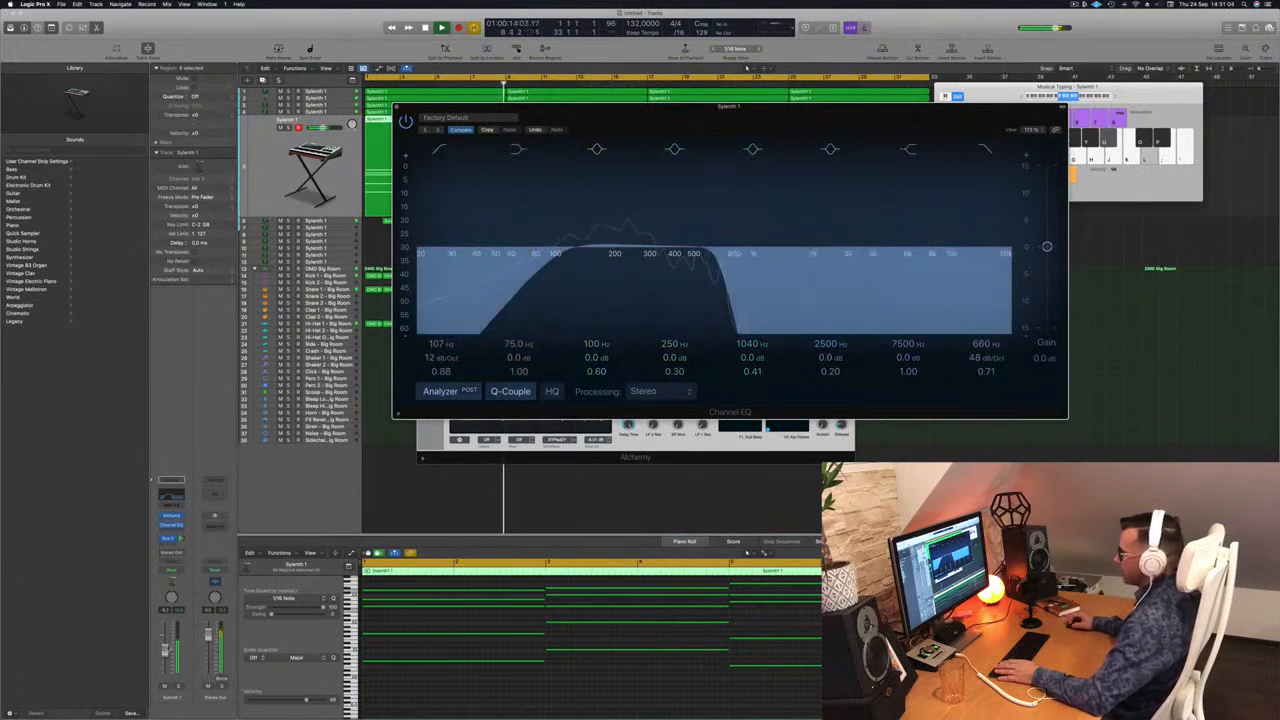
left_click_drag(165, 655, 165, 657)
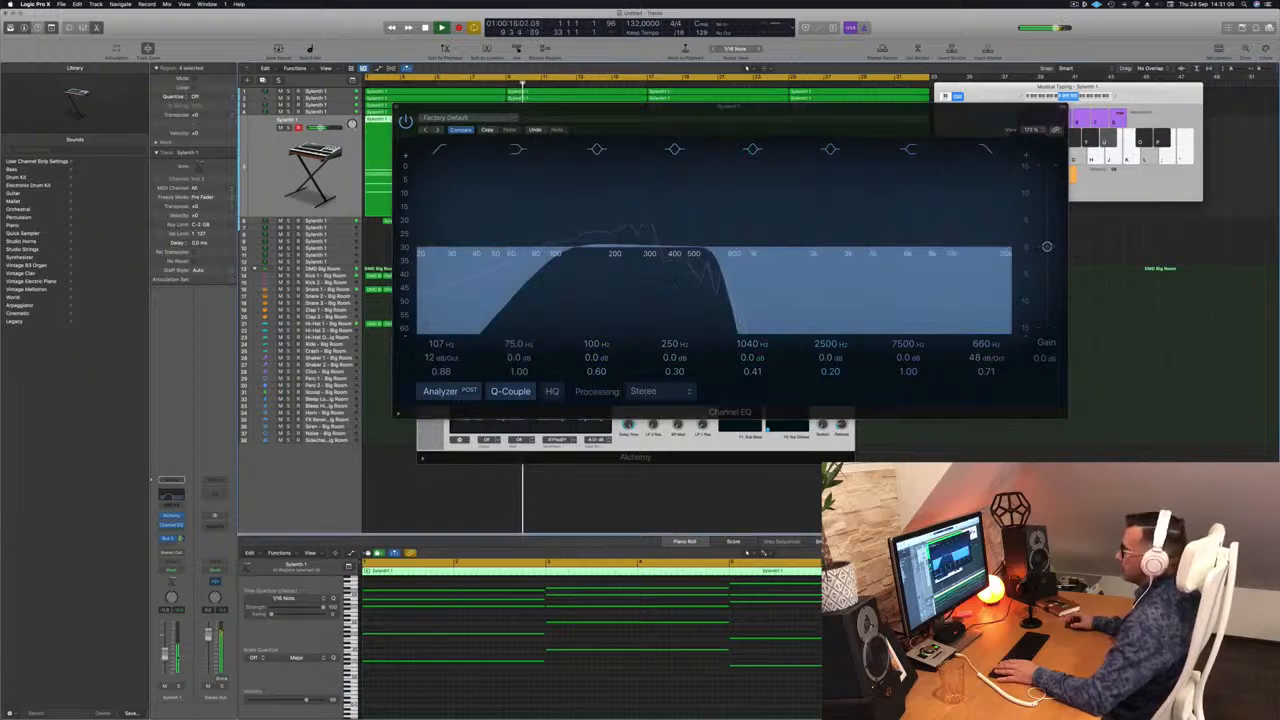
left_click(397, 107)
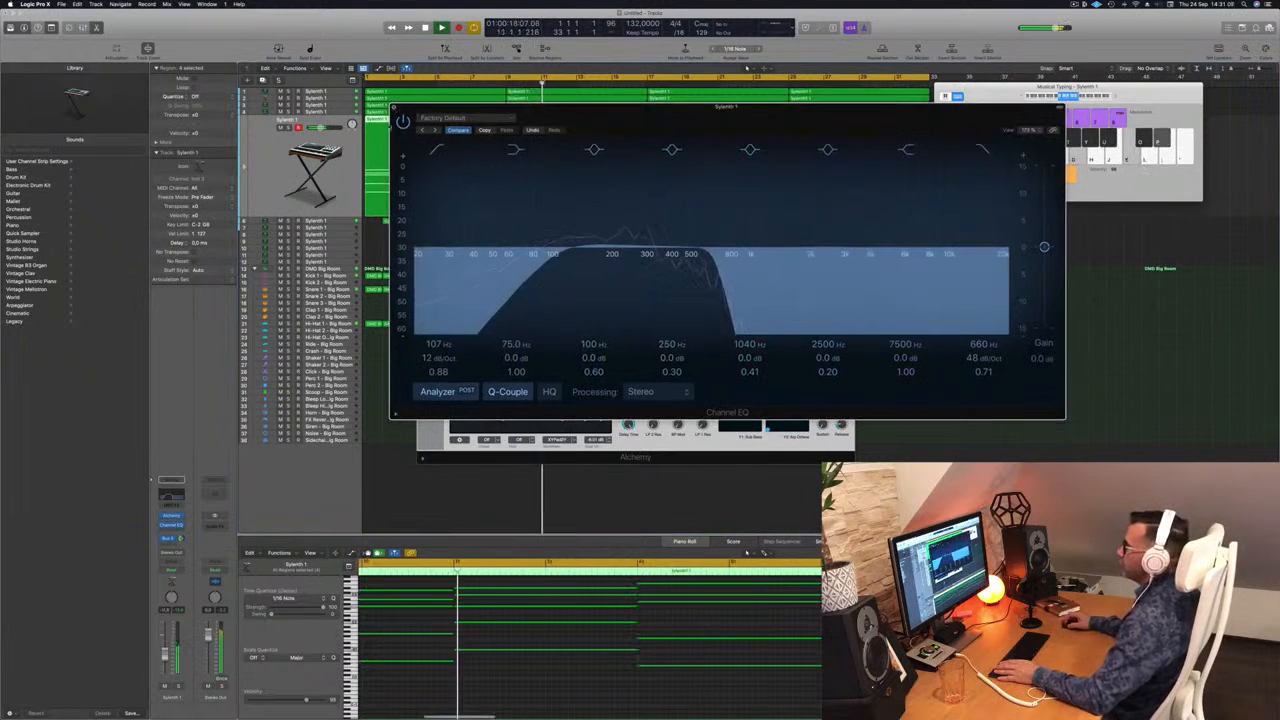
left_click(397, 107)
left_click(421, 139)
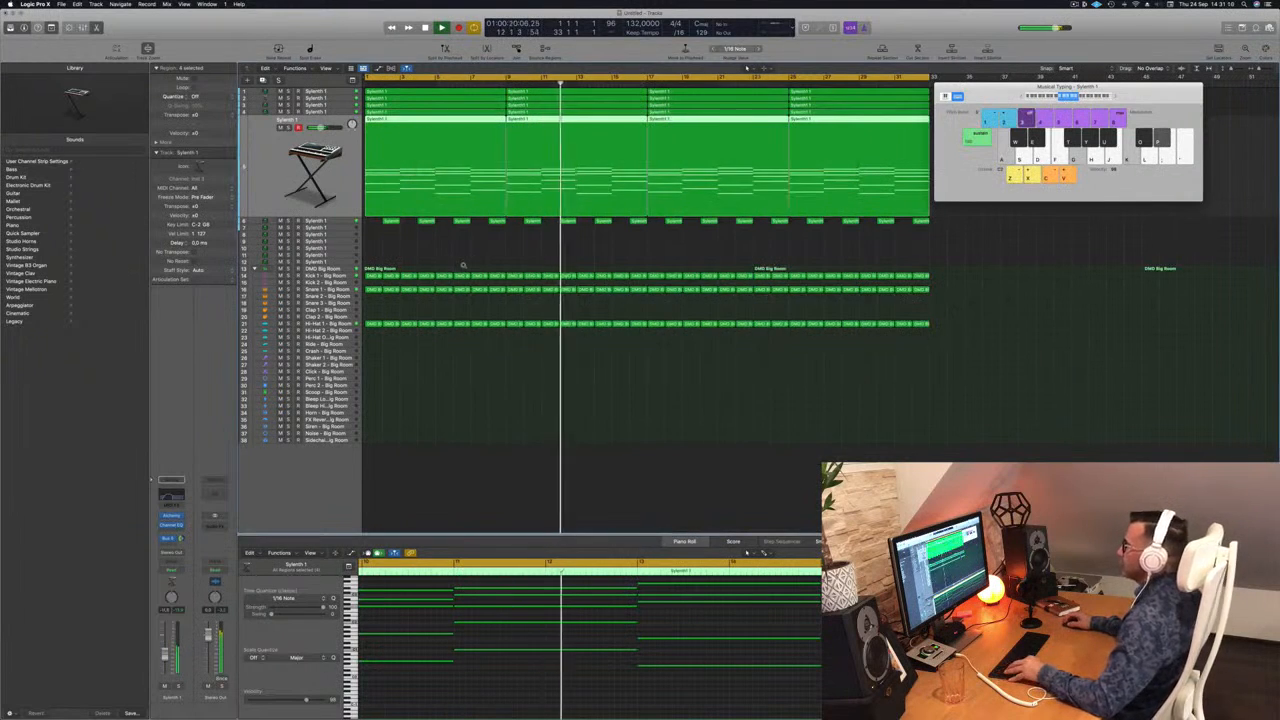
Step: Solo the Alchemy chord arpeggio track briefly to compare it with the full mix
scroll(470, 262, "left", 3)
scroll(474, 260, "down", 1)
left_click(490, 234)
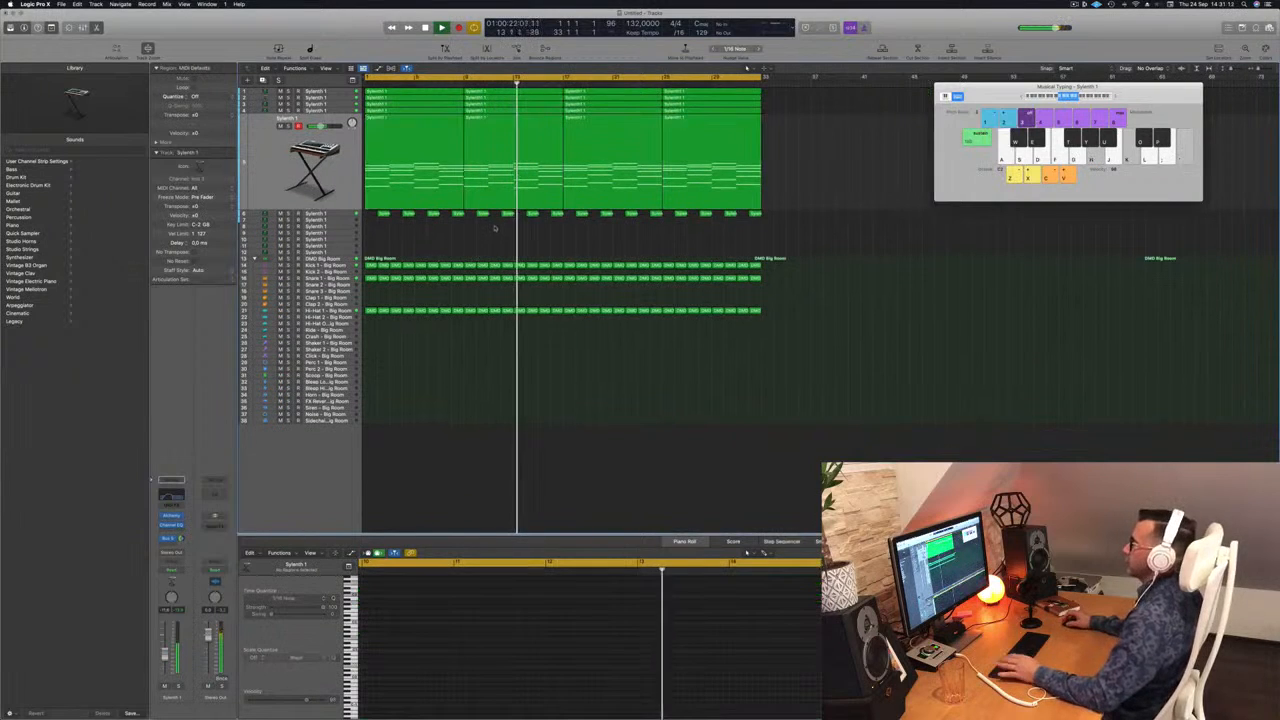
left_click(288, 132)
left_click(288, 126)
left_click(288, 126)
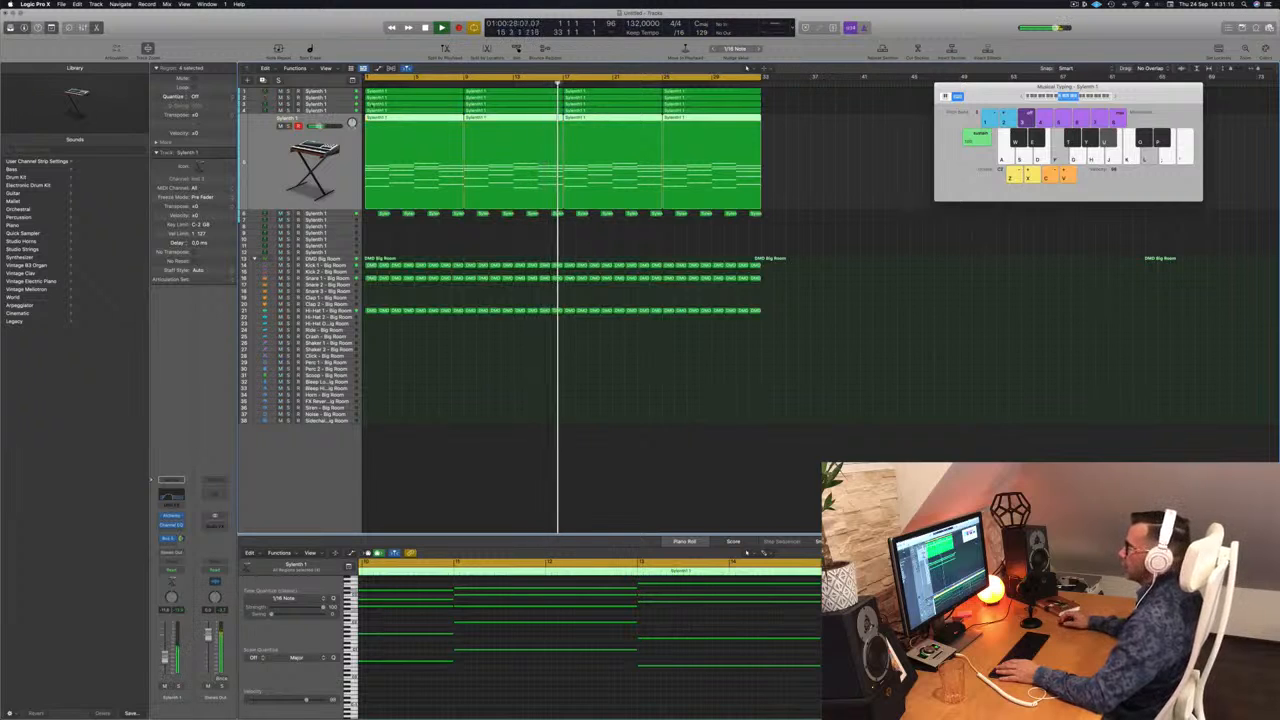
Step: Go up through the tracks to the single-note Alchemy track in the second row, solo it briefly and replay from the start
key("Up")
key("s")
key("s")
key("s")
key("Up")
key("Up")
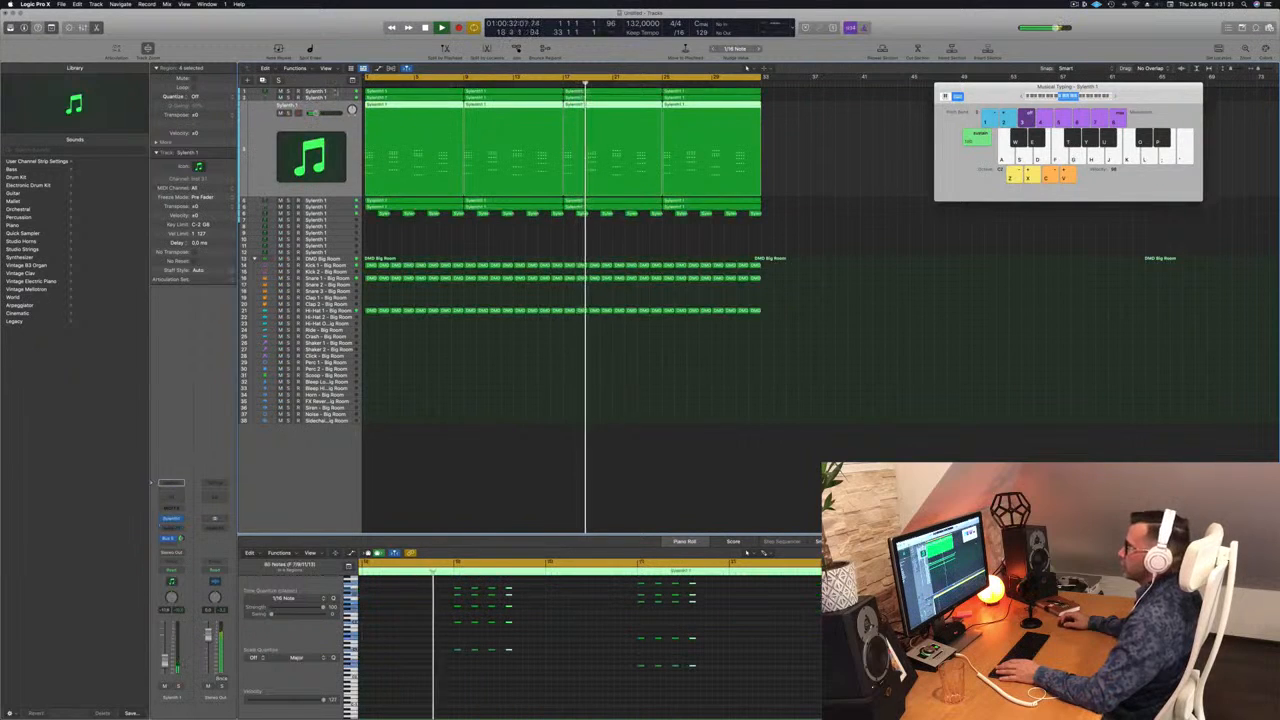
key("Up")
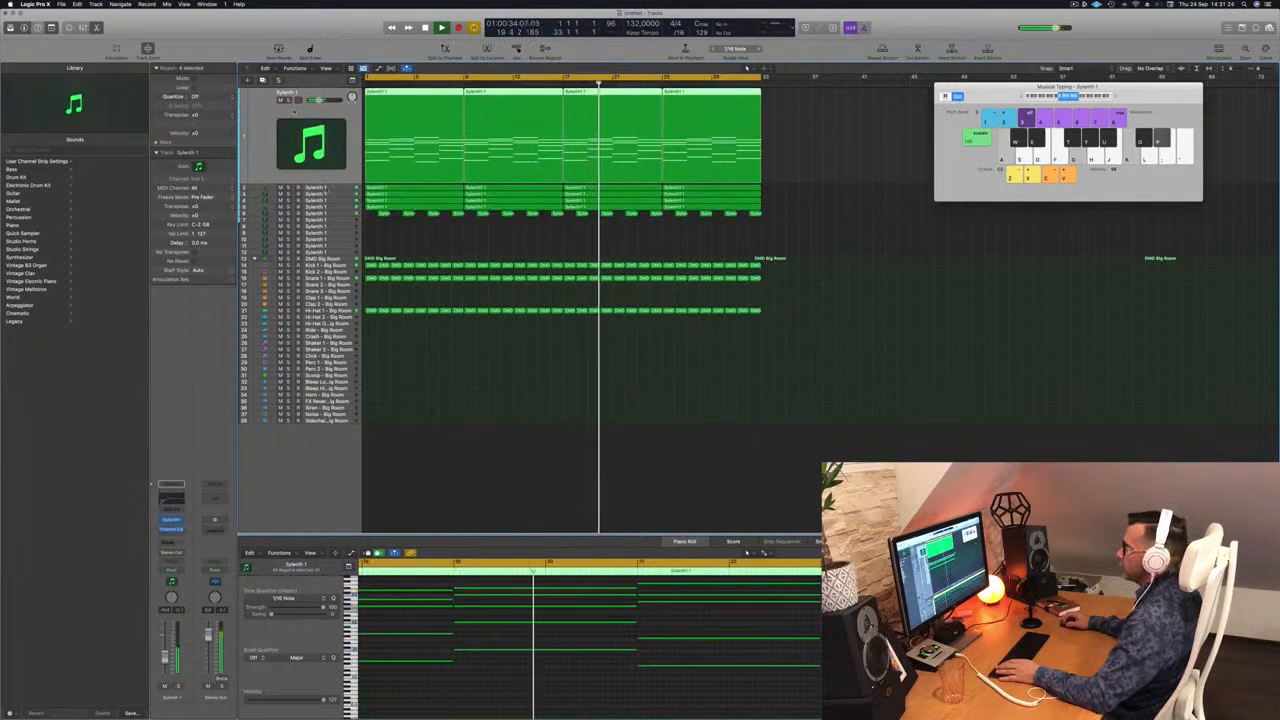
key("Down")
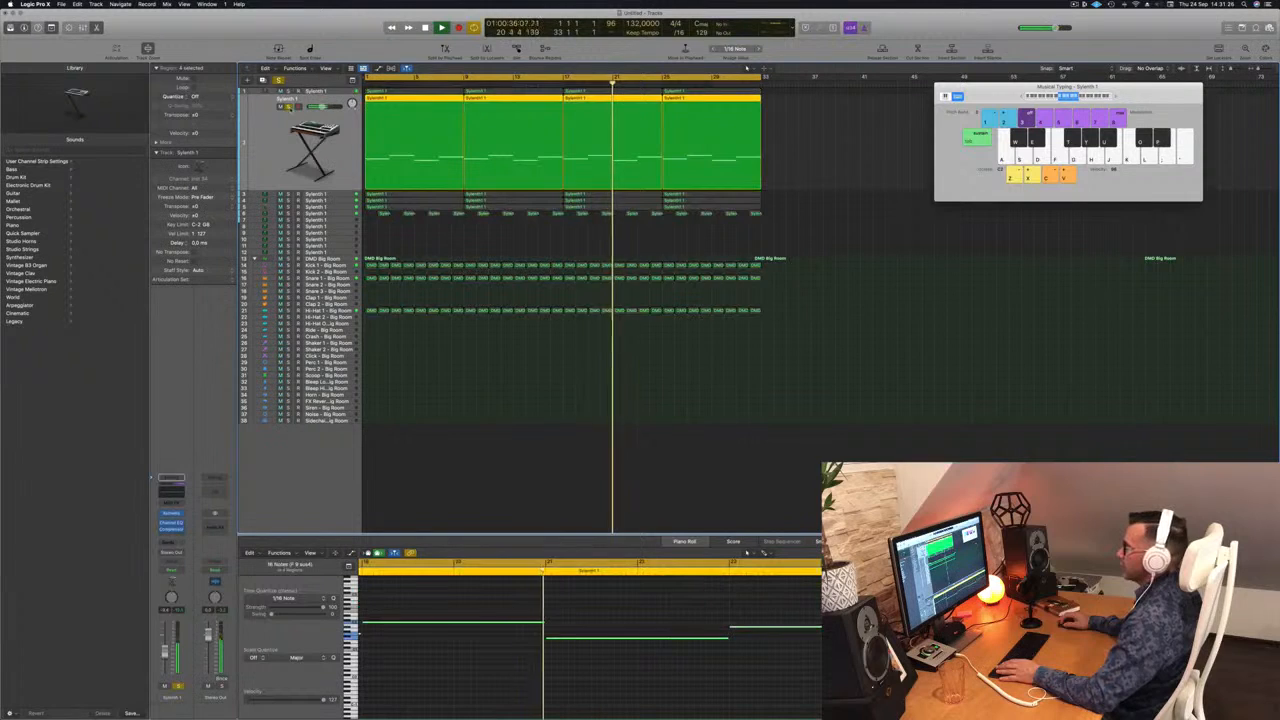
key("Return")
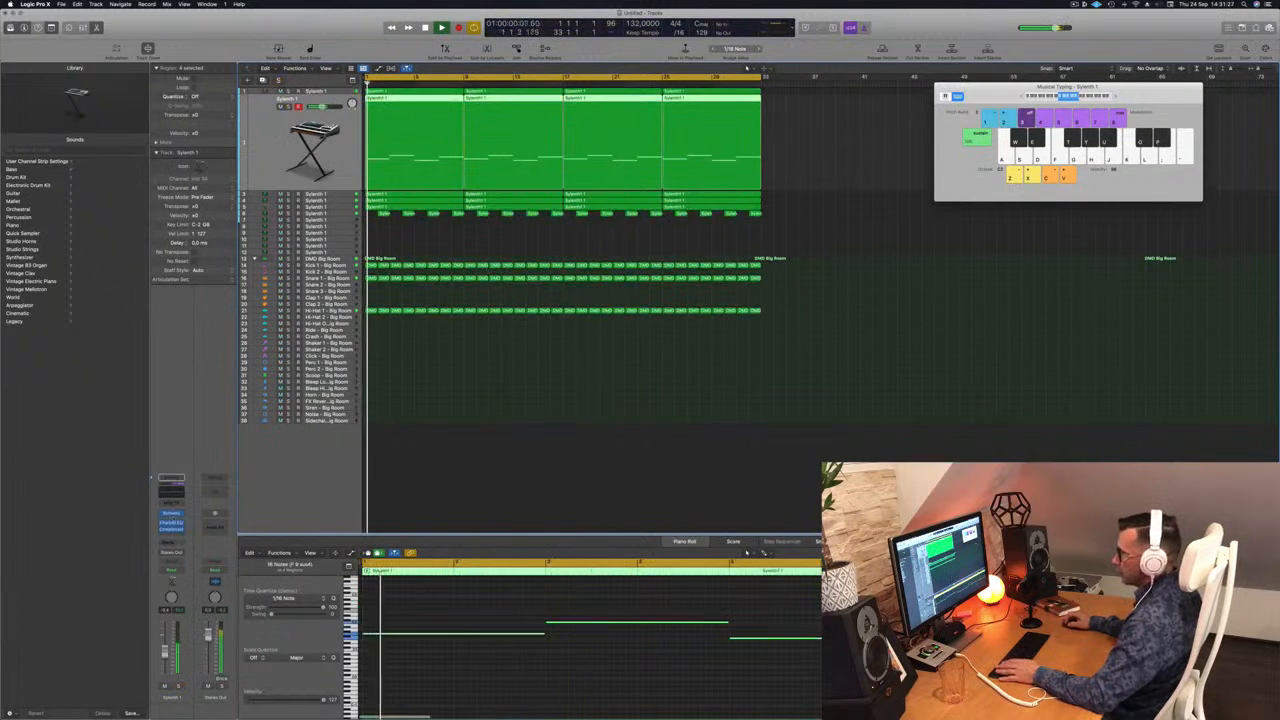
Step: Inspect the Classic Acid Patterns Alchemy instrument while comparing its track soloed and in the mix from the song start, and close it
left_click(172, 514)
key("Return")
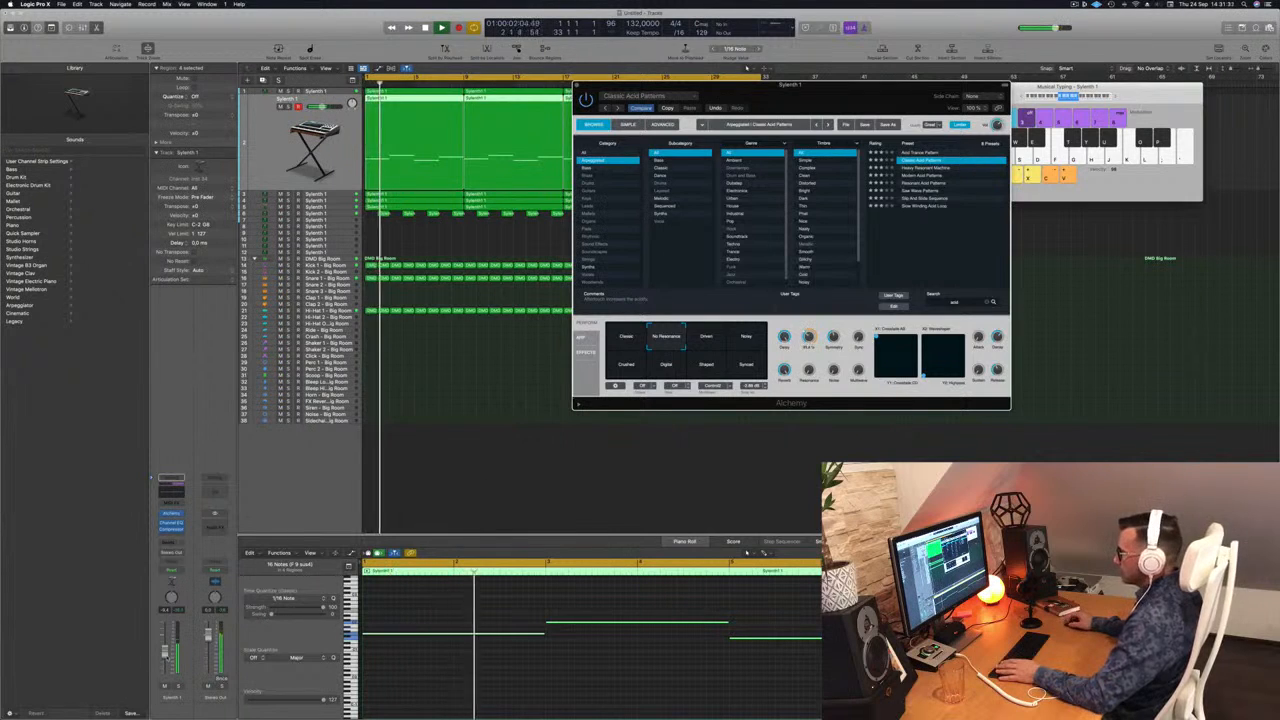
left_click(748, 67)
key("Return")
key("s")
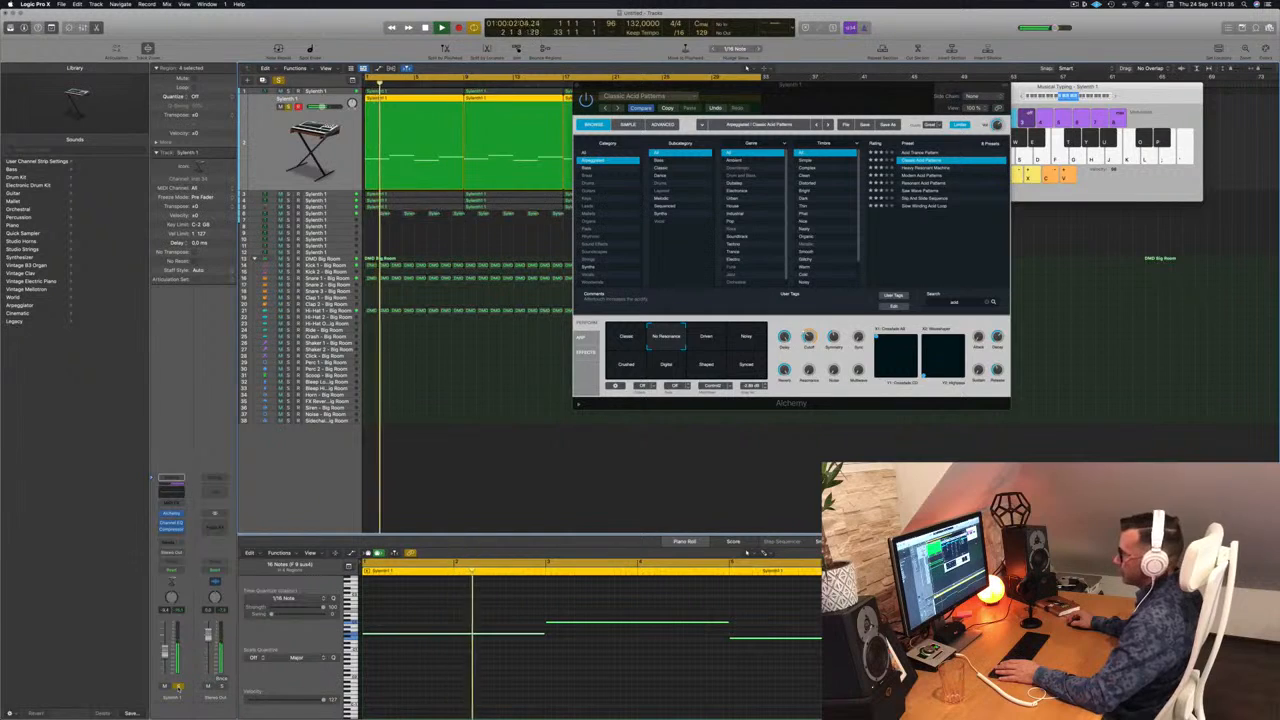
key("s")
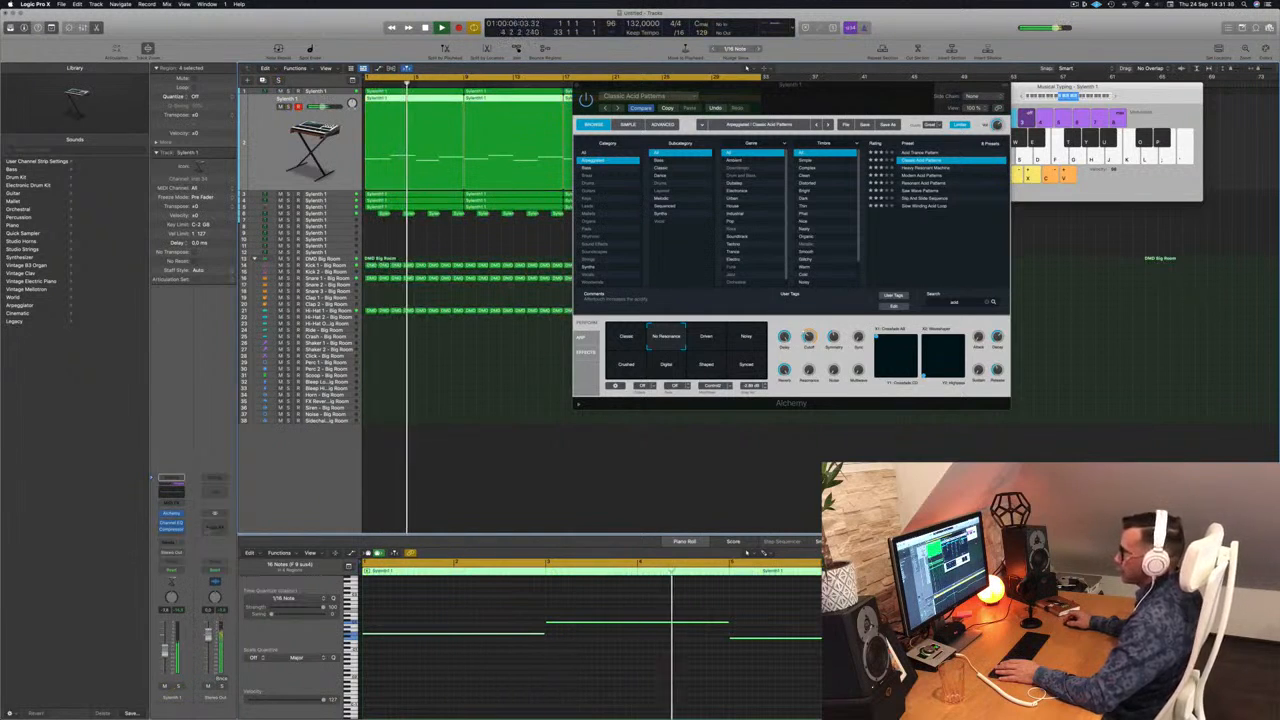
key("Return")
left_click_drag(974, 87, 860, 118)
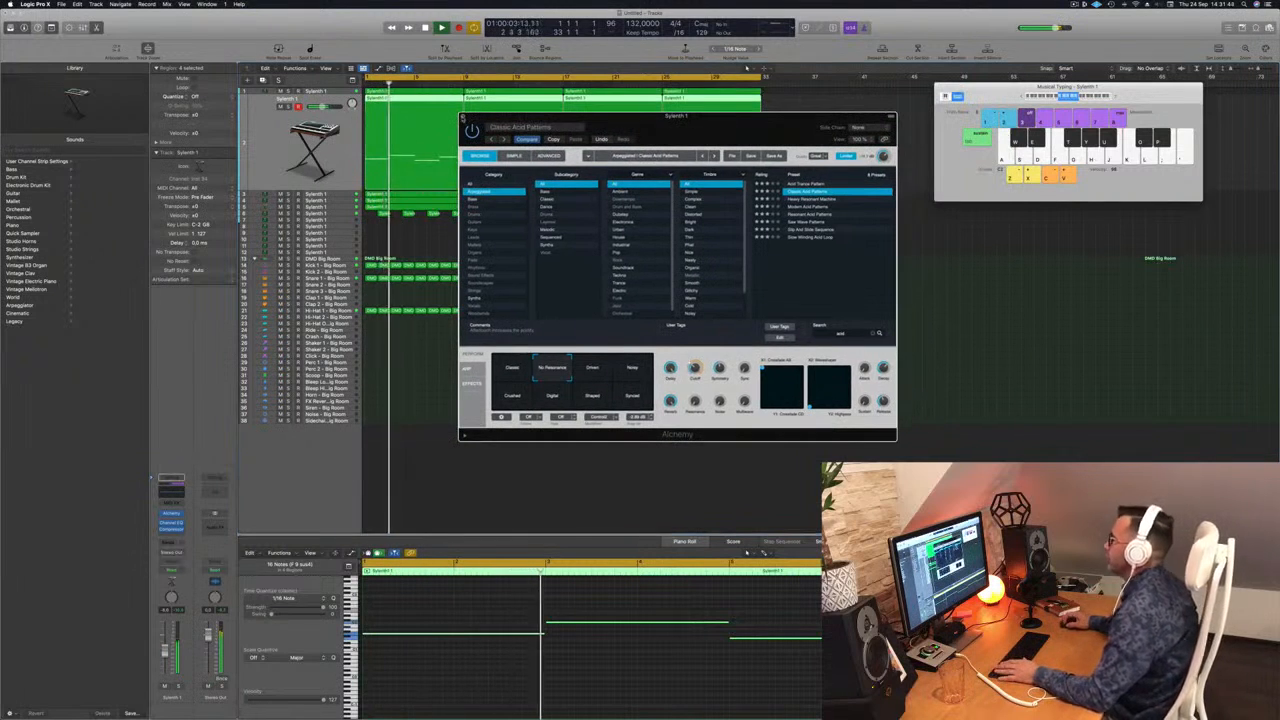
left_click(463, 117)
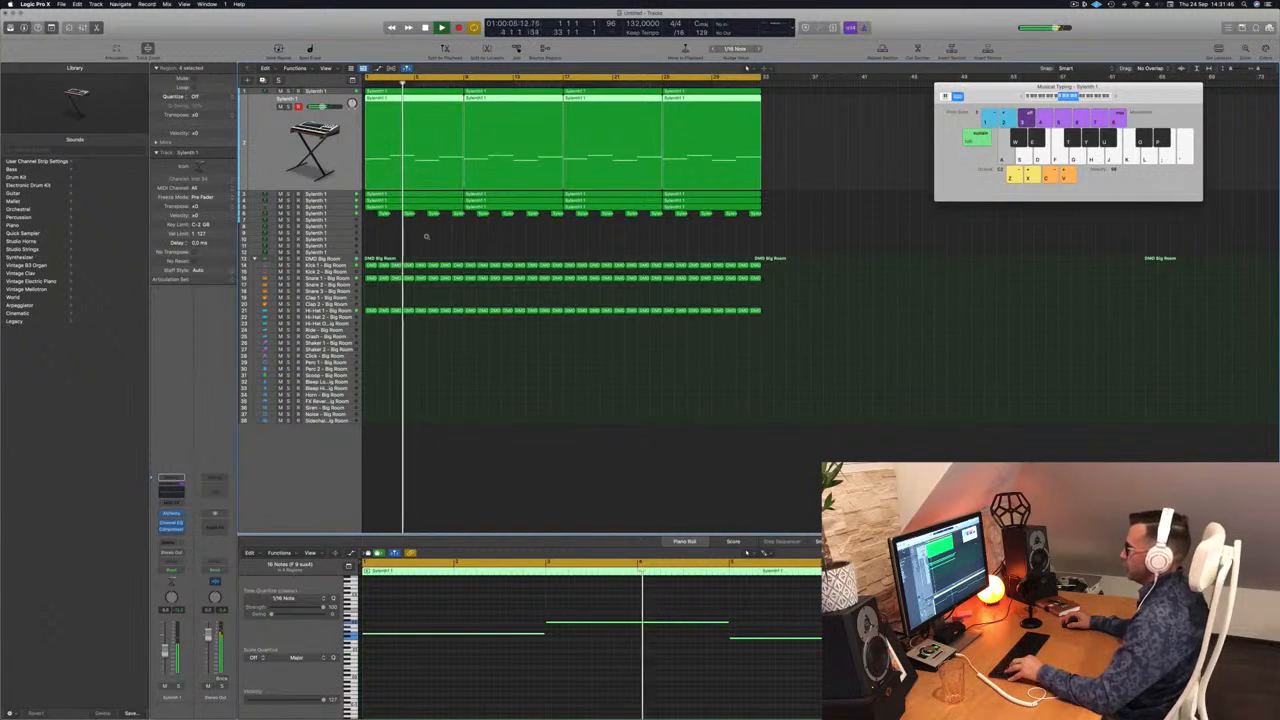
Step: Solo the acid pattern, repeated-note bass and Alchemy chord arpeggio tracks together to hear how they combine
scroll(426, 237, "up", 3)
scroll(426, 237, "left", 5)
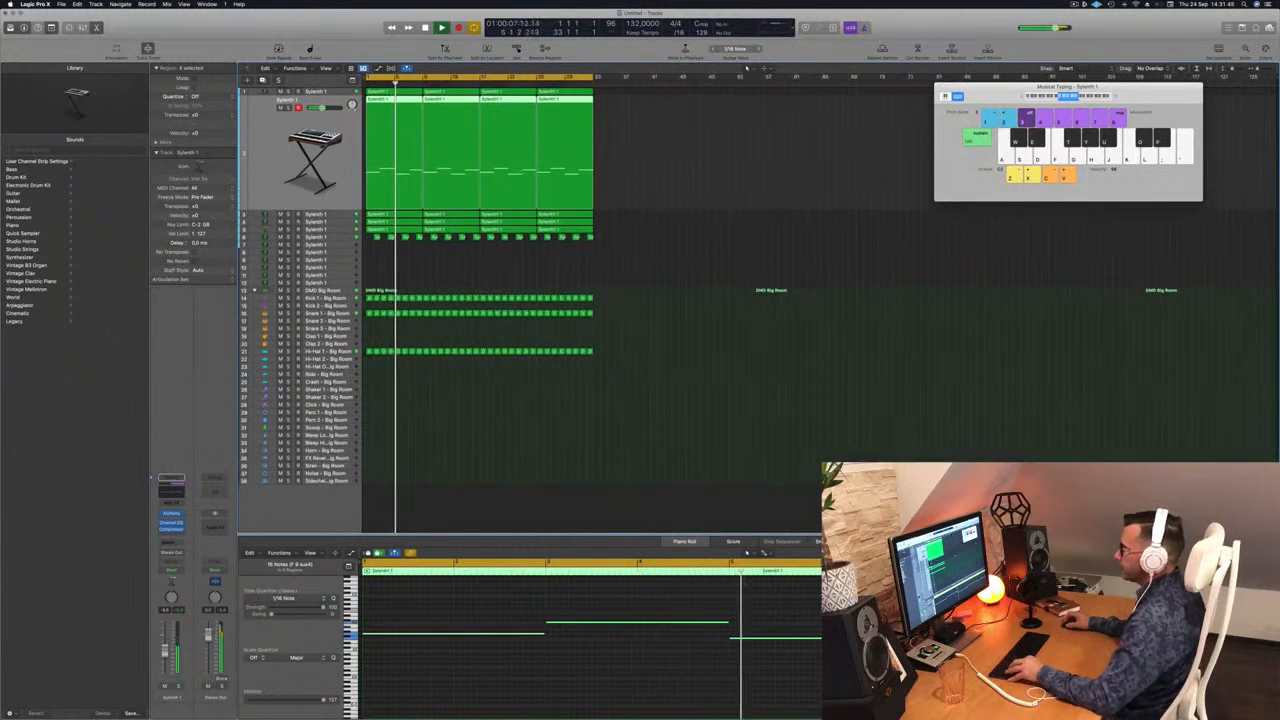
scroll(404, 171, "right", 5)
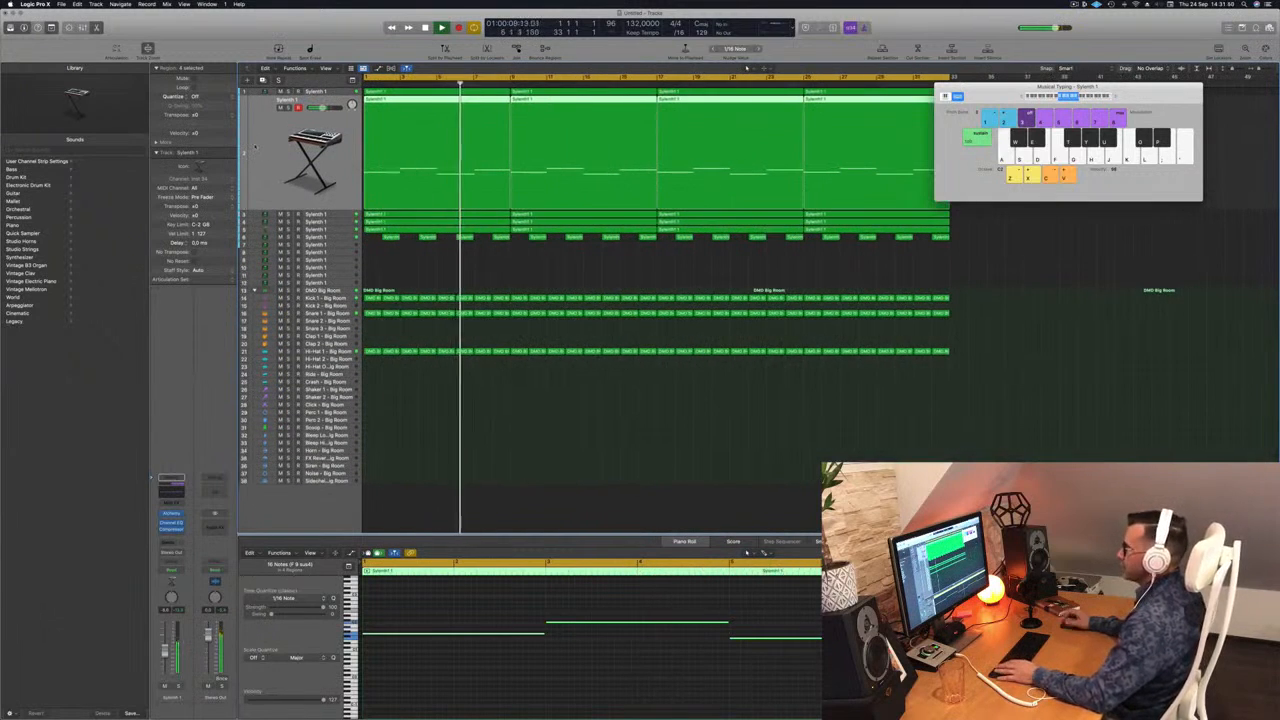
left_click(289, 108)
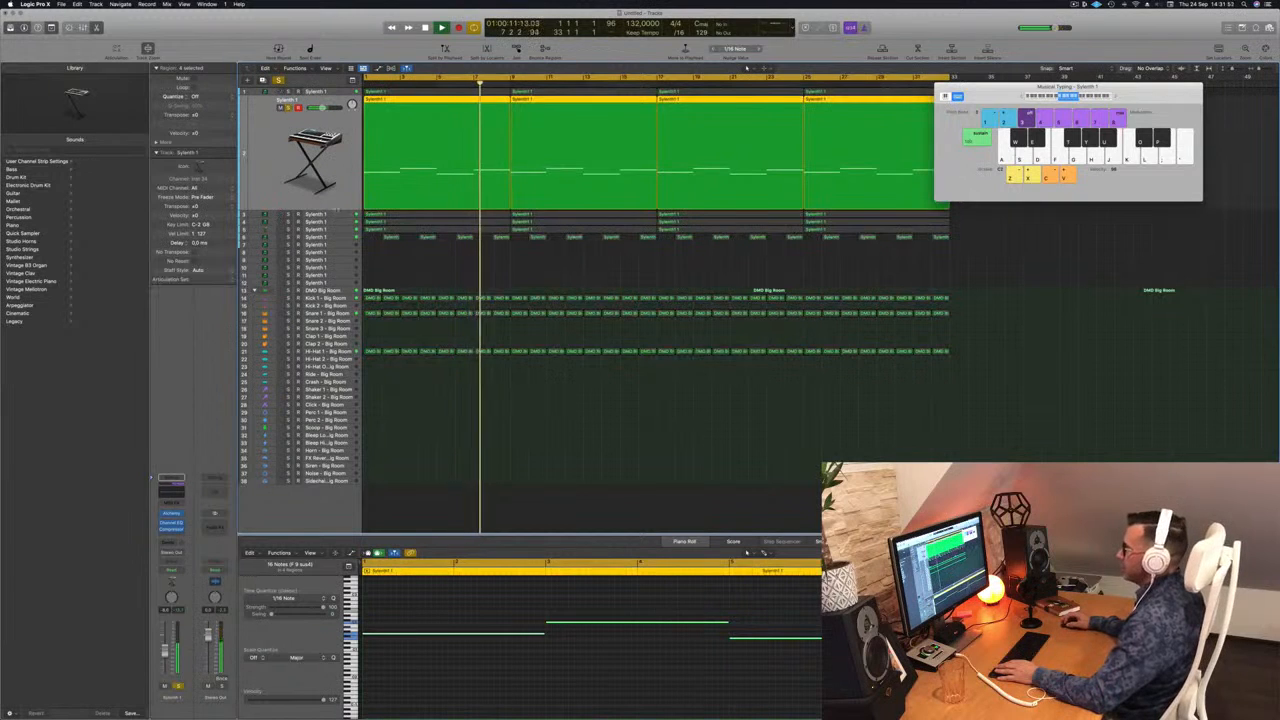
left_click(338, 216)
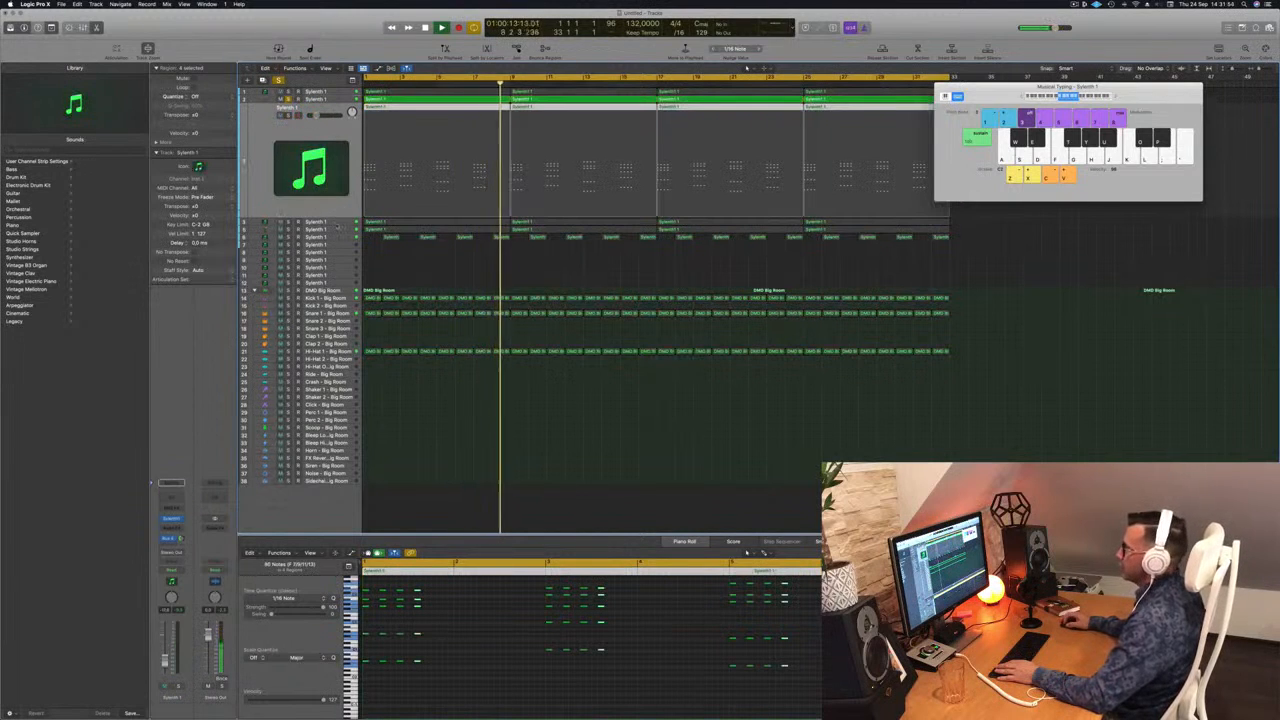
left_click(335, 224)
left_click(289, 123)
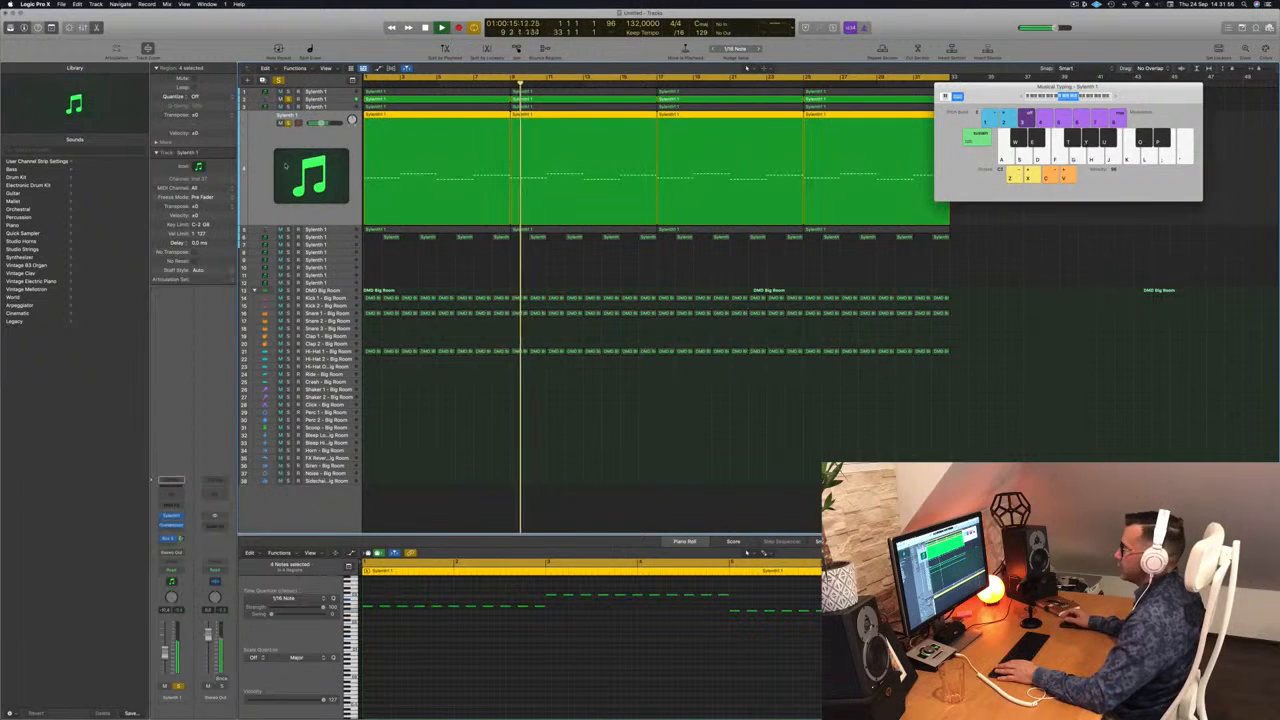
left_click(343, 230)
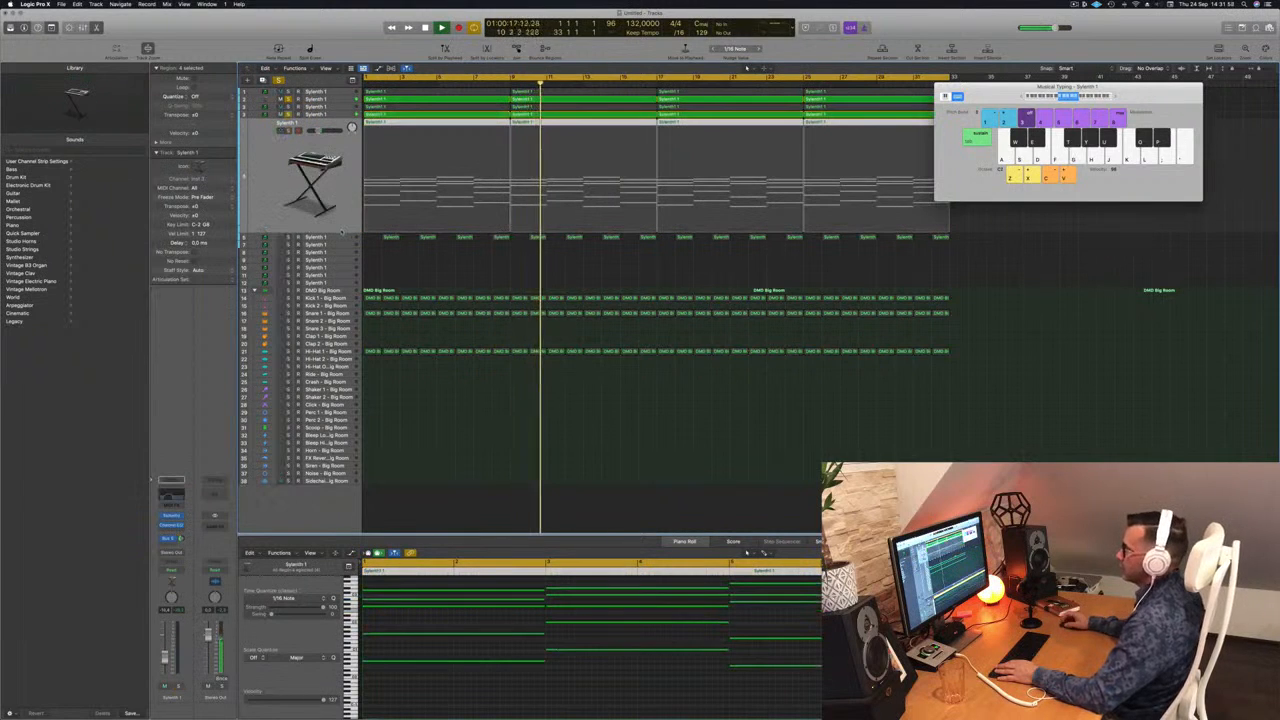
left_click(288, 131)
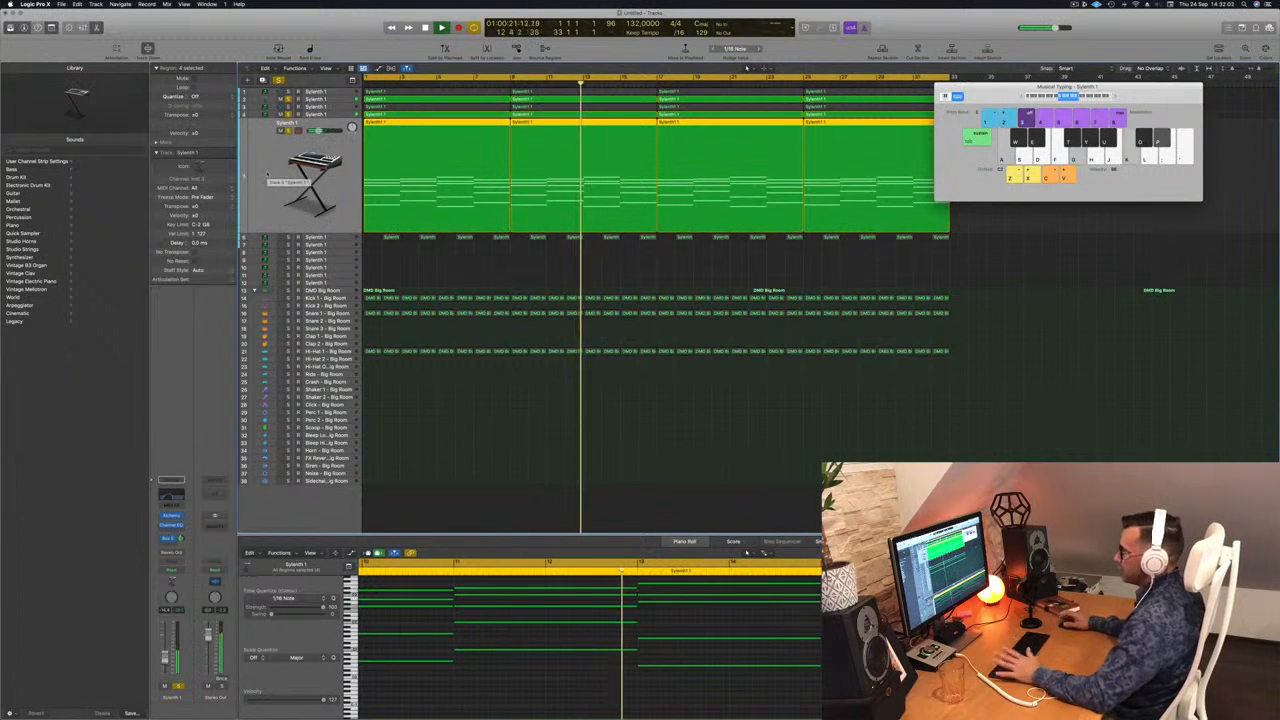
Step: Add a Channel EQ to the stereo output and sweep its 48 dB/Oct high cut down to the bass range and back to 20000 Hz
left_click(217, 499)
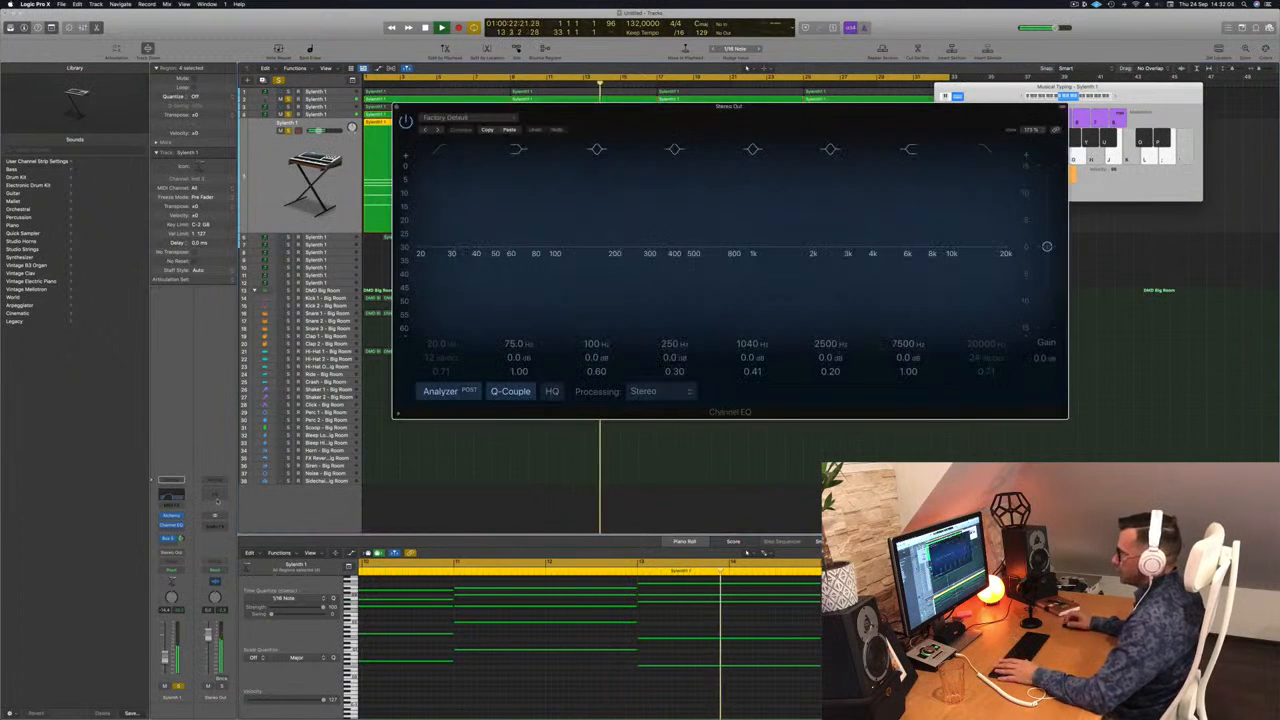
left_click_drag(779, 113, 915, 96)
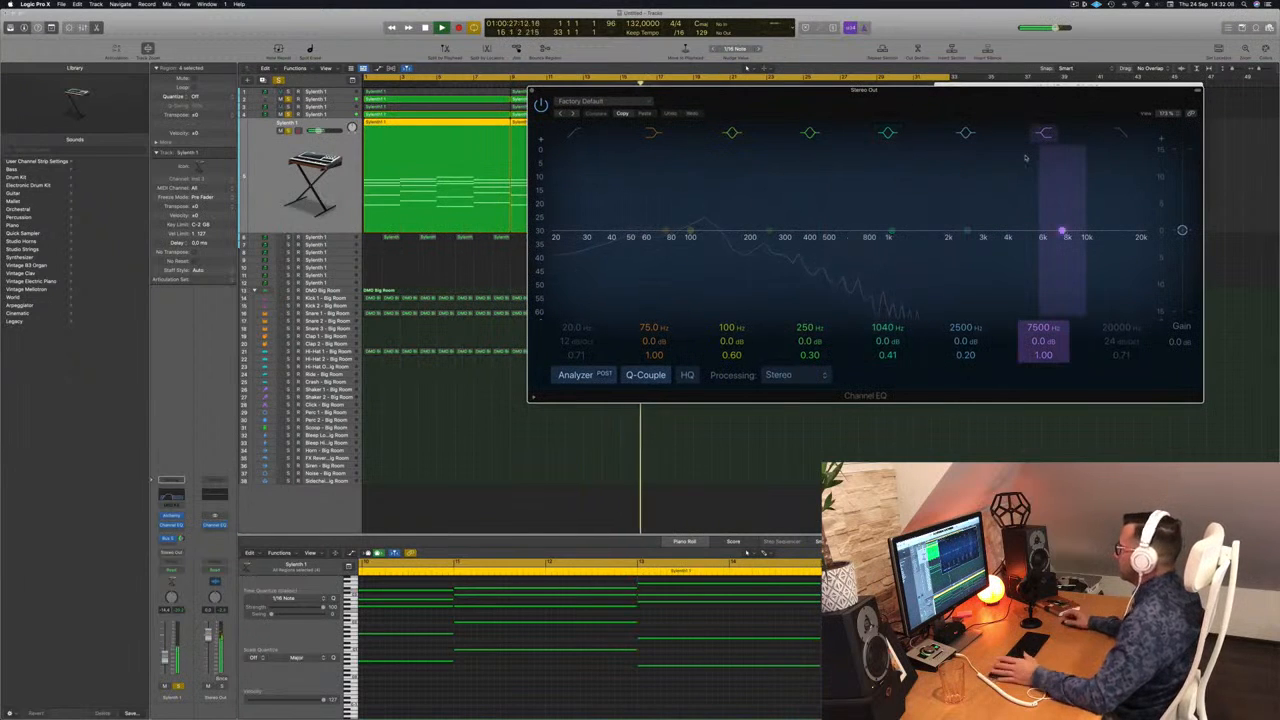
left_click(1141, 244)
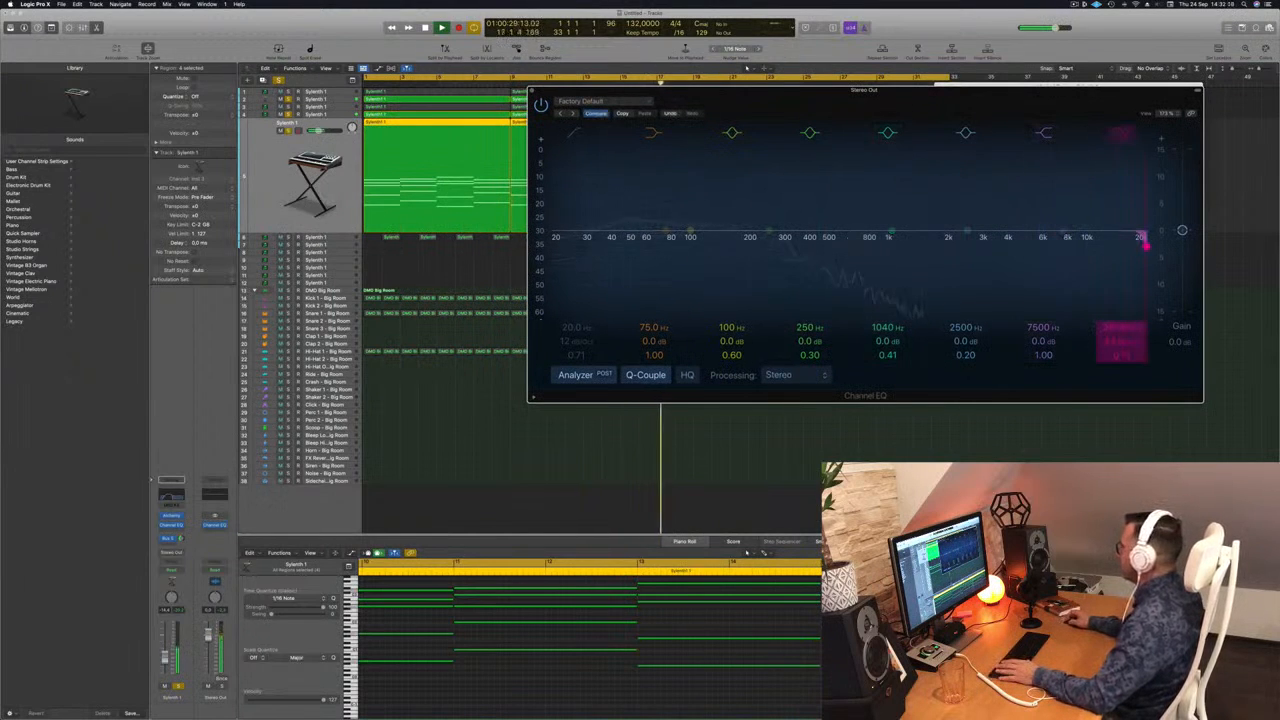
left_click_drag(1145, 244, 940, 246)
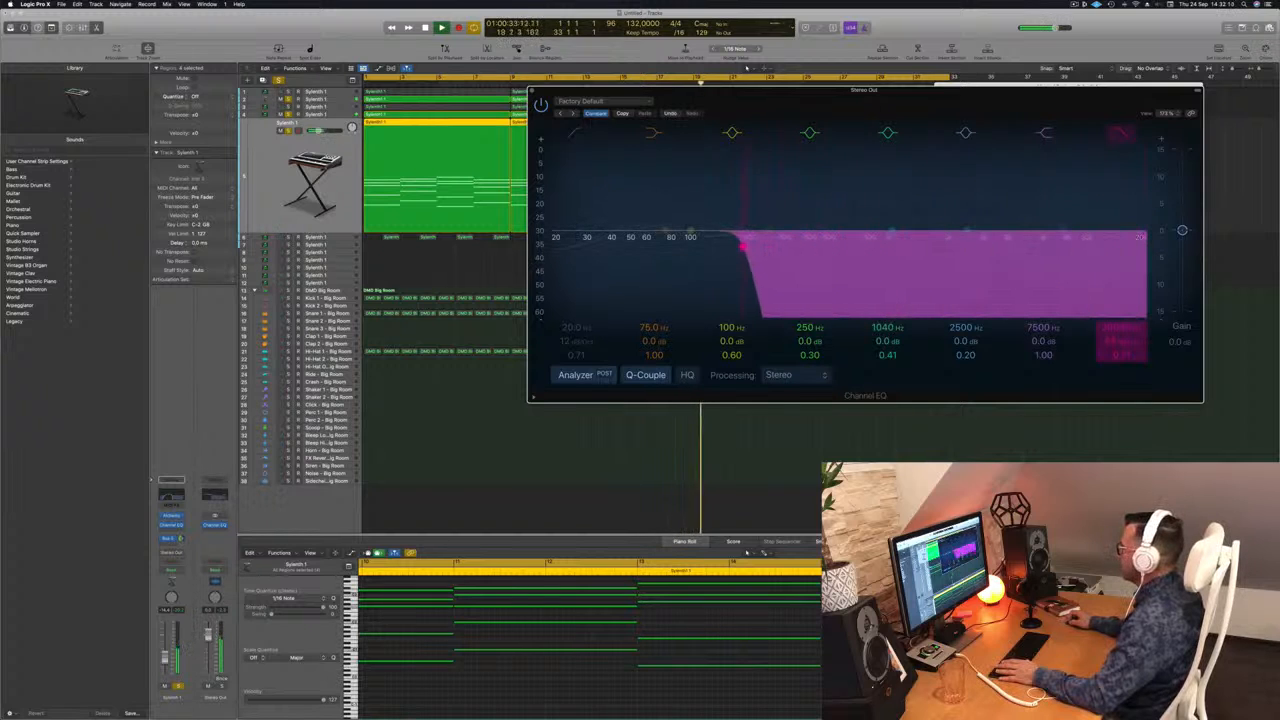
left_click_drag(699, 245, 1146, 246)
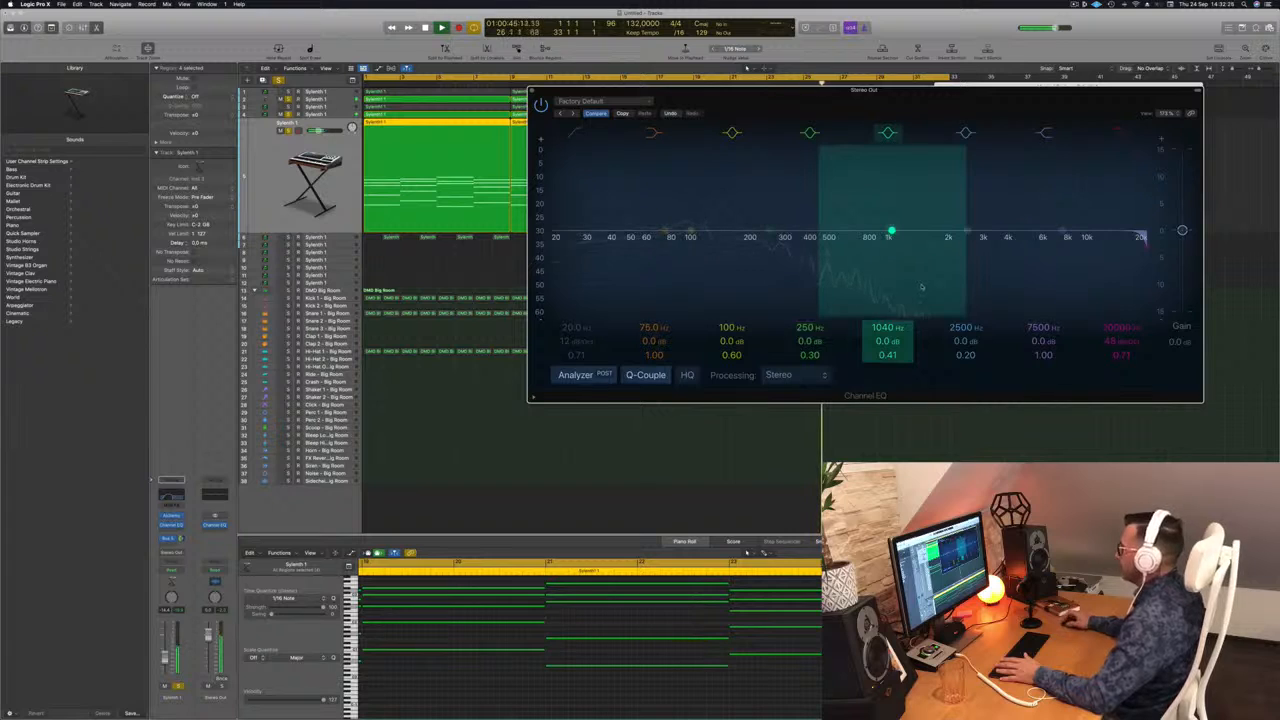
key("super+w")
key("super+k")
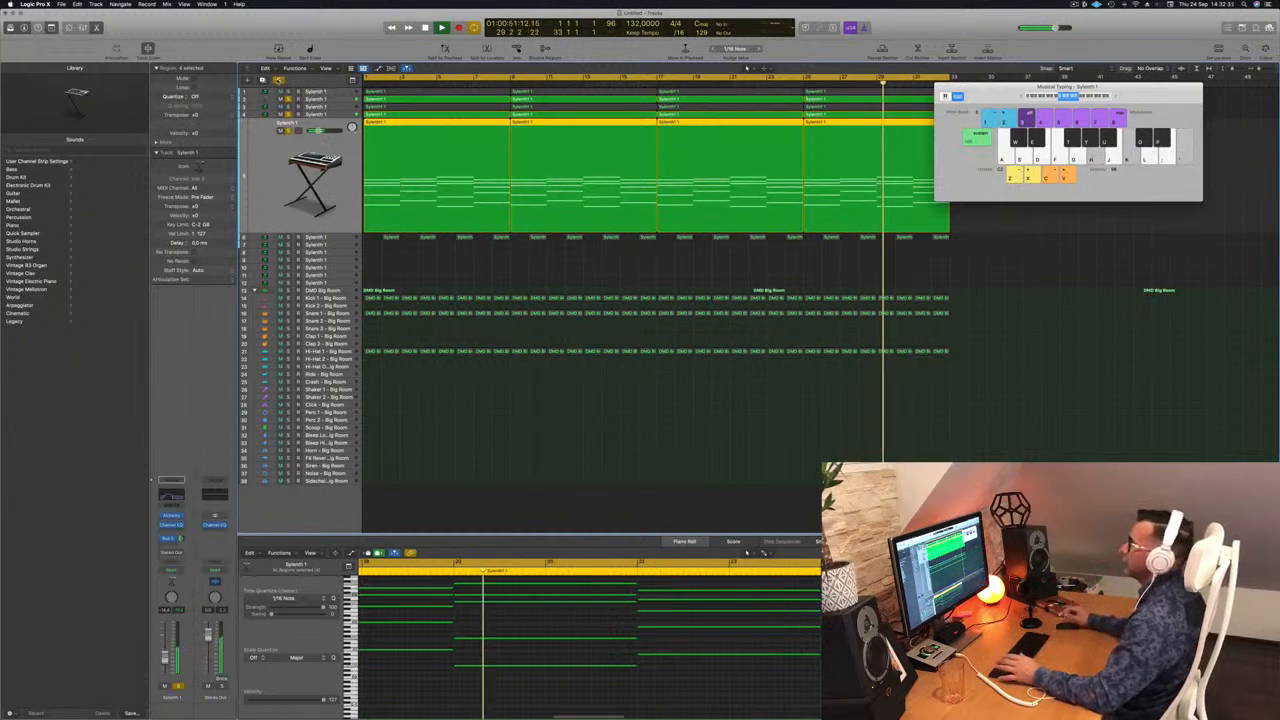
Step: Clear all track solos, deselect the regions and play the full mix briefly from the song start
left_click(279, 81)
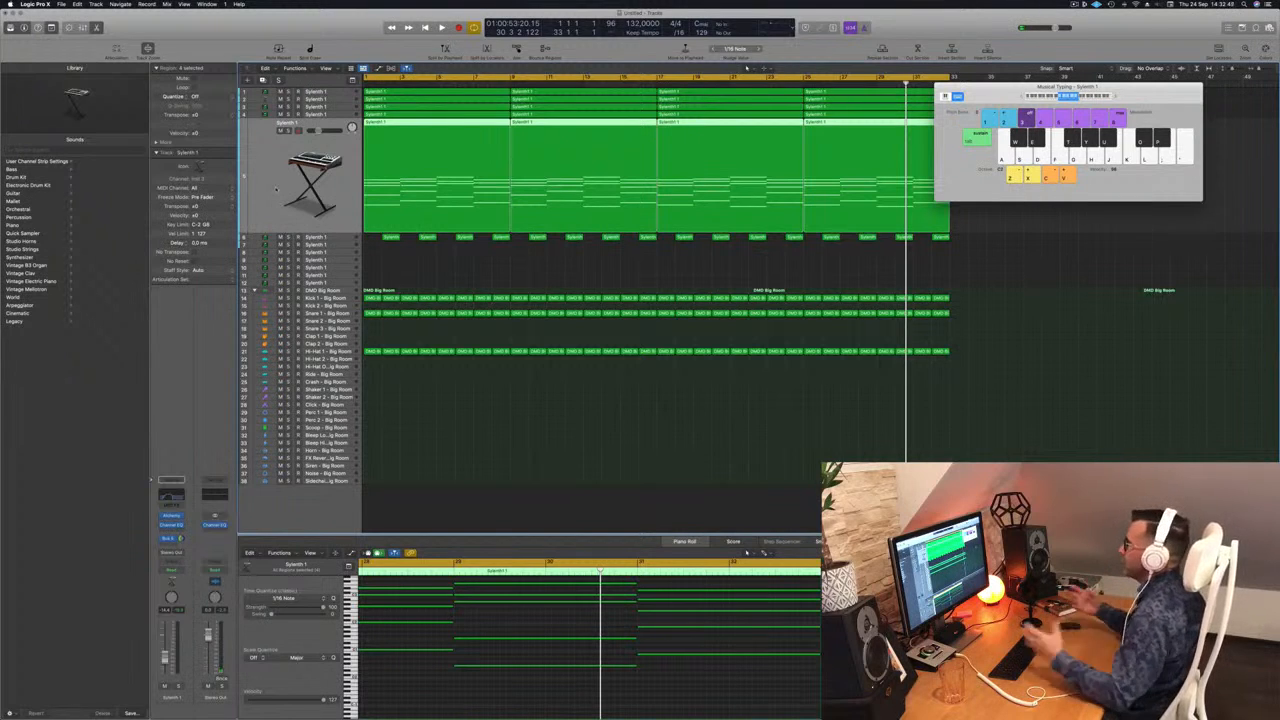
left_click(706, 408)
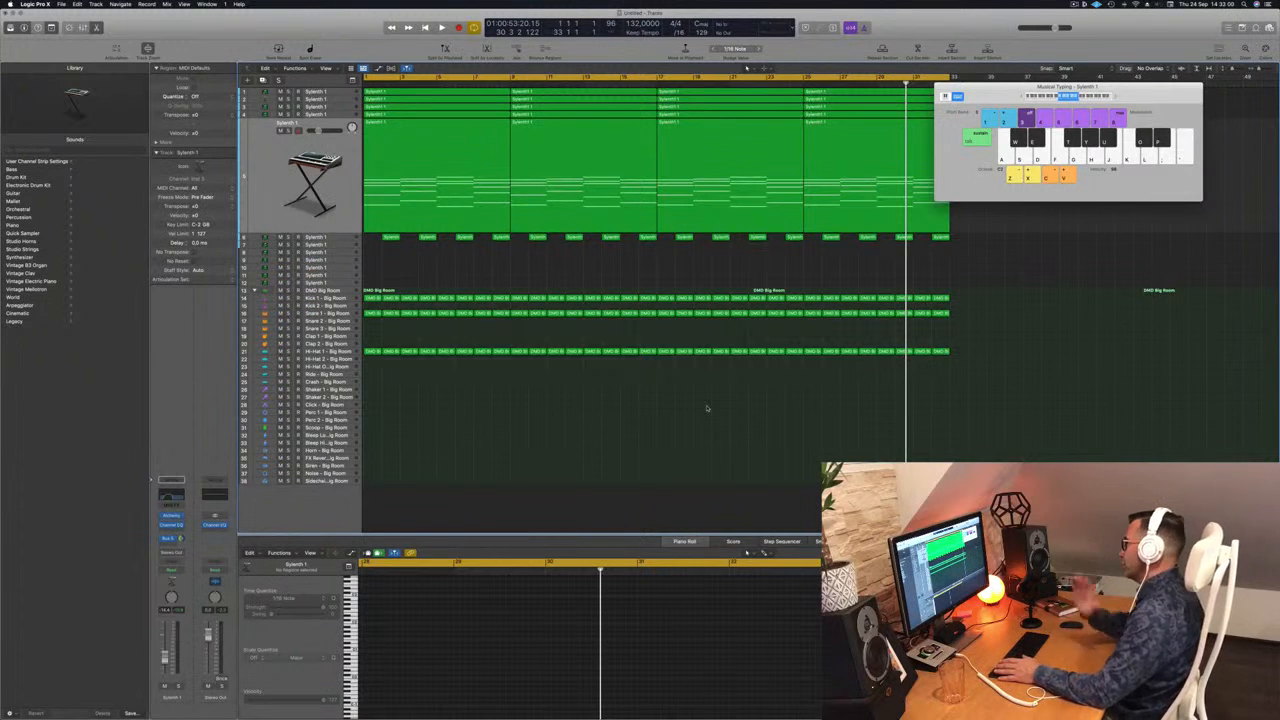
key("Return")
key("space")
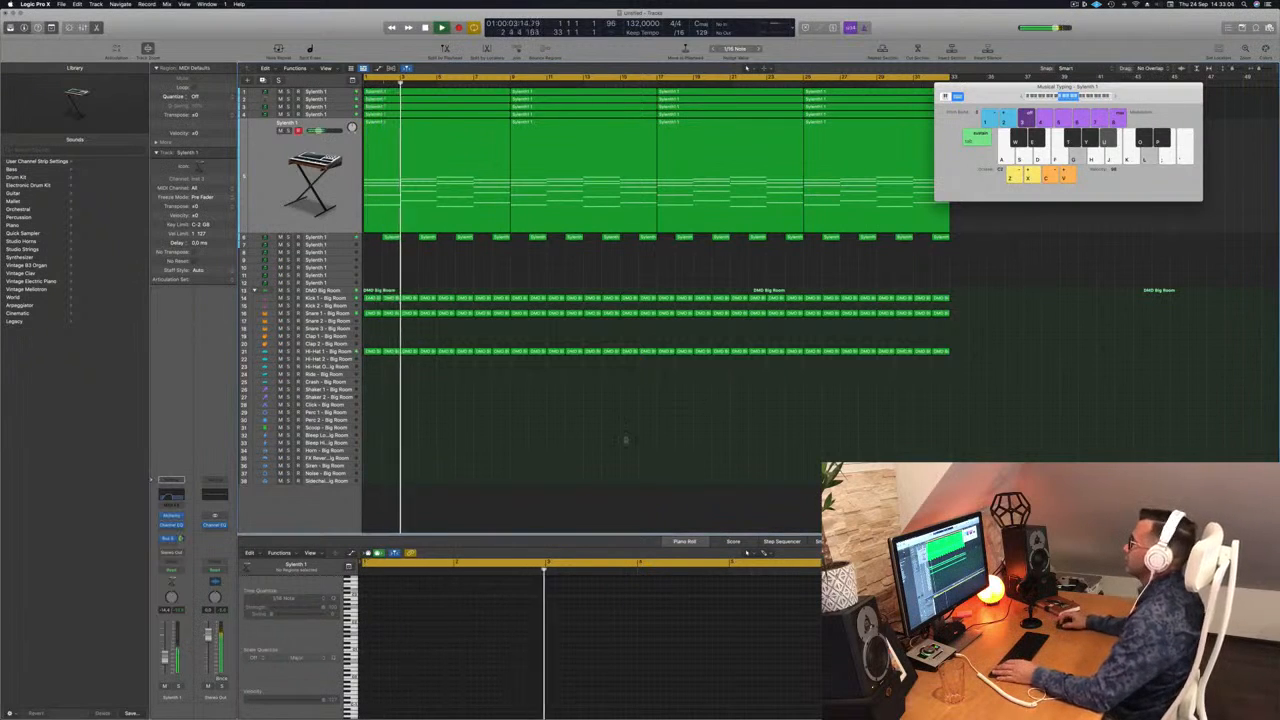
scroll(510, 412, "up", 2)
scroll(490, 288, "up", 2)
key("space")
scroll(470, 290, "down", 2)
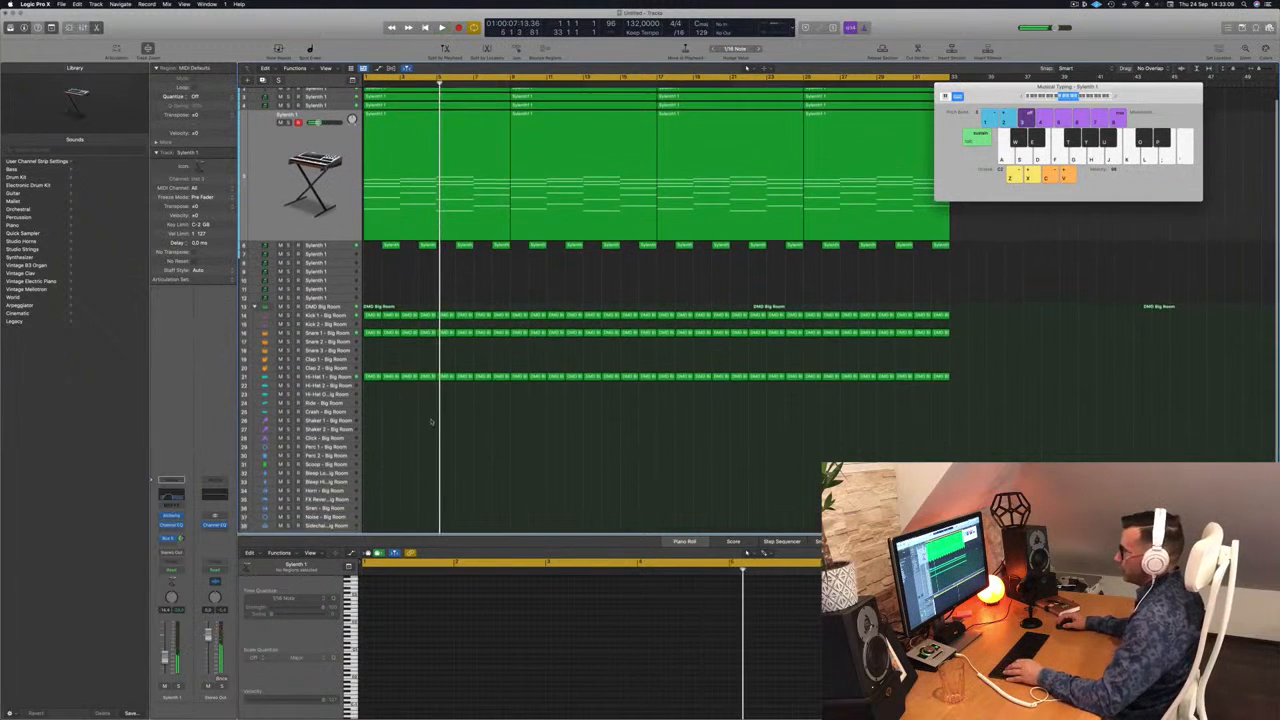
Step: Copy the first Hi-Hat 1 region onto the Shaker 2 track and duplicate its notes into a continuous one-bar sixteenth-note pattern
left_click(373, 367)
left_click_drag(373, 367, 378, 420)
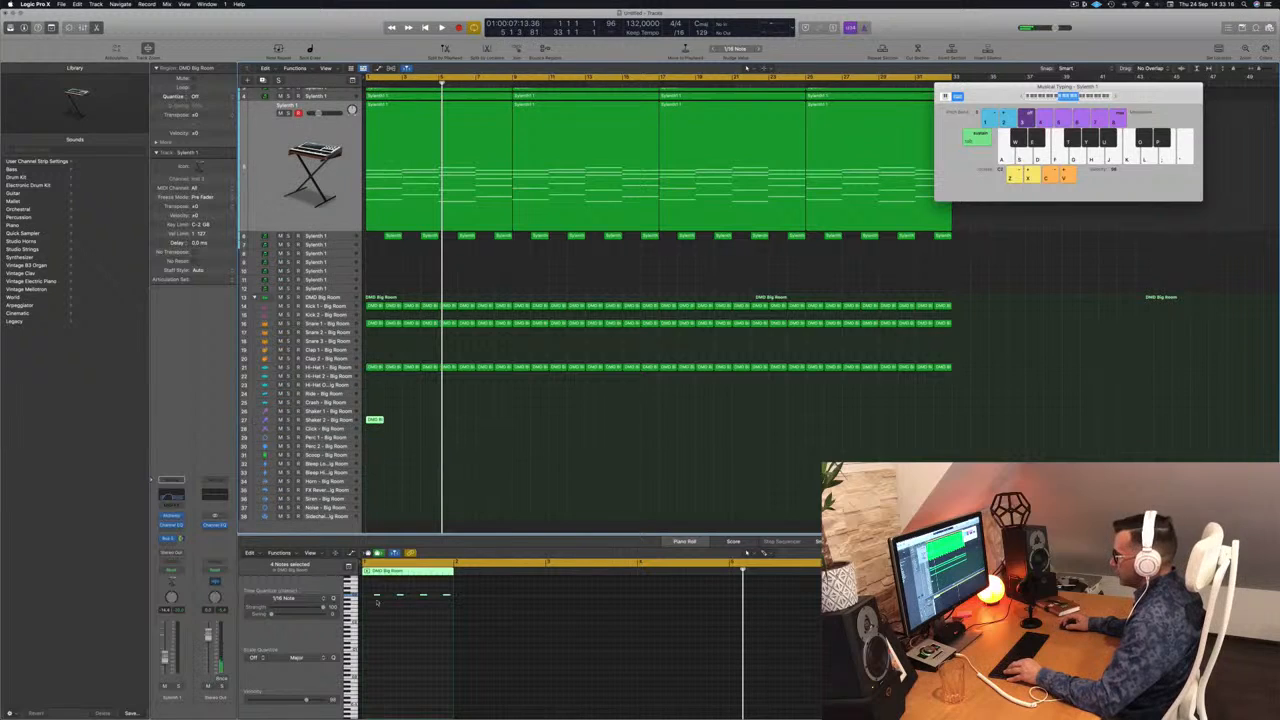
left_click(378, 594)
left_click_drag(376, 597, 371, 603)
scroll(382, 609, "up", 5)
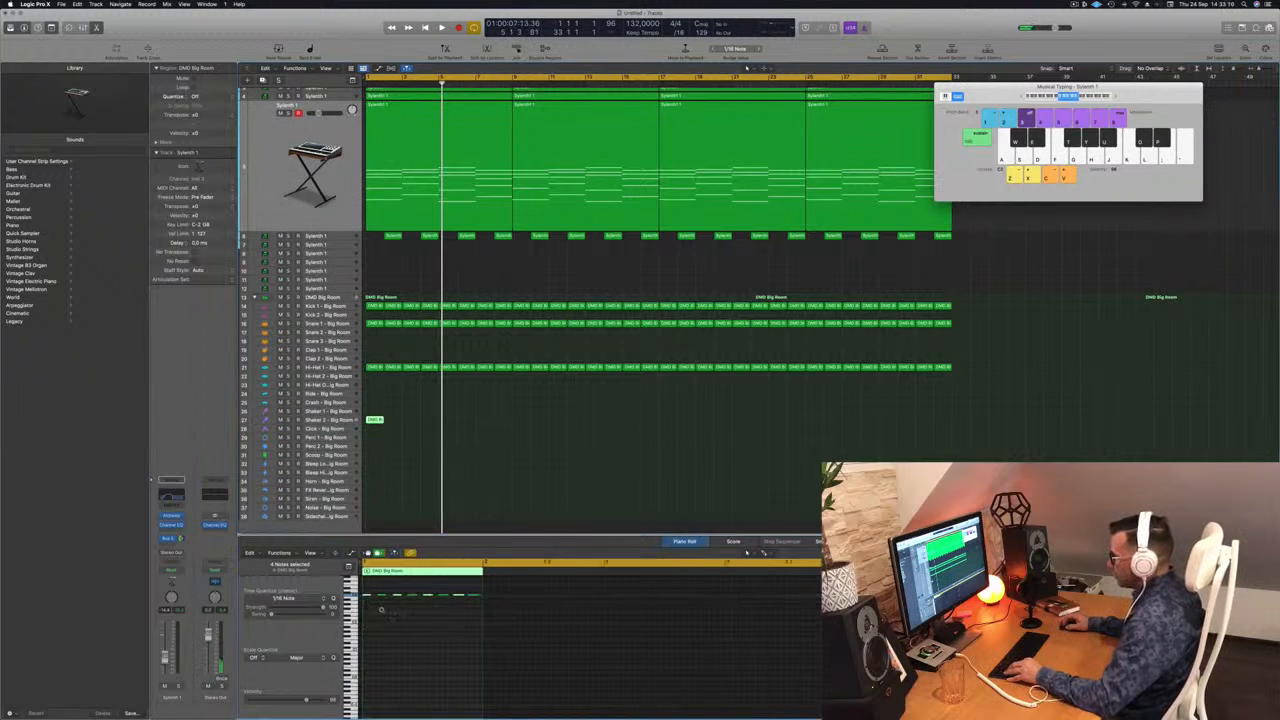
key("super+a")
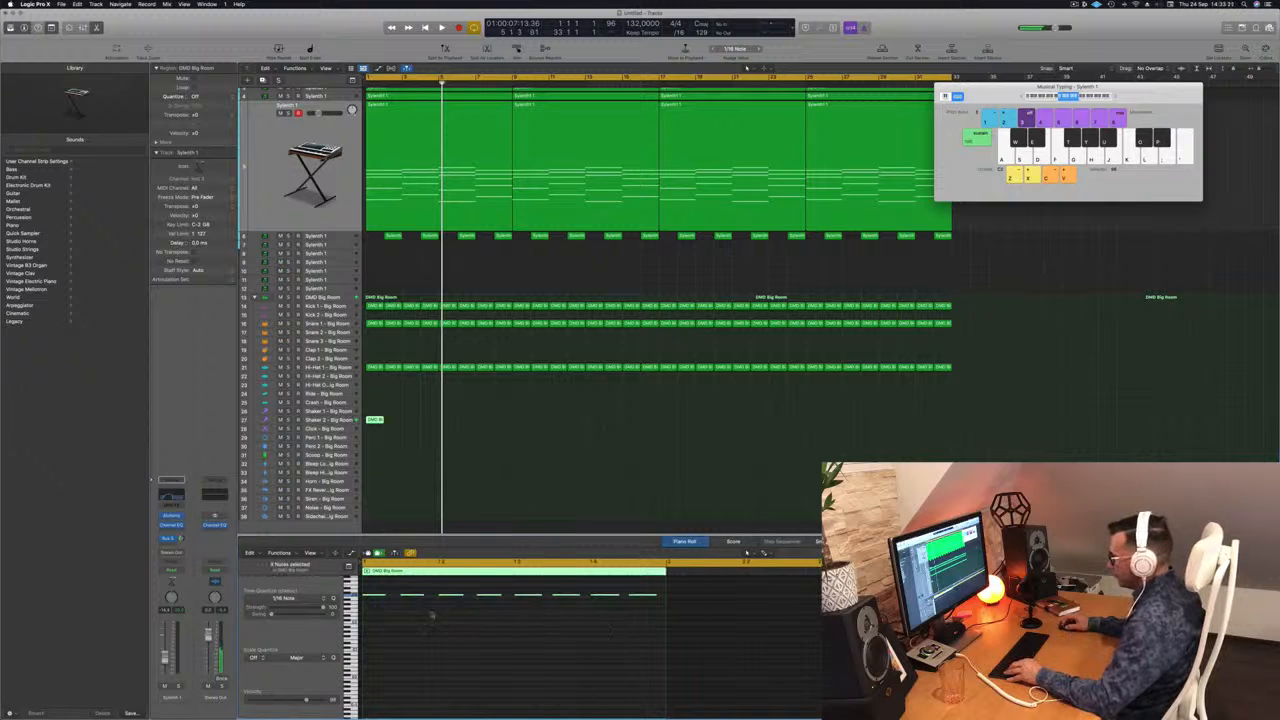
left_click_drag(384, 595, 390, 601)
Step: Play the mix briefly, select the Shaker 2 track and copy its one-bar region to bar 2
key("space")
left_click(325, 426)
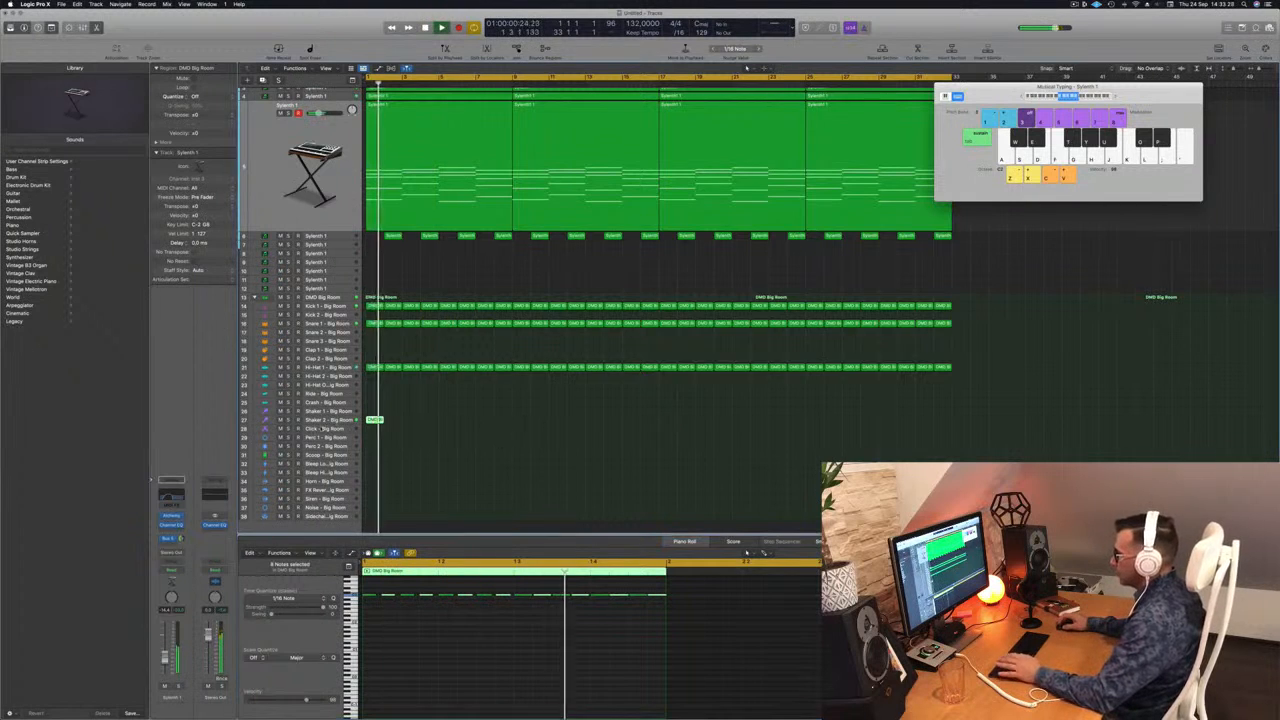
key("space")
left_click_drag(376, 302, 395, 303)
Step: Examine the note spacing of the two Shaker 2 regions in the piano roll
scroll(503, 645, "down", 5)
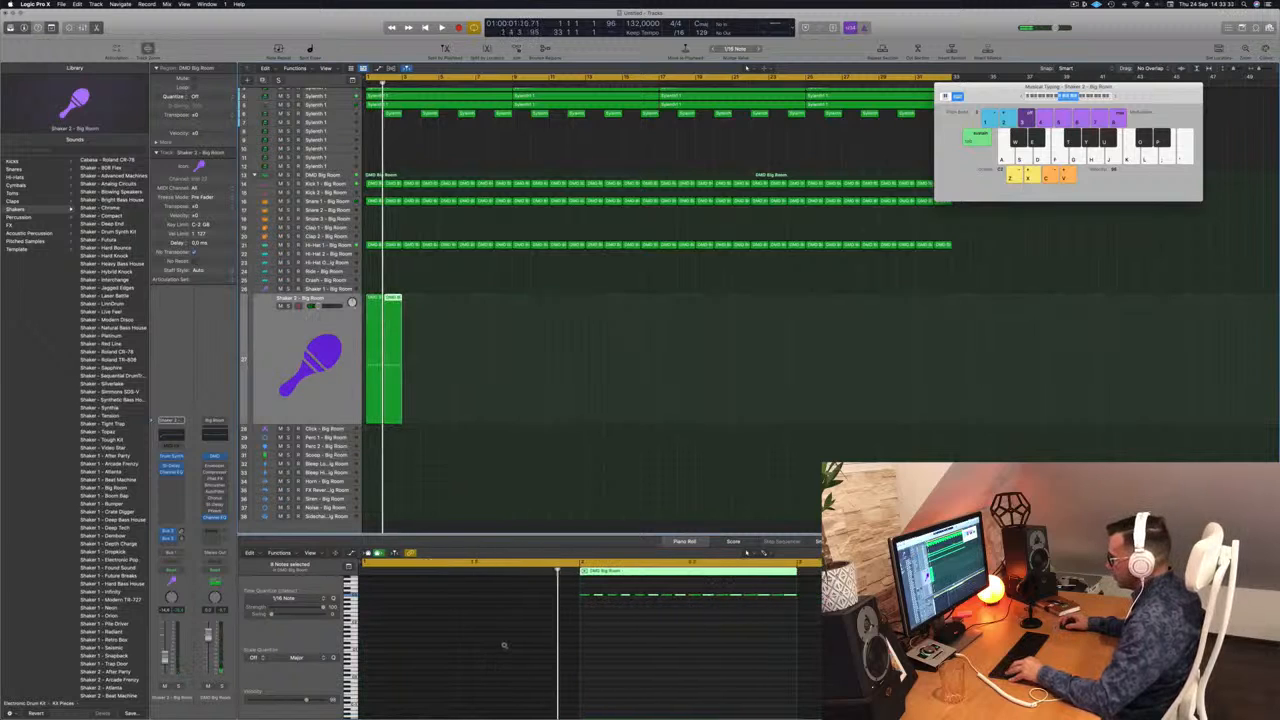
scroll(375, 596, "down", 3)
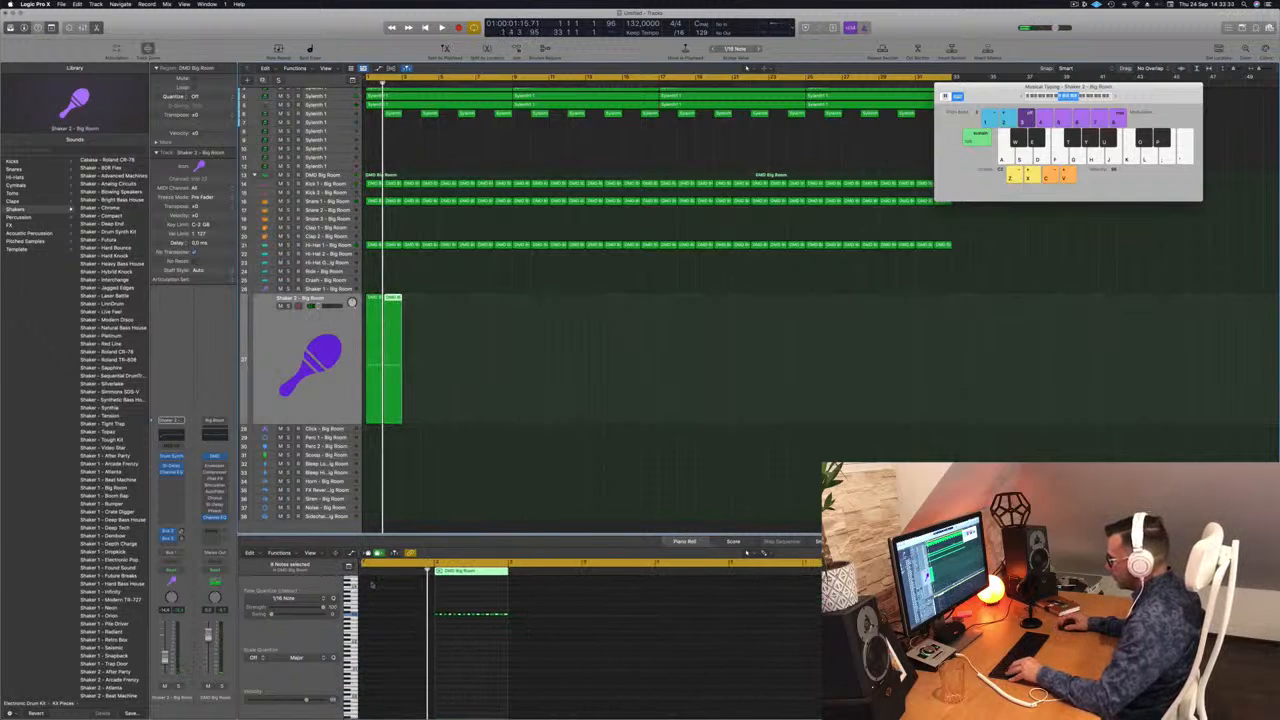
scroll(375, 600, "down", 2)
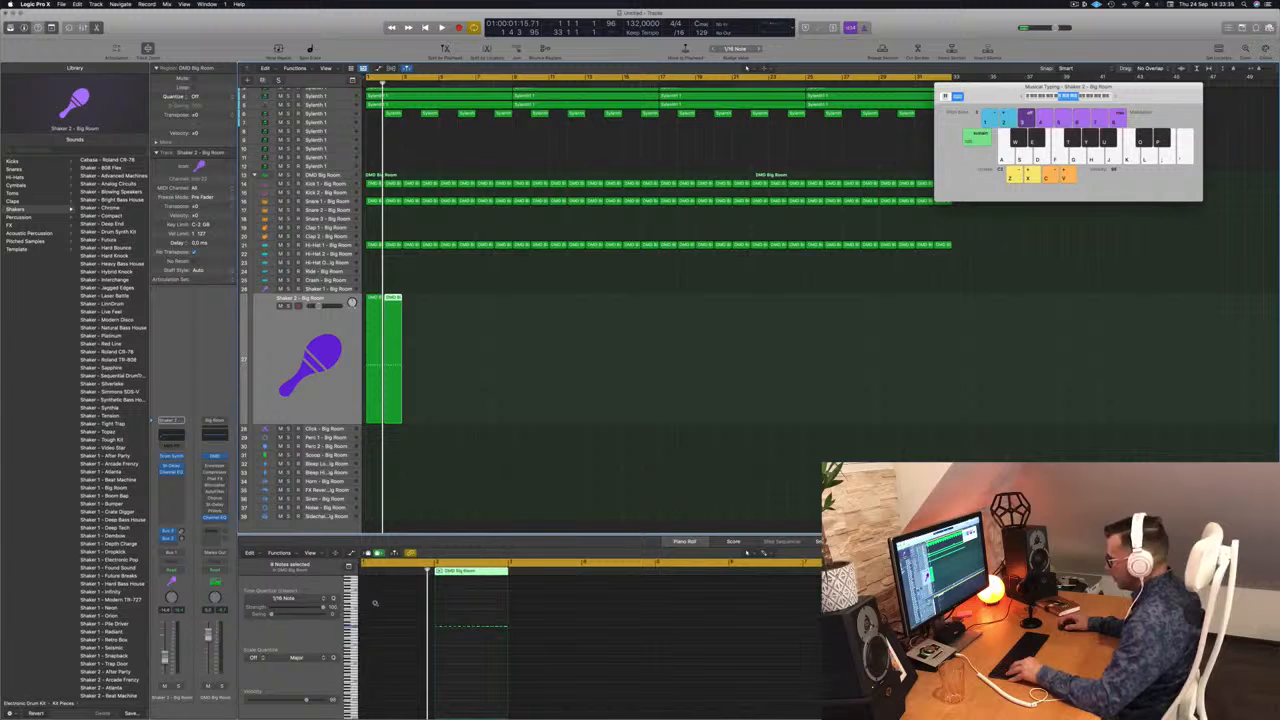
scroll(376, 602, "up", 6)
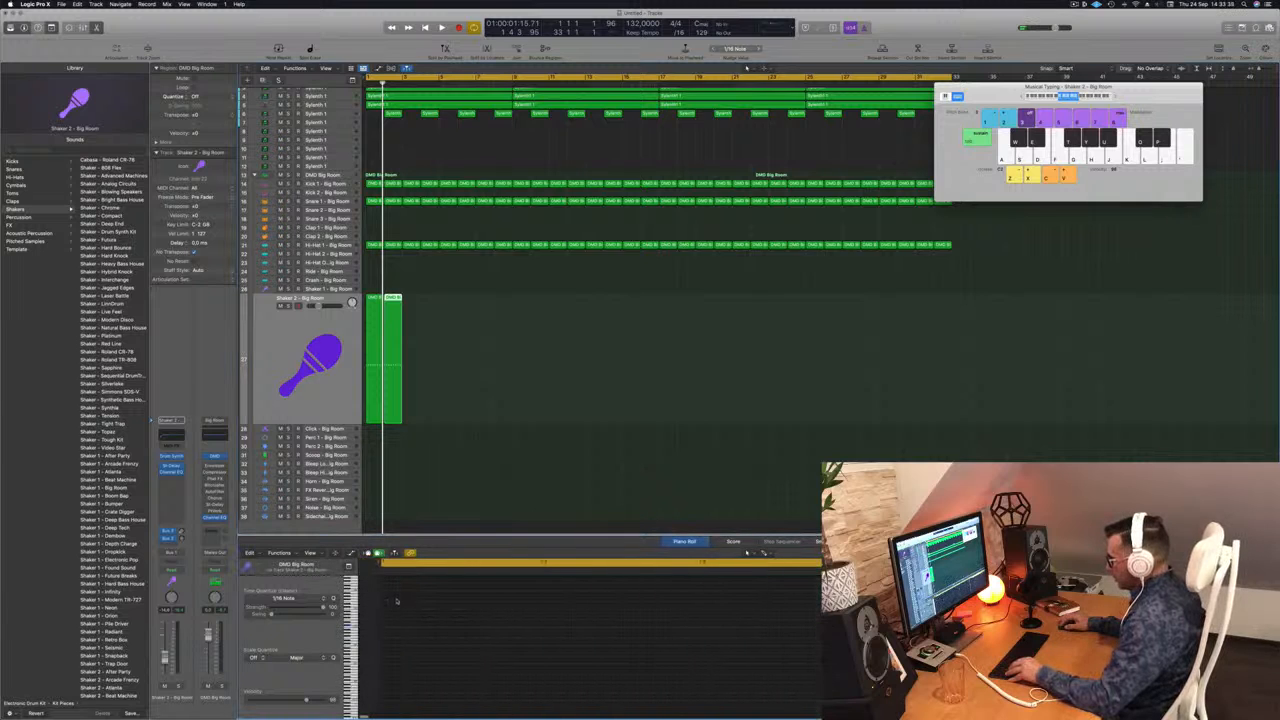
left_click(410, 285)
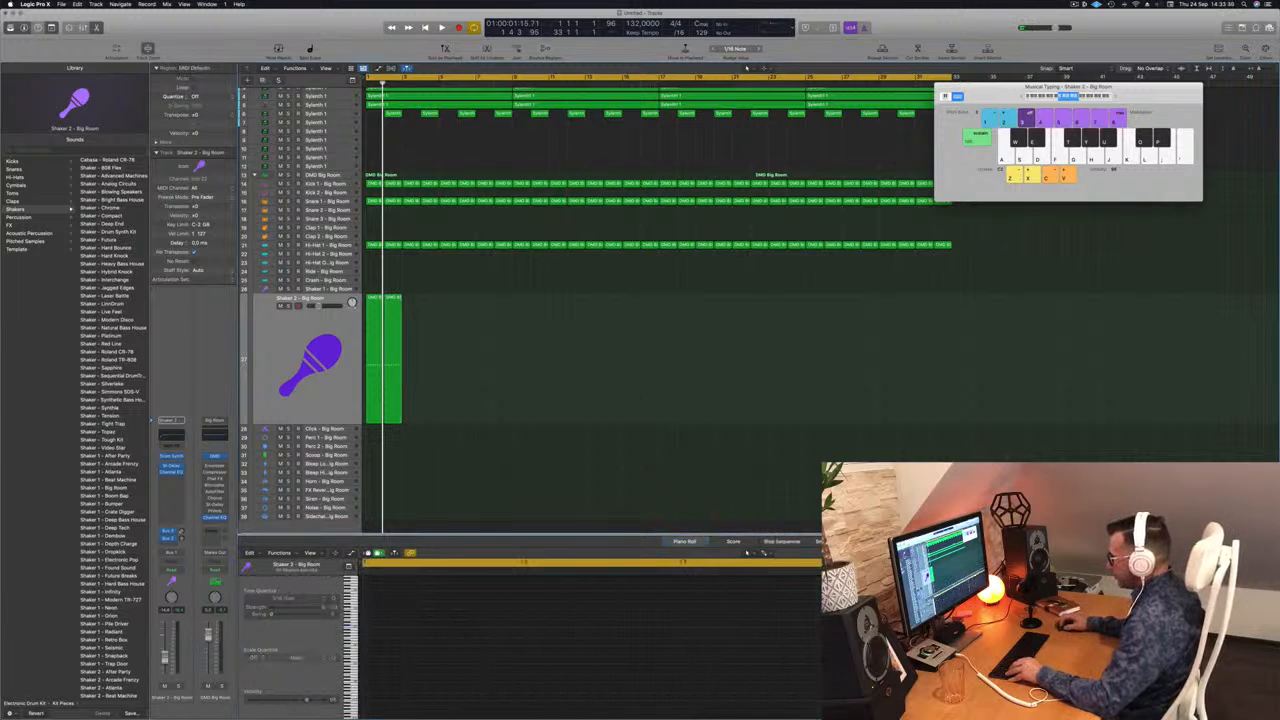
left_click(374, 330)
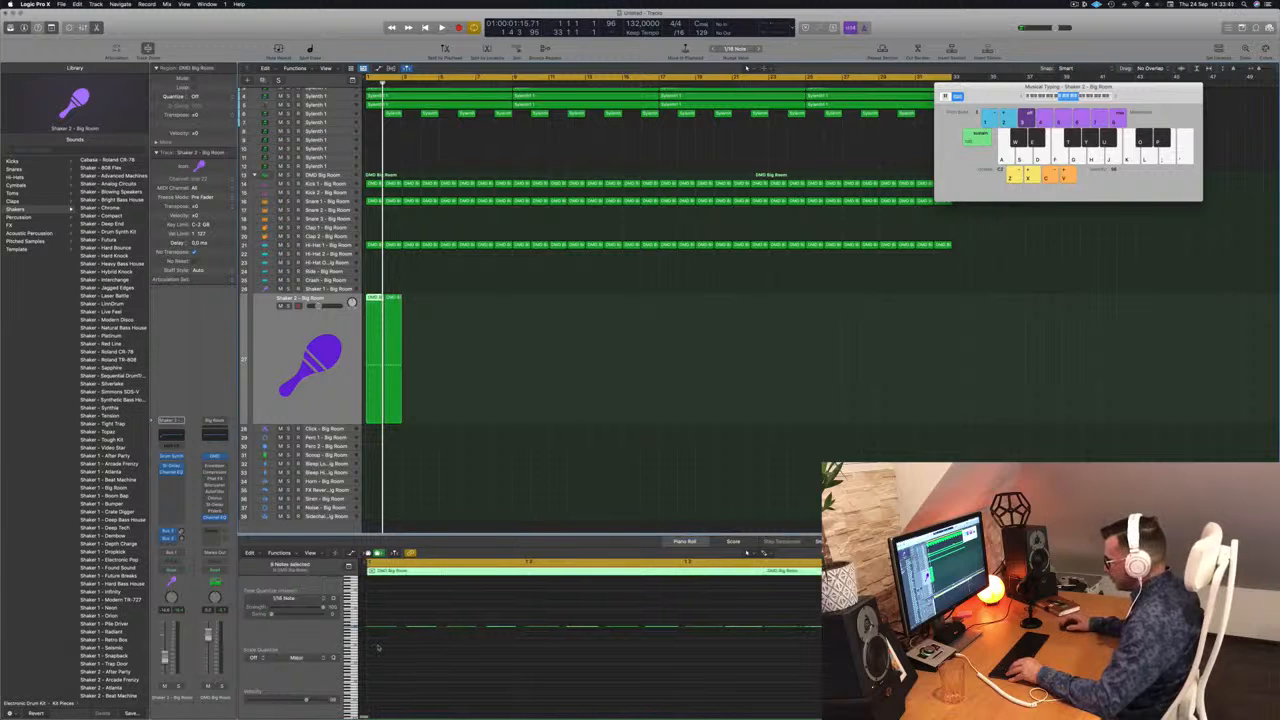
left_click(419, 308)
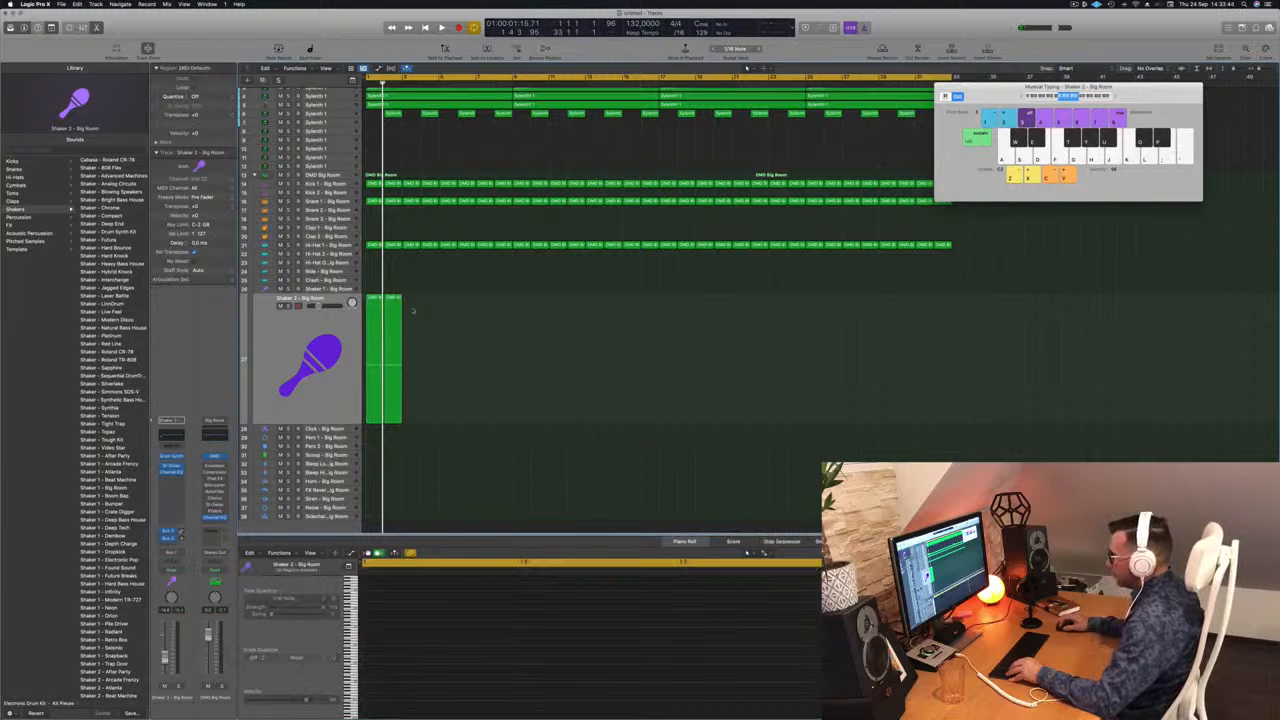
left_click(374, 300)
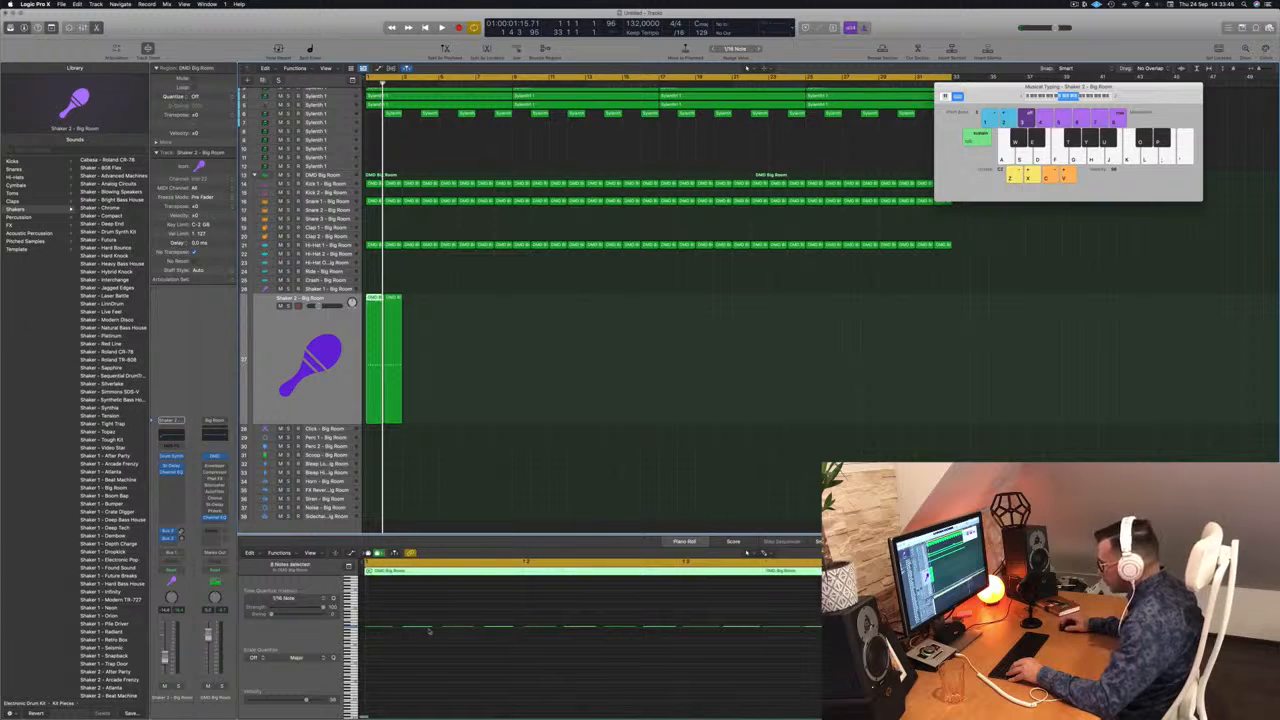
scroll(426, 630, "up", 3)
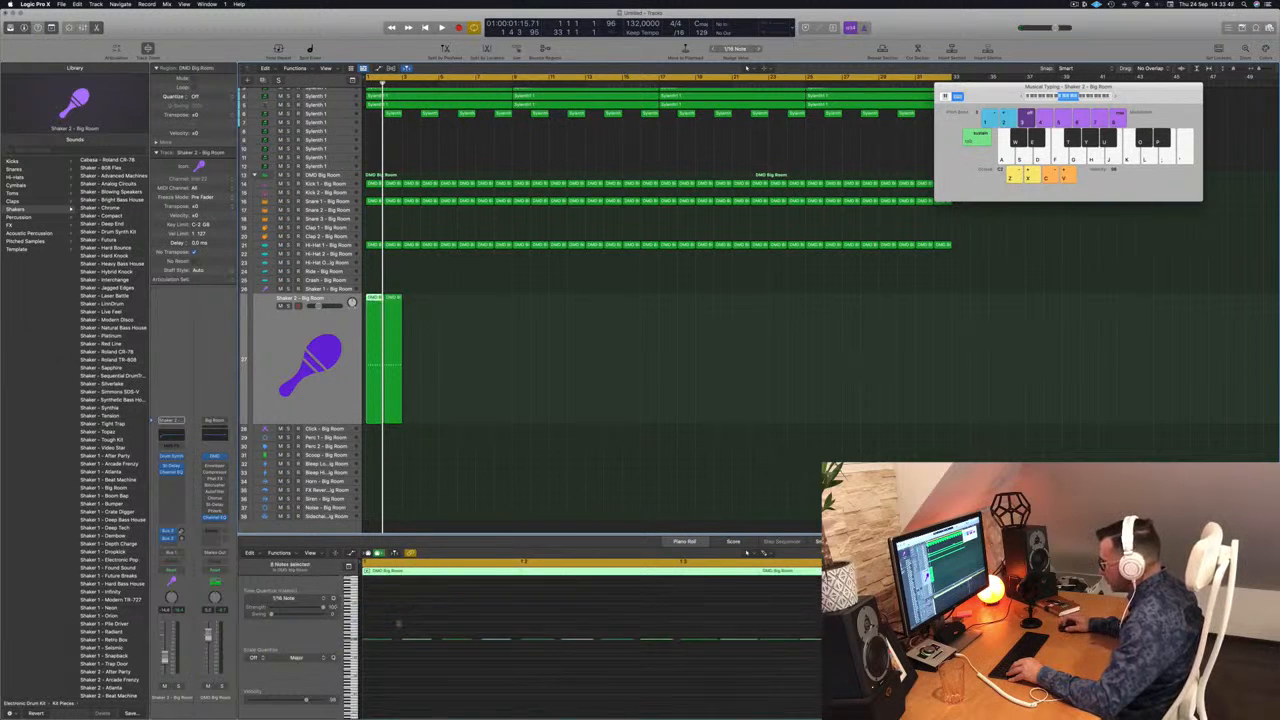
scroll(398, 623, "up", 3)
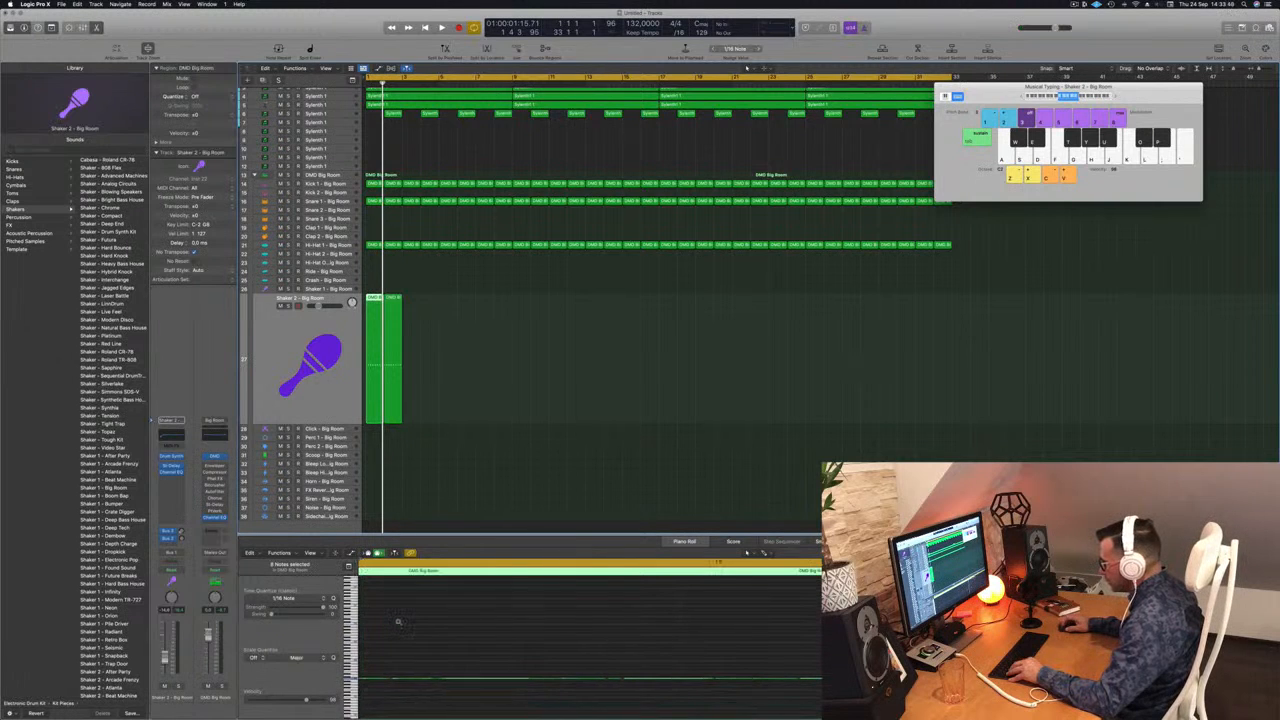
scroll(400, 623, "left", 4)
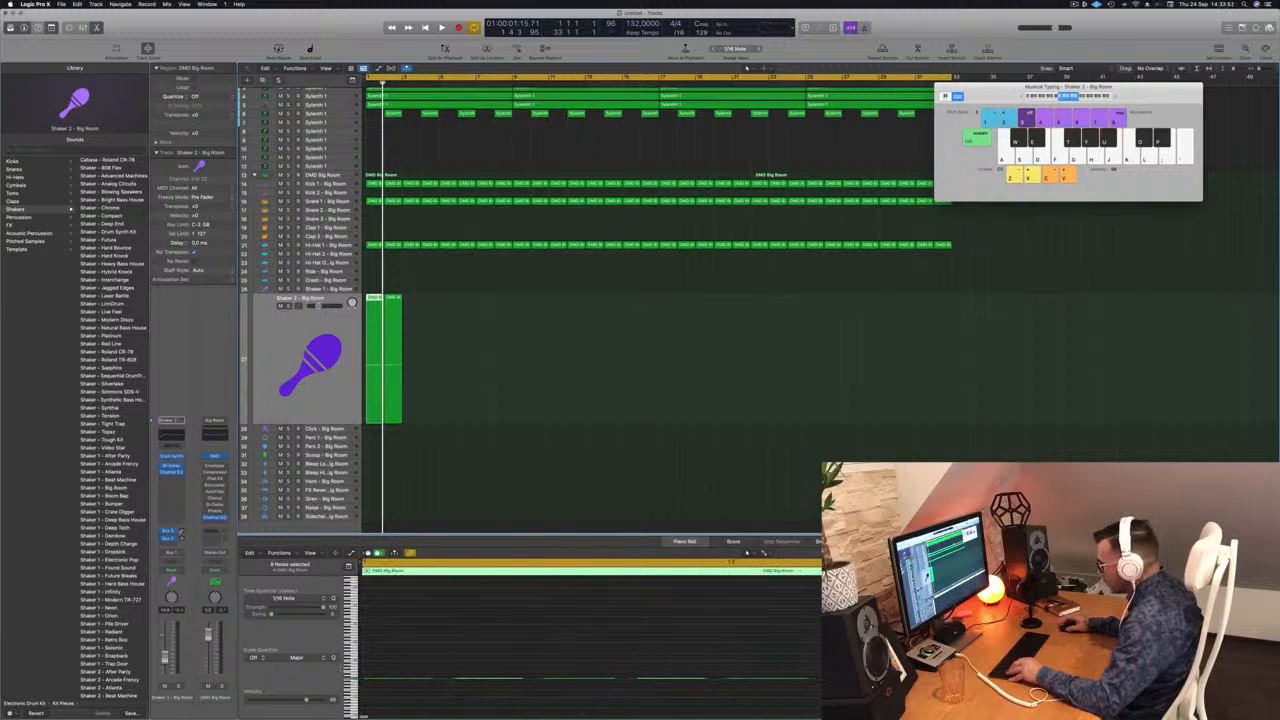
Step: Play the song from its start with both Shaker 2 regions and lower the Shaker 2 track volume
left_click(488, 261)
left_click(380, 297)
left_click(392, 662)
key("space")
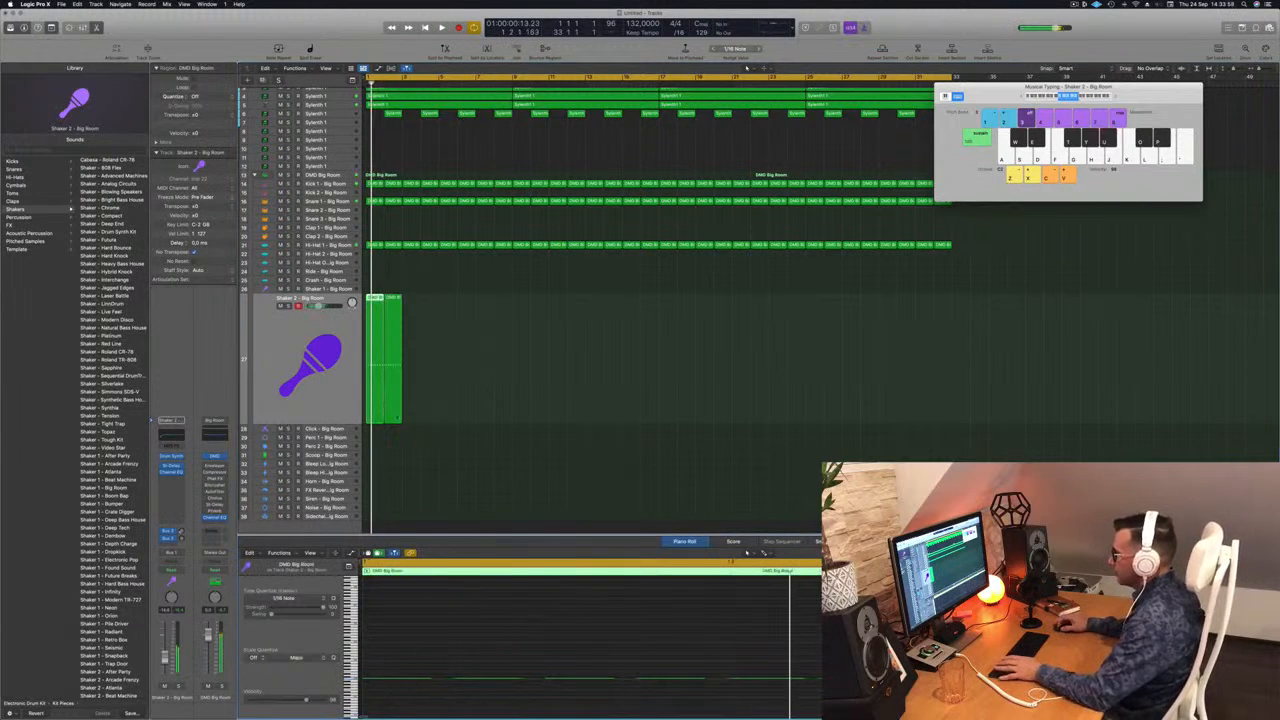
left_click(335, 410)
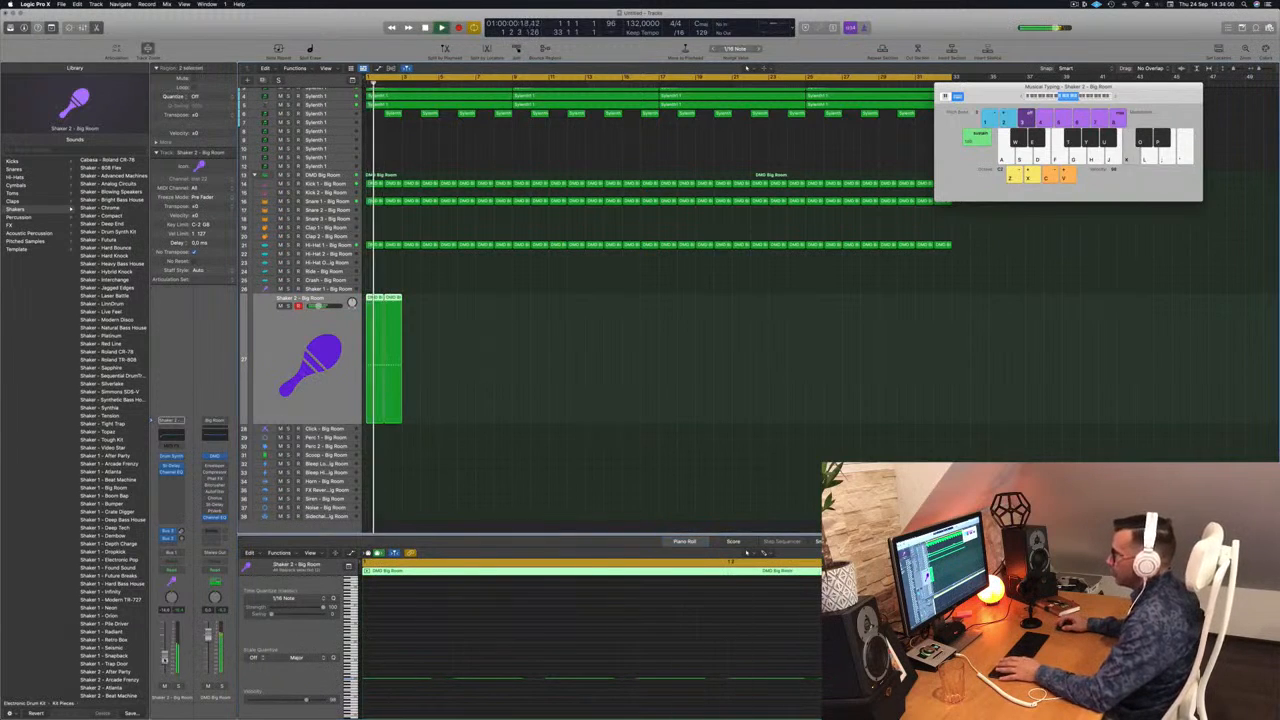
key("space")
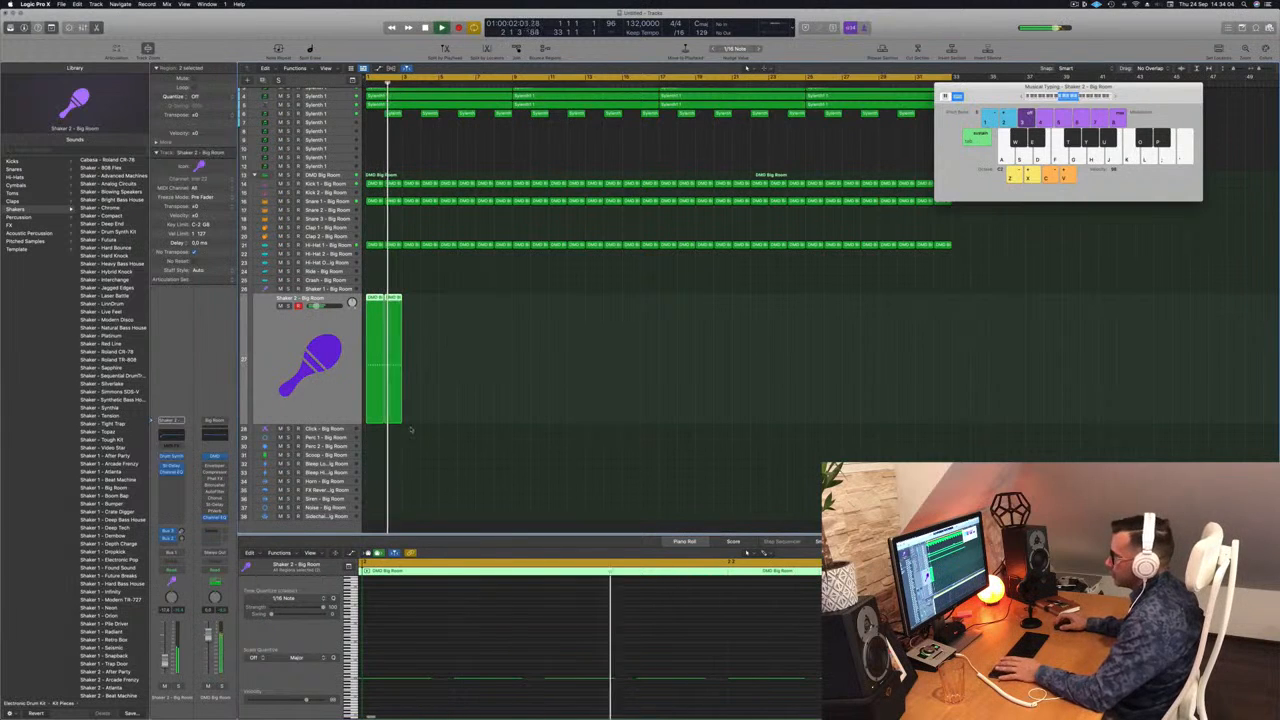
Step: Open the Shaker 2 Drum Synth, turn its Decay down during playback and raise the track volume slightly
scroll(441, 320, "down", 5)
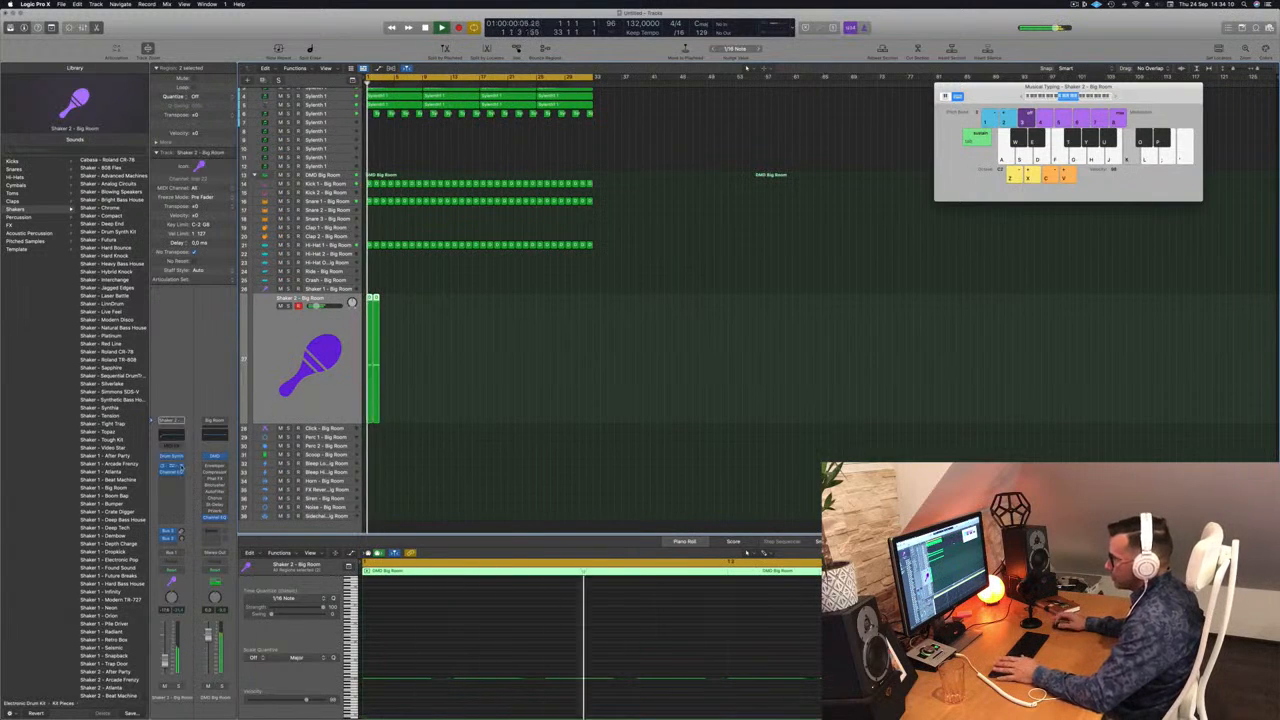
left_click(172, 456)
left_click_drag(629, 139, 699, 216)
left_click_drag(755, 300, 758, 310)
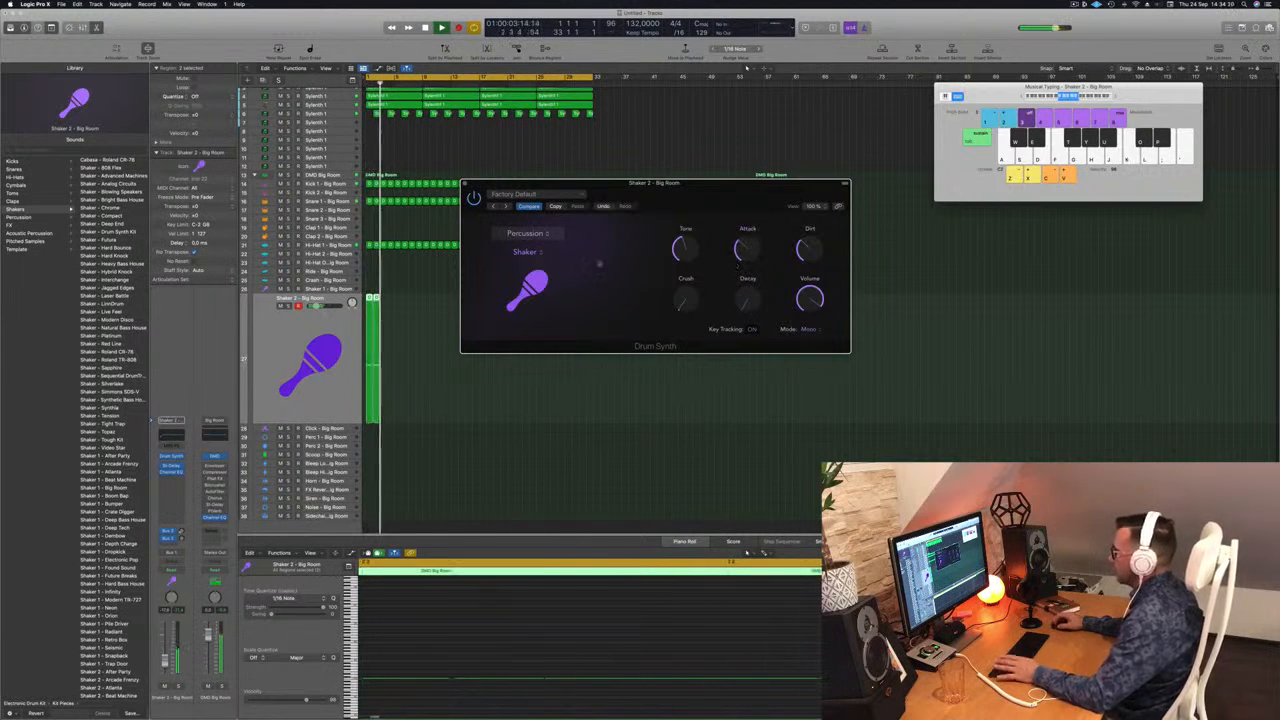
left_click(166, 657)
key("space")
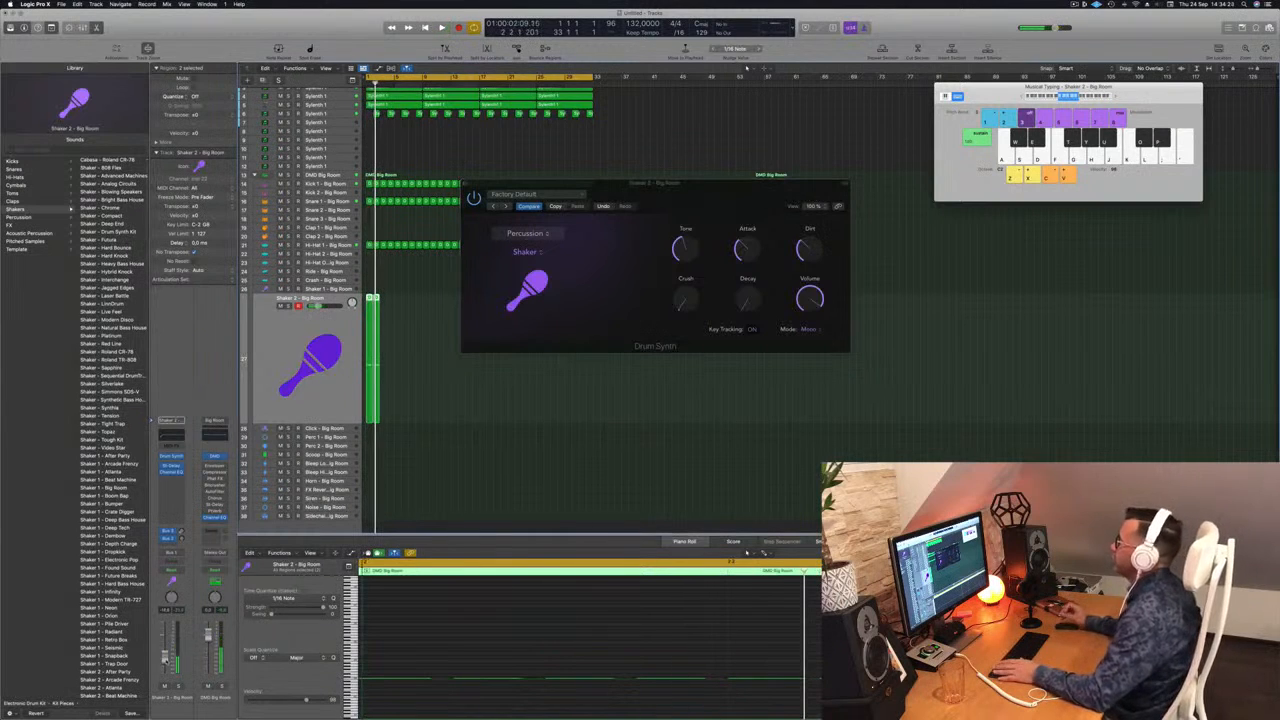
Step: Replay the opening bars several times to judge the shaker in the mix, moving the Drum Synth window clear of the regions
key("space")
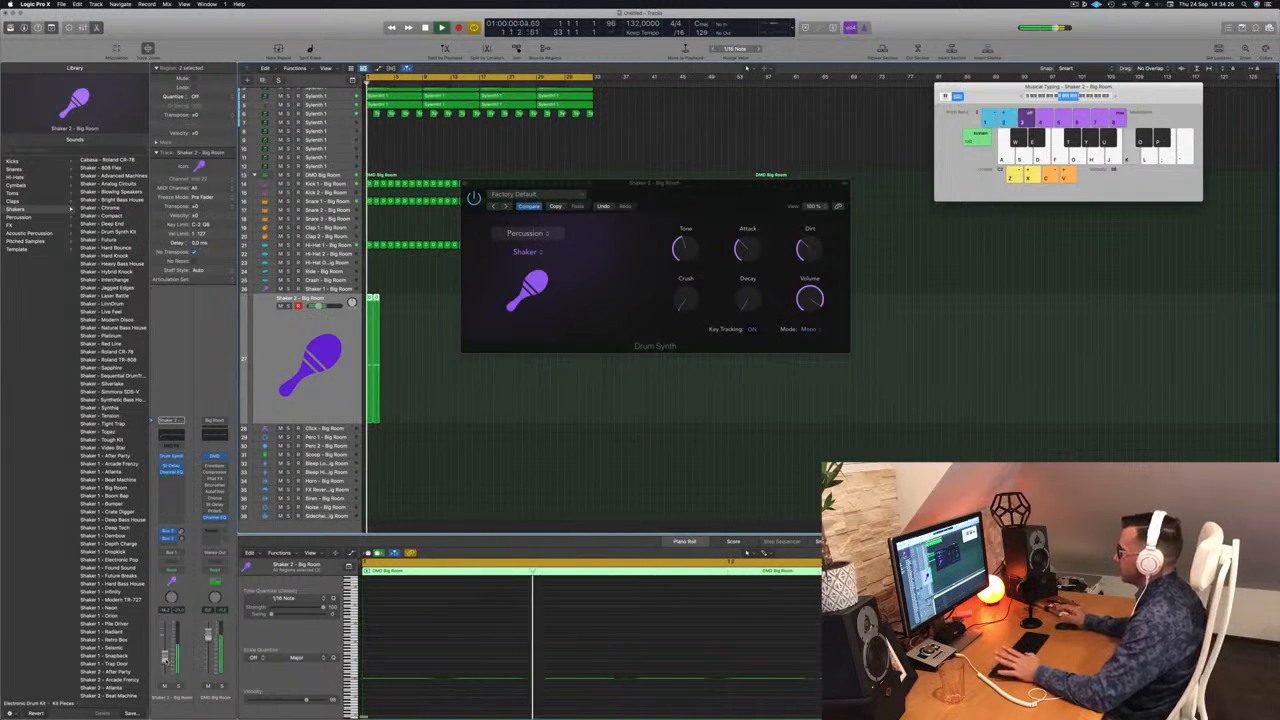
key("space")
key("space")
left_click_drag(742, 193, 726, 194)
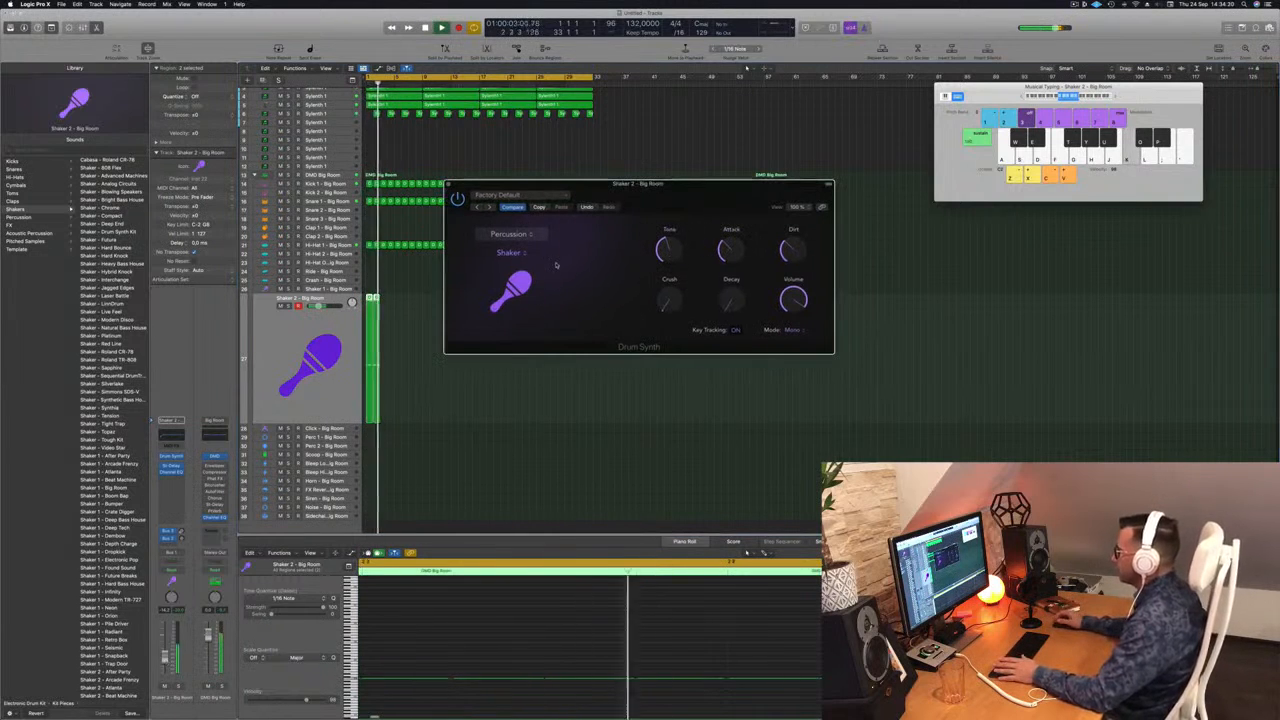
key("space")
key("space")
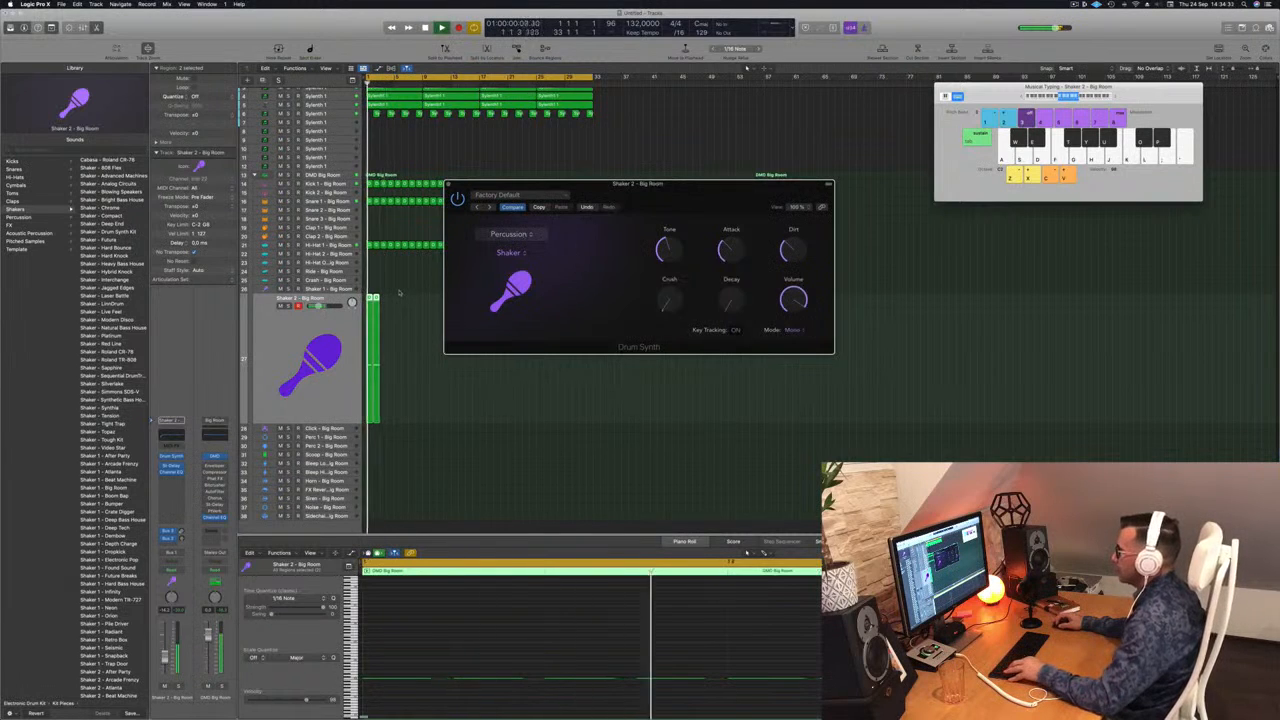
key("space")
left_click_drag(693, 190, 875, 144)
Step: Repeat the Shaker 2 regions through bar 32 to match the length of the other drum tracks
key("space")
left_click_drag(376, 298, 477, 306)
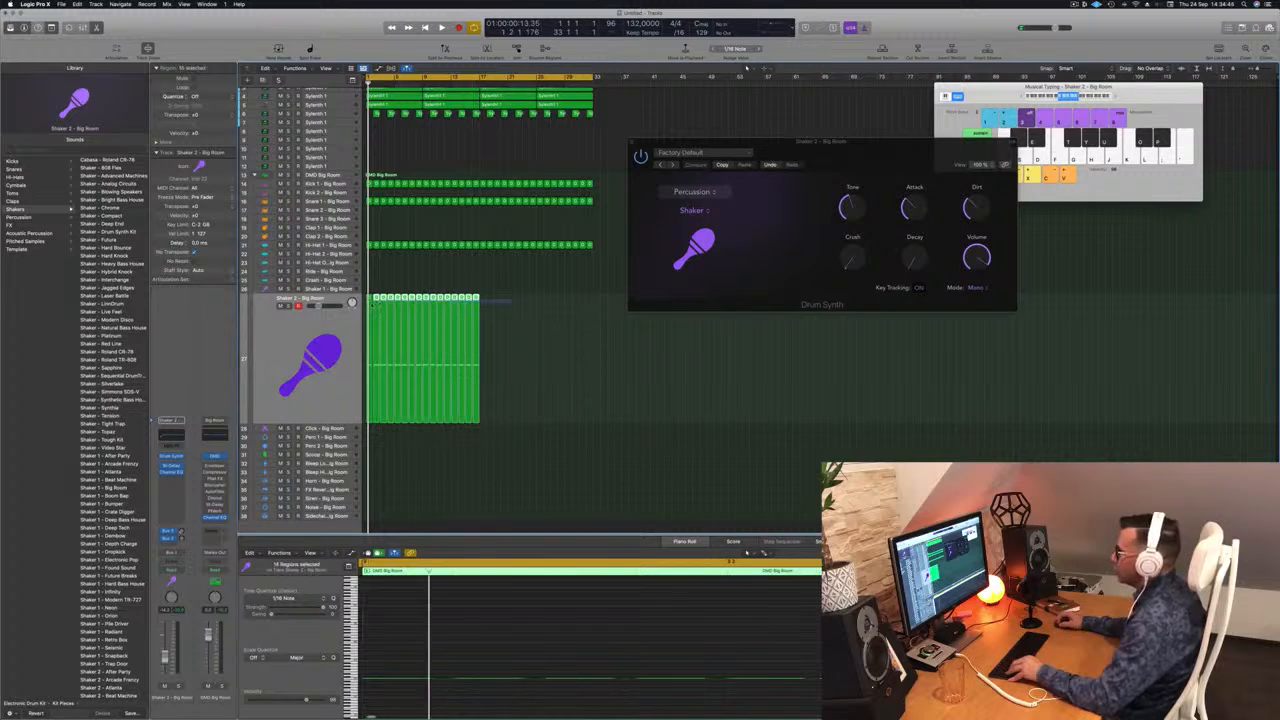
left_click_drag(477, 303, 592, 307)
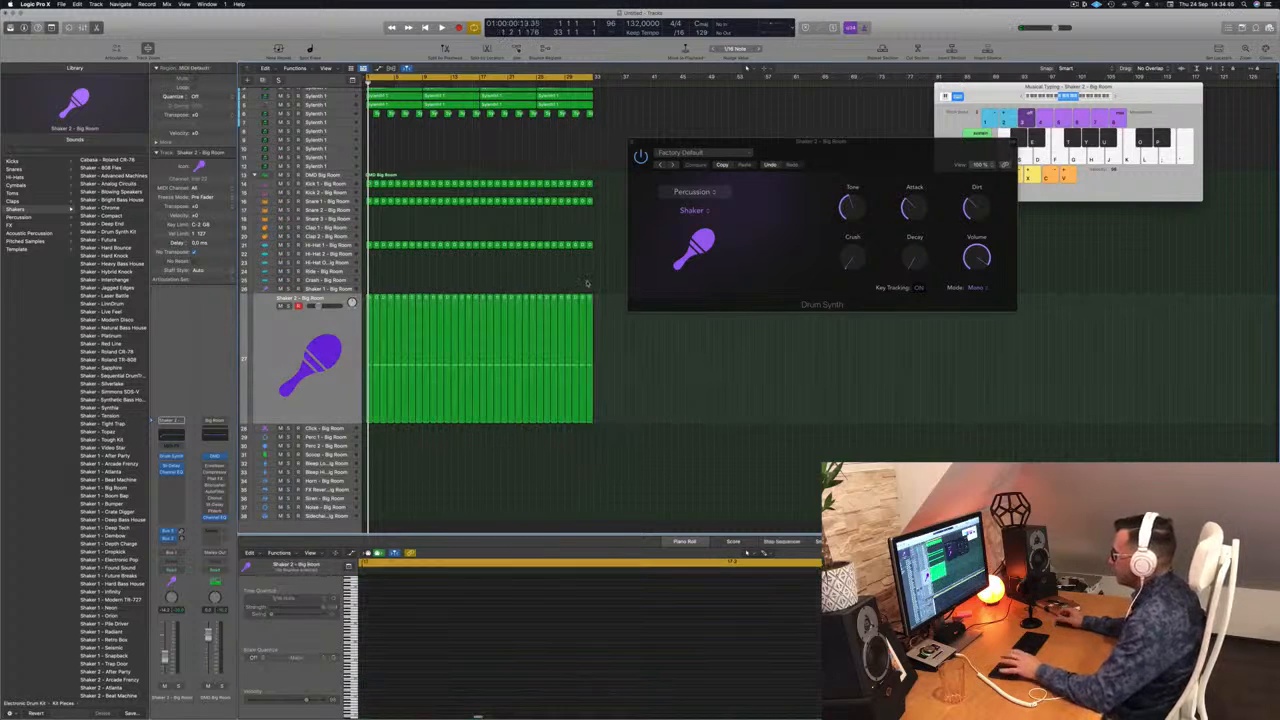
Step: Adjust the Attack in the Shaker 2 Drum Synth and set its Decay to about 12% while the song plays
left_click_drag(866, 152, 614, 205)
key("space")
left_click(668, 341)
left_click_drag(662, 255, 664, 270)
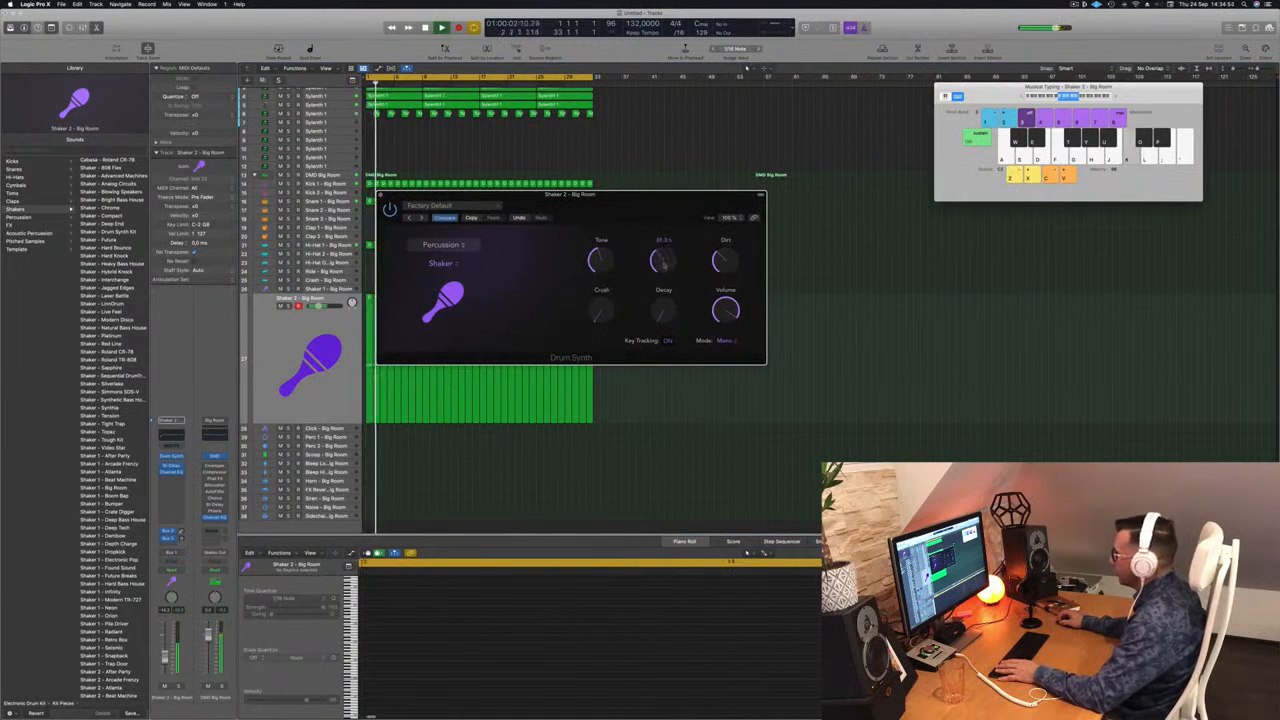
key("space")
key("space")
left_click_drag(667, 317, 676, 265)
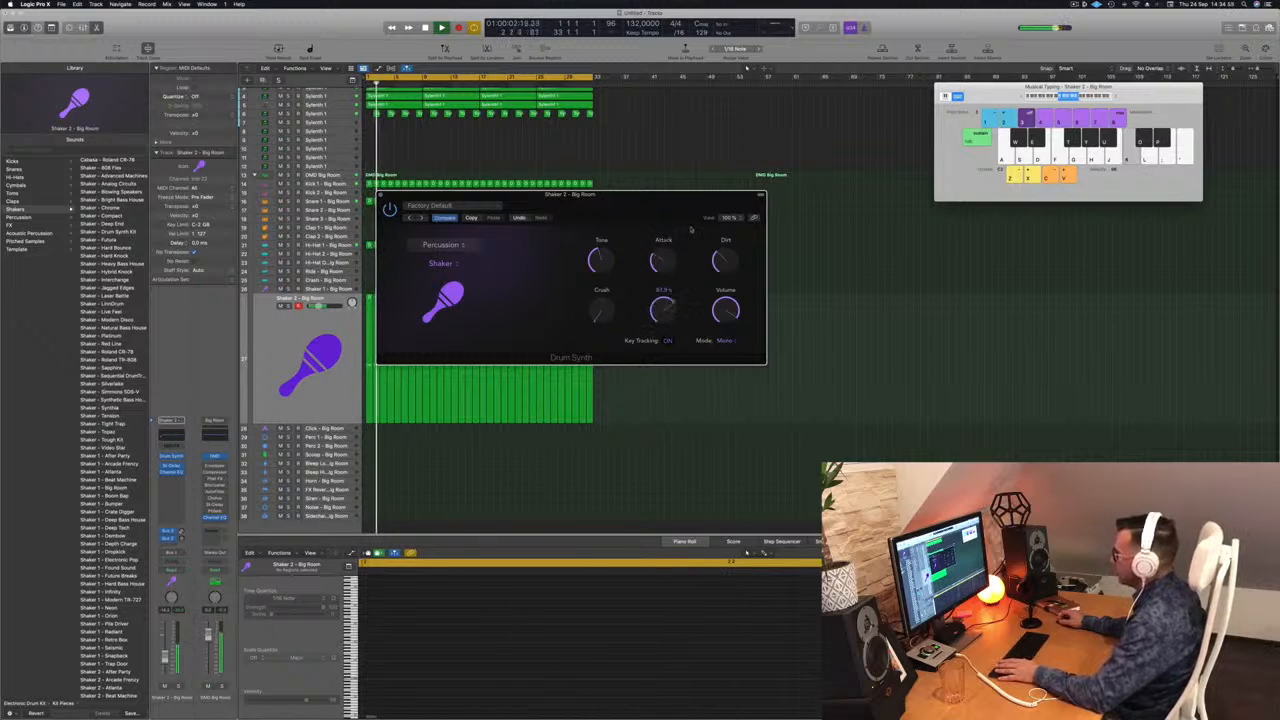
left_click_drag(686, 295, 686, 304)
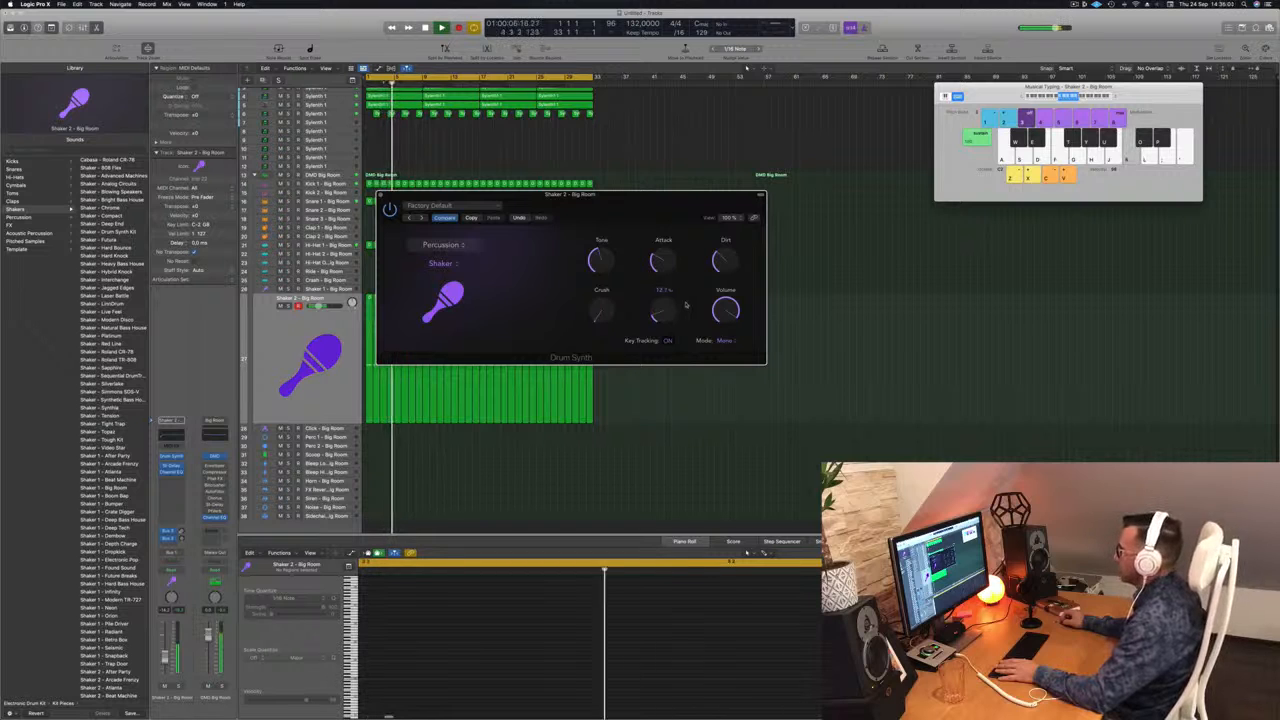
Step: Lower the Shaker 2 track volume and close its Drum Synth
left_click_drag(686, 195, 831, 163)
left_click(168, 659)
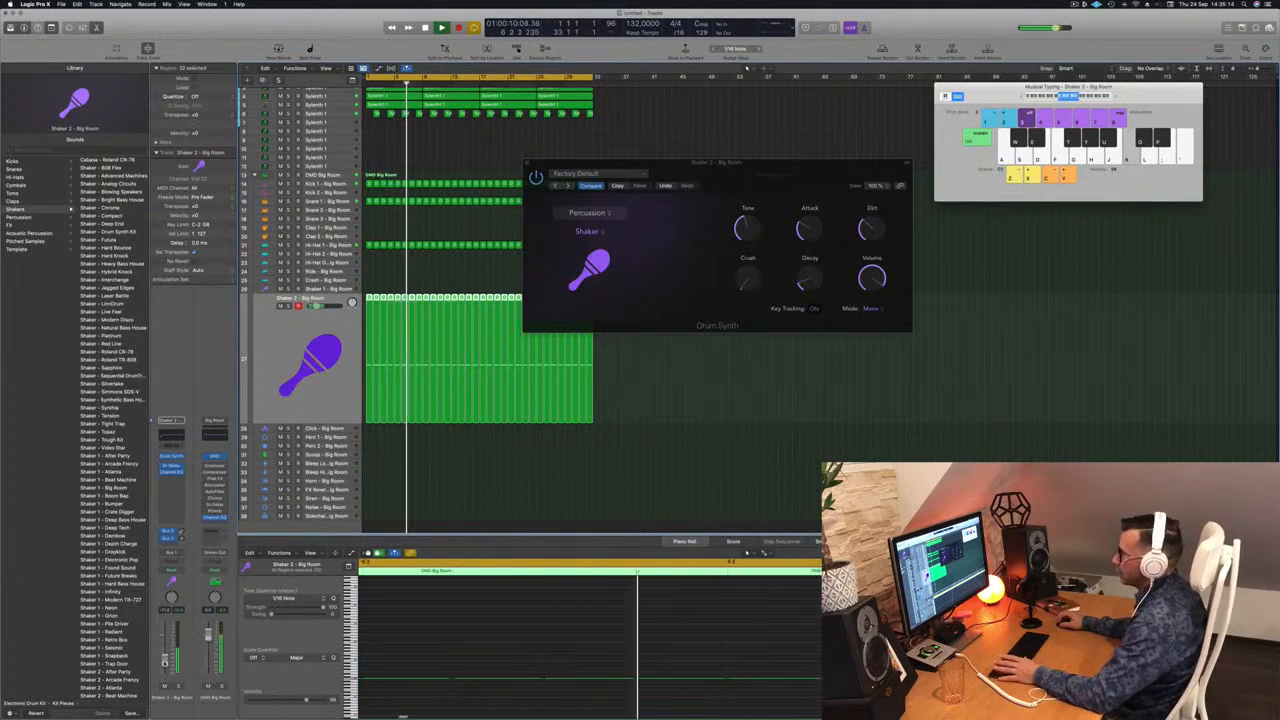
left_click_drag(710, 167, 656, 170)
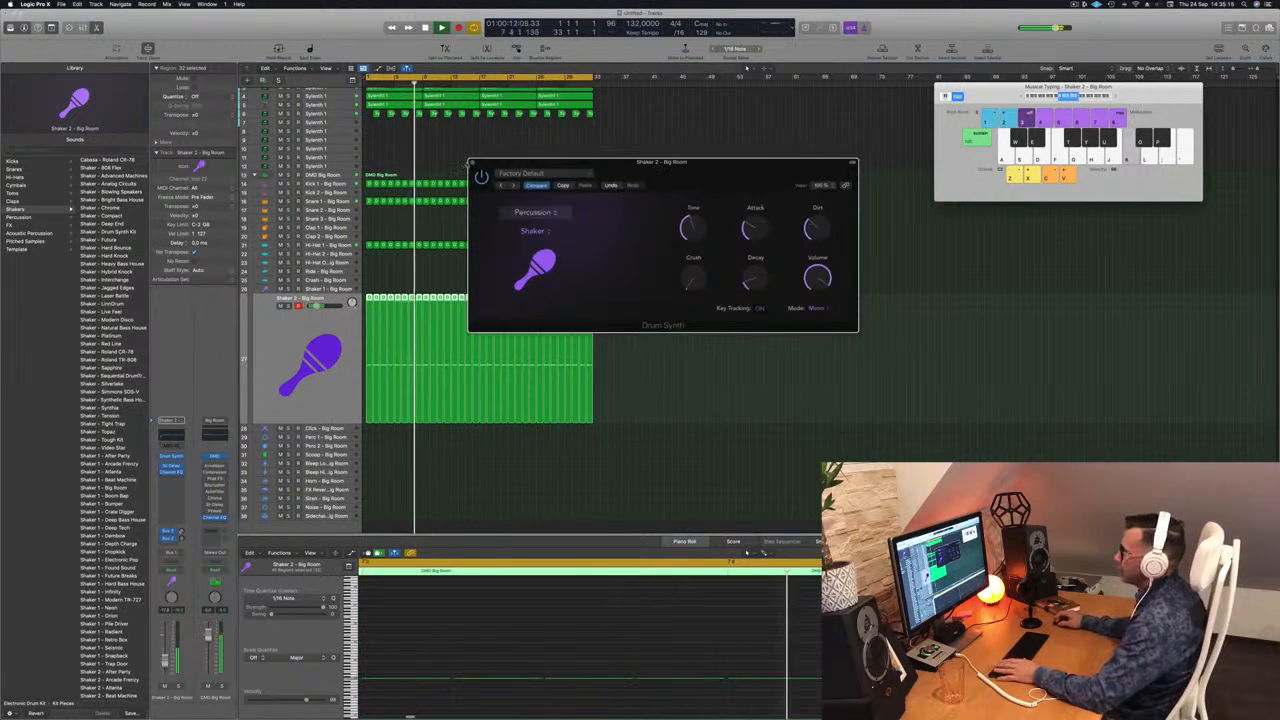
left_click(473, 162)
Step: Play the mix with the full-length shaker part briefly from the song start
key("Return")
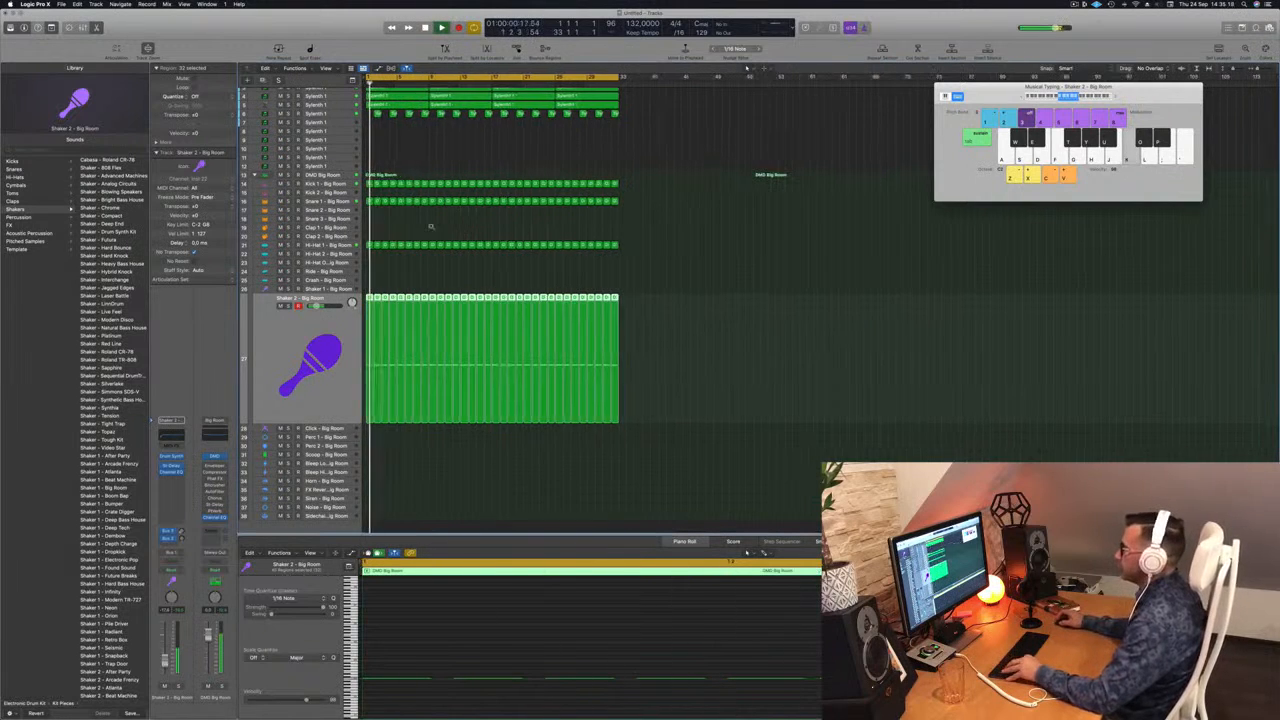
key("super+Right")
key("super+Right")
key("super+Right")
key("super+Right")
key("space")
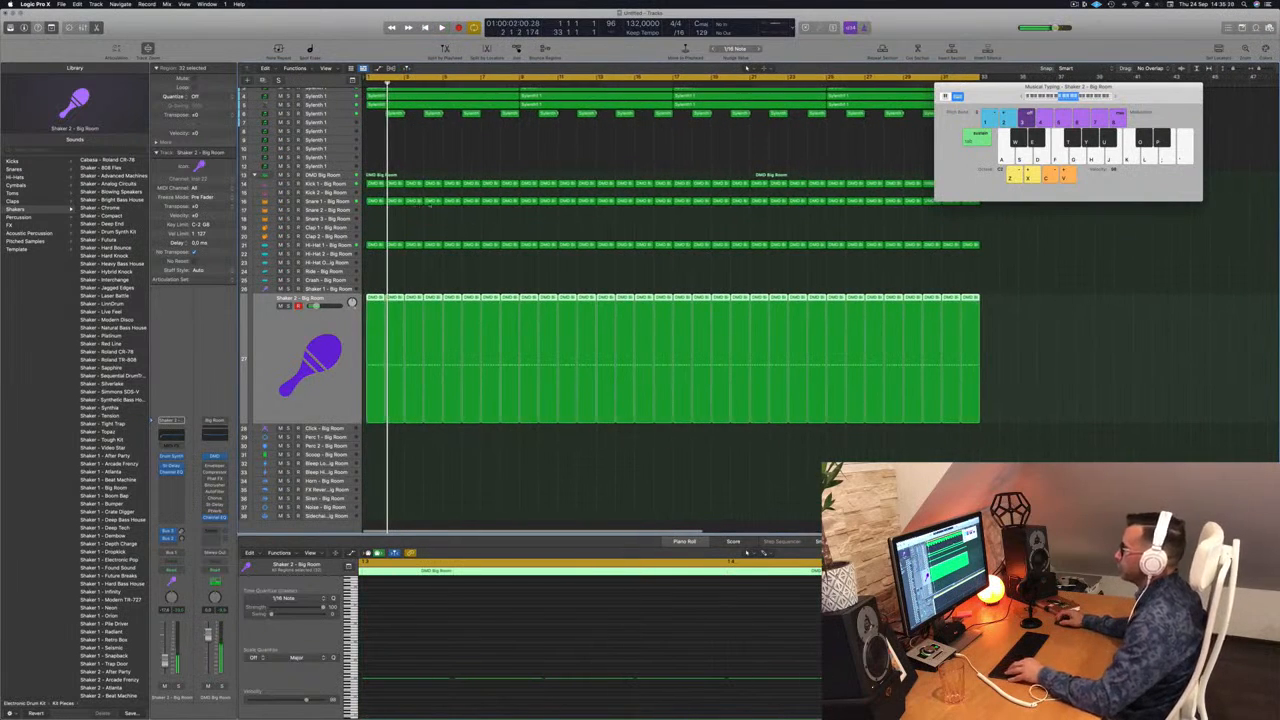
Step: Copy a Snare 1 region to the Snare 3 track at bar 4 and keep only one note in its last beat
left_click_drag(438, 203, 435, 226)
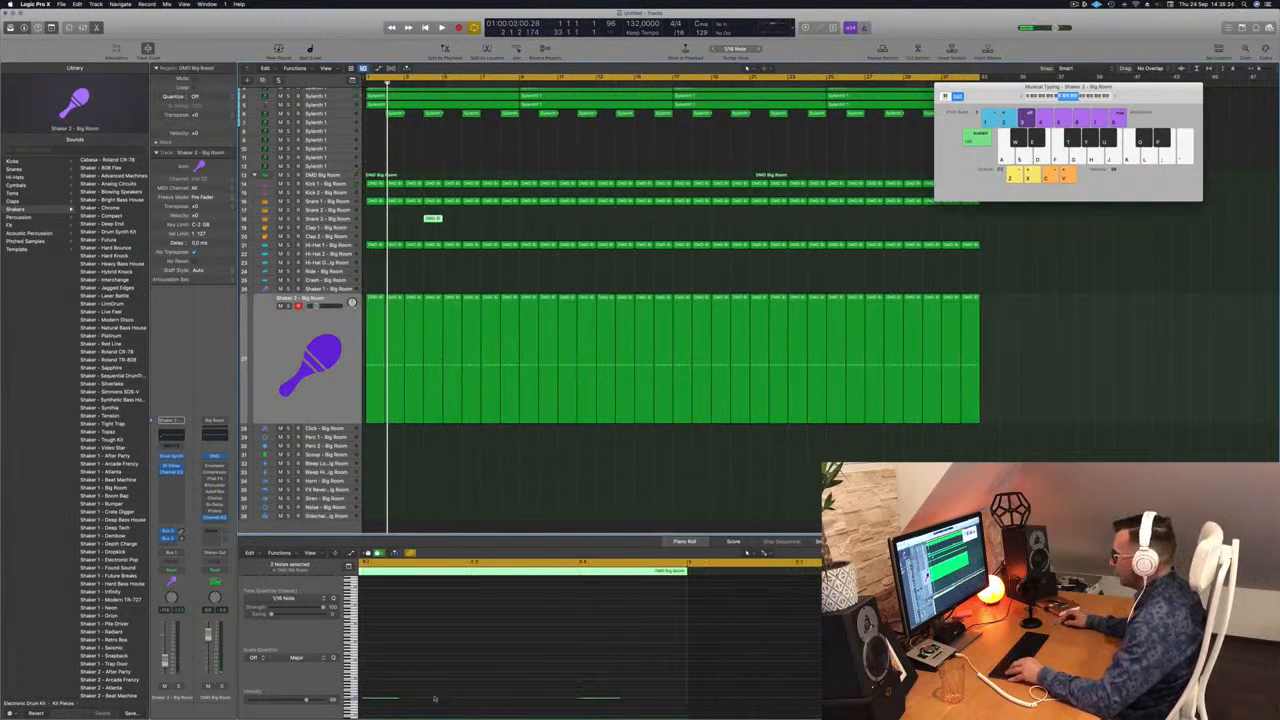
left_click_drag(641, 667, 677, 708)
left_click_drag(767, 663, 868, 708)
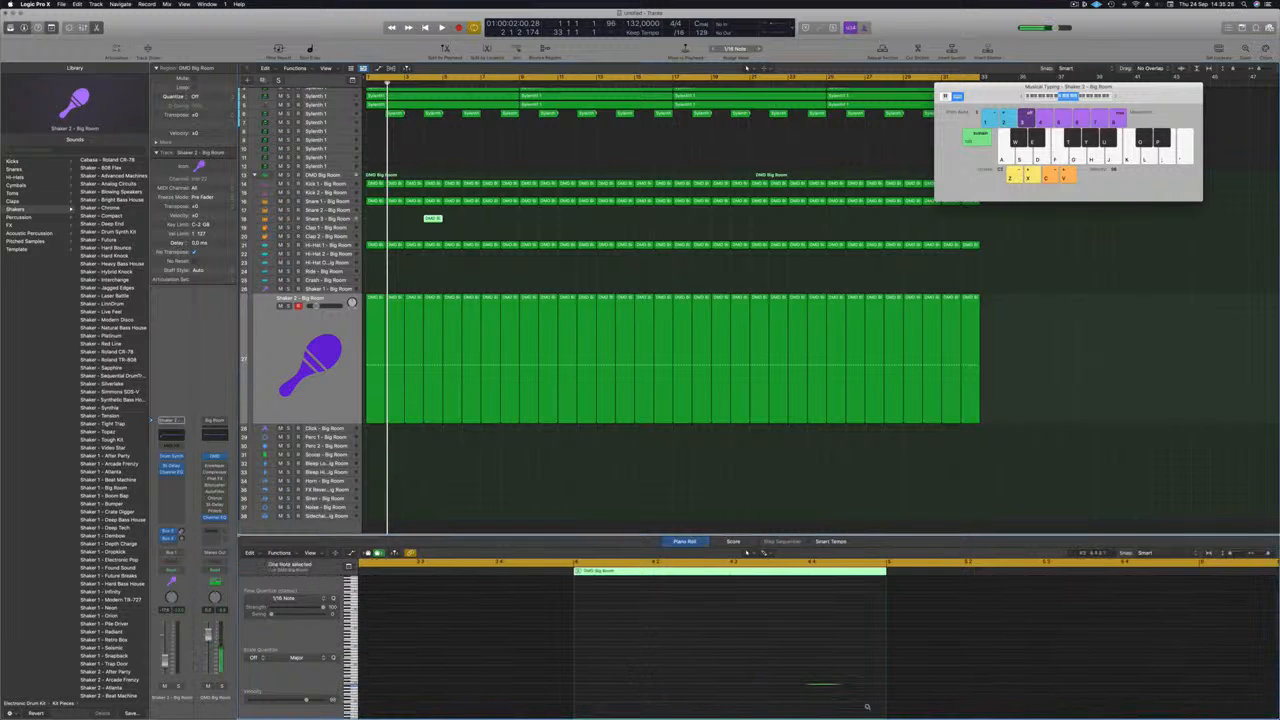
key("space")
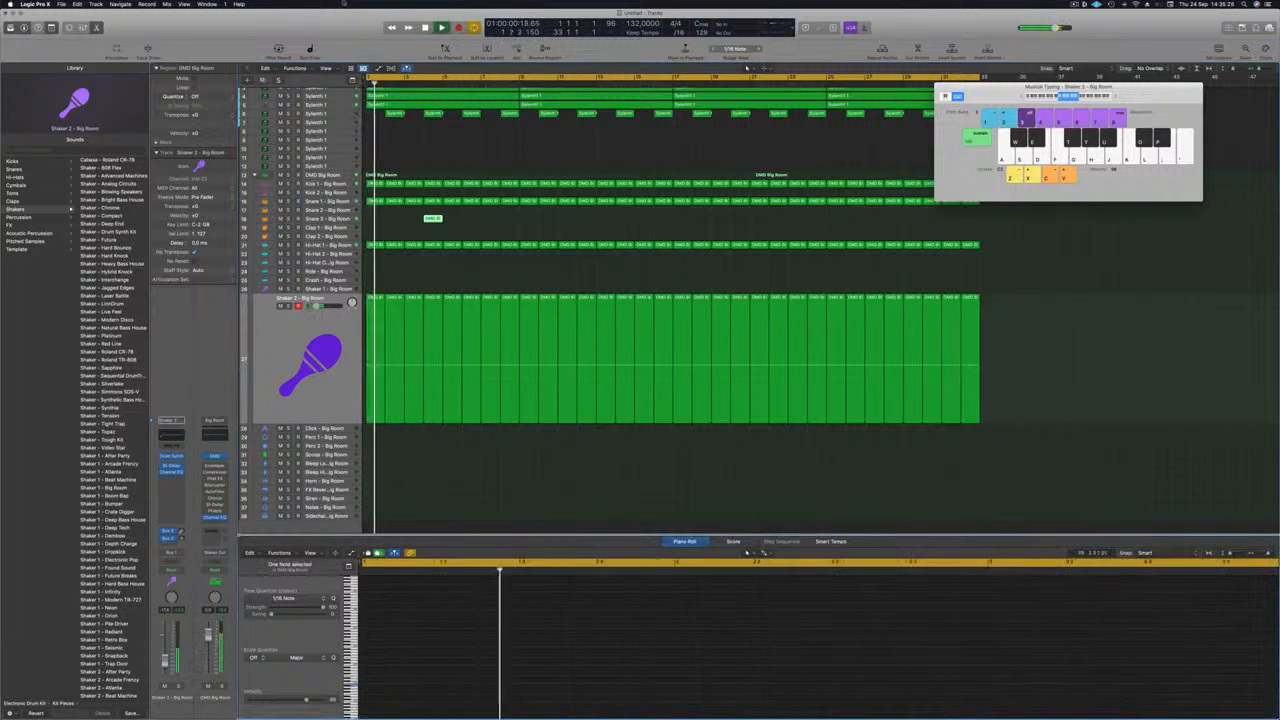
Step: Copy the bar 4 Snare 3 region to bar 7 and listen to both hits from the song start
left_click_drag(431, 218, 498, 218)
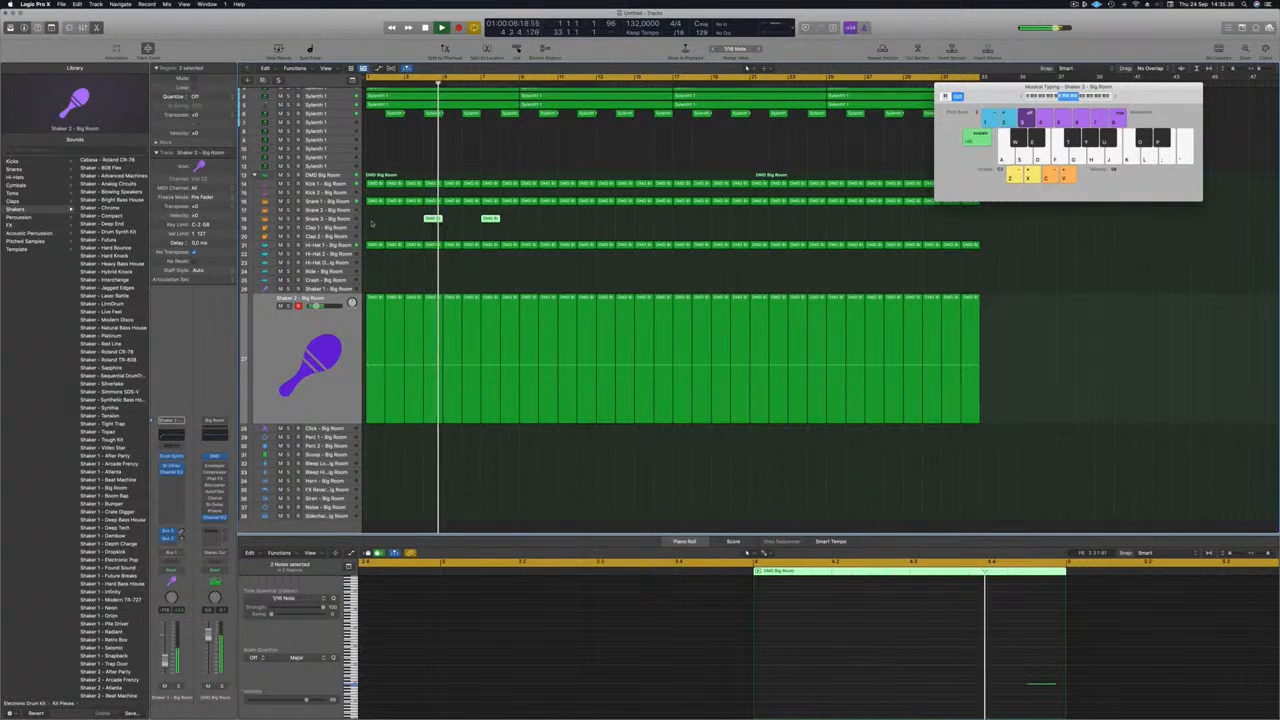
left_click_drag(431, 219, 568, 222)
key("super+z")
key("Return")
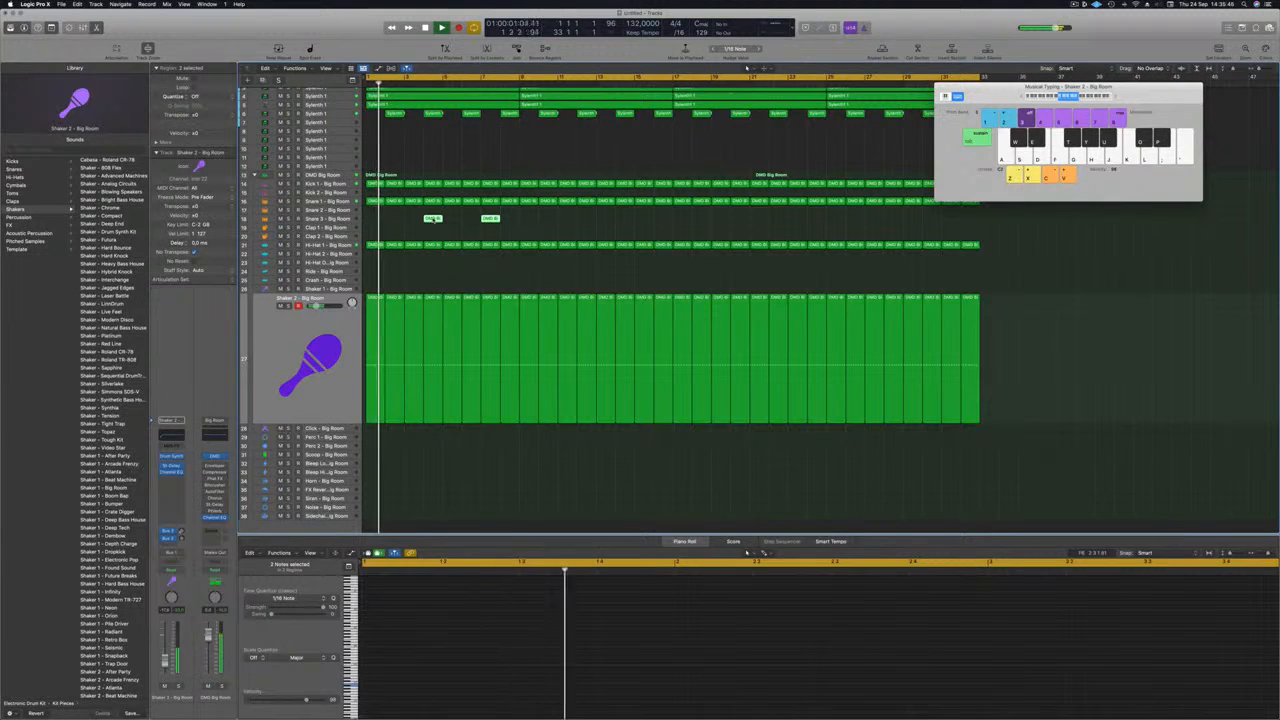
key("e")
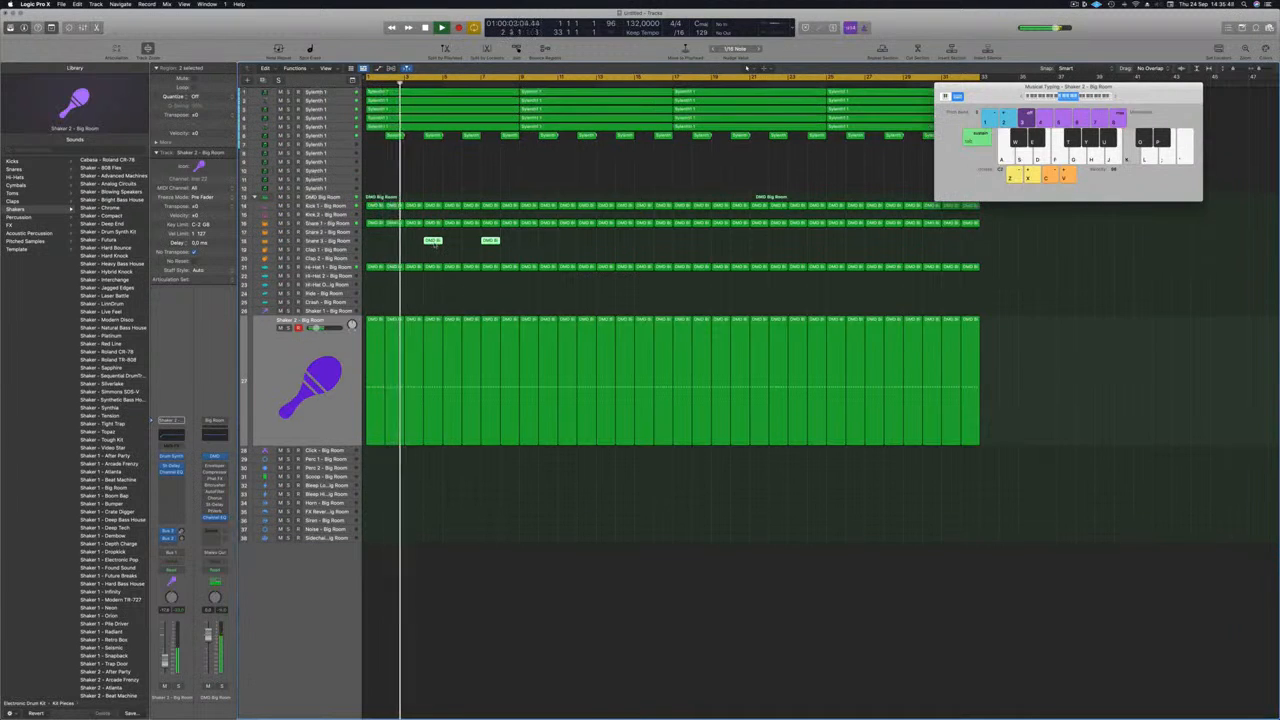
key("e")
scroll(441, 654, "left", 4)
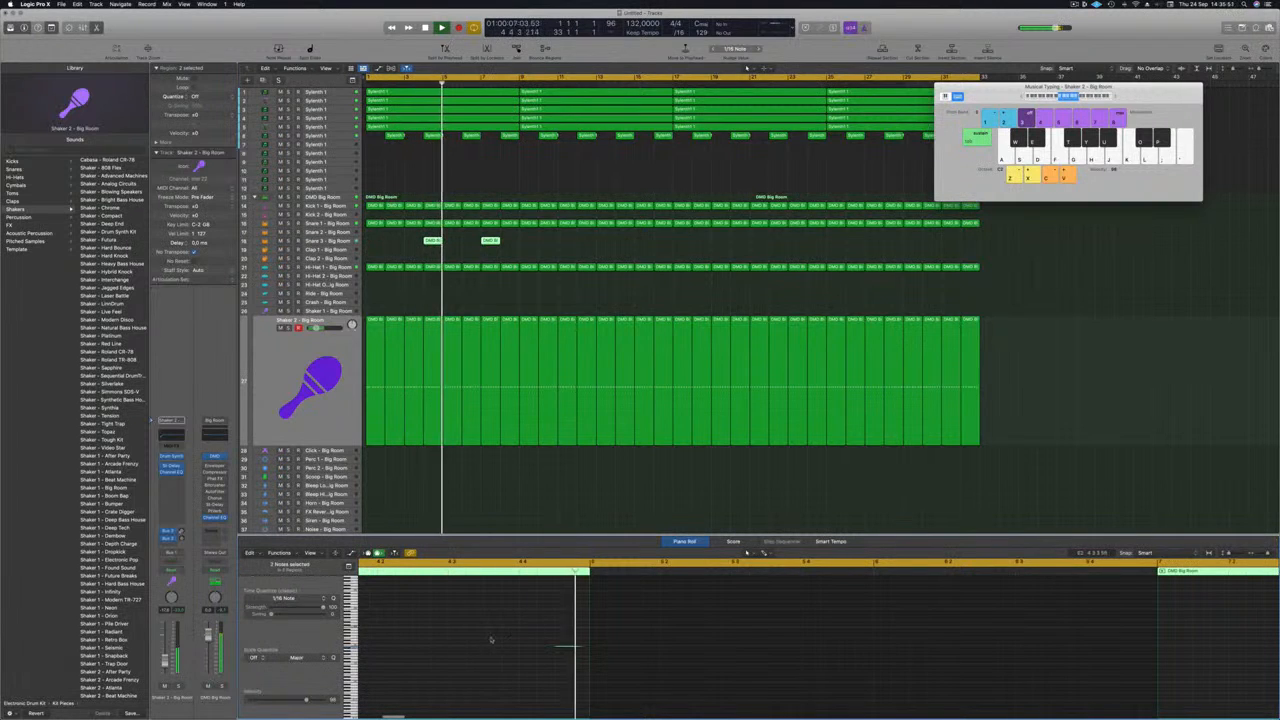
key("Return")
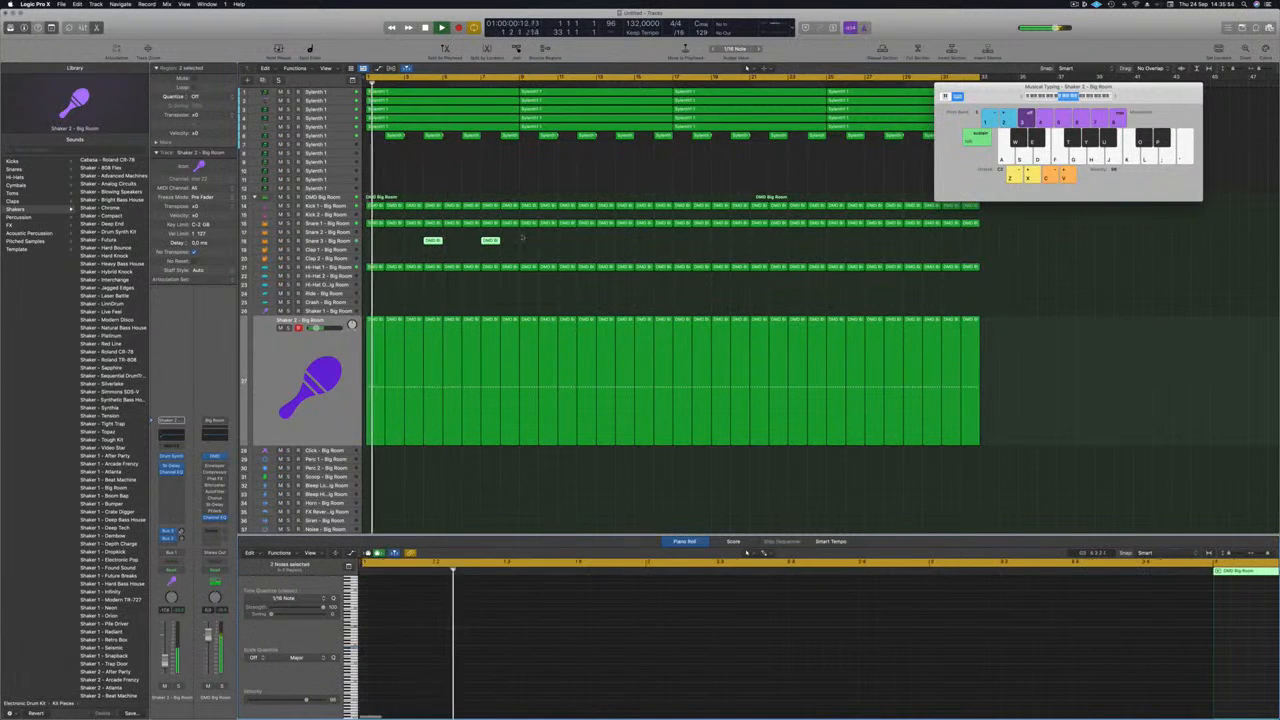
Step: Repeat the Snare 3 regions every three bars and delete the copies beyond bar 32
left_click_drag(432, 242, 553, 246)
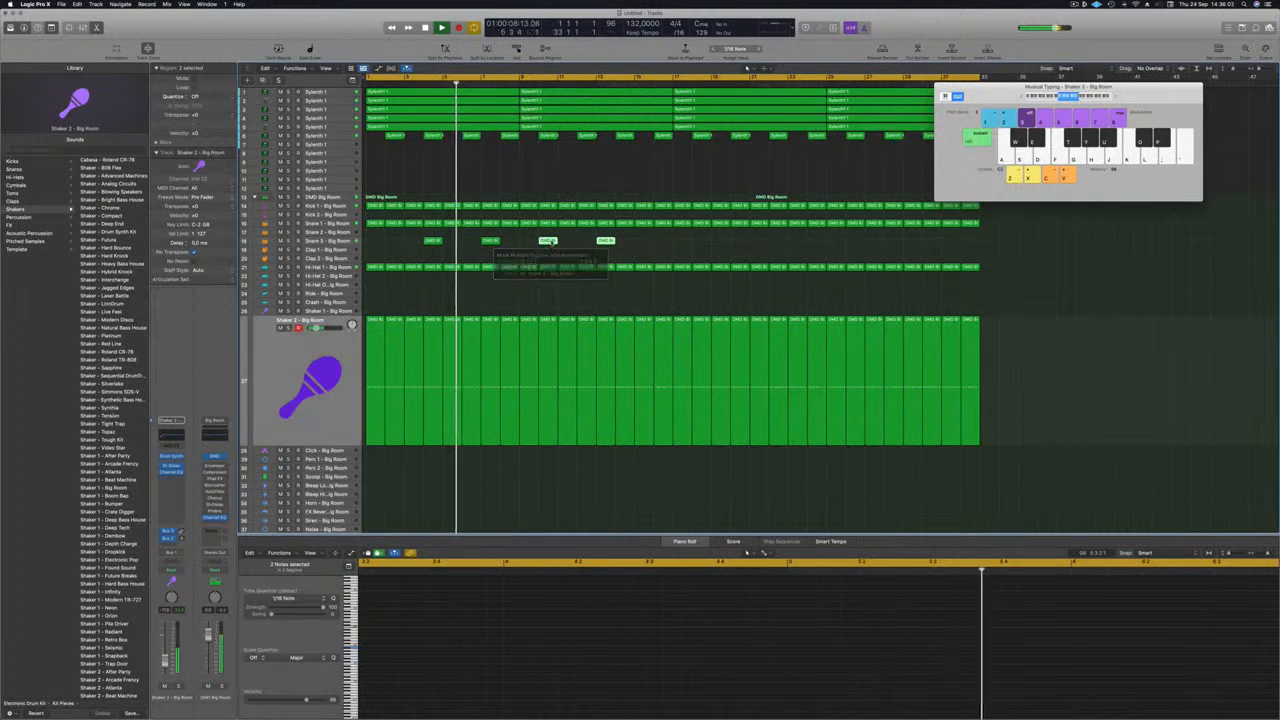
left_click_drag(403, 238, 648, 249)
left_click_drag(433, 241, 668, 252)
key("super+Left")
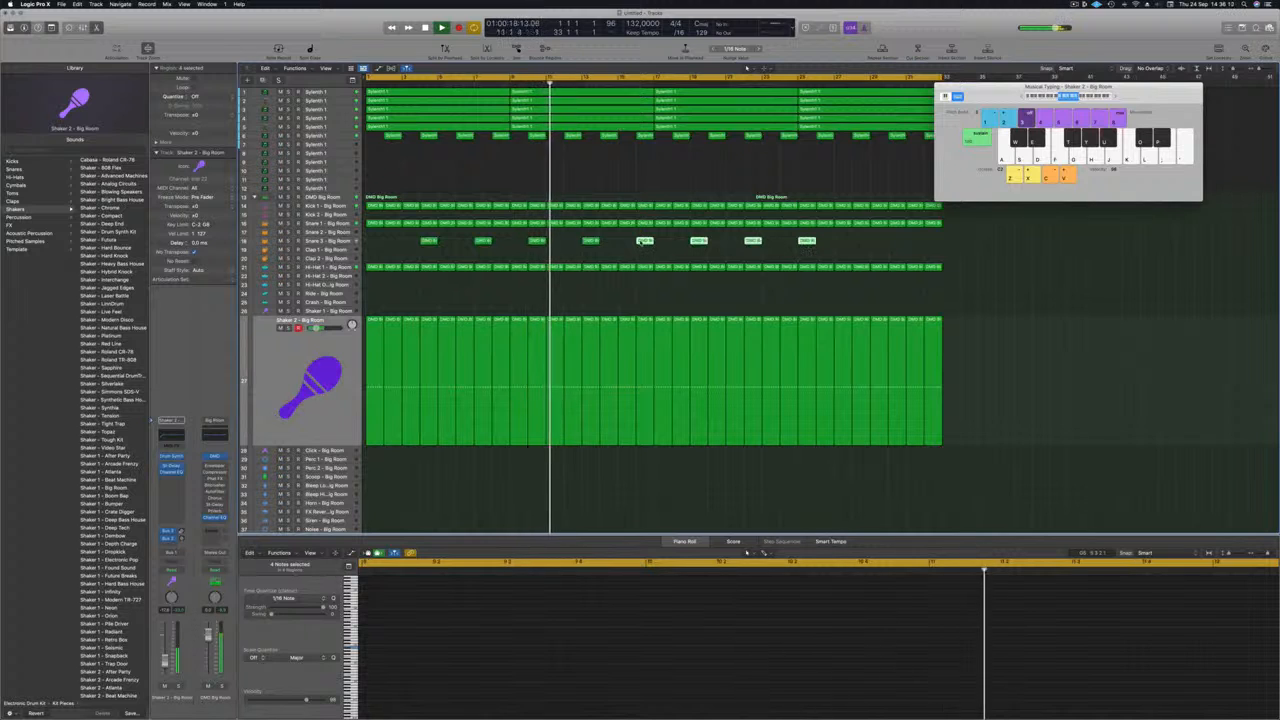
left_click_drag(645, 241, 863, 251)
left_click_drag(951, 238, 1062, 246)
key("Delete")
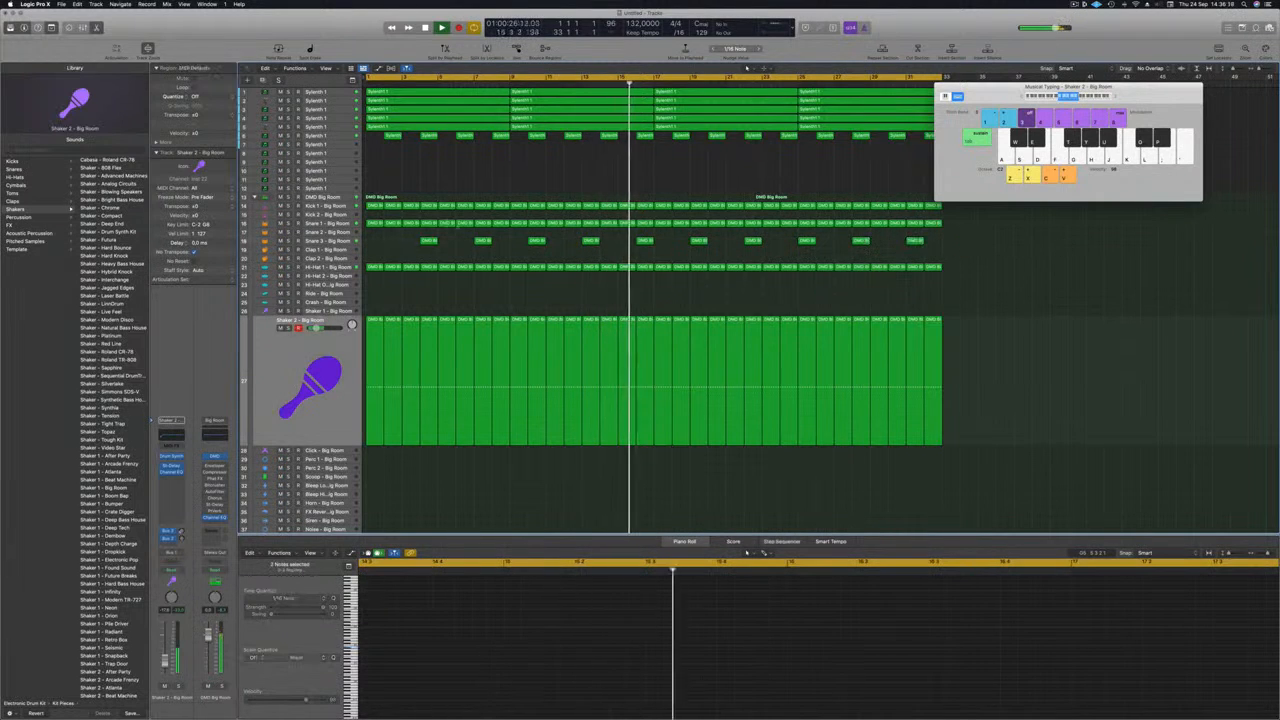
Step: Delete every Snare 3 region except the one at bar 4
left_click(404, 243)
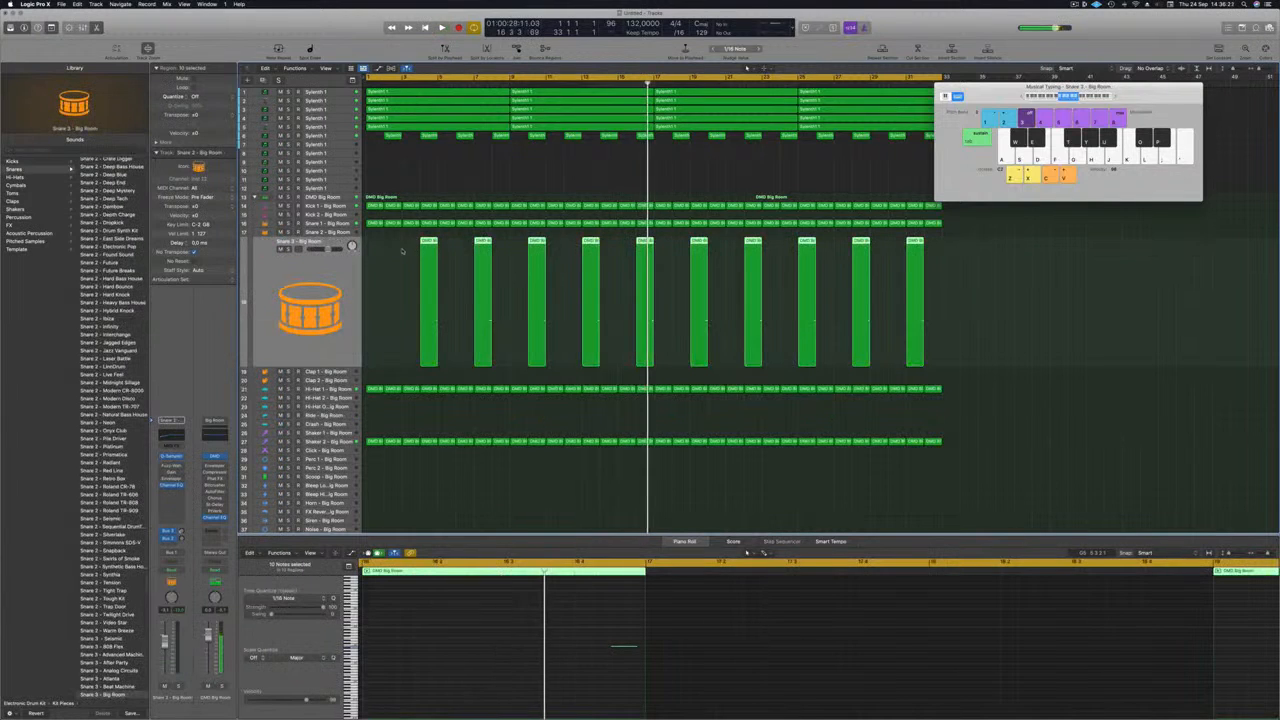
key("Return")
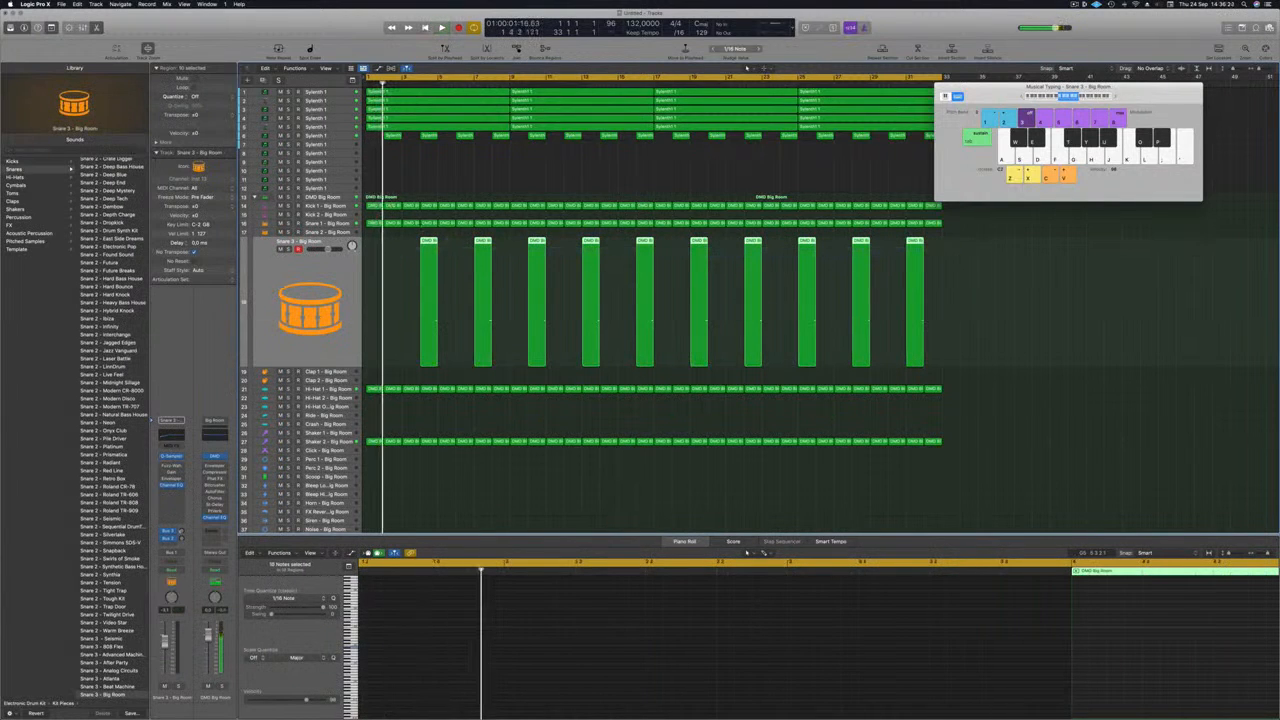
left_click_drag(465, 236, 910, 270)
key("Delete")
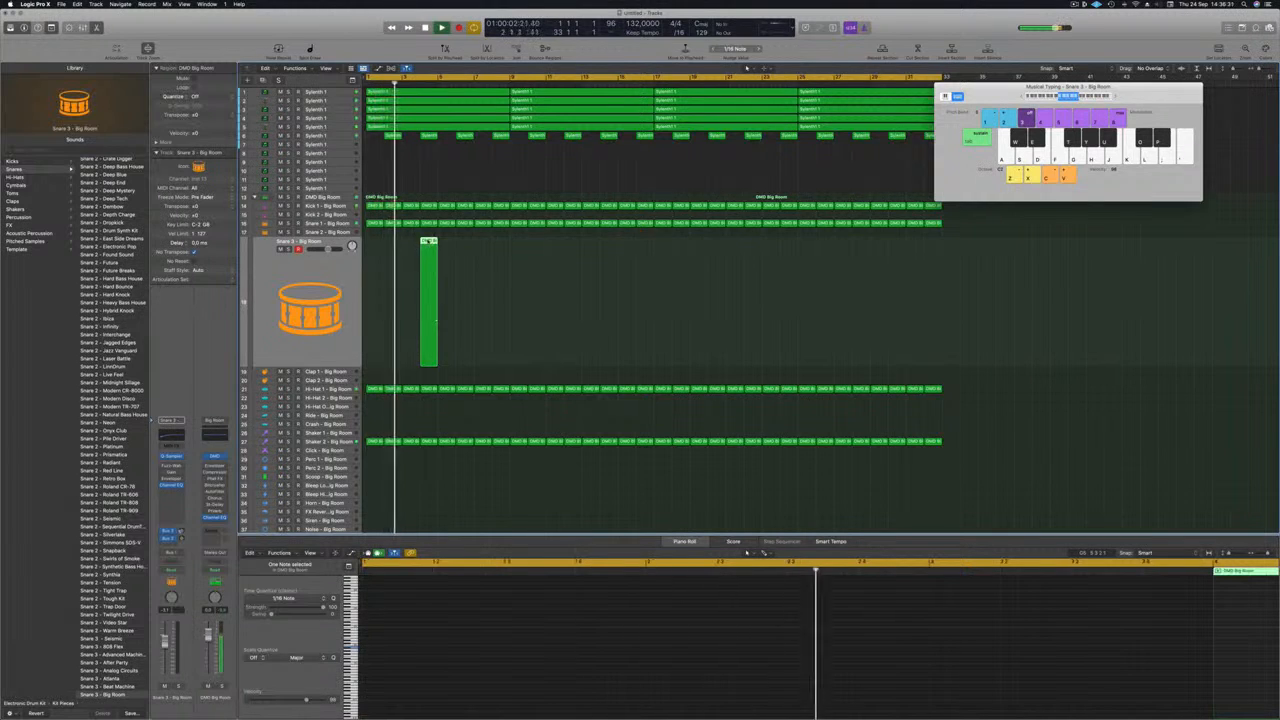
Step: Repeat the bar 4 Snare 3 region every four bars through bar 32 and stop playback
left_click_drag(434, 250, 862, 253)
left_click(432, 243, "shift")
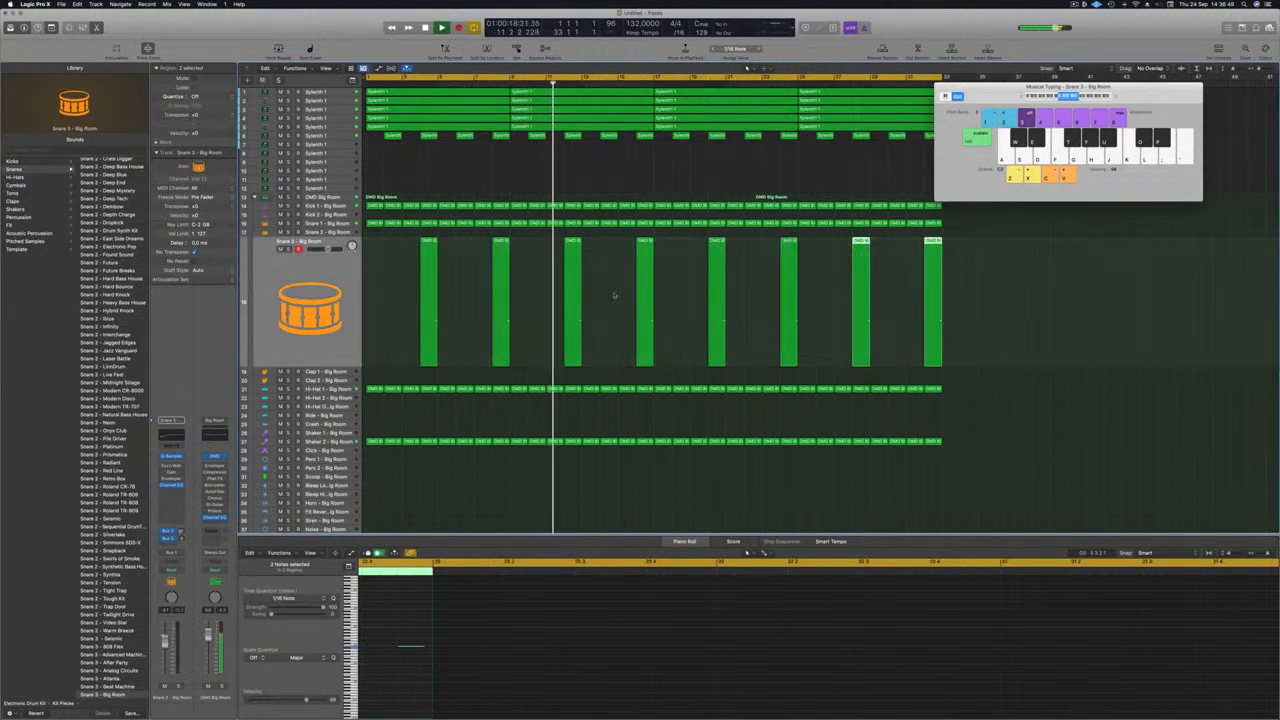
left_click(408, 281)
key("space")
Step: Shift the notes in all eight Snare 3 regions half a beat earlier, onto the fourth beat, and play from the start
left_click_drag(405, 310, 1160, 344)
left_click(407, 629)
key("super+a")
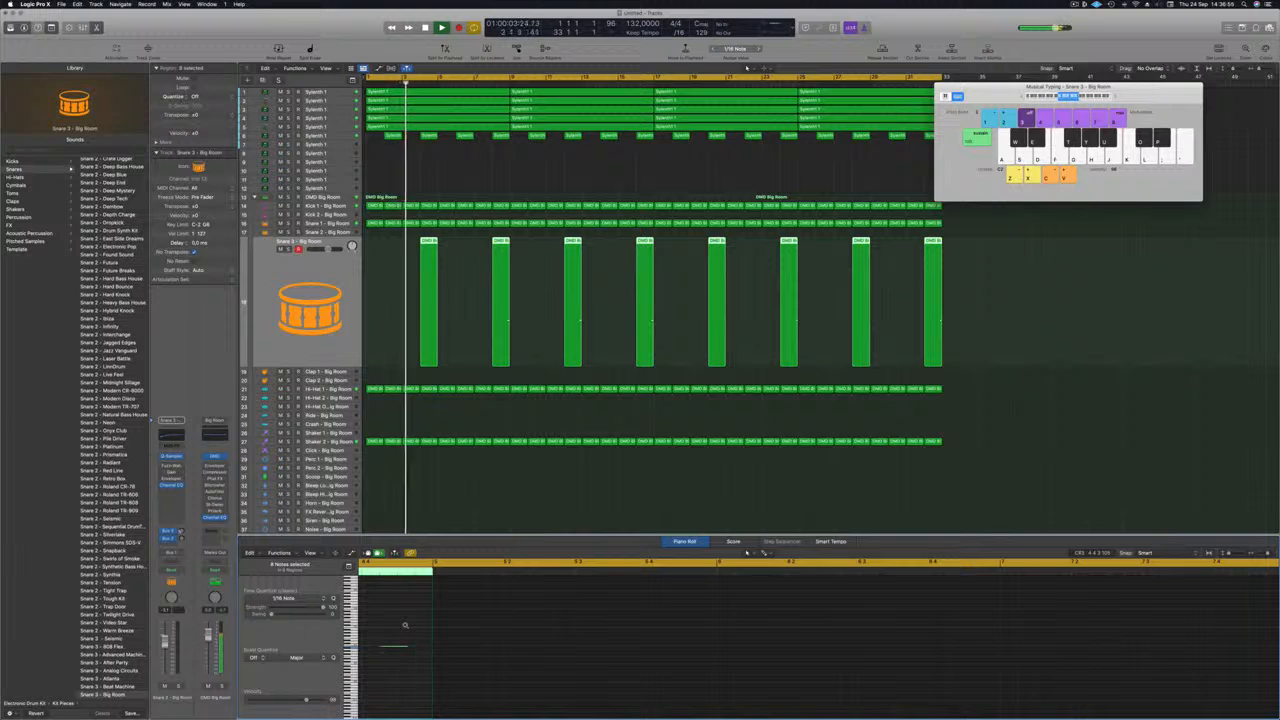
scroll(410, 627, "left", 3)
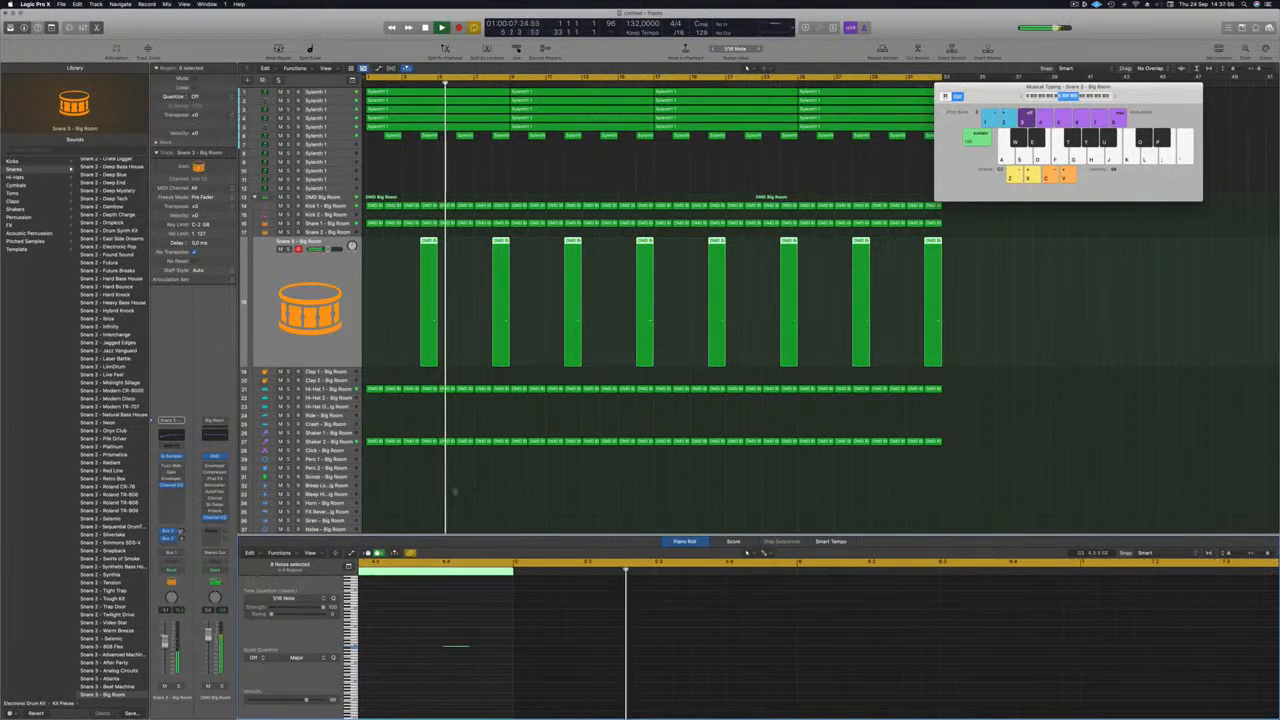
key("Return")
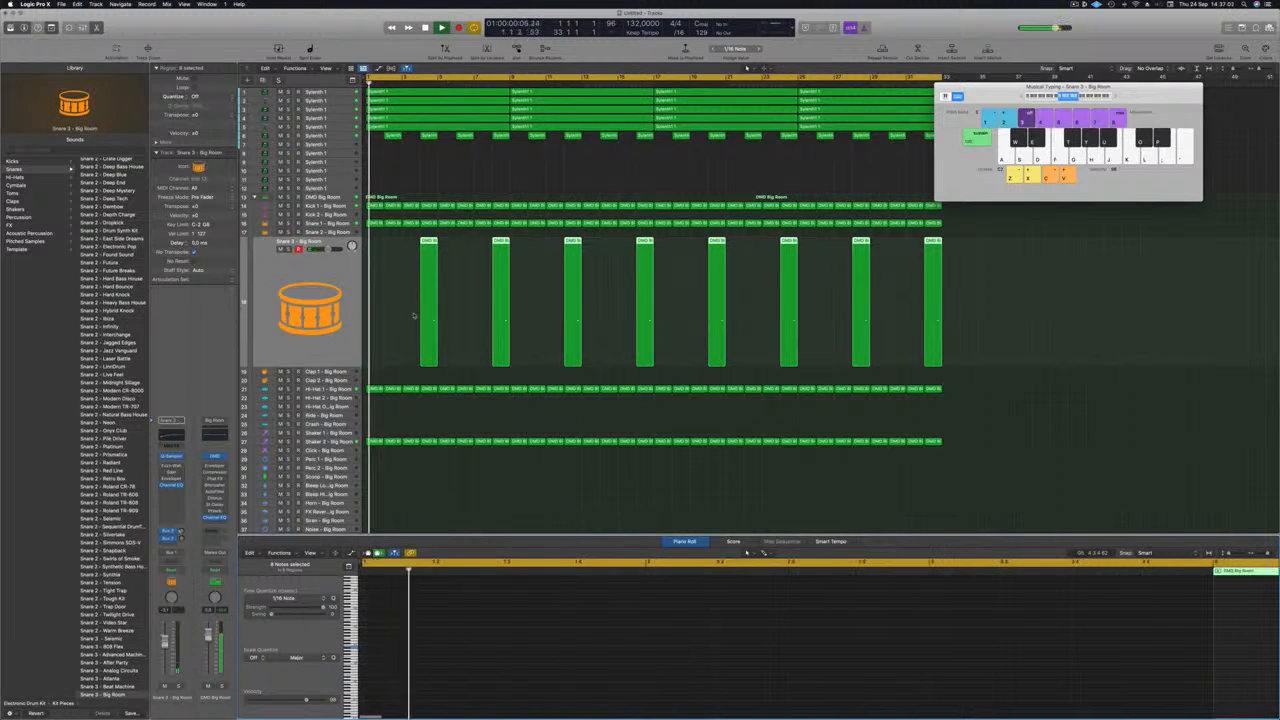
Step: Play the mix from the song start to check the four-bar snare fills against the whole arrangement
left_click(400, 304)
key("Return")
key("super+Left")
key("super+Left")
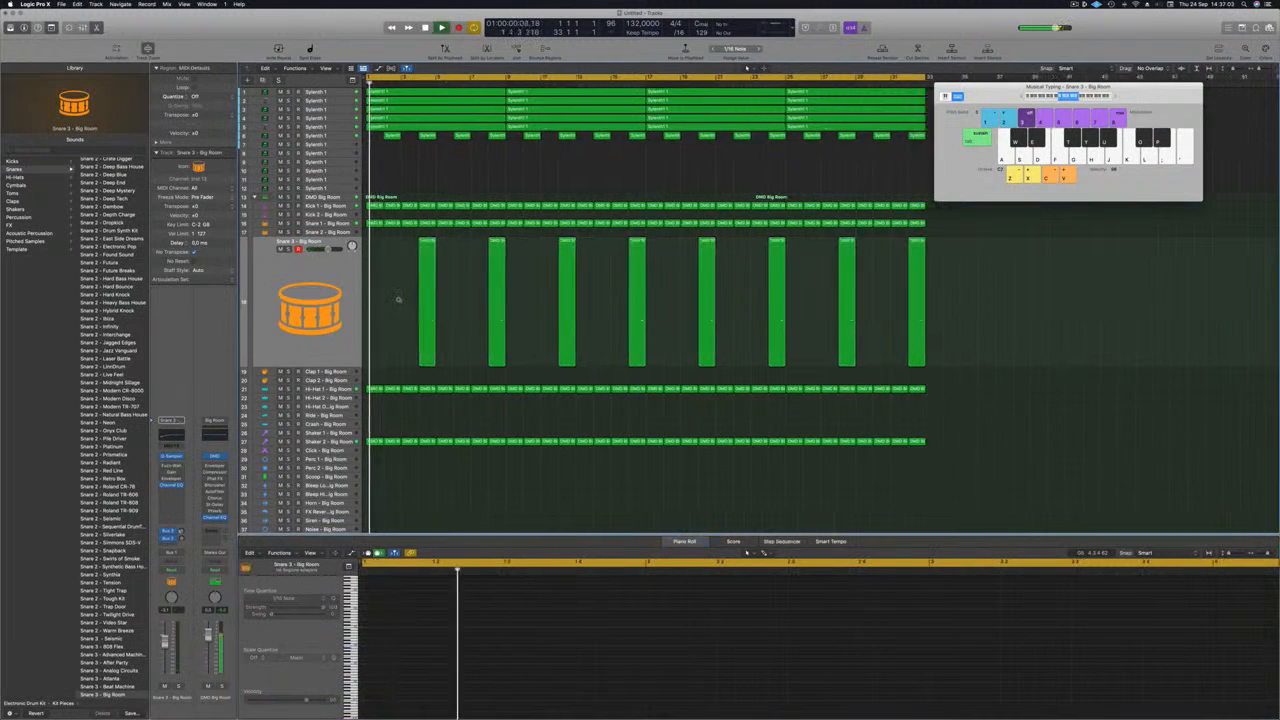
key("super+Up")
key("super+space")
key("Escape")
key("super+Up")
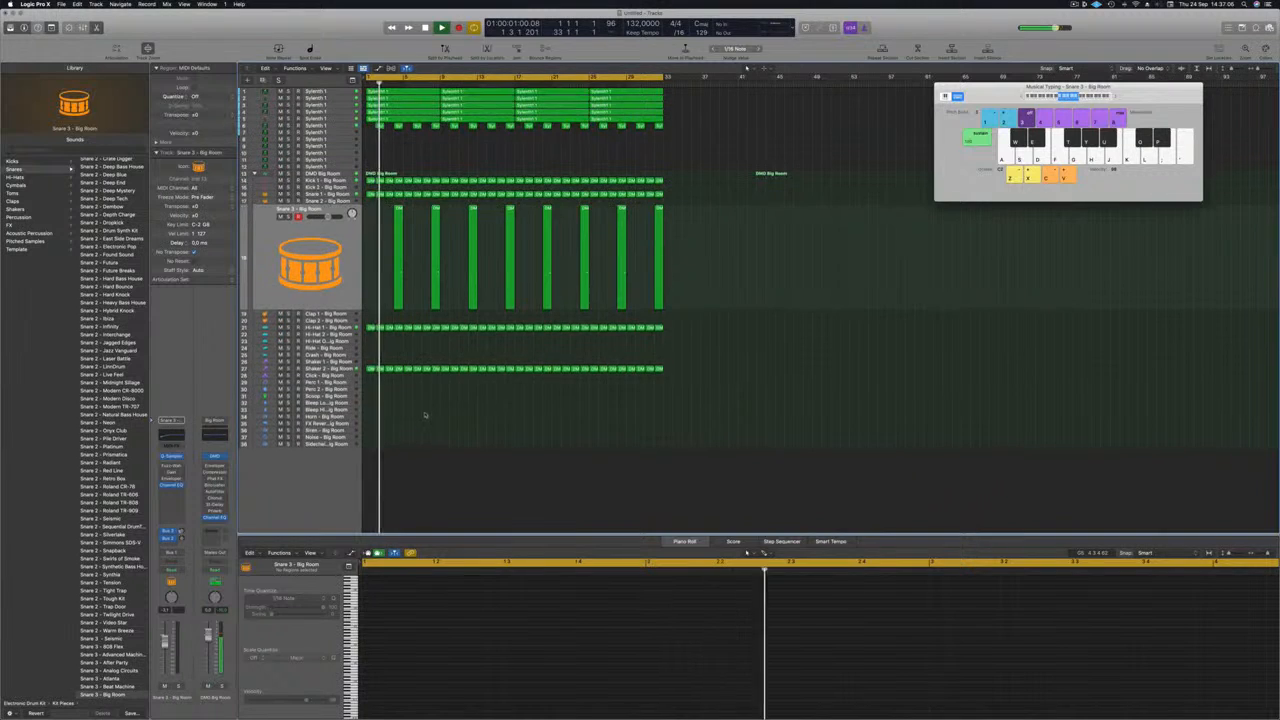
key("super+Right")
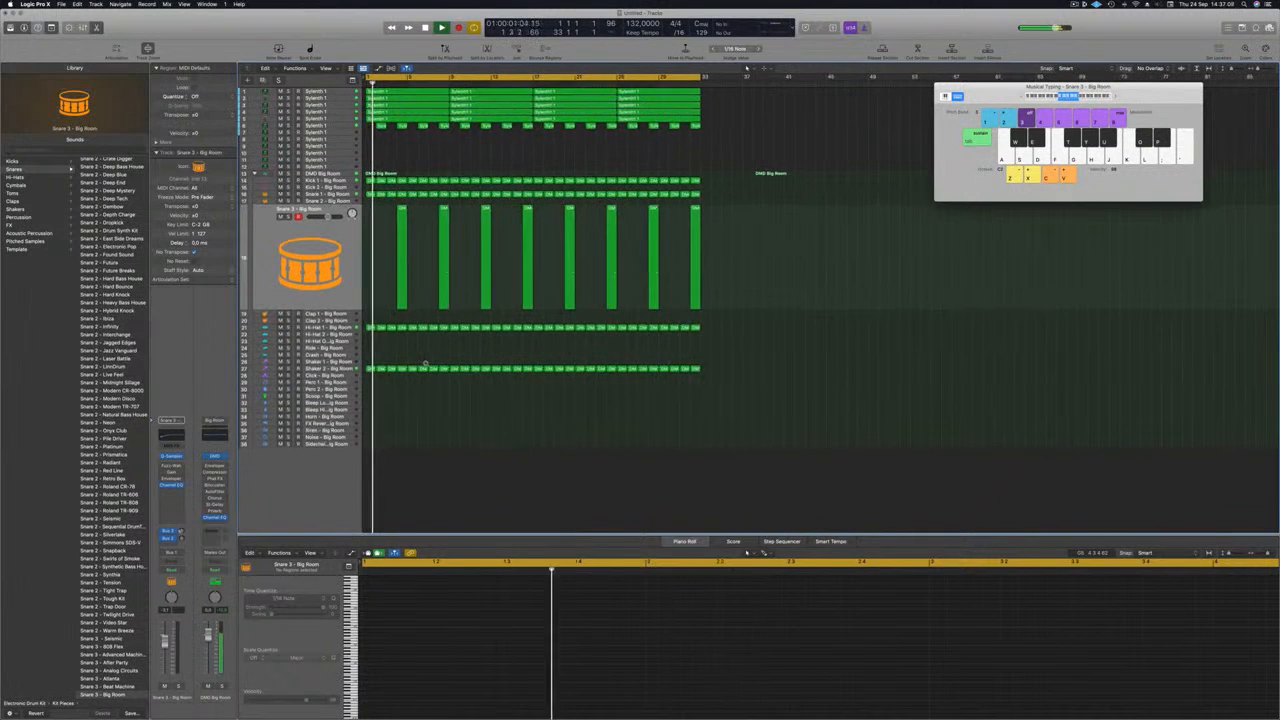
key("super+Right")
key("super+Right")
Step: Copy the first Shaker 2 region to the Crash track at bar 1 and keep only its first note
left_click(369, 369)
key("space")
left_click_drag(369, 369, 372, 355)
left_click_drag(386, 621, 654, 649)
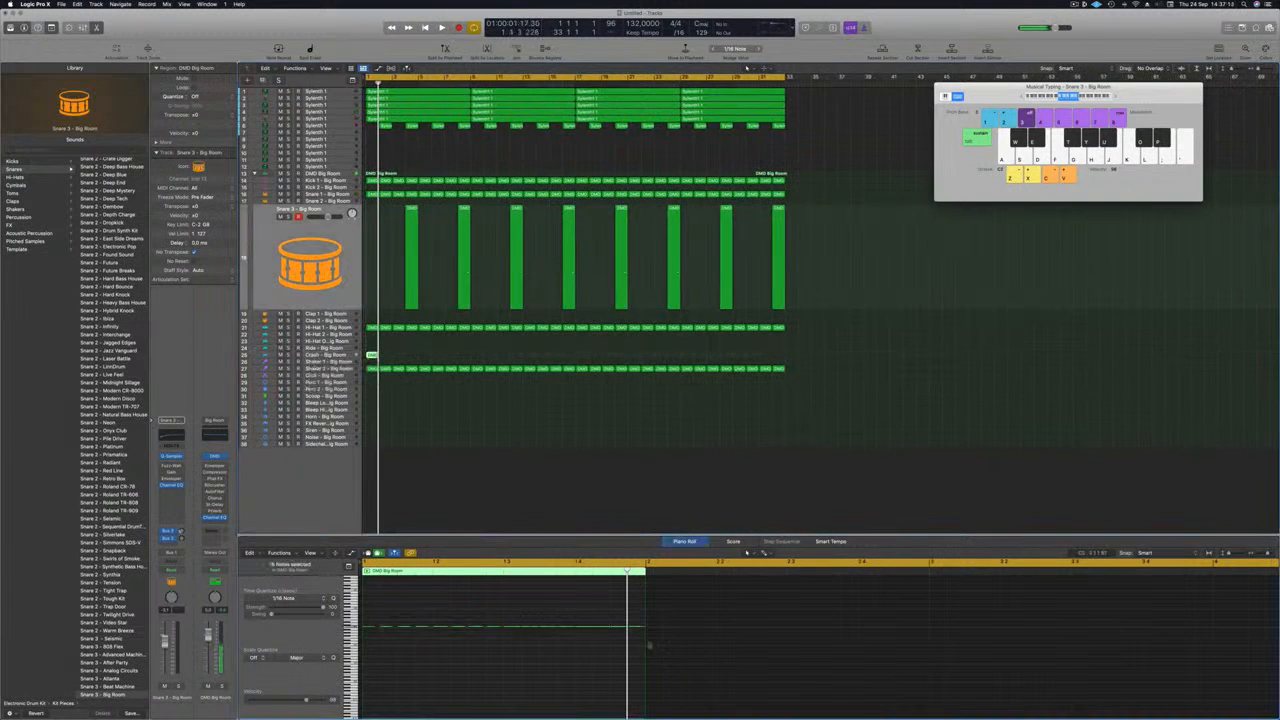
left_click(316, 355)
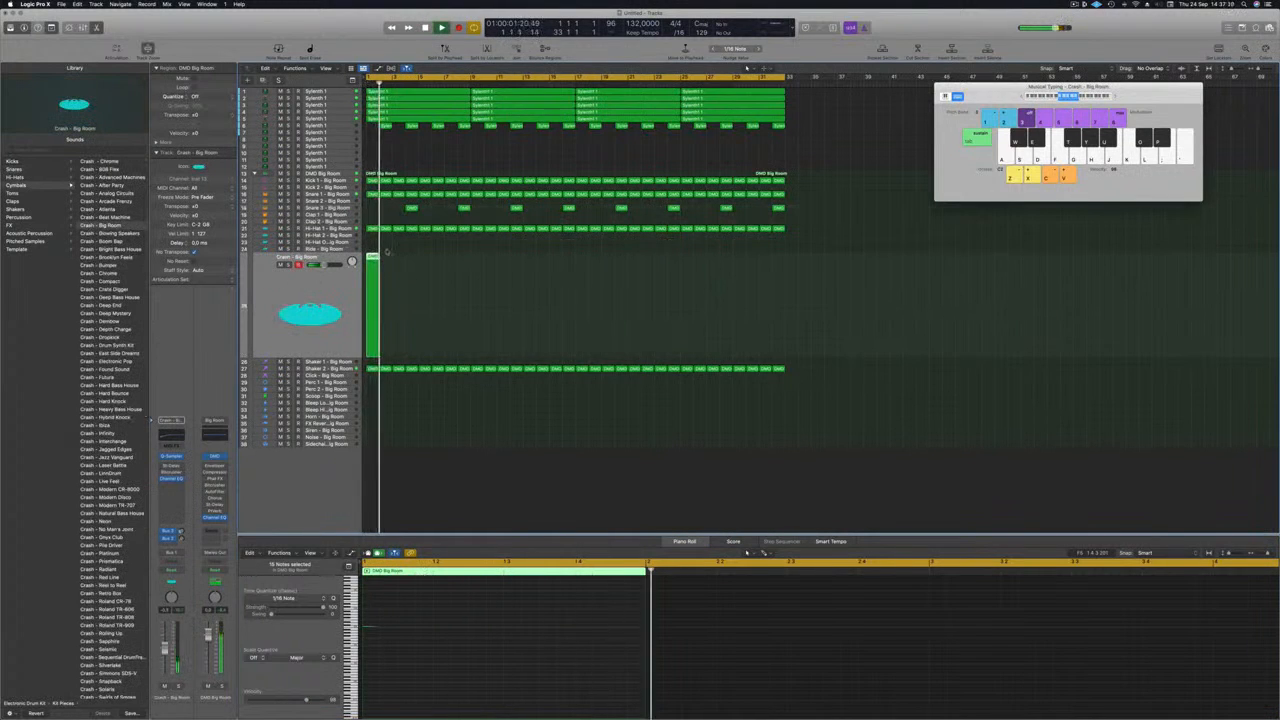
Step: Copy the crash region to bars 9, 17 and 25 and play the song from the start
left_click_drag(372, 257, 483, 267)
left_click_drag(372, 258, 583, 283)
scroll(438, 346, "down", 2)
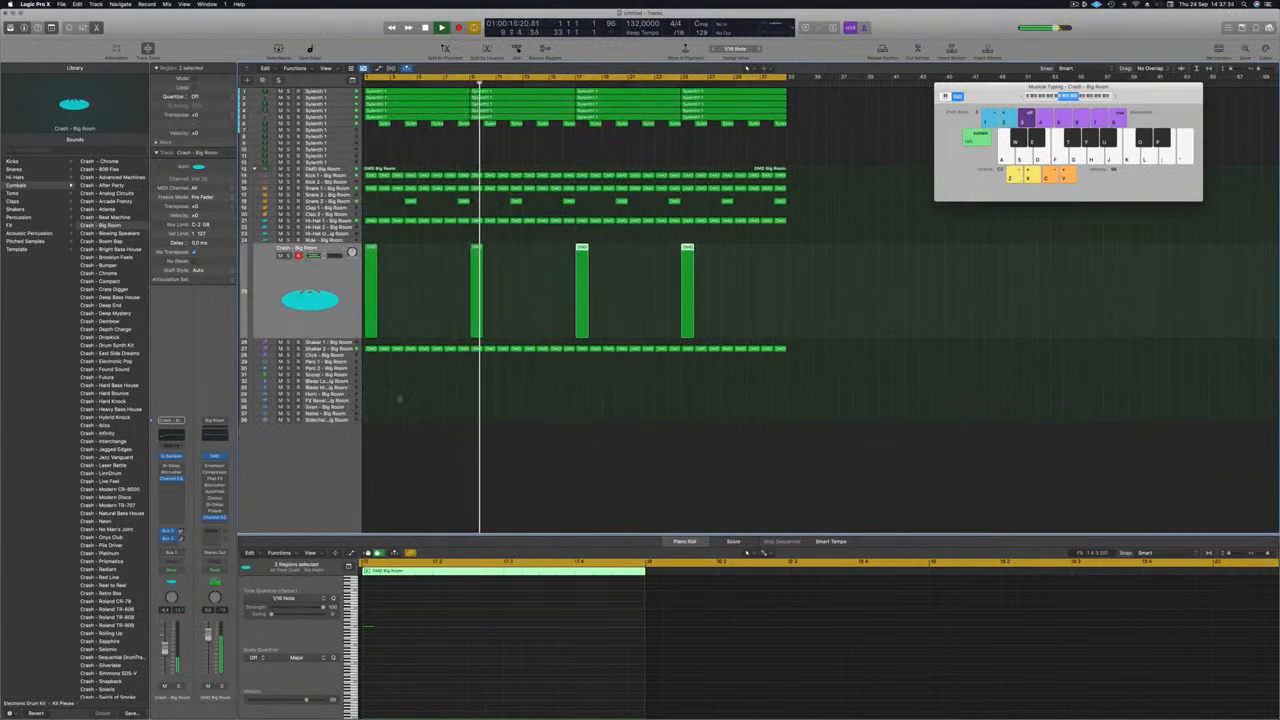
key("space")
key("space")
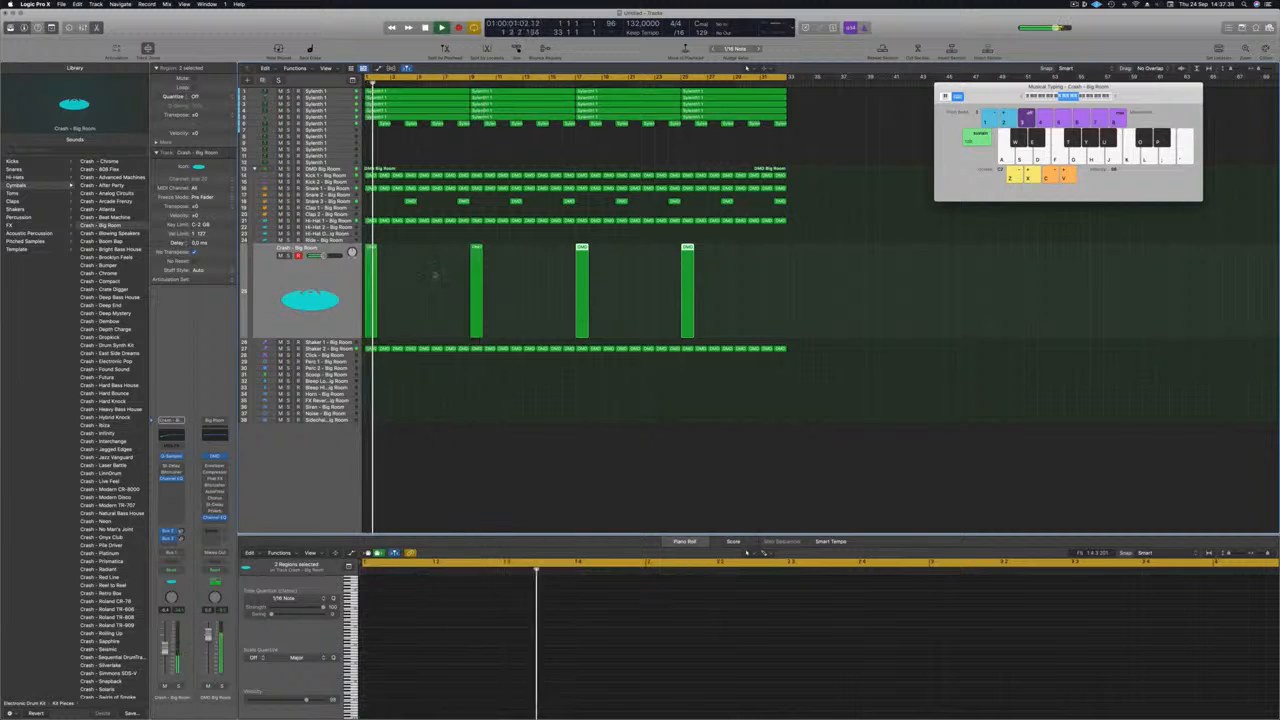
Step: Copy the first Kick 1 region to the Perc 1 track at bar 1 and open its notes for editing
key("super+Right")
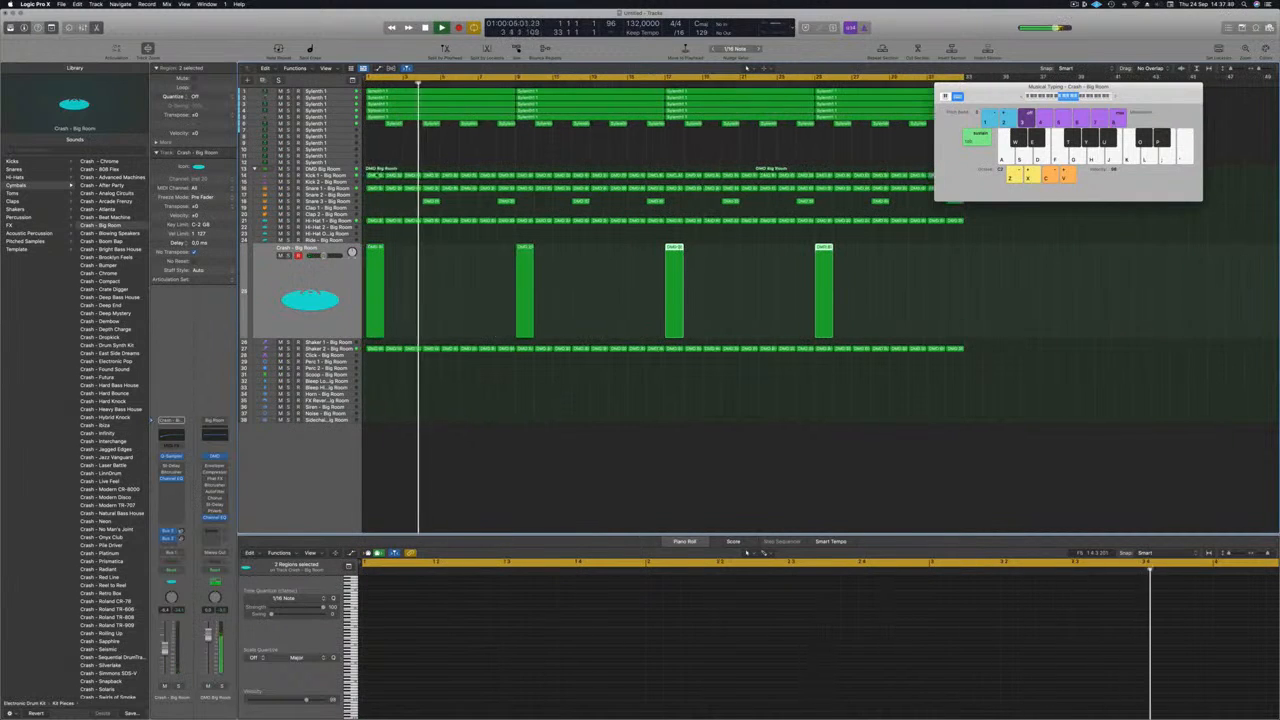
left_click(376, 176)
left_click_drag(376, 176, 381, 366)
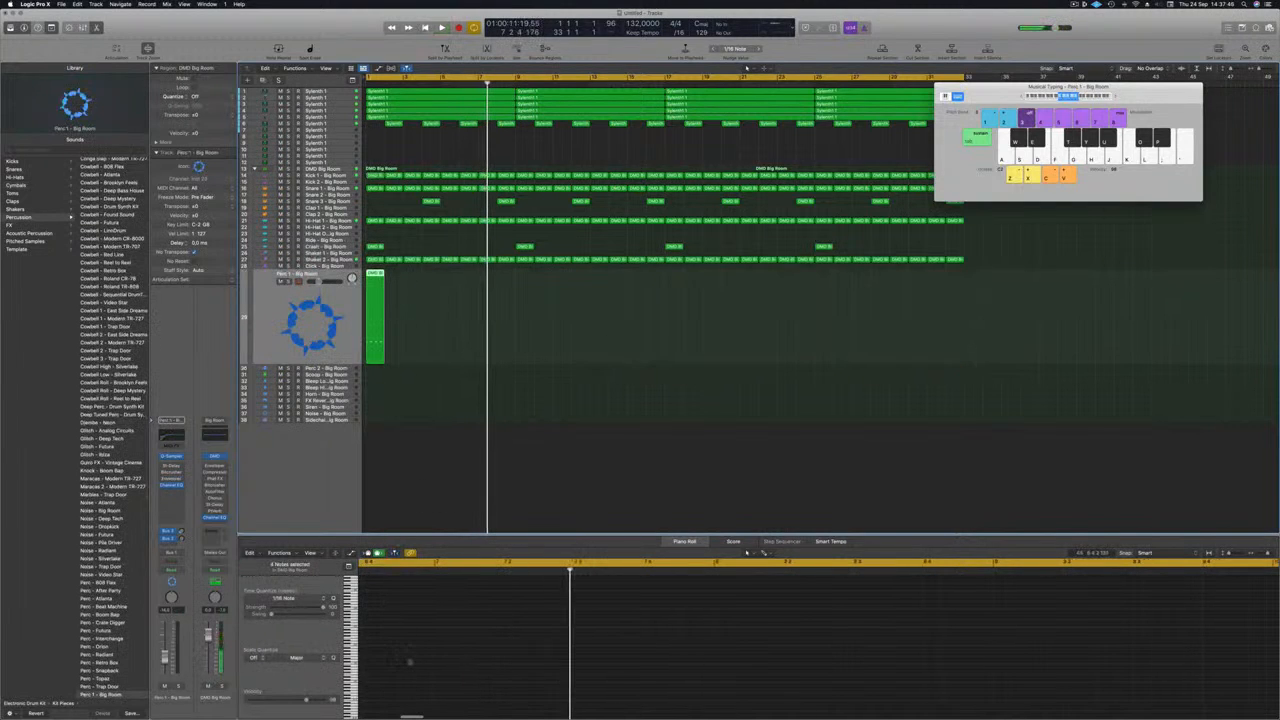
left_click(378, 276)
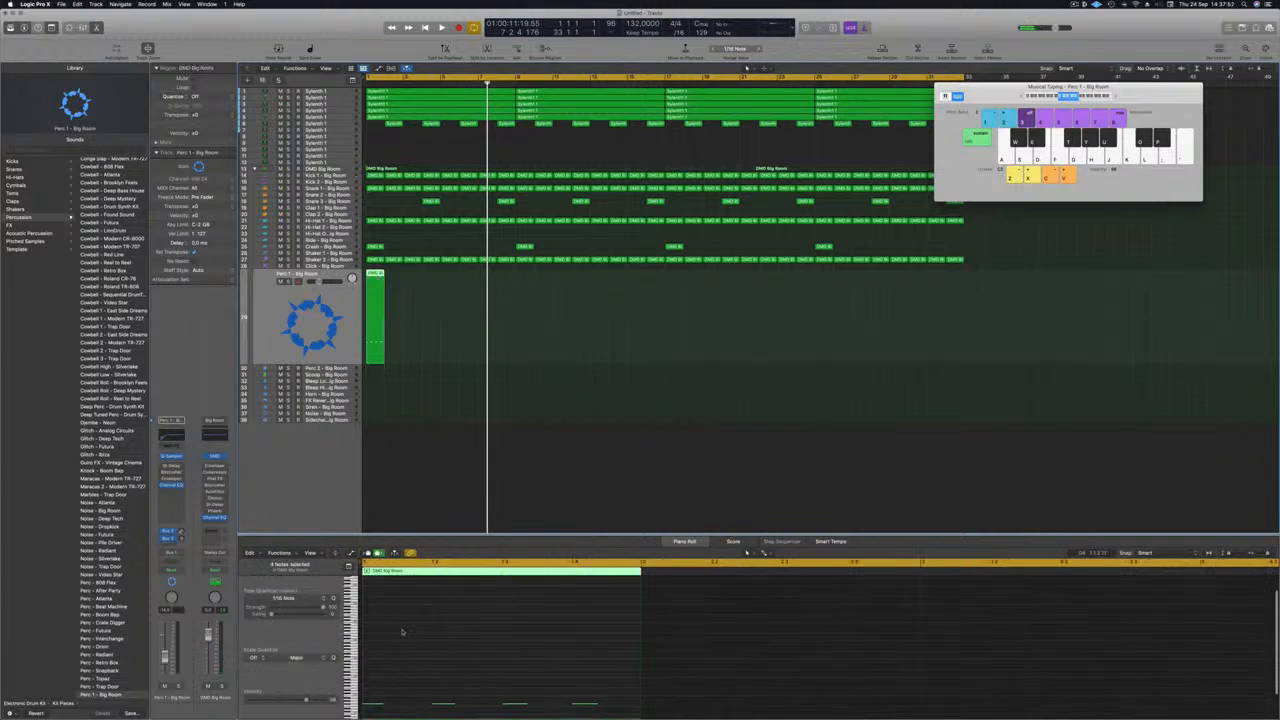
left_click(390, 699)
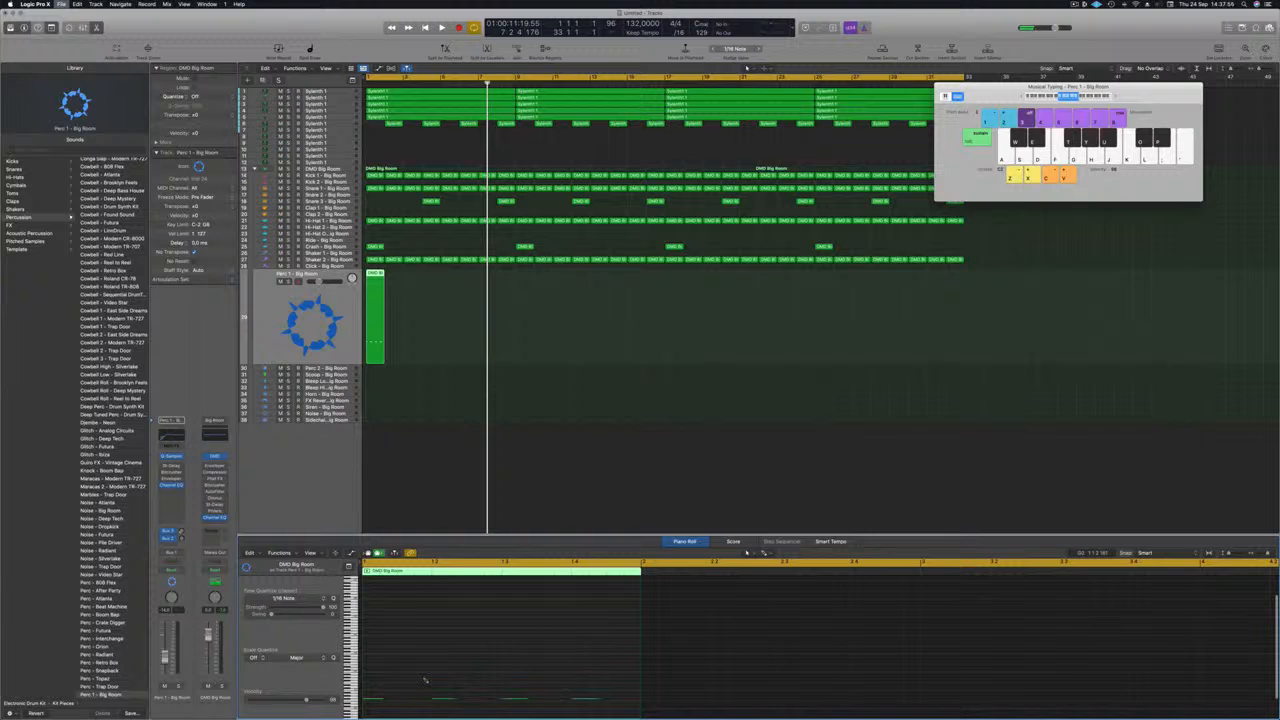
Step: Save the project as a package in the Logic folder under its episode name
key("super+s")
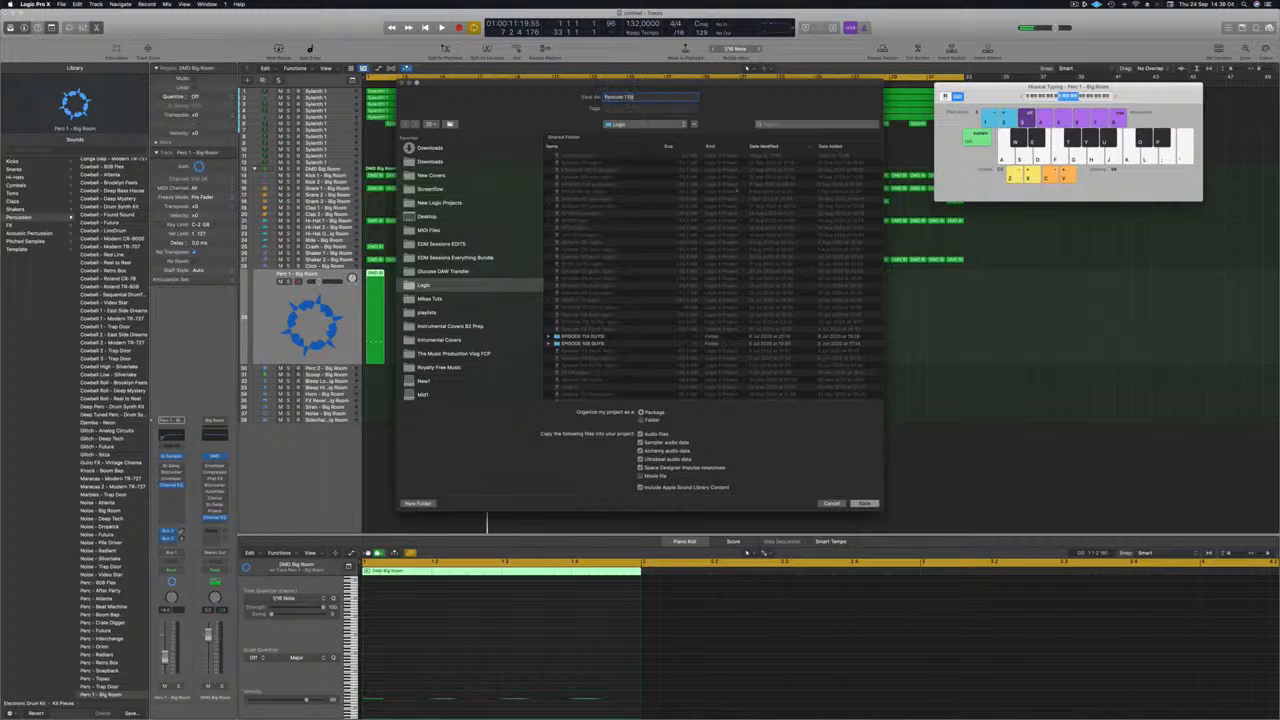
key("Return")
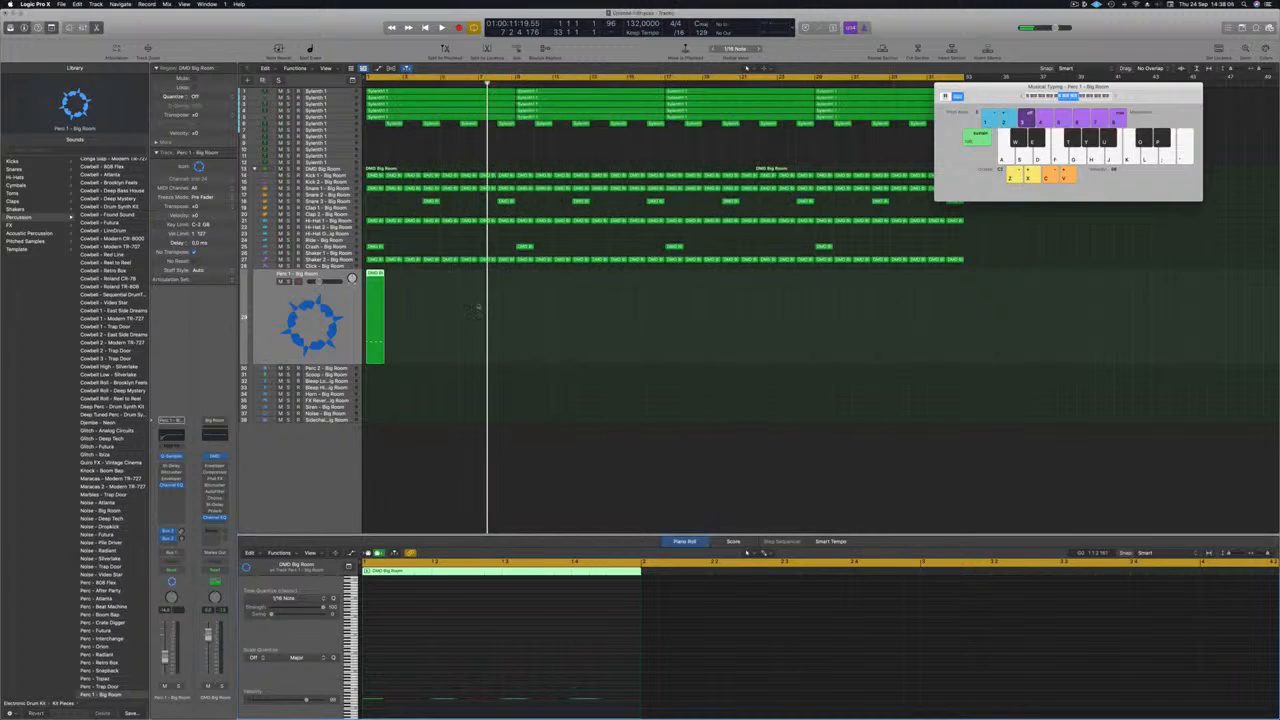
Step: Shift the Perc 1 notes half a beat later while auditioning, and repeat the region through bar 32
key("Return")
key("space")
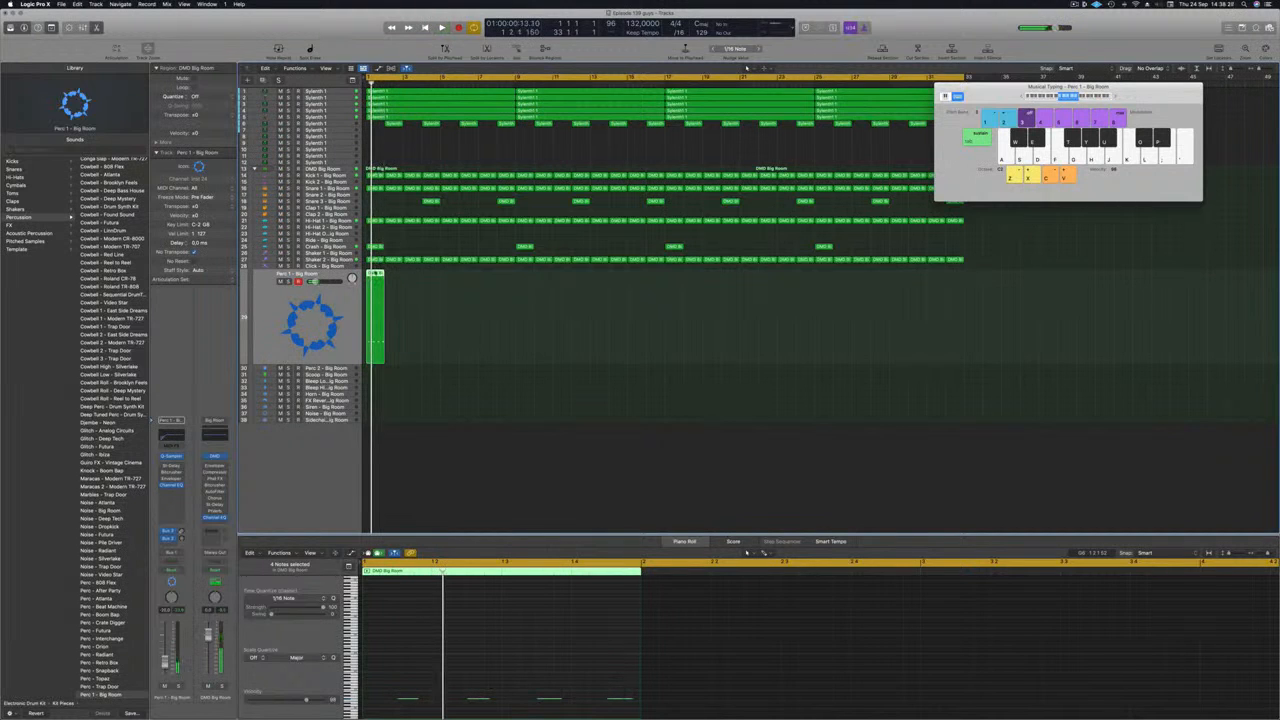
left_click_drag(378, 340, 394, 340)
left_click_drag(393, 281, 449, 287)
key("space")
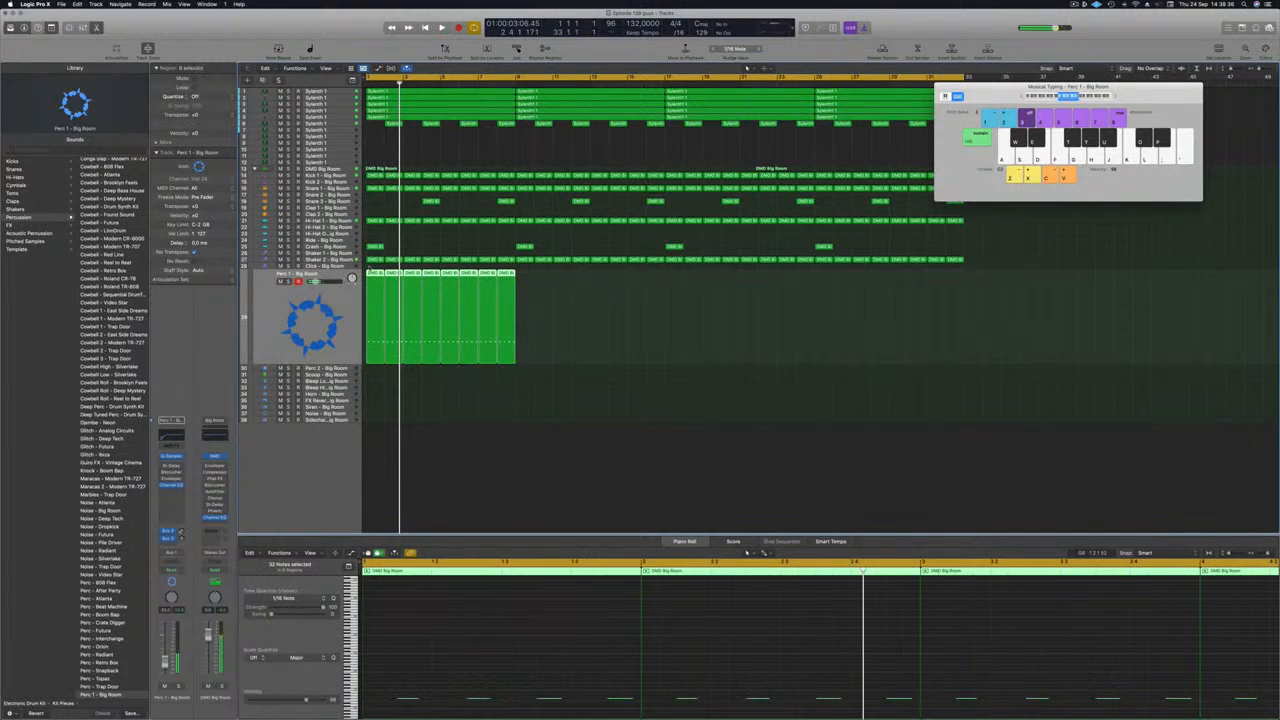
left_click_drag(371, 272, 526, 290)
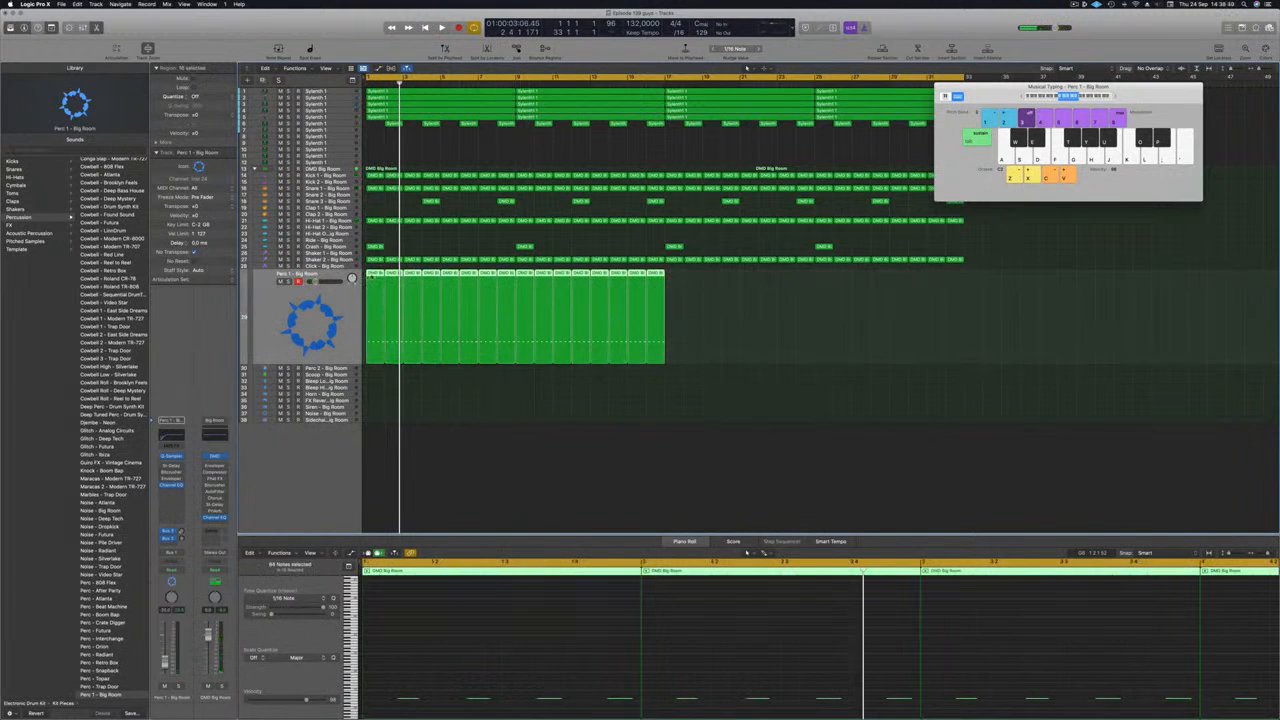
left_click_drag(425, 283, 674, 306)
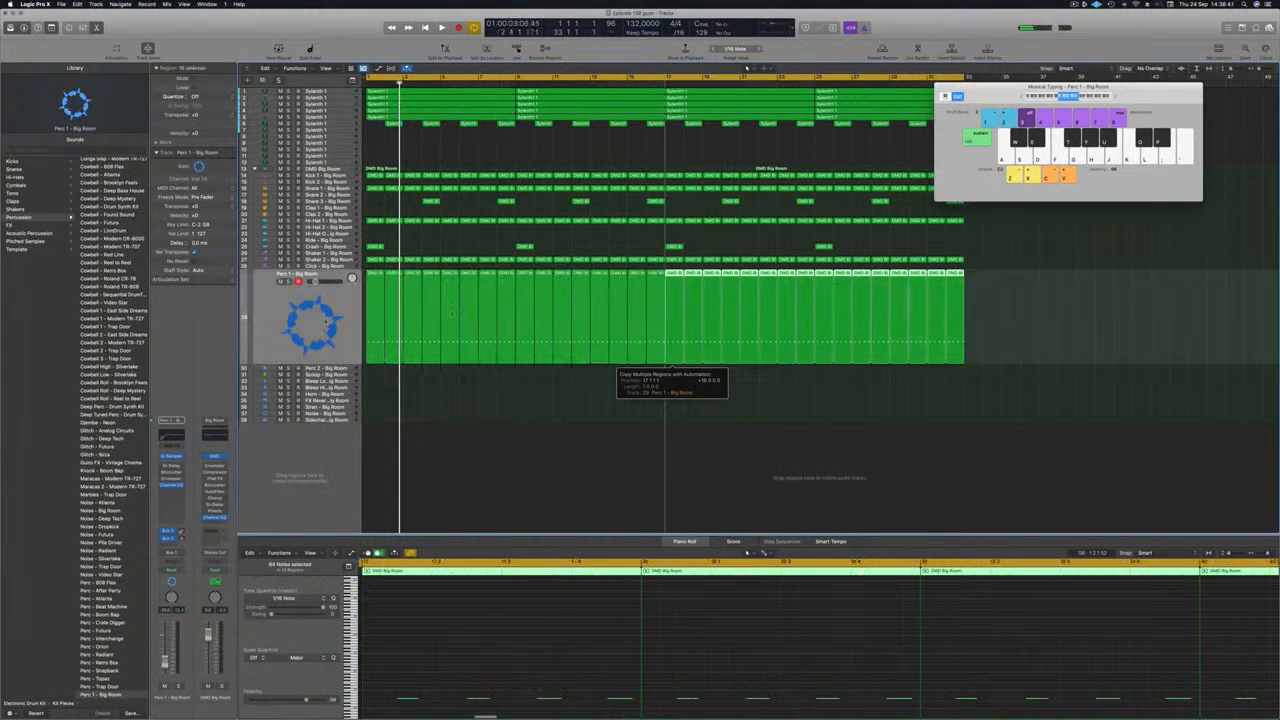
Step: Turn on Stereo Delay for the Perc 1 track and audition its presets up to Dual 1/8 Note while the song plays
left_click(269, 309)
key("Return")
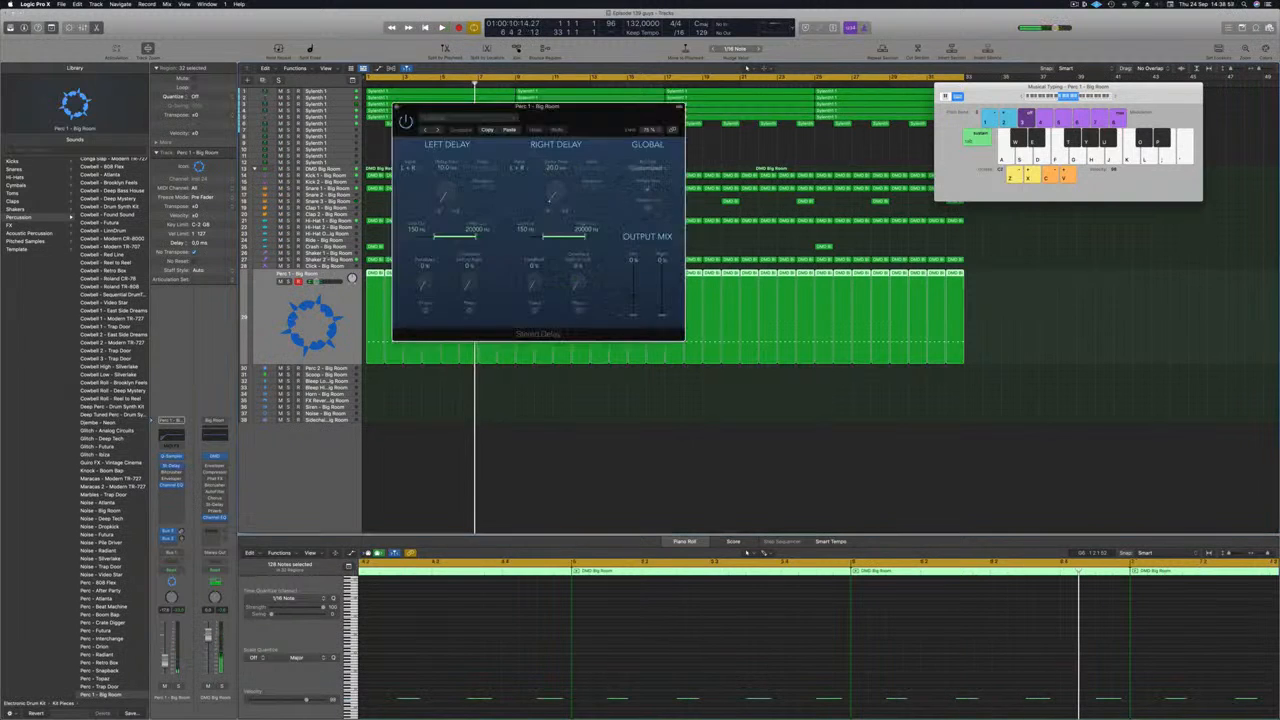
key("space")
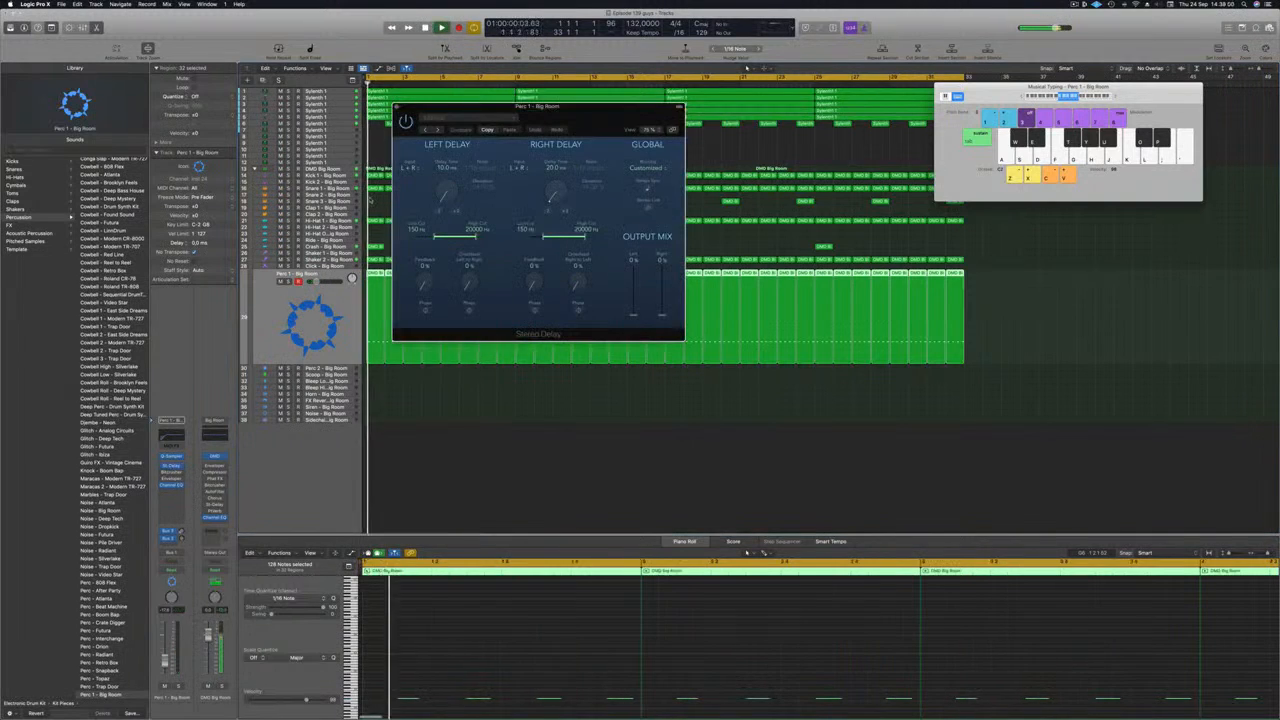
left_click(426, 131)
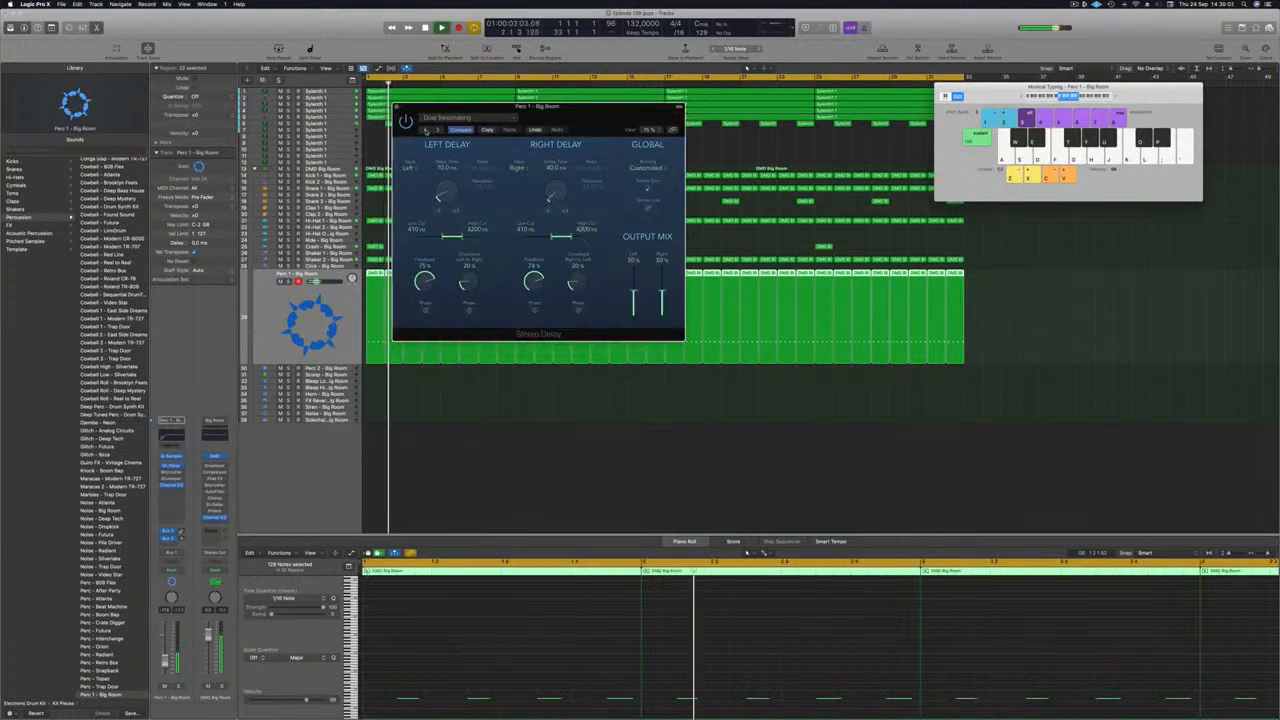
left_click(426, 131)
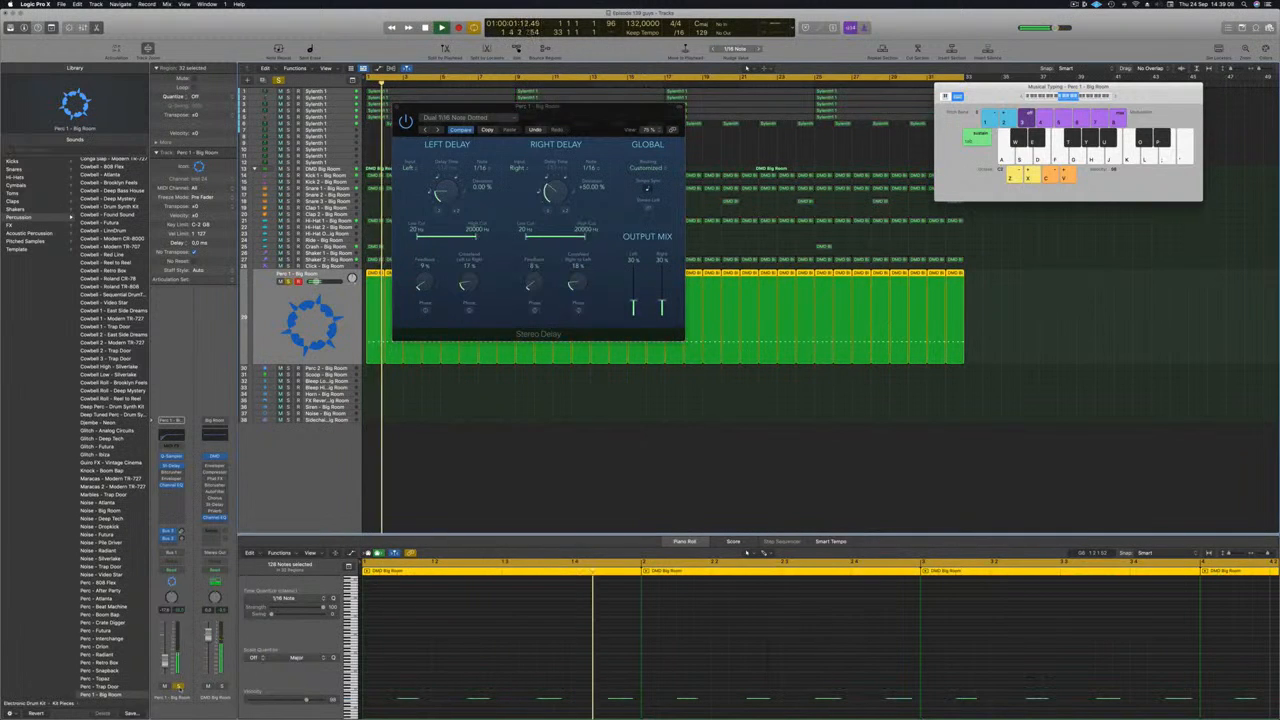
left_click(435, 130)
key("space")
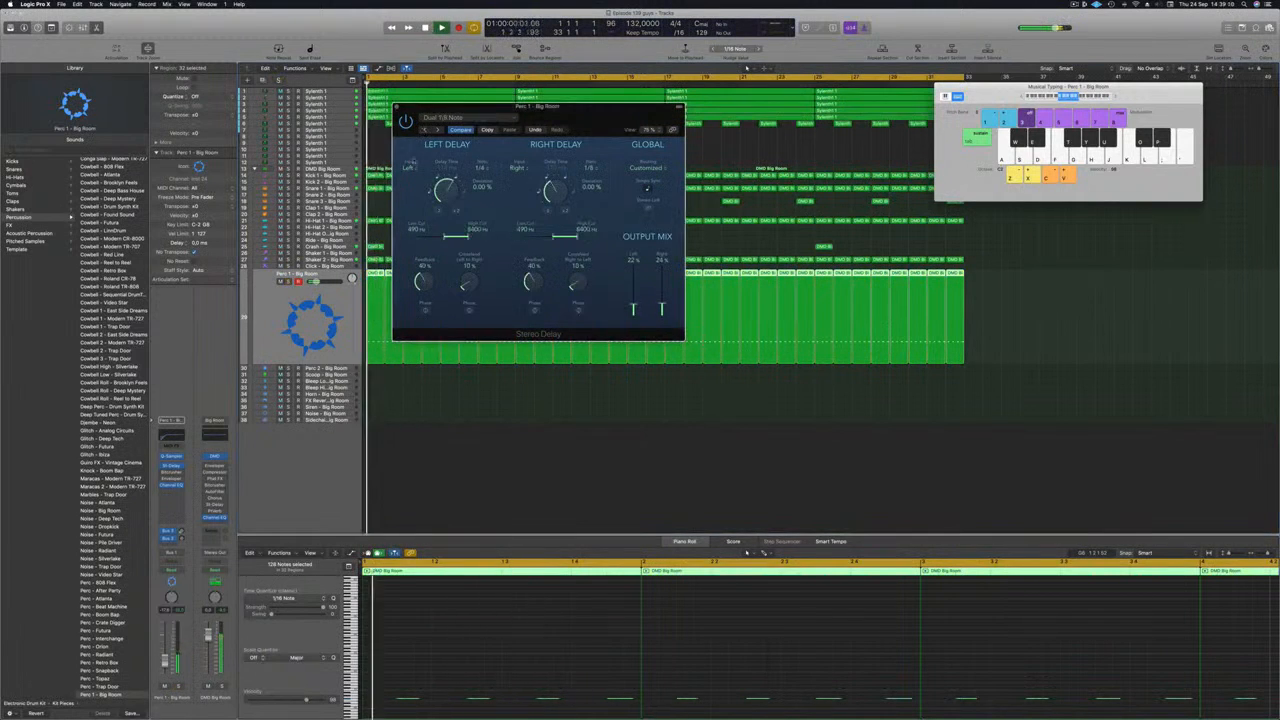
Step: Audition the Dual 1/8 Note Dotted delay preset on Perc 1, comparing the soloed track with the full mix
left_click(180, 688)
left_click(180, 688)
key("Return")
key("]")
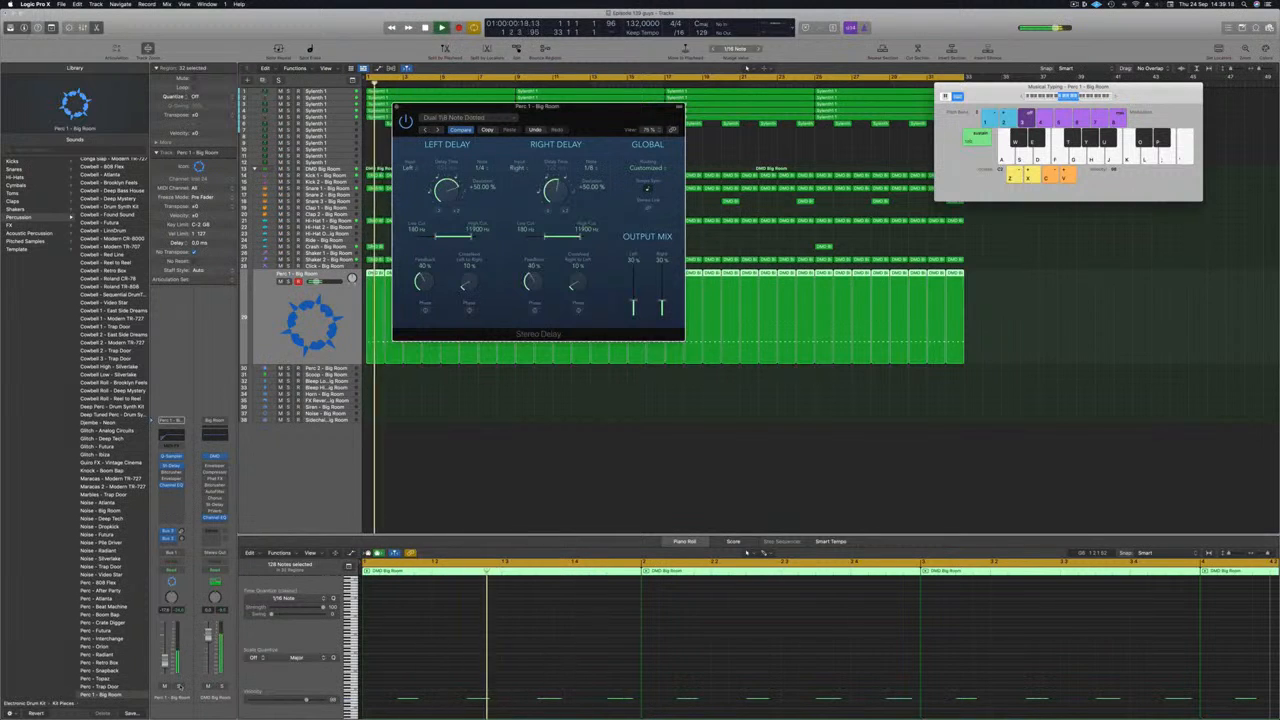
key("s")
key("s")
key("Return")
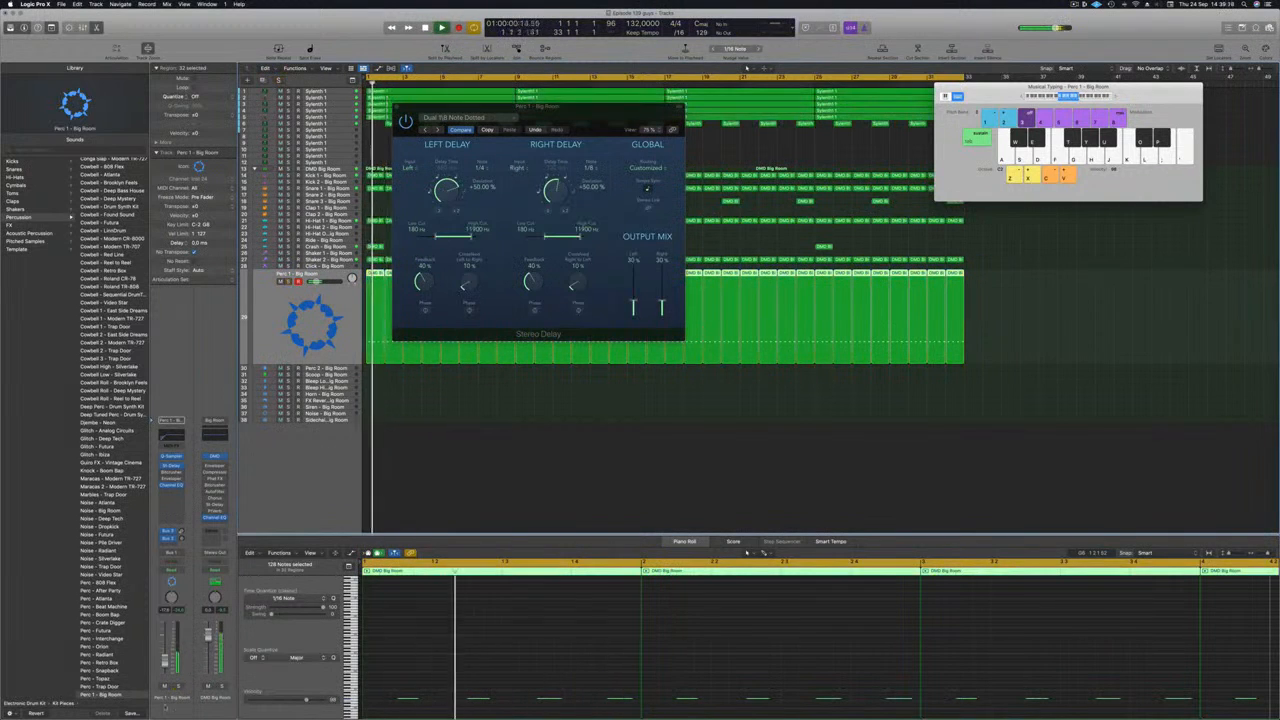
key("space")
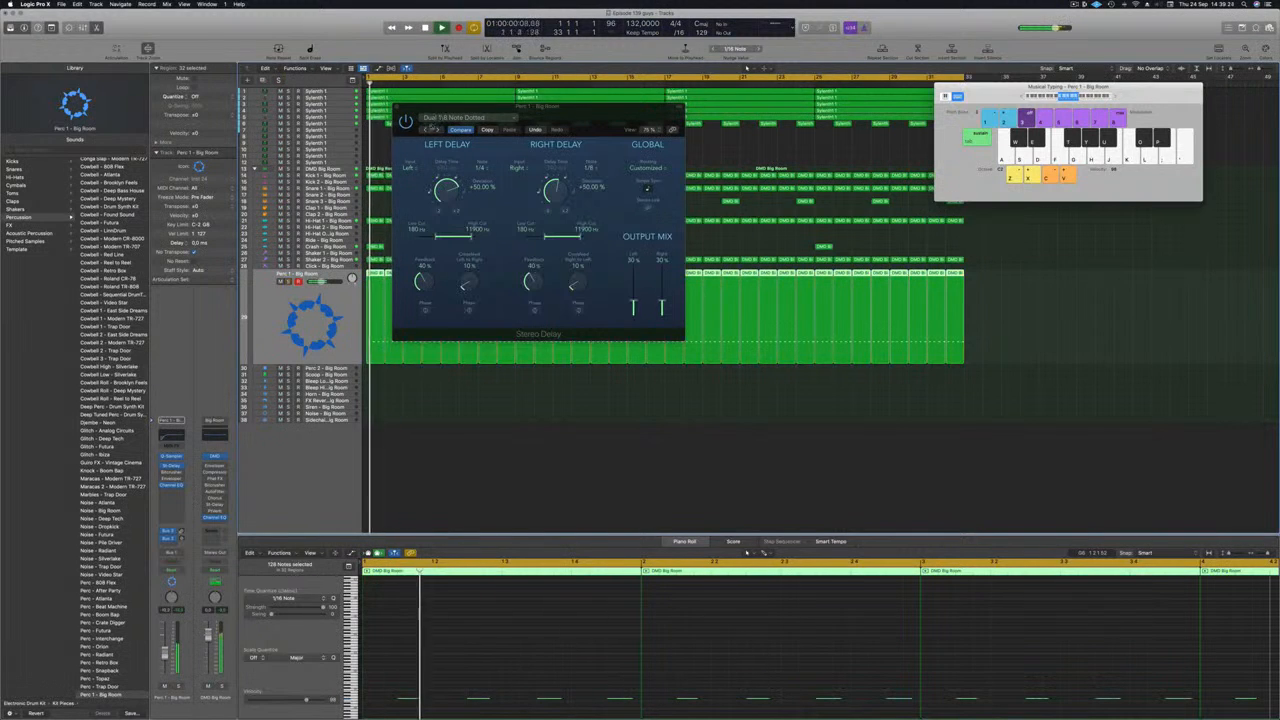
Step: Set the Perc 1 Stereo Delay to the Dual 1/2 Note Feedback preset, close the plug-in and deselect the regions
left_click(430, 130)
left_click_drag(507, 136, 528, 126)
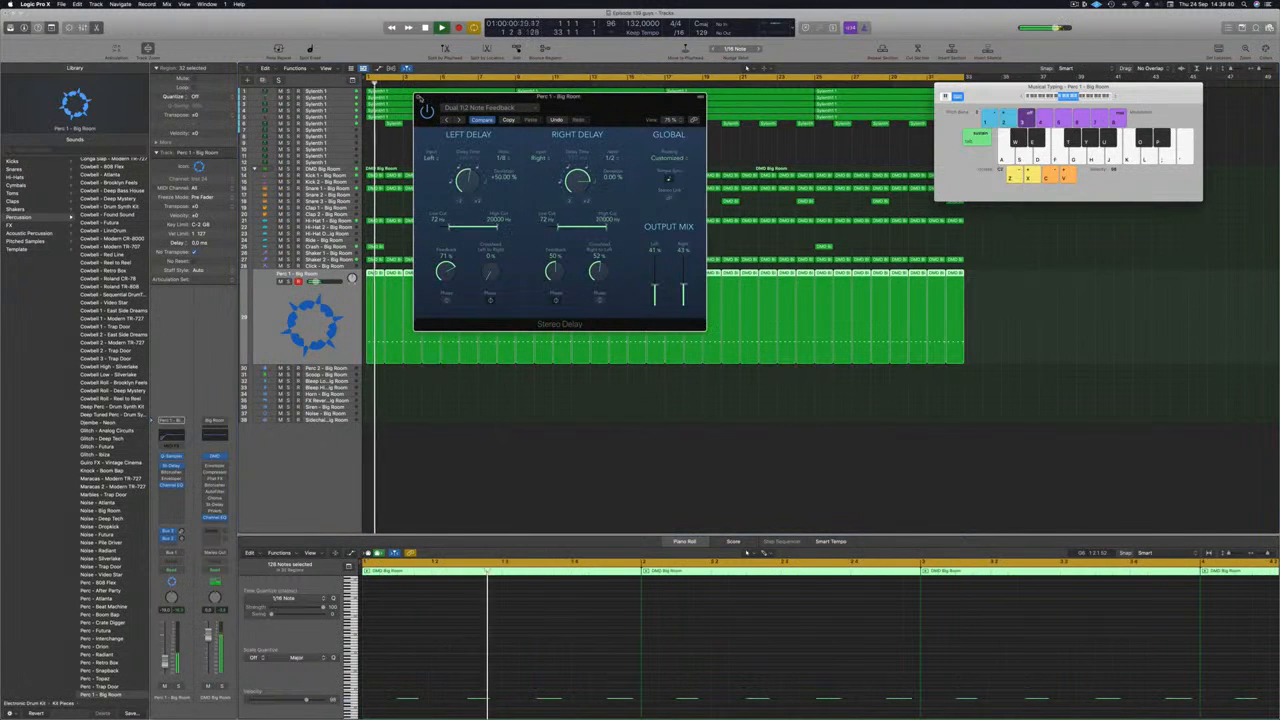
left_click(418, 98)
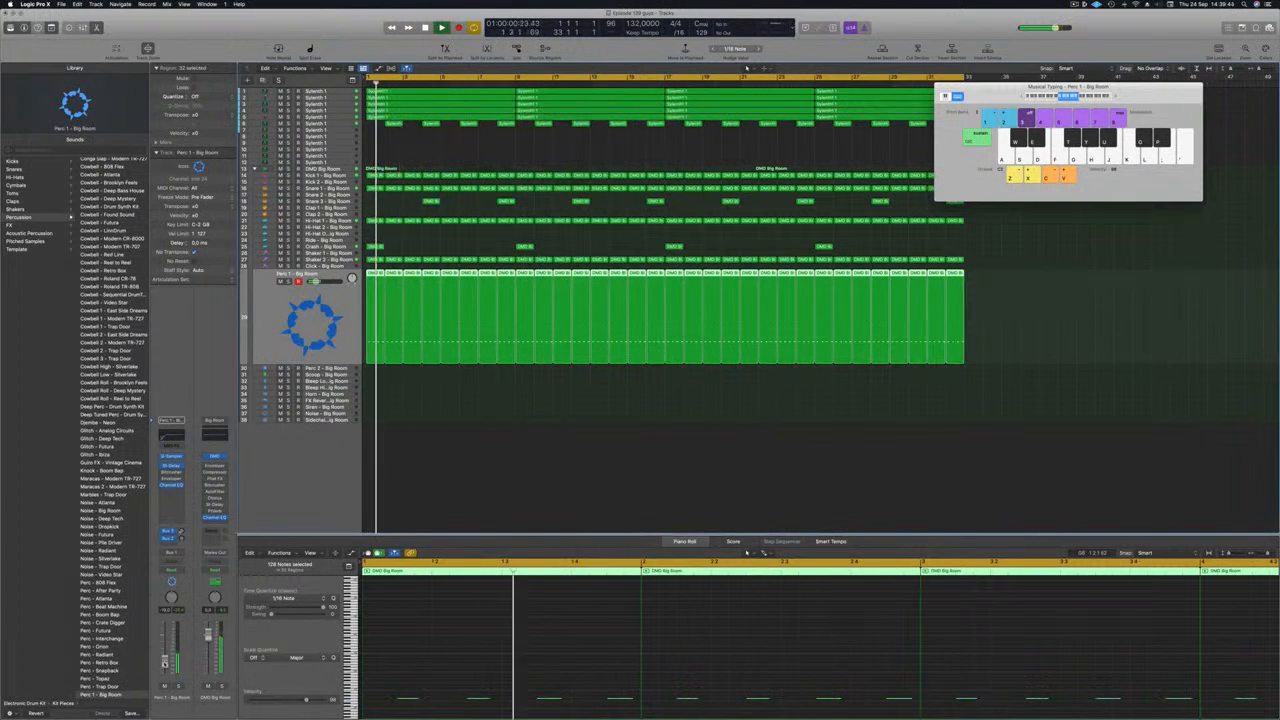
left_click(447, 498)
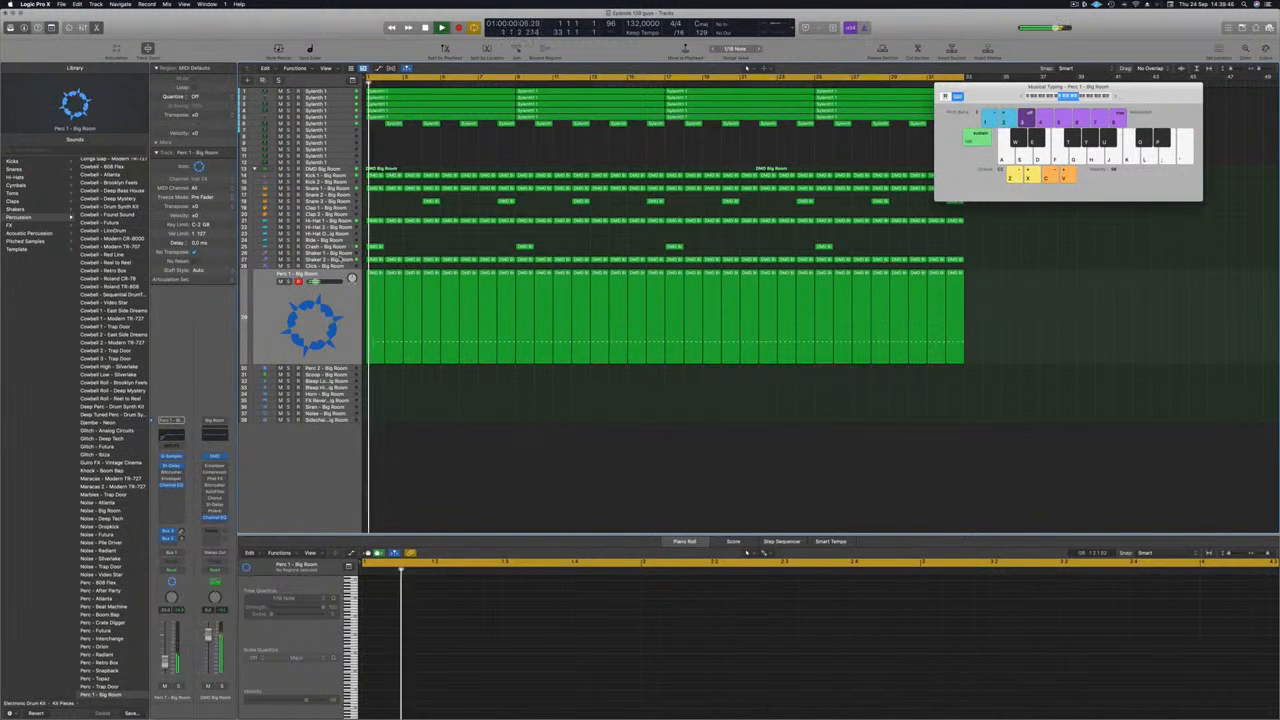
Step: Add a stereo Compressor to the Shaker 2 track with Kick 1 - Big Room as its side chain source, and close the plug-in
left_click(325, 260)
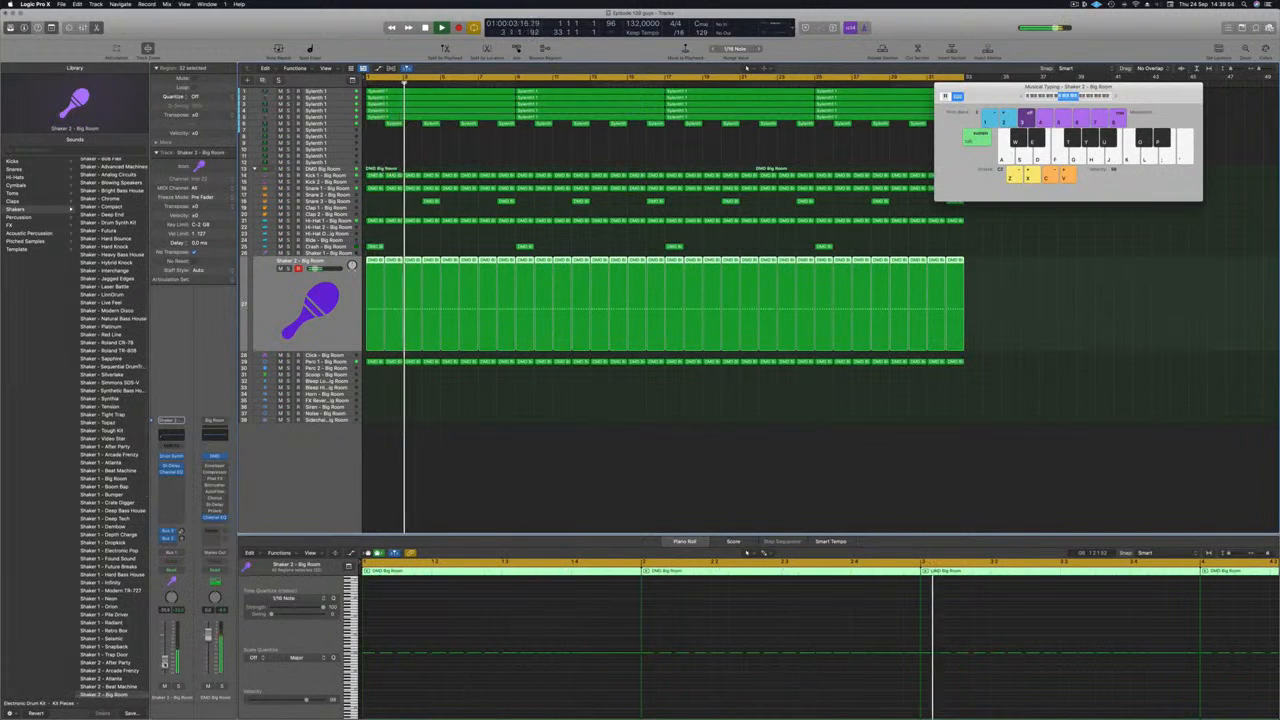
key("Return")
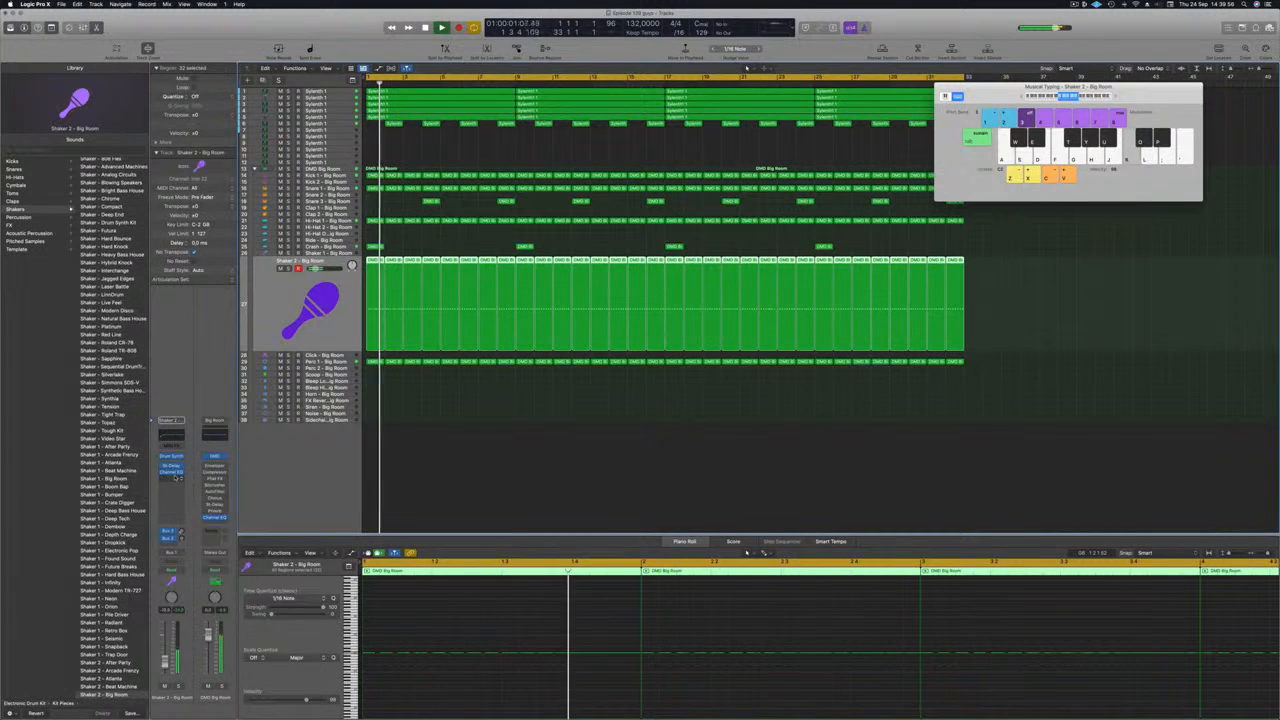
left_click(173, 480)
mouse_move(184, 503)
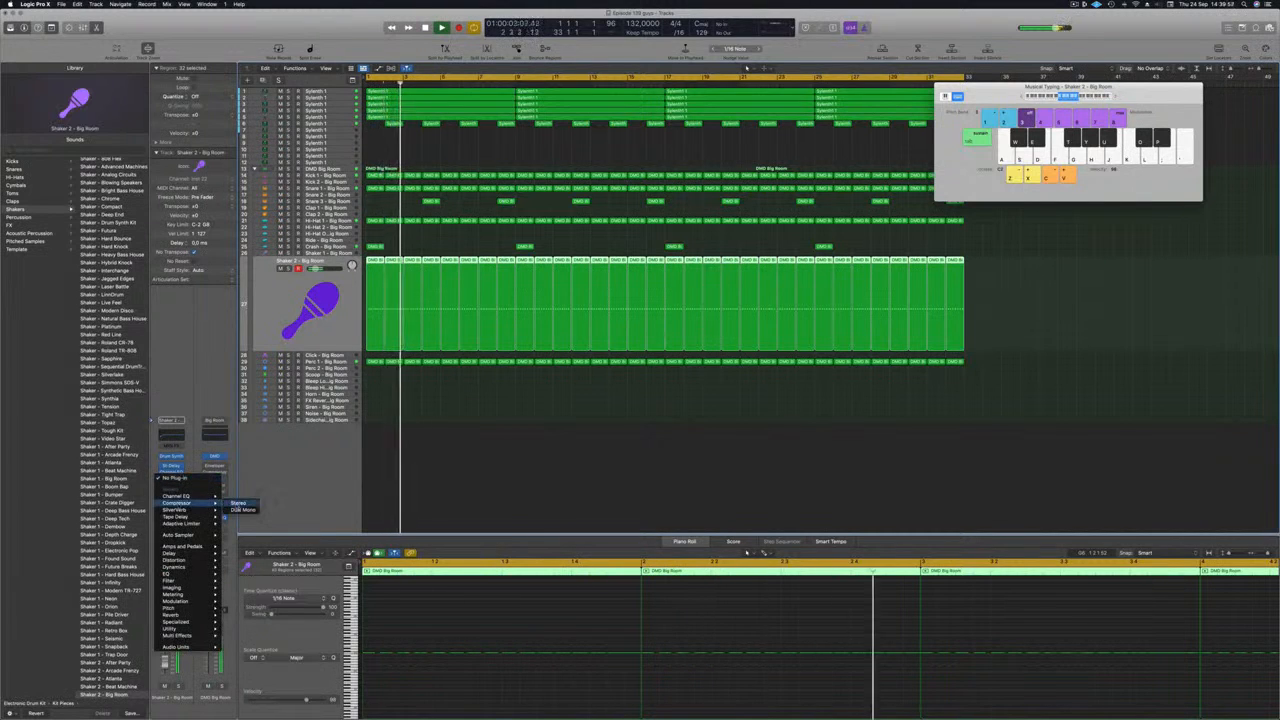
left_click(238, 503)
left_click(753, 118)
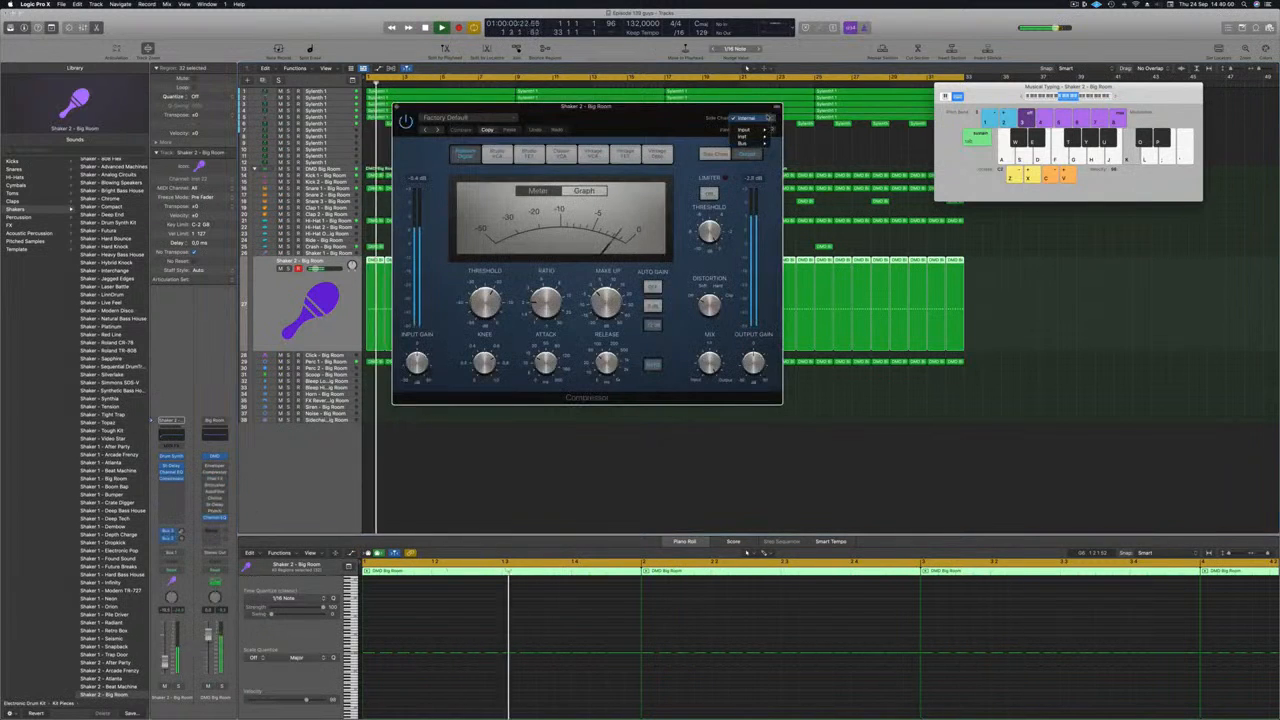
mouse_move(745, 136)
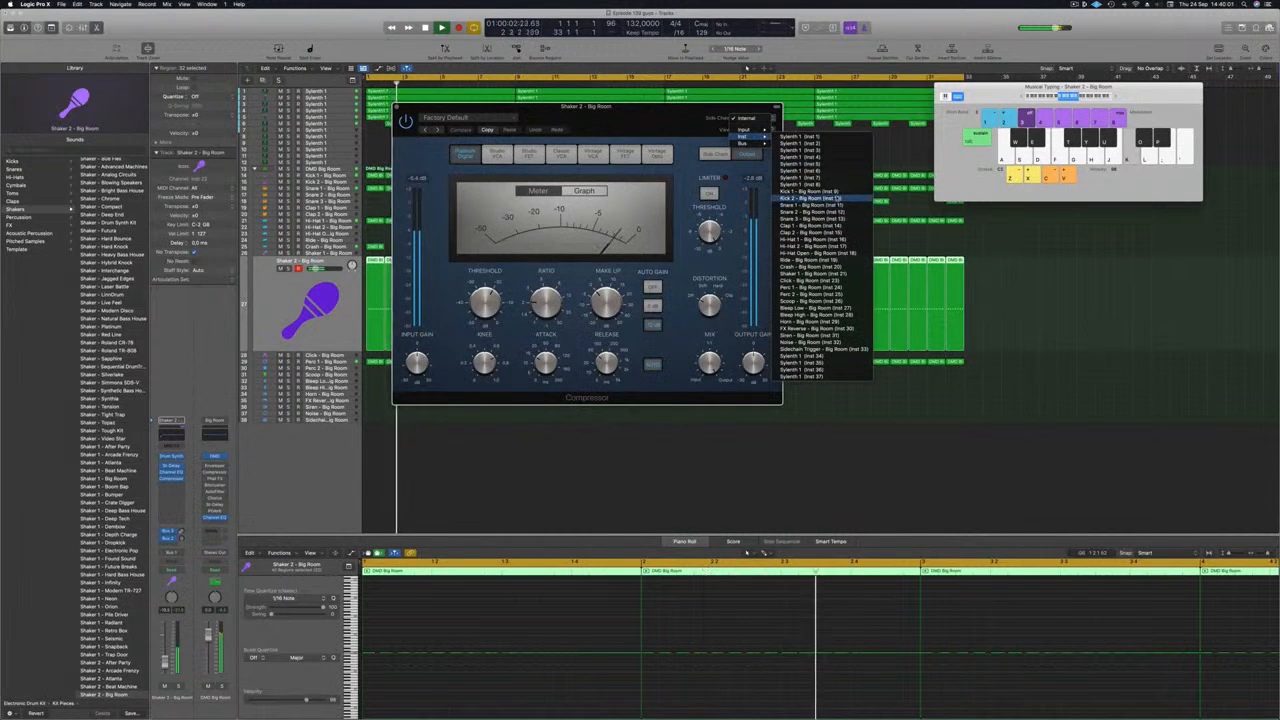
left_click(836, 191)
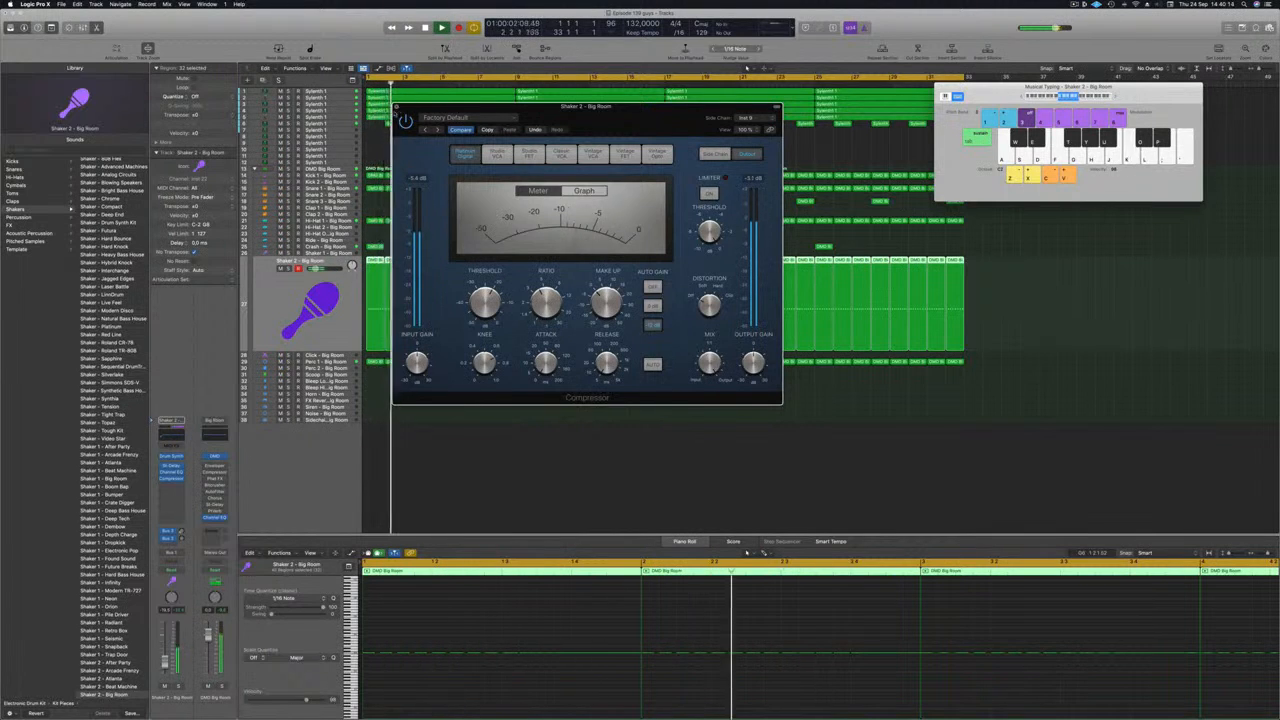
key("super+w")
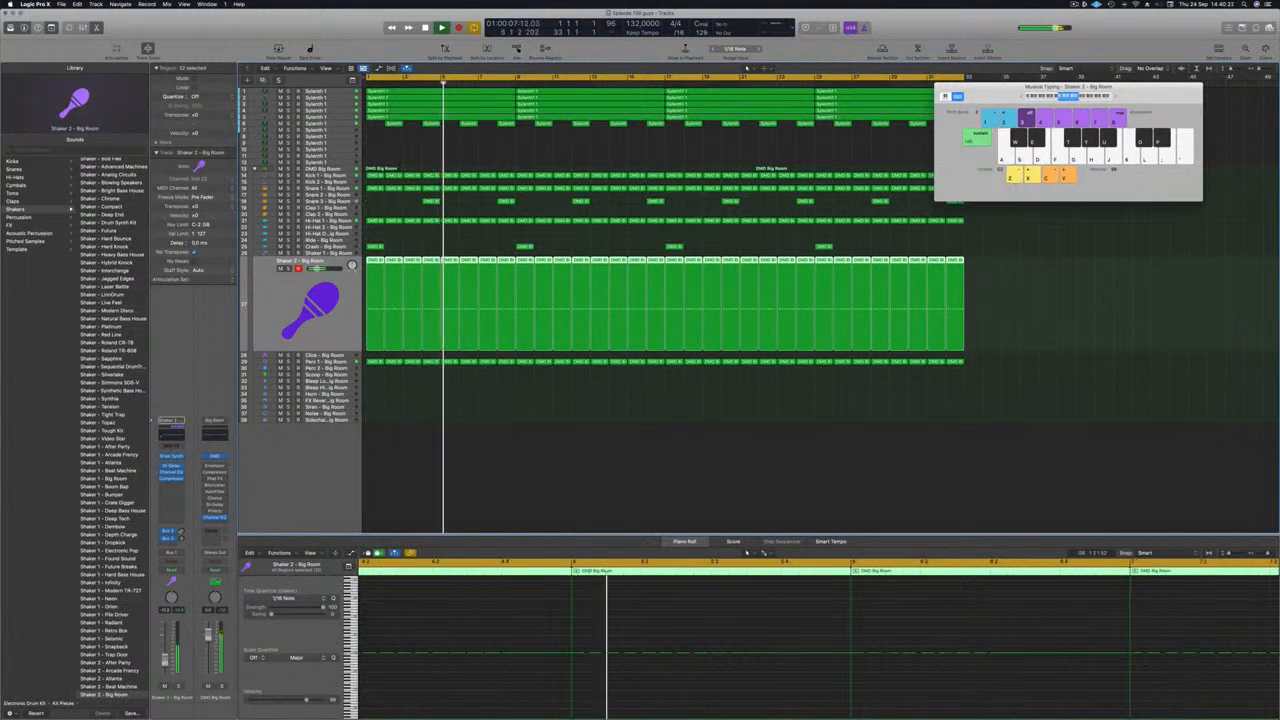
Step: Copy the first Perc 1 region to the Scoop track at bar 1, keep only its last note and audition it
left_click(598, 502)
scroll(545, 472, "down", 3)
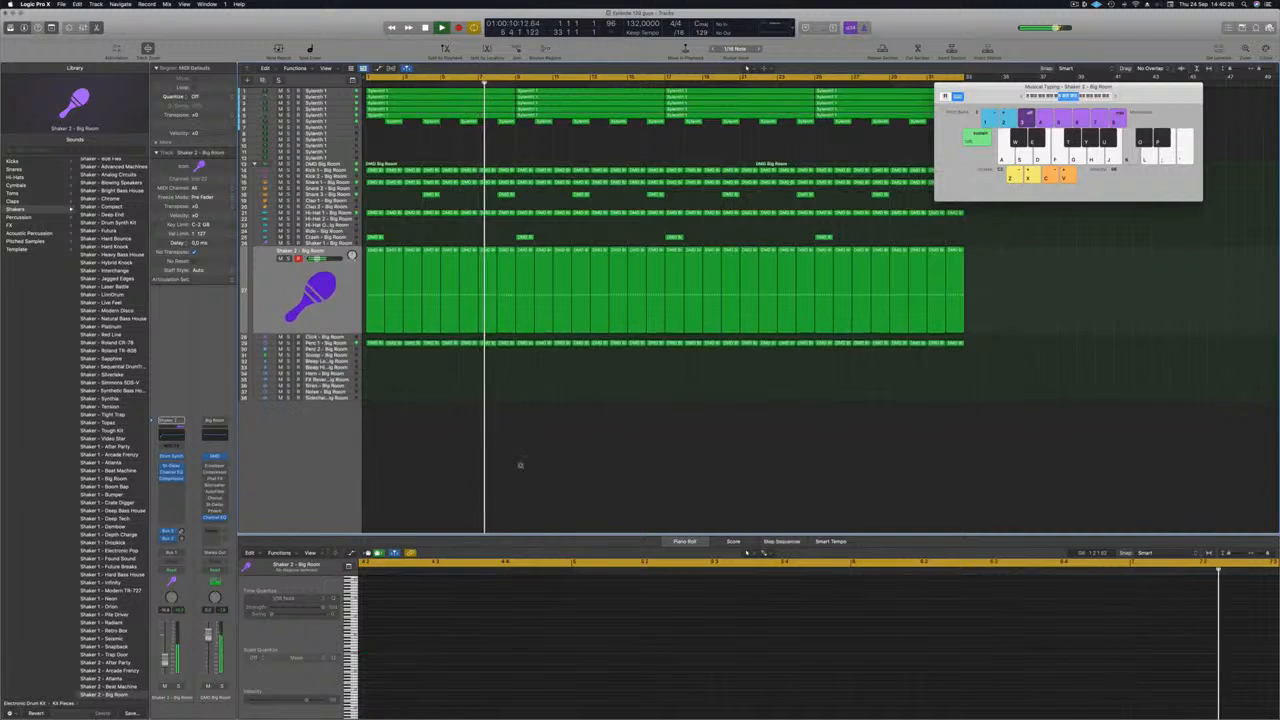
scroll(520, 465, "down", 2)
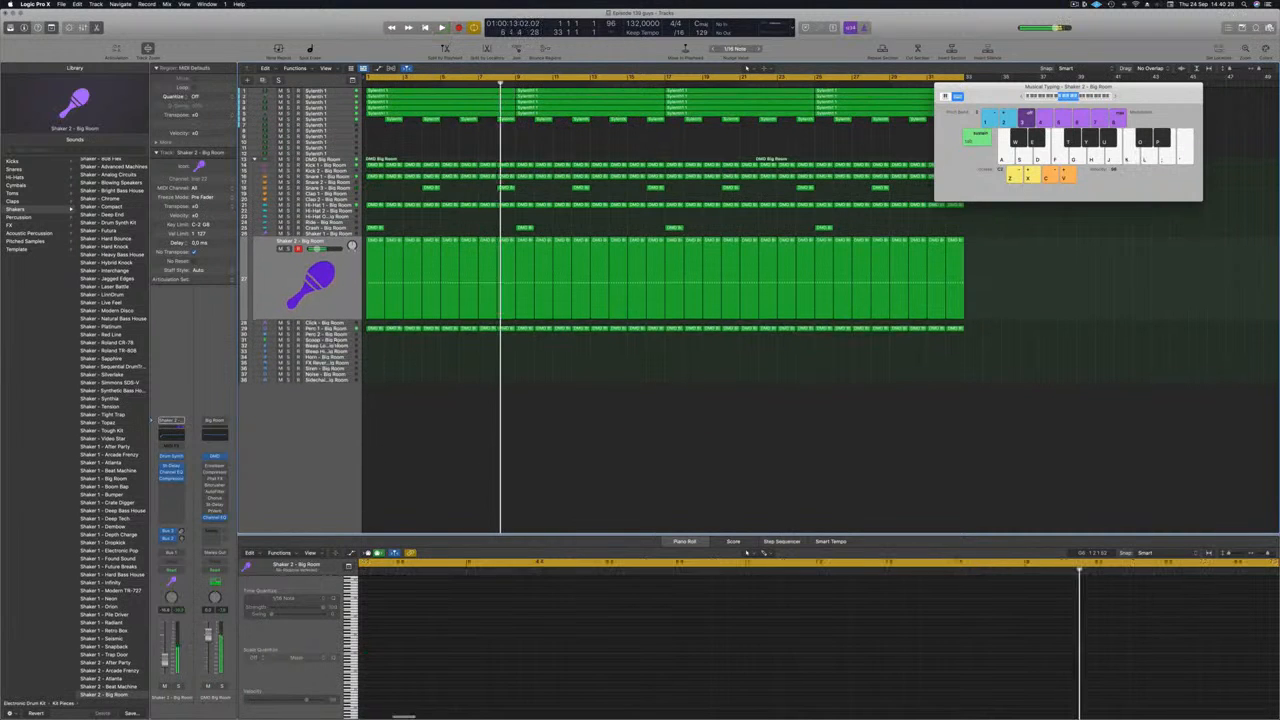
left_click(337, 342)
left_click(370, 250)
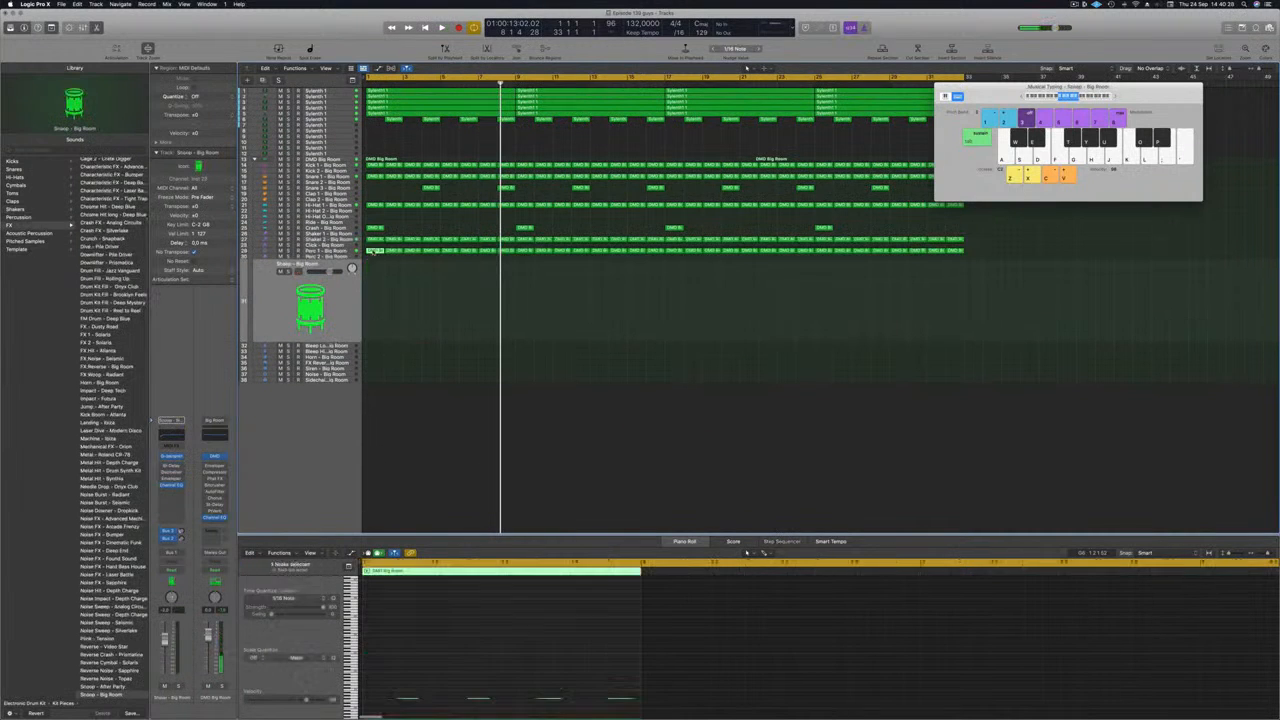
left_click_drag(370, 250, 373, 300)
left_click_drag(380, 685, 577, 686)
key("space")
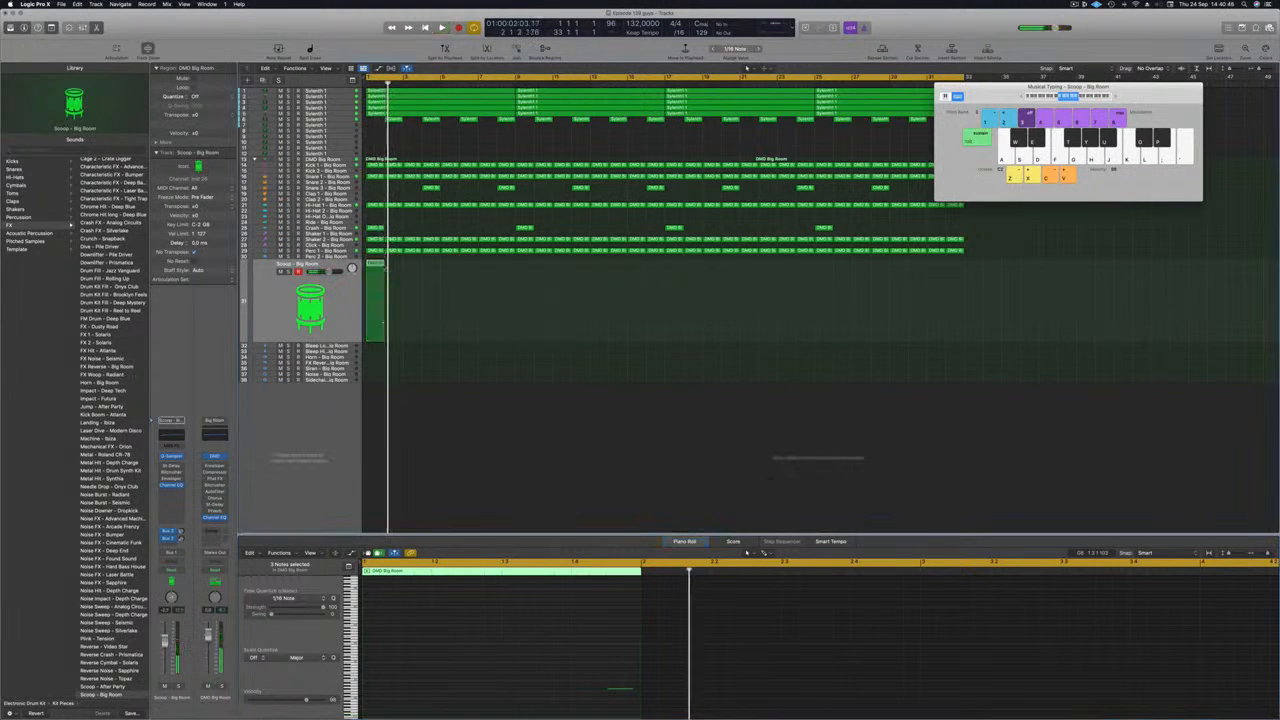
Step: Repeat the Scoop region through bar 32 and play the song
key("super+r")
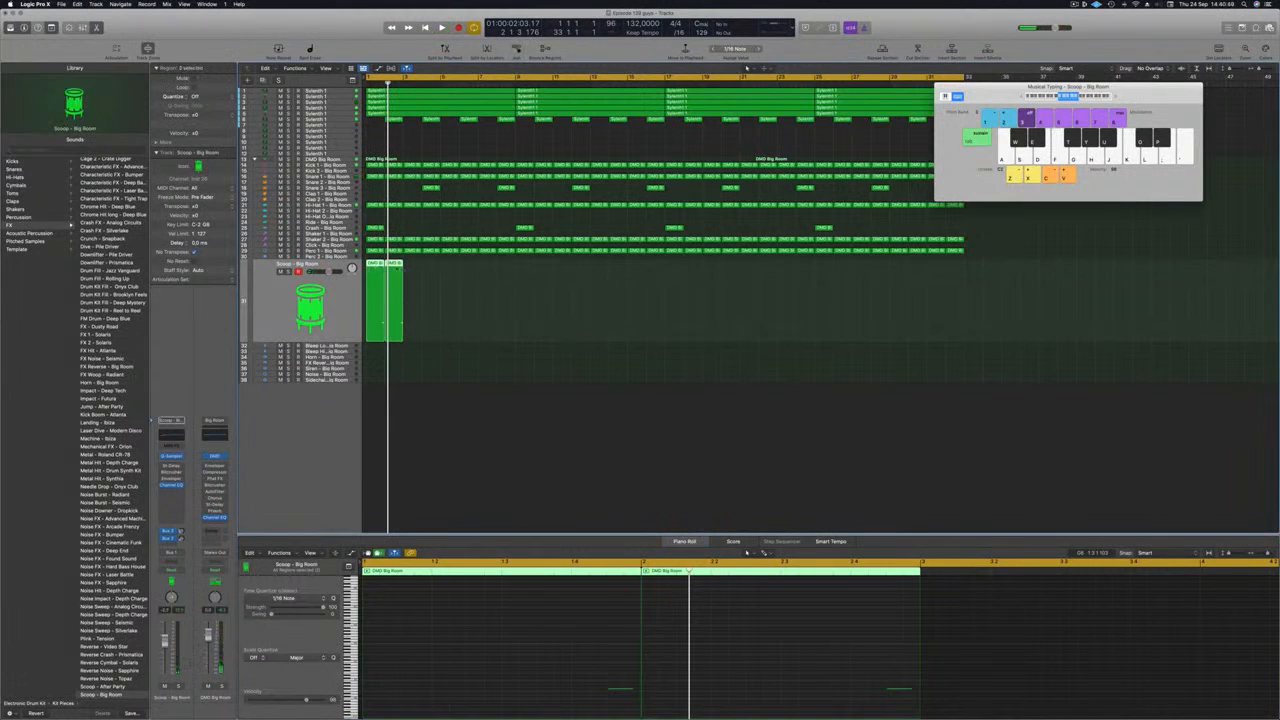
key("super+r")
key("space")
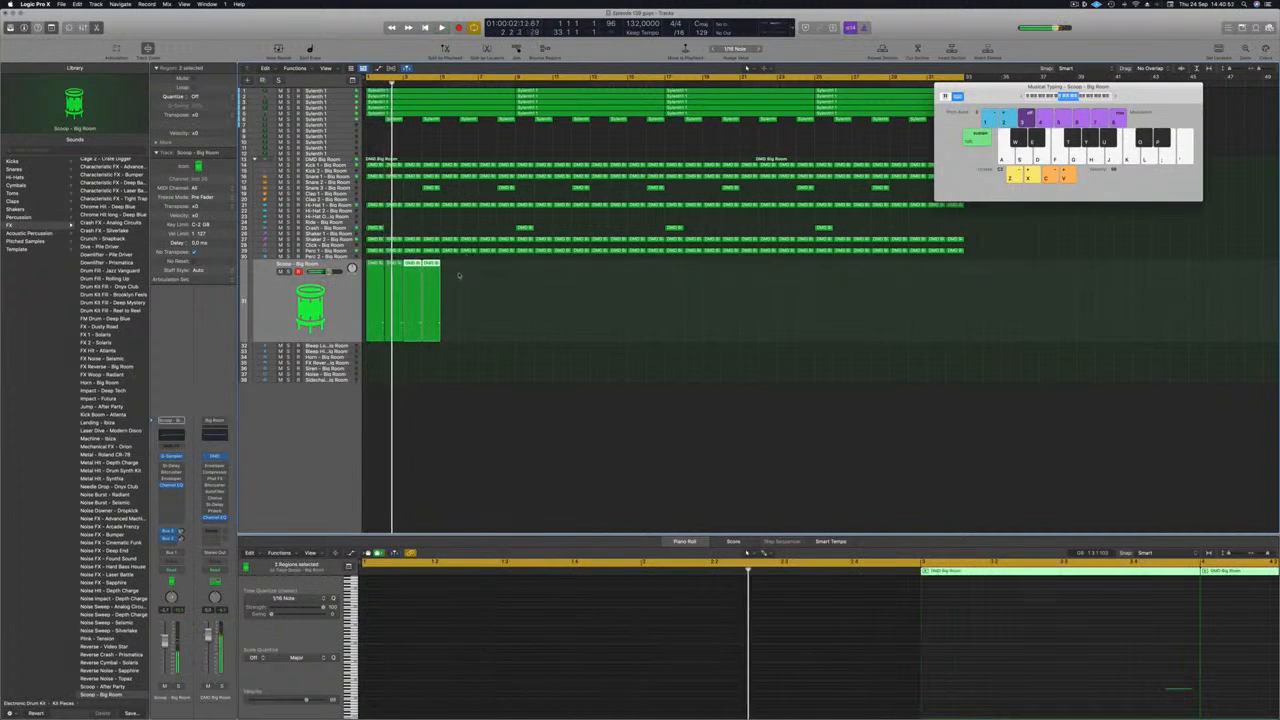
left_click_drag(375, 264, 452, 276)
left_click_drag(550, 290, 522, 320)
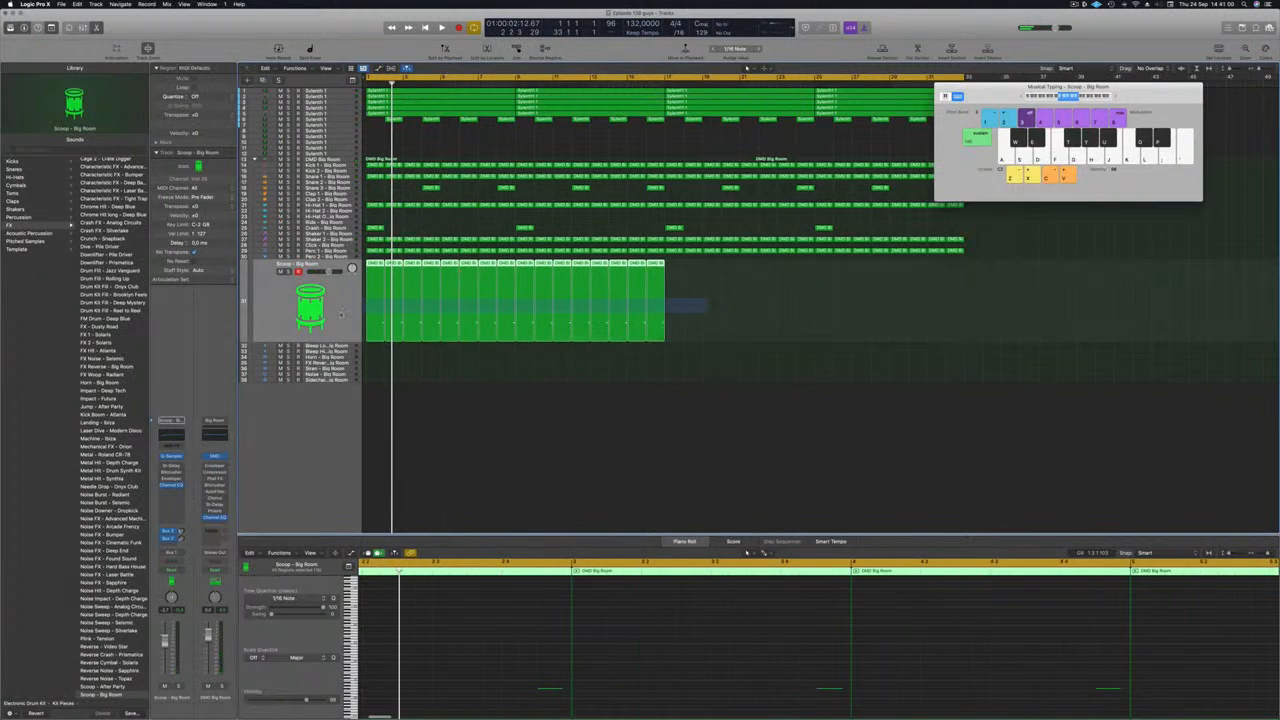
left_click_drag(372, 264, 674, 266)
key("alt+Left")
key("alt+Left")
key("alt+Left")
key("alt+Left")
key("space")
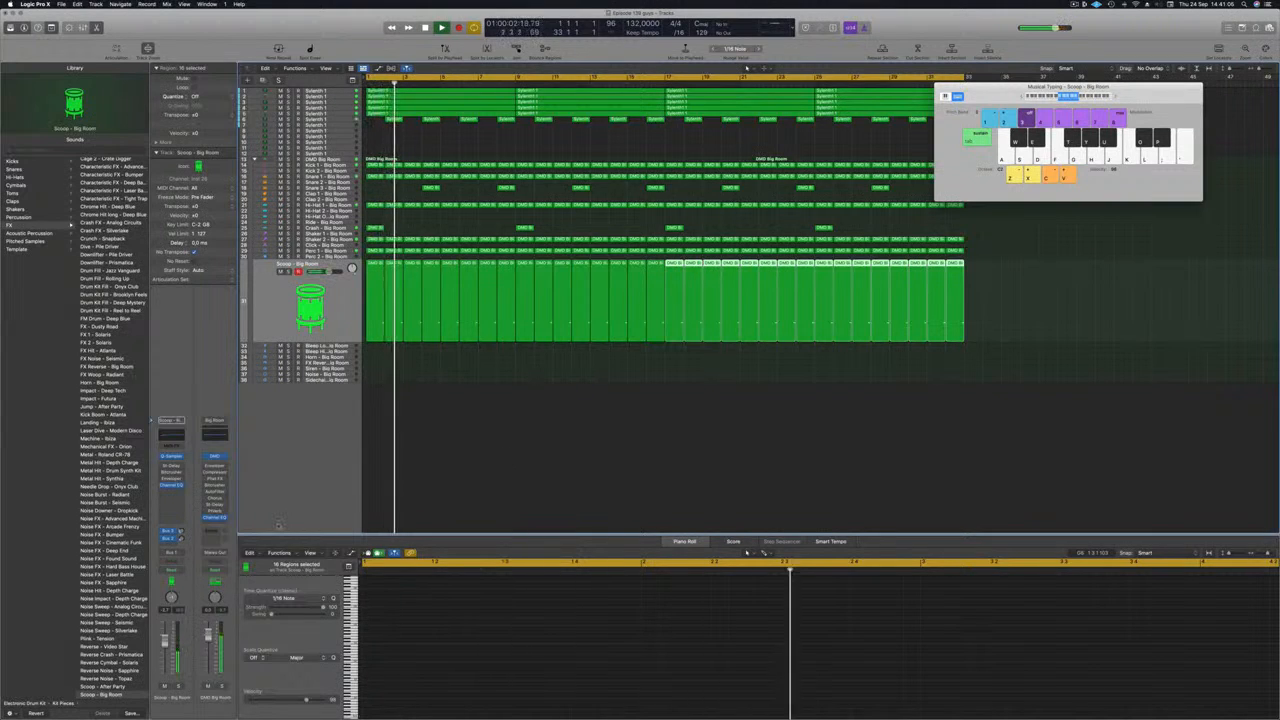
left_click(518, 457)
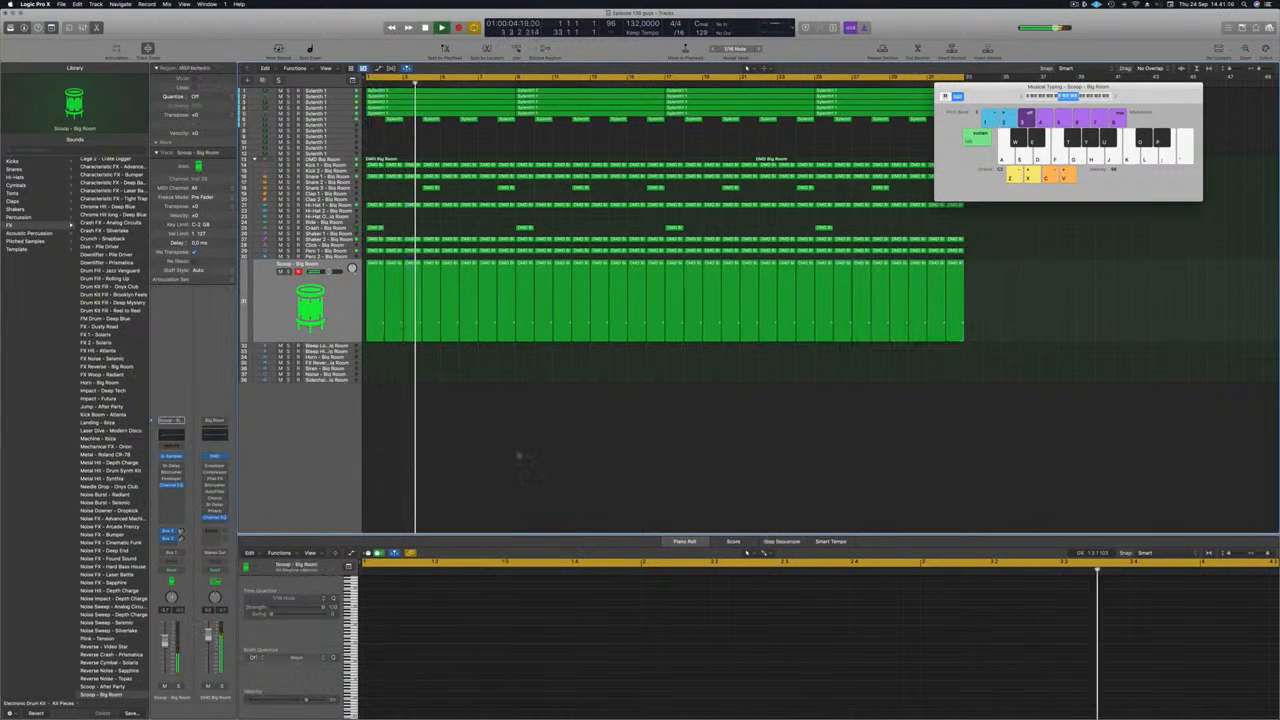
Step: Copy the first Perc 1 region to the Perc 2 track at bar 1 and shift its four notes a sixteenth earlier
scroll(518, 449, "down", 5)
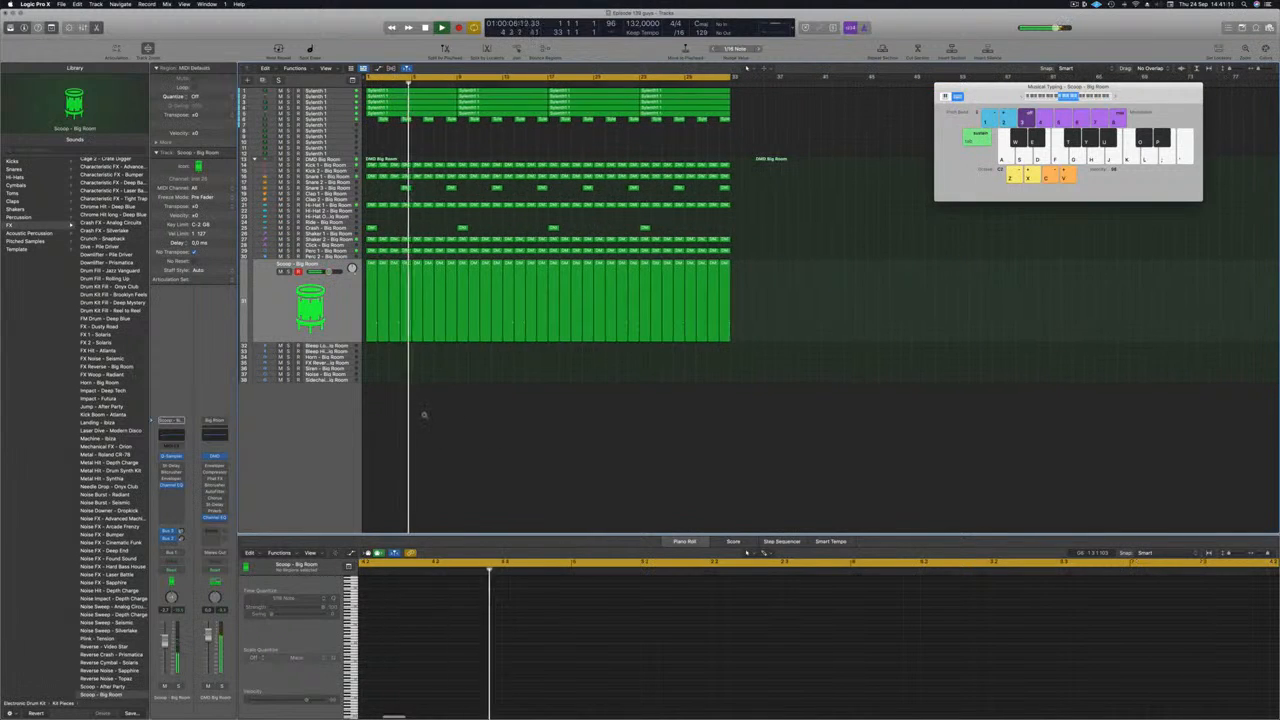
scroll(424, 415, "down", 1)
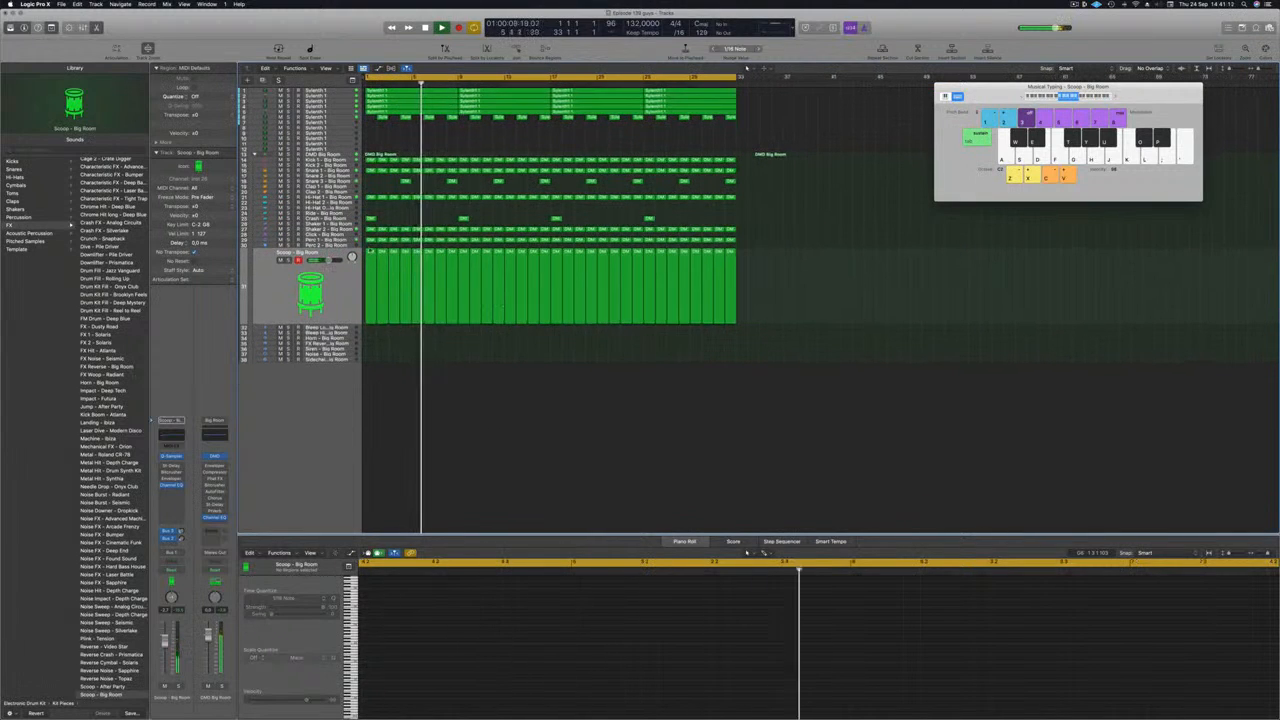
key("Up")
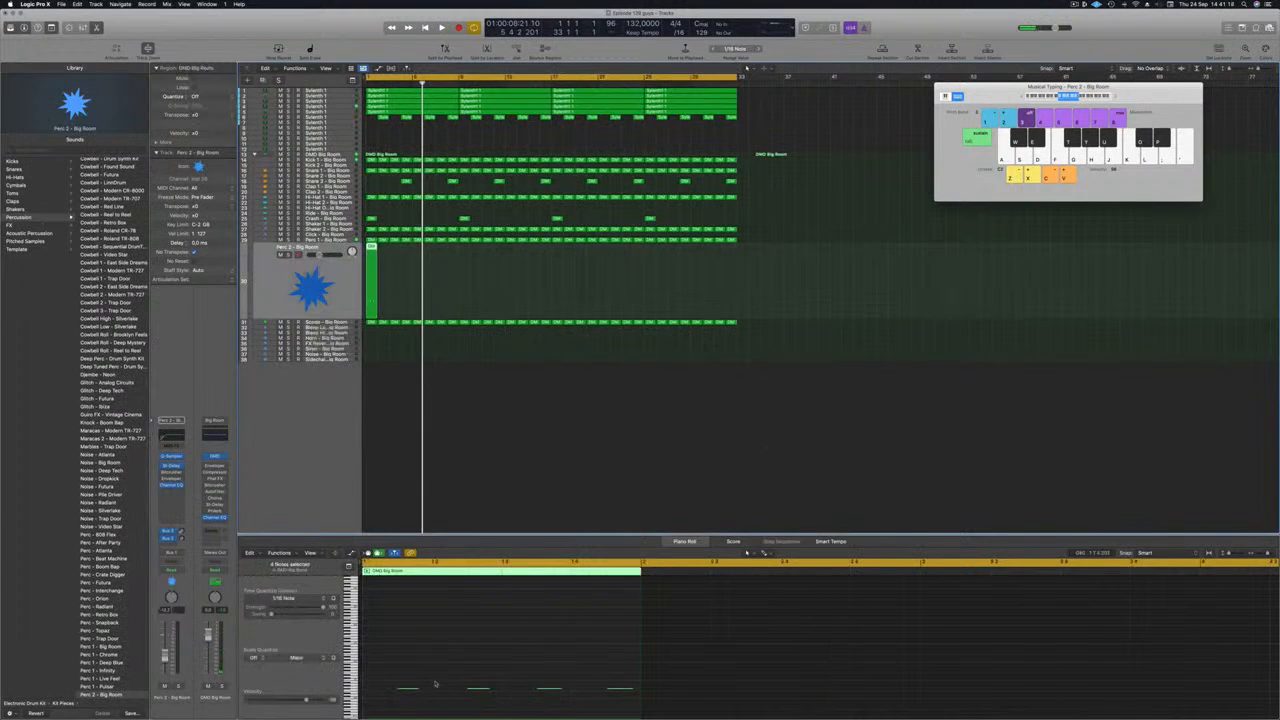
scroll(407, 679, "down", 1)
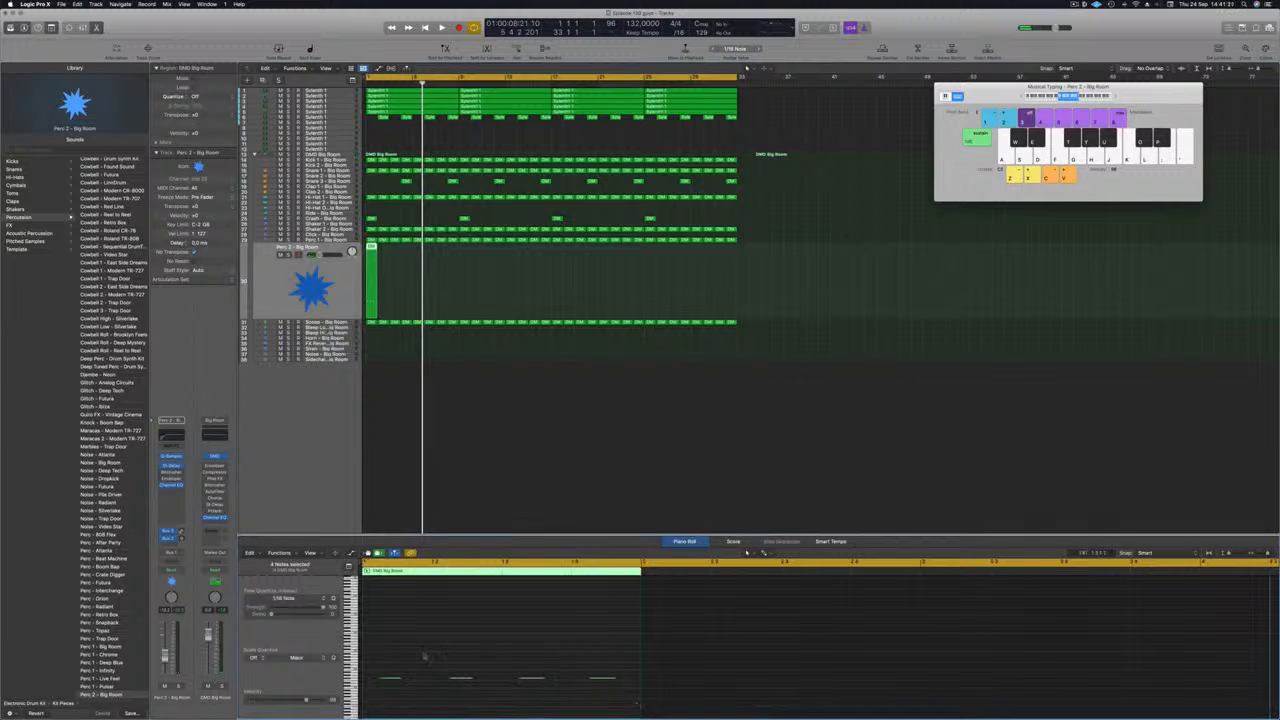
Step: Duplicate the Perc 2 notes into a twelve-note pattern with three hits per beat, and audition it from bar 1
left_click_drag(393, 679, 645, 679)
key("space")
key("space")
left_click(372, 280)
key("space")
key("space")
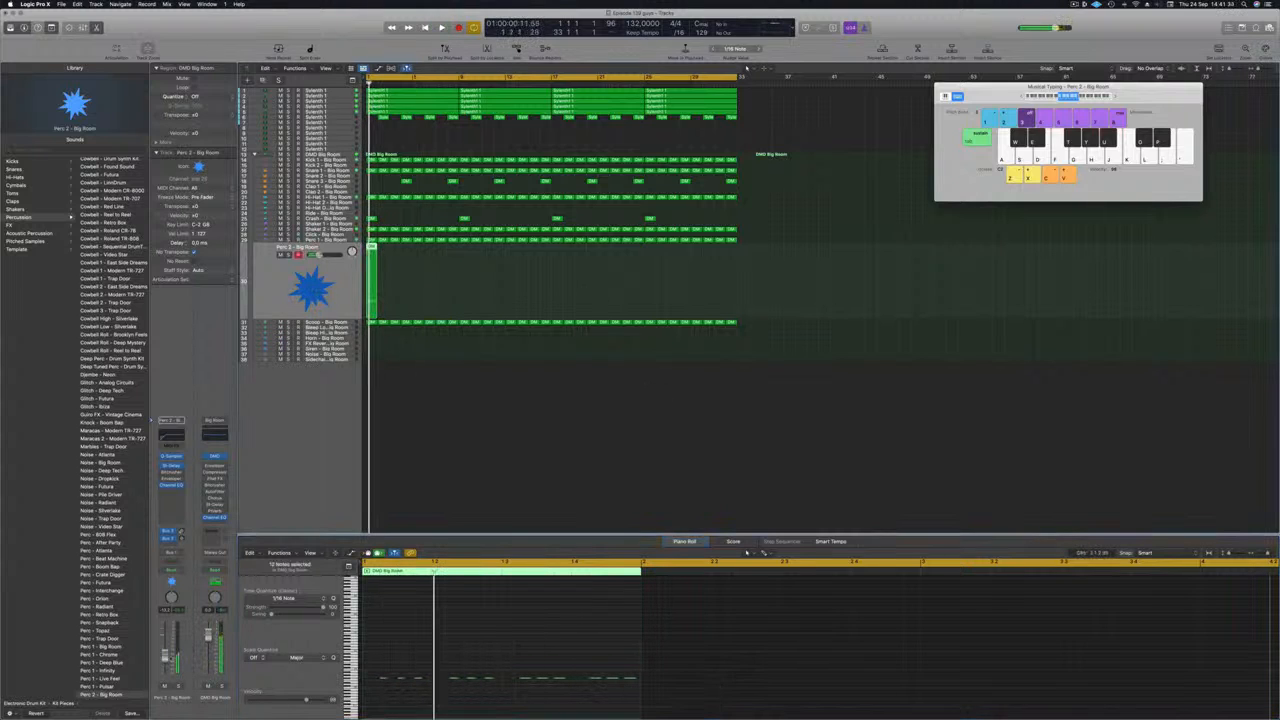
Step: Move all twelve Perc 2 notes to a higher pitch and play the song from the start
key("space")
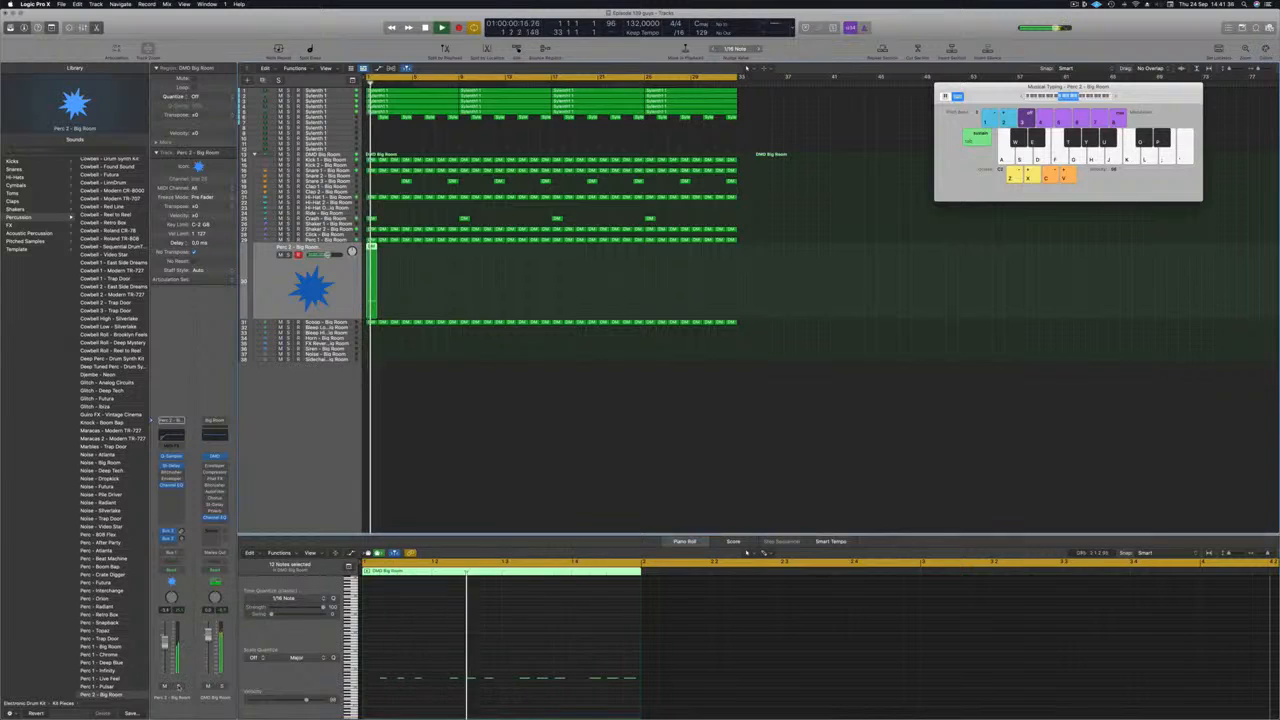
left_click(440, 639)
key("space")
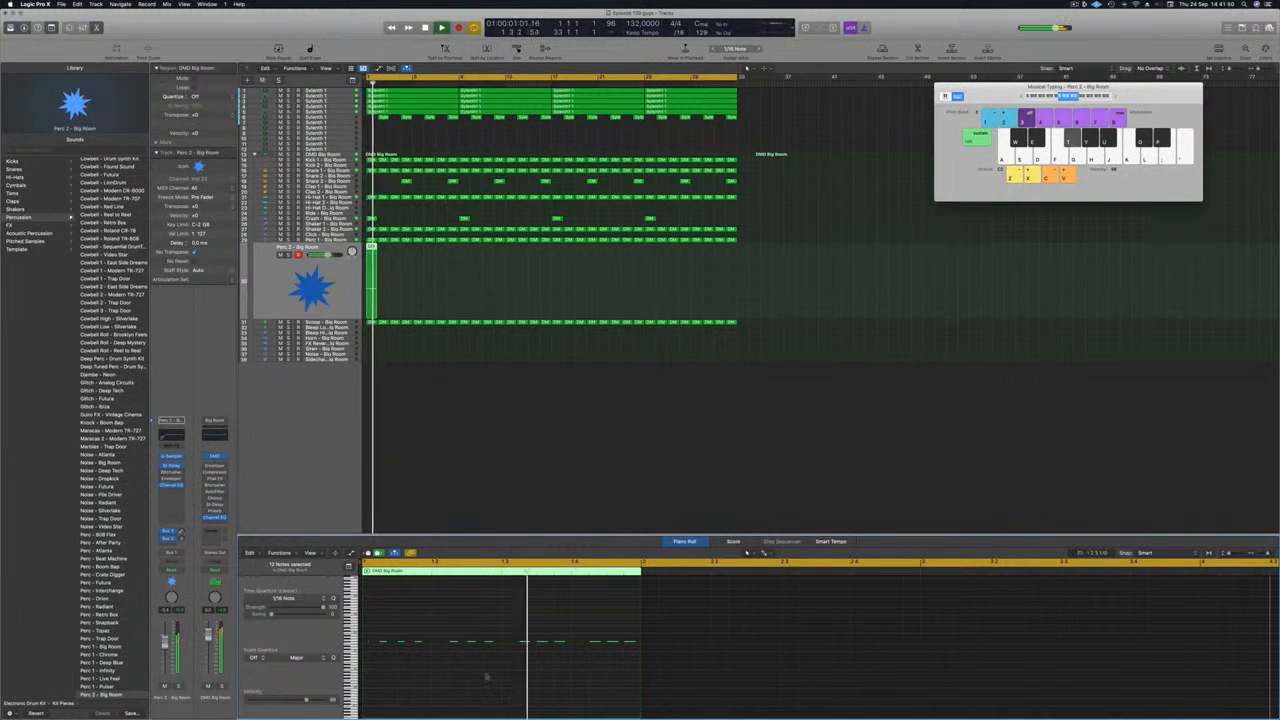
left_click(367, 83)
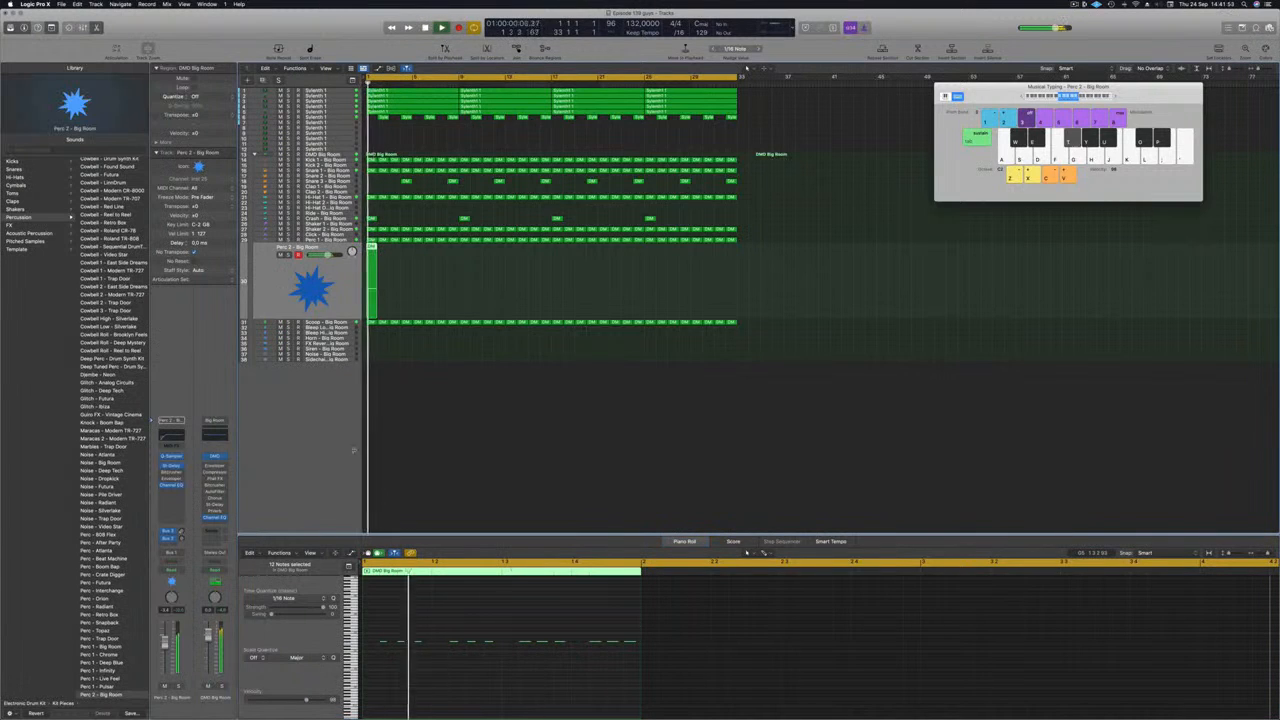
Step: Load the Perc - After Party sound on the Perc 2 track and move its twelve notes to a lower pitch
scroll(110, 490, "down", 3)
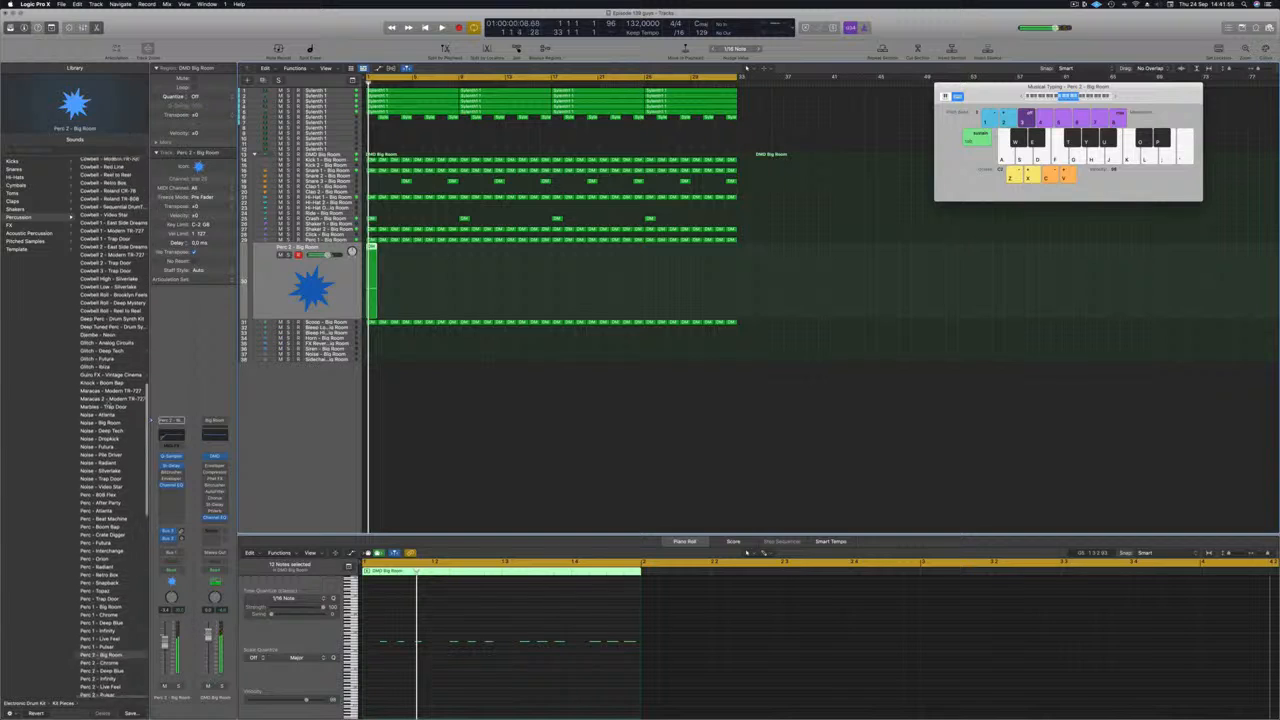
left_click(110, 490)
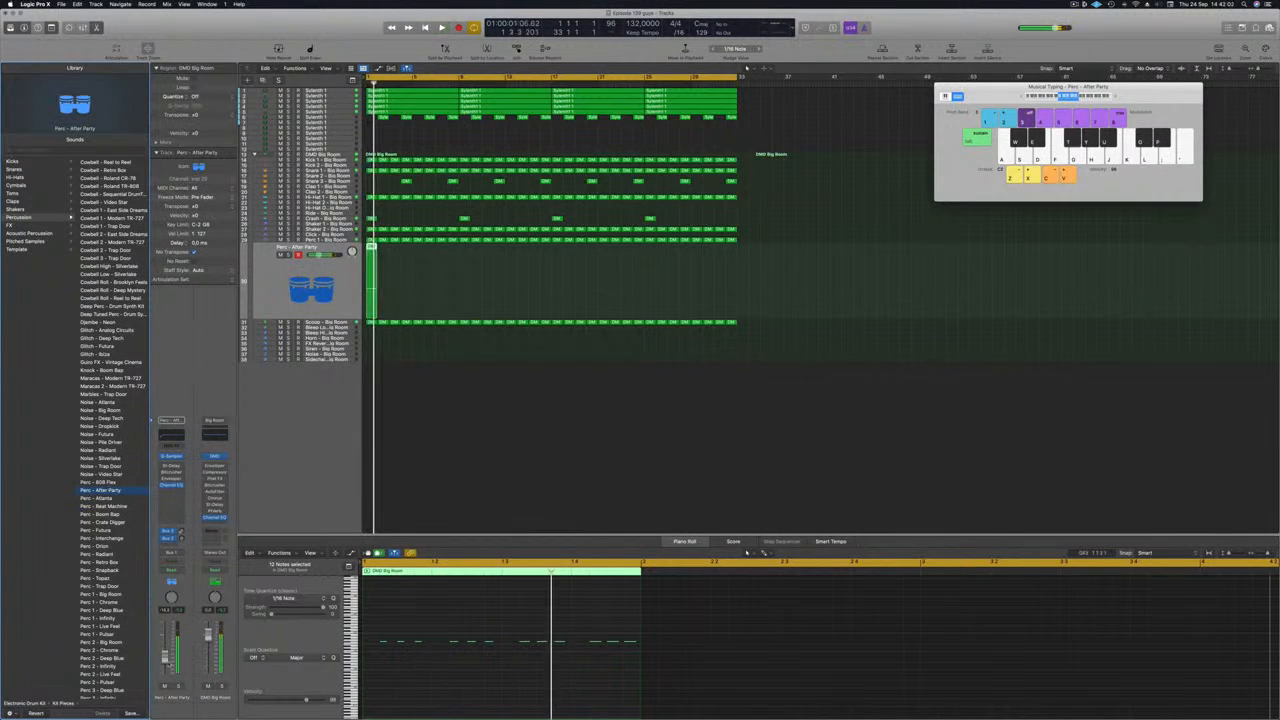
left_click(479, 626)
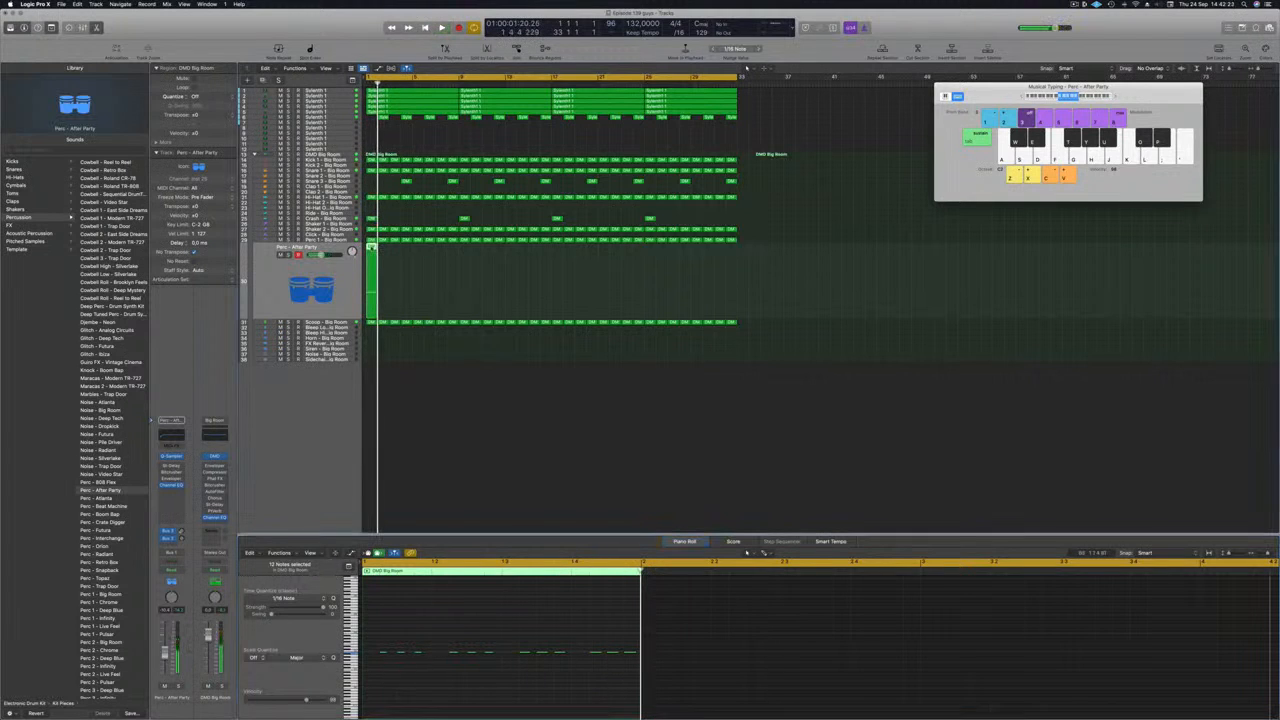
Step: Repeat the Perc - After Party region through bar 32 and play the song
left_click_drag(371, 258, 383, 256)
left_click_drag(378, 250, 425, 262)
left_click_drag(512, 273, 466, 262)
key("space")
left_click_drag(371, 248, 556, 262)
key("space")
left_click(273, 285)
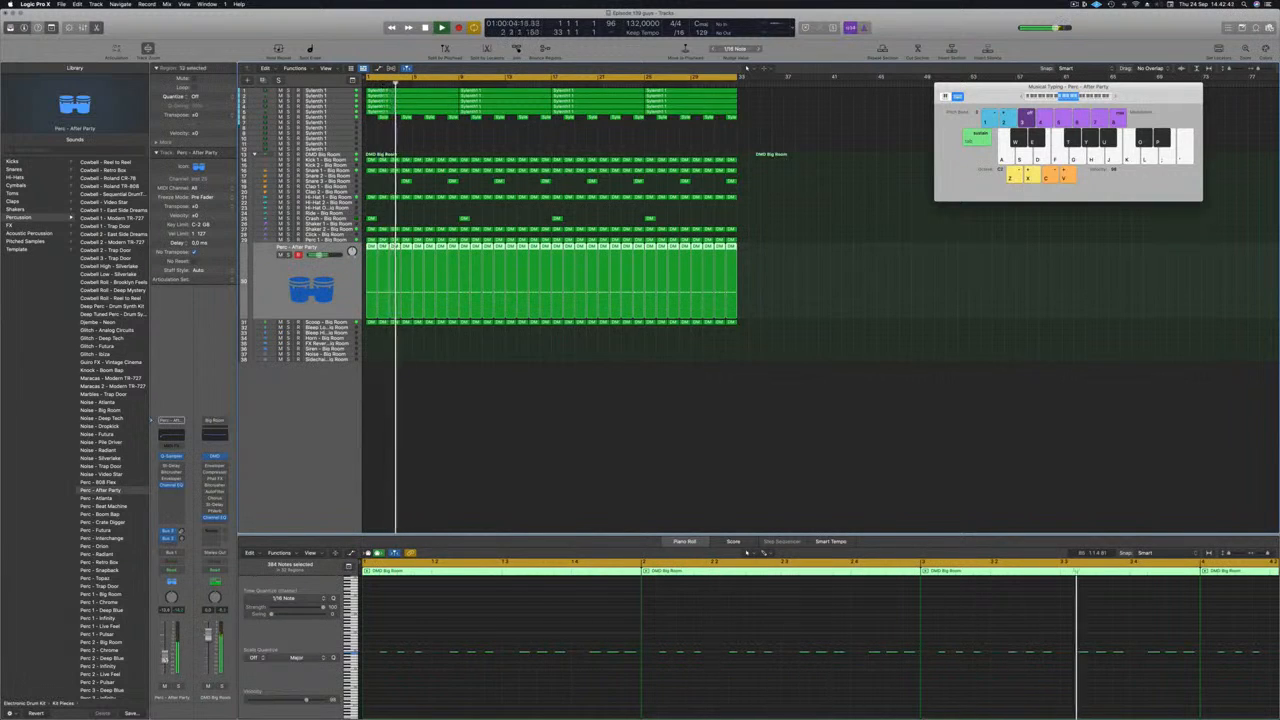
Step: Solo the Perc - After Party track to check it, unsolo it and replay from the start
key("ctrl+s")
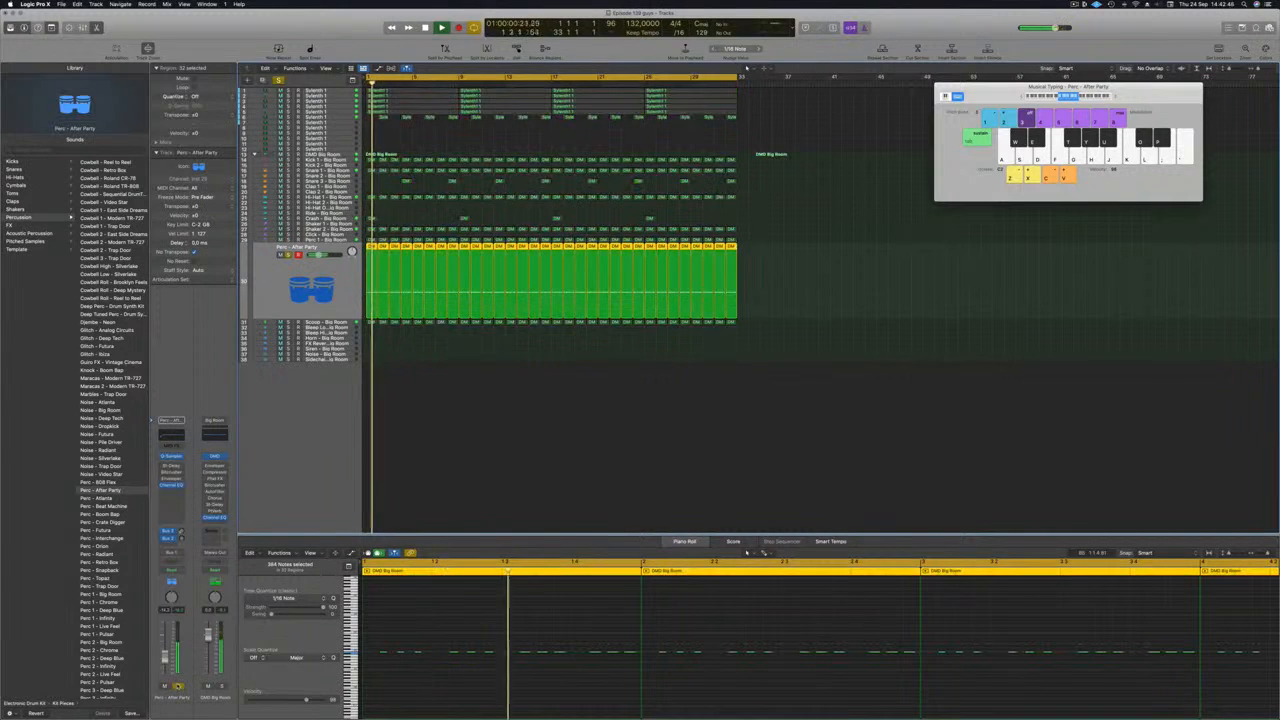
left_click(178, 686)
key("Return")
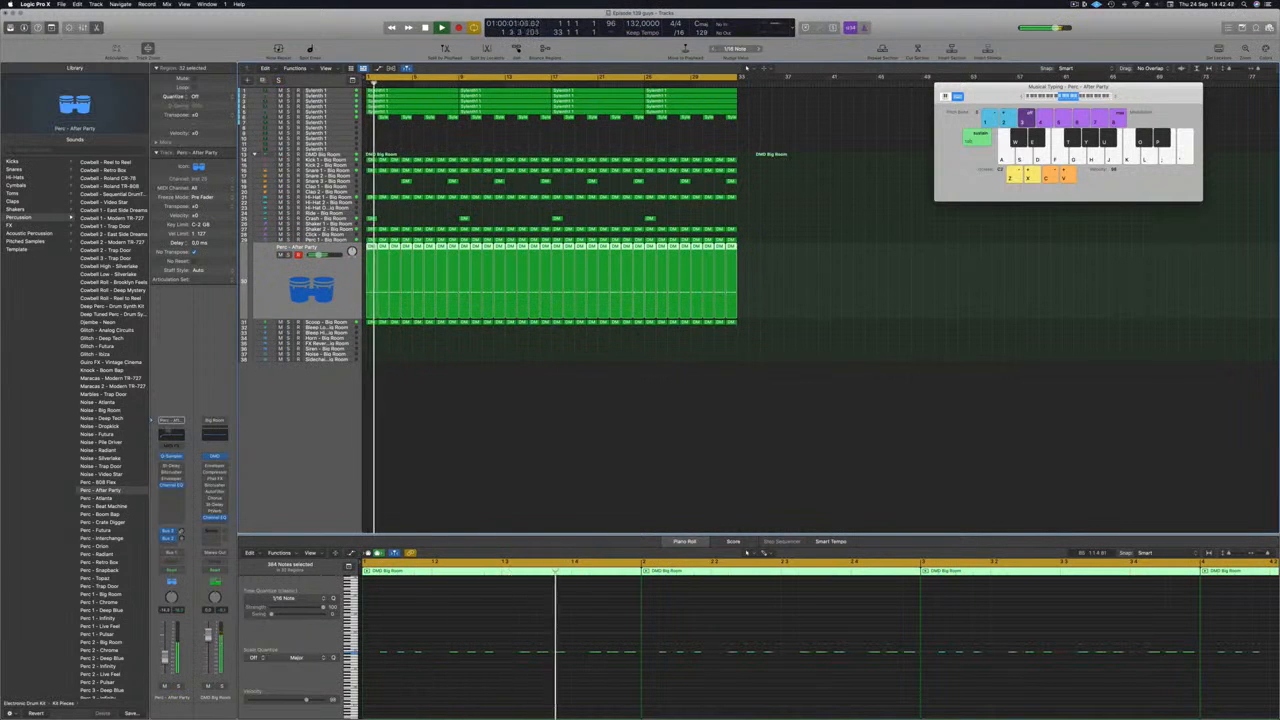
Step: Enable the low-cut band in the Perc - After Party Channel EQ and set it to 212 Hz at 18 dB/Oct
left_click(171, 485)
key("Return")
left_click(441, 151)
left_click(442, 152)
left_click(439, 392)
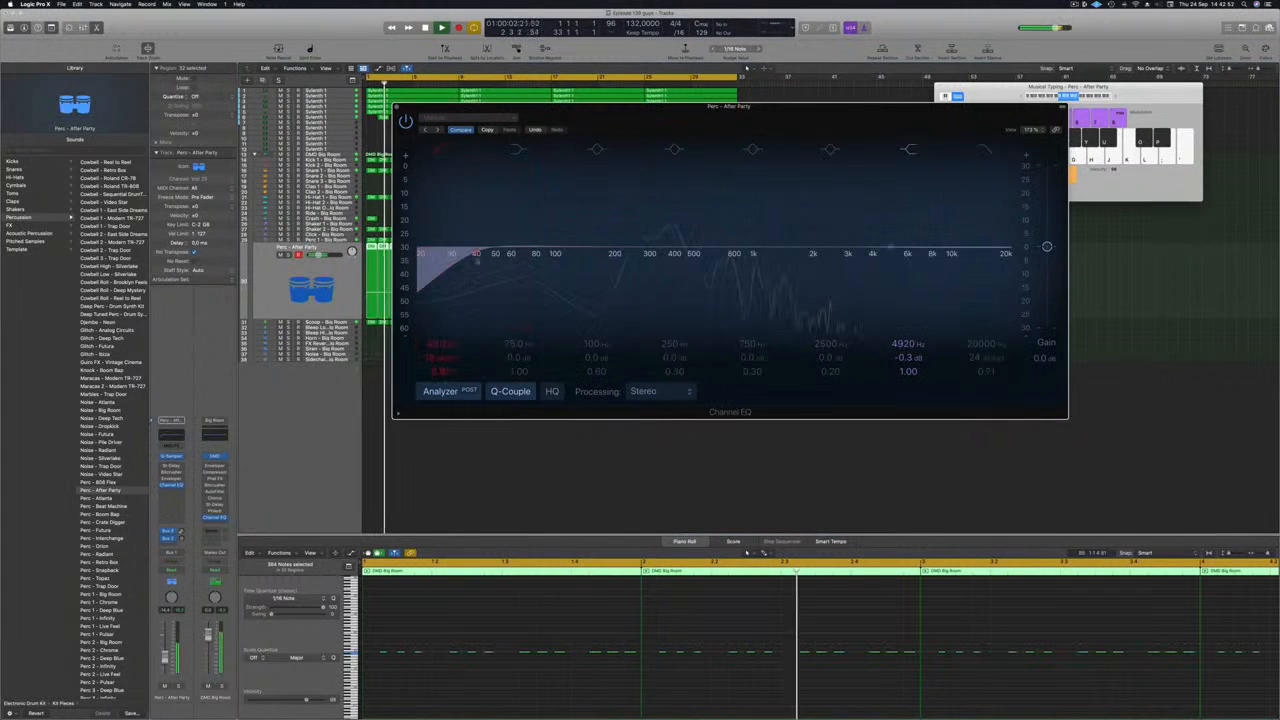
left_click_drag(437, 243, 620, 247)
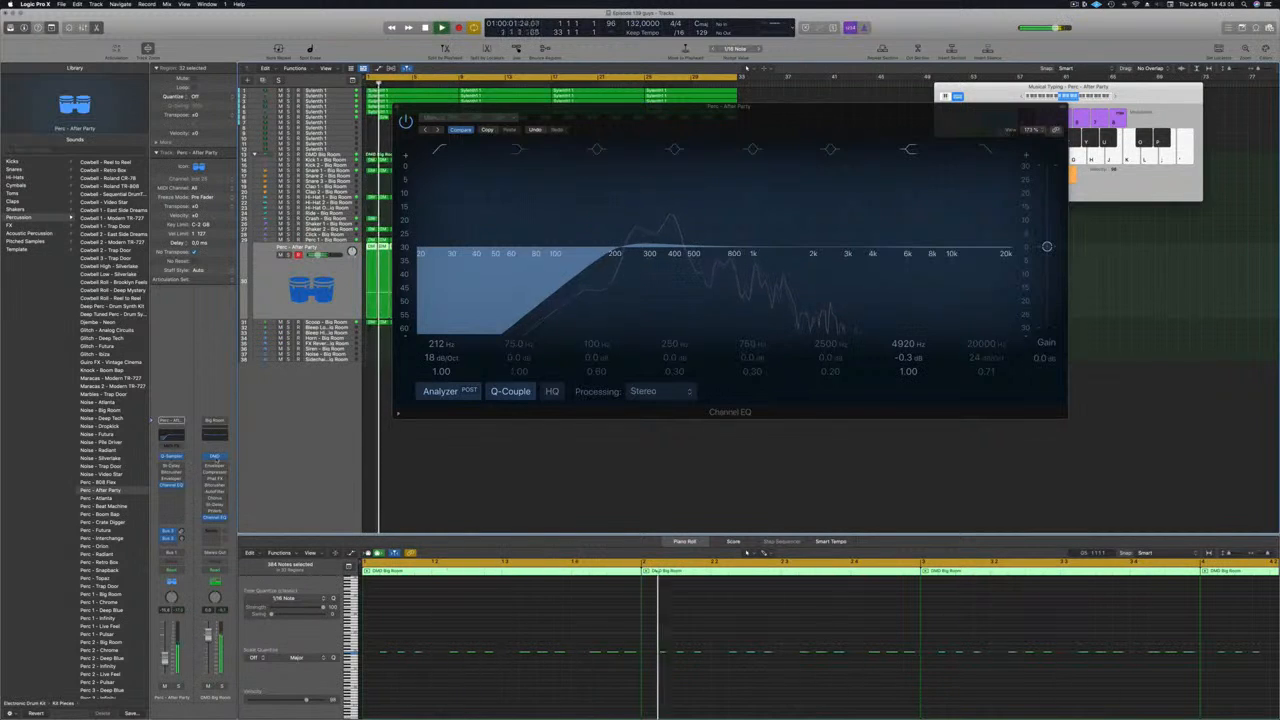
Step: Load the 1/4 Note Triplet preset in the Perc - After Party Stereo Delay and compare it soloed and in the mix
left_click(172, 466)
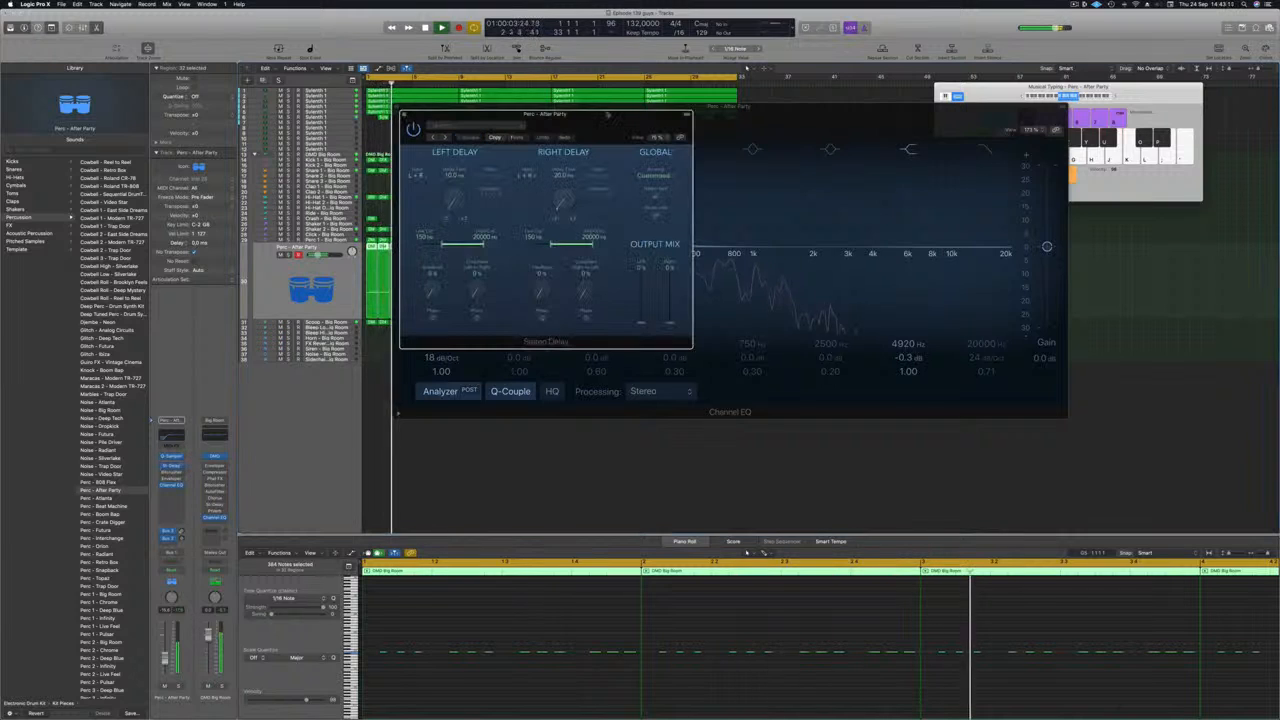
left_click(480, 127)
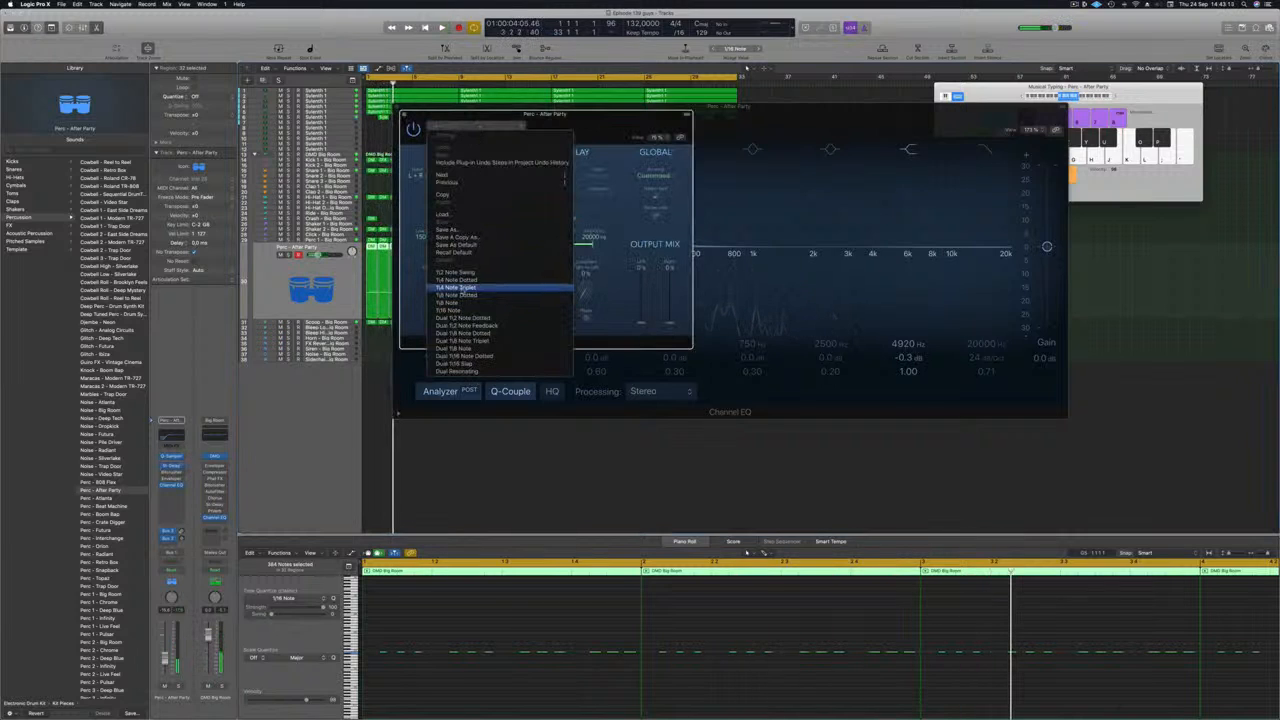
left_click(460, 289)
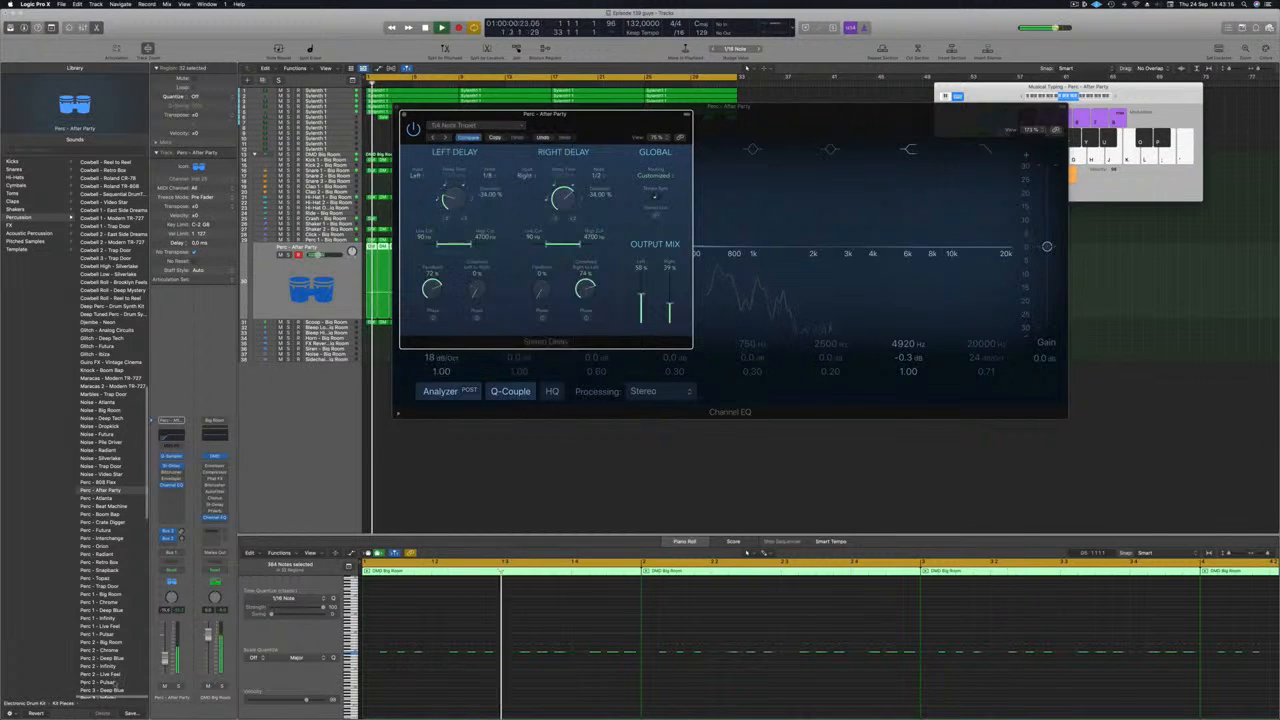
left_click(178, 686)
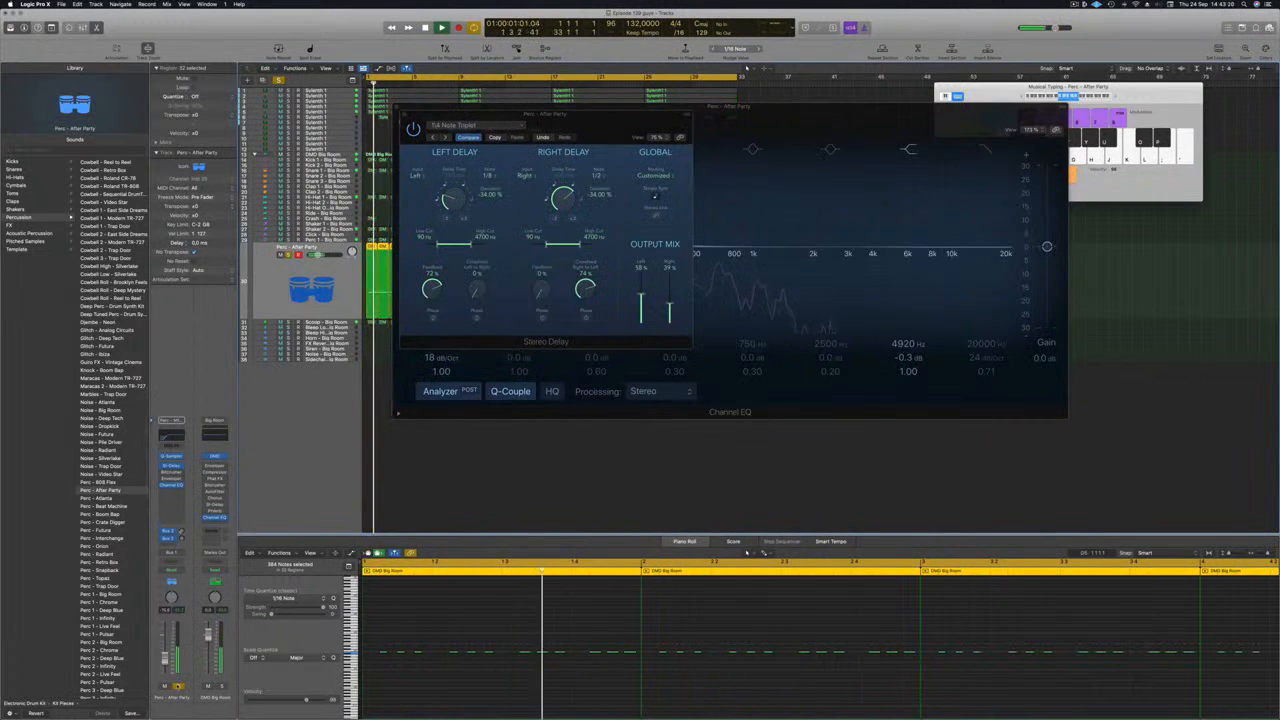
key("s")
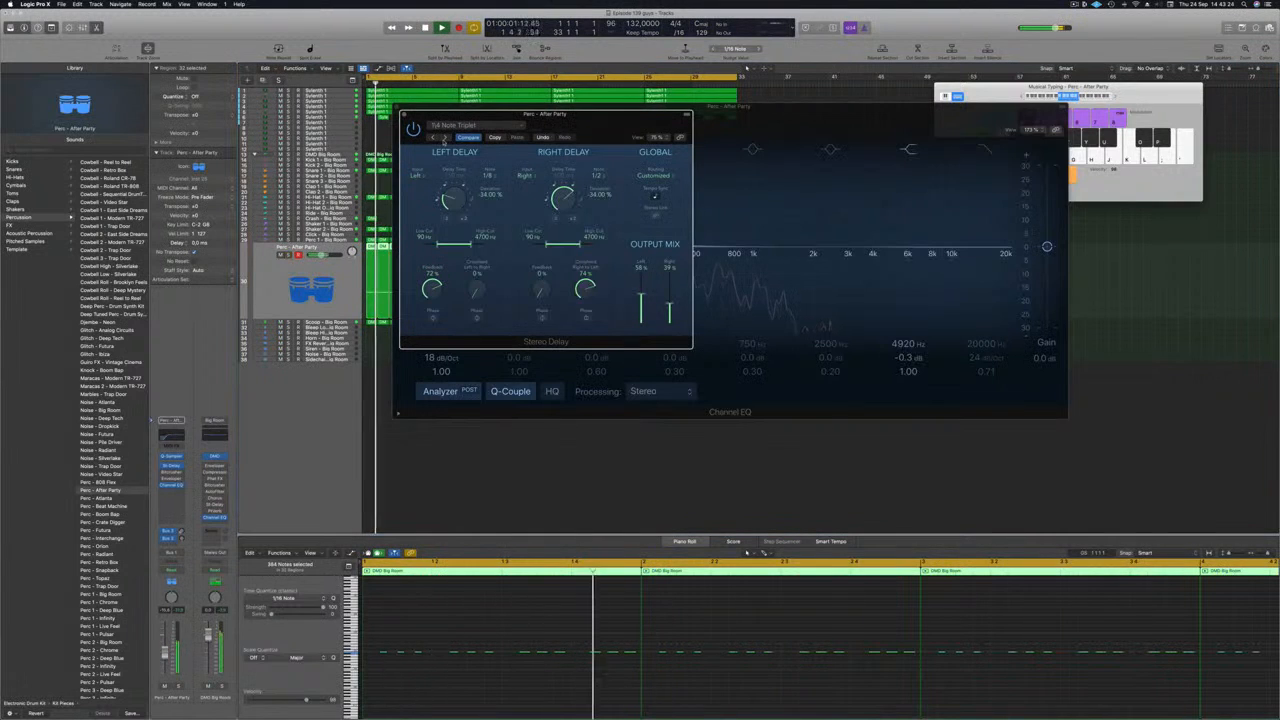
Step: Switch the Stereo Delay to the Dual 1/2 Note Dotted preset, audition it, and close the delay and EQ windows
left_click(444, 138)
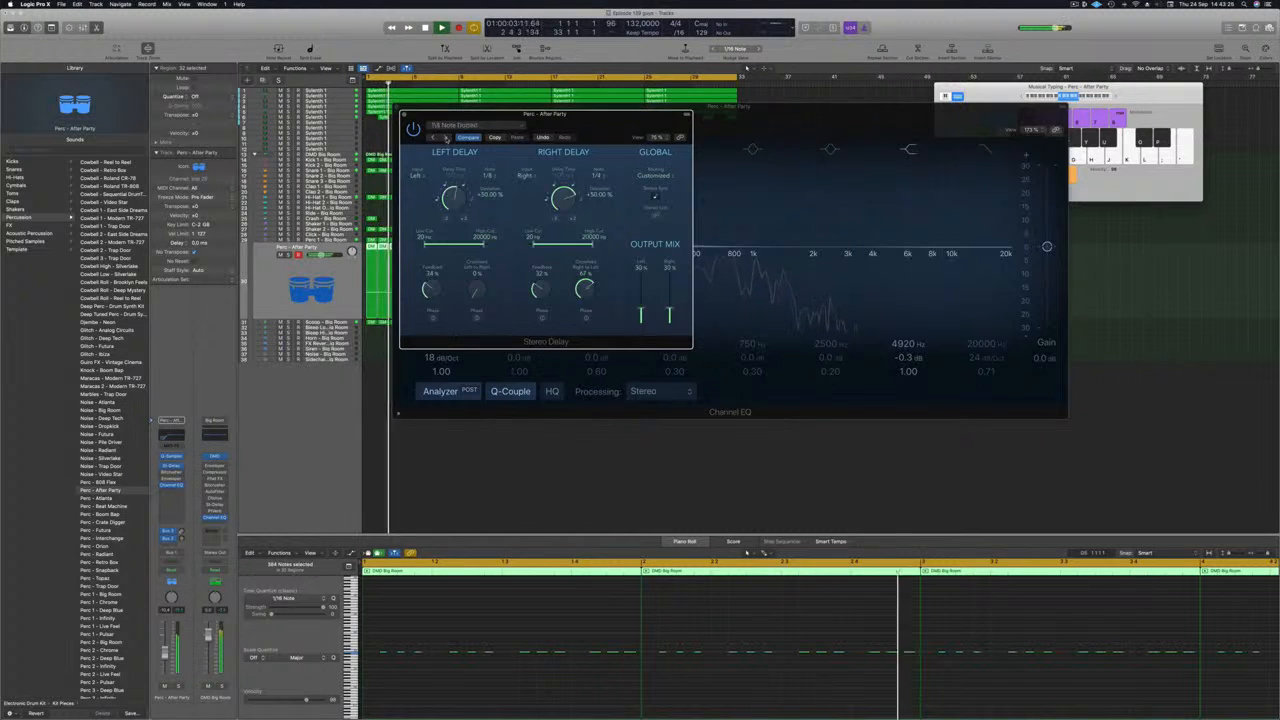
left_click_drag(591, 126, 566, 220)
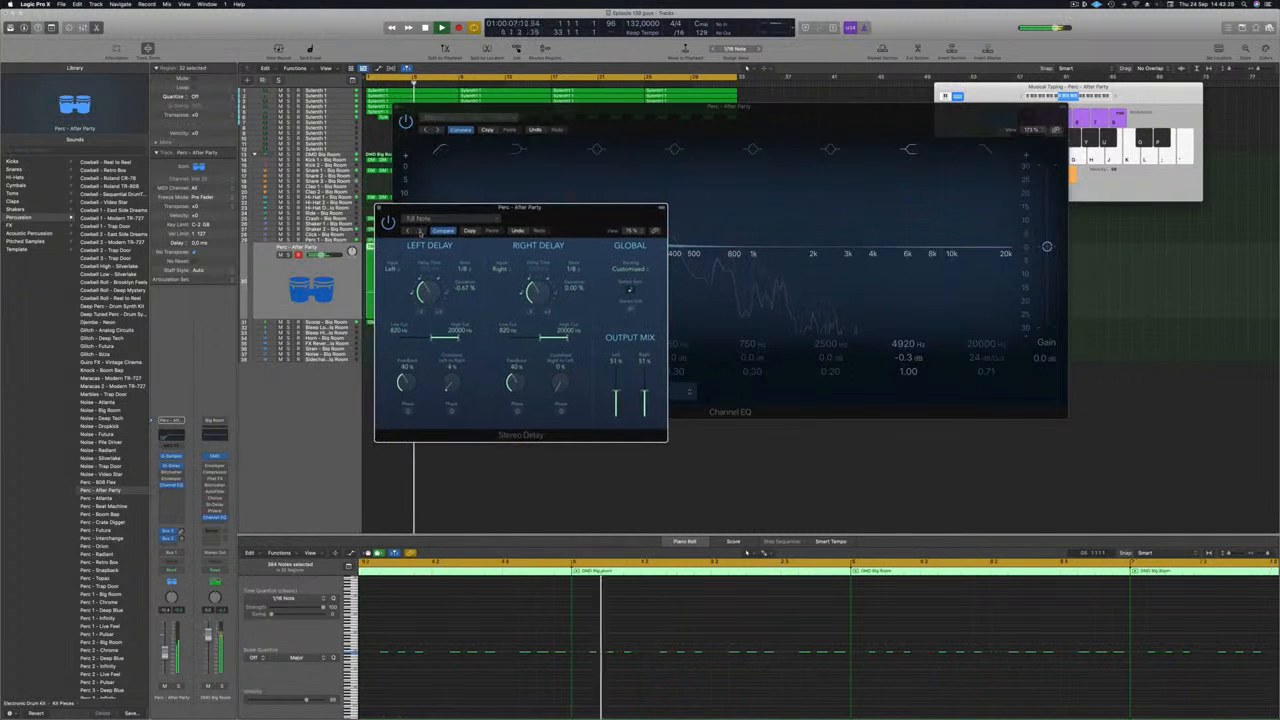
left_click_drag(578, 214, 559, 214)
left_click(402, 231)
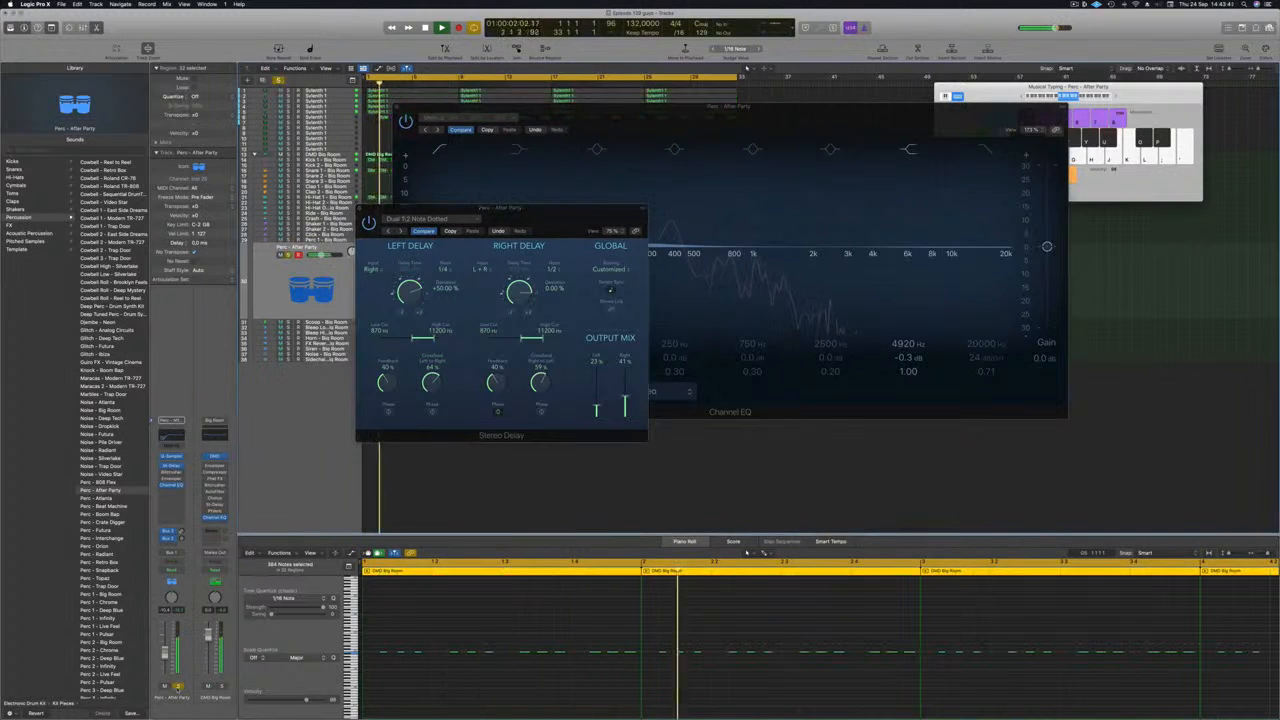
left_click(178, 687)
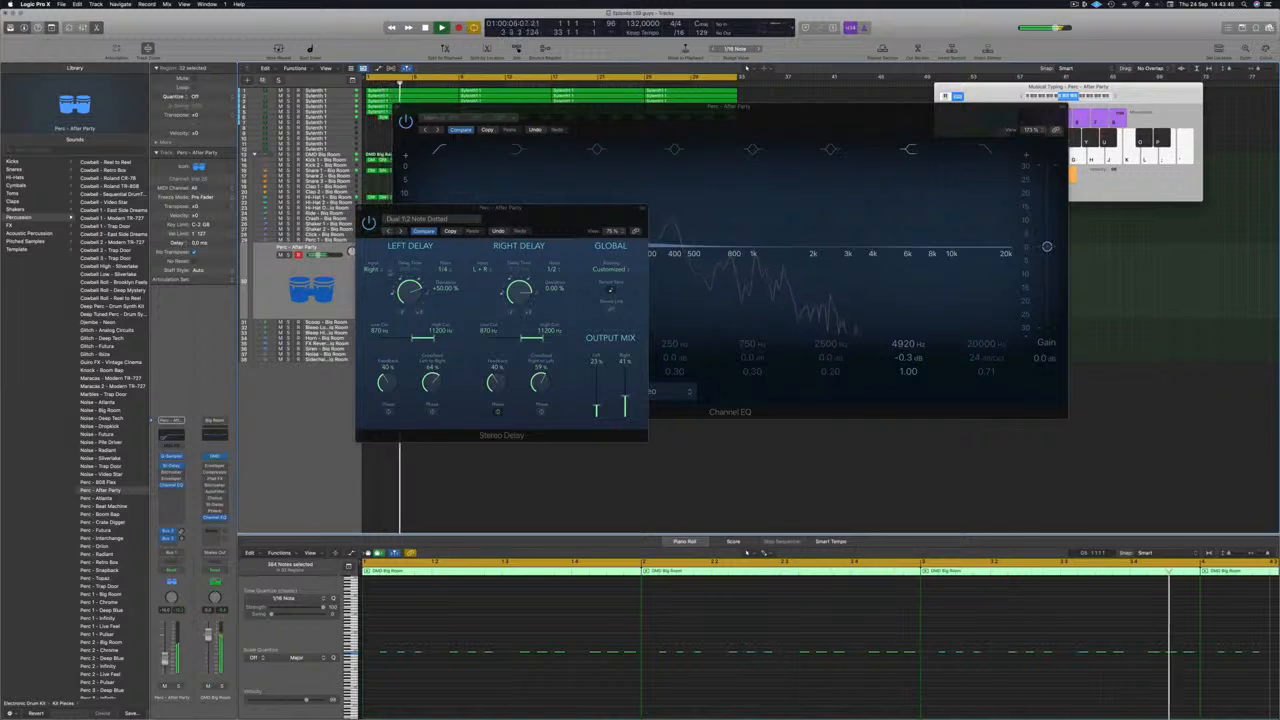
left_click(361, 208)
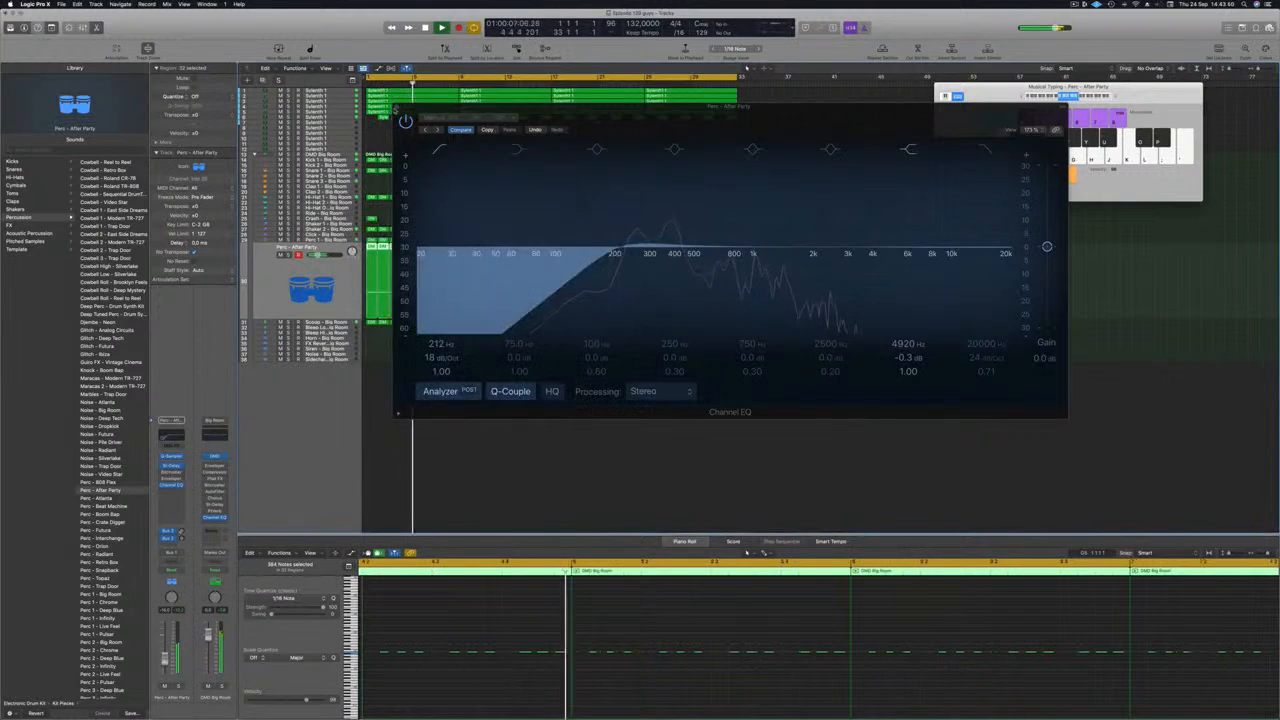
left_click(396, 107)
key("Return")
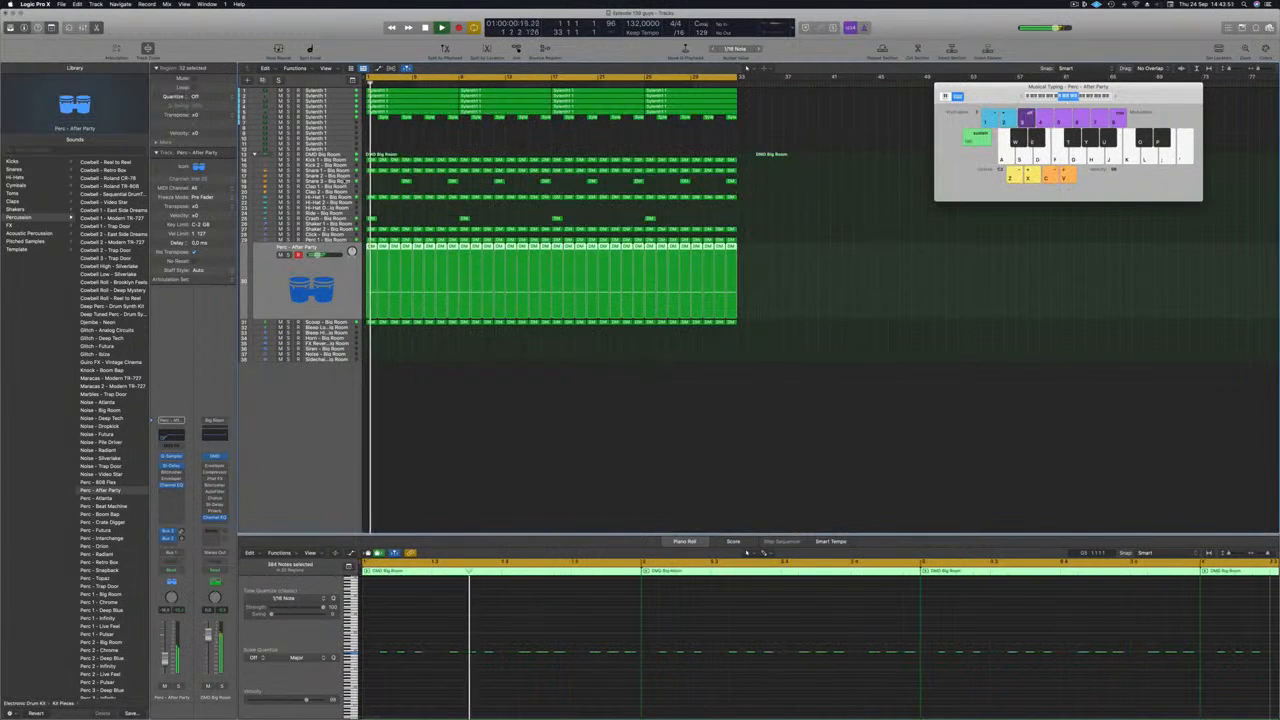
Step: Add a Bus 5 send to the Snare 3 track and replay the song from the start
left_click(342, 181)
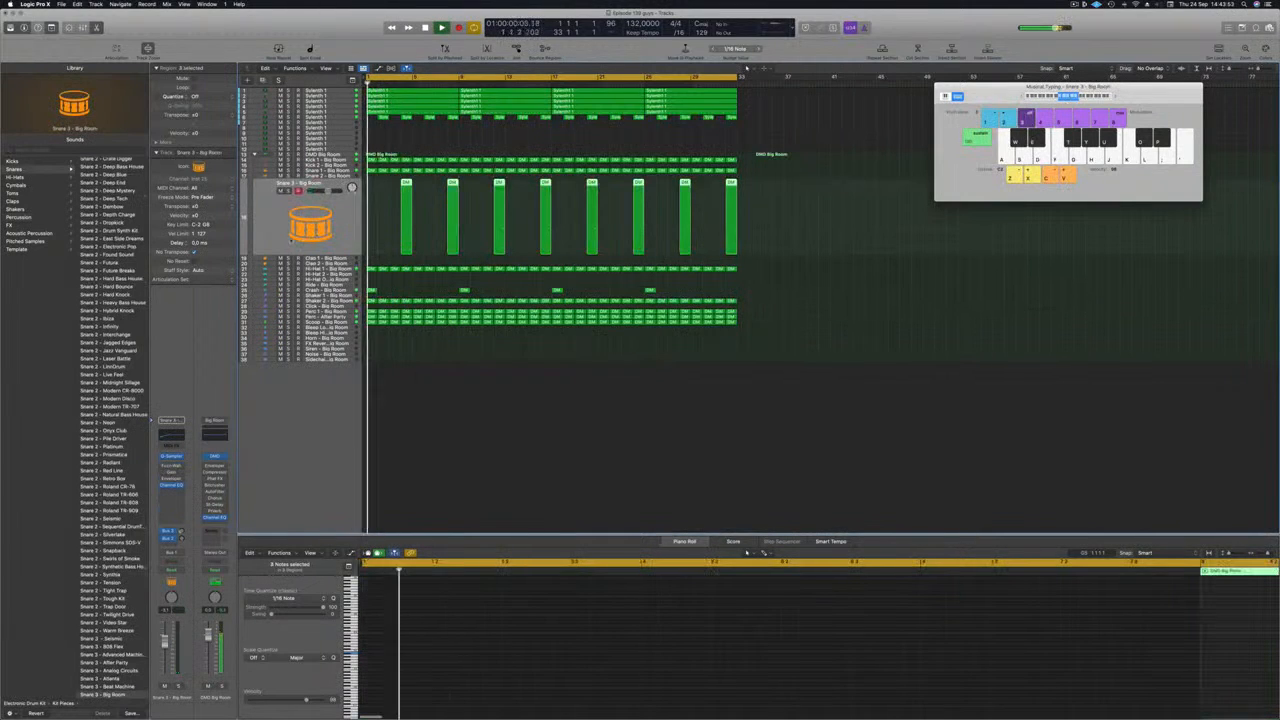
left_click(170, 536)
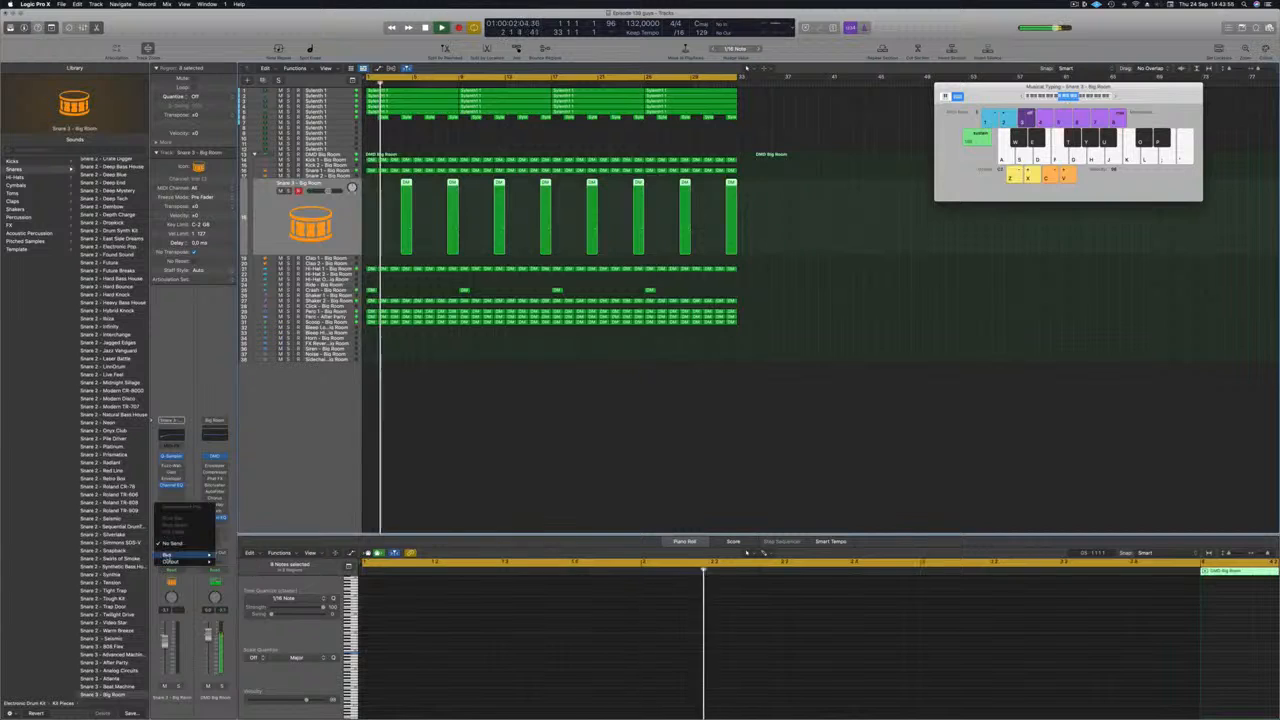
mouse_move(185, 553)
left_click(240, 475)
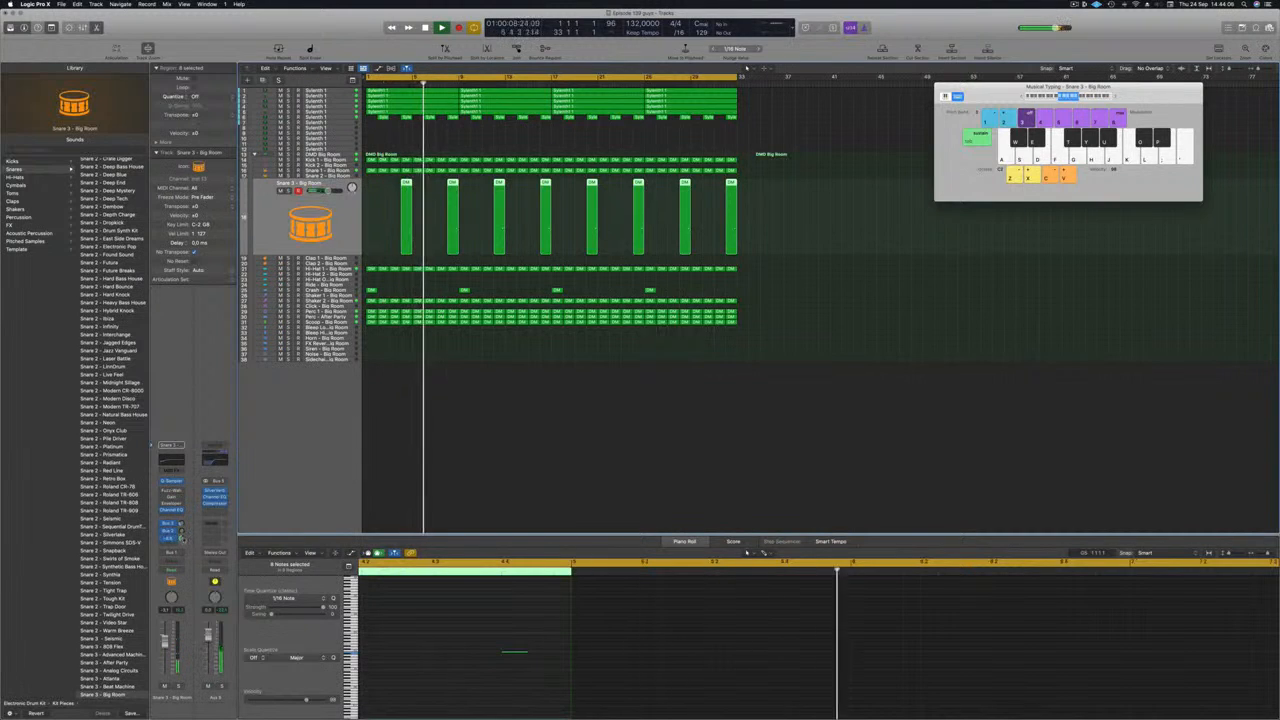
key("Return")
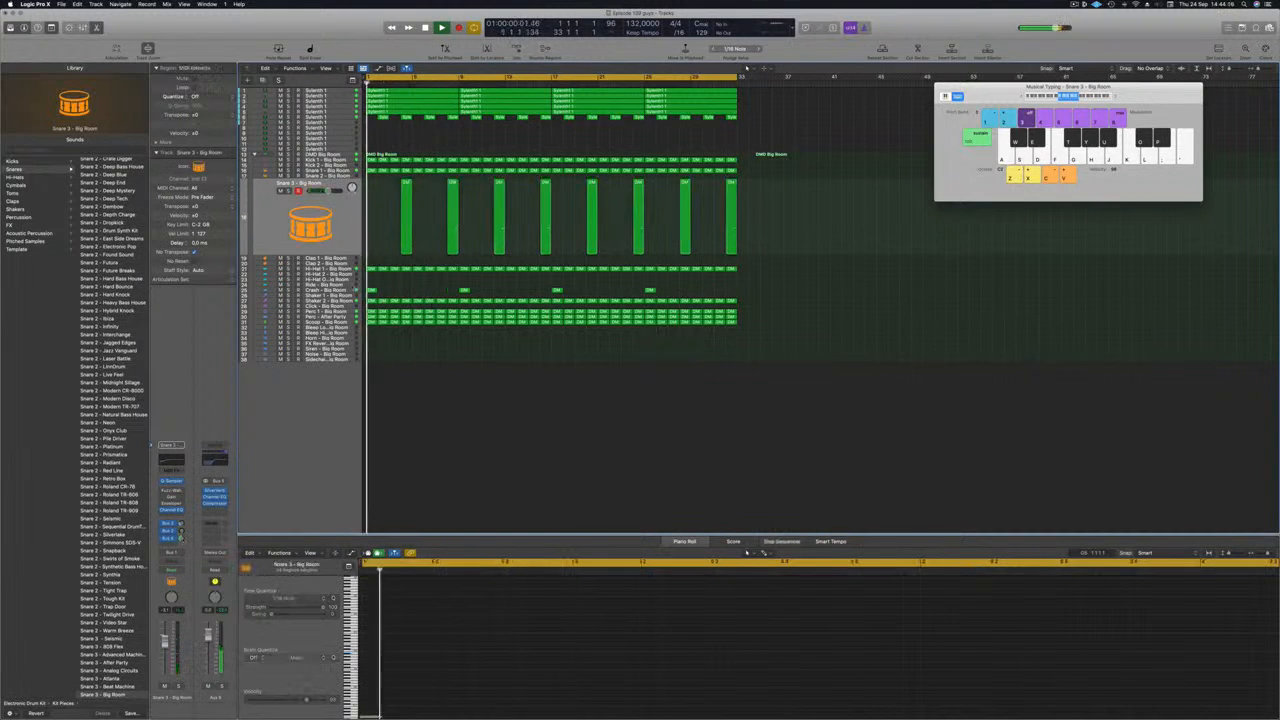
Step: Add a Bus 5 send to the Crash track while the song plays
left_click(338, 290)
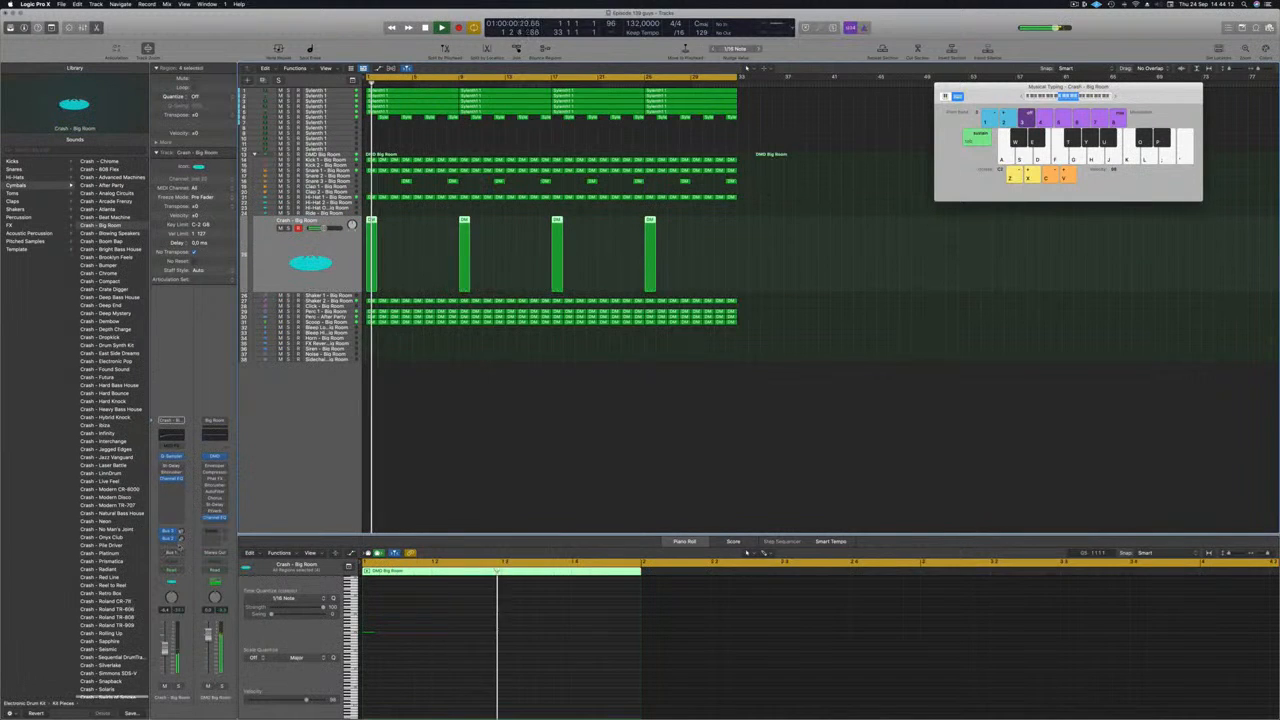
left_click(178, 546)
mouse_move(200, 555)
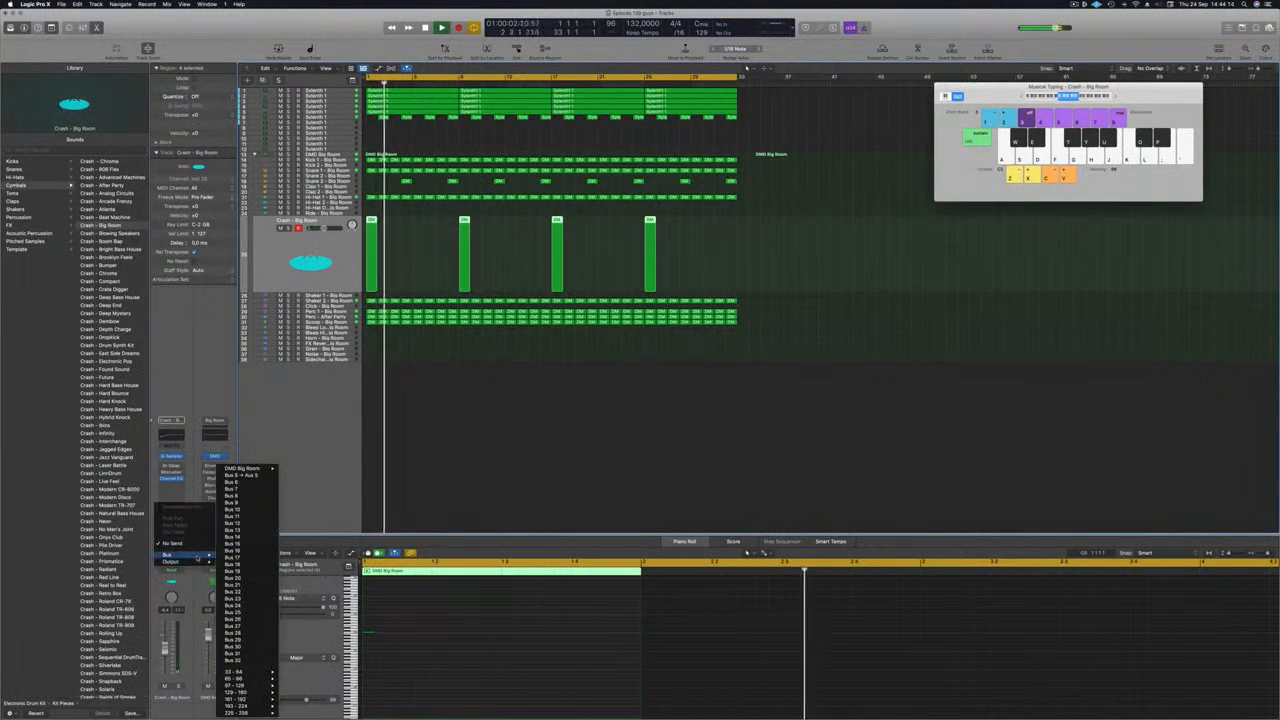
left_click(240, 476)
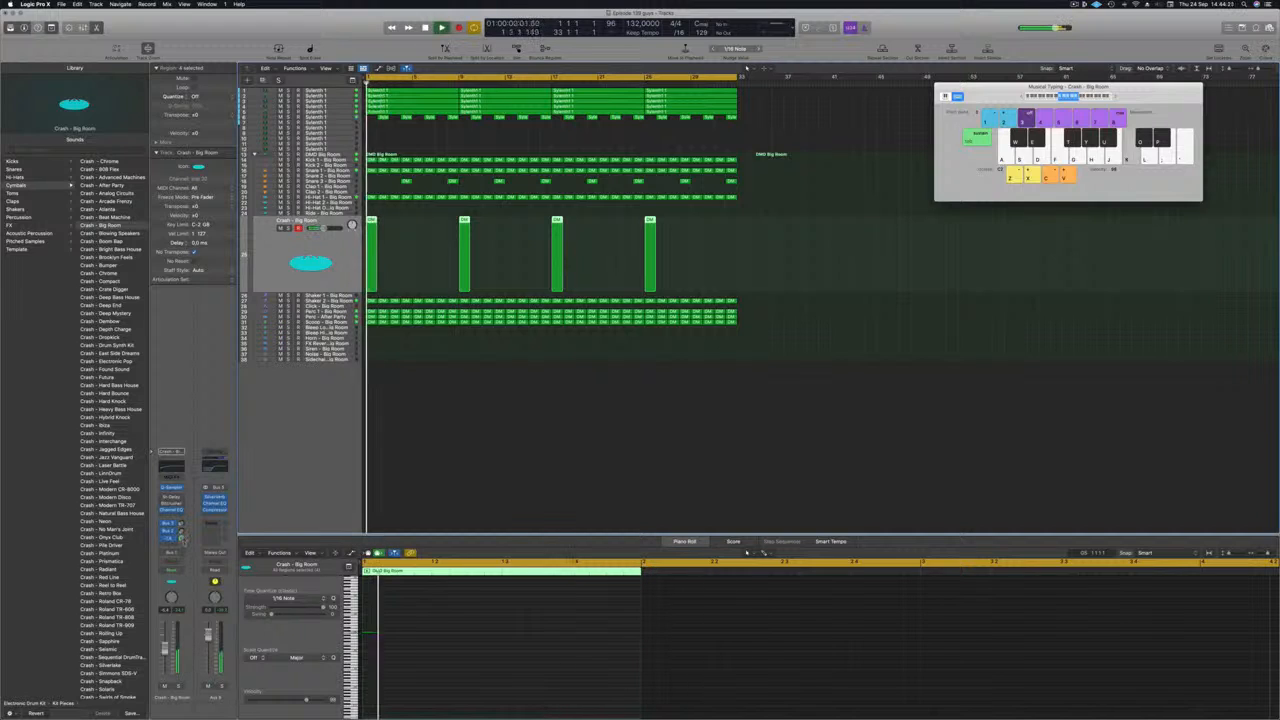
Step: Check the Snare 3 track in the arrangement while listening to the mix
left_click(506, 408)
scroll(494, 440, "down", 2)
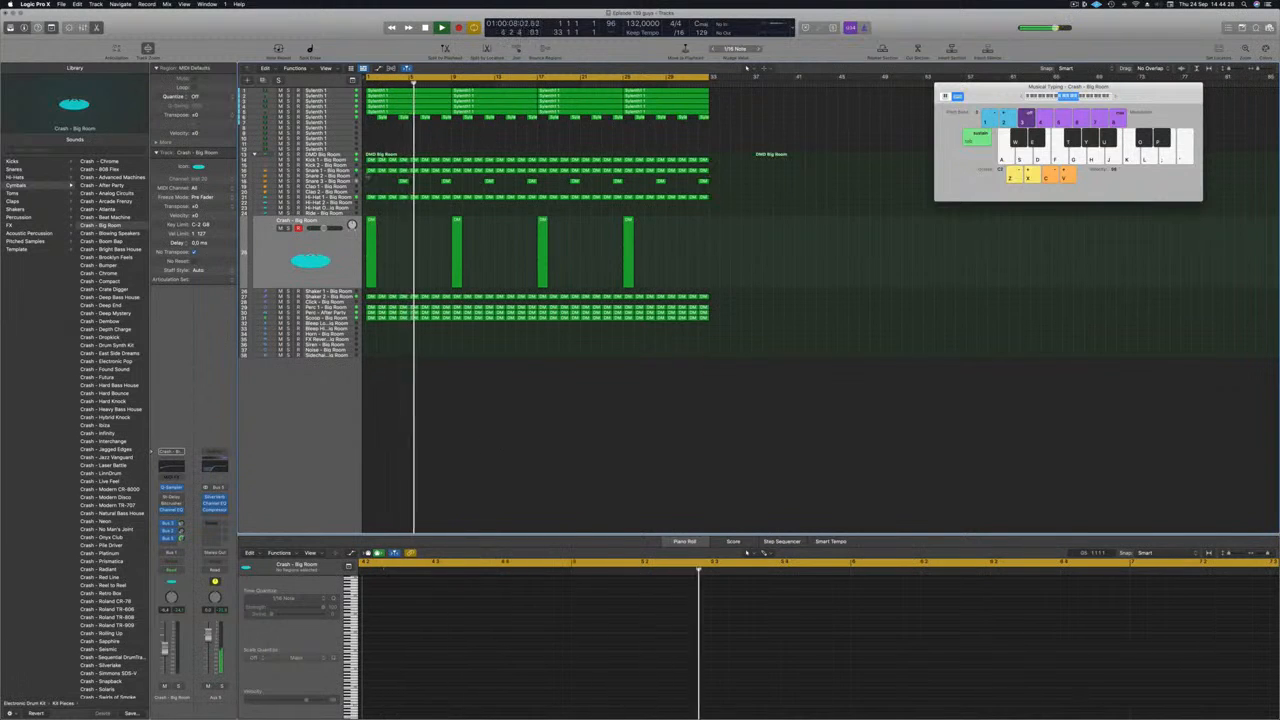
left_click(324, 181)
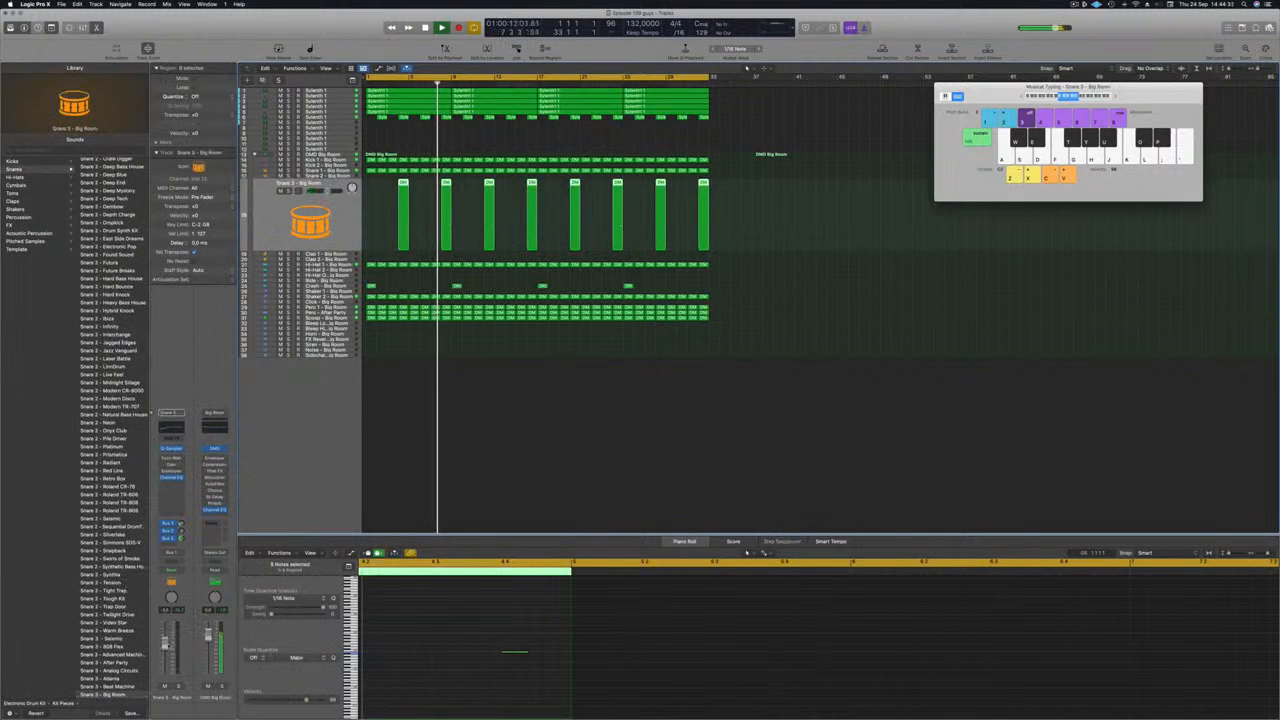
left_click(400, 423)
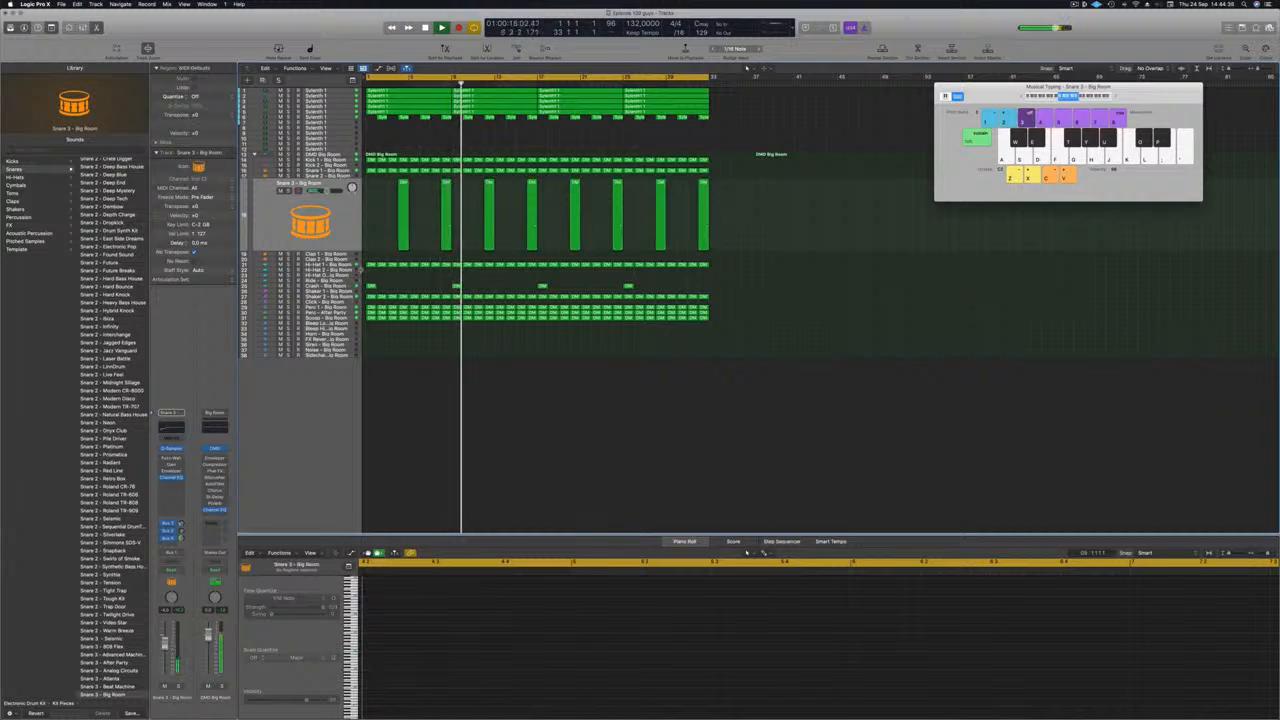
Step: Copy the first Hi-Hat 1 region to the Hi-Hat Open track at bar 1 and play from the start
left_click(342, 265)
scroll(426, 358, "up", 3)
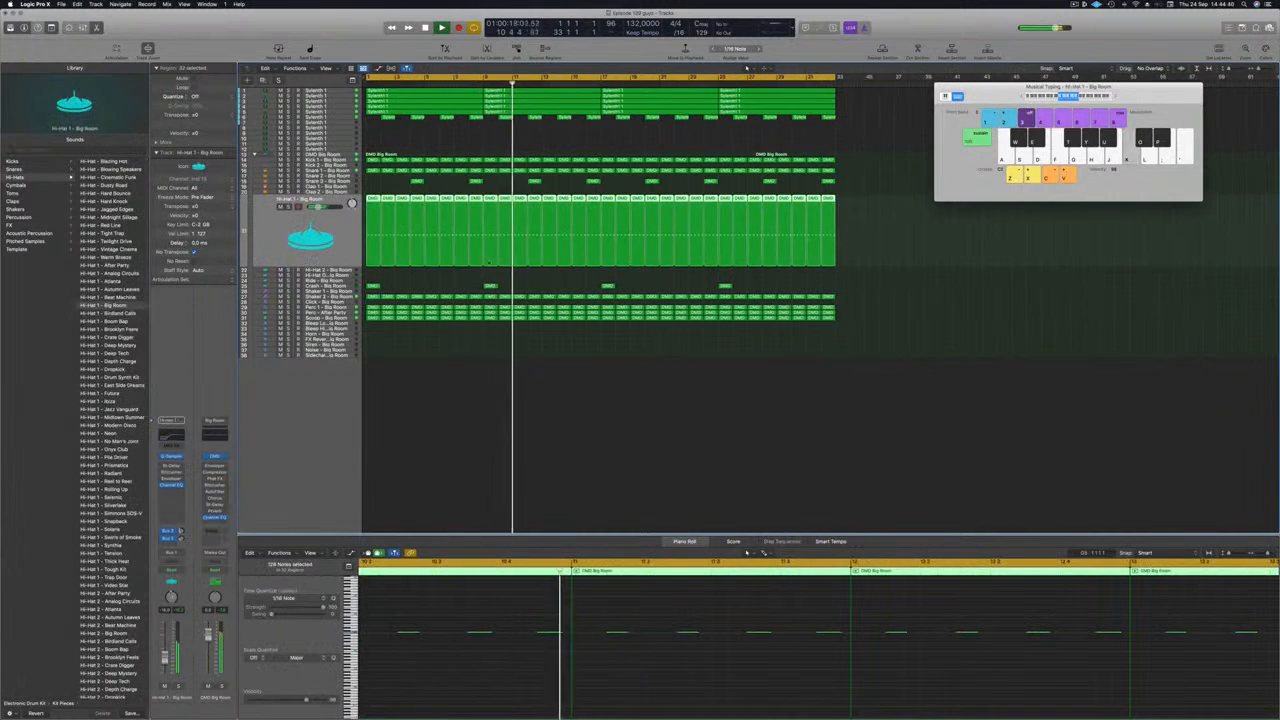
left_click(382, 187)
left_click(375, 222)
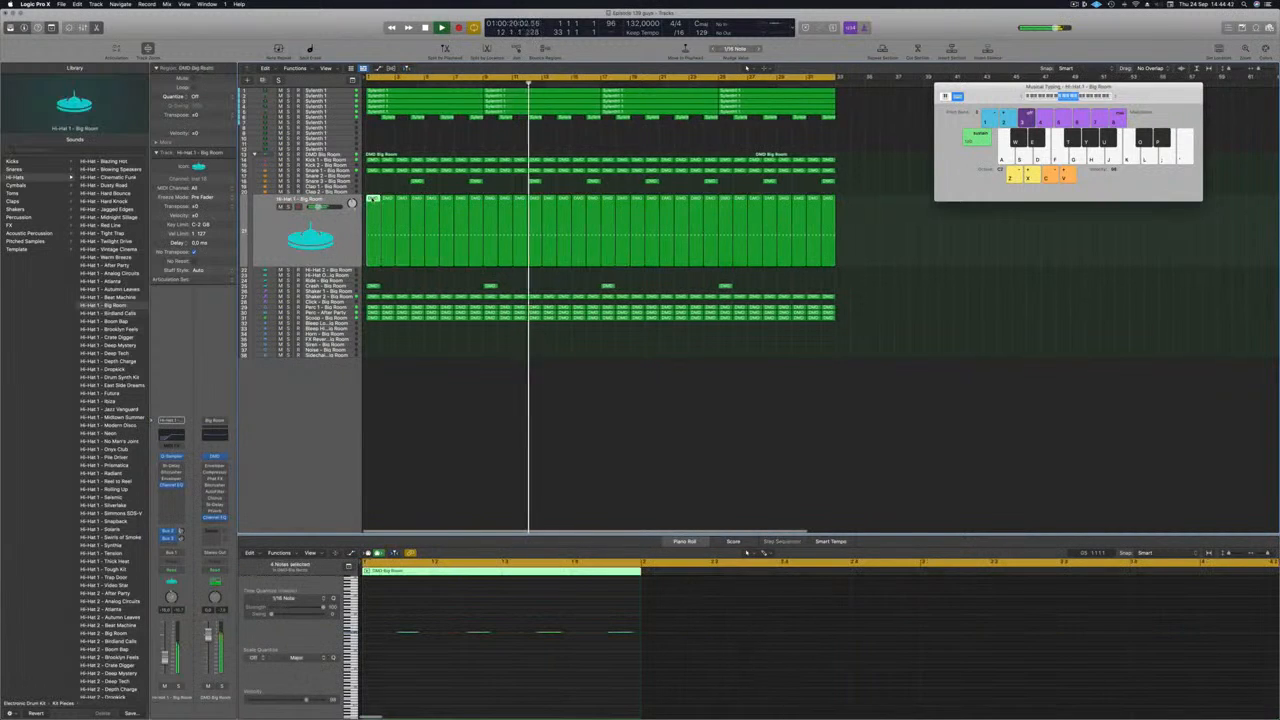
left_click_drag(378, 226, 374, 276)
key("space")
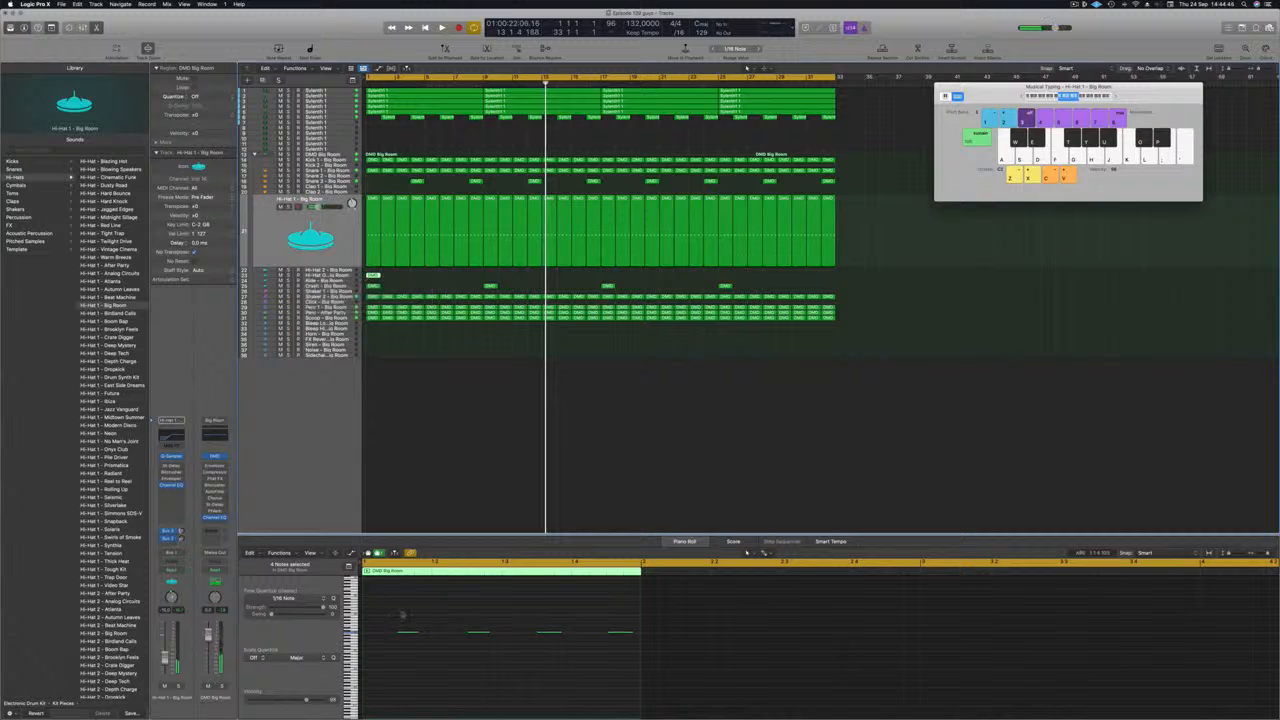
key("space")
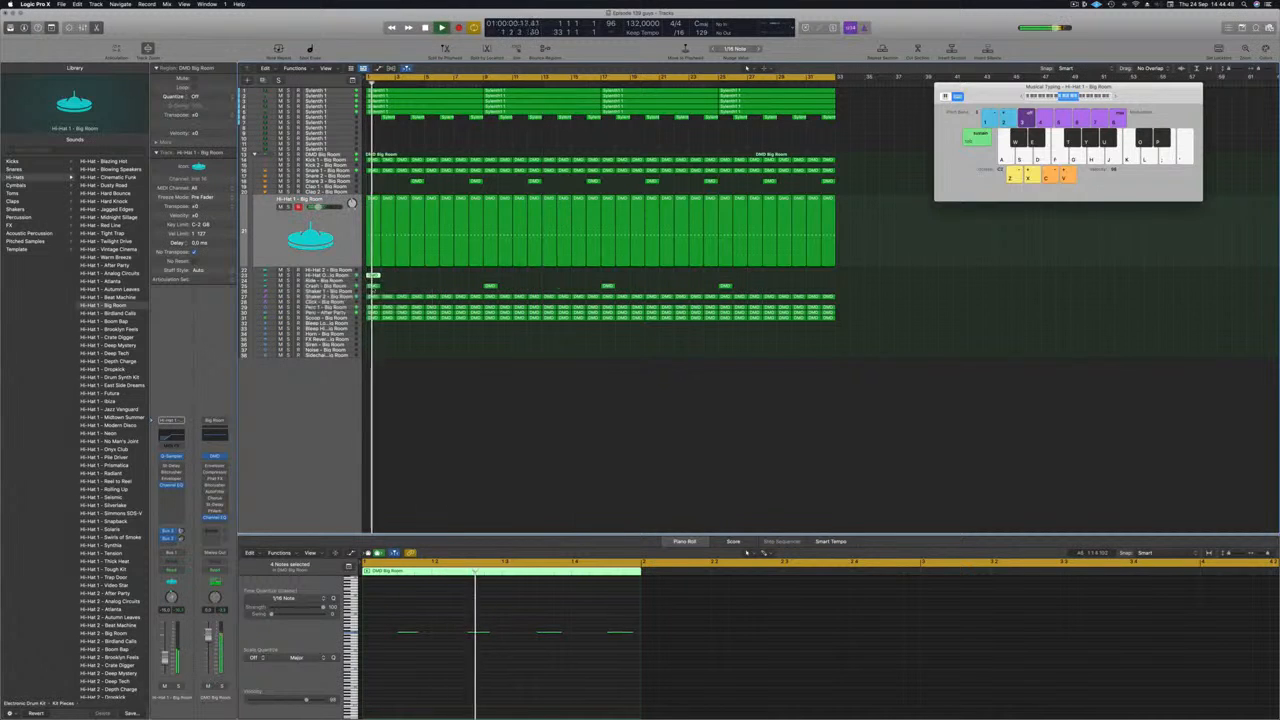
Step: Repeat the Hi-Hat Open region through bar 32 and audition the song from the start
left_click(373, 276)
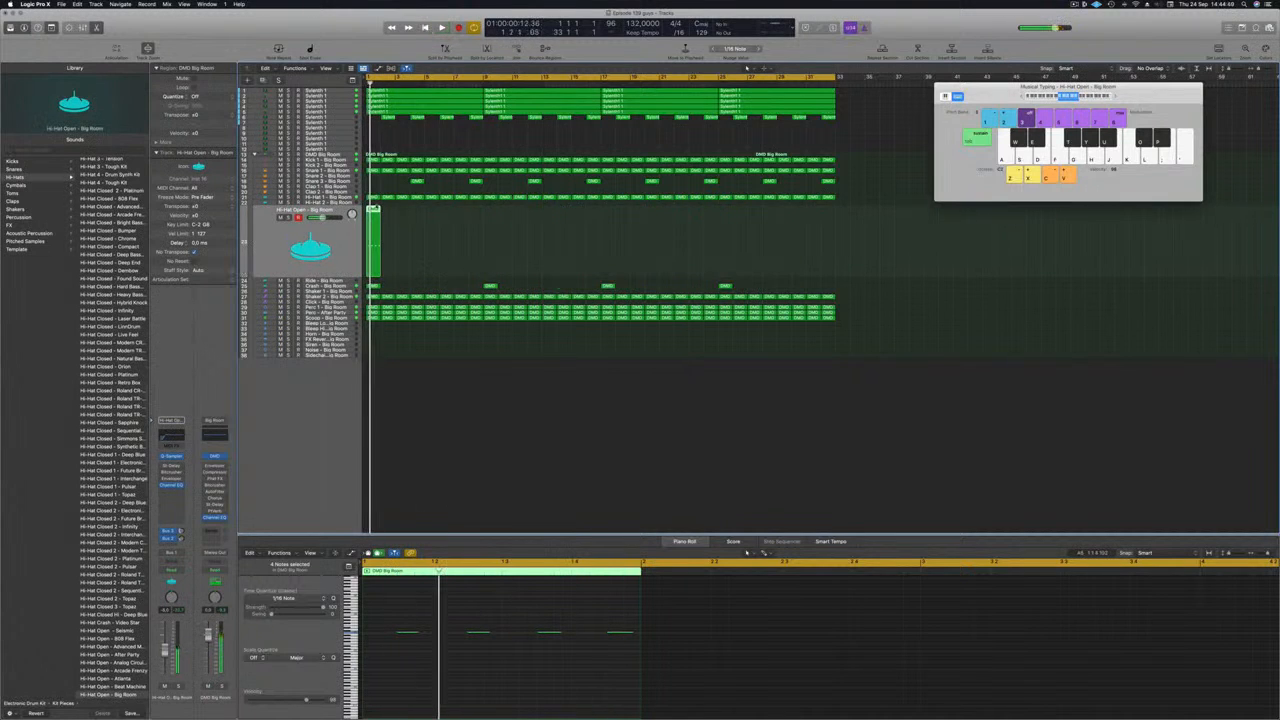
left_click_drag(376, 212, 722, 218)
left_click(374, 212, "shift")
key("space")
left_click(310, 236)
key("space")
key("space")
key("space")
key("space")
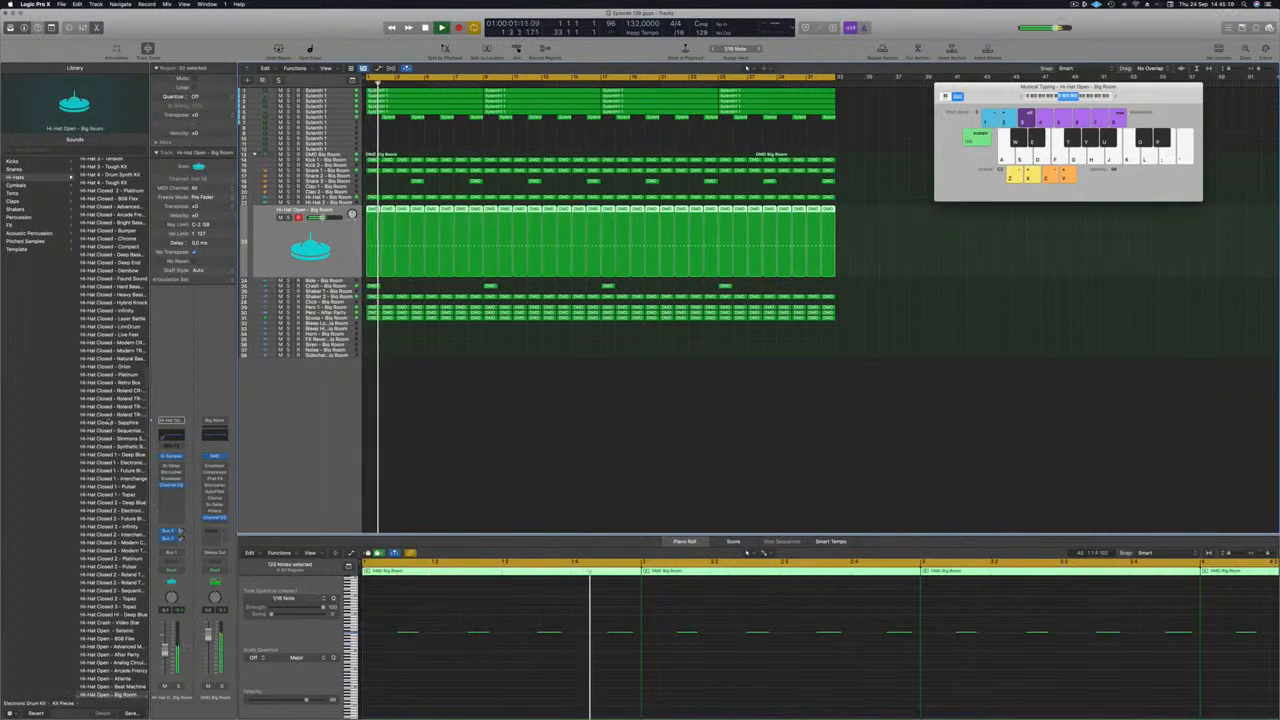
Step: Browse the Hi-Hats sounds during playback and load the Hi-Hat Open - Deep Tech patch on the Hi-Hat Open track
key("space")
key("space")
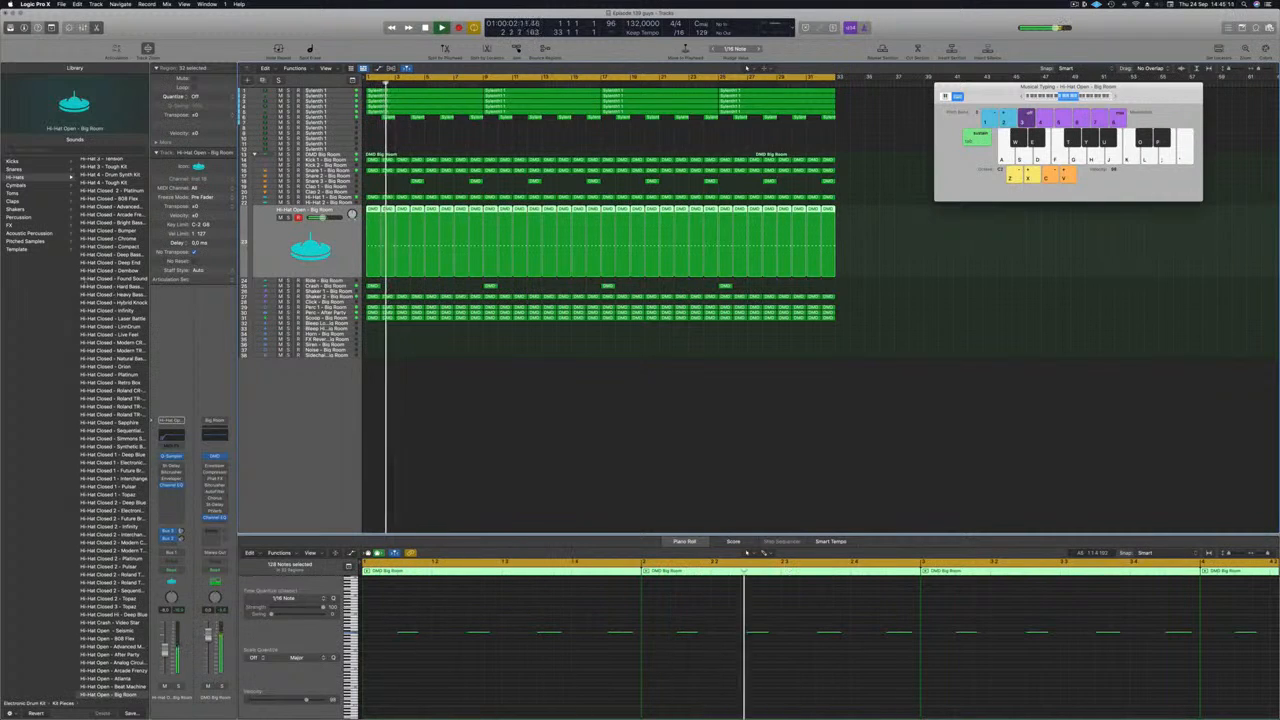
scroll(112, 430, "up", 8)
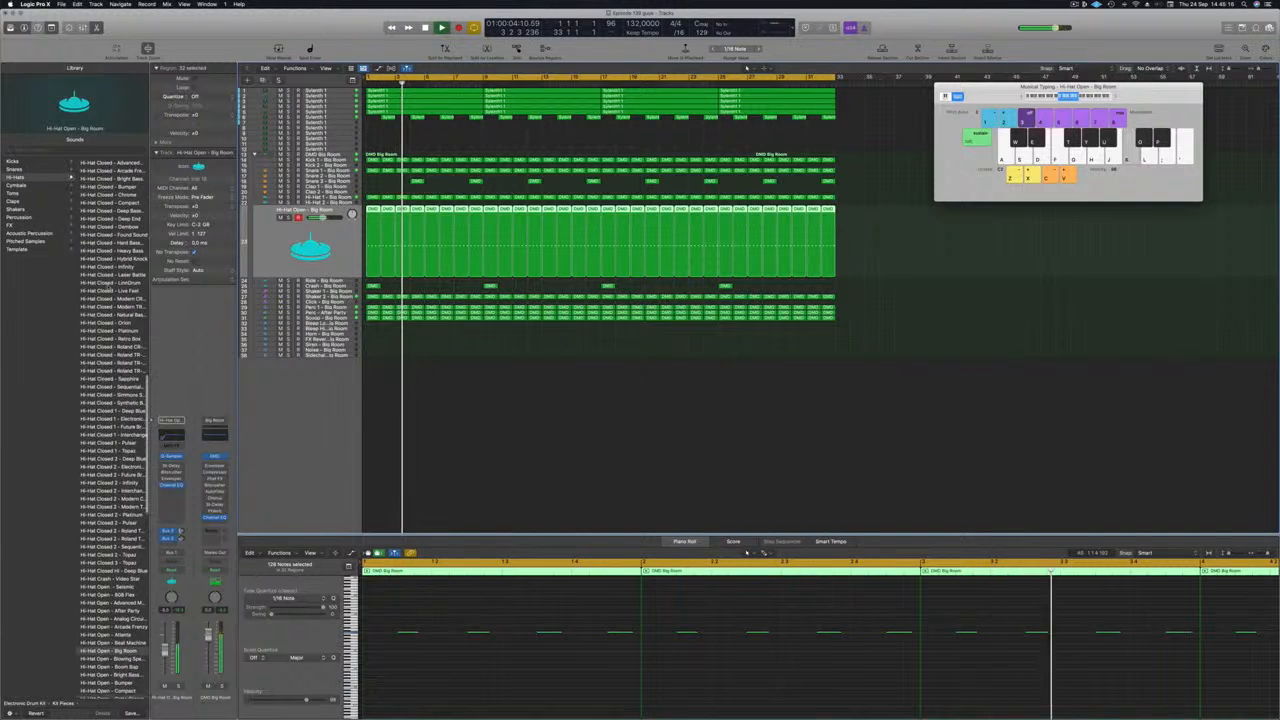
scroll(110, 288, "down", 9)
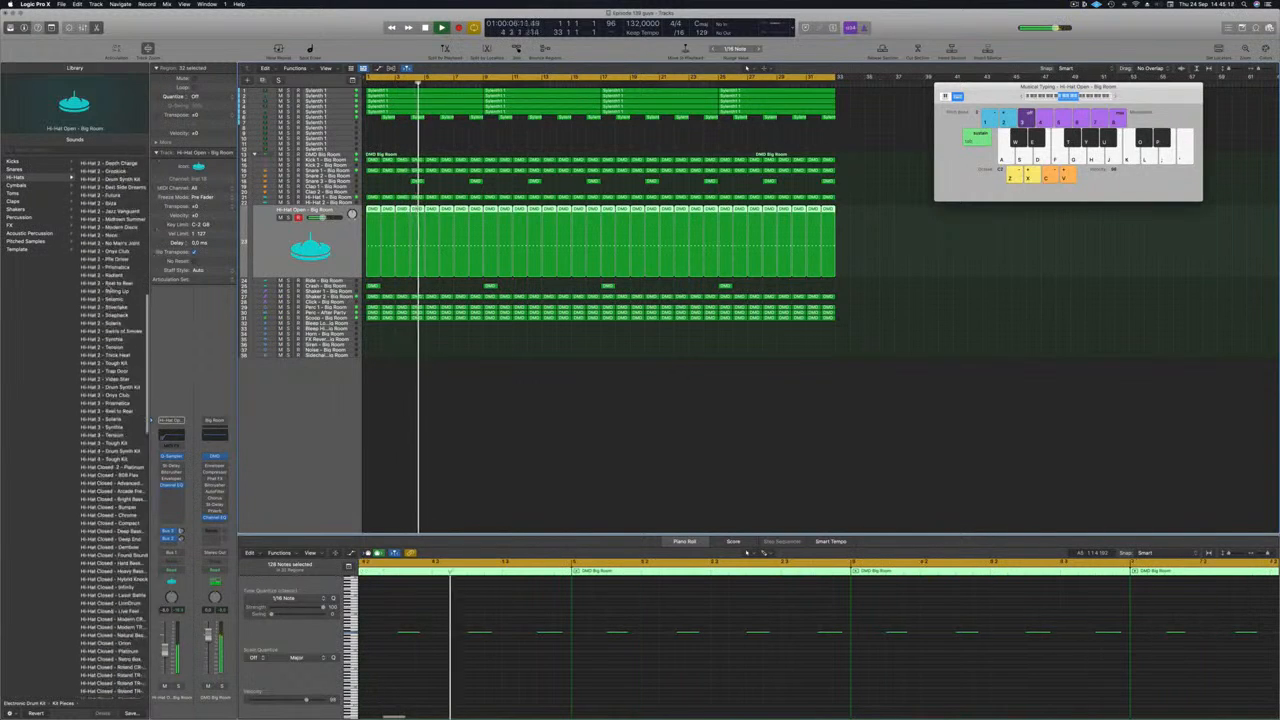
scroll(110, 288, "down", 2)
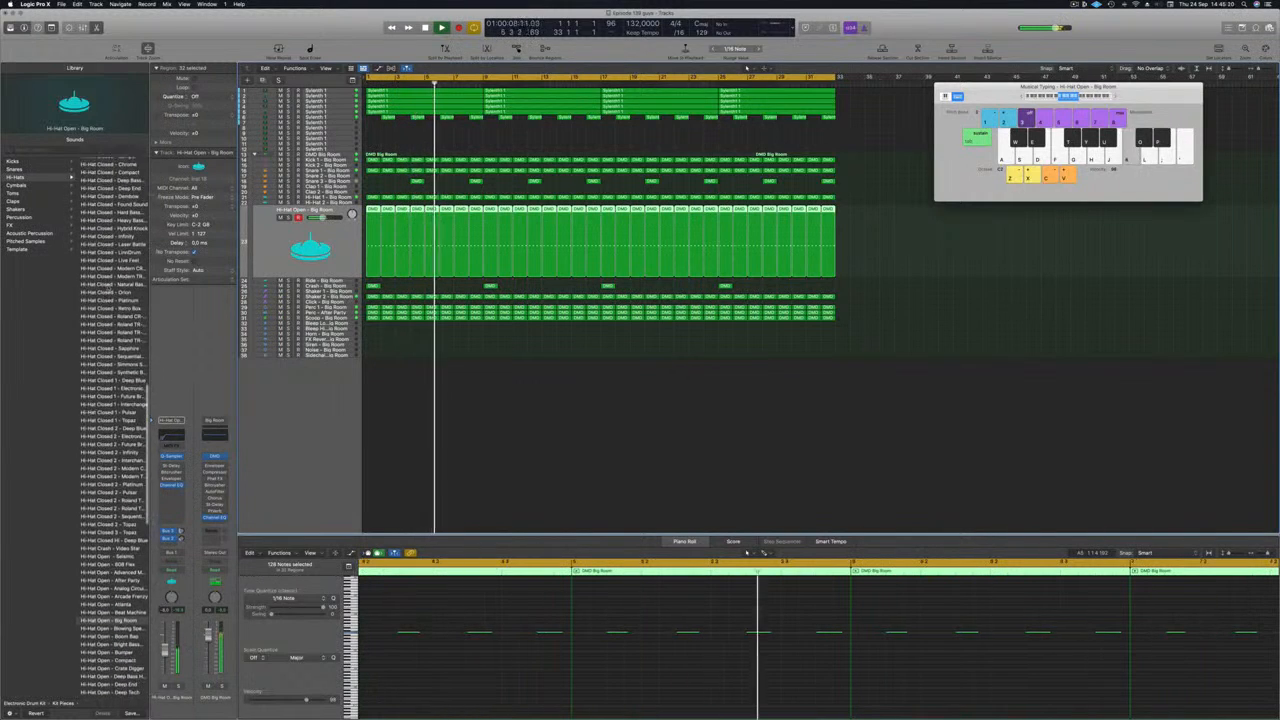
scroll(75, 456, "down", 3)
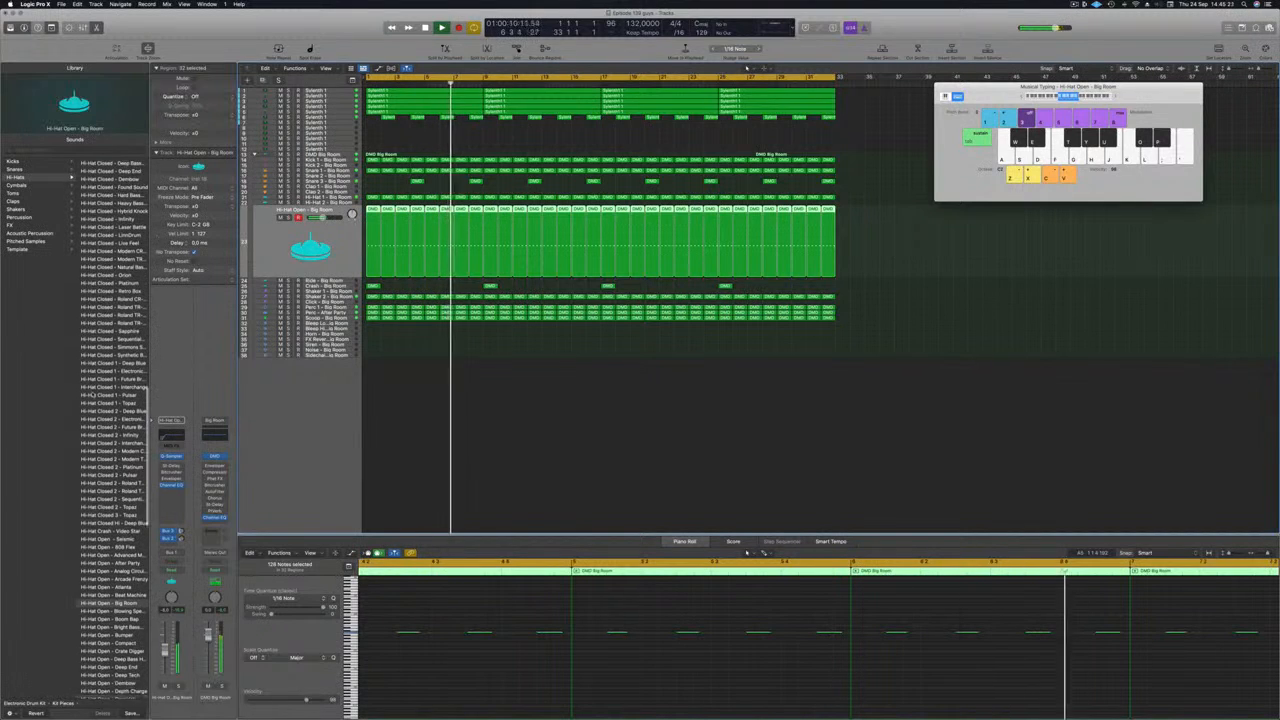
scroll(91, 482, "down", 3)
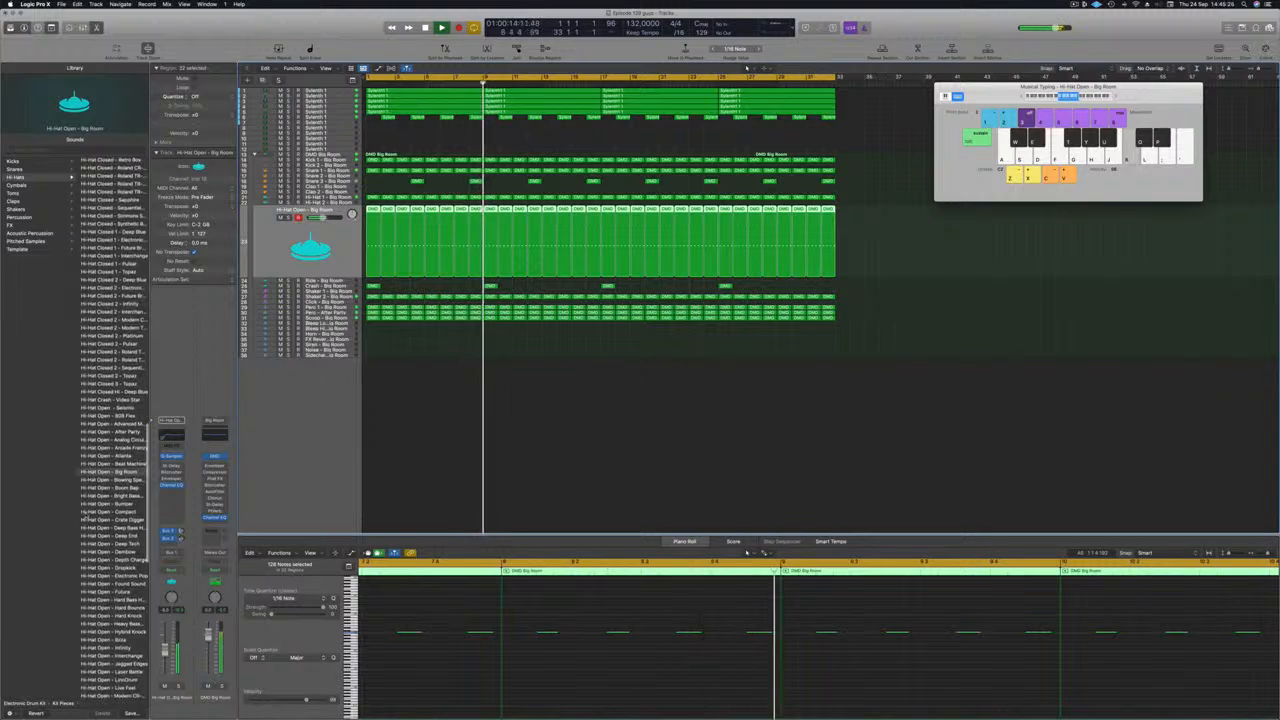
left_click(112, 543)
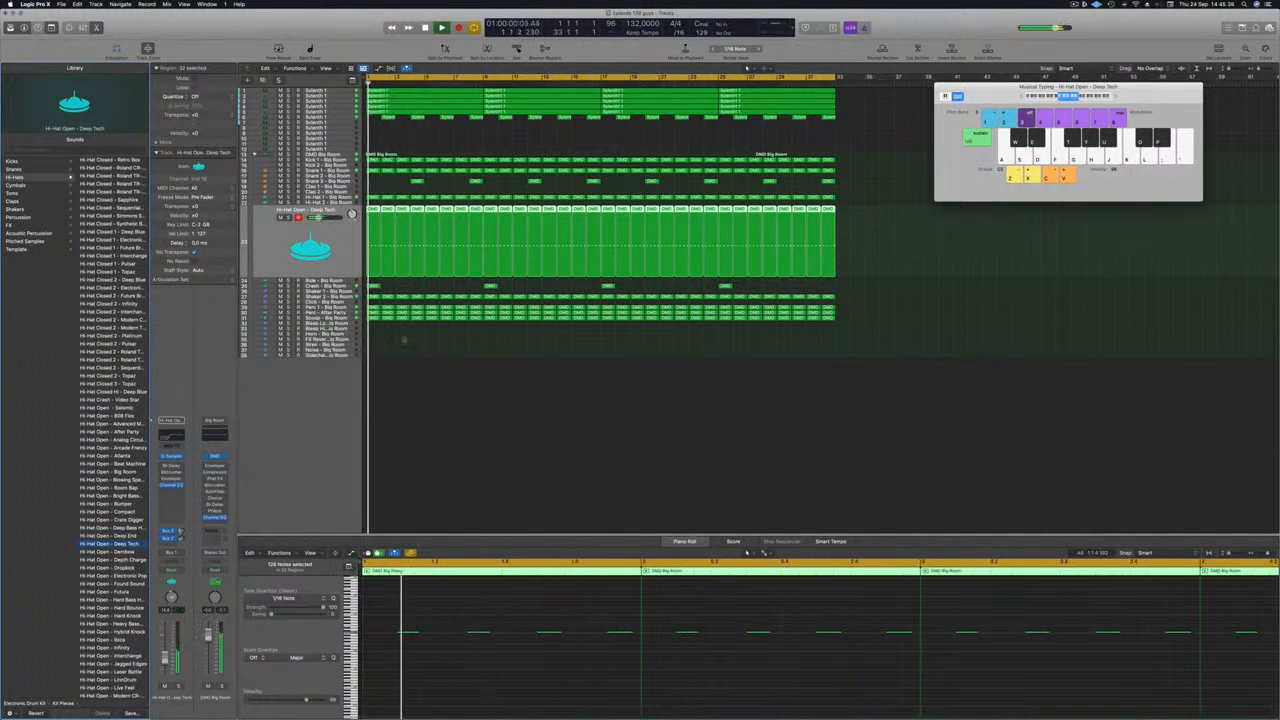
Step: Check the Perc - After Party track on its own and in the mix, and deselect its regions
left_click(347, 313)
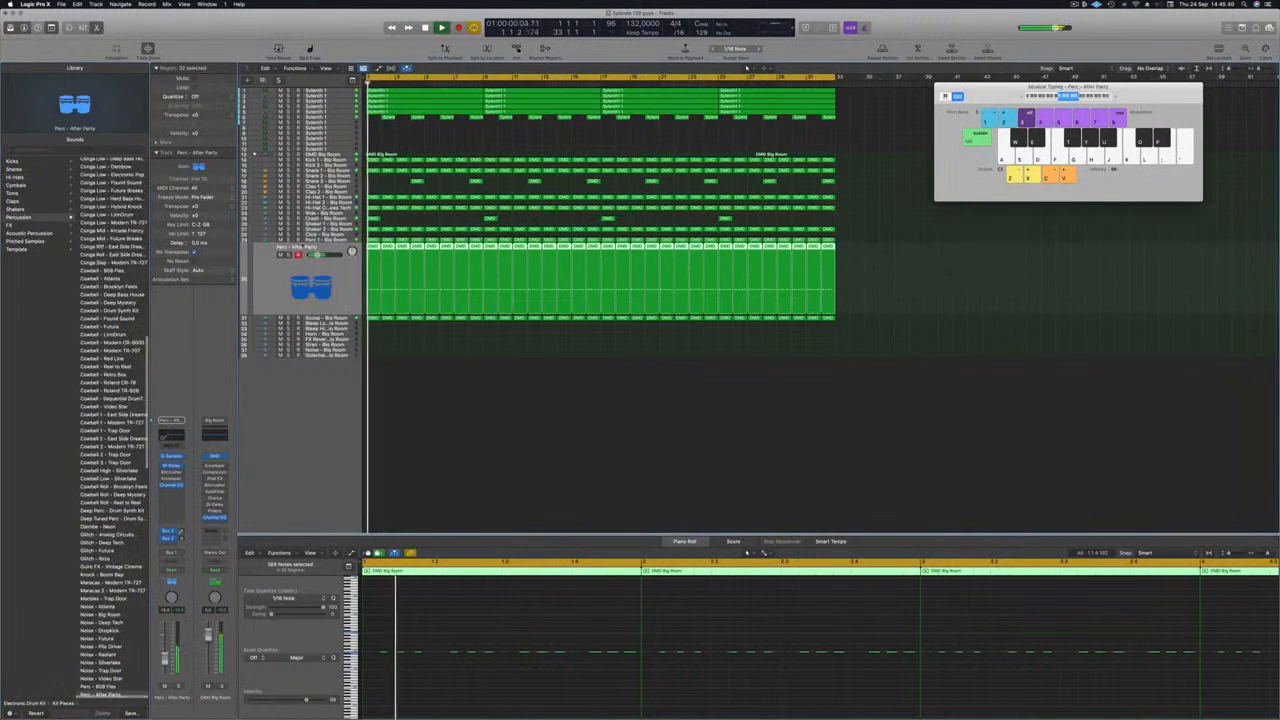
left_click(289, 255)
left_click(289, 255)
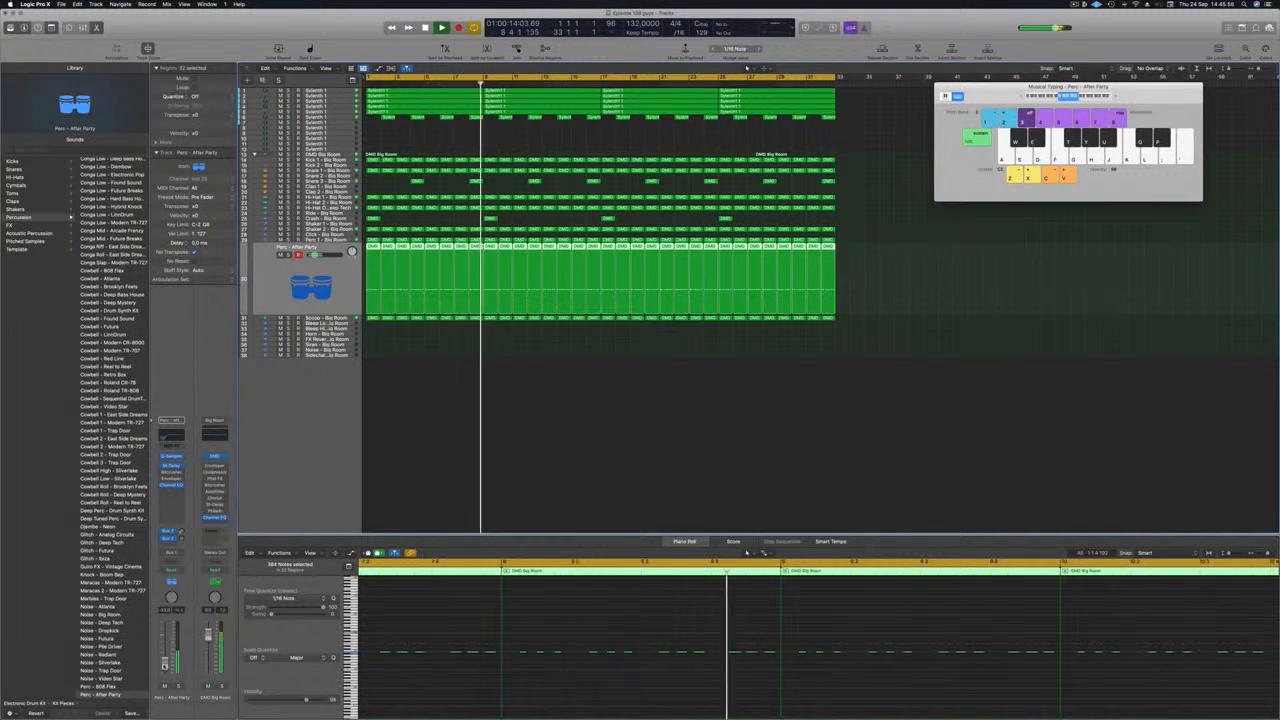
left_click(402, 444)
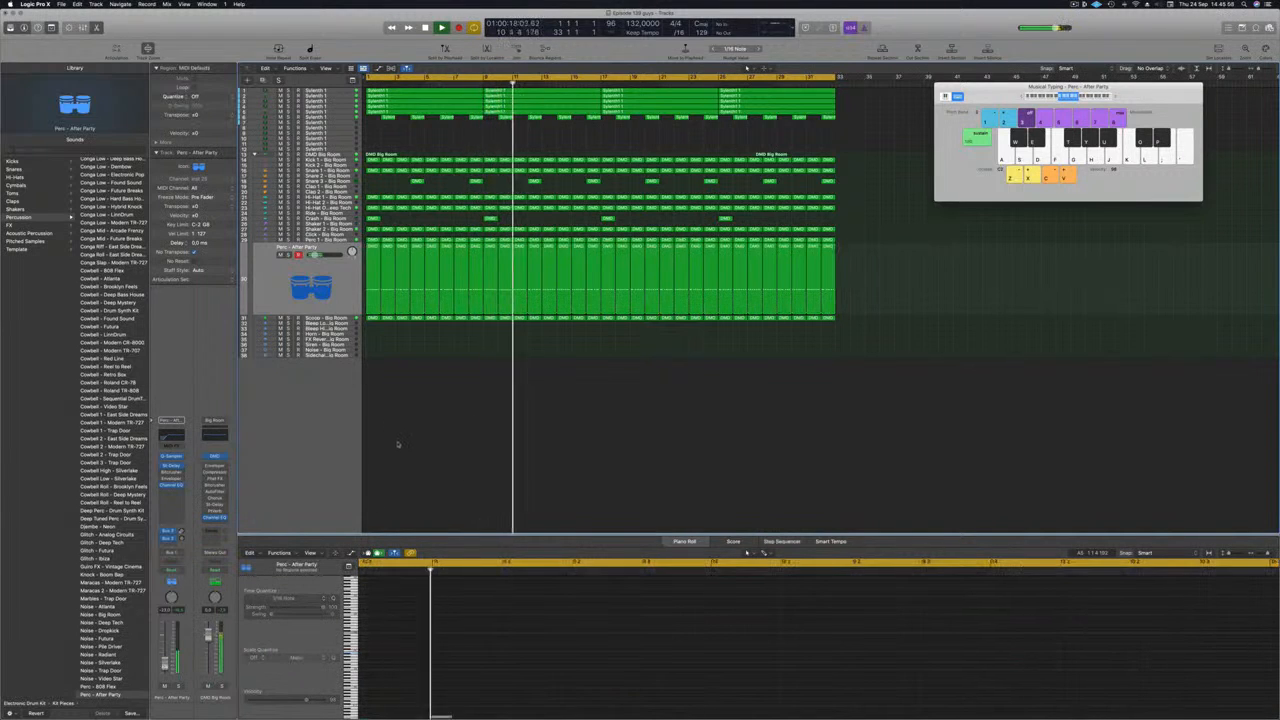
scroll(446, 469, "up", 3)
scroll(446, 469, "up", 2)
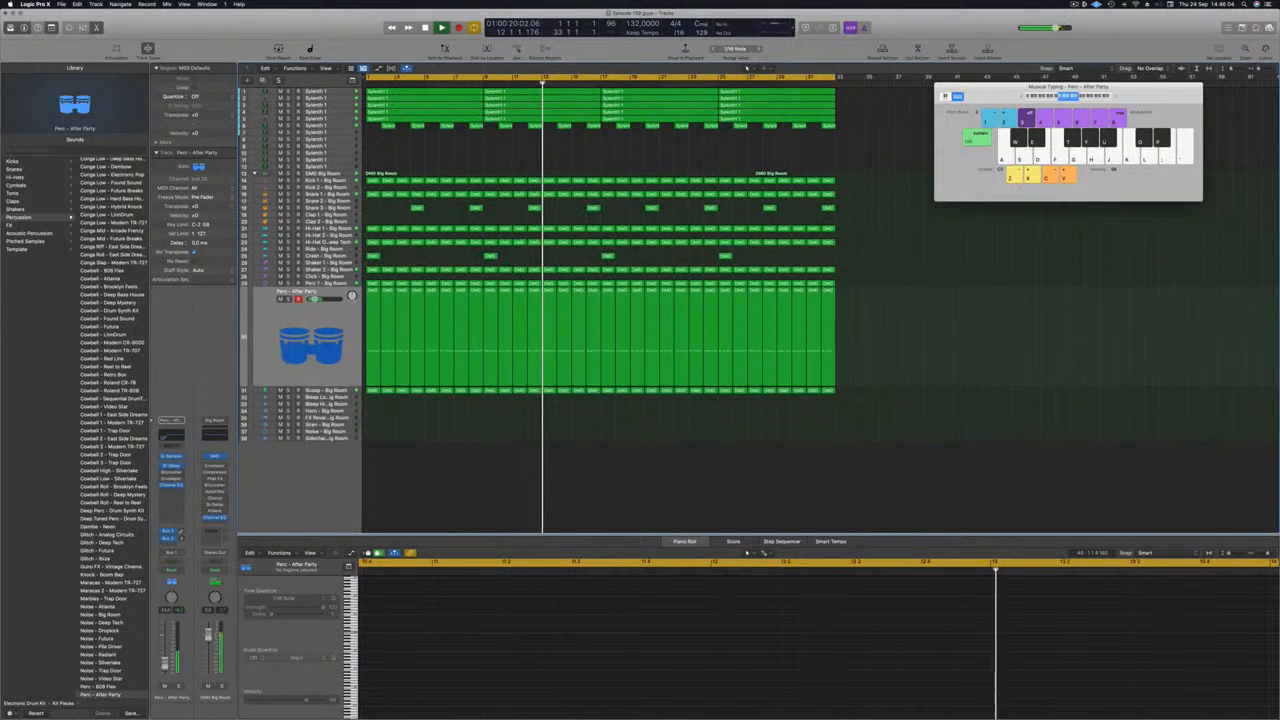
Step: Duplicate the Sylenth1 track with the short regions as a new empty track and restart playback from bar 1
key("Return")
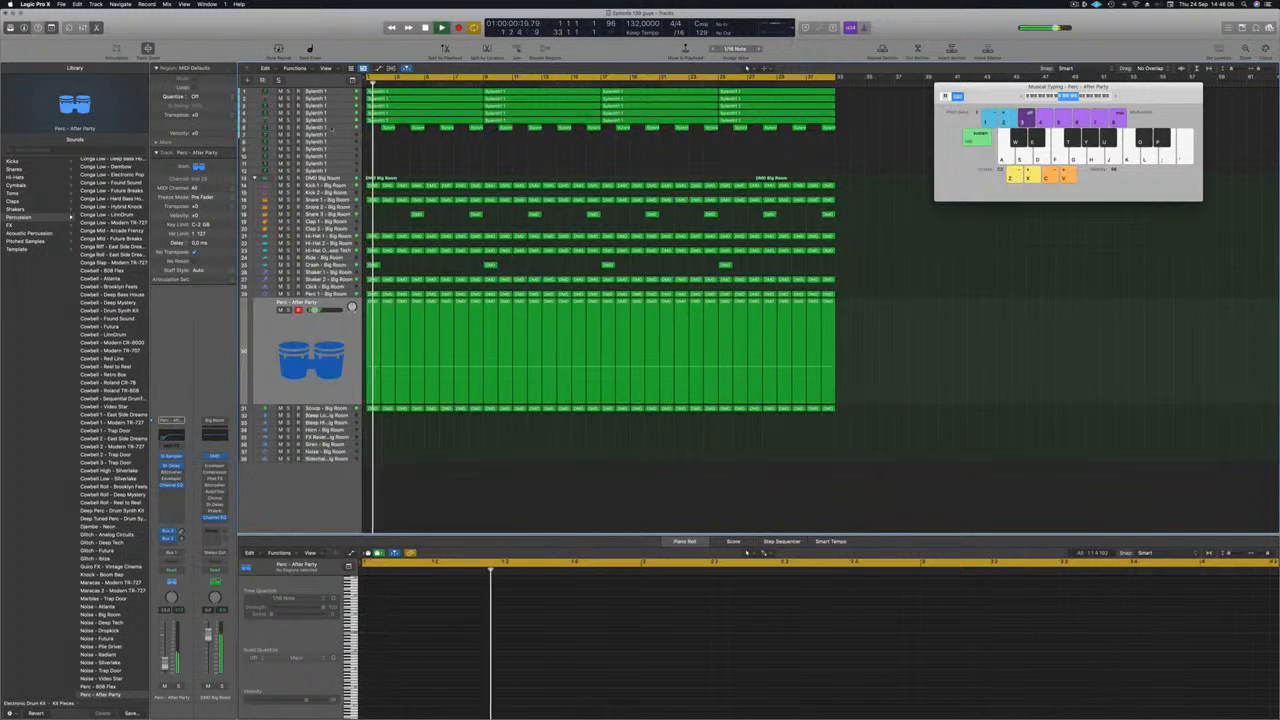
left_click(318, 128)
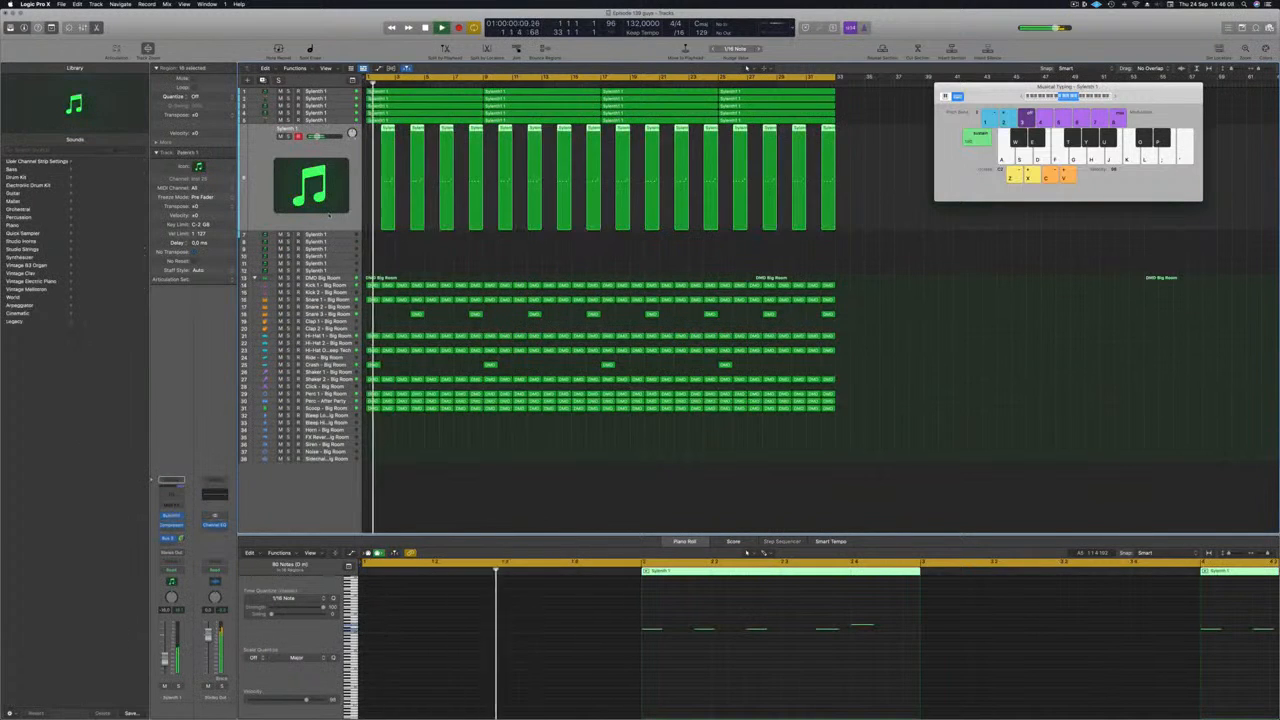
left_click(264, 80)
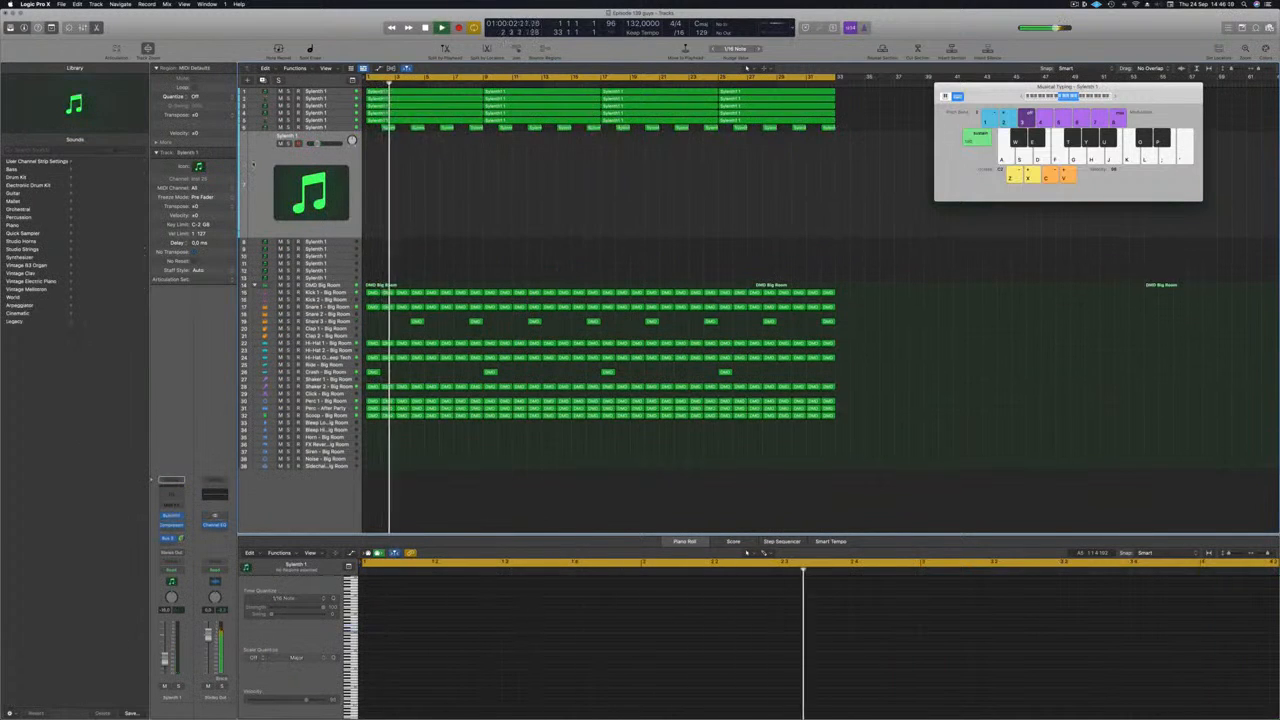
left_click(1074, 5)
left_click(973, 28)
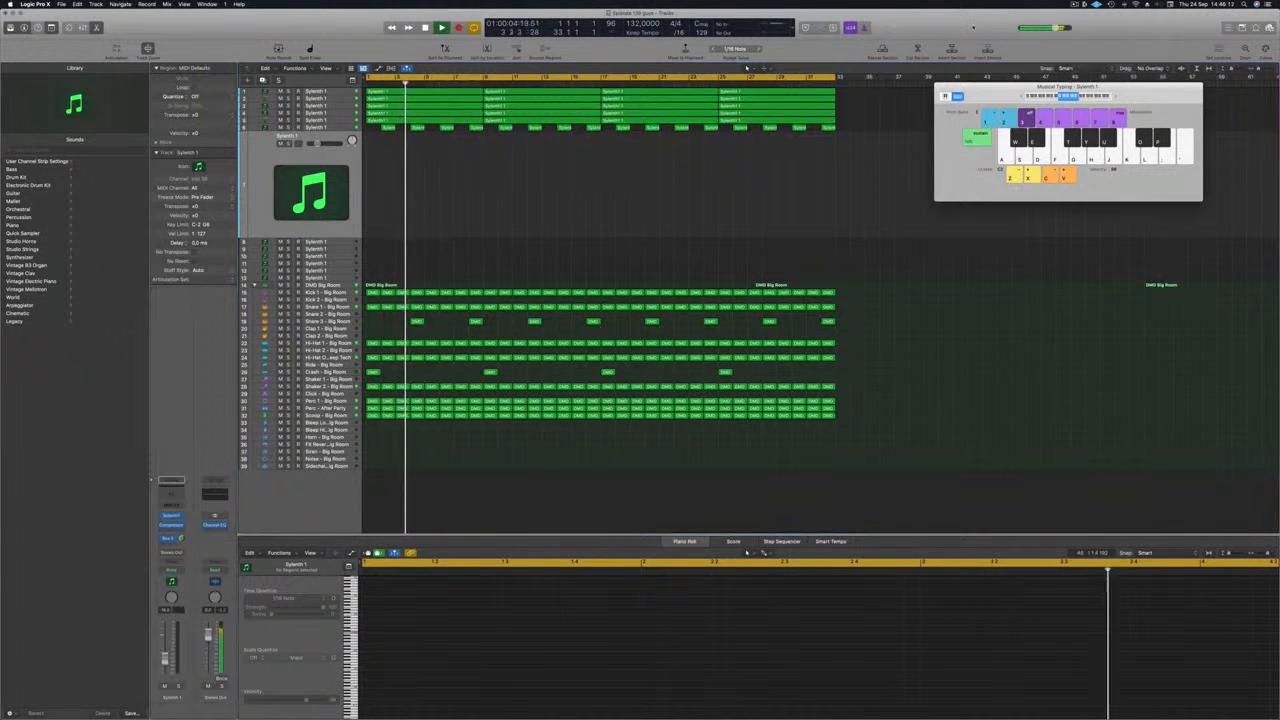
key("Return")
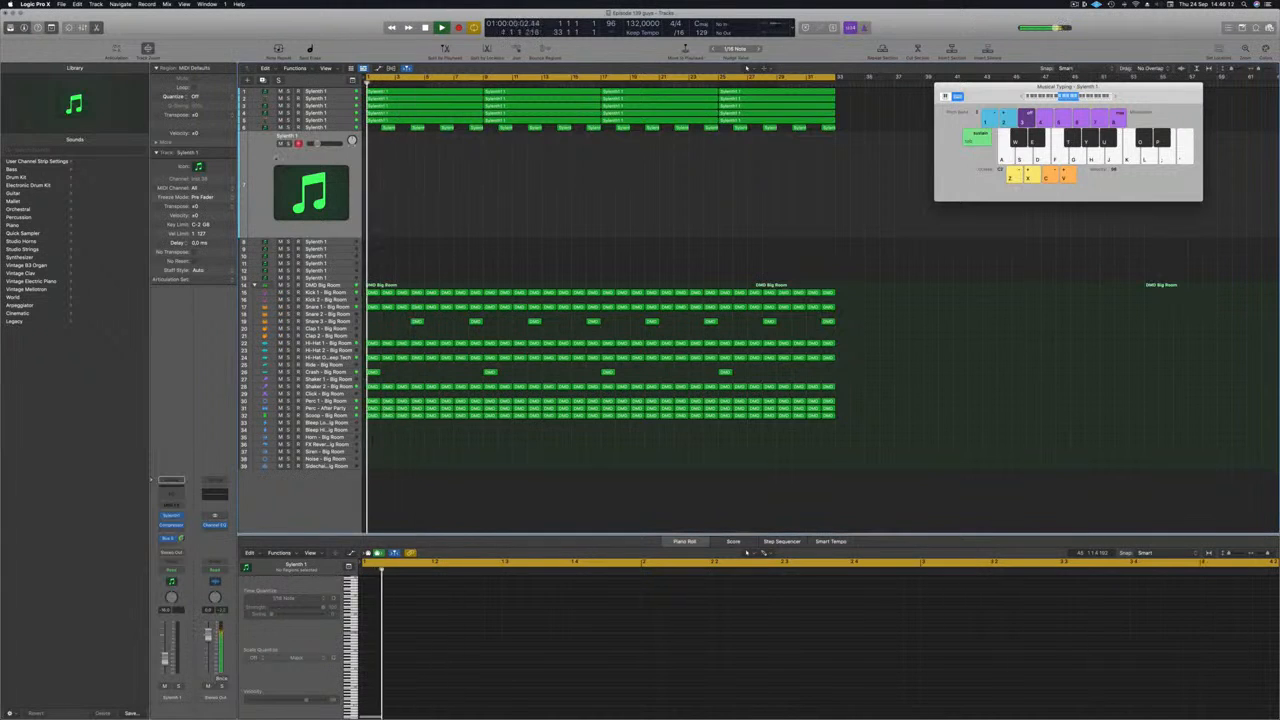
Step: Open the duplicated track's Sylenth1 and load a different factory sound bank, moving the synth window aside
left_click(171, 517)
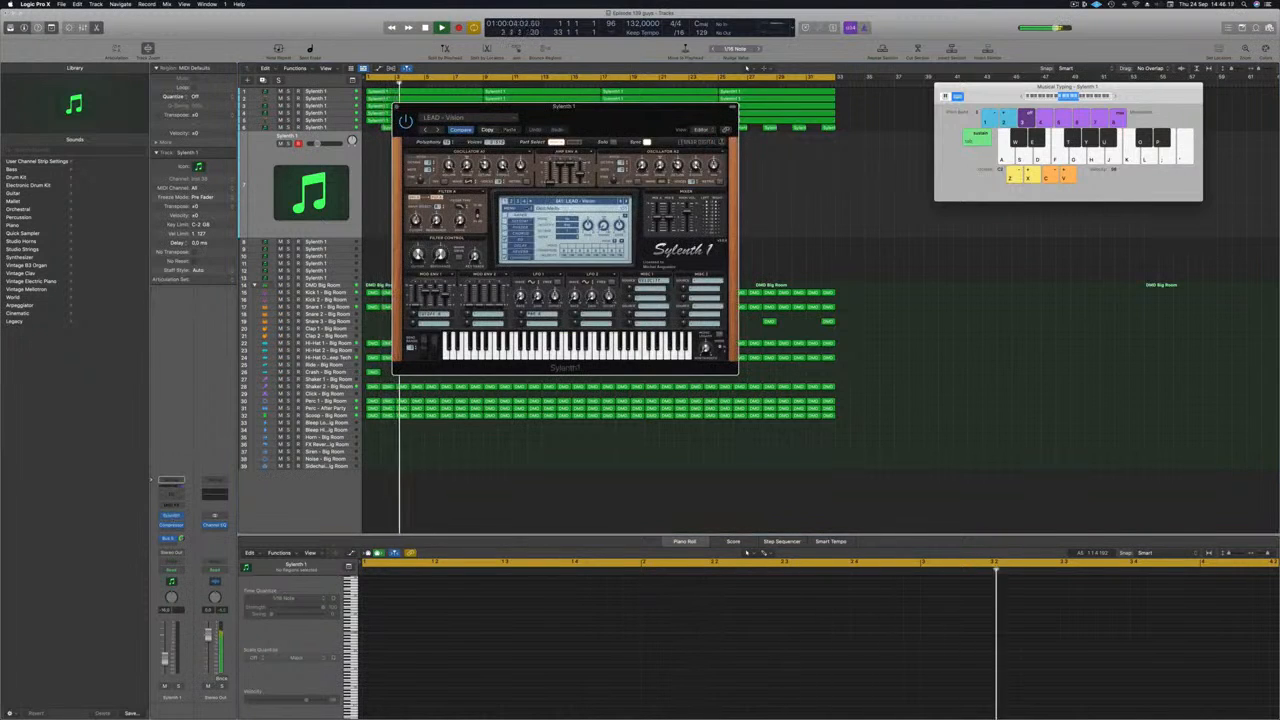
left_click(561, 202)
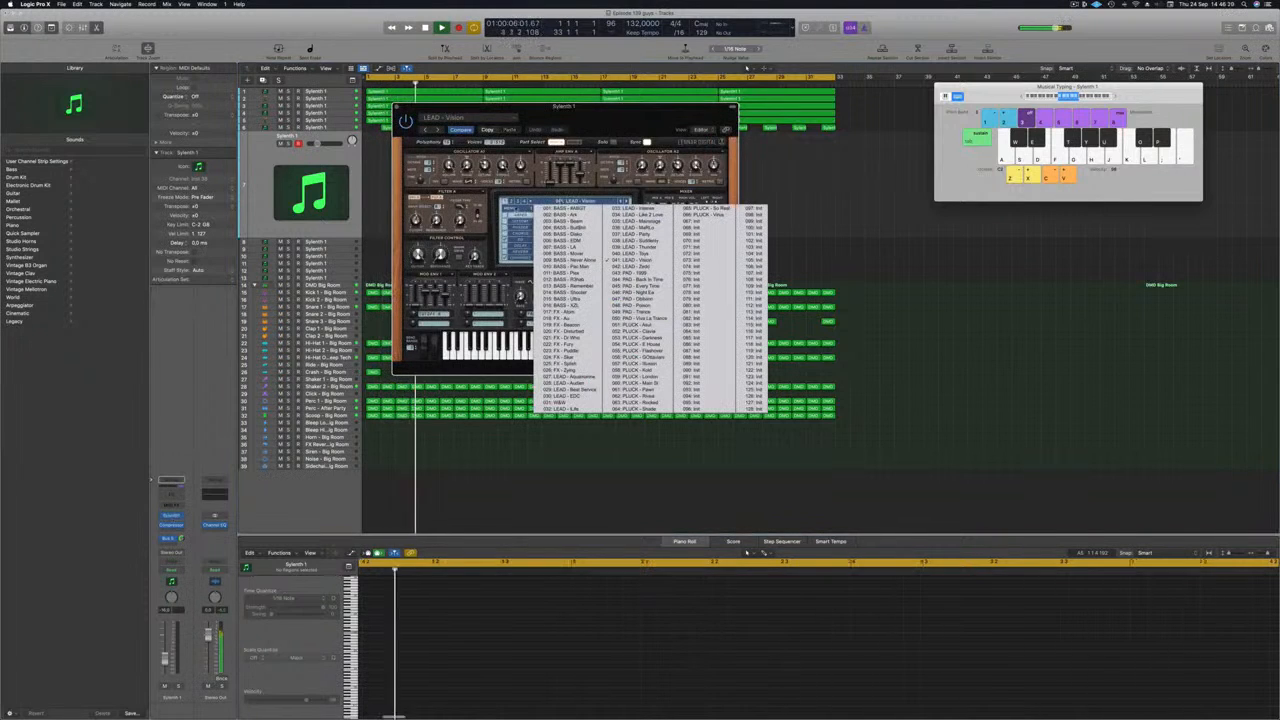
left_click(511, 208)
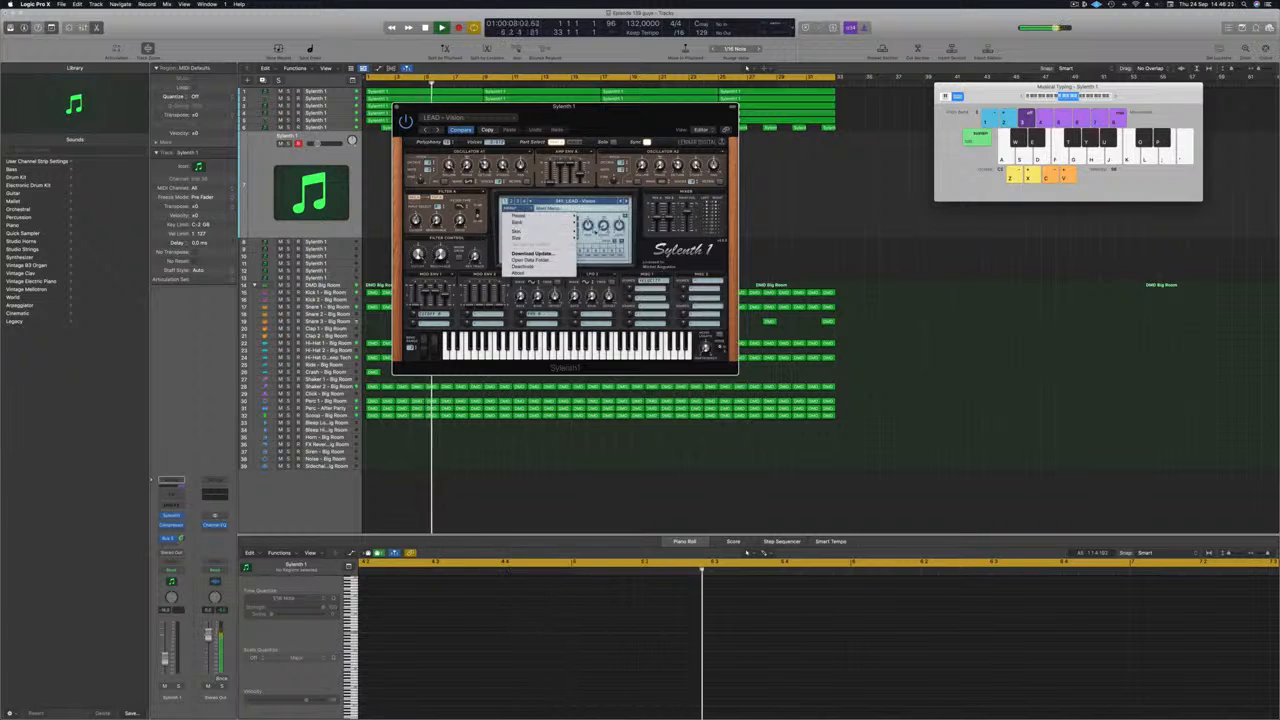
mouse_move(550, 222)
mouse_move(594, 223)
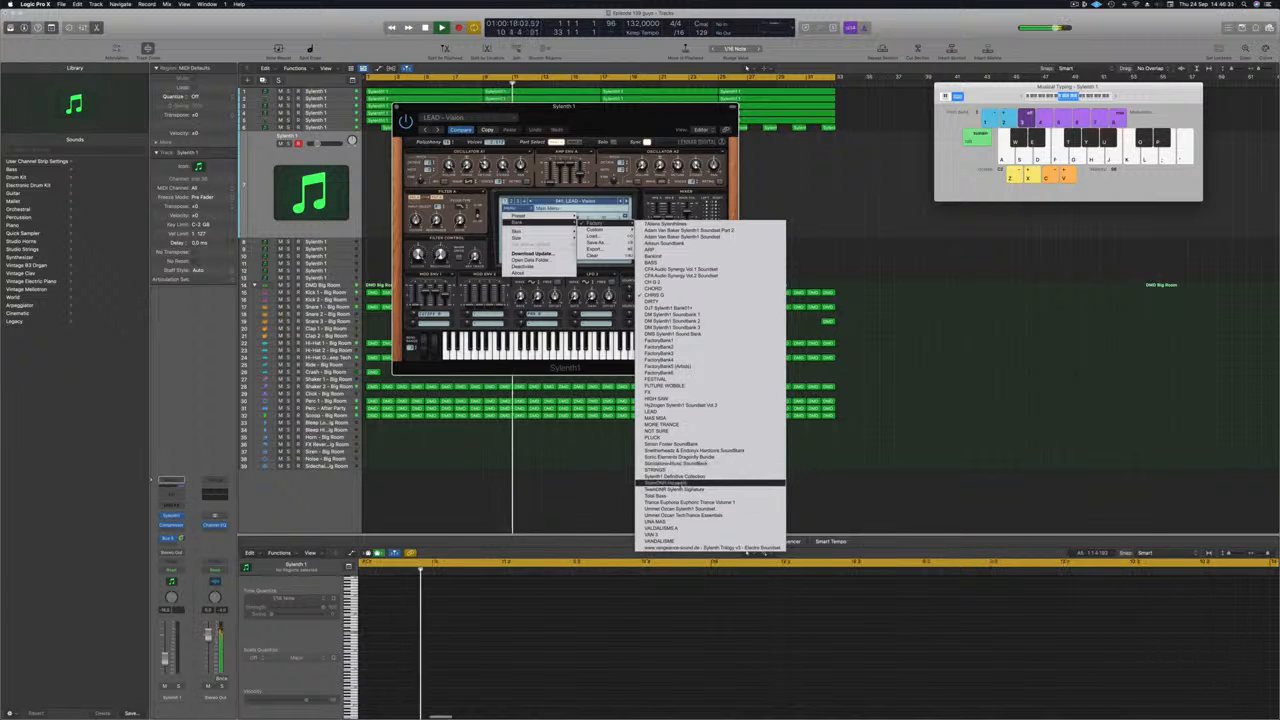
left_click(710, 483)
left_click_drag(640, 118, 816, 136)
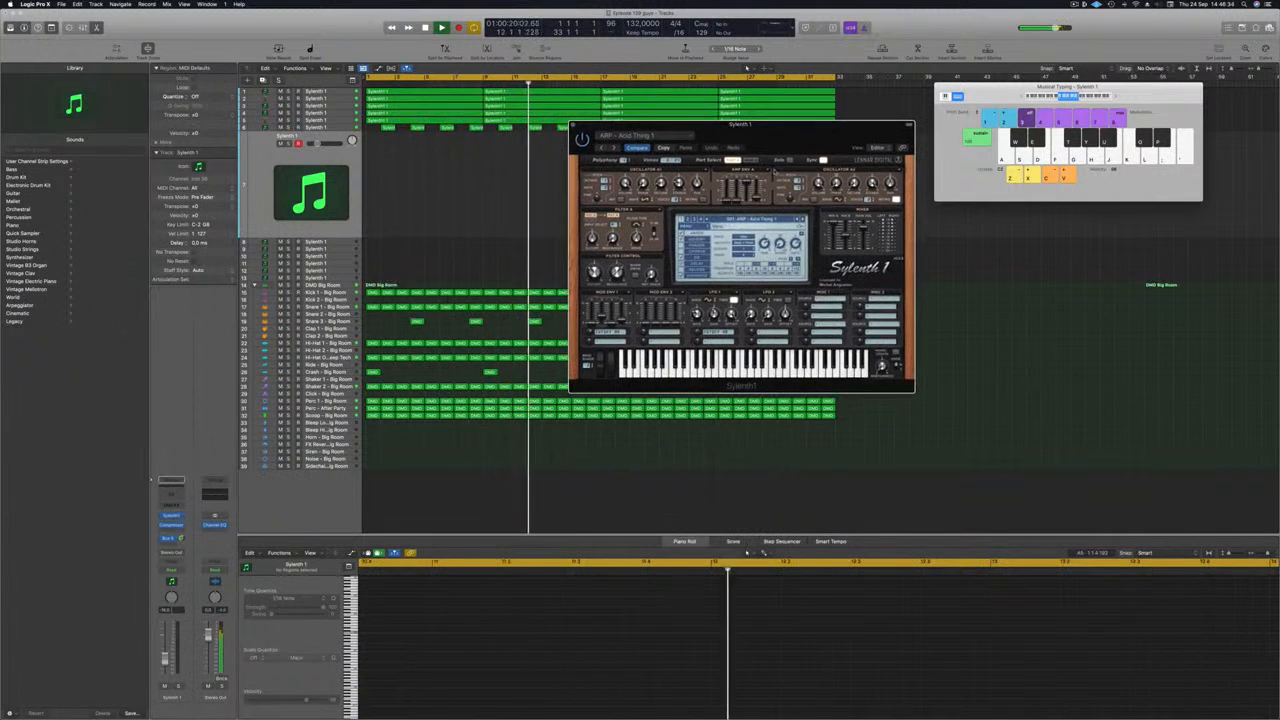
Step: Load the preset LEAD - 80's Cop in Sylenth1 and reposition the synth and Musical Typing windows
left_click(758, 218)
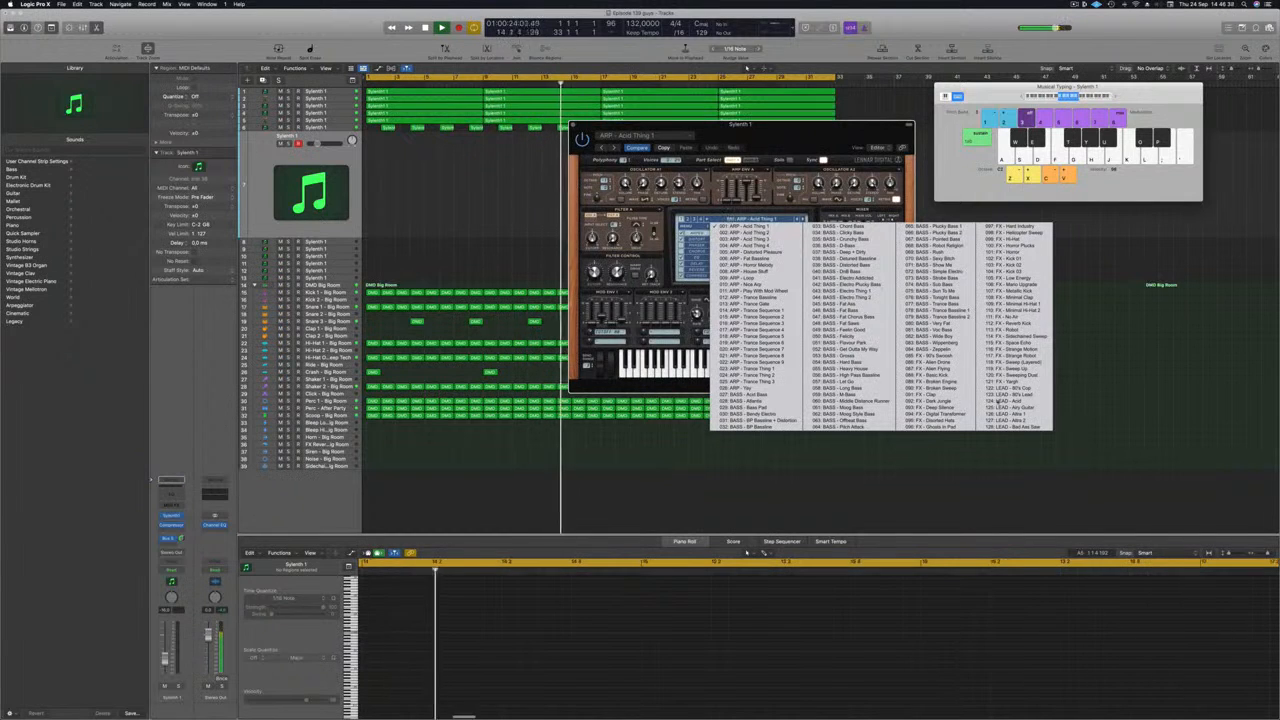
left_click(1010, 392)
left_click_drag(810, 141, 844, 169)
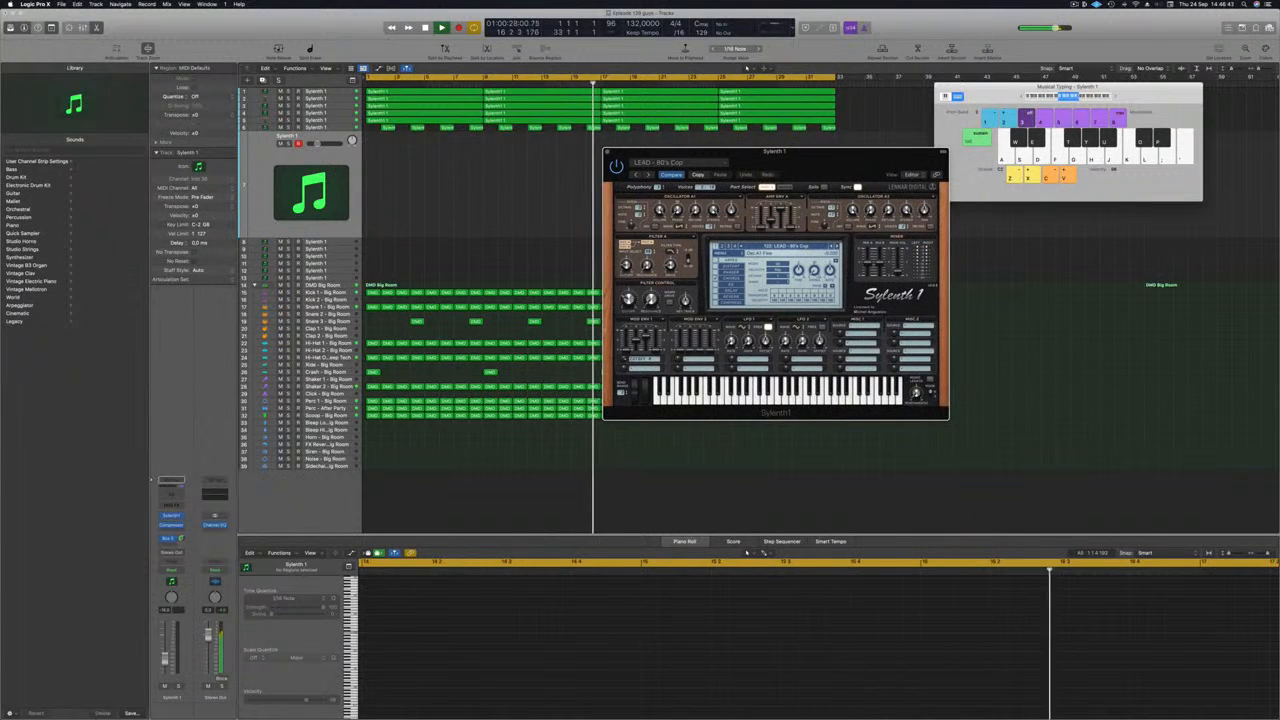
left_click_drag(818, 165, 714, 190)
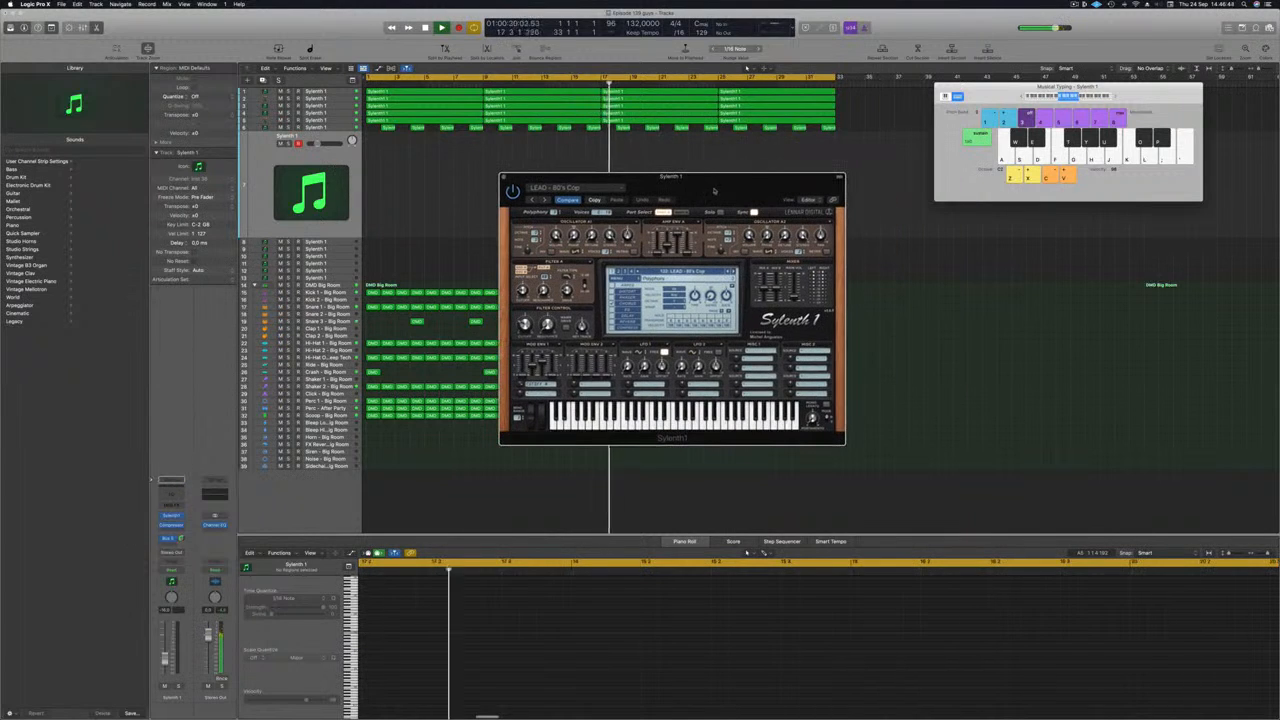
left_click_drag(1133, 99, 1120, 101)
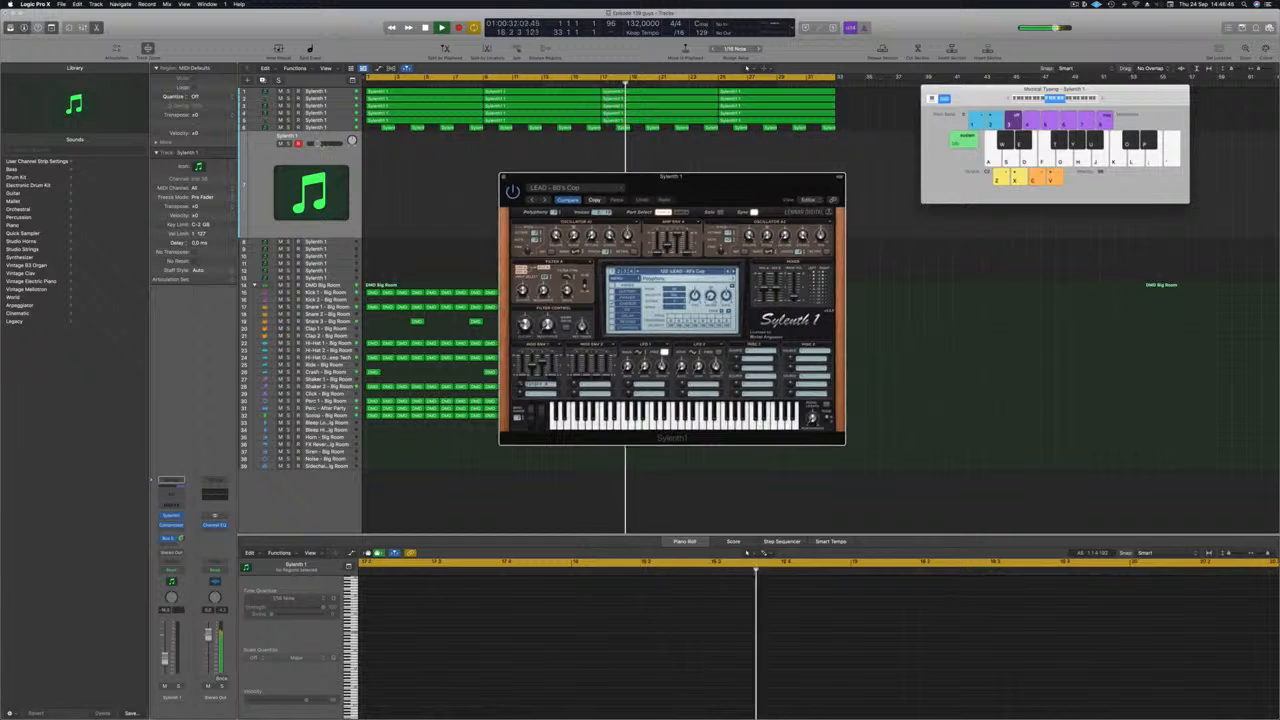
Step: Raise the duplicated track's volume and shift Musical Typing up an octave to audition the 80's Cop lead
left_click_drag(320, 144, 323, 144)
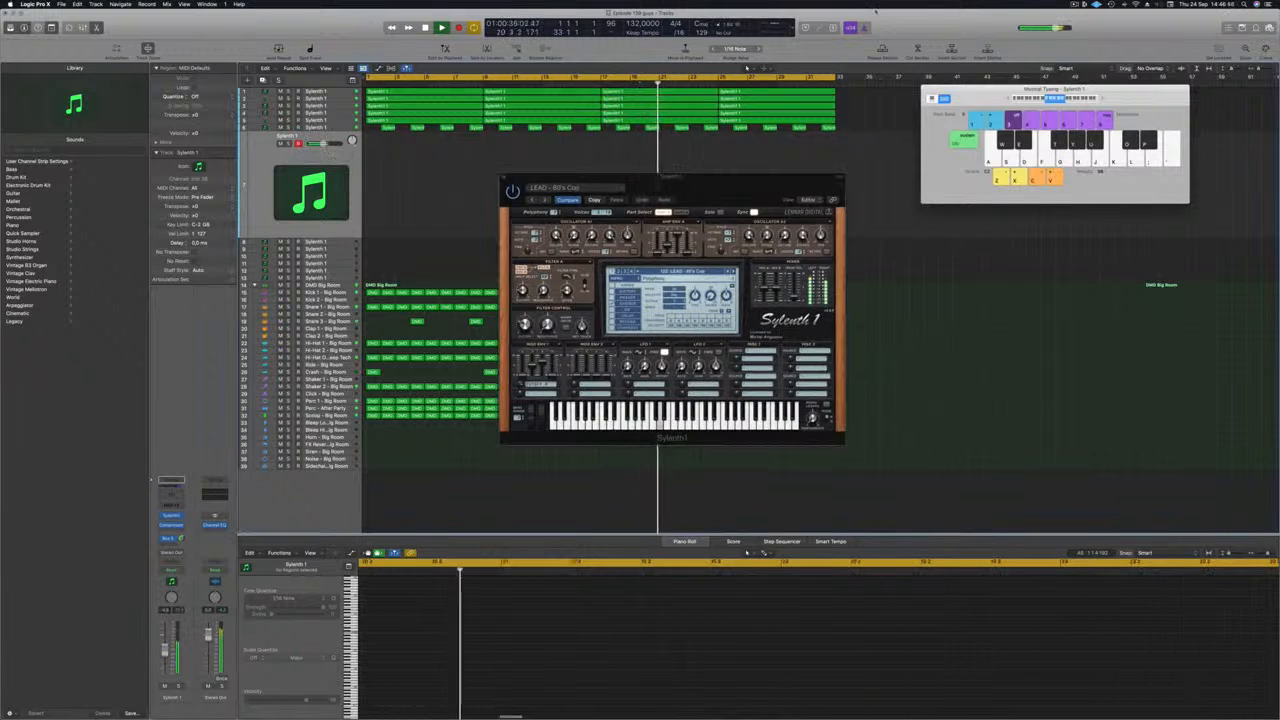
left_click(1102, 99)
key("k")
key("k")
key("k")
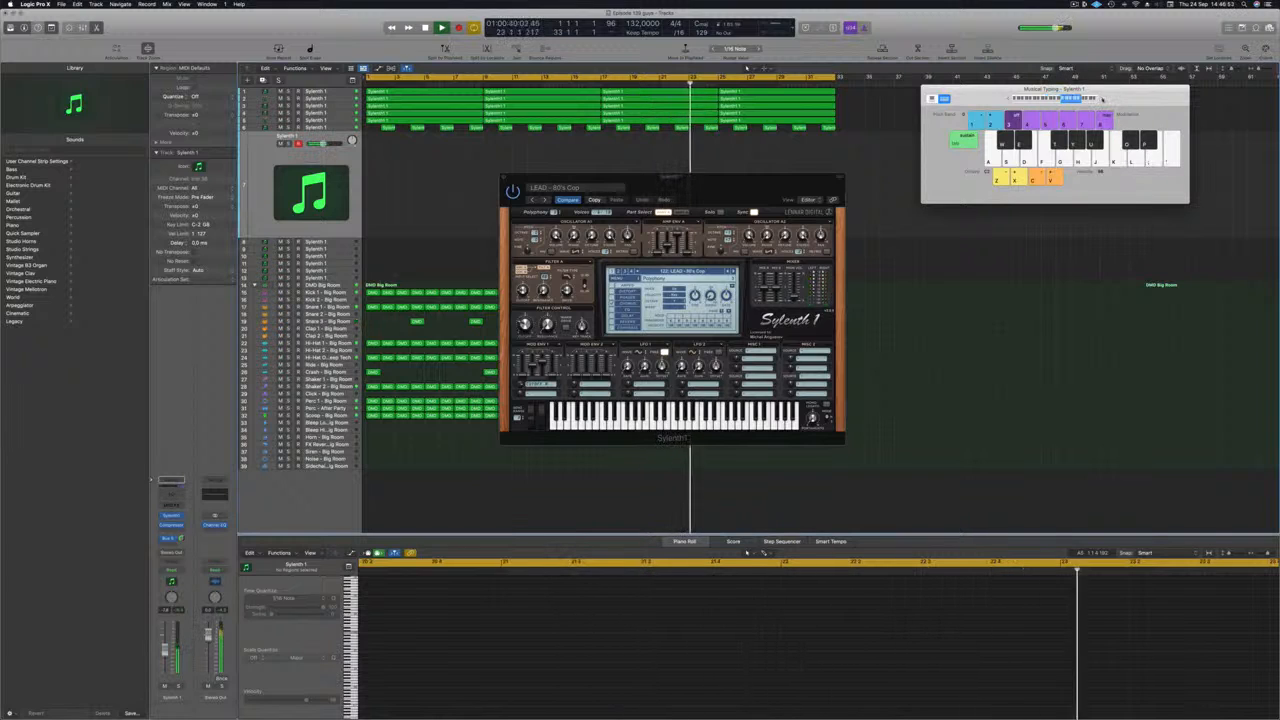
Step: Adjust the duplicated track's Bus 5 send while playing lead notes over the song
left_click_drag(764, 181, 785, 159)
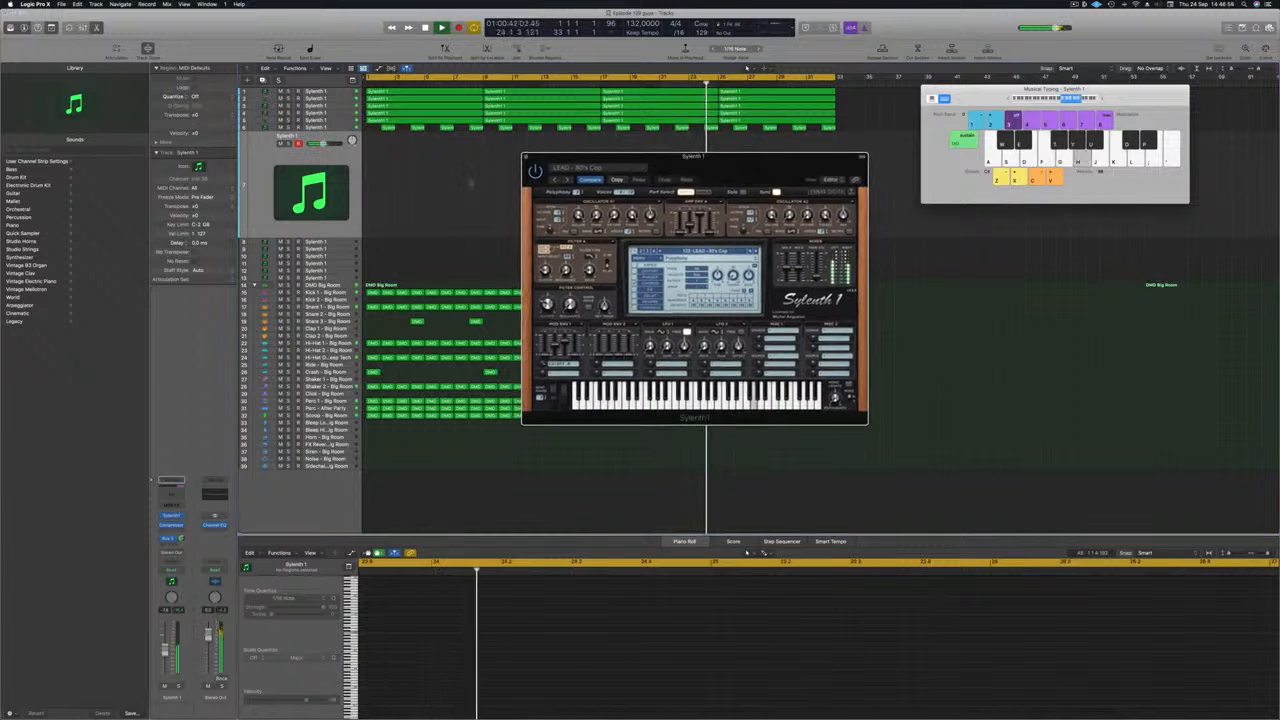
key("j")
key("h")
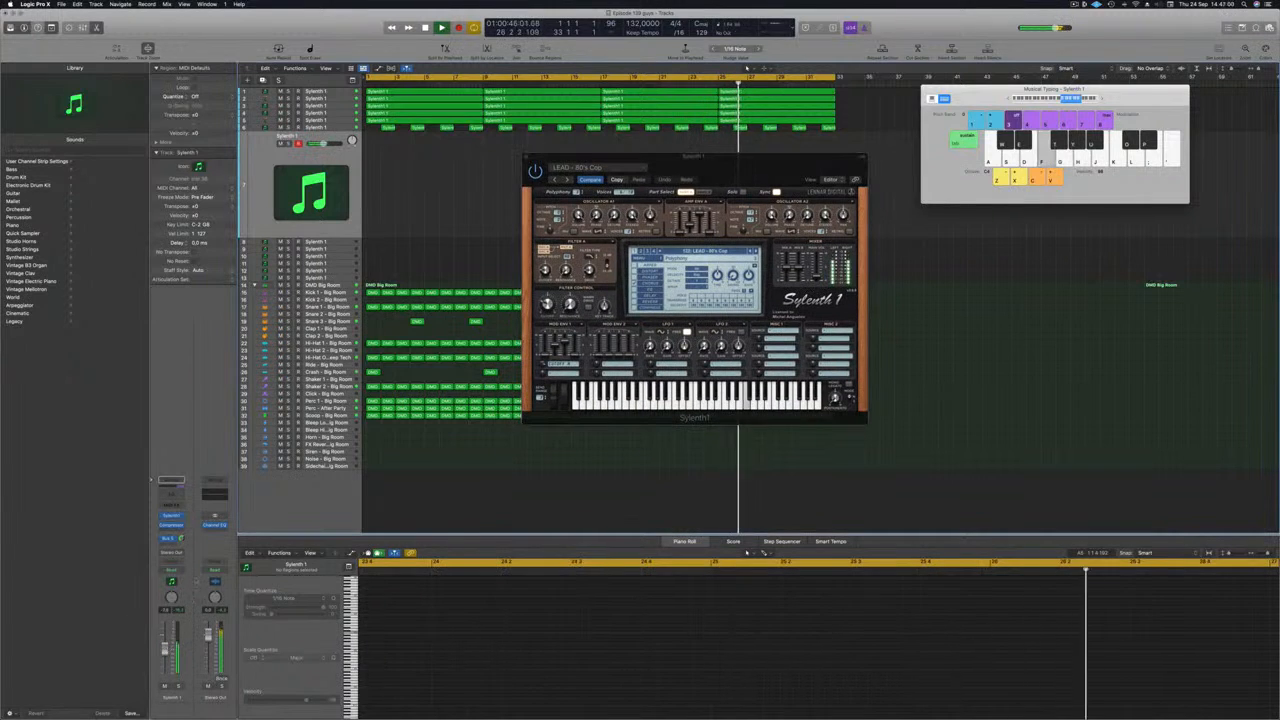
left_click(181, 538)
key("f")
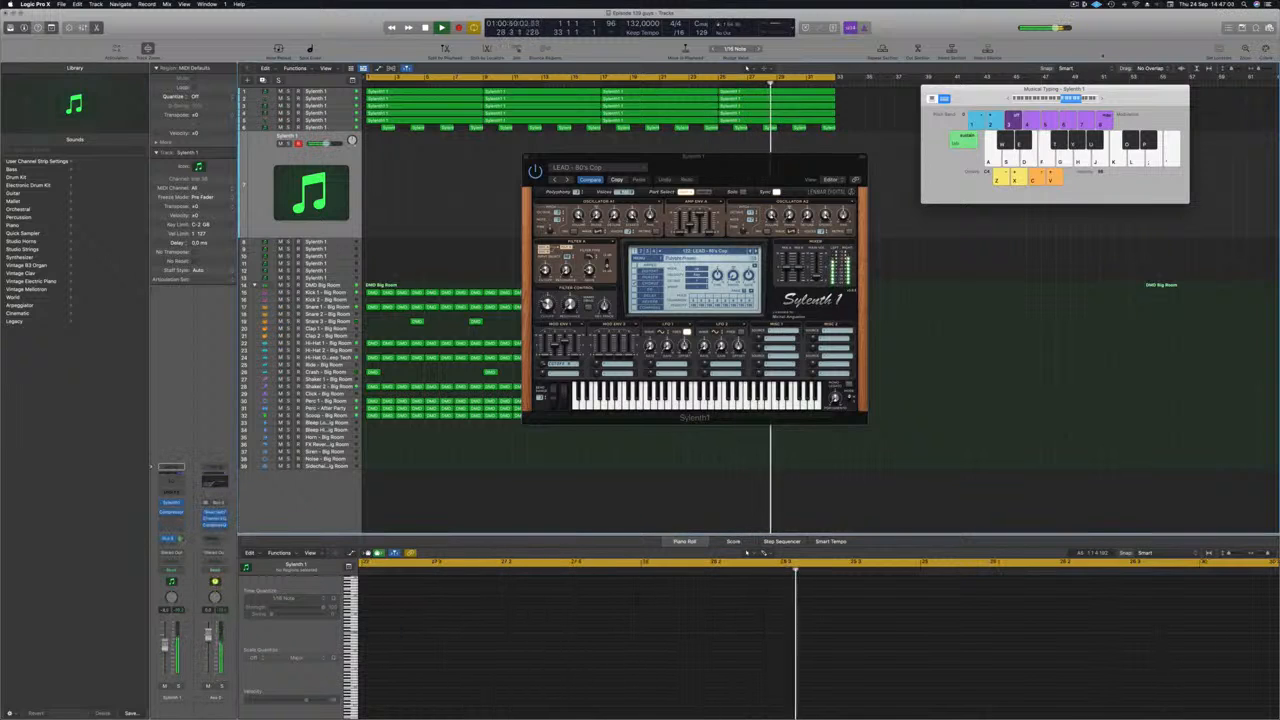
Step: Step through the Sylenth1 lead presets from 80's Lead to LEAD - Altra 1, playing notes to audition them
left_click(755, 252)
key("k")
key("h")
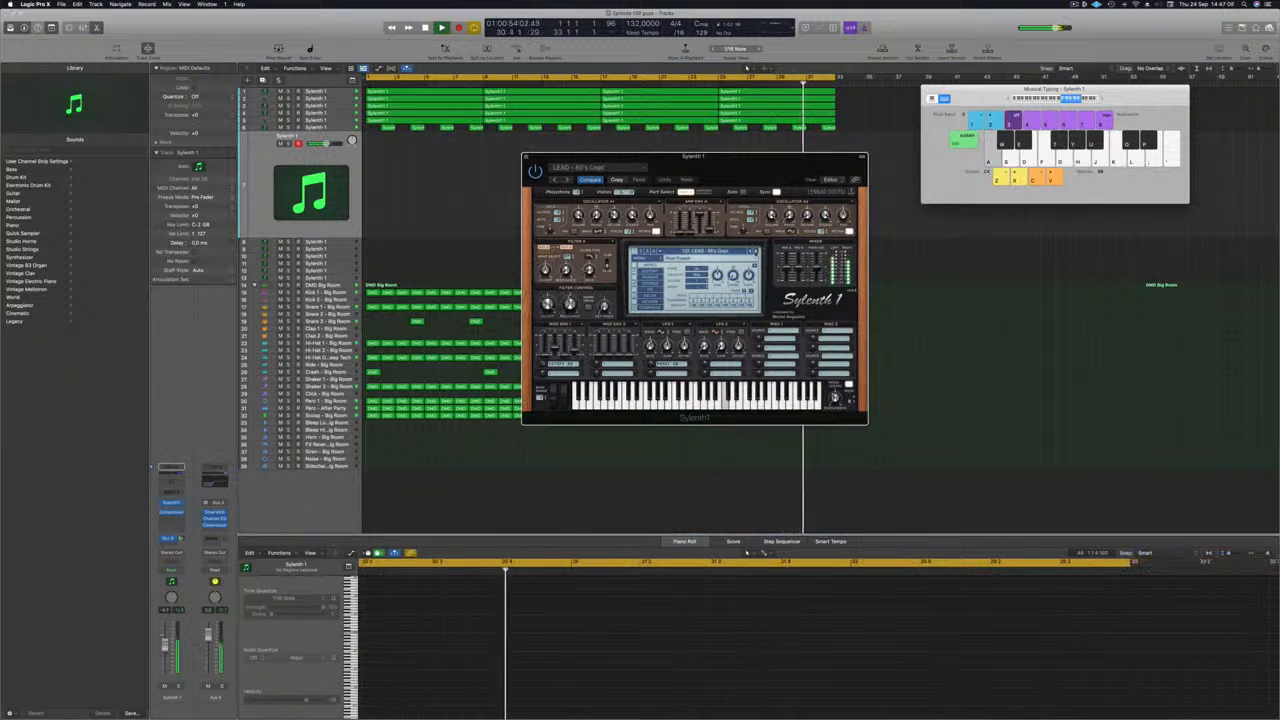
key("f")
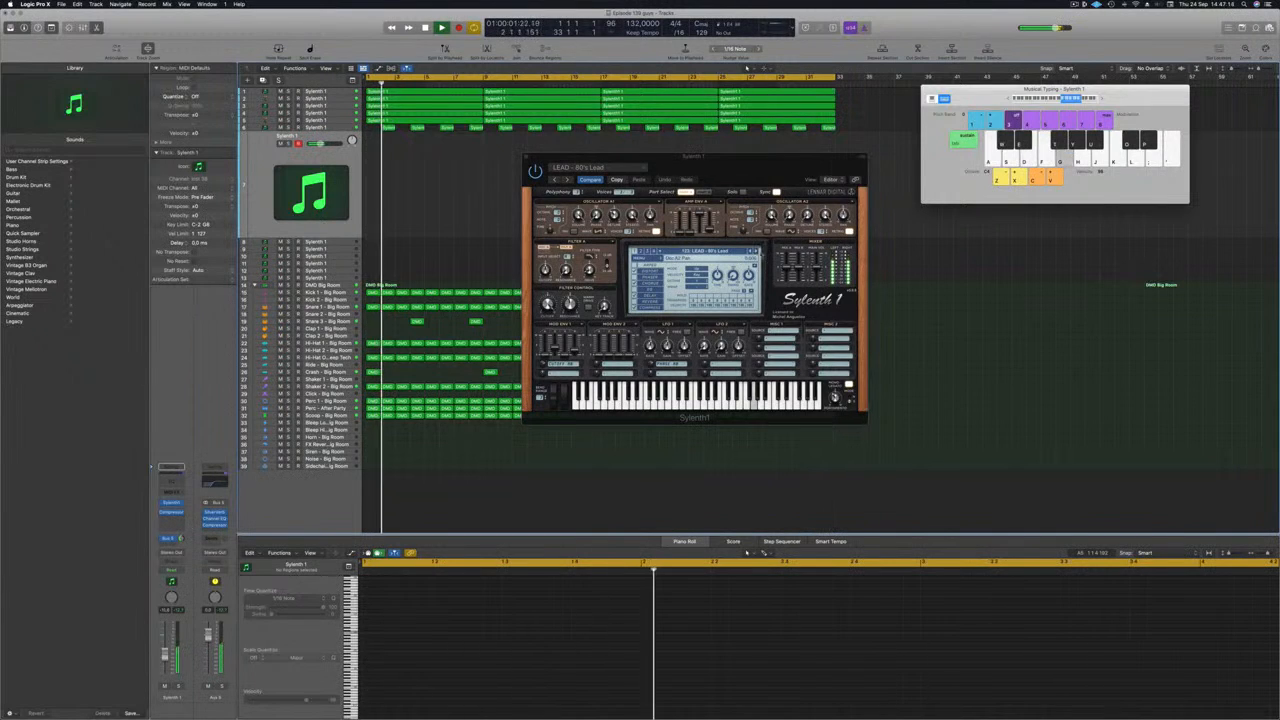
left_click(756, 251)
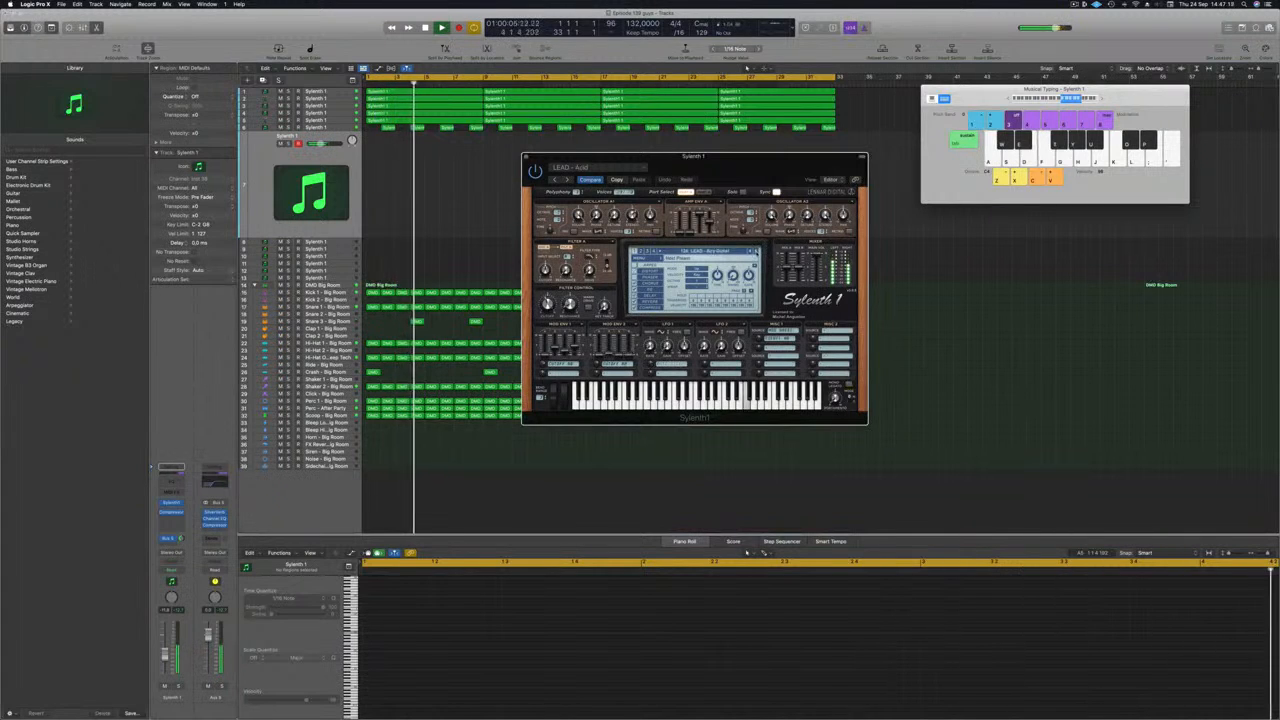
left_click(756, 252)
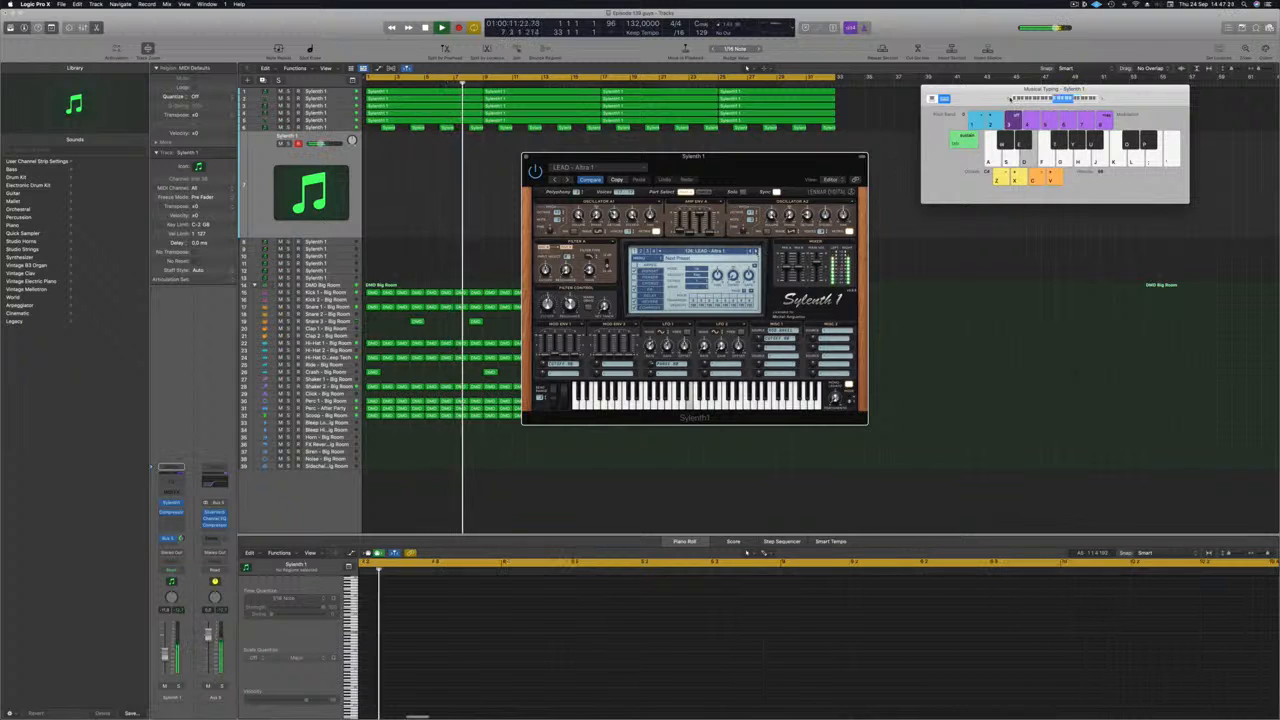
left_click_drag(781, 157, 752, 163)
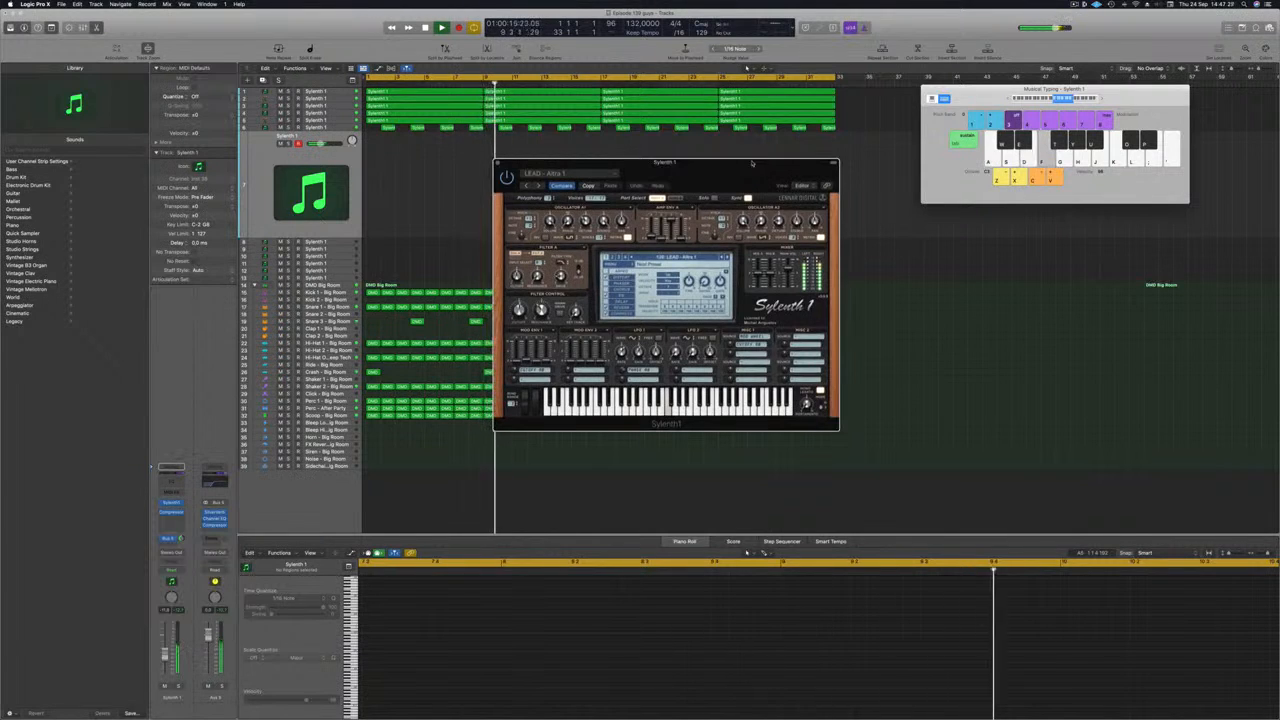
Step: Play short repeating phrases on the LEAD - Altra 1 sound over the song to audition it
key("d")
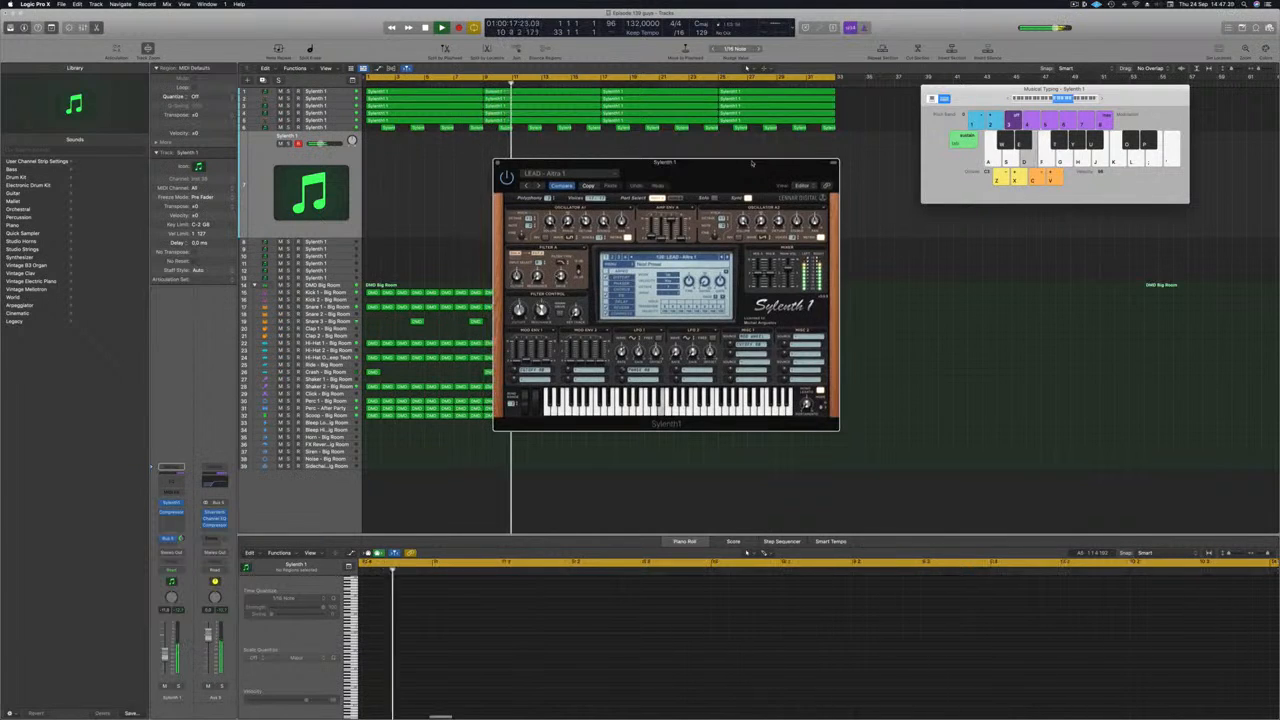
key("f")
key("g")
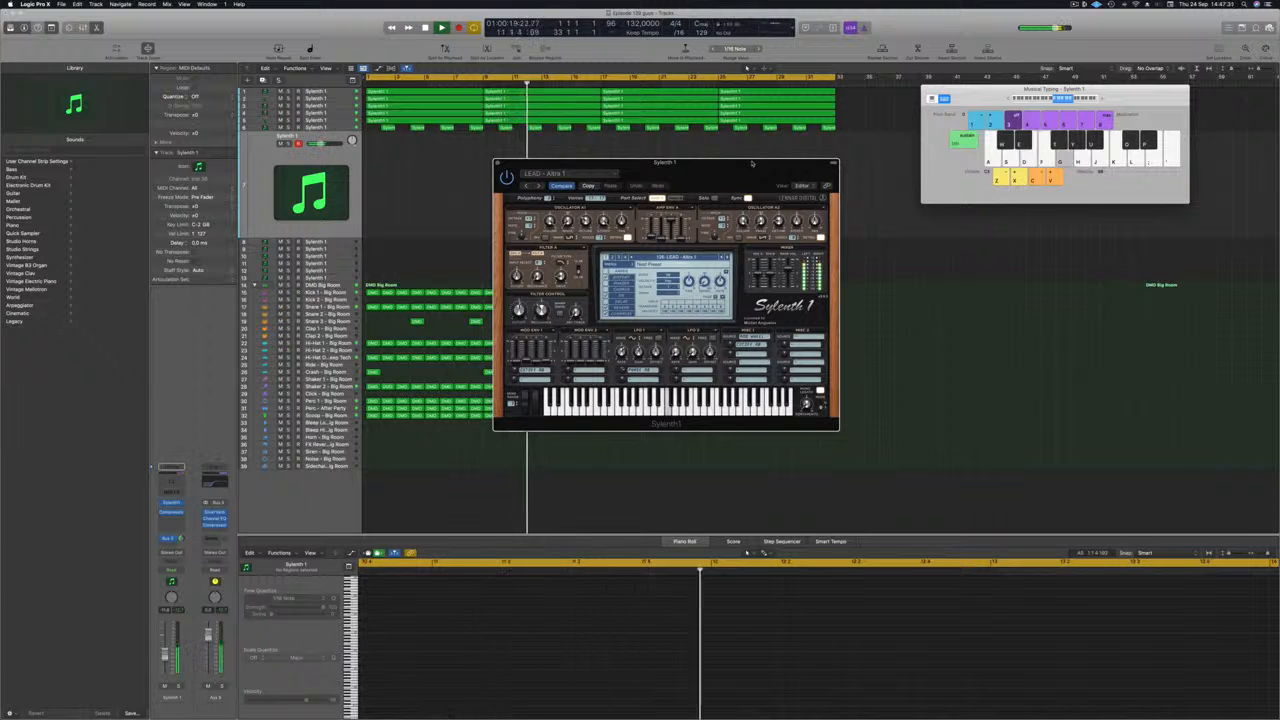
key("f")
key("a")
key("d")
key("f")
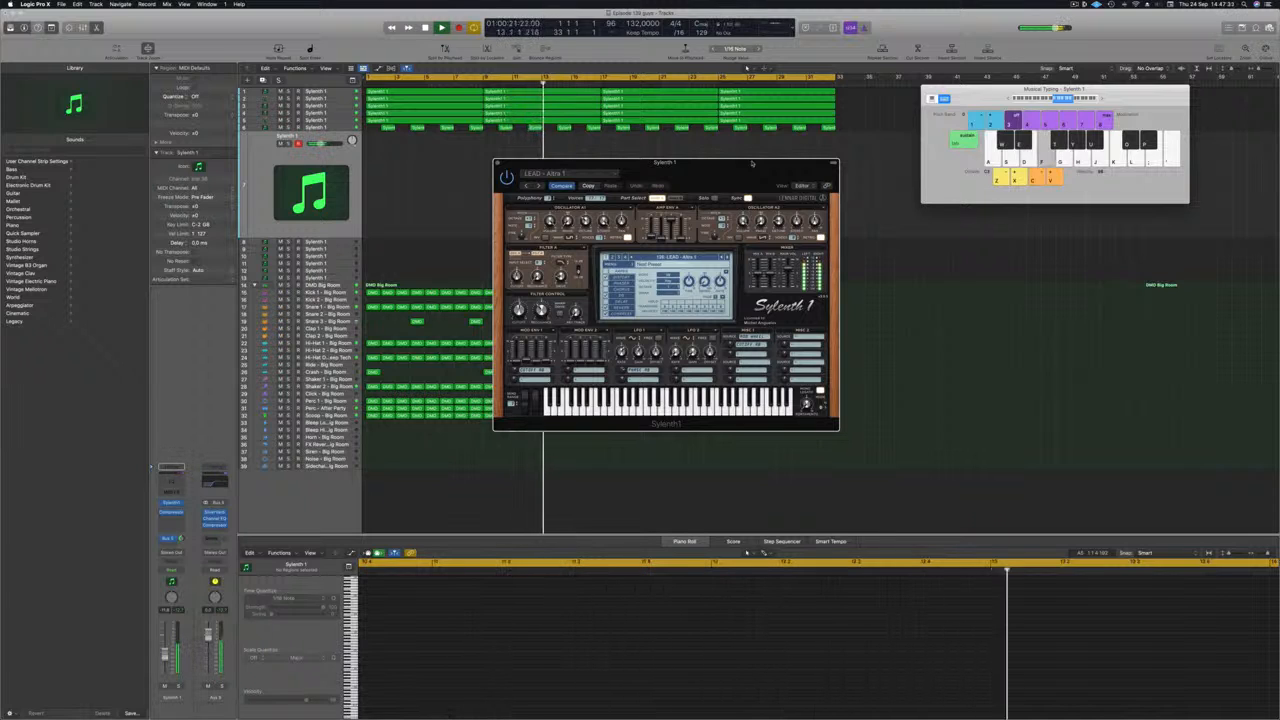
key("a")
key("d")
key("f")
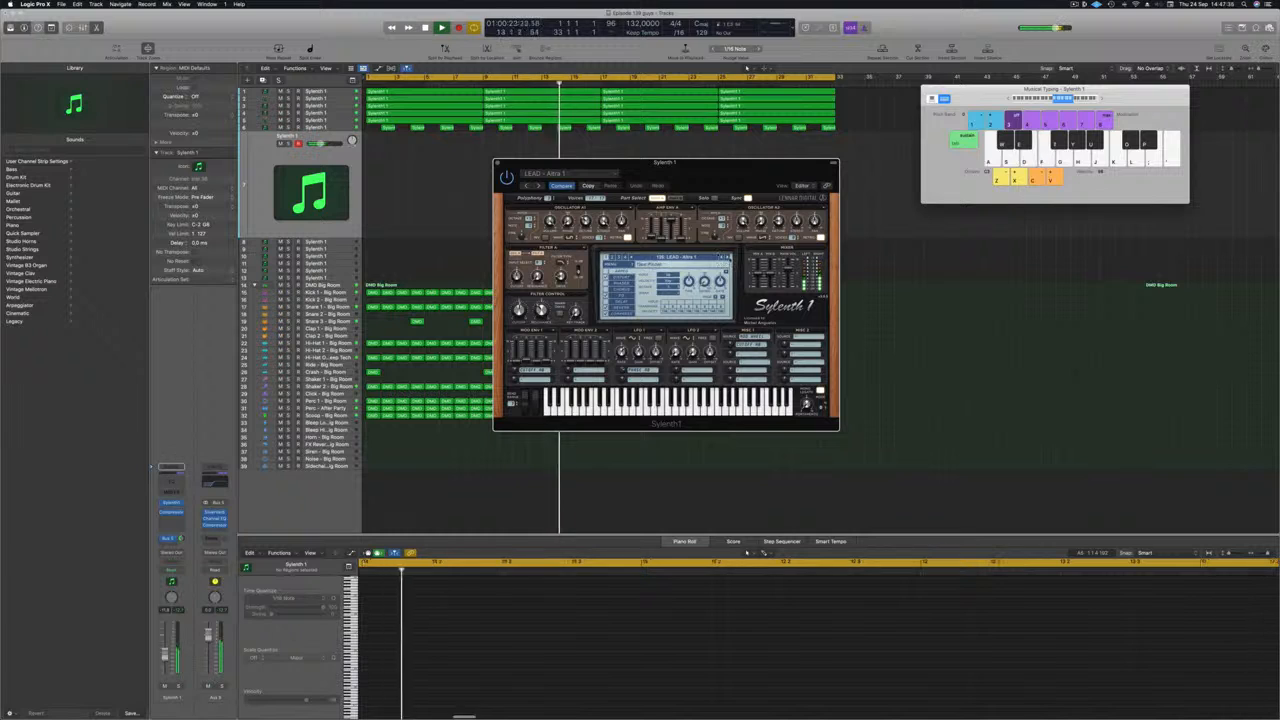
key("a")
key("d")
key("f")
key("a")
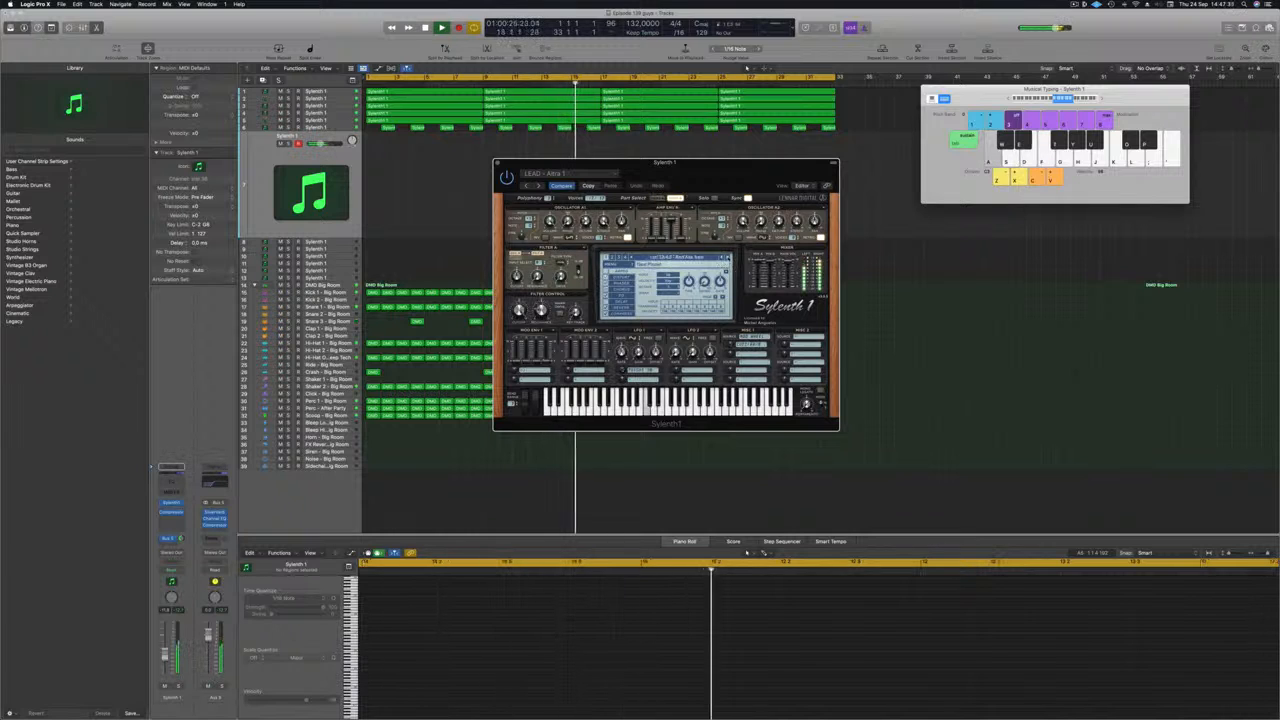
key("d")
Step: Step the Sylenth1 lead presets forward to LEAD - Brass, playing notes, and raise the lead track's volume
left_click(728, 258)
key("a")
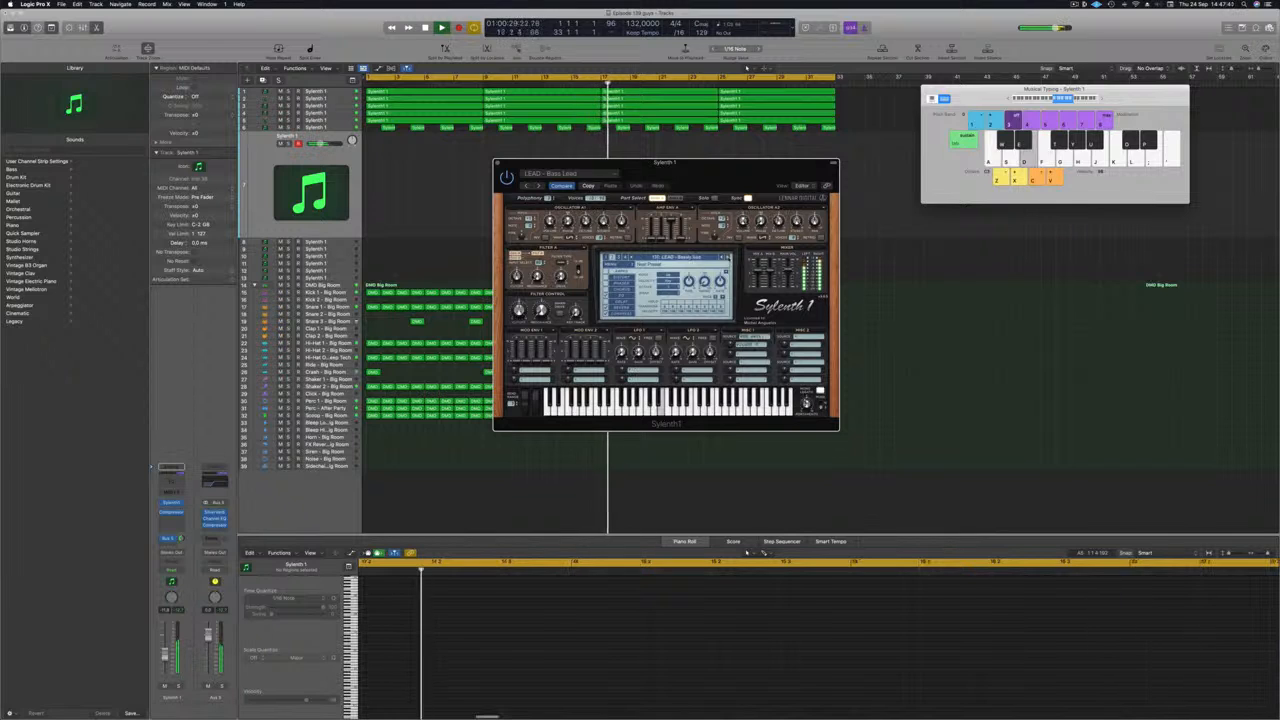
key("f")
key("a")
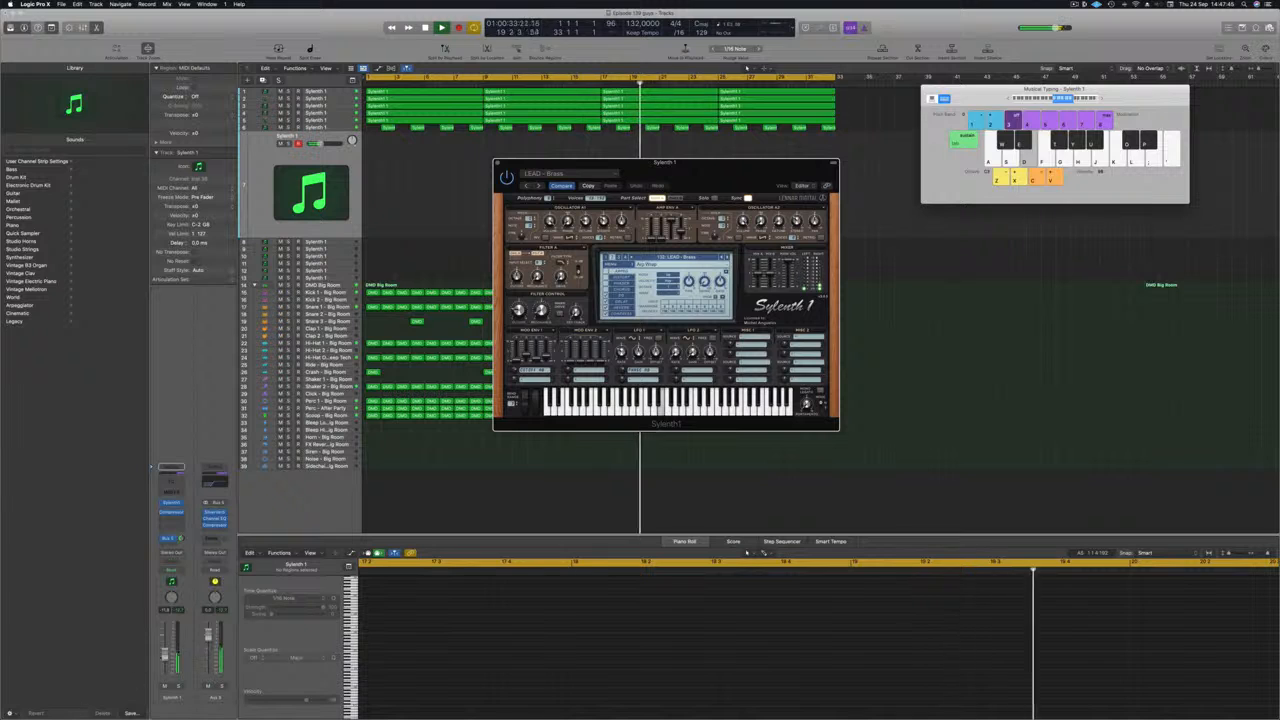
left_click_drag(166, 640, 166, 645)
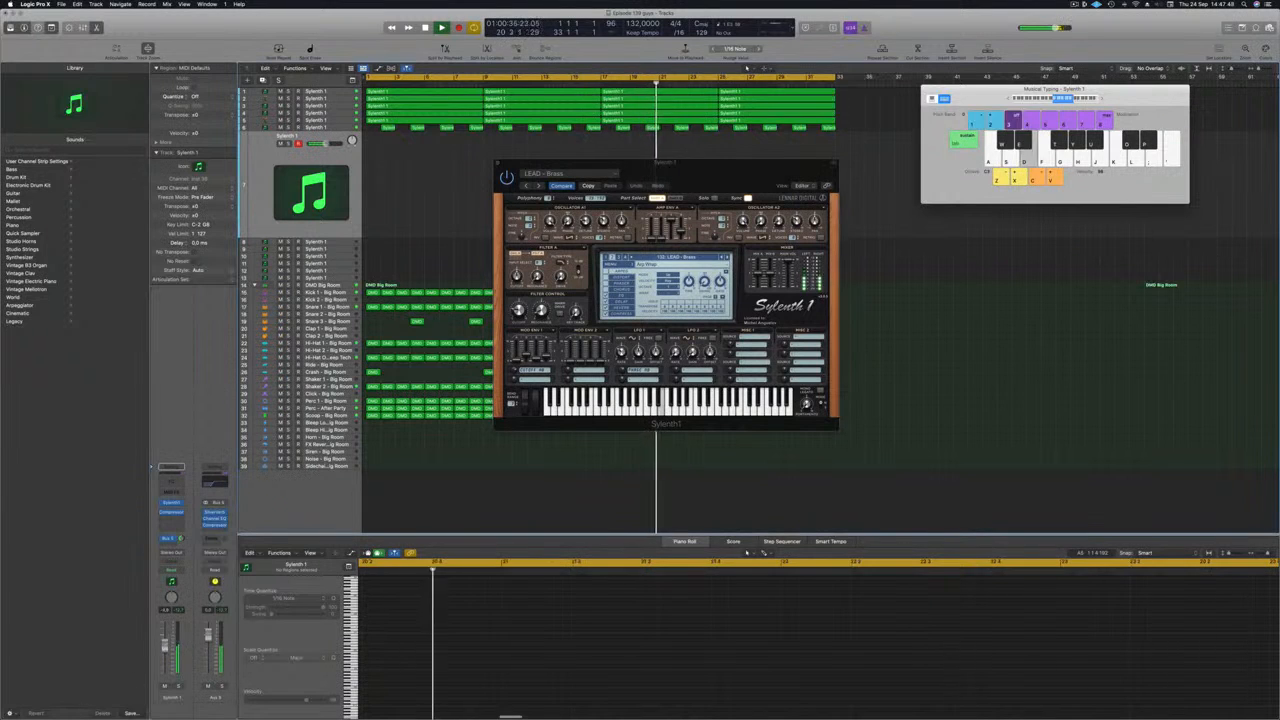
key("f")
key("a")
Step: Advance past LEAD - Brass to the next two Sylenth1 lead presets and audition them with short phrases
left_click(729, 257)
key("a")
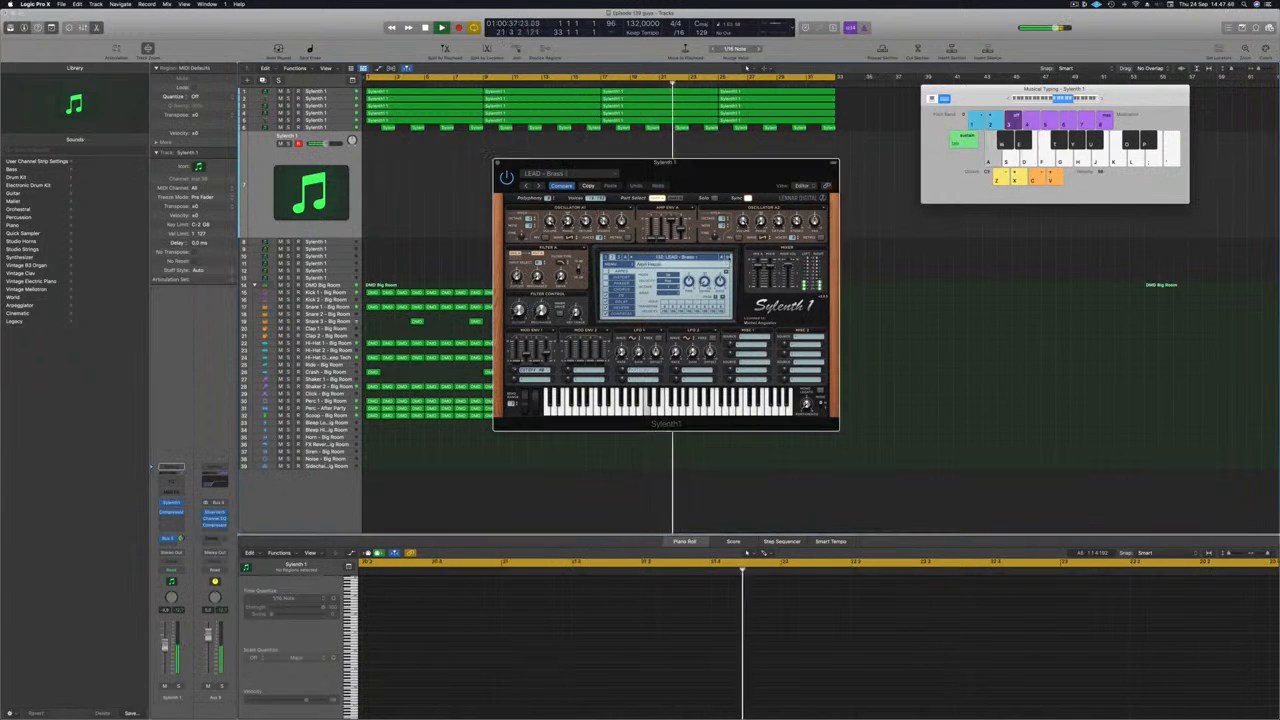
key("d")
key("f")
key("g")
left_click(729, 257)
key("a")
Step: Continue forward through the following Sylenth1 lead presets, playing a short ascending phrase on each one
key("a")
left_click(729, 257)
key("a")
key("d")
key("f")
left_click(729, 257)
key("a")
key("d")
key("f")
left_click(729, 257)
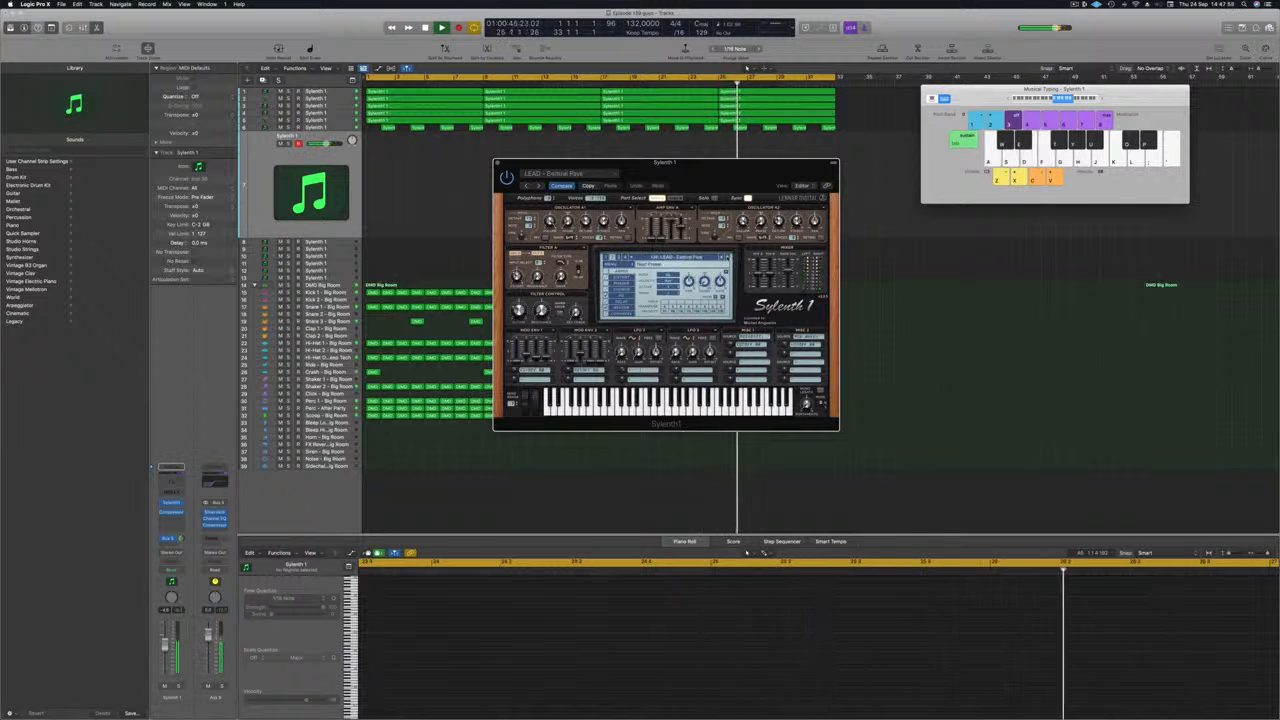
key("d")
key("f")
key("g")
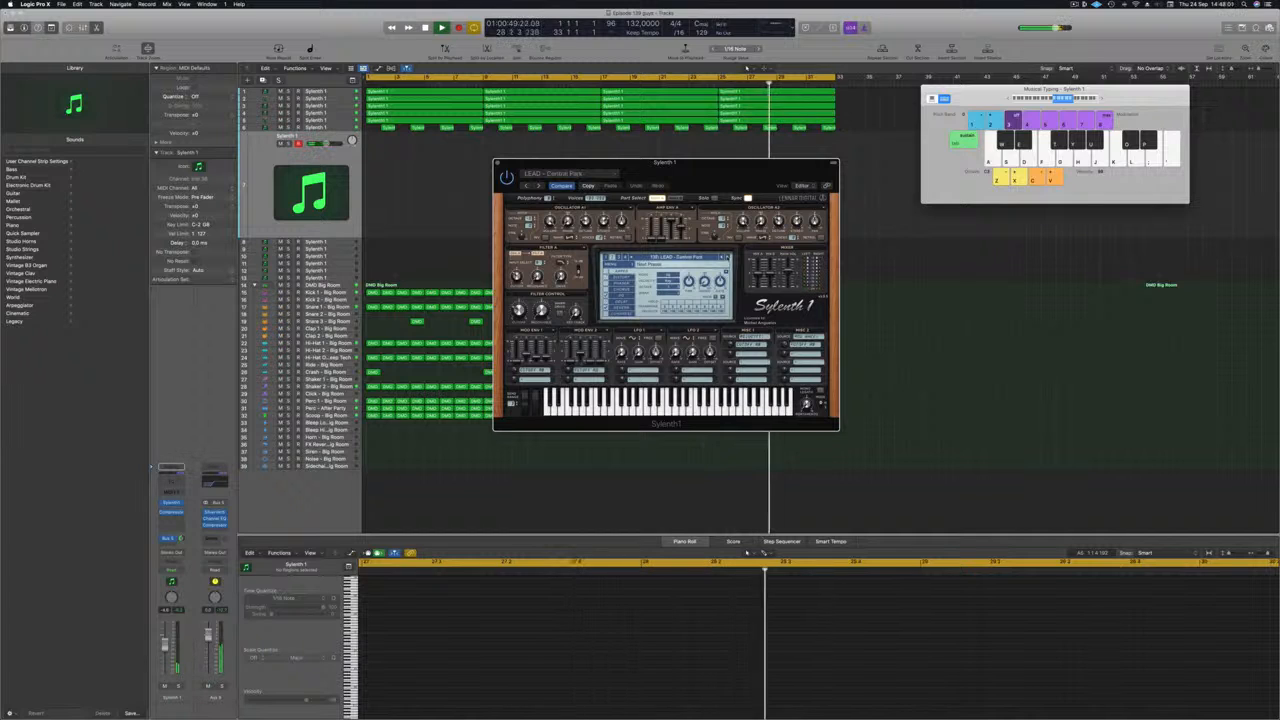
key("d")
key("f")
key("g")
Step: Step Sylenth1 forward to the LEAD - Discover Trance preset, playing notes to audition the sounds
left_click(729, 257)
key("a")
key("d")
left_click(728, 257)
key("a")
key("d")
key("f")
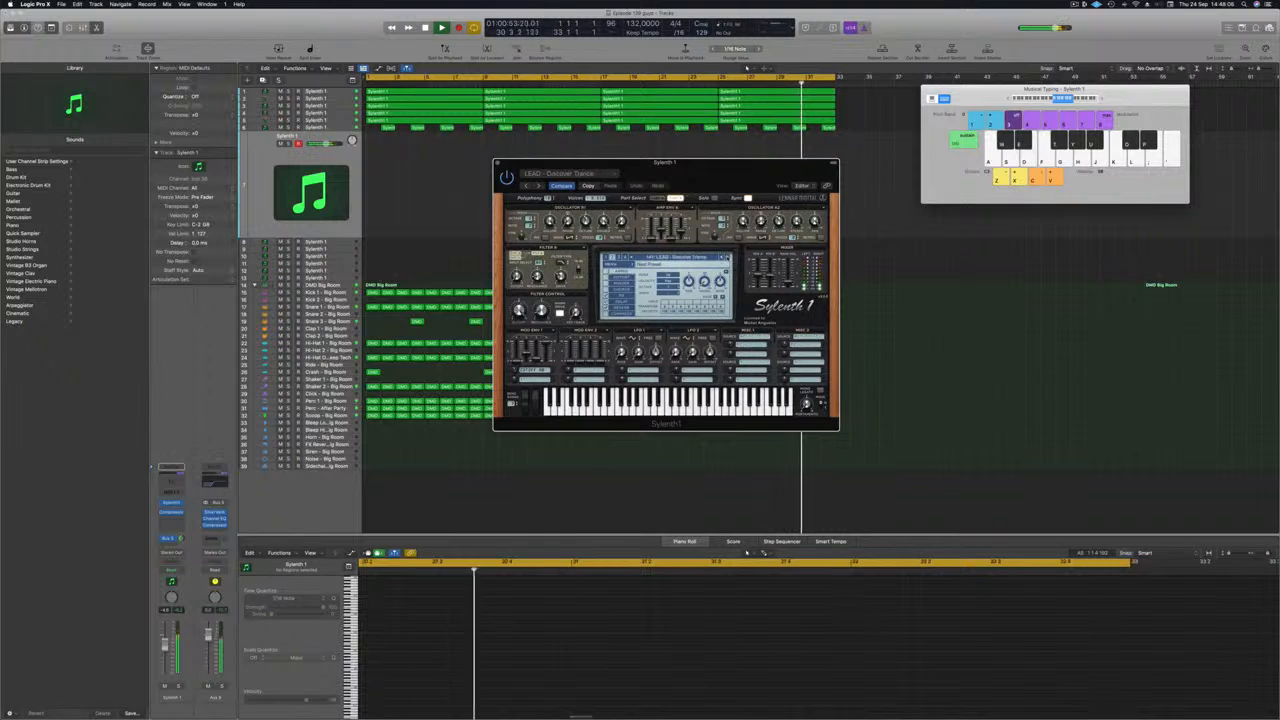
key("d")
key("f")
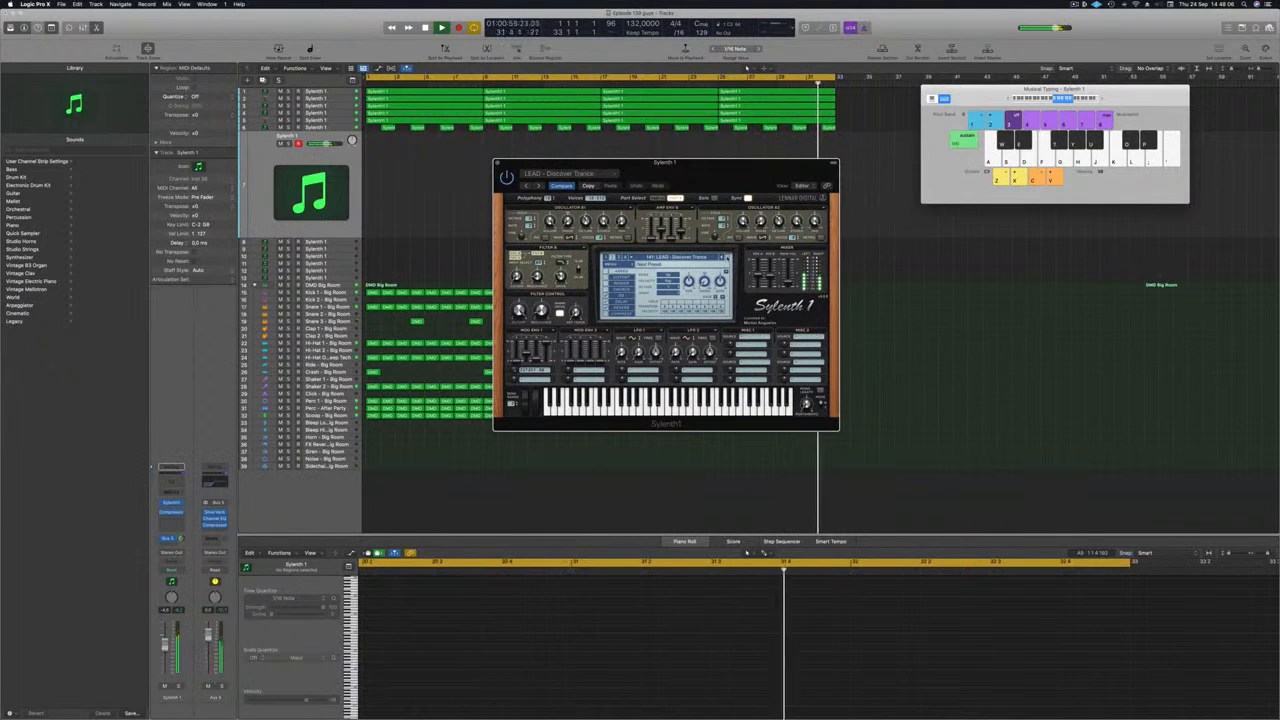
Step: Step Sylenth1 past the distorted leads to the preset LEAD - Divine and try notes on it
left_click(728, 257)
key("a")
left_click(728, 257)
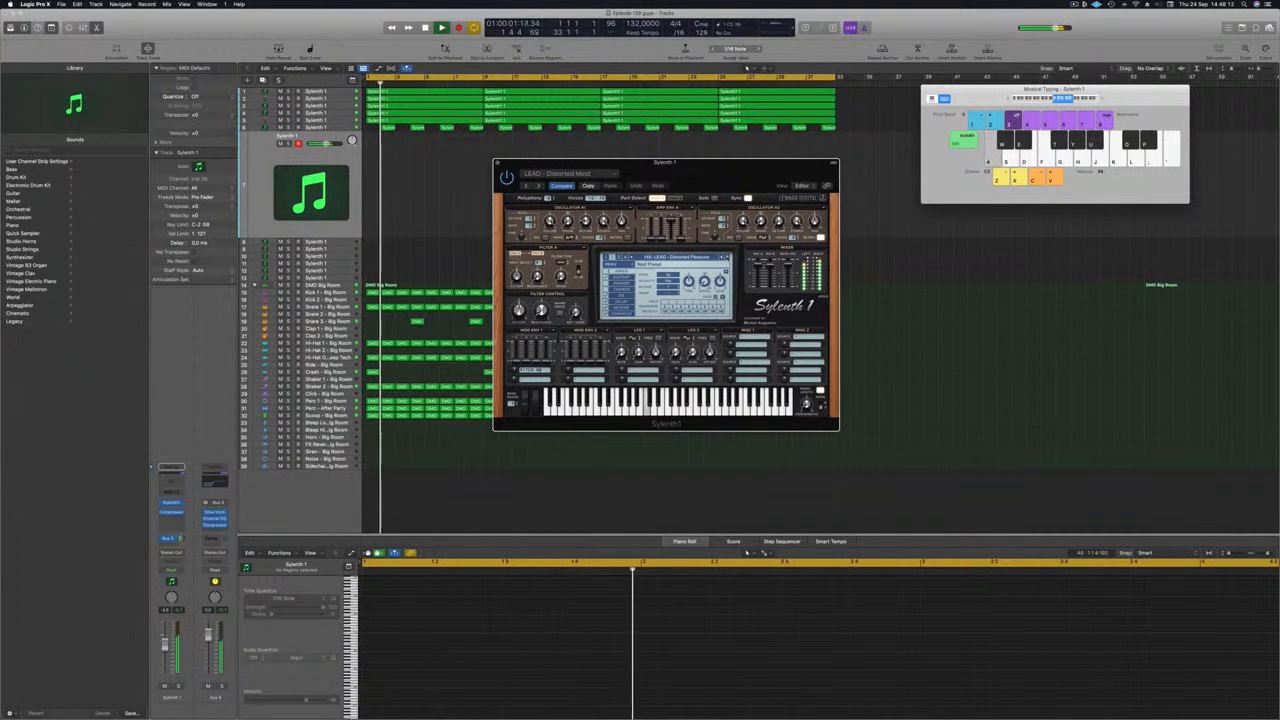
left_click(728, 257)
key("d")
key("f")
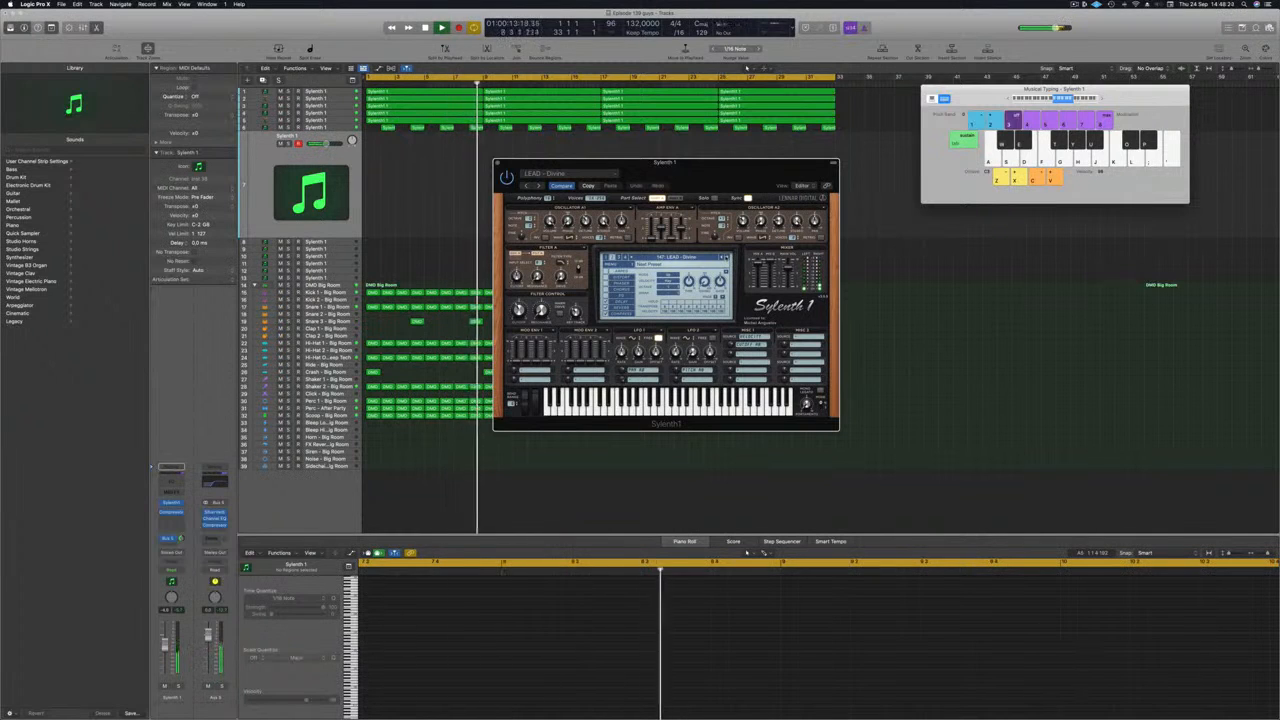
Step: Record a lead melody with LEAD - Divine on the new Sylenth1 track from about bar 9 to bar 27
key("r")
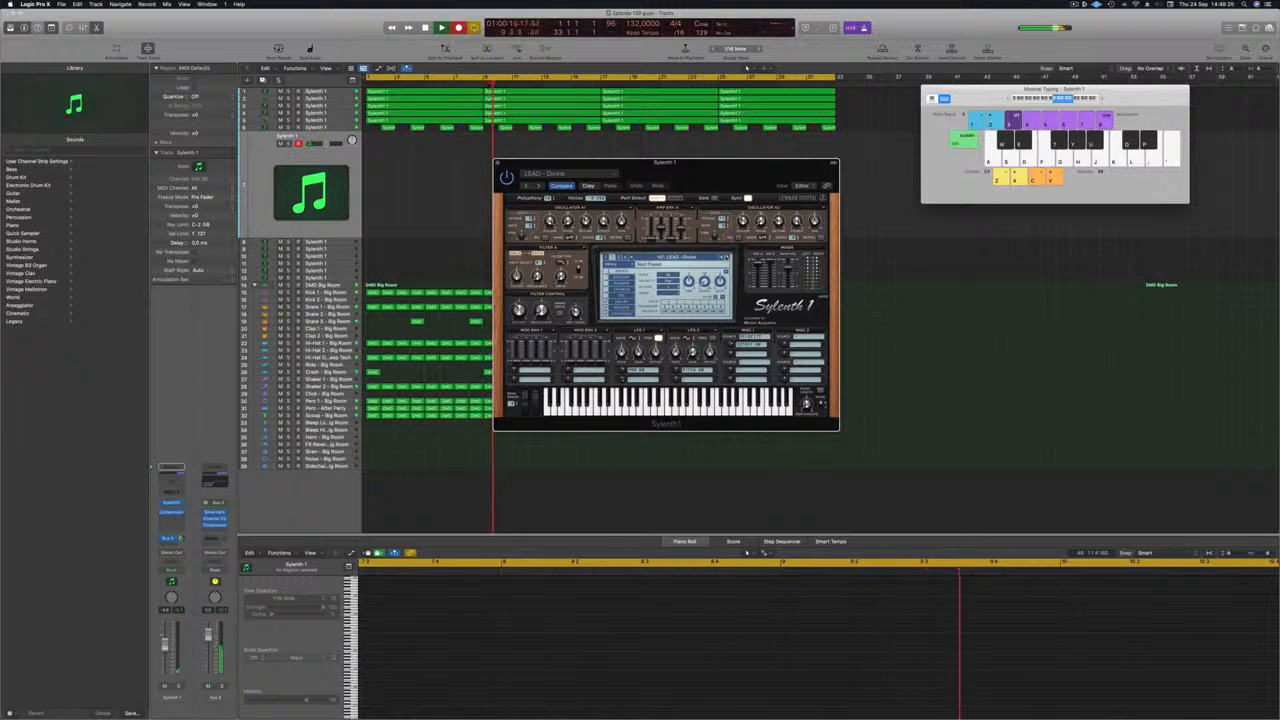
key("a")
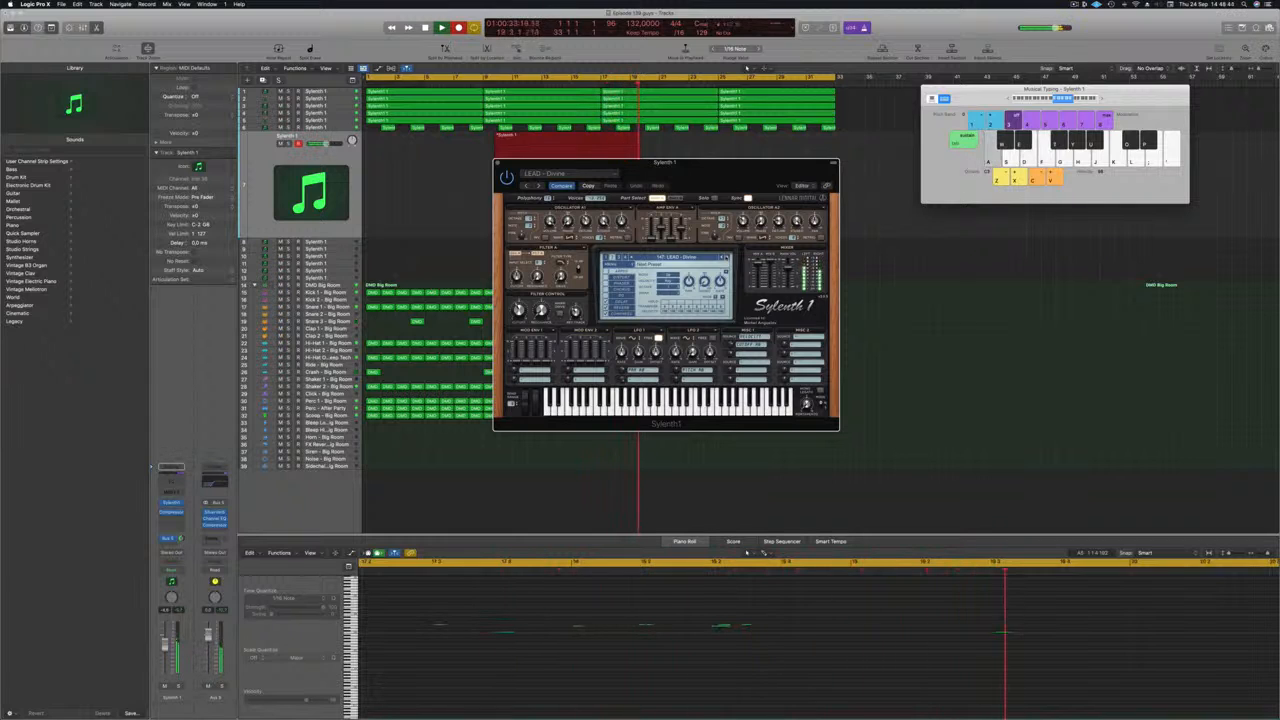
key("a")
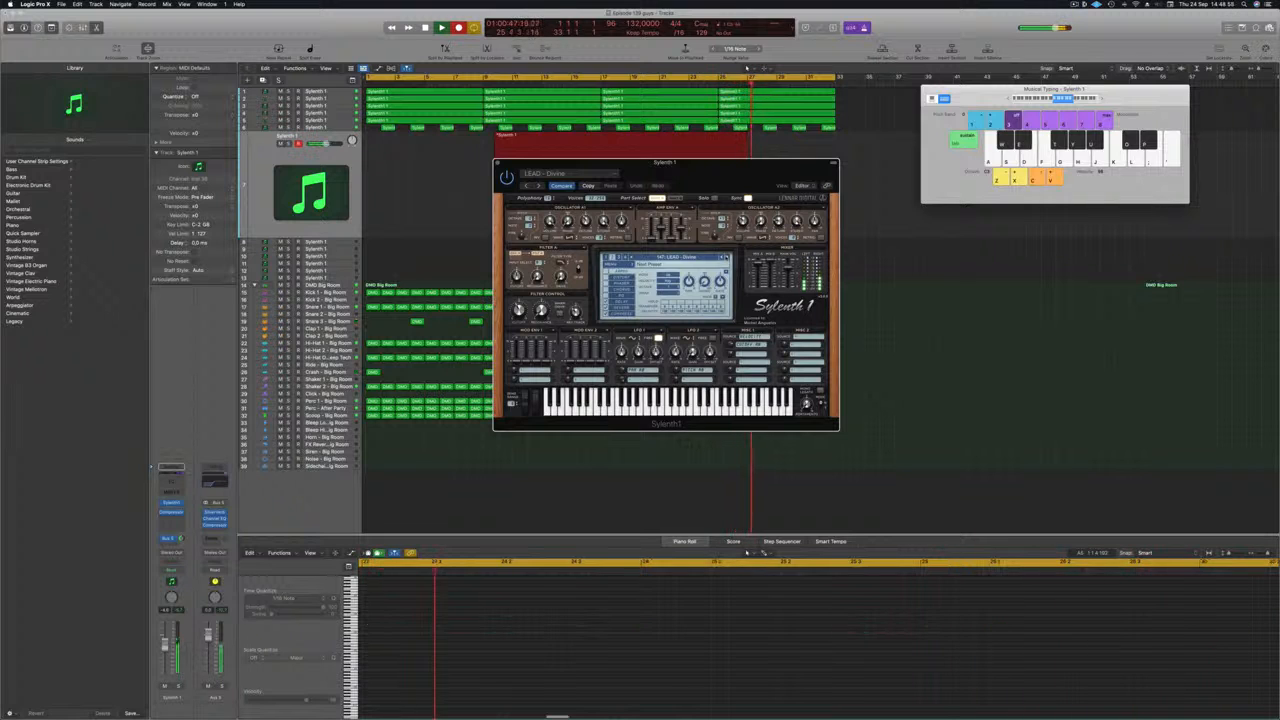
key("space")
Step: Move the Sylenth1 window aside, shift the recorded lead region back to bar 2, and play it
key("space")
left_click_drag(735, 176, 1185, 193)
left_click_drag(585, 135, 472, 141)
key("space")
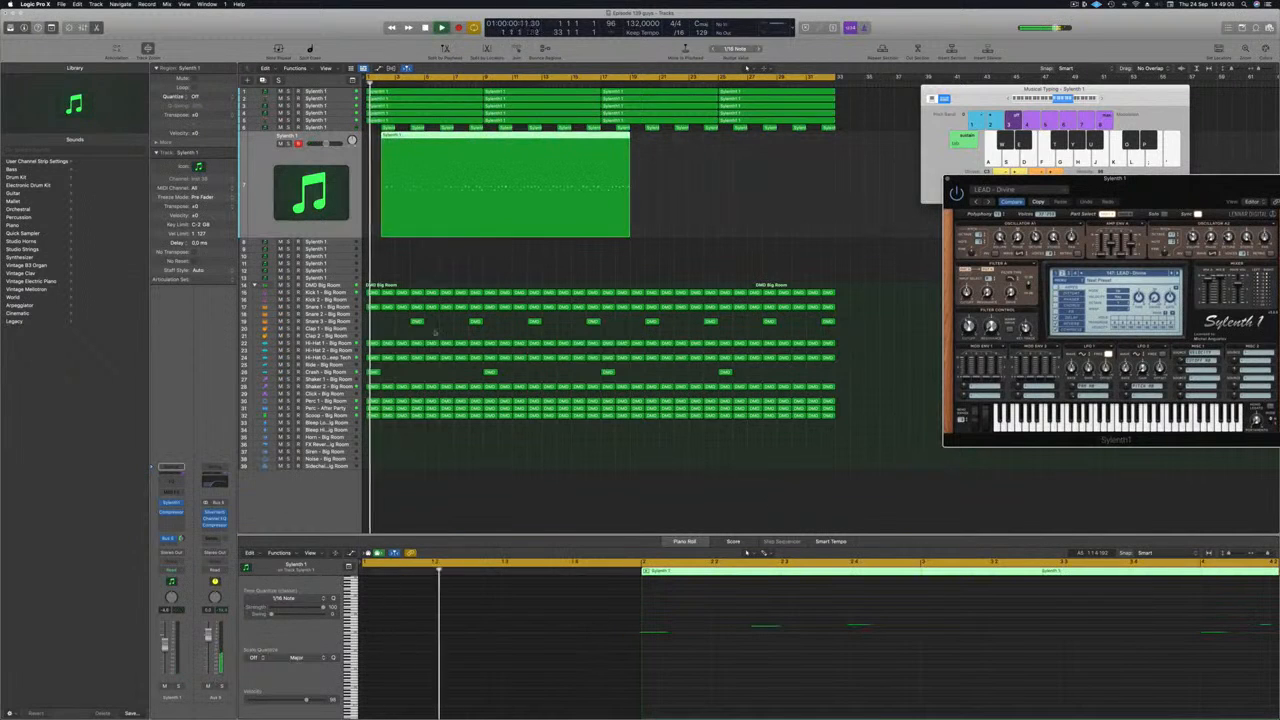
Step: Select all notes of the recorded lead region in the piano roll
scroll(748, 655, "down", 5)
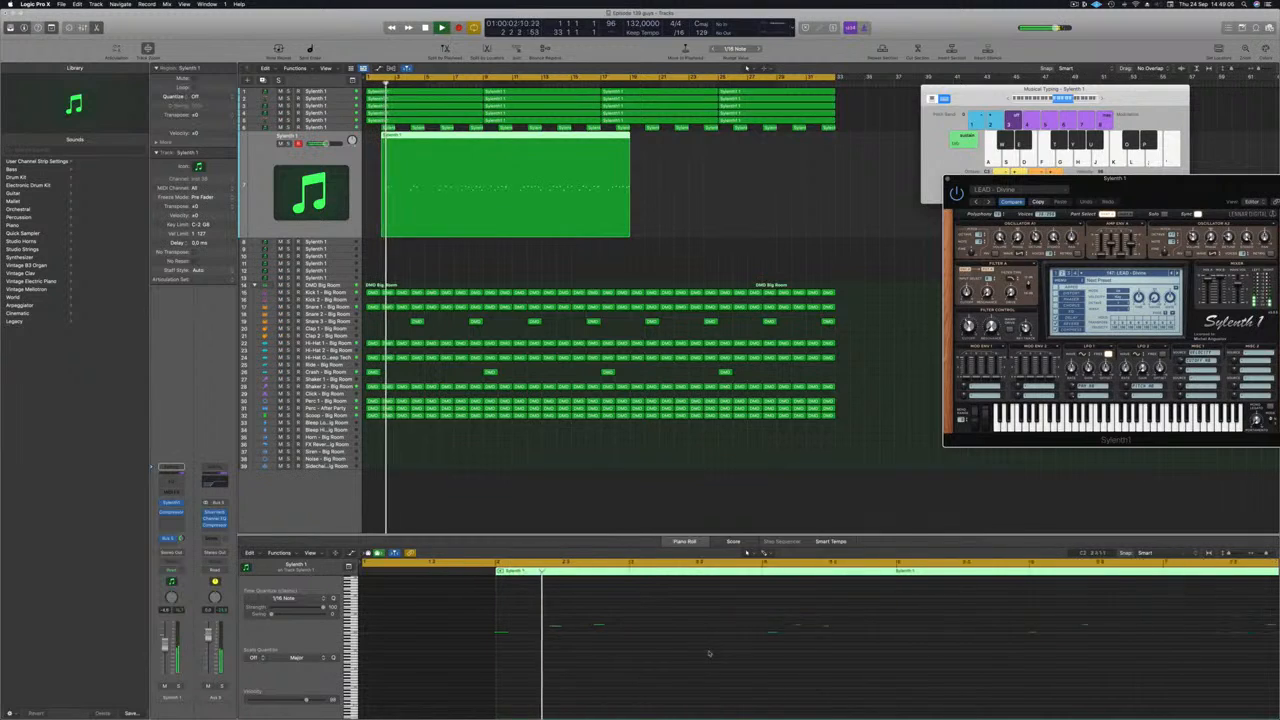
left_click(706, 656)
key("super+a")
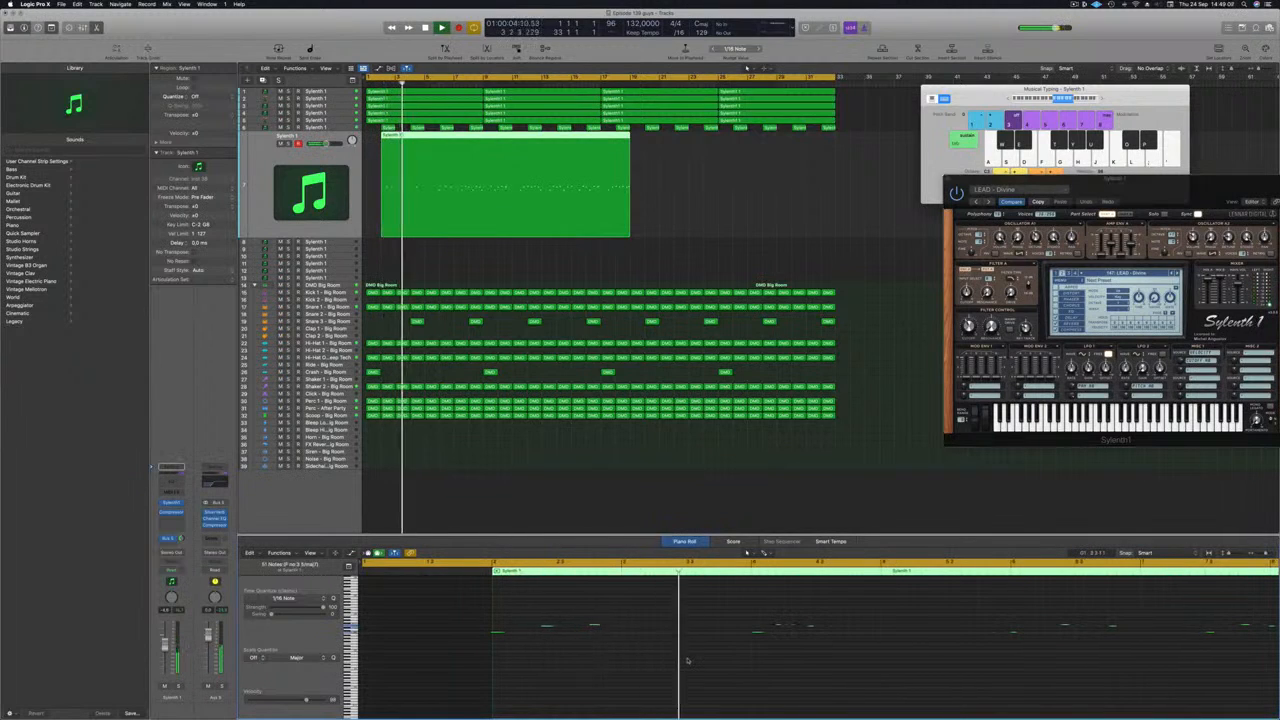
scroll(650, 660, "down", 3)
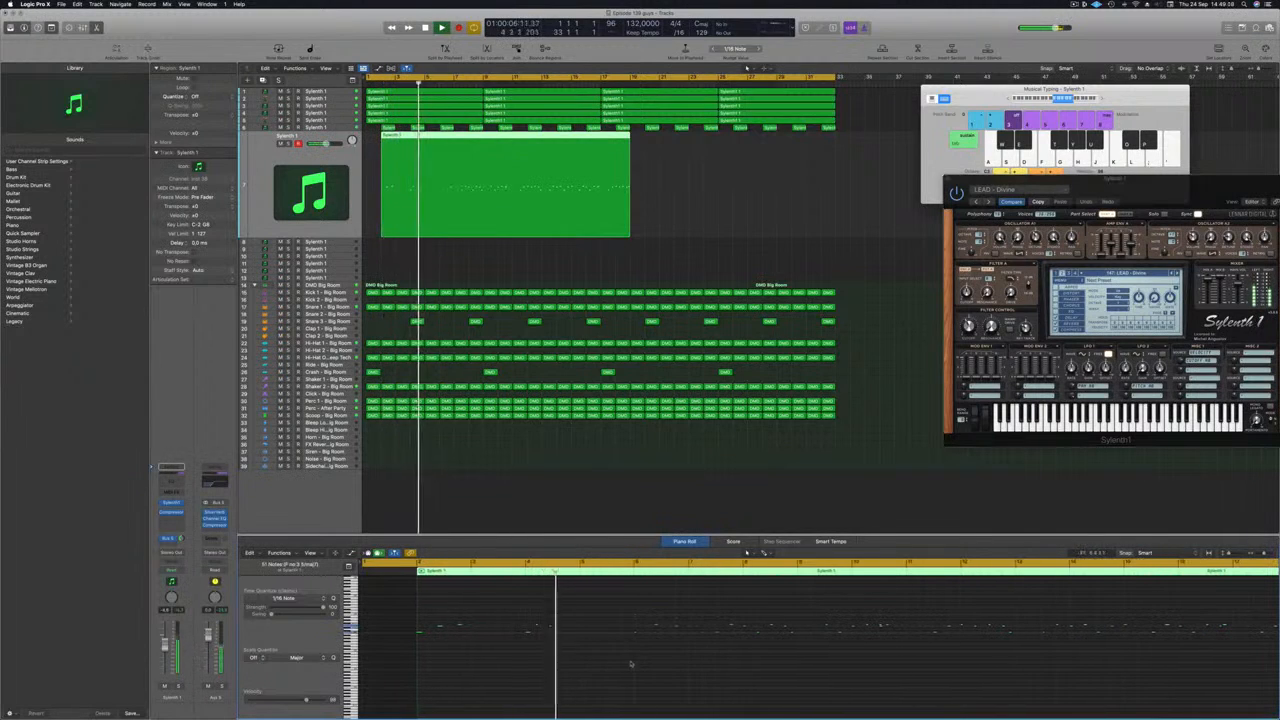
scroll(637, 666, "up", 2)
scroll(637, 666, "down", 1)
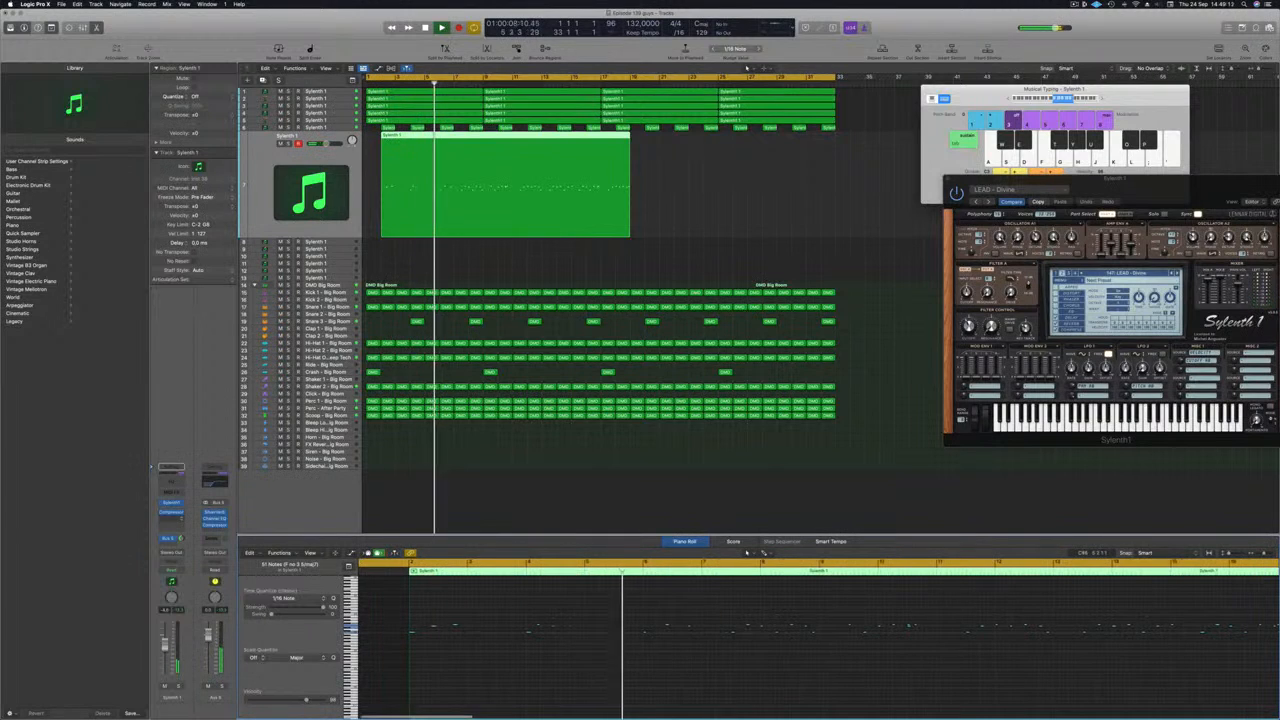
Step: Raise the lead track's volume slightly and review the recorded notes through to the region's end
left_click_drag(165, 644, 165, 641)
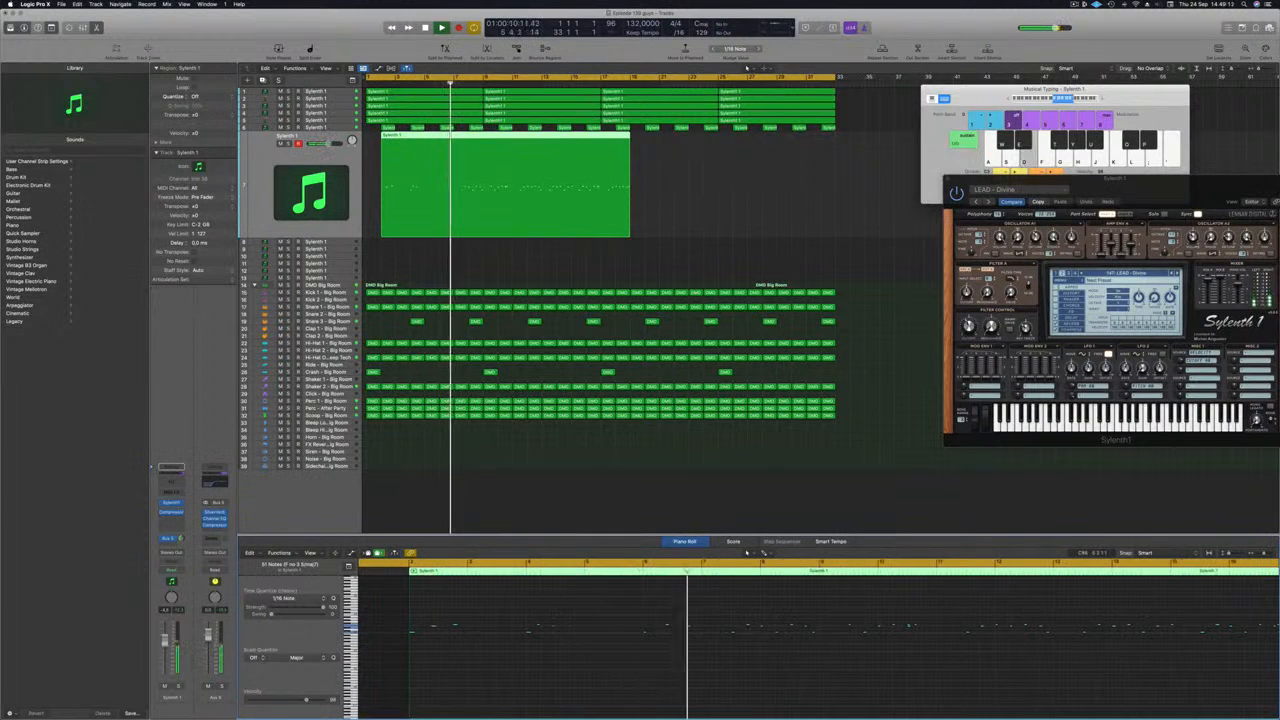
scroll(766, 663, "up", 2)
scroll(802, 665, "up", 2)
scroll(805, 666, "down", 2)
scroll(876, 666, "up", 1)
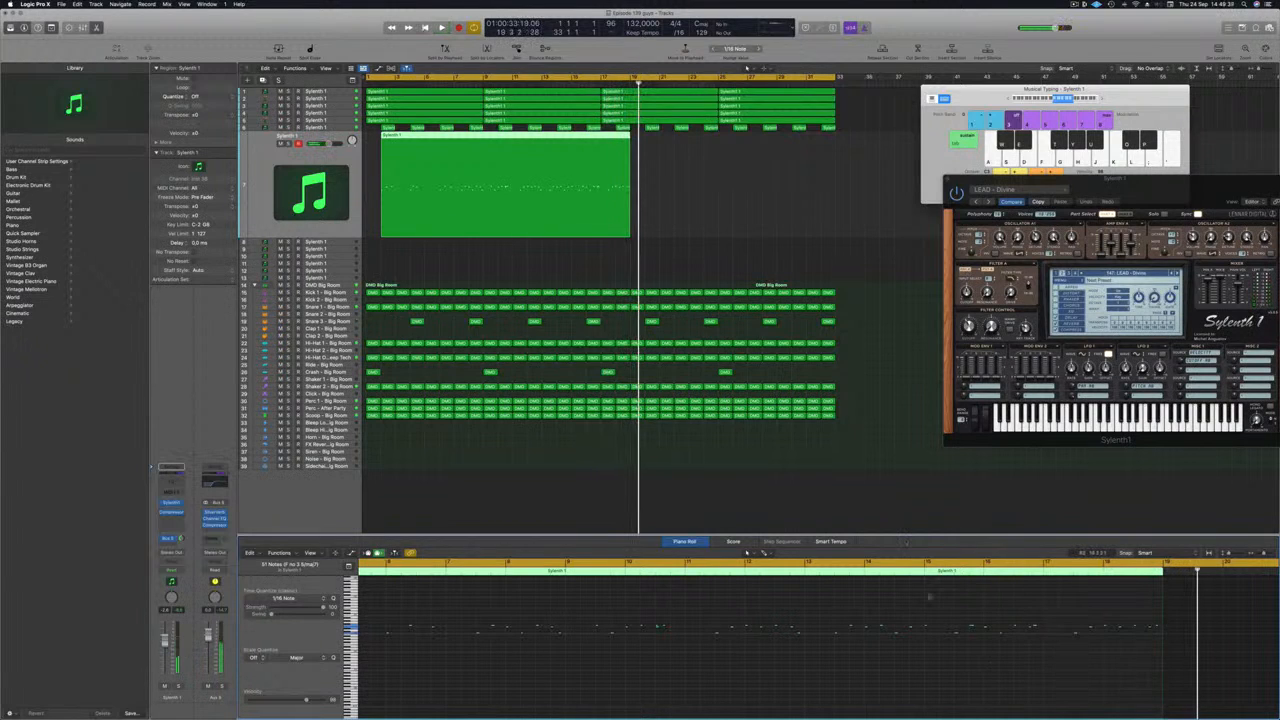
Step: Trim the recorded lead region to its last four bars, from bar 15, and move them to bar 1
key("Return")
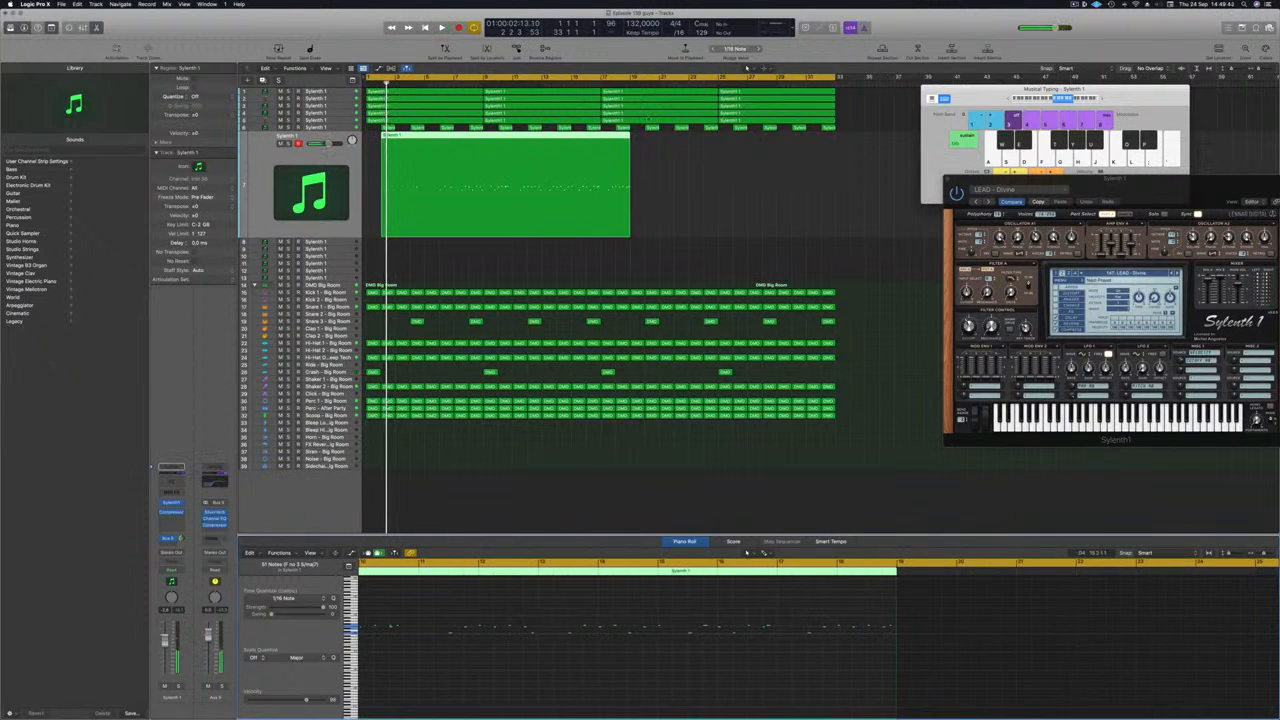
left_click(571, 240)
left_click(571, 139)
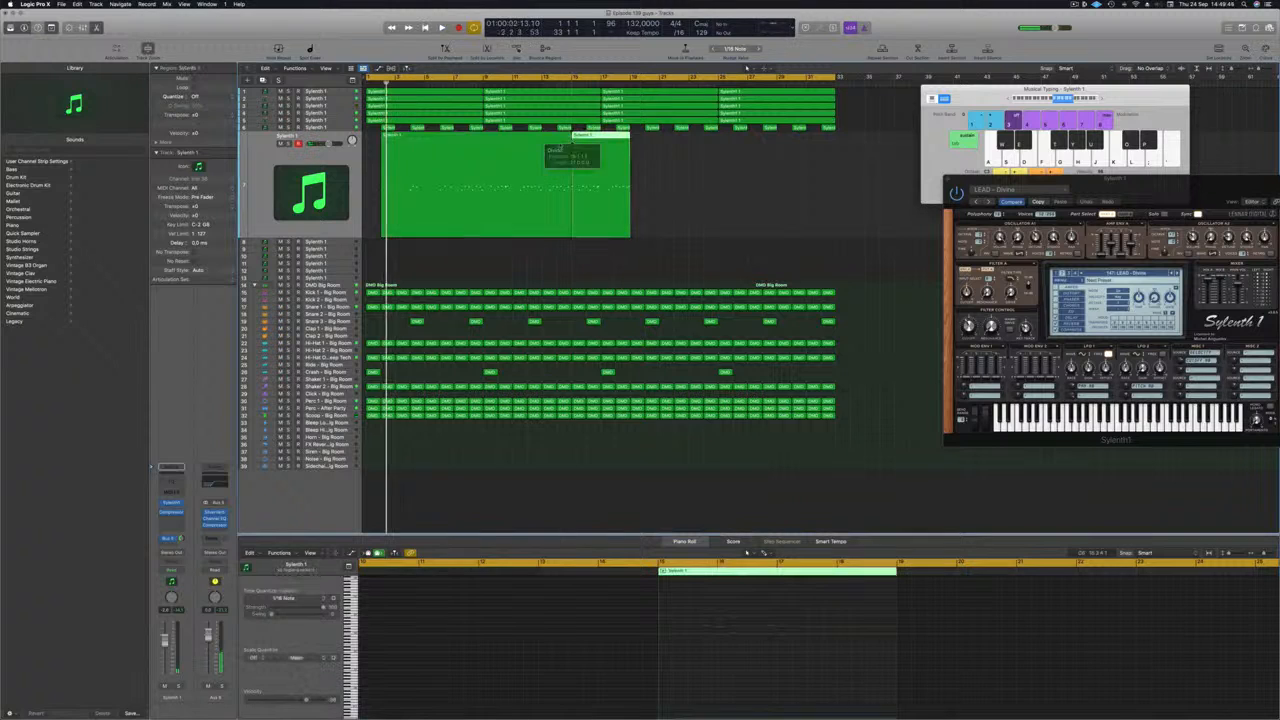
left_click(565, 140)
key("Delete")
left_click_drag(571, 143, 390, 148)
Step: Play back the trimmed lead region, bringing the Sylenth1 window back over the tracks and briefly soloing the lead
key("space")
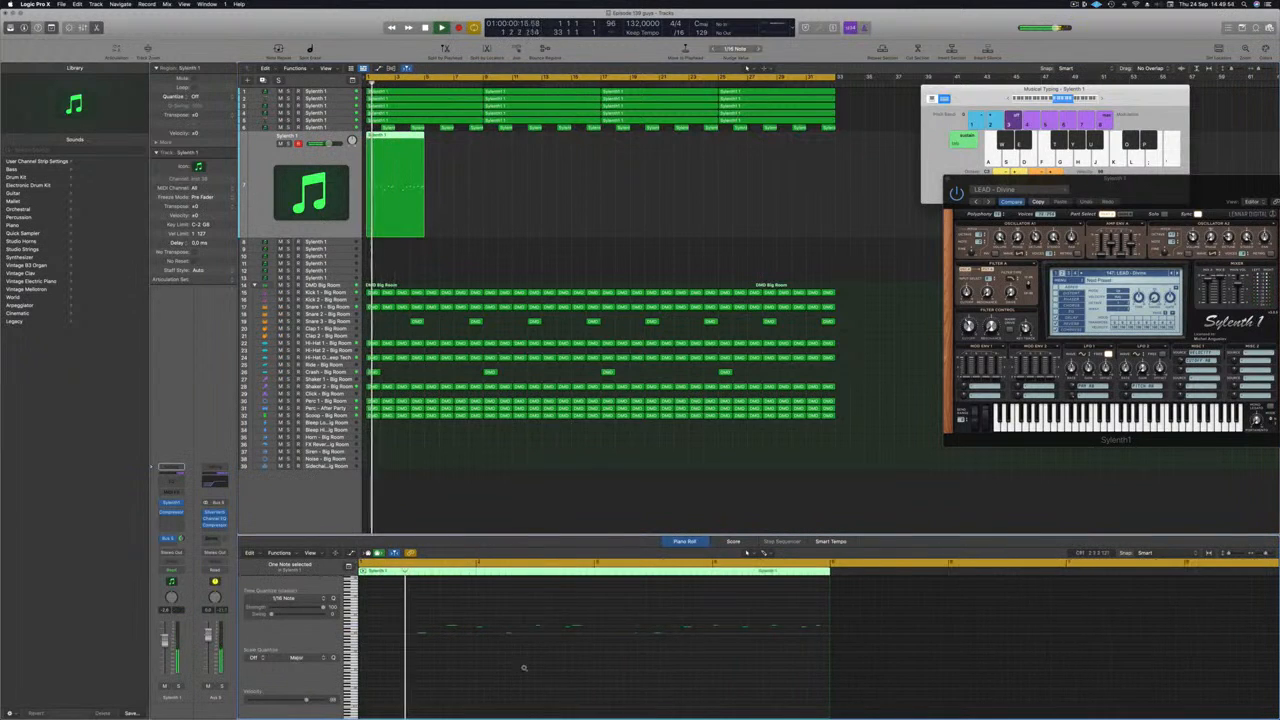
key("super+Right")
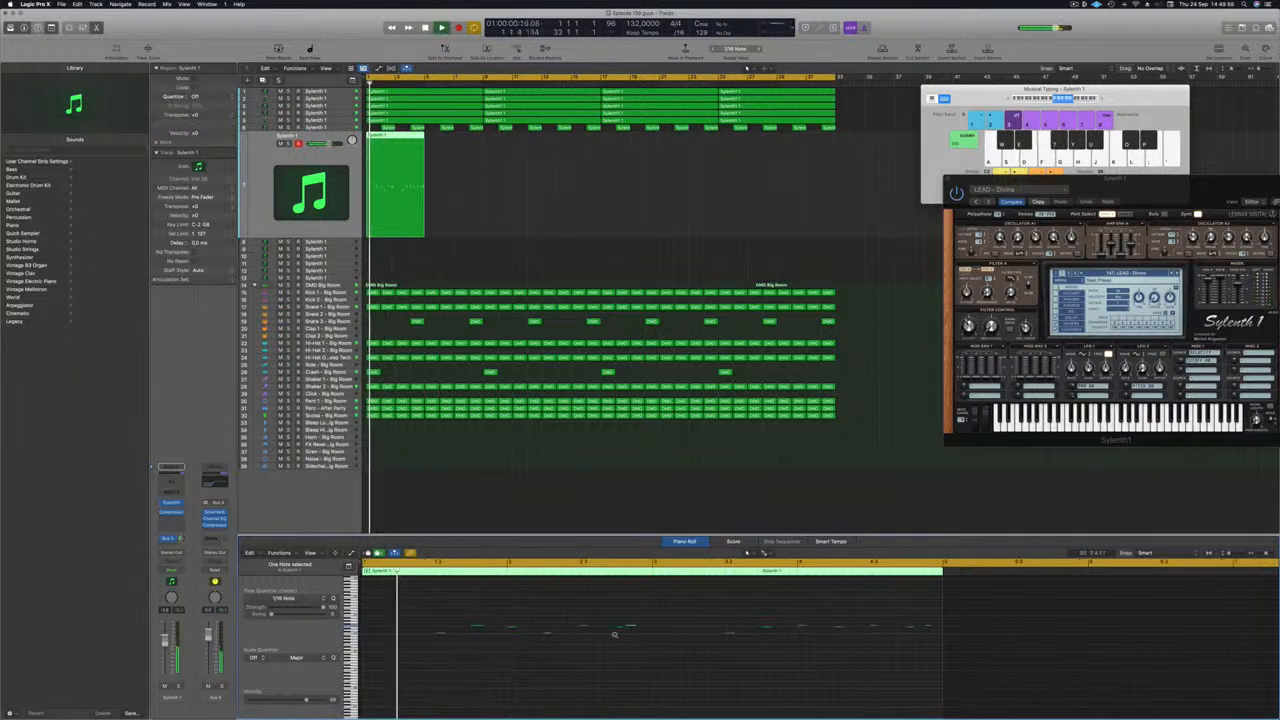
key("super+Left")
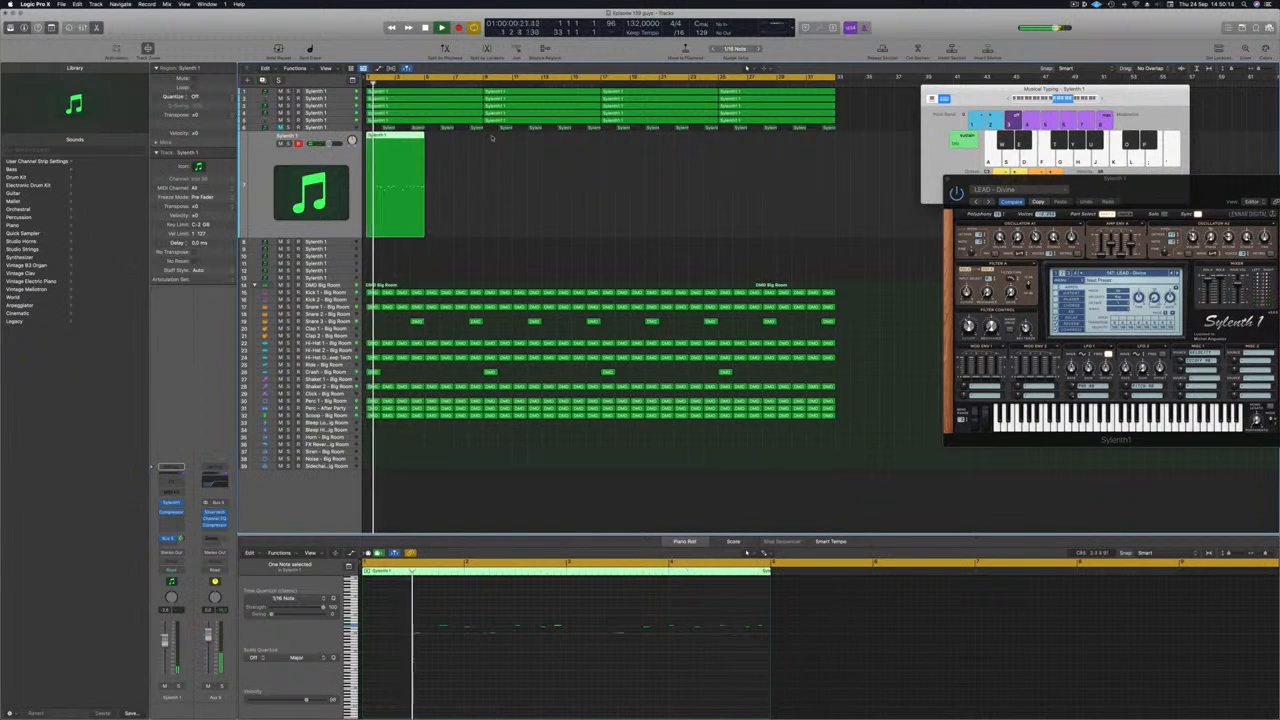
left_click_drag(1188, 190, 913, 159)
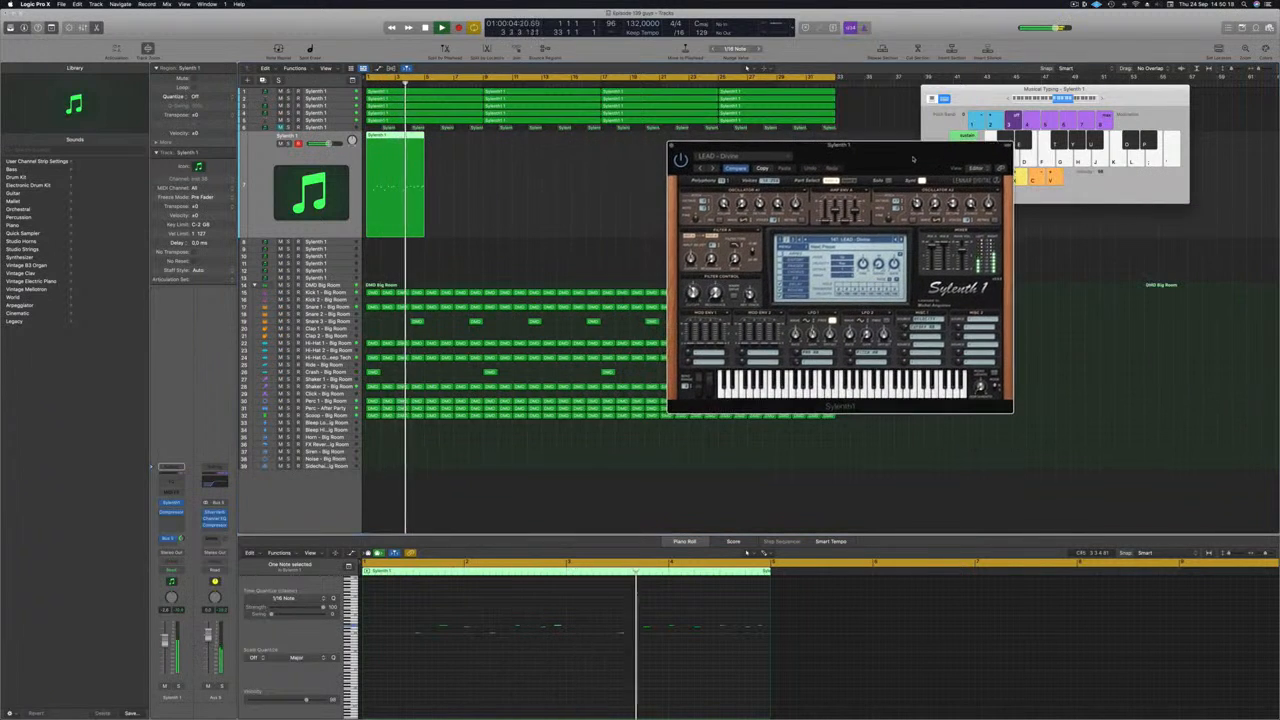
left_click(289, 144)
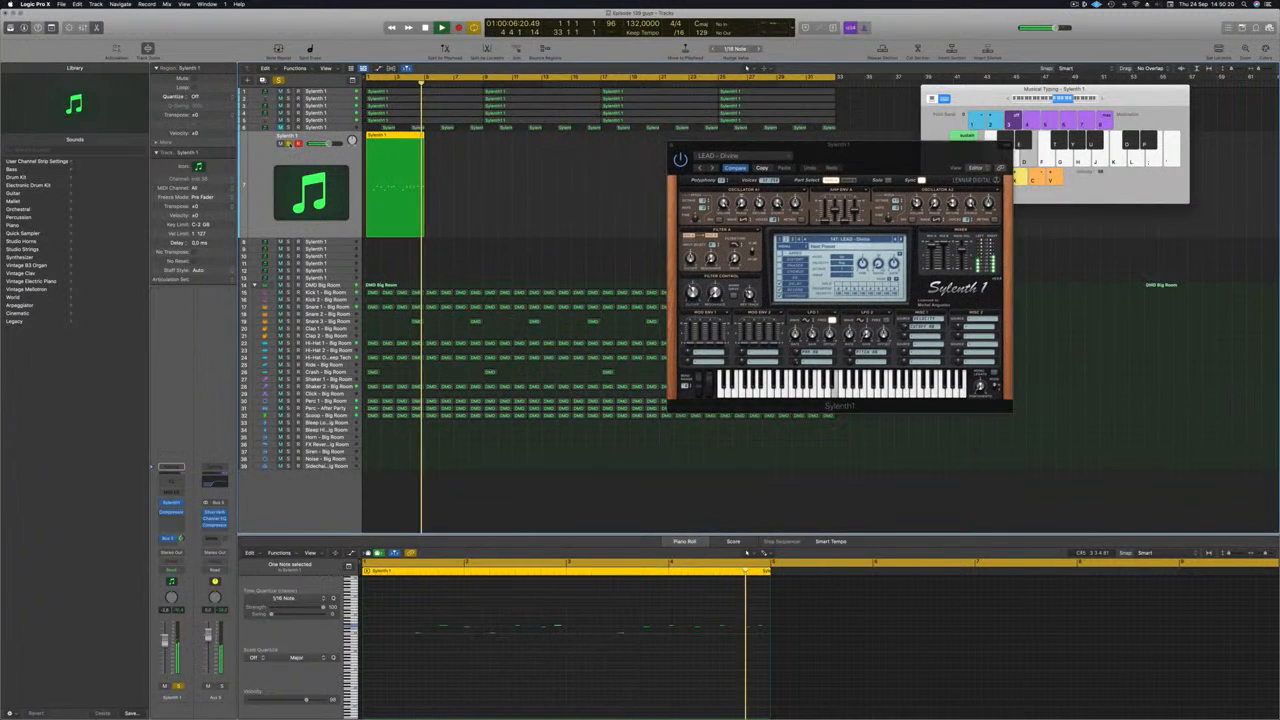
left_click(289, 144)
key("Return")
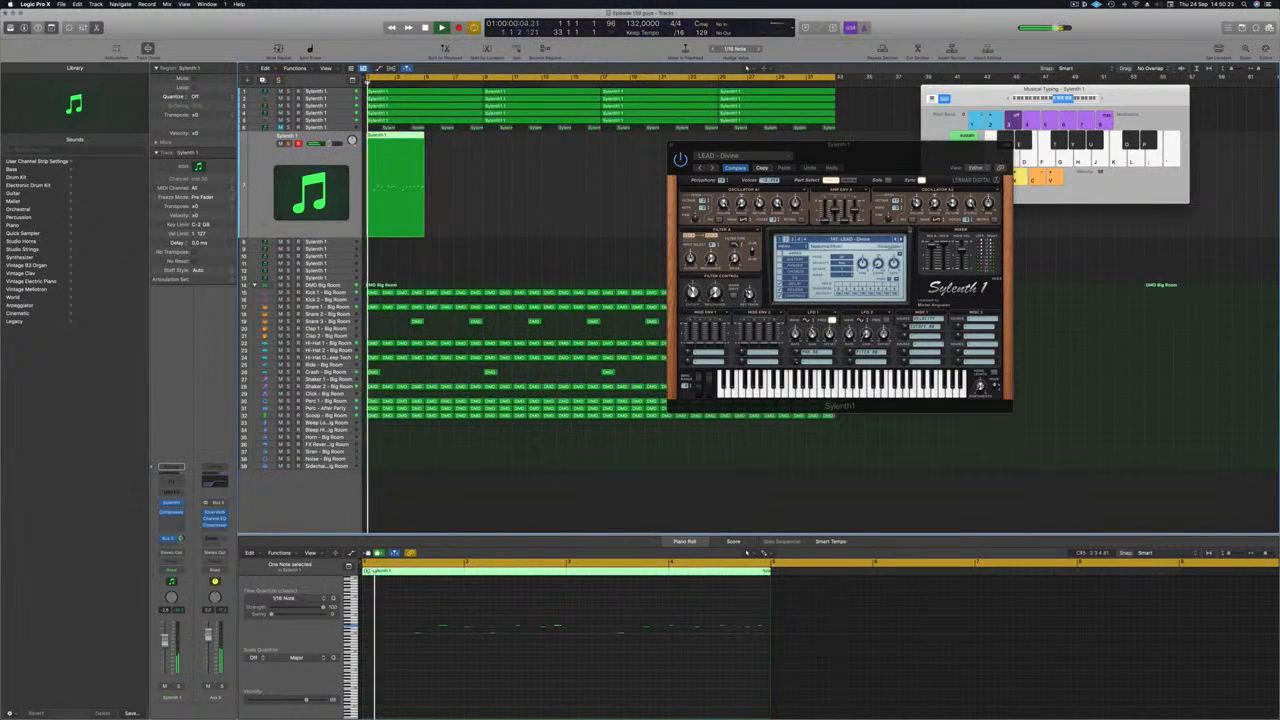
Step: Step Sylenth1 forward from LEAD - Divine to audition other lead presets on the recorded melody
left_click(901, 240)
left_click(901, 240)
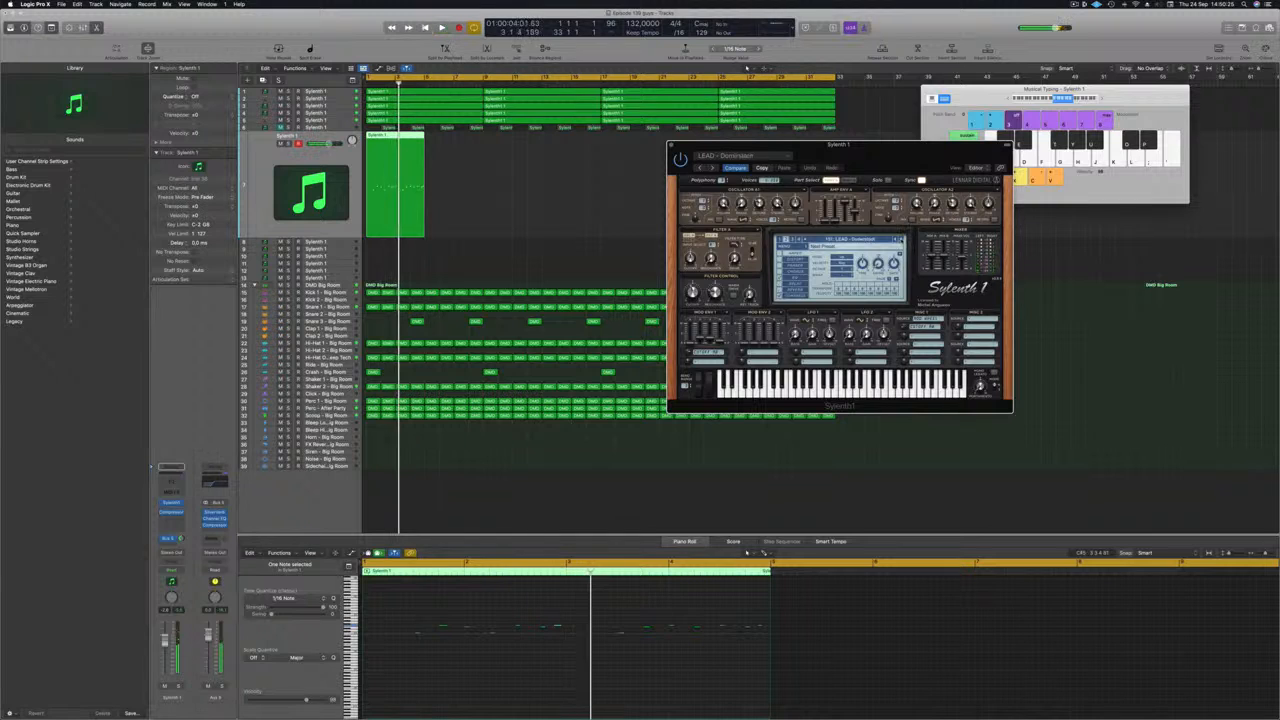
Step: Copy the four-bar lead region to bar 5 and shorten the cycle range to bars 1 to 9
left_click_drag(403, 138, 462, 144)
left_click_drag(834, 77, 483, 77)
key("Return")
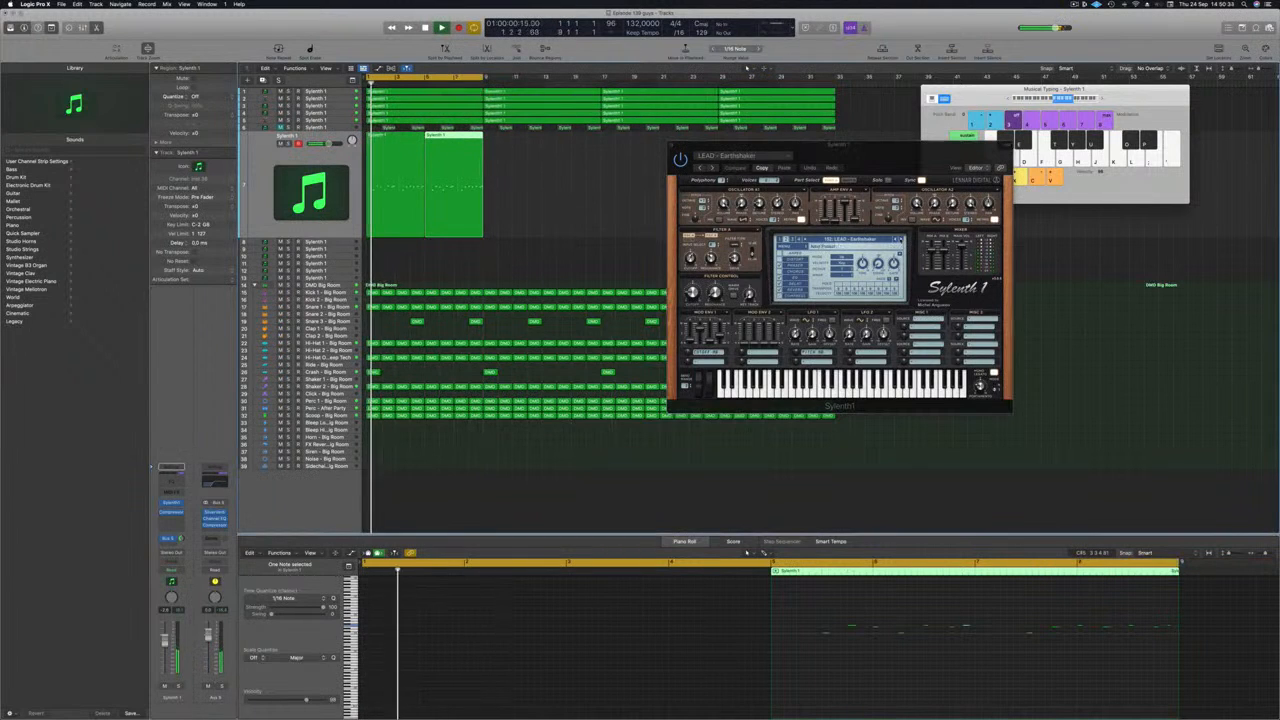
Step: Step Sylenth1 forward to the preset LEAD - From Above over the looped melody and select the first lead region
left_click(903, 240)
left_click(901, 240)
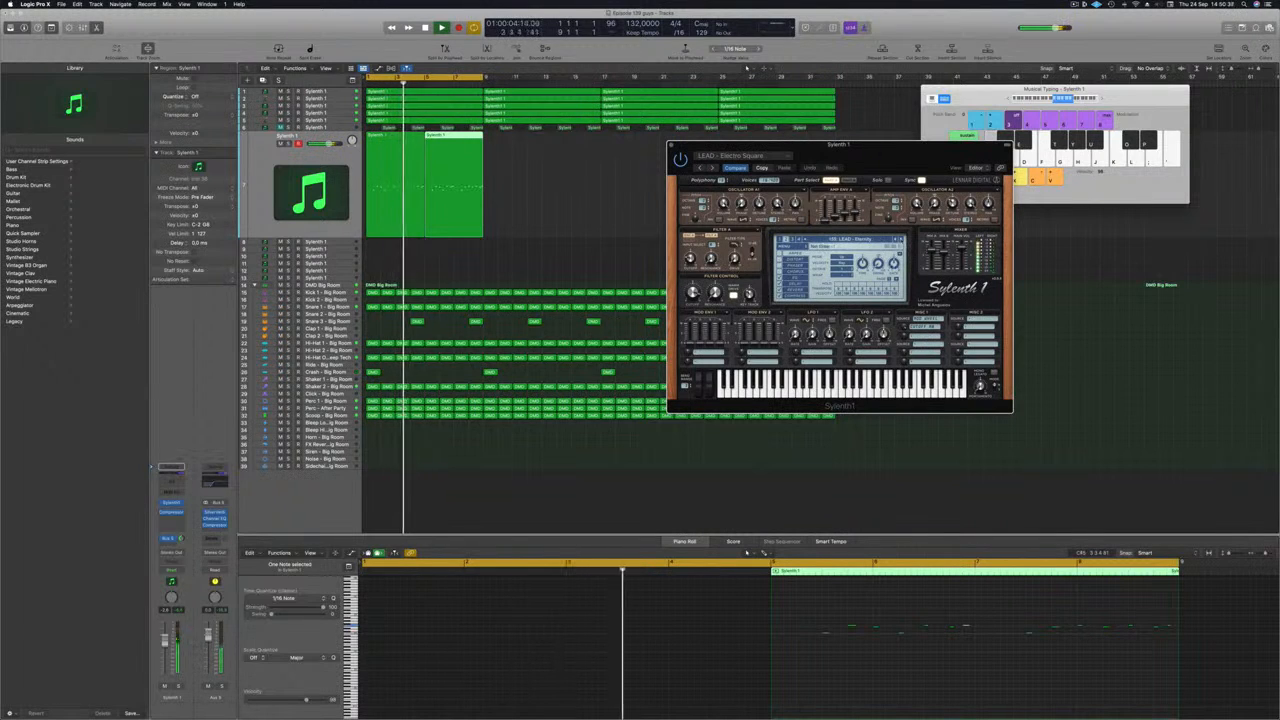
left_click_drag(907, 165, 777, 194)
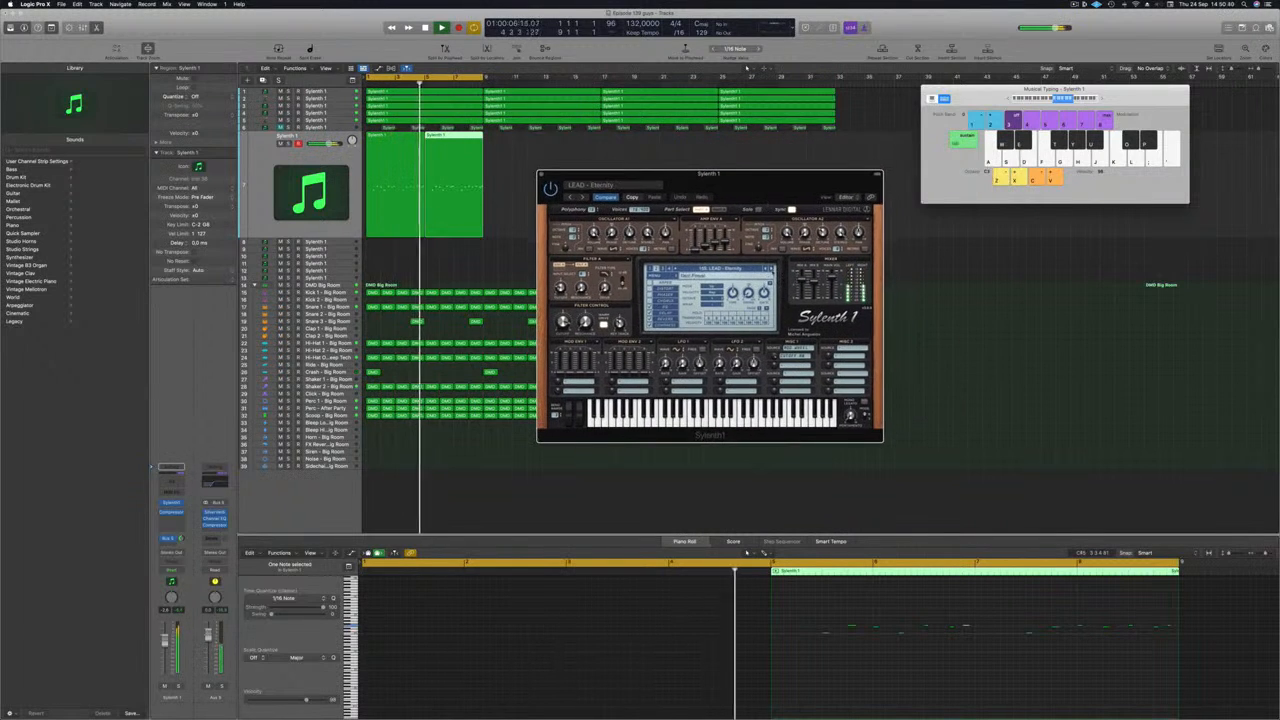
left_click(772, 269)
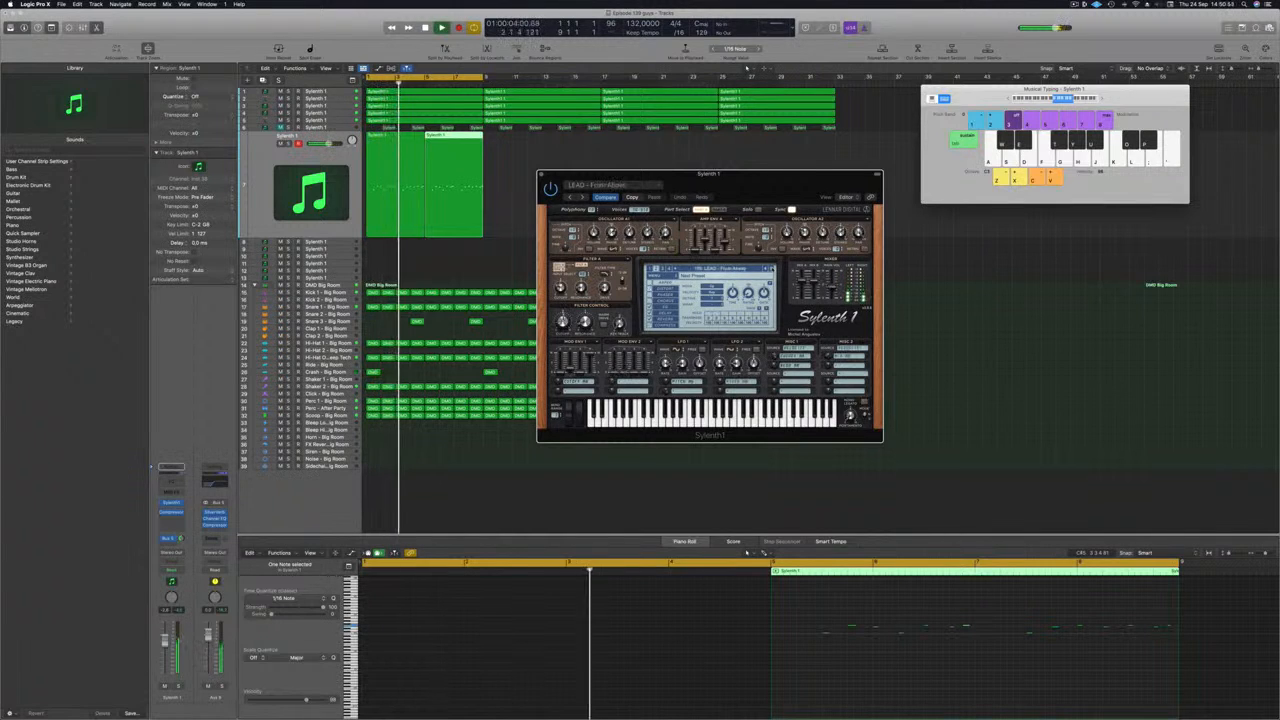
left_click(407, 147)
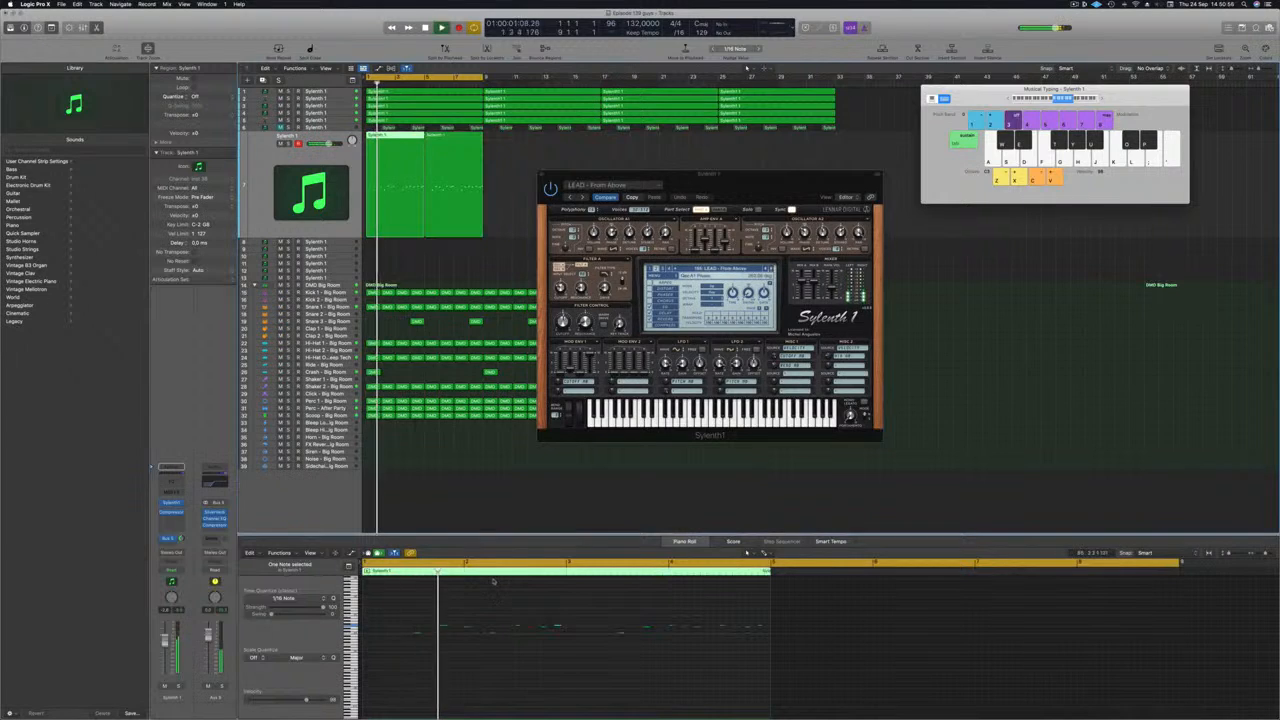
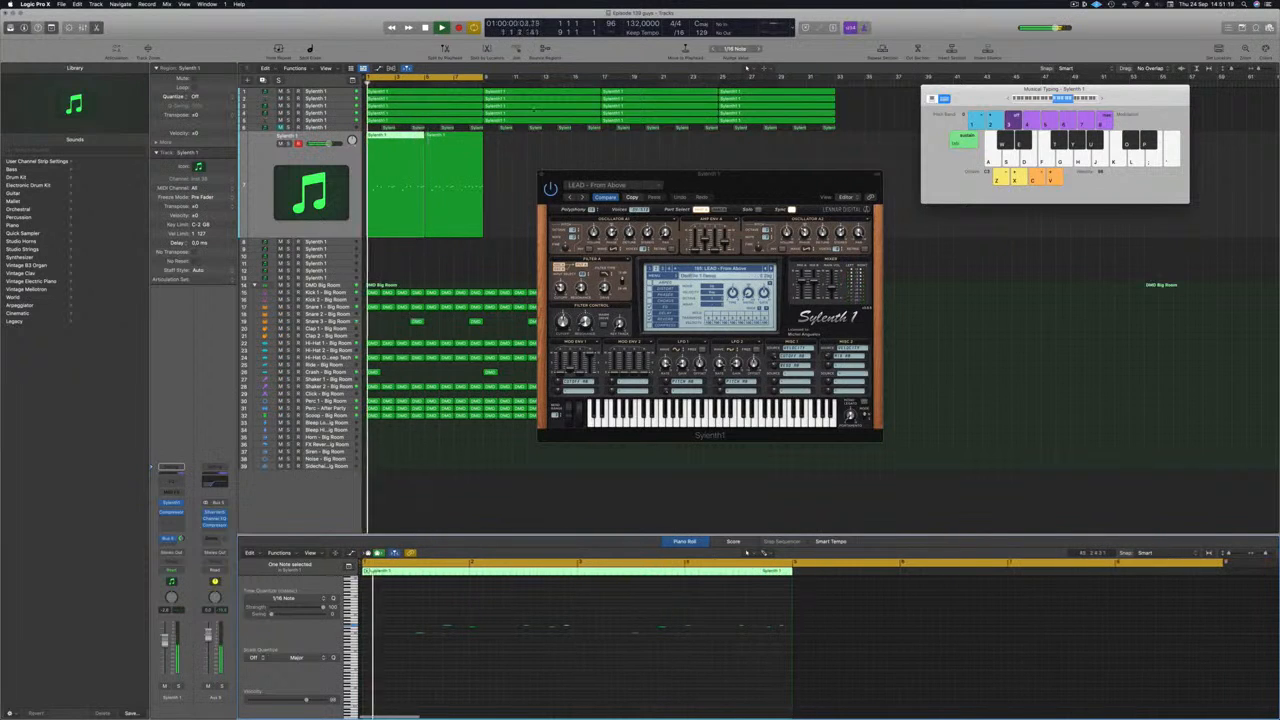
Step: Split the first lead region at bar 3 and delete the remaining melody regions after the cut
double_click(395, 136, "super")
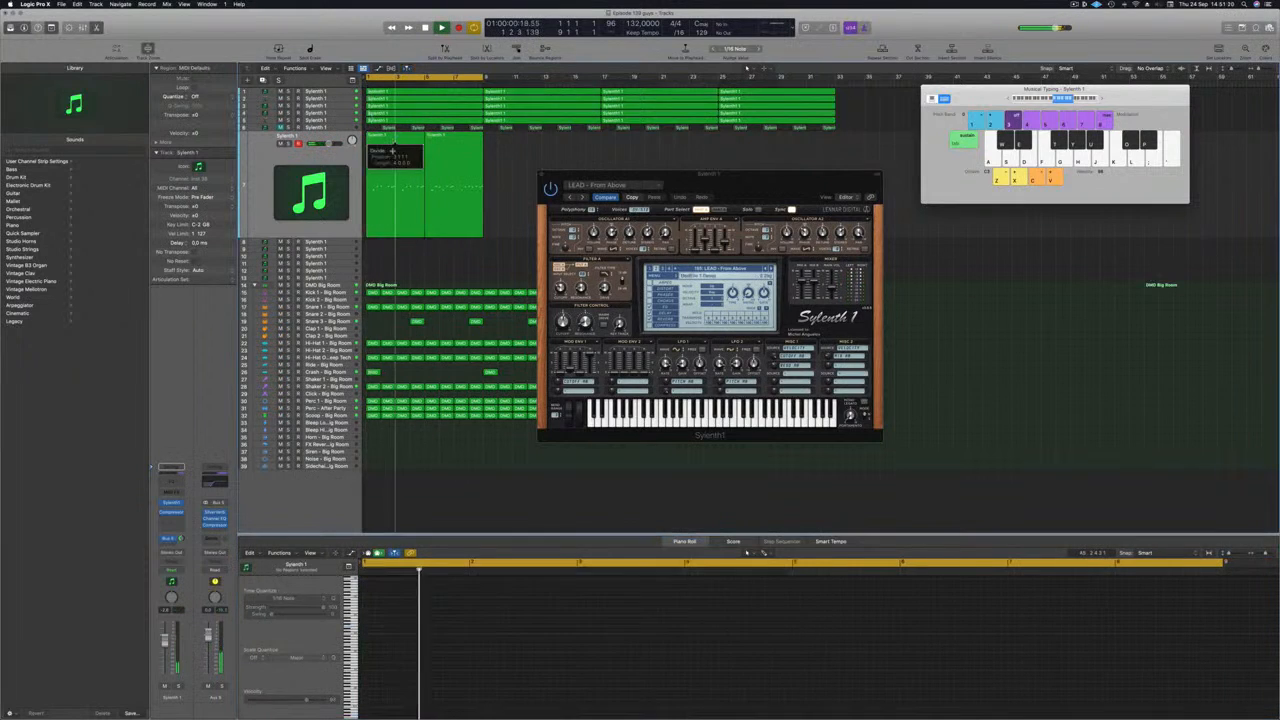
left_click_drag(516, 174, 407, 187)
key("Delete")
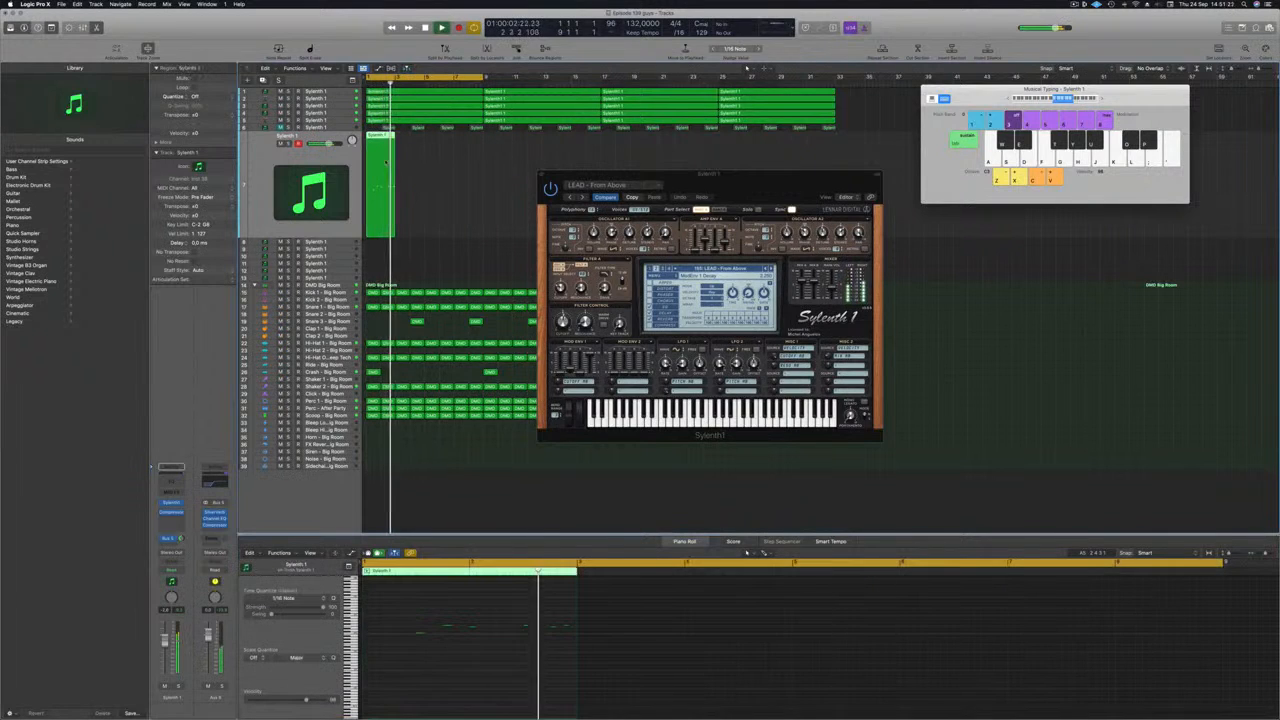
Step: Copy the two-bar lead region to bar 3, join both into one four-bar region and hide Musical Typing
left_click_drag(399, 137, 409, 144)
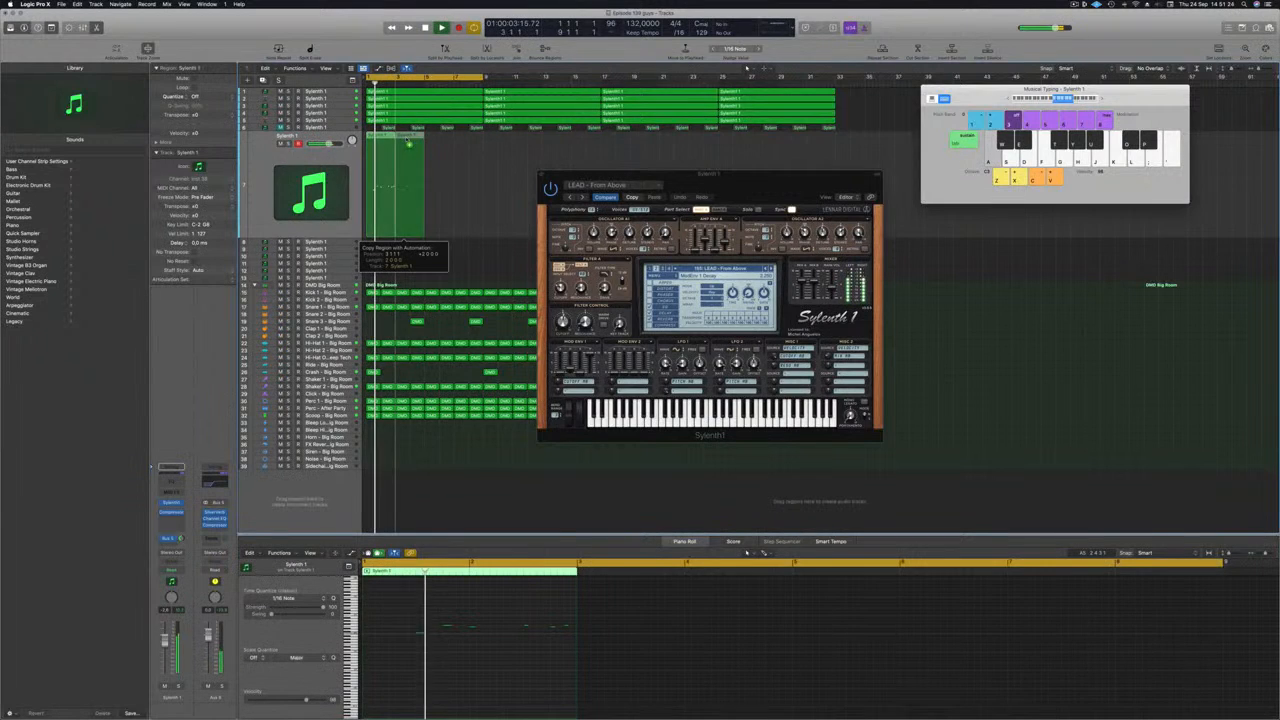
left_click_drag(402, 230, 404, 228)
left_click_drag(466, 197, 386, 190)
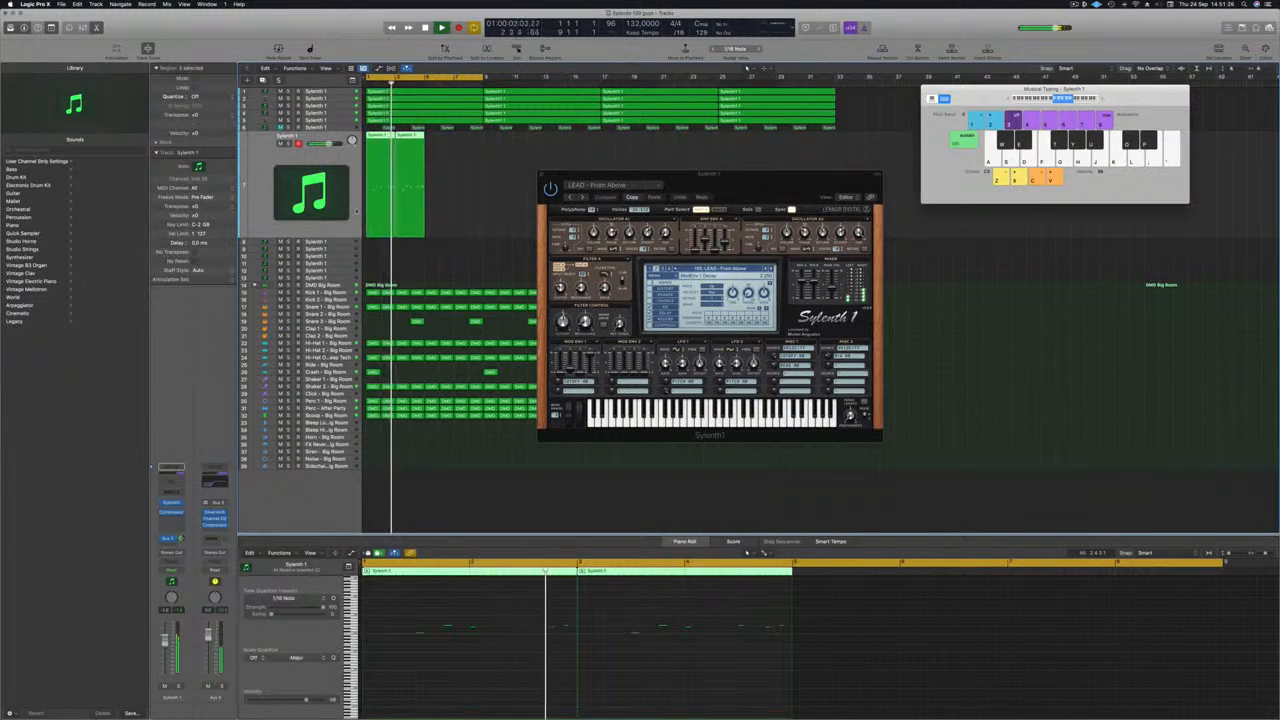
key("super+k")
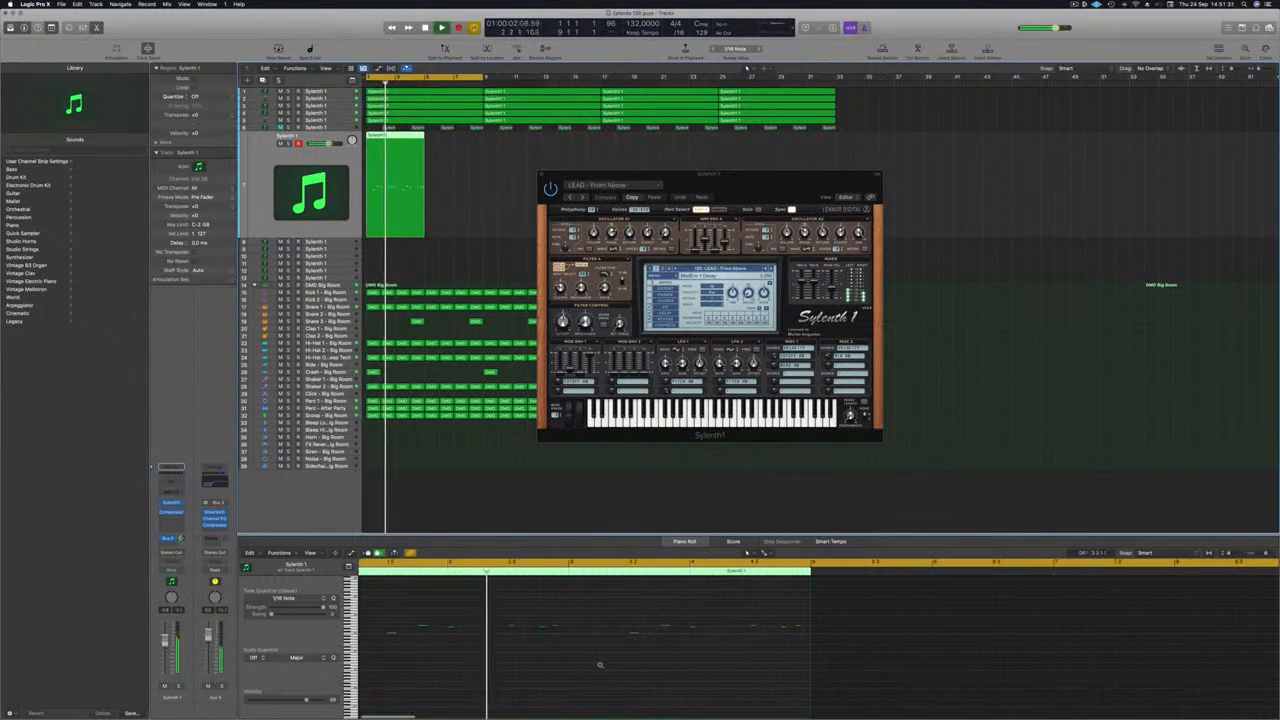
Step: Play back the joined four-bar lead and examine its notes in the Piano Roll, especially those near the end
scroll(602, 668, "down", 1)
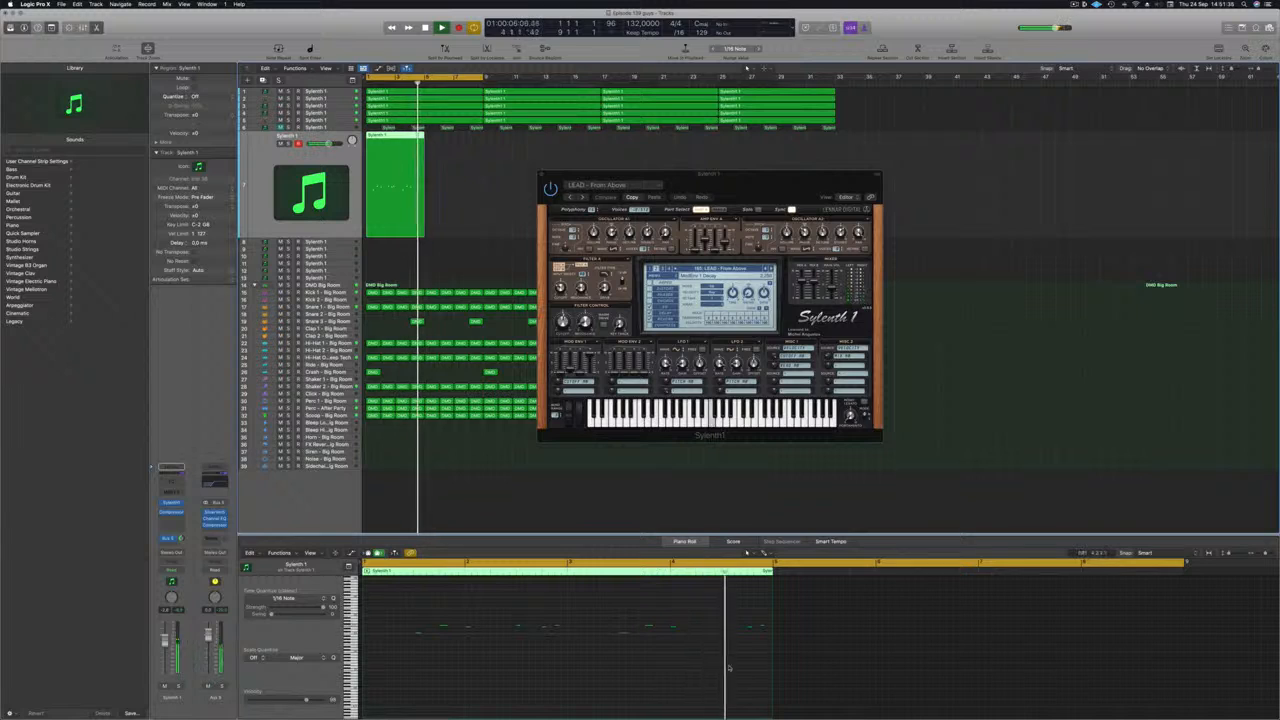
scroll(730, 662, "up", 3)
key("space")
left_click(700, 625)
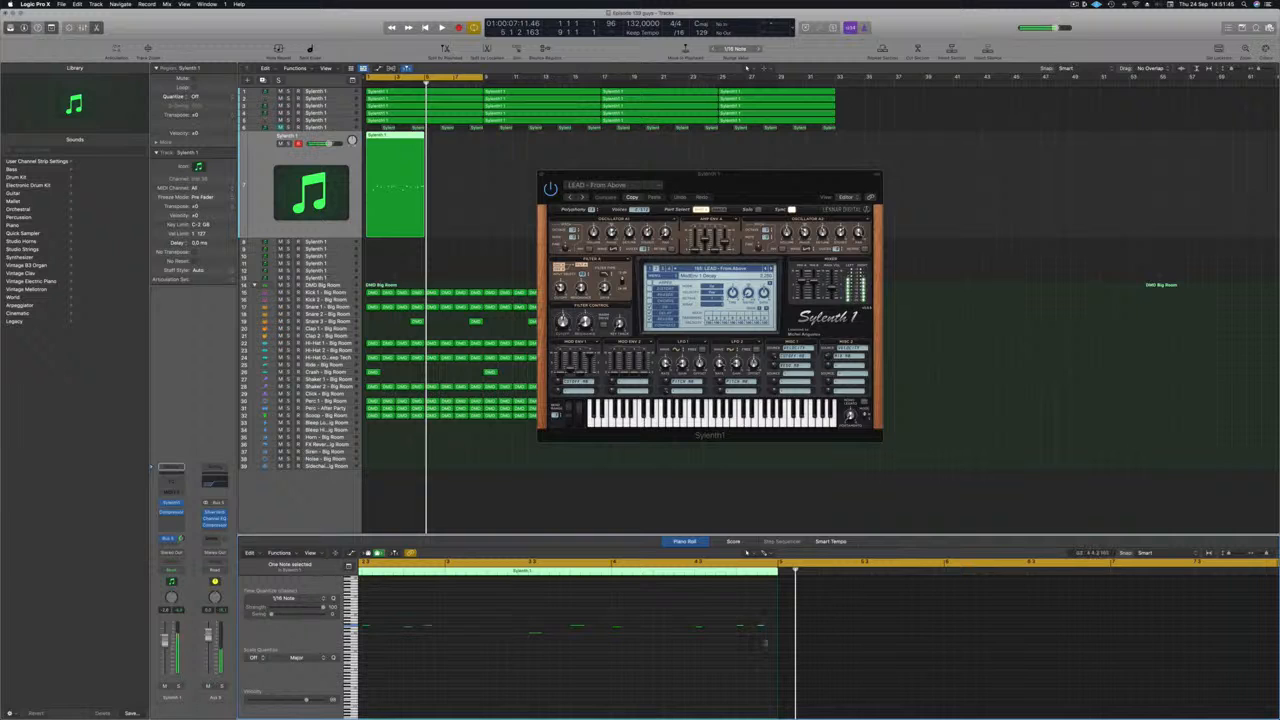
key("space")
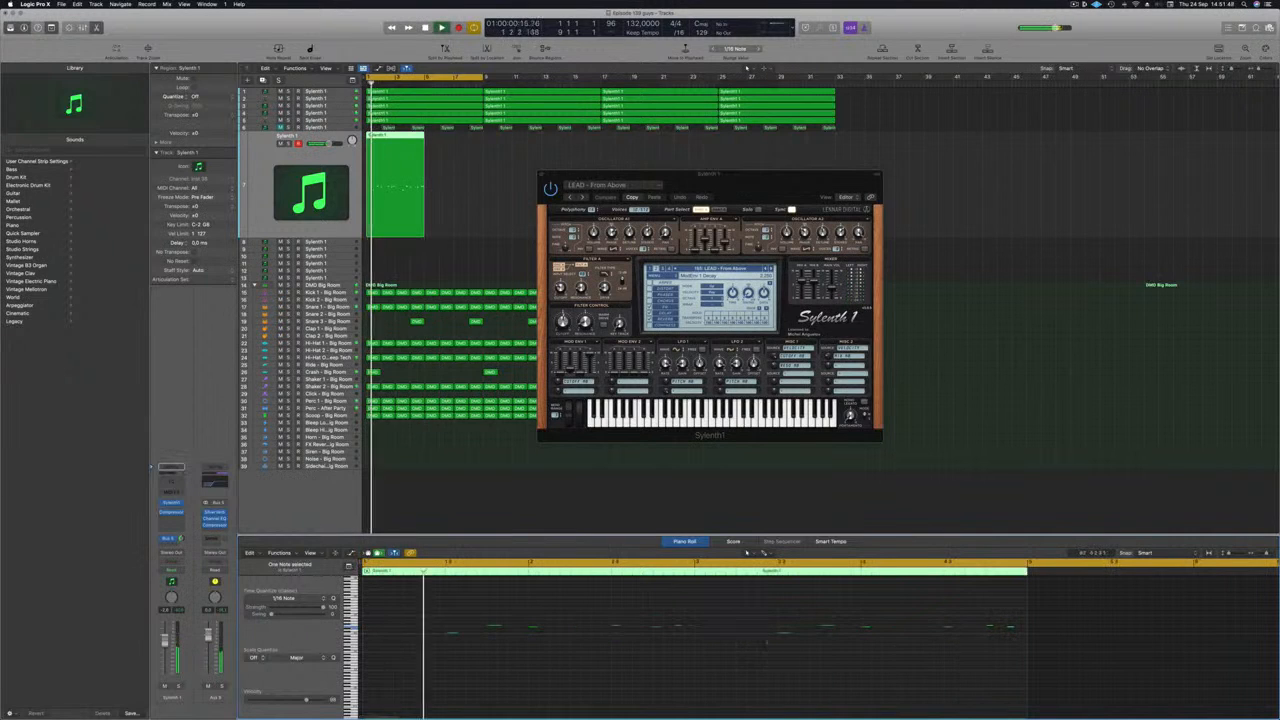
key("super+Left")
key("super+Left")
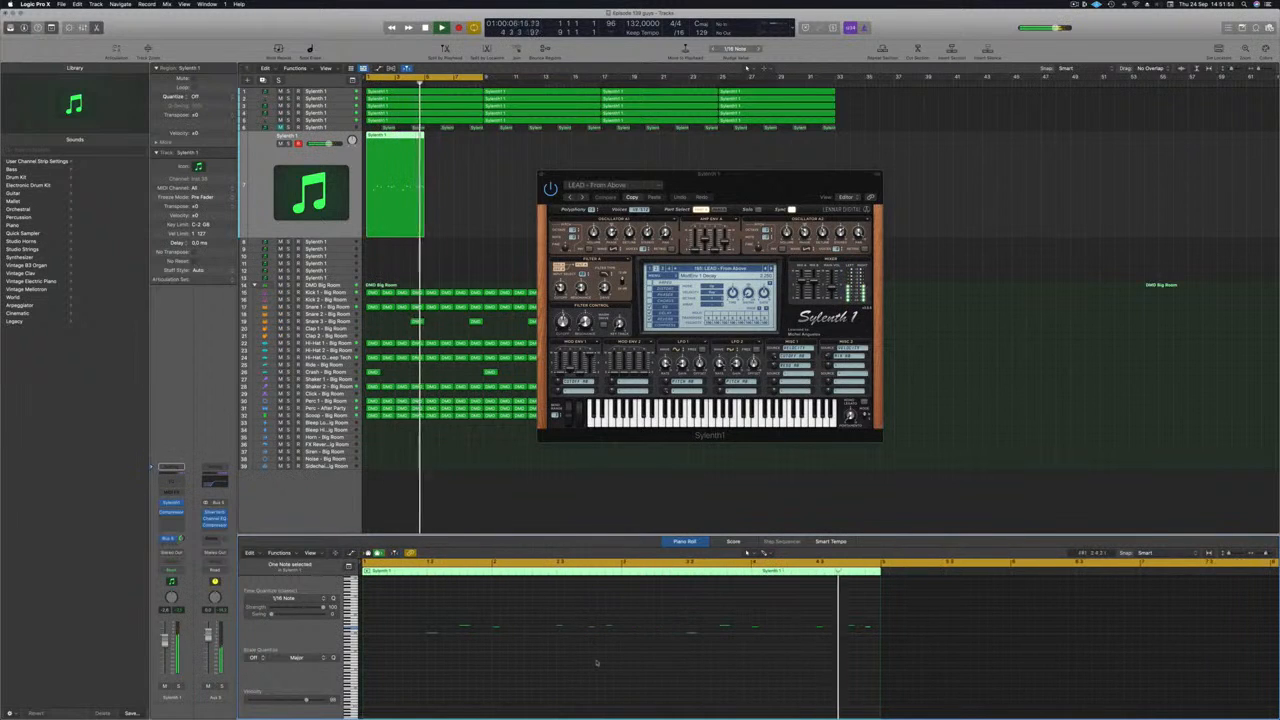
key("Return")
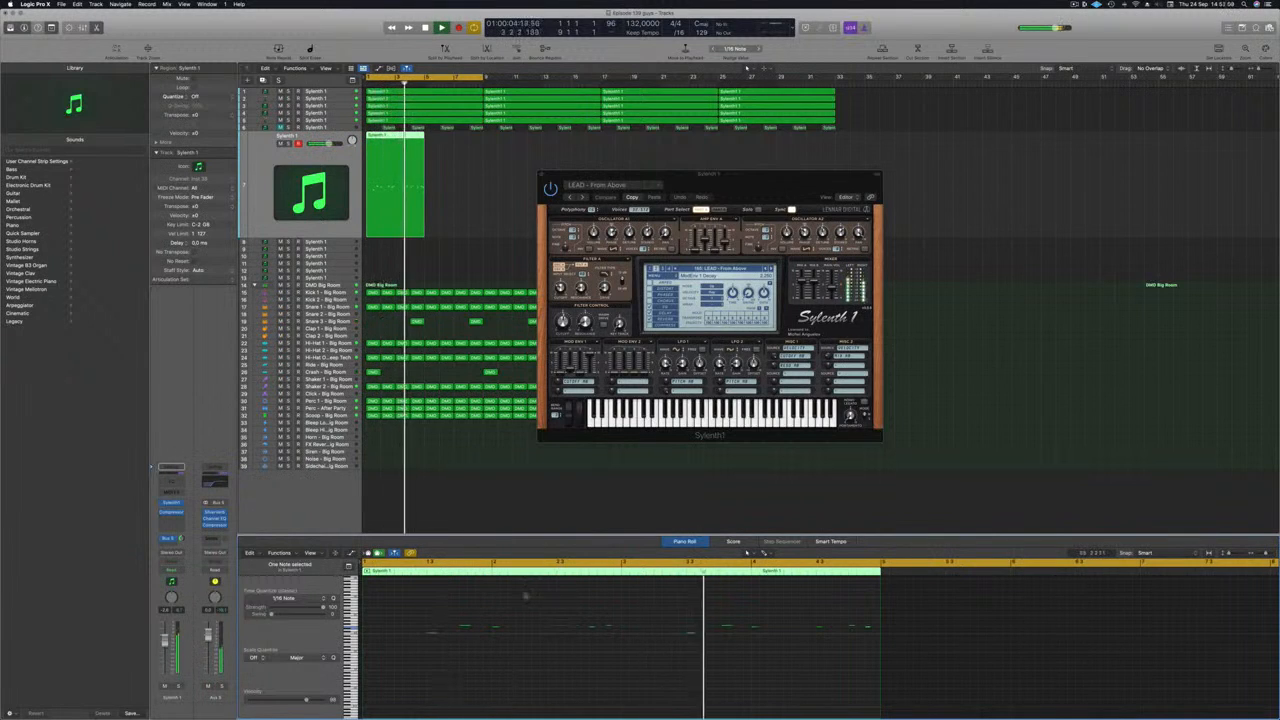
key("Return")
key("space")
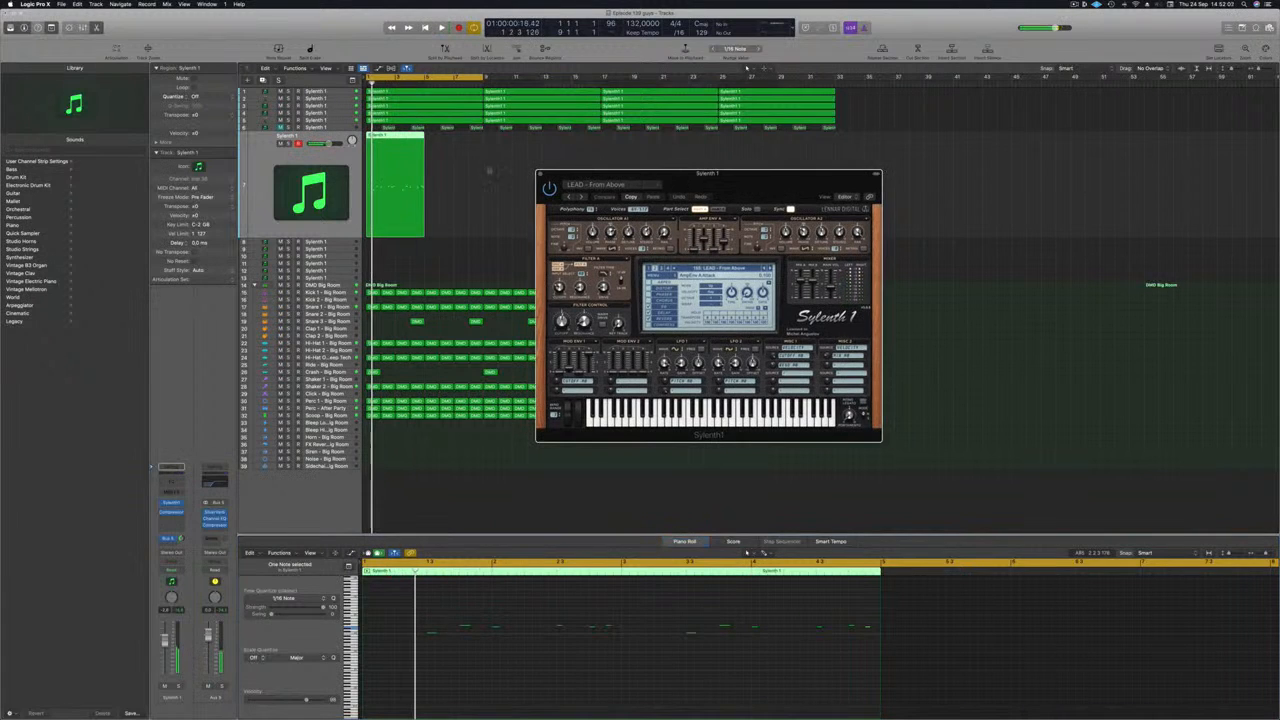
Step: Delete the four-bar lead region and restart playback with Musical Typing open
key("Delete")
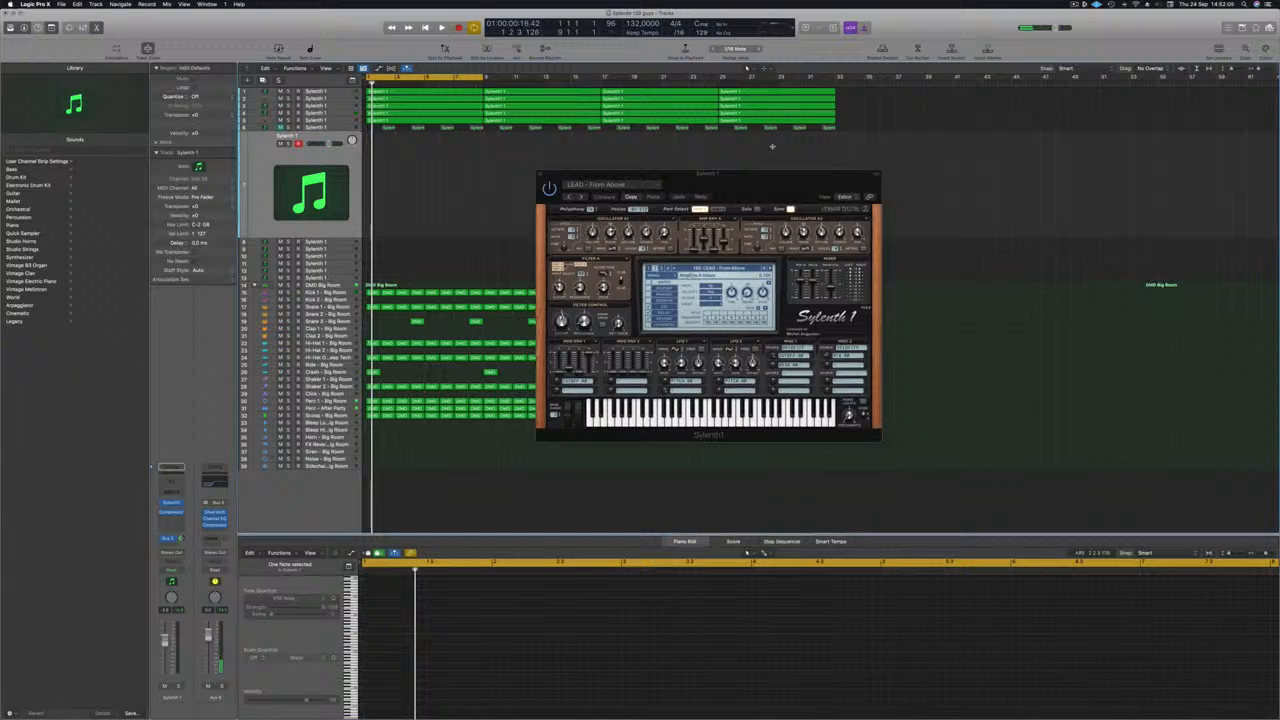
key("super+k")
key("space")
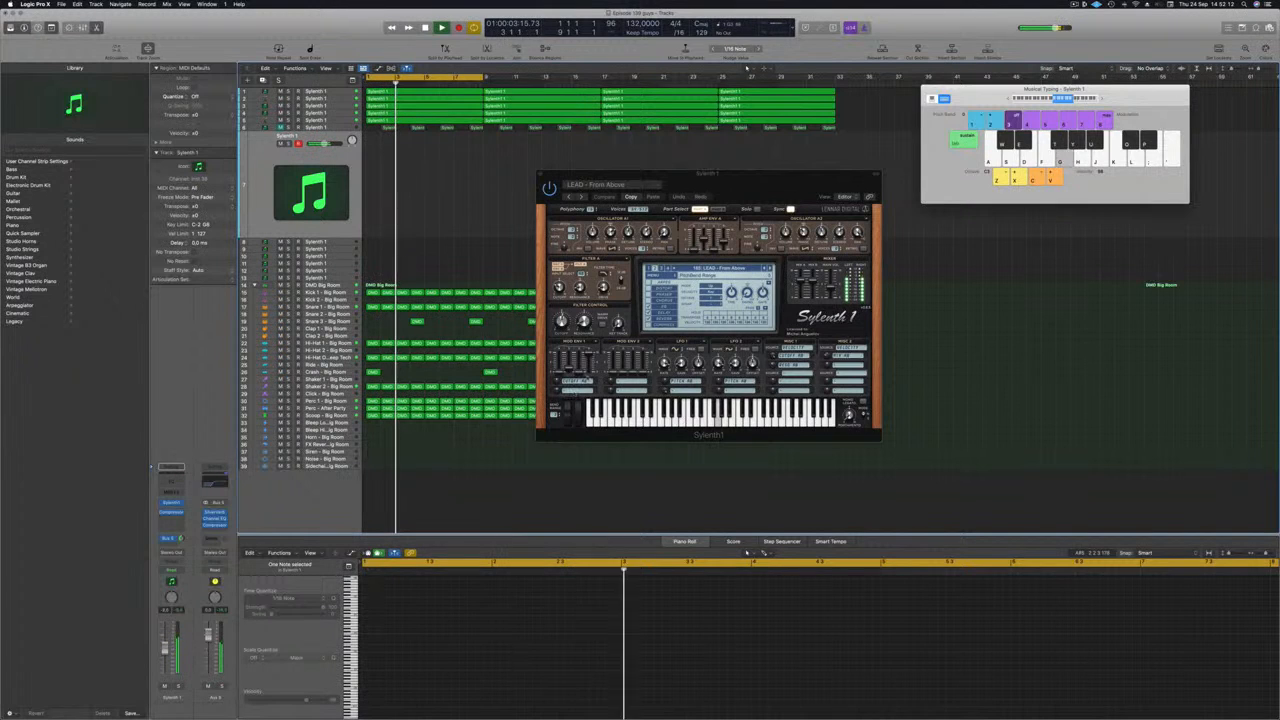
Step: Step Sylenth1 forward from LEAD - From Above to LEAD - Hammond B3 Organ, playing test notes on the presets
left_click(769, 268)
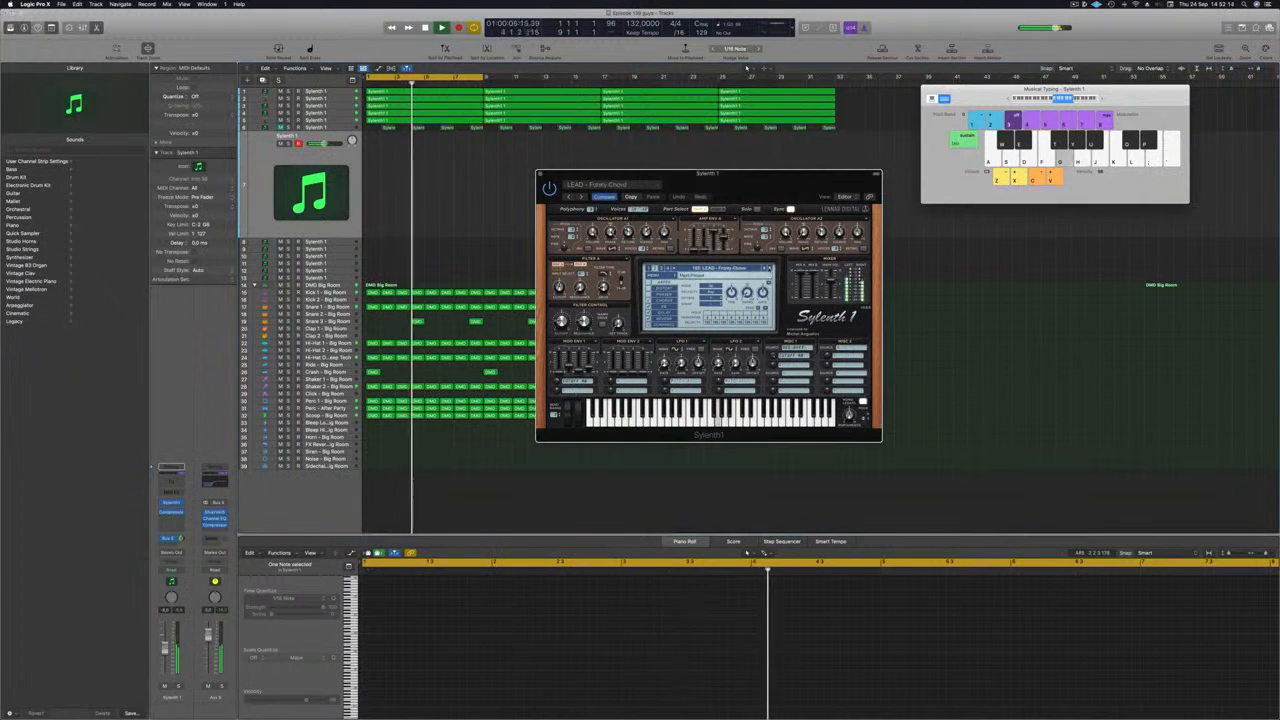
left_click(769, 268)
key("j")
key("h")
key("j")
key("k")
key("l")
key("semicolon")
key("k")
key("l")
key("semicolon")
left_click(769, 268)
key("k")
key("k")
key("l")
left_click(769, 268)
key("f")
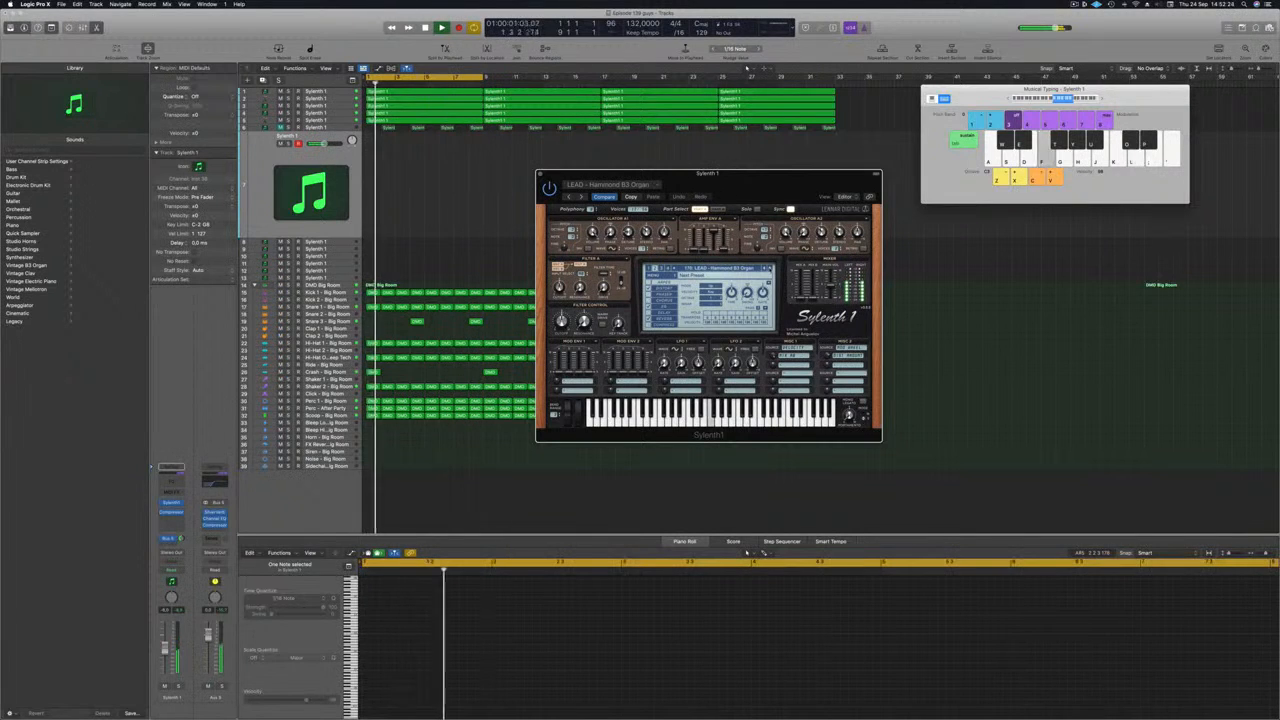
Step: Step Sylenth1 forward to the preset LEAD - Home, trying out notes on the way, and adjust the lead track's volume
left_click(769, 268)
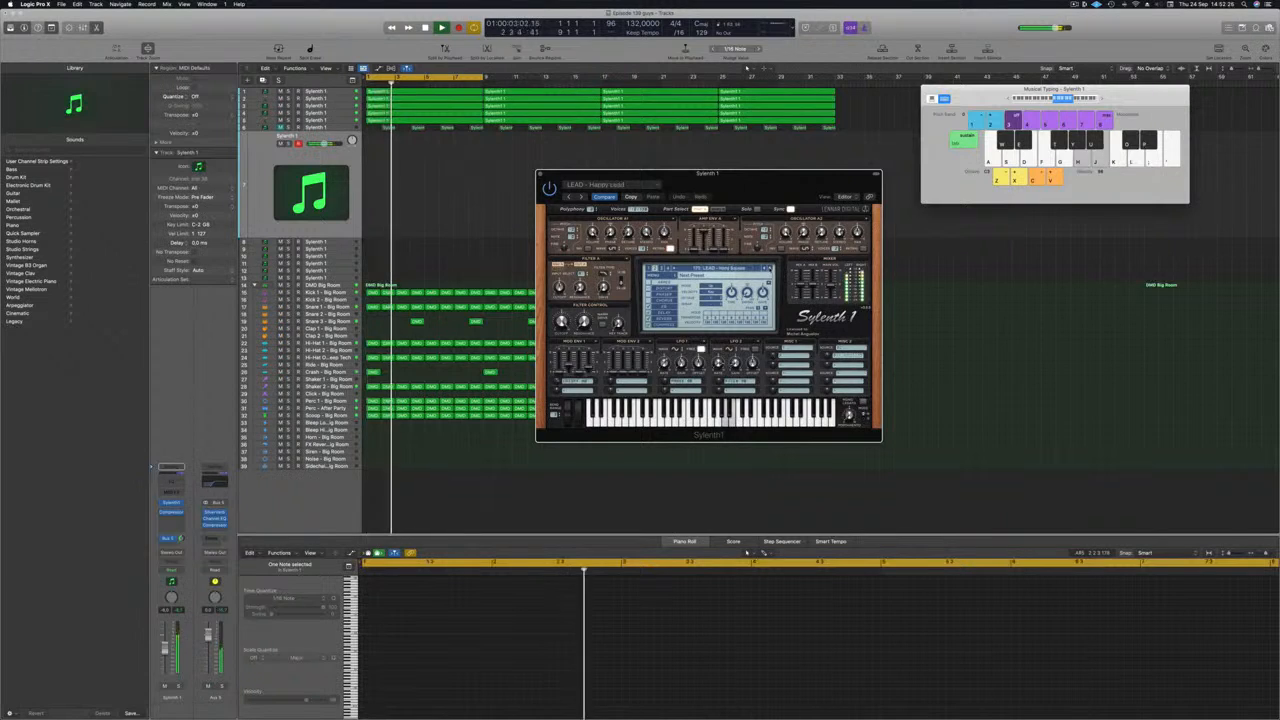
left_click(769, 268)
left_click(769, 268)
key("h")
key("j")
key("f")
left_click(769, 268)
key("h")
left_click(165, 650)
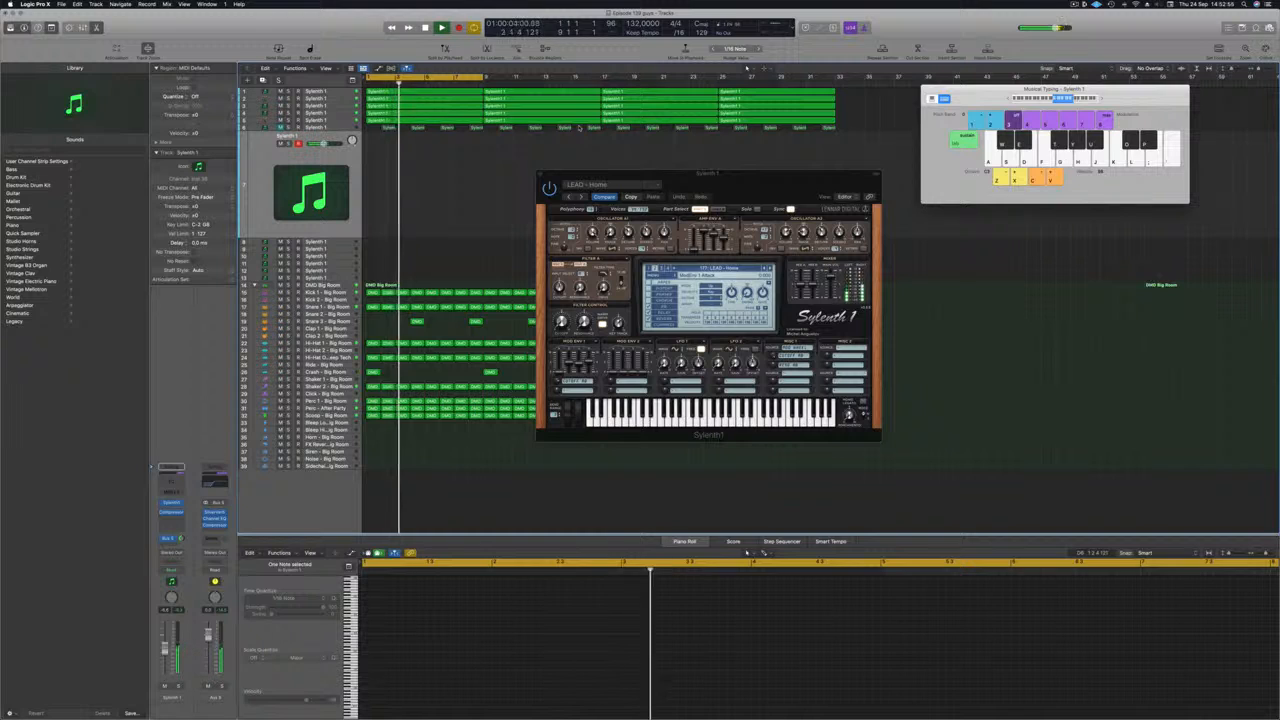
Step: Record a new lead melody with LEAD - Home over the looped cycle of bars 1 to 9, and stop recording
key("r")
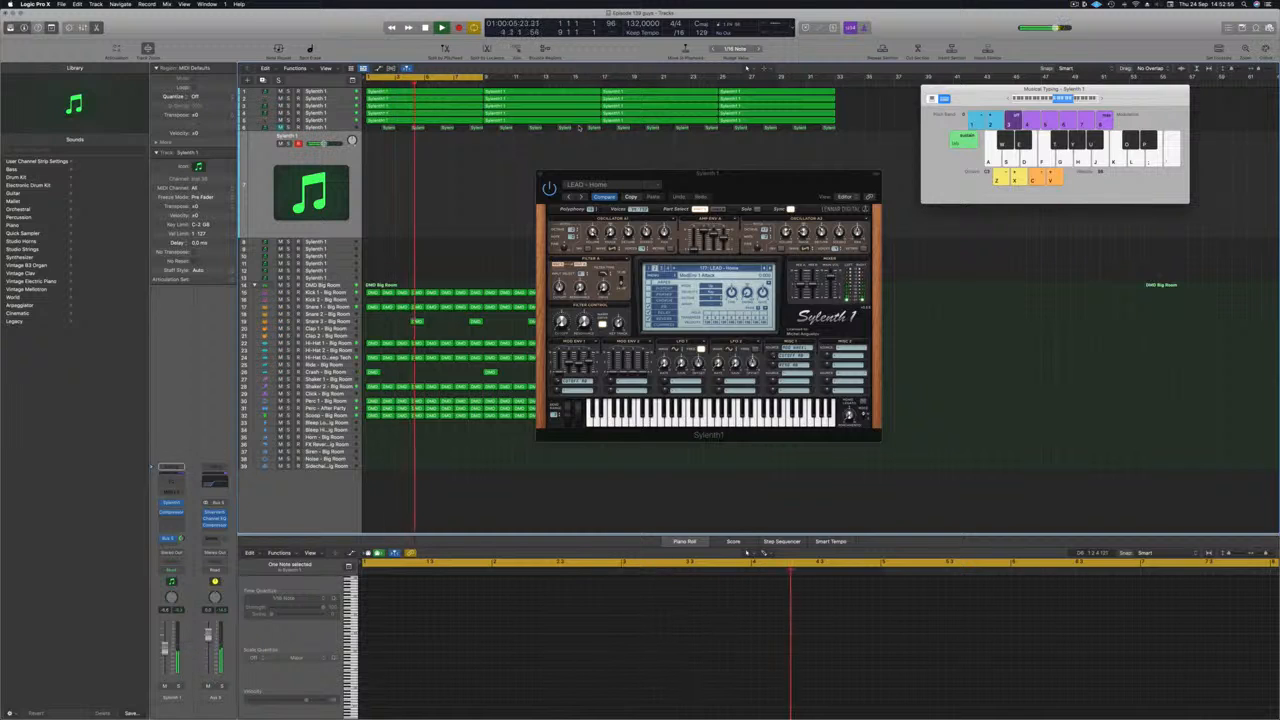
key("k")
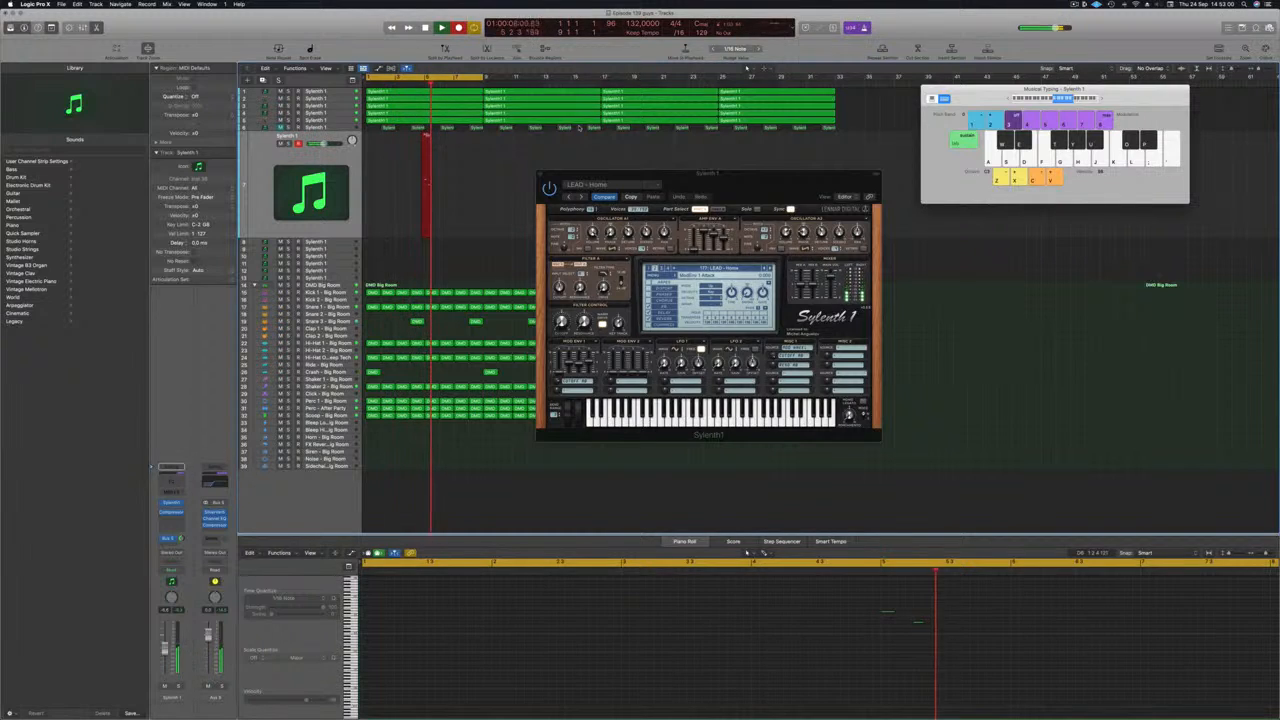
key("apostrophe")
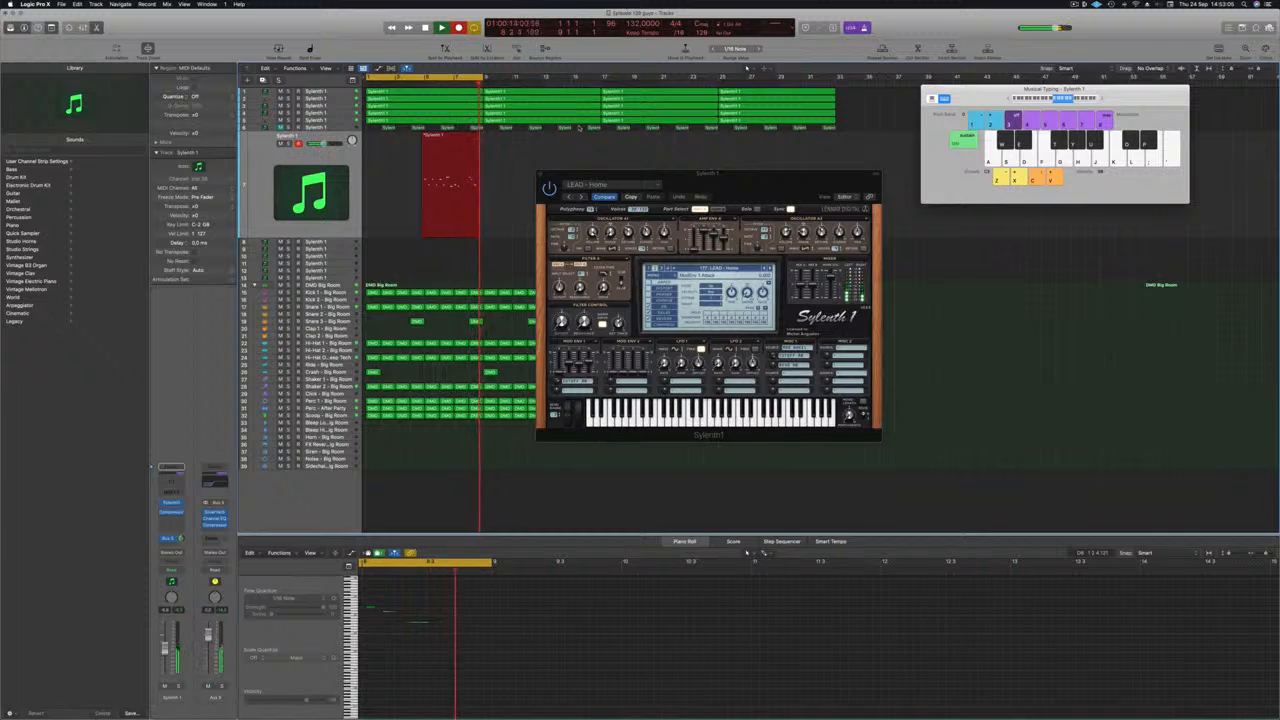
key("space")
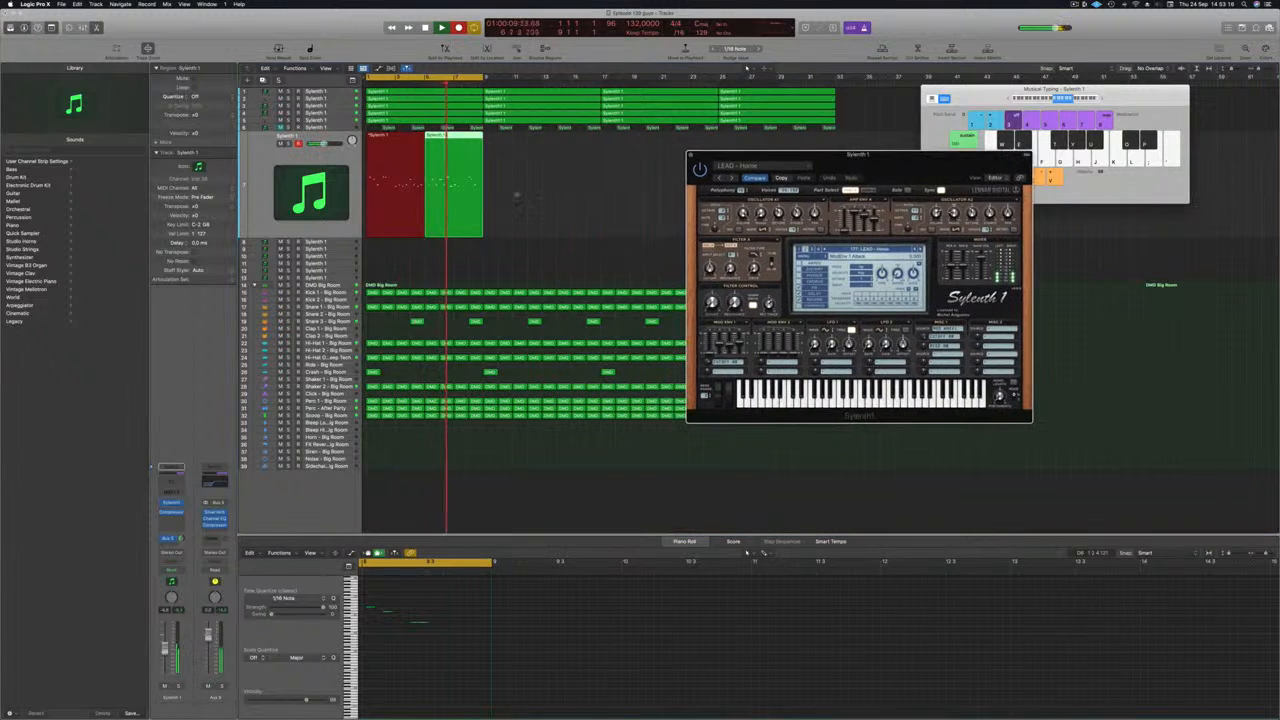
key("space")
Step: Join the recorded lead regions into one eight-bar region and quantize all its notes to 1/16 Note
left_click_drag(526, 220, 390, 216)
key("super+k")
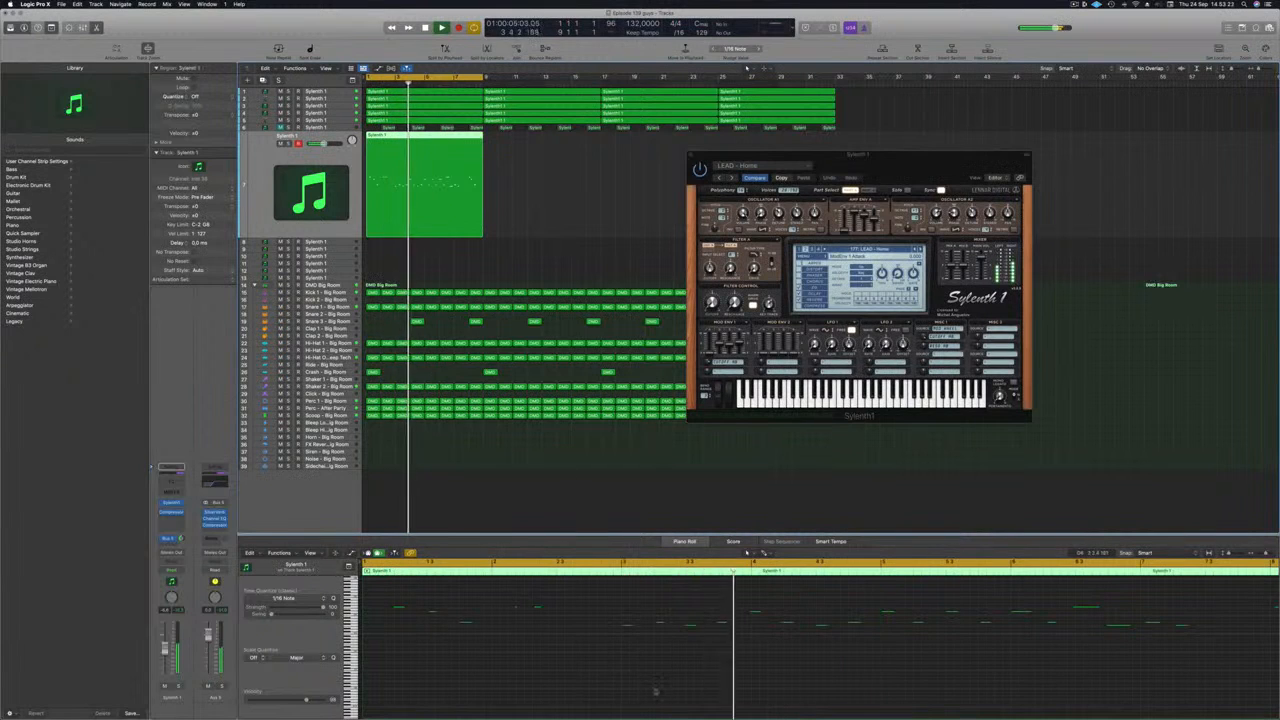
key("super+Left")
key("Return")
left_click(608, 677)
key("super+a")
key("q")
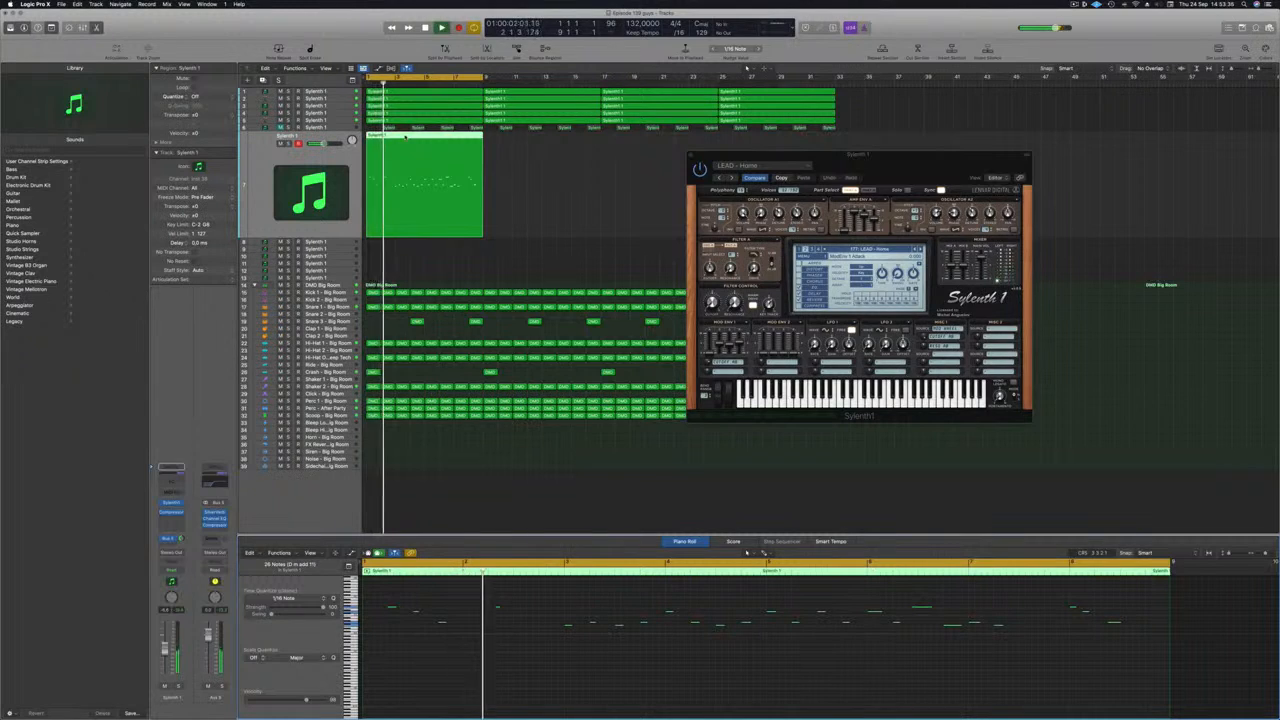
Step: Split the lead region shortly before bar 3 and delete the opening part
left_click(384, 140)
key("super+t")
left_click(379, 140)
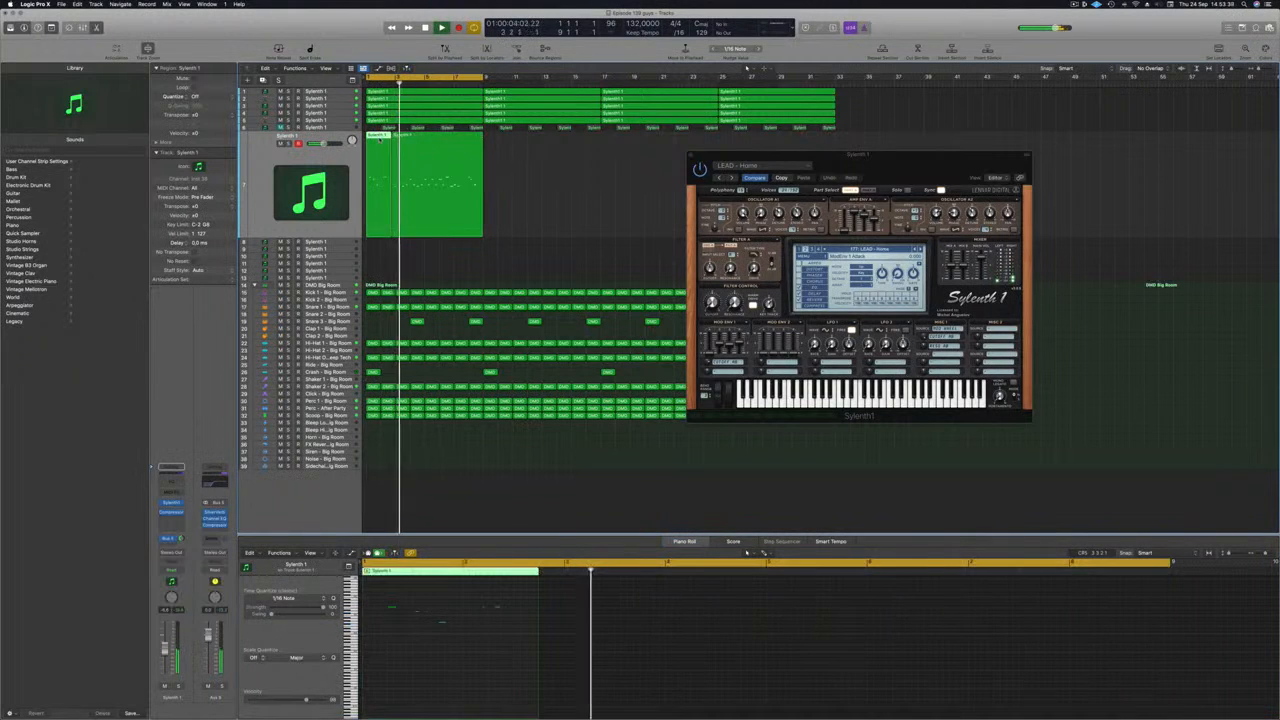
key("Delete")
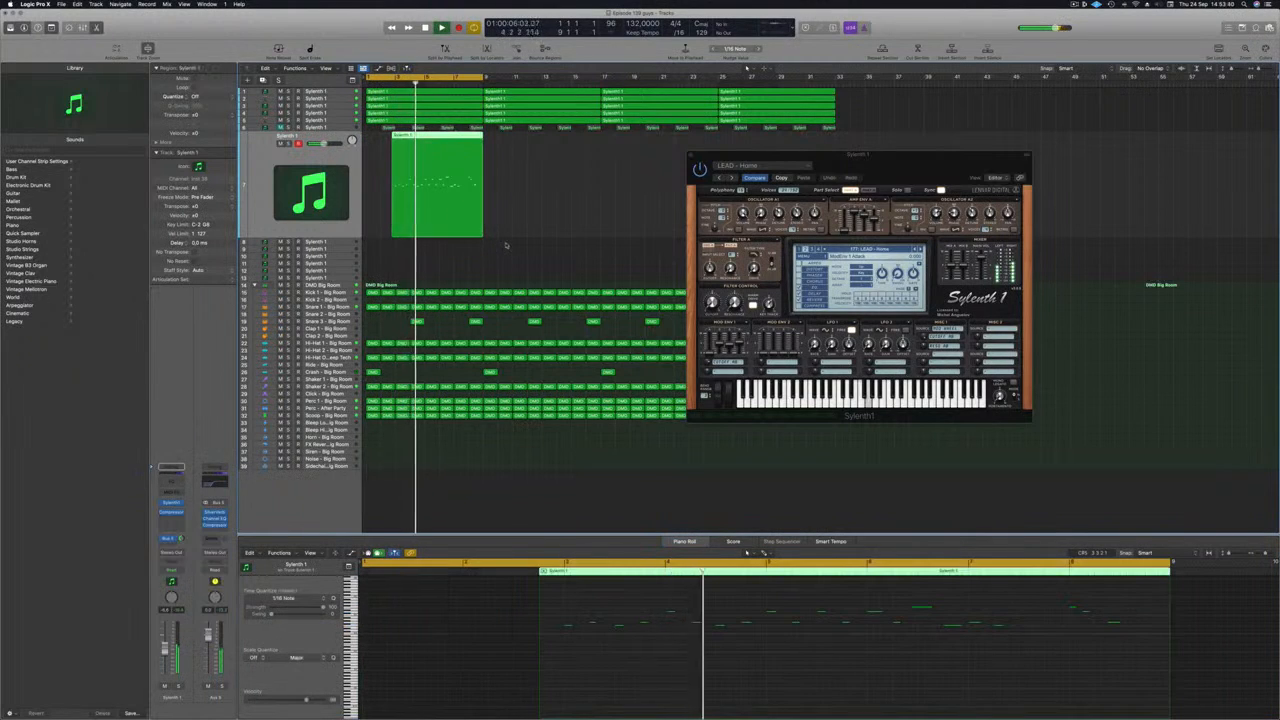
key("Return")
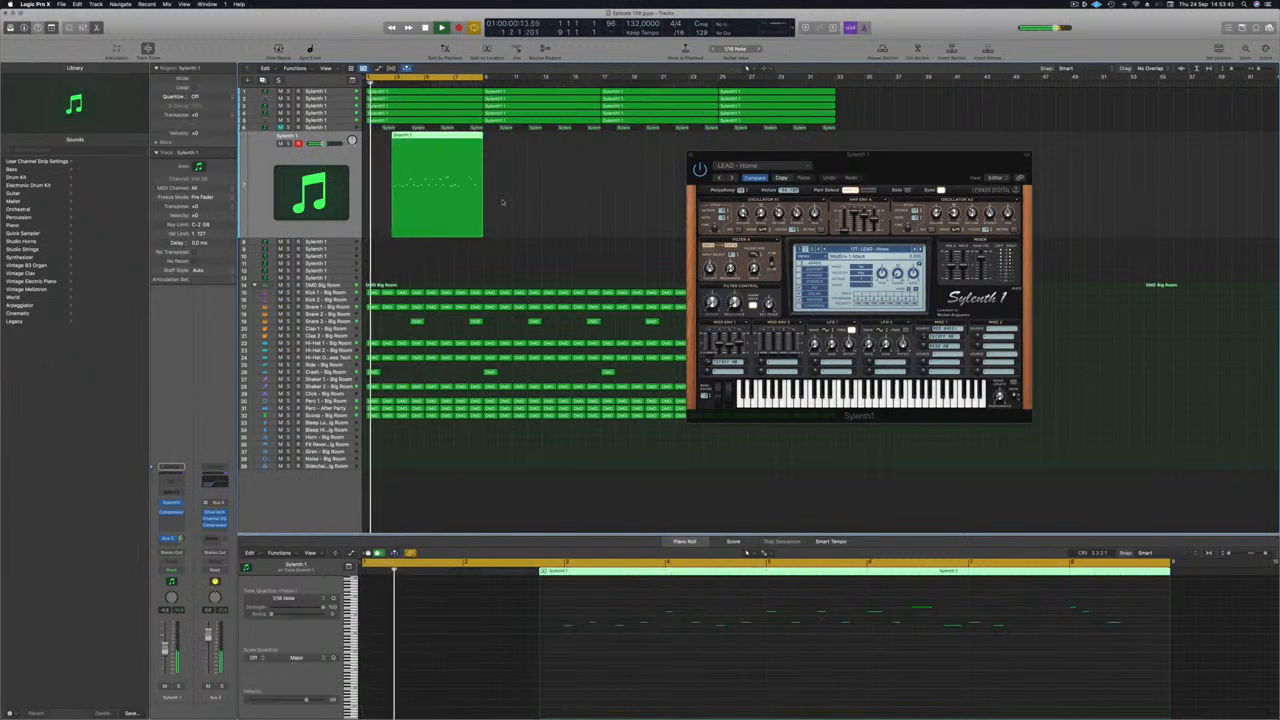
key("super+Right")
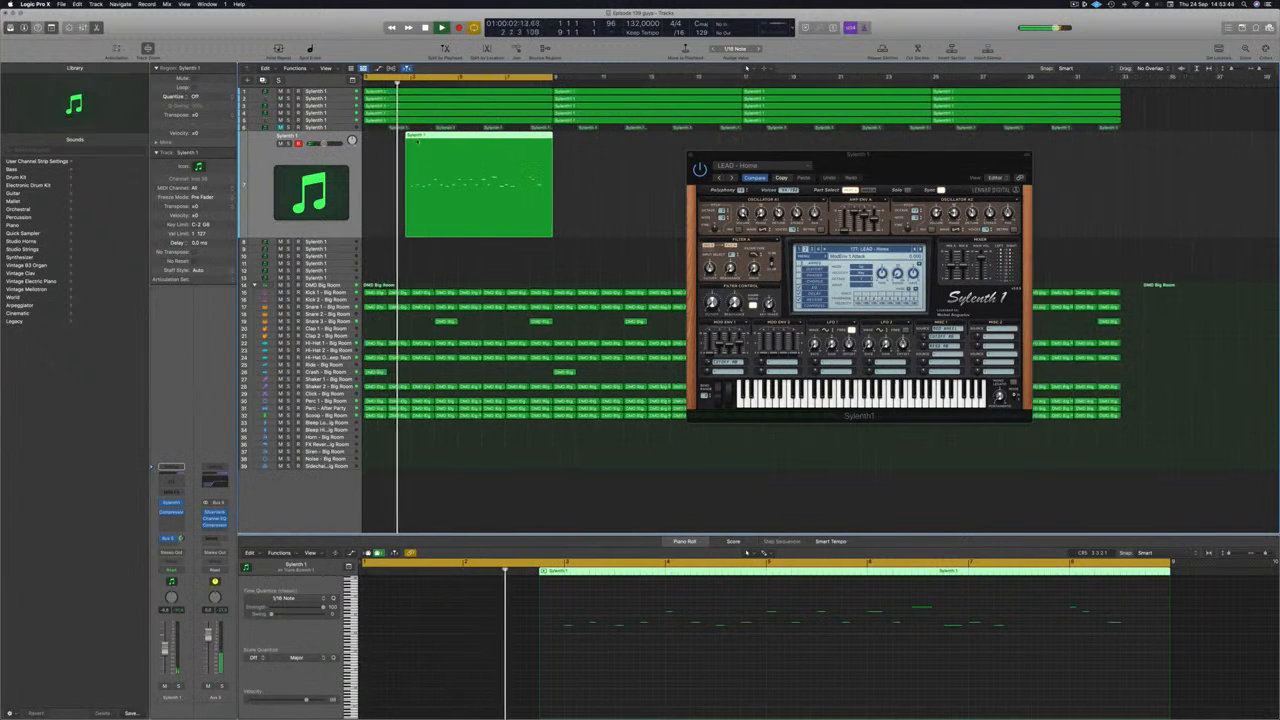
Step: Trim the start of the remaining lead region to bar 3 and move the region to bar 1
left_click(411, 139, "super")
left_click(408, 138)
key("Delete")
left_click_drag(453, 148, 405, 148)
key("Return")
Step: Delete all lead notes after the one at bar 3, keeping only the opening two-bar phrase
scroll(526, 680, "up", 1)
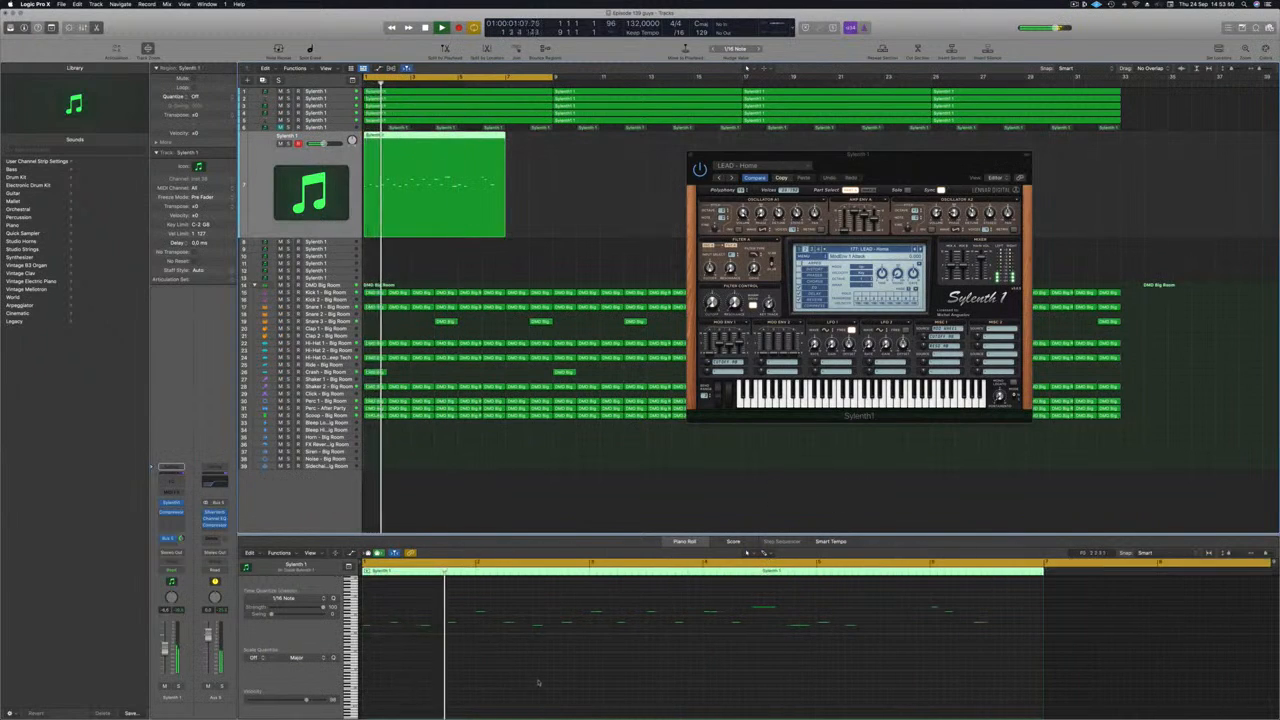
scroll(543, 683, "down", 2)
scroll(545, 679, "down", 1)
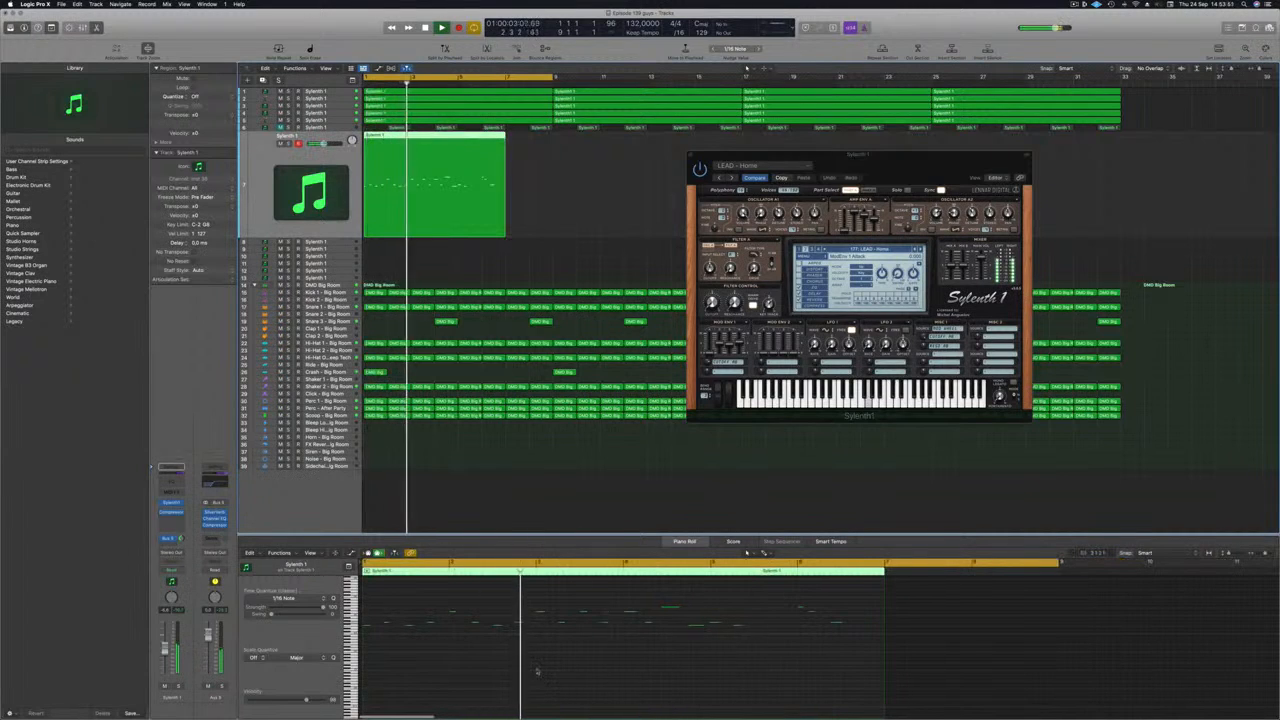
key("Return")
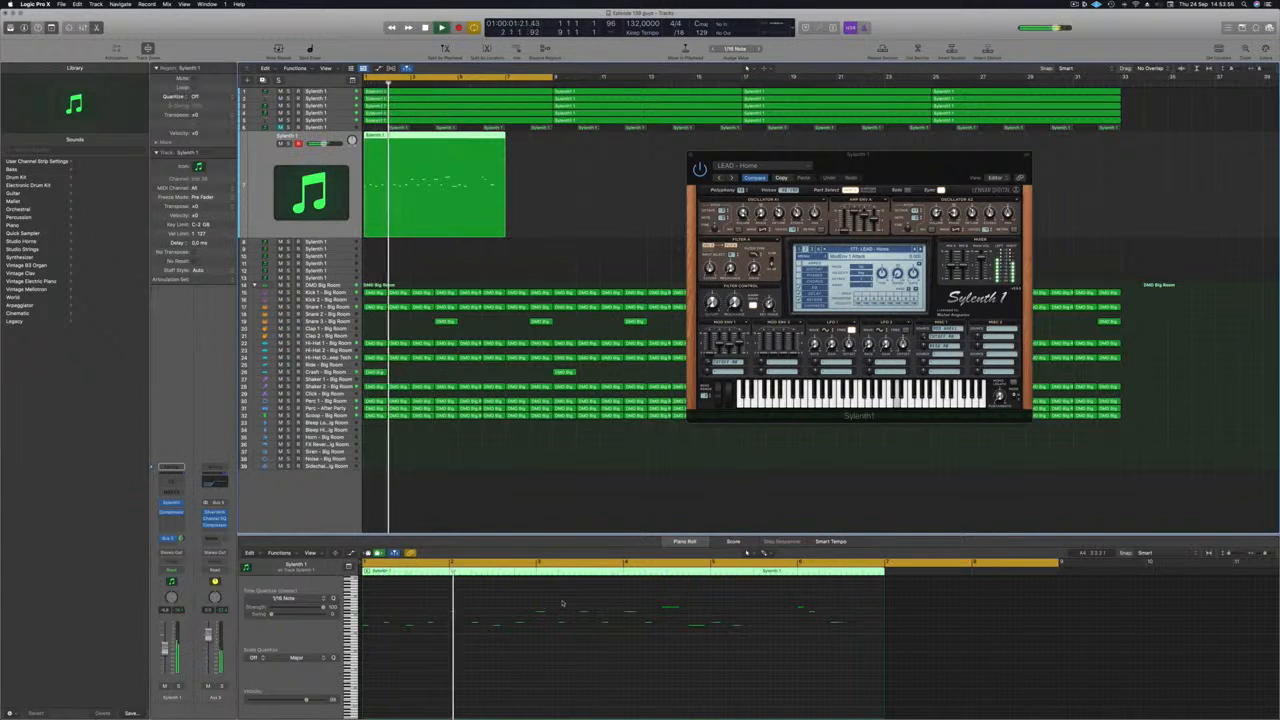
left_click_drag(558, 602, 852, 646)
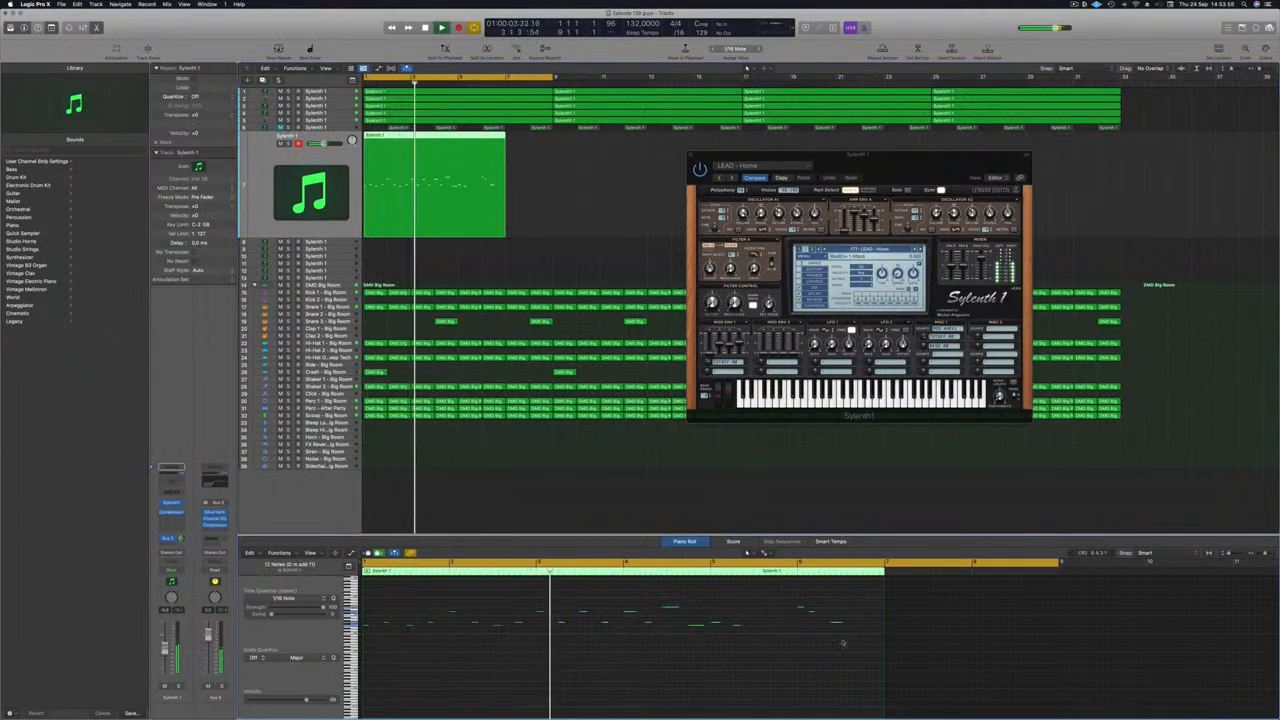
left_click(677, 674)
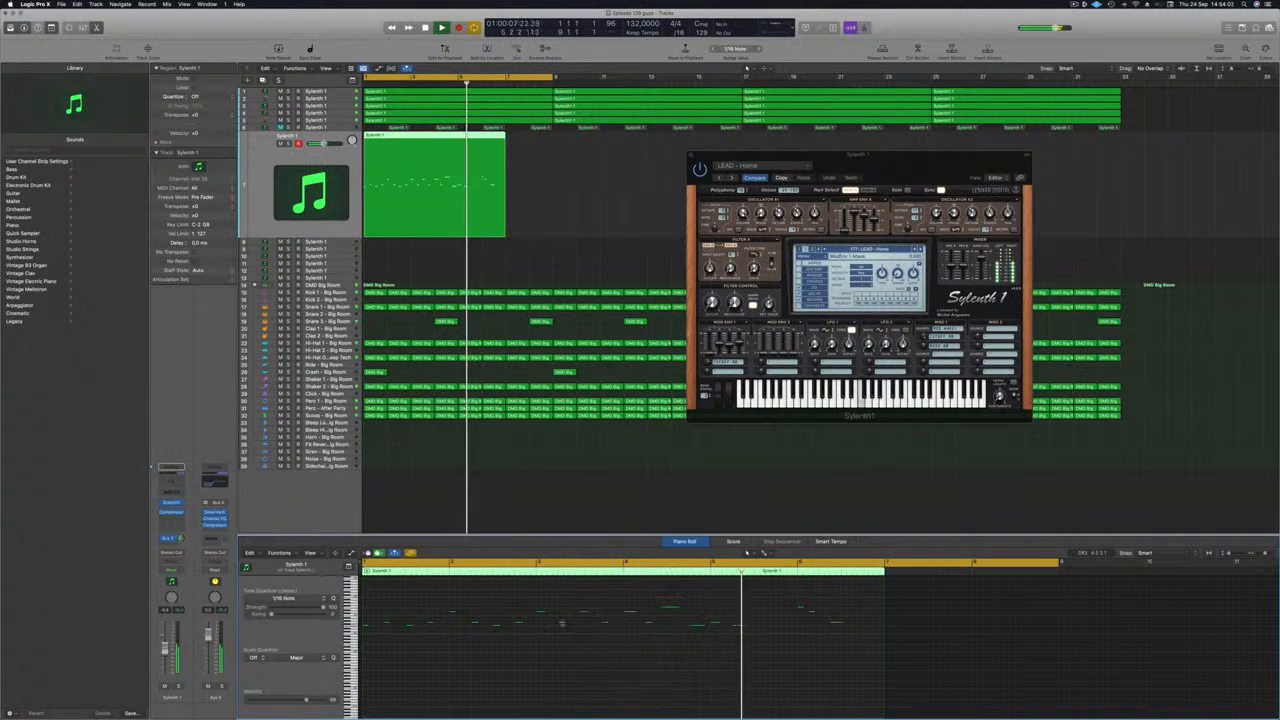
left_click_drag(542, 598, 880, 672)
left_click_drag(562, 598, 904, 686)
key("Delete")
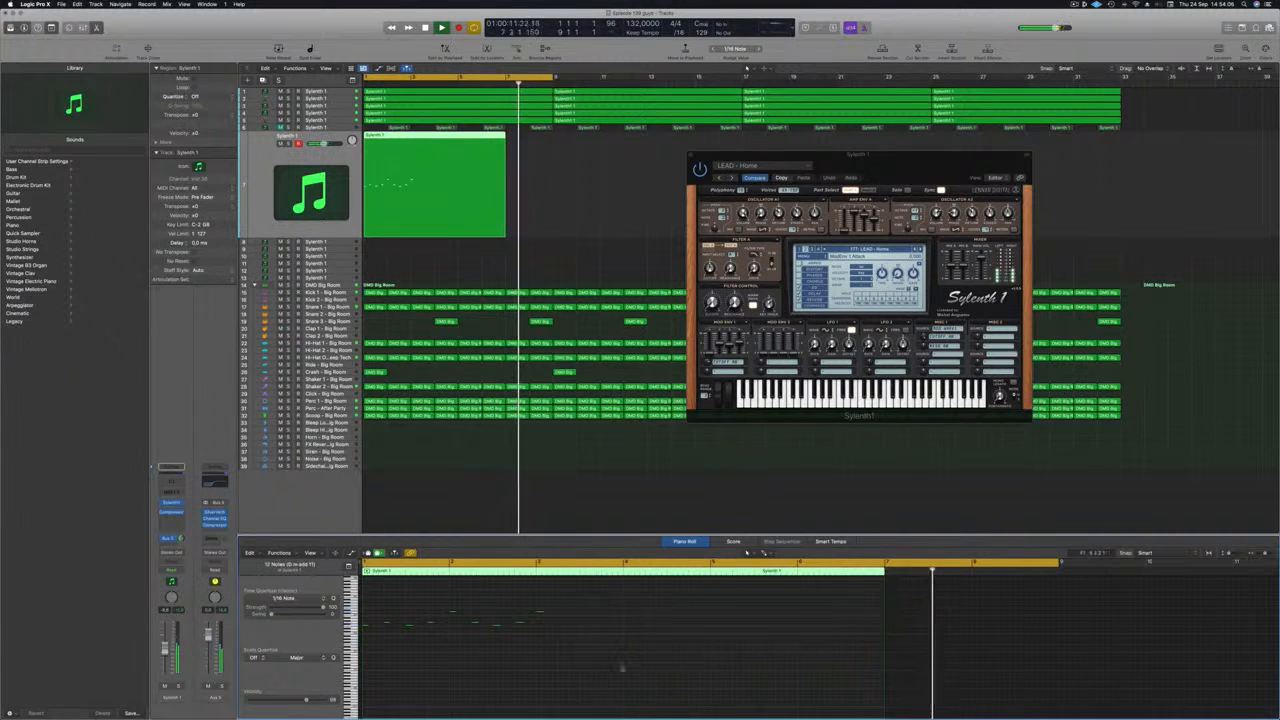
Step: Copy the notes of the opening lead phrase two bars later so the pattern repeats from bar 3 to bar 5
left_click_drag(380, 608, 573, 657)
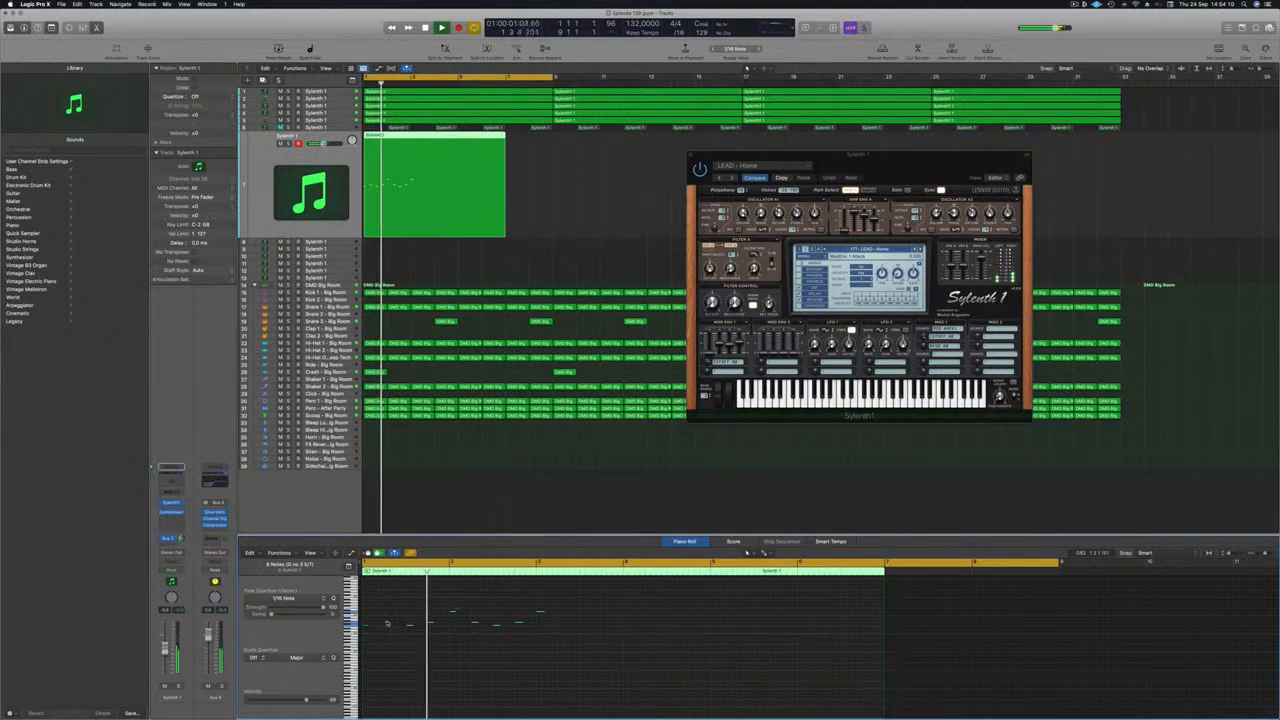
left_click_drag(390, 626, 564, 631)
key("space")
left_click_drag(755, 602, 720, 625)
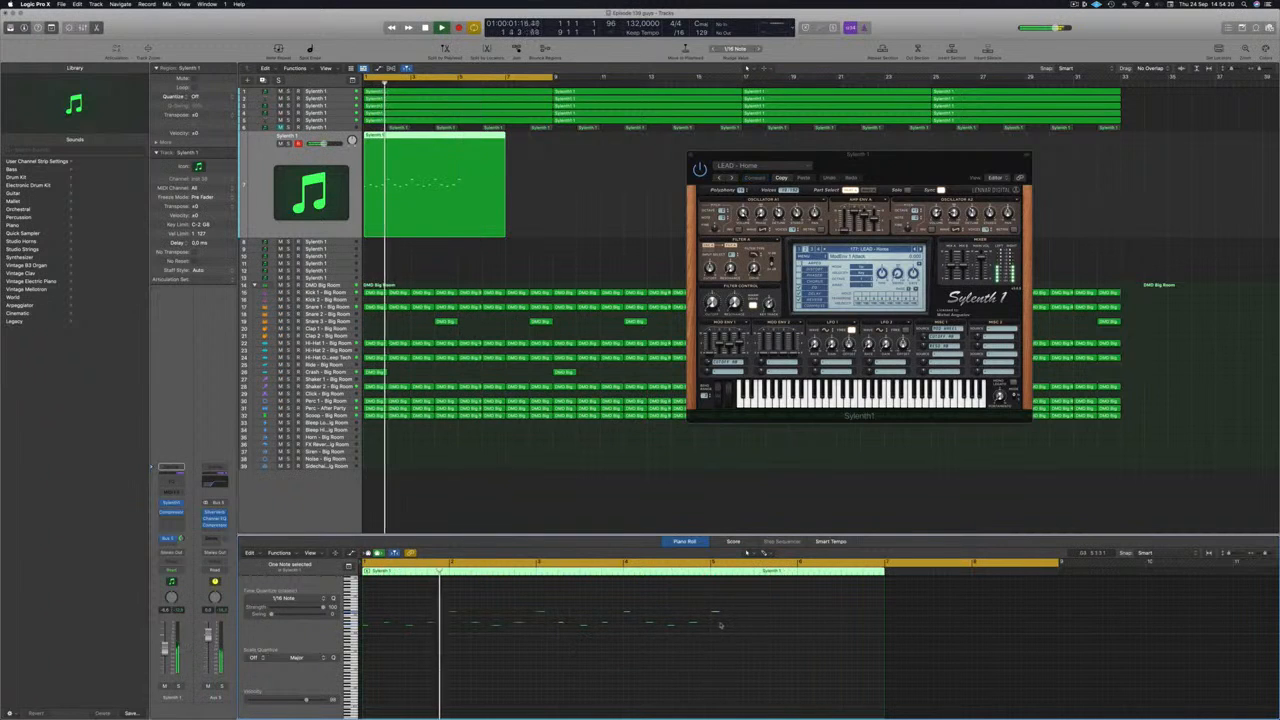
Step: Split the lead region at bar 5 and delete the empty part after it
key("Return")
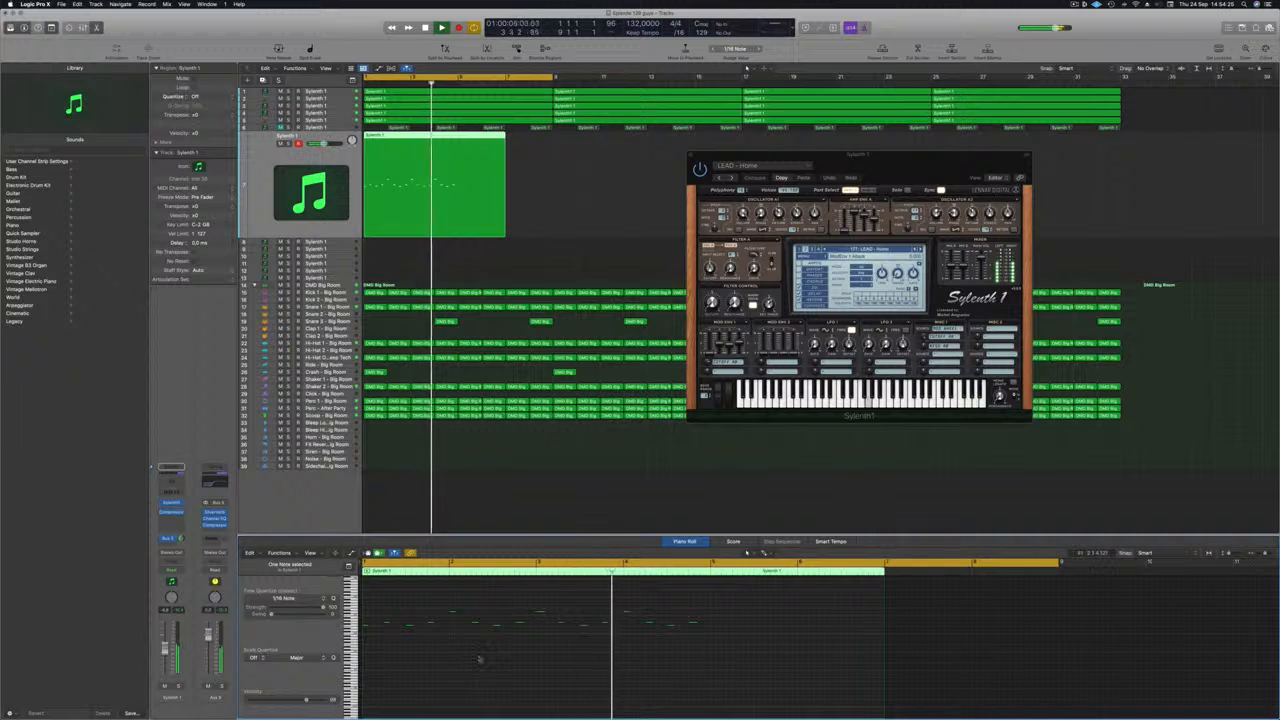
key("Return")
left_click(458, 135)
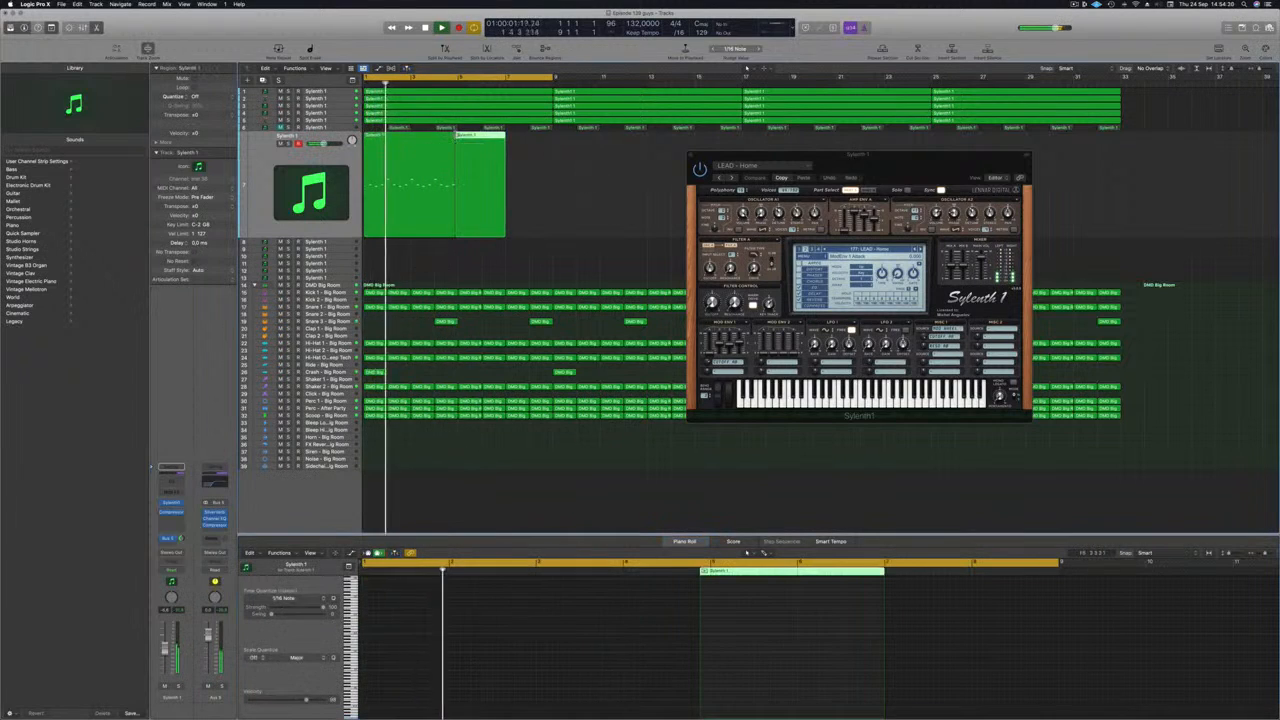
key("BackSpace")
Step: Copy the lead region to bar 5 and extend both regions so they fill bars 1 to 9 without gaps
left_click_drag(396, 151, 491, 151)
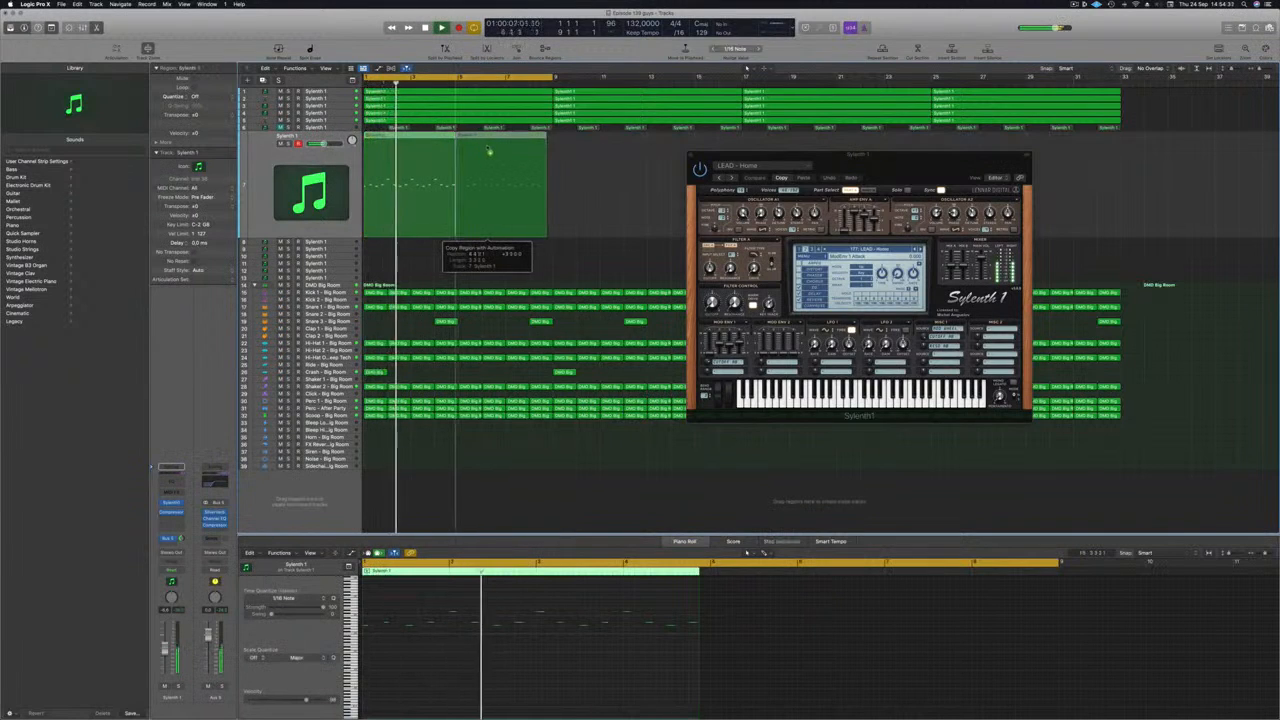
key("Return")
left_click_drag(566, 205, 452, 235)
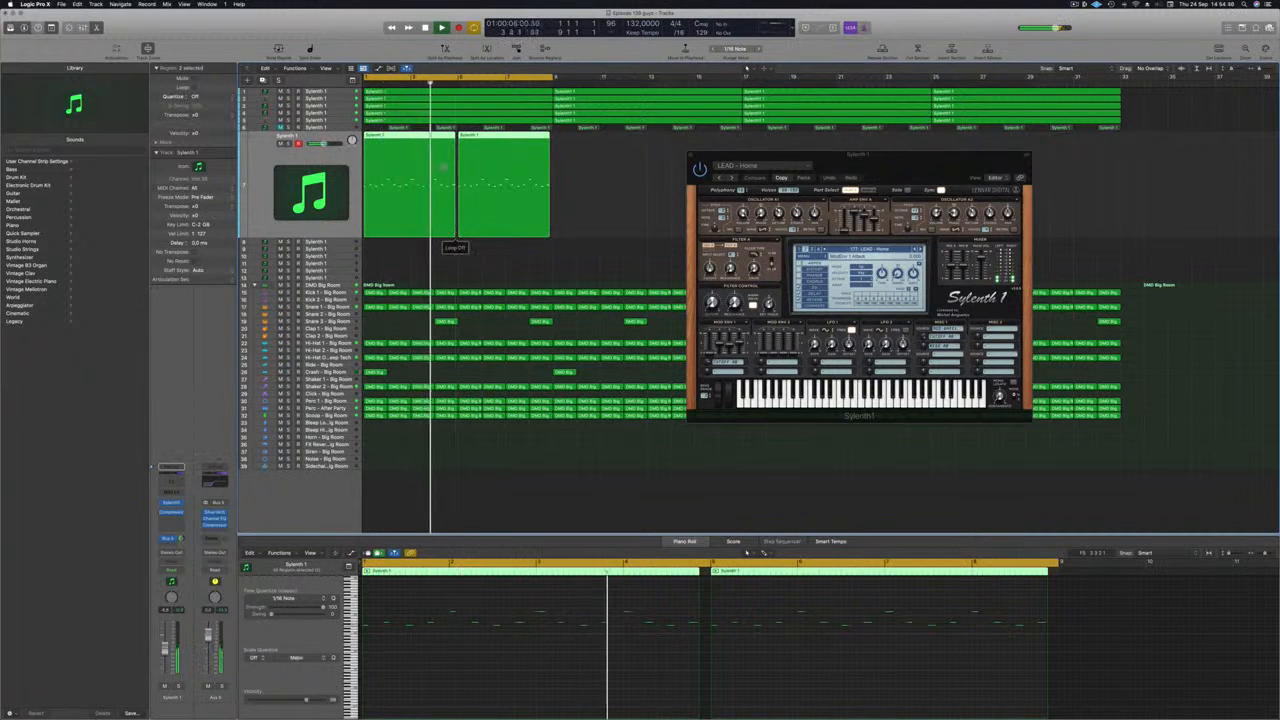
left_click_drag(549, 234, 553, 235)
key("space")
key("space")
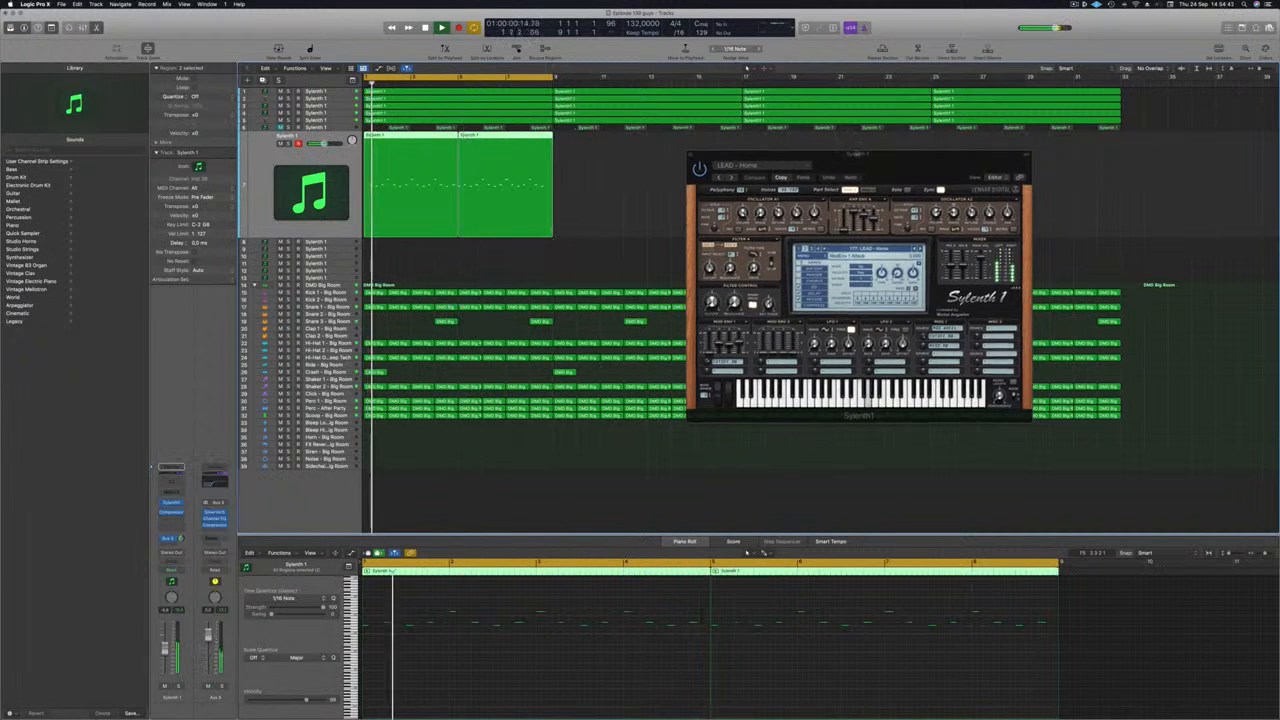
Step: Move the Sylenth1 window clear of the lead regions and raise the lead track's volume slightly during playback
left_click_drag(893, 156, 862, 73)
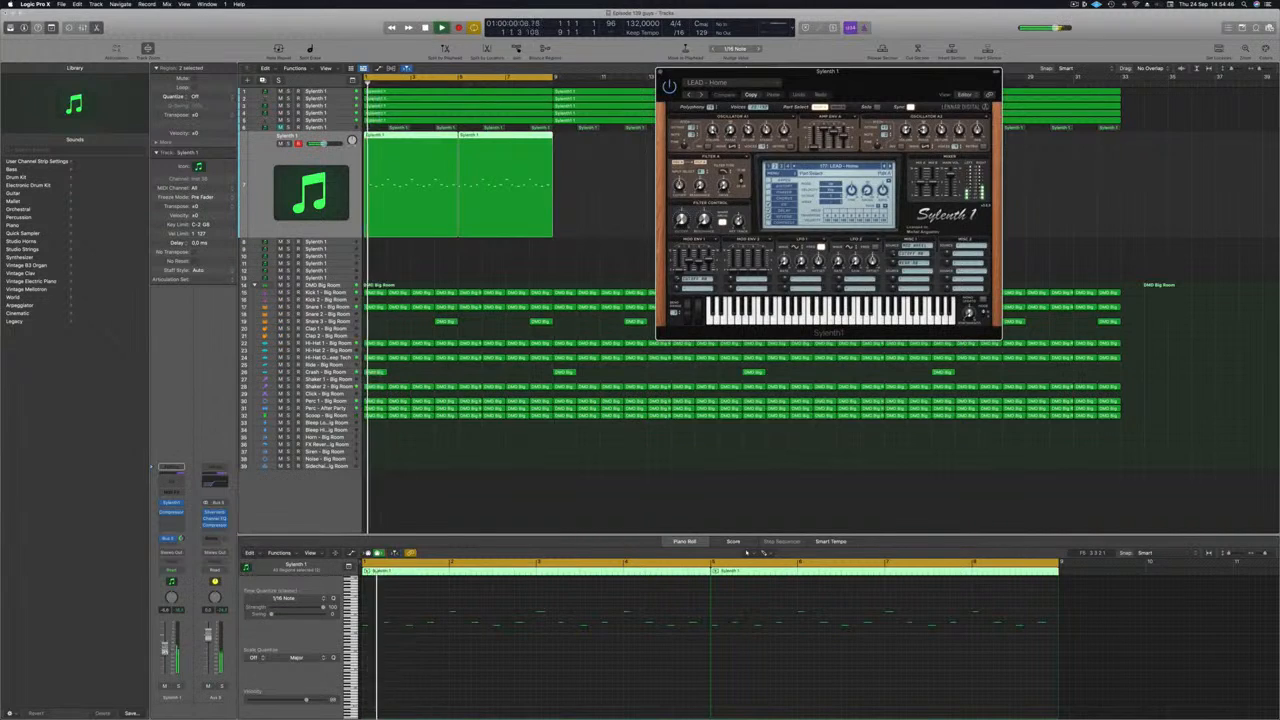
left_click_drag(165, 650, 165, 647)
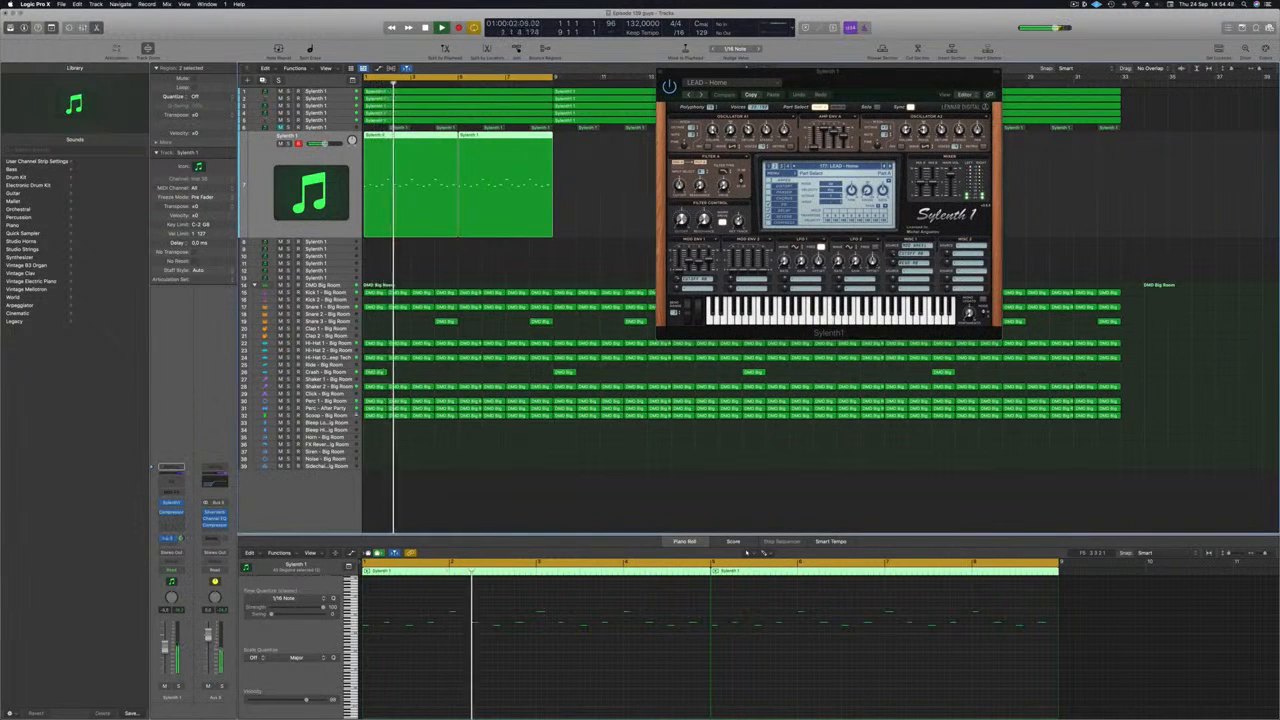
key("space")
Step: Lower the Filter Control cutoff of the LEAD - Home sound, audition the loop and close the Sylenth1 window
key("space")
key("space")
left_click_drag(681, 220, 681, 238)
key("space")
key("space")
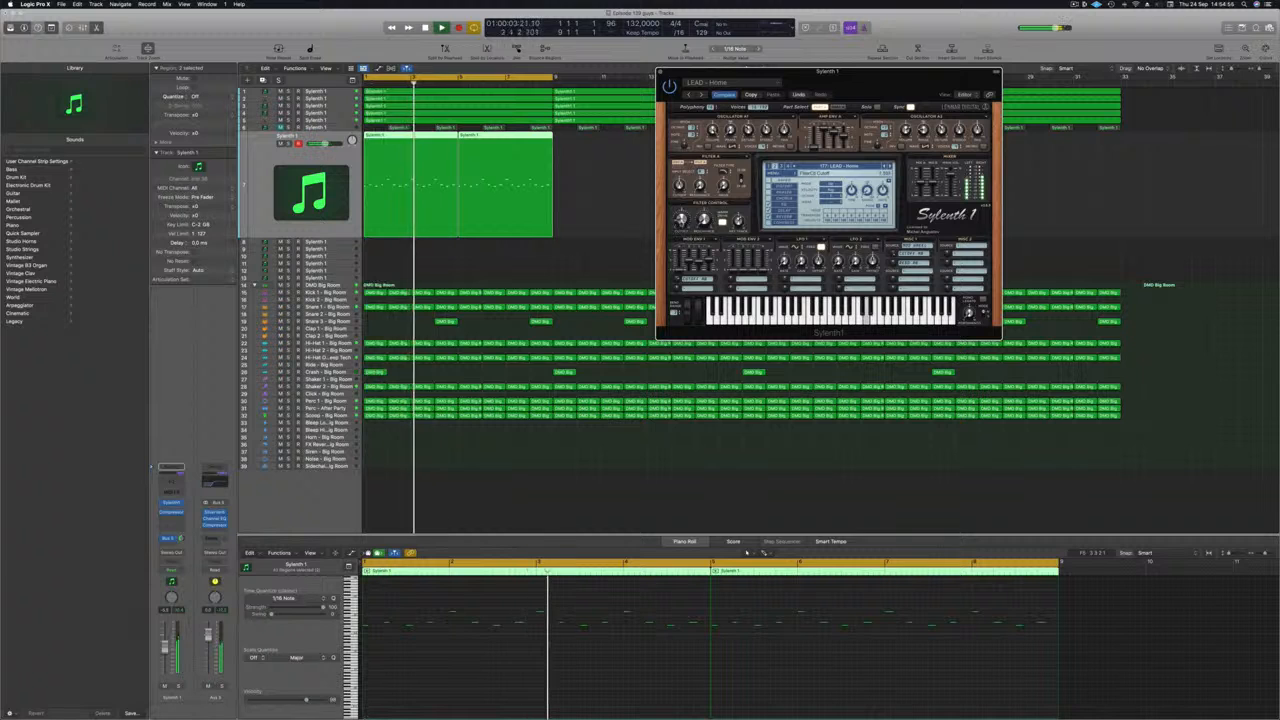
key("space")
key("space")
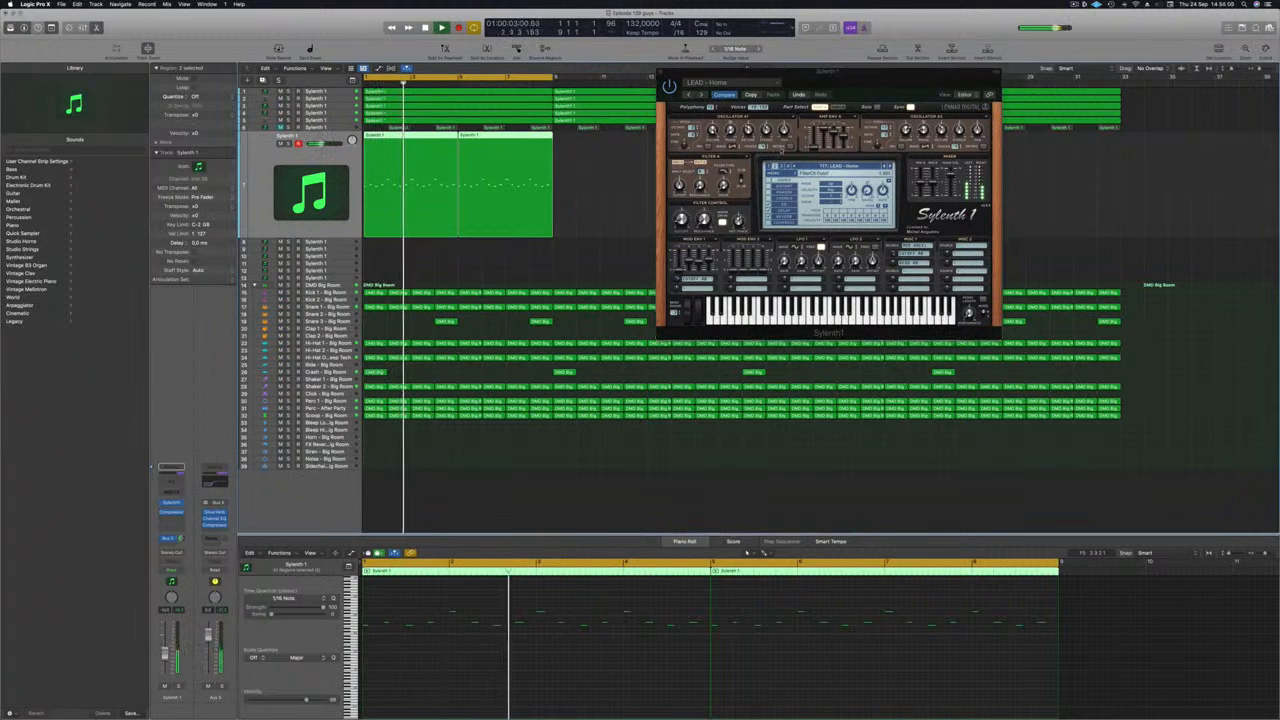
left_click_drag(890, 83, 618, 236)
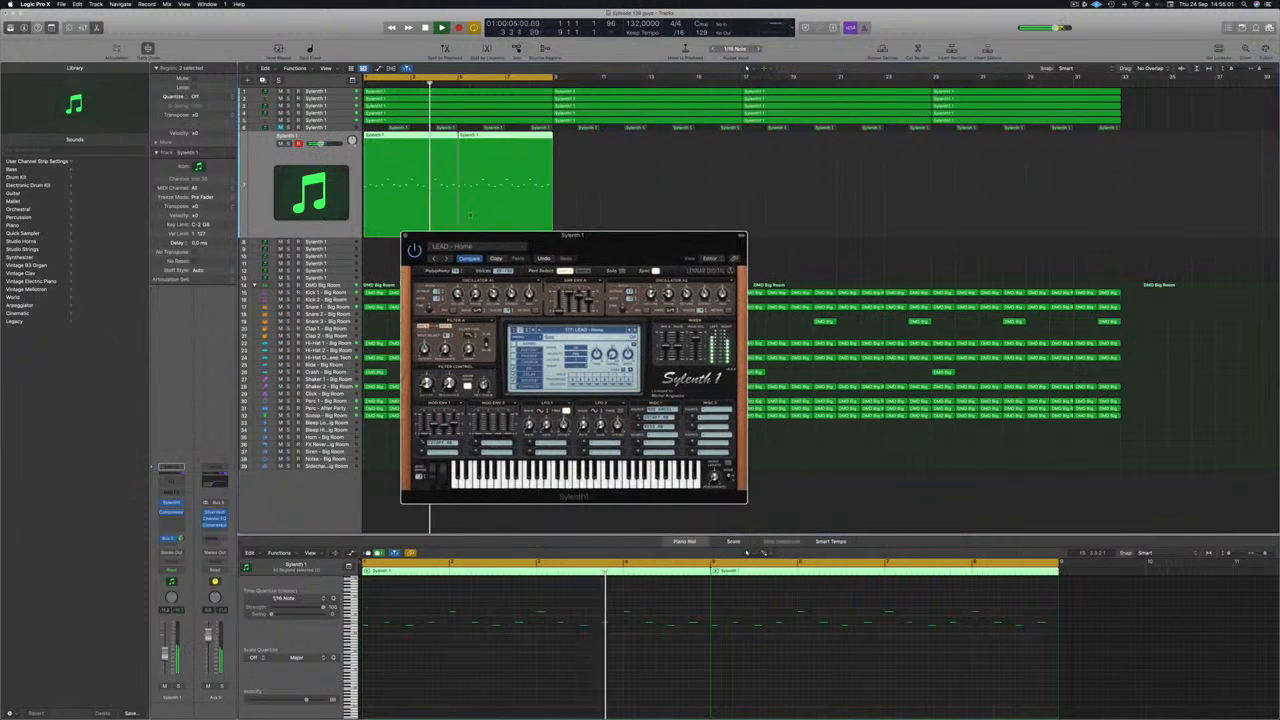
left_click(405, 237)
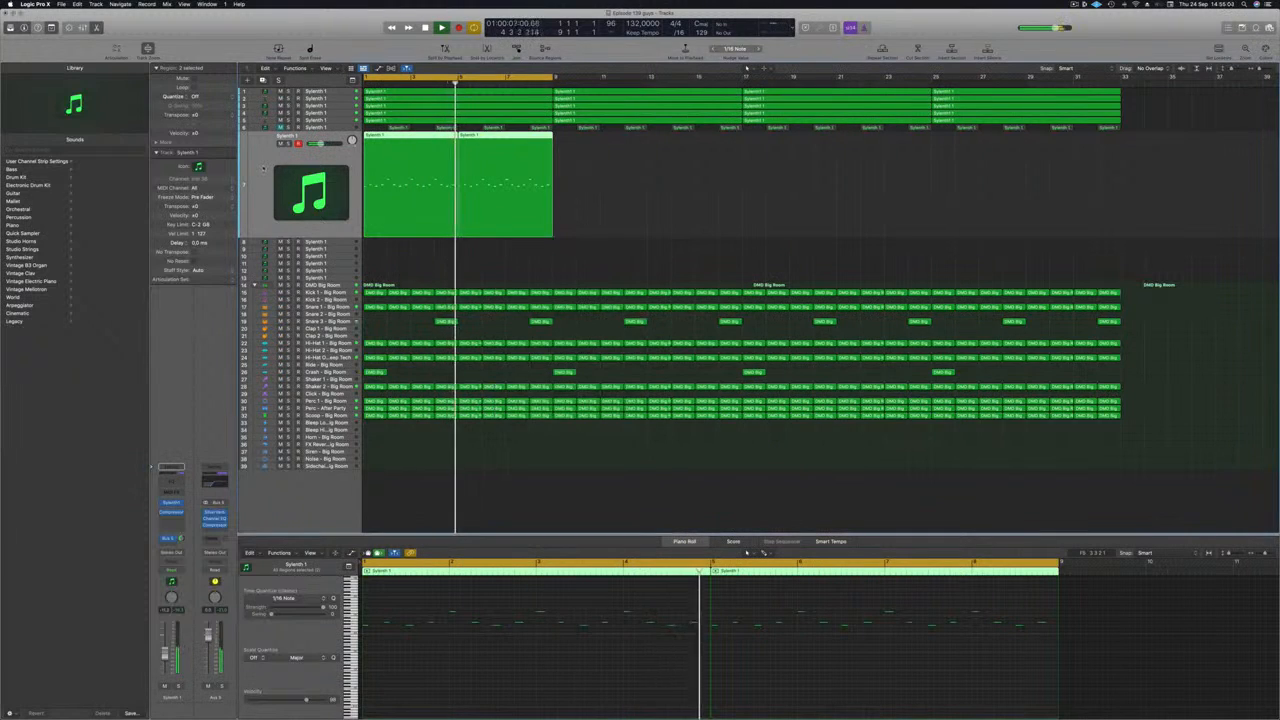
Step: Duplicate the lead track with the same Sylenth1 settings and copy both lead regions onto it
left_click(198, 167)
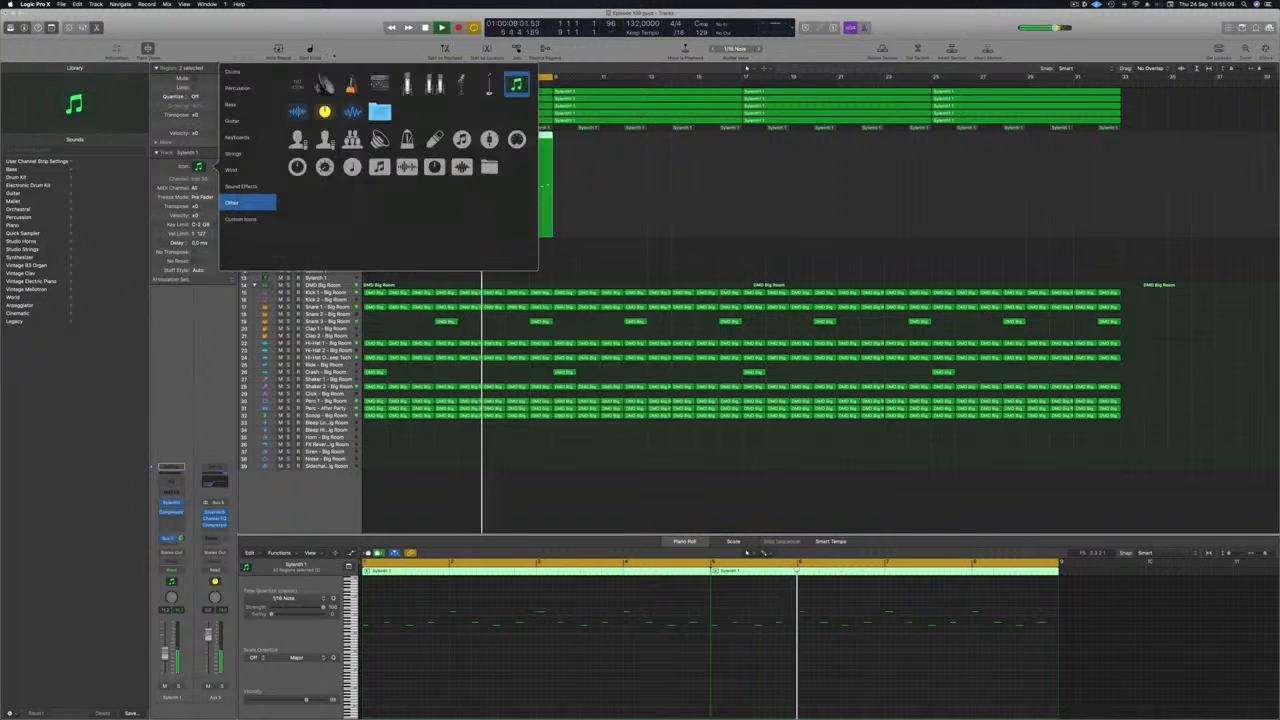
key("Escape")
key("Return")
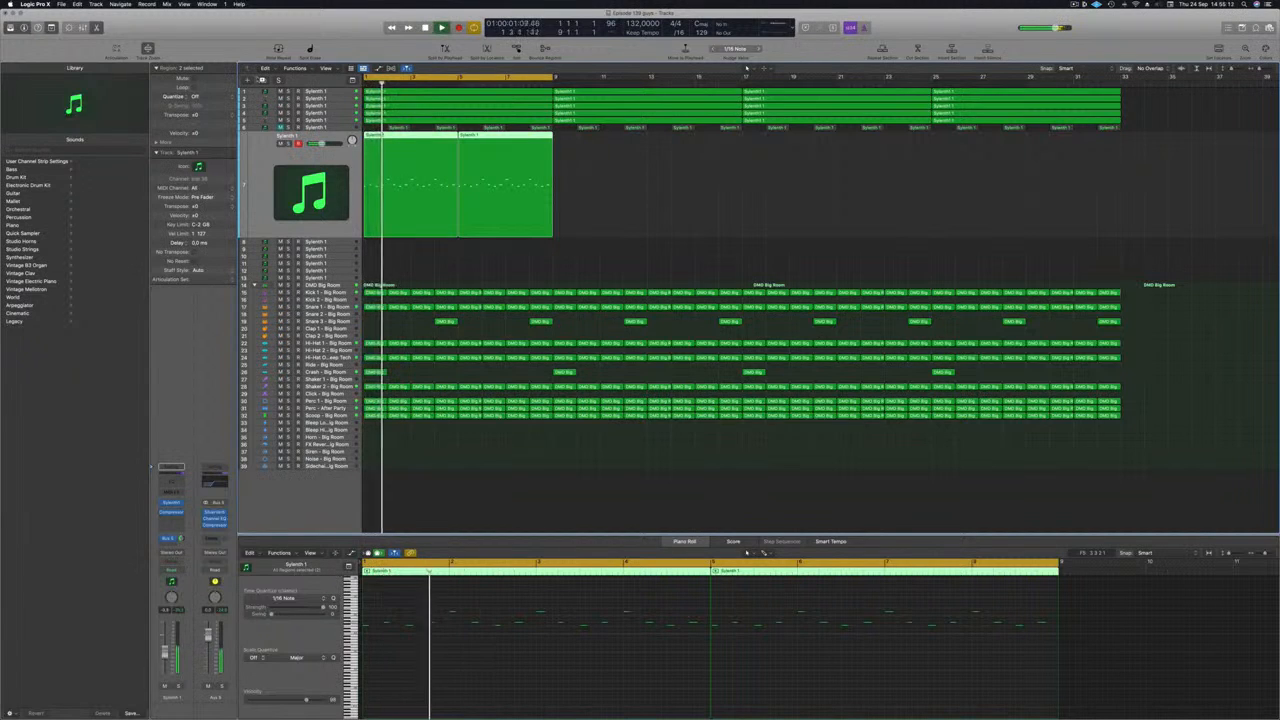
left_click(598, 165)
left_click_drag(562, 154, 369, 200)
Step: Transpose all notes of the duplicated lead regions down one octave and play the loop
left_click(564, 655)
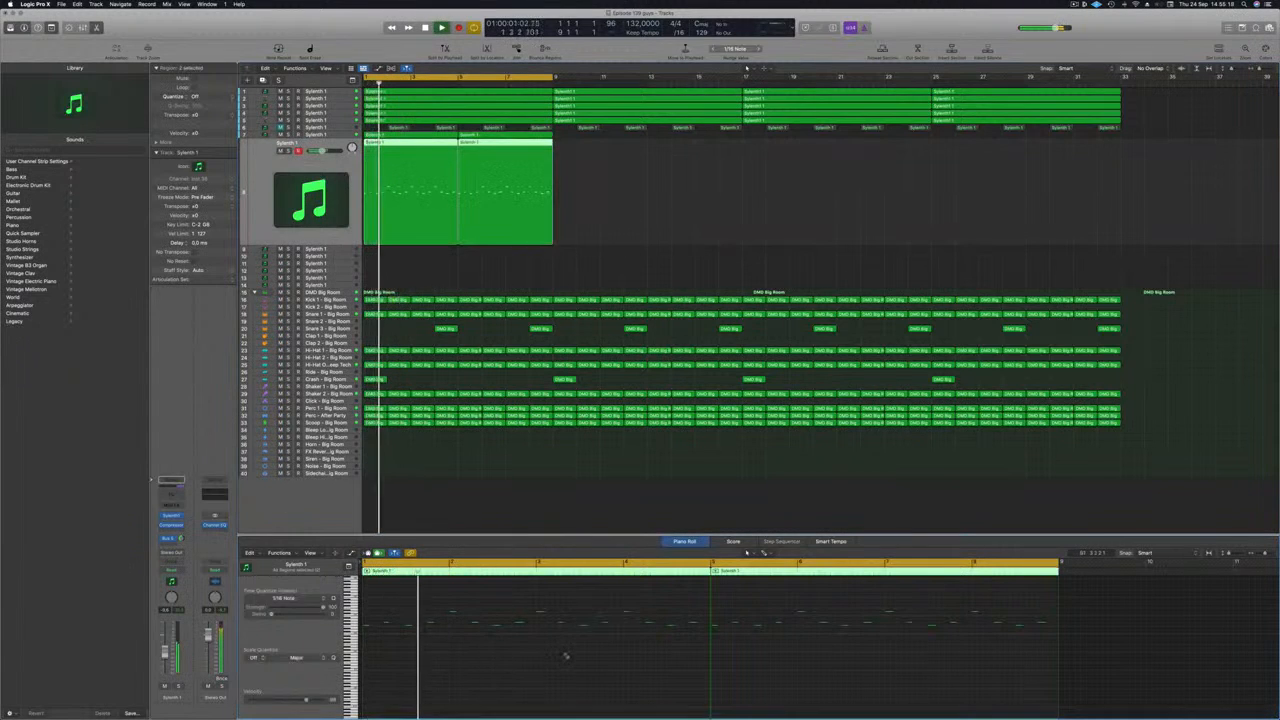
key("alt+shift+Down")
key("space")
key("space")
scroll(714, 186, "up", 5)
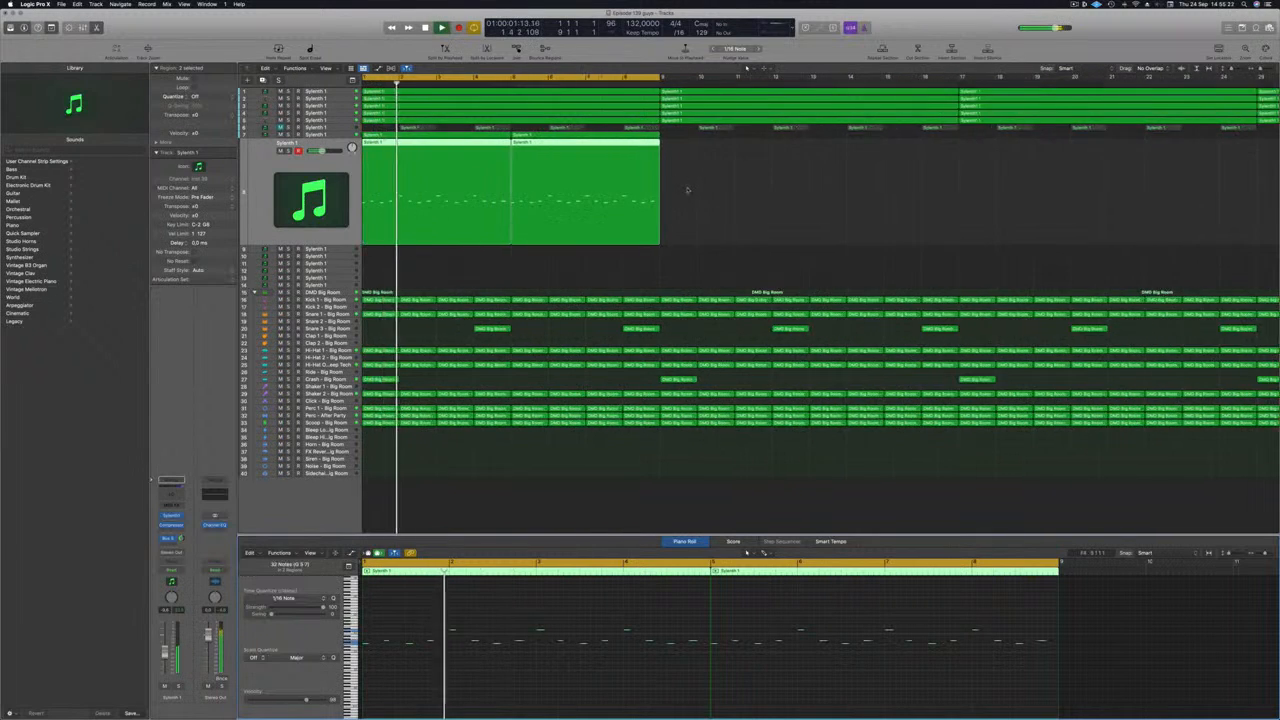
scroll(366, 174, "down", 1)
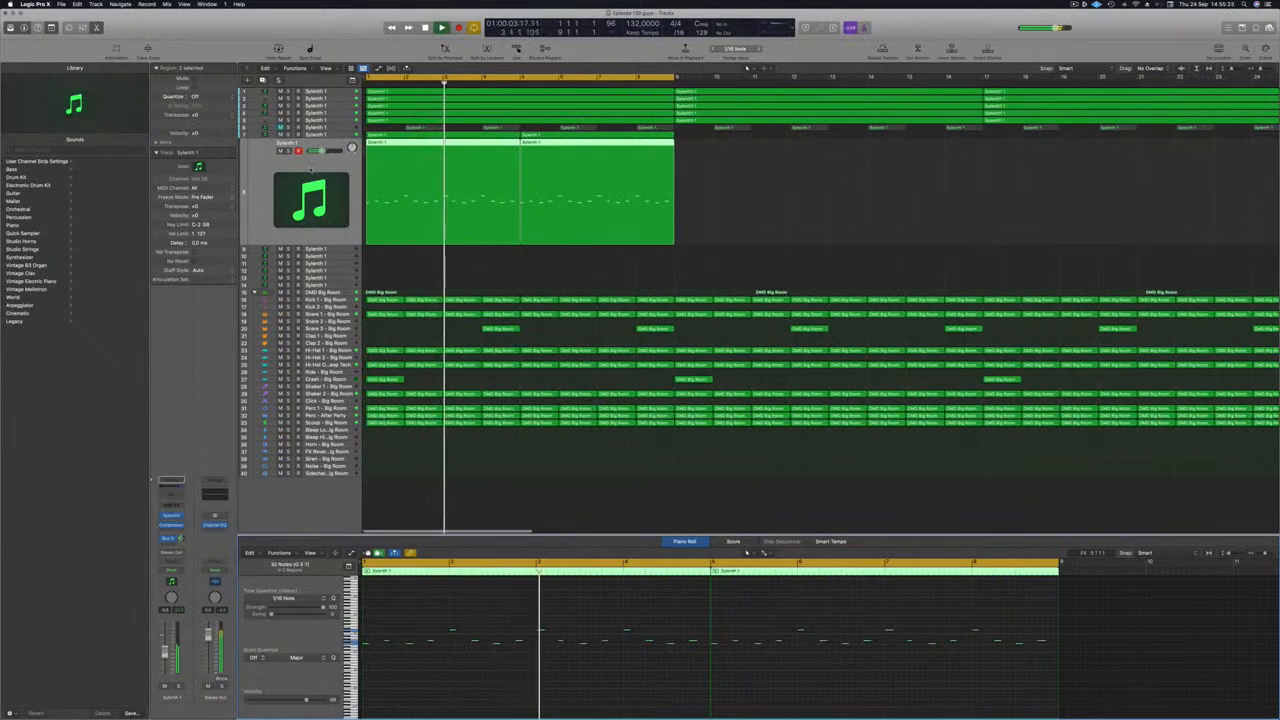
Step: Add a send to Bus 2 (Delay) on the original lead track and check the Stereo Delay settings on that bus
left_click(332, 136)
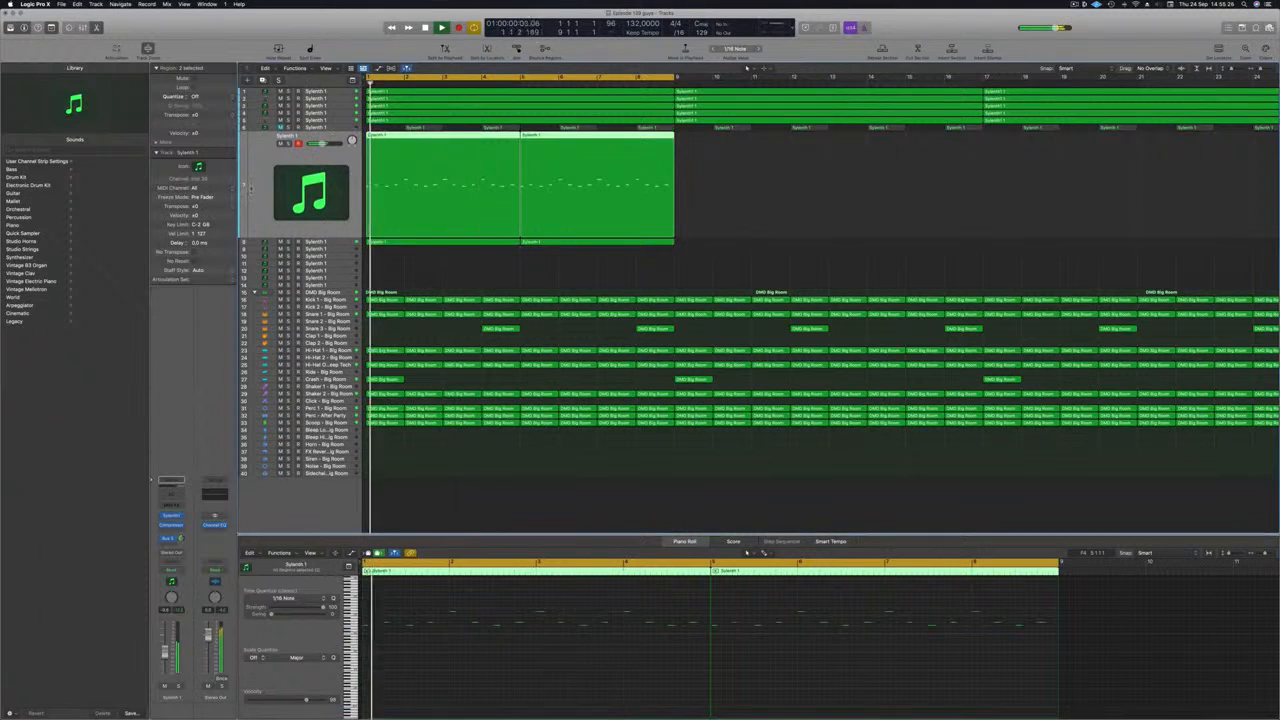
left_click(174, 532)
key("Escape")
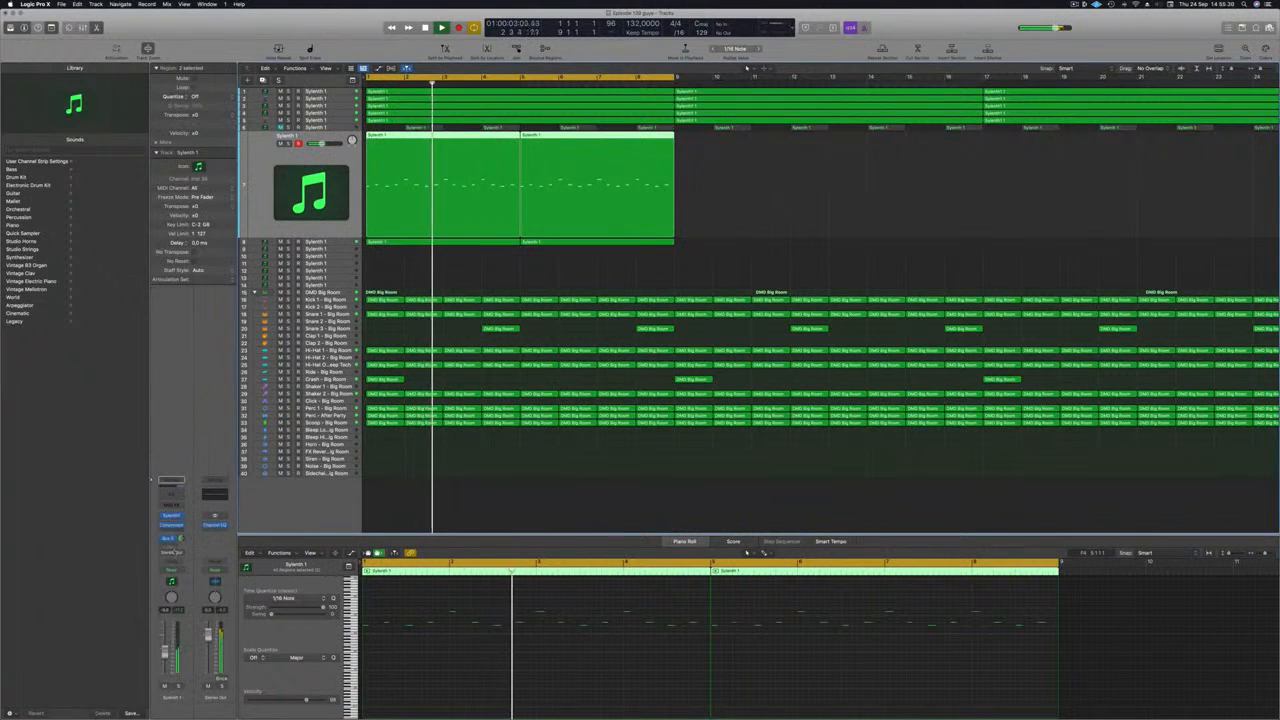
left_click(174, 551)
mouse_move(172, 555)
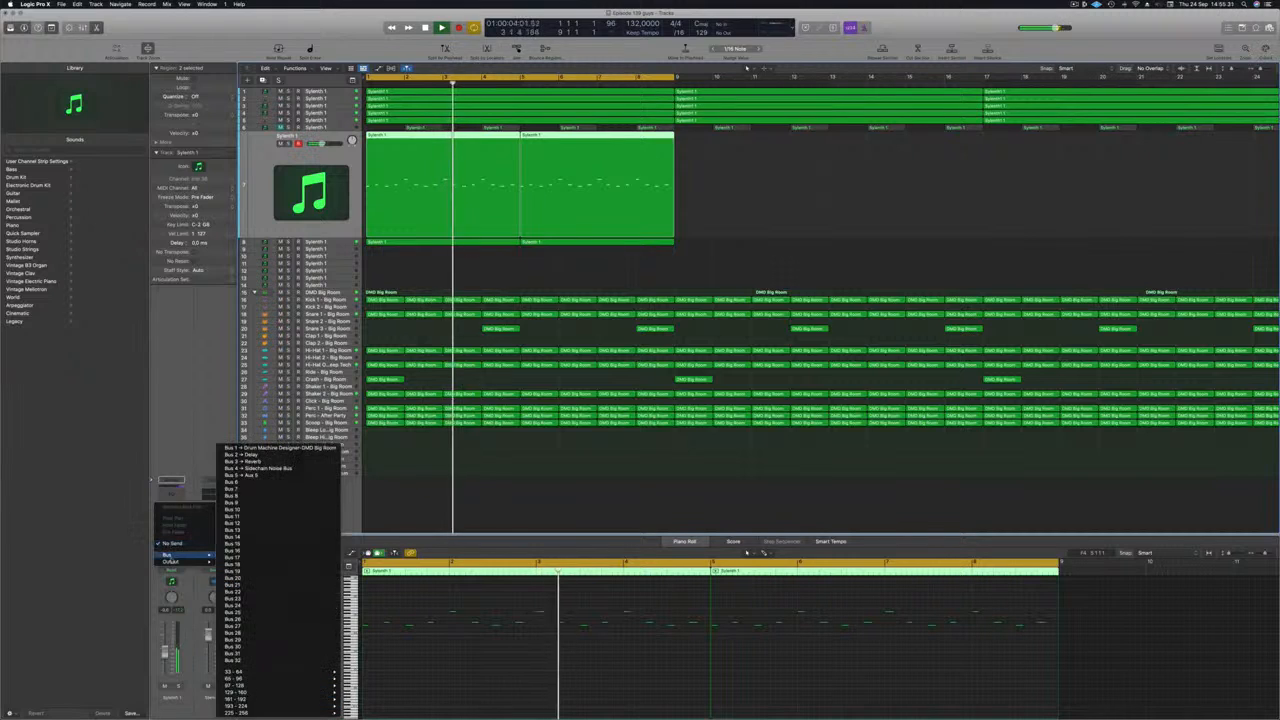
left_click(234, 454)
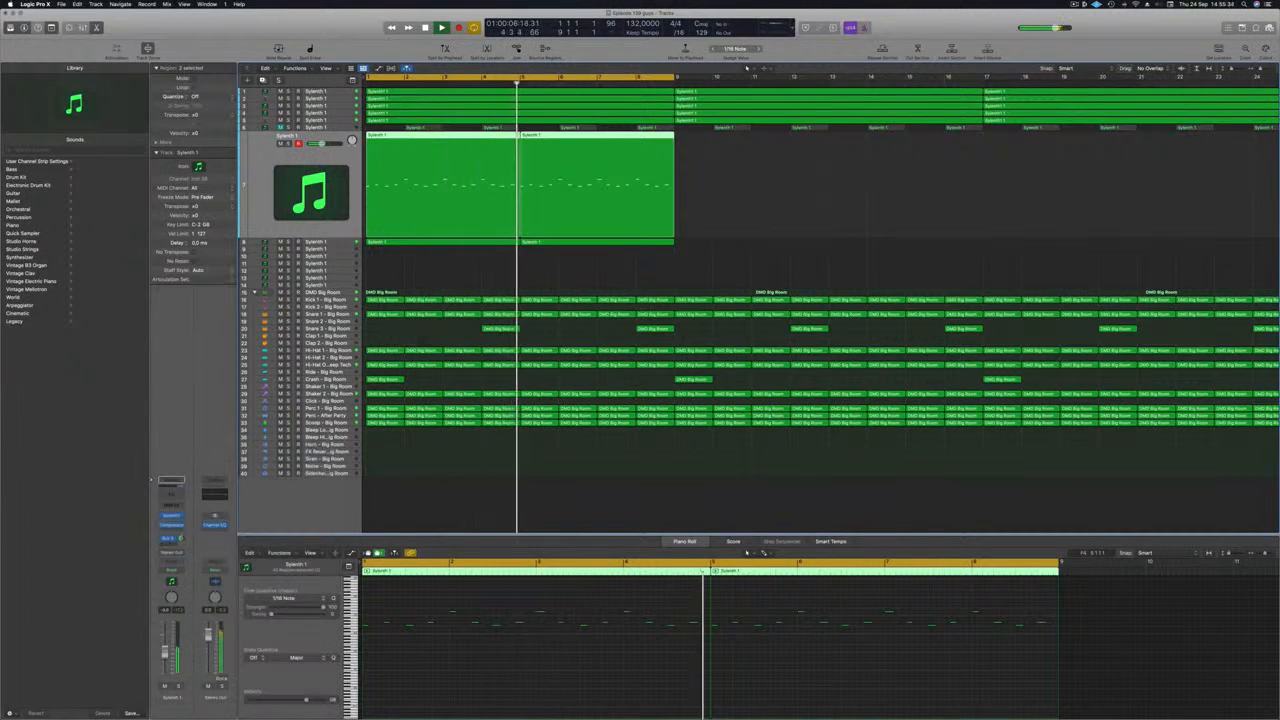
key("Return")
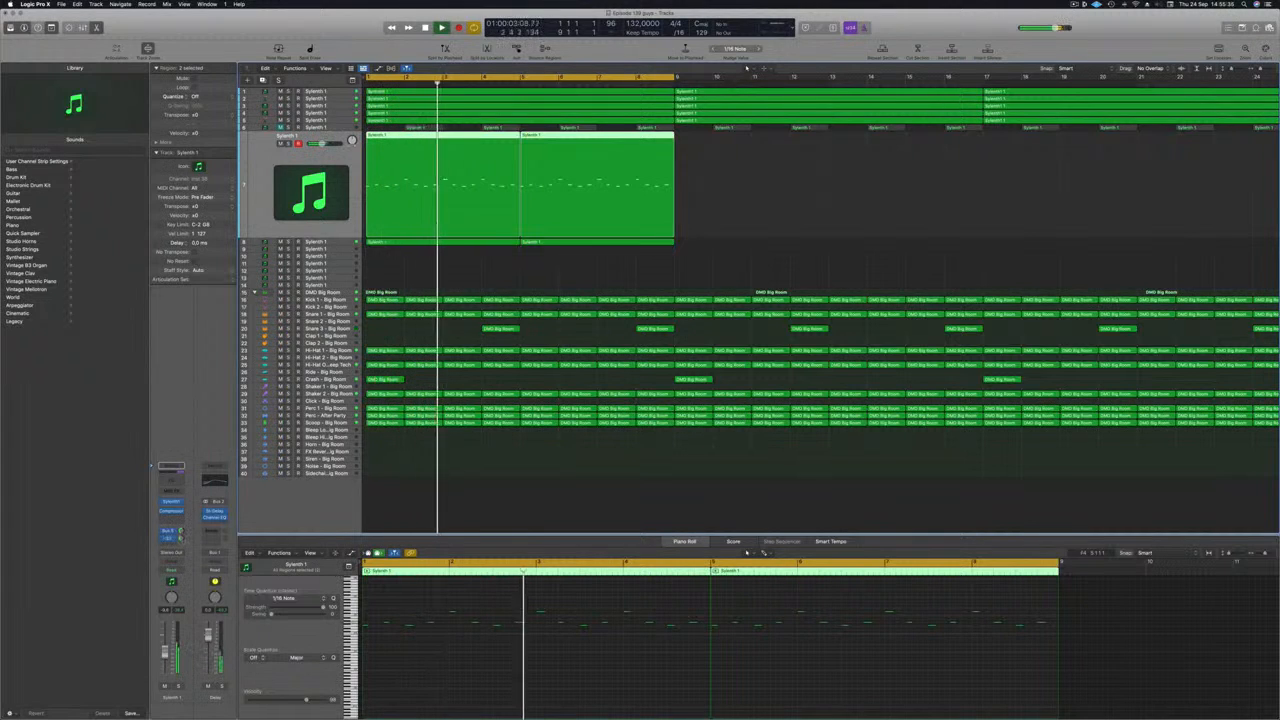
left_click(215, 511)
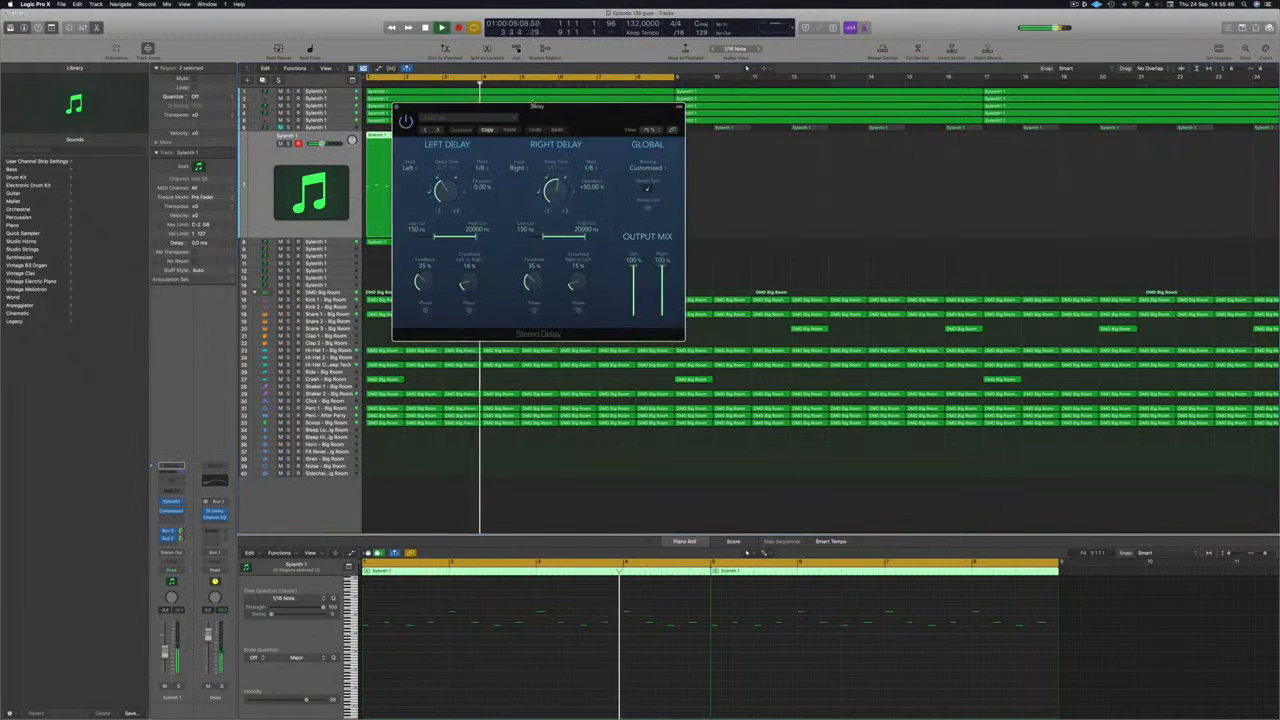
left_click(397, 107)
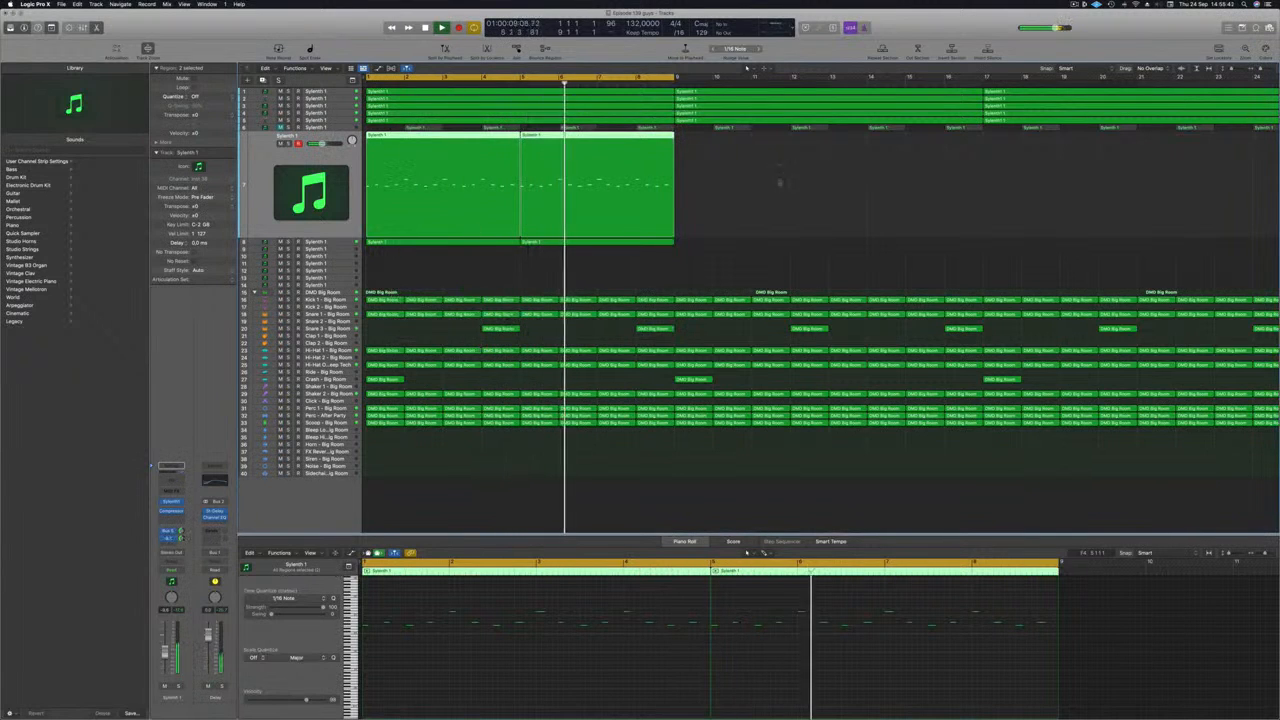
Step: Unmute the Sylenth1 track with the one-bar regions above the lead and add a Channel EQ with a low cut
left_click(791, 176)
scroll(718, 203, "down", 2)
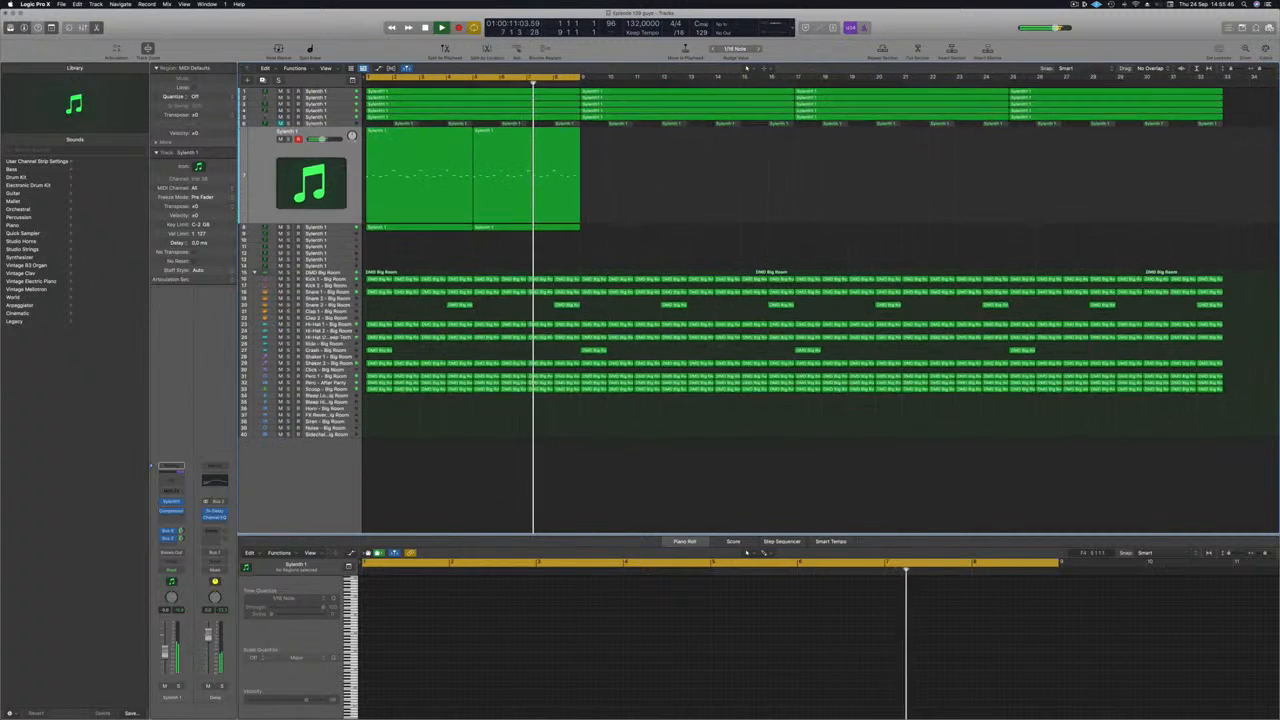
key("super+Up")
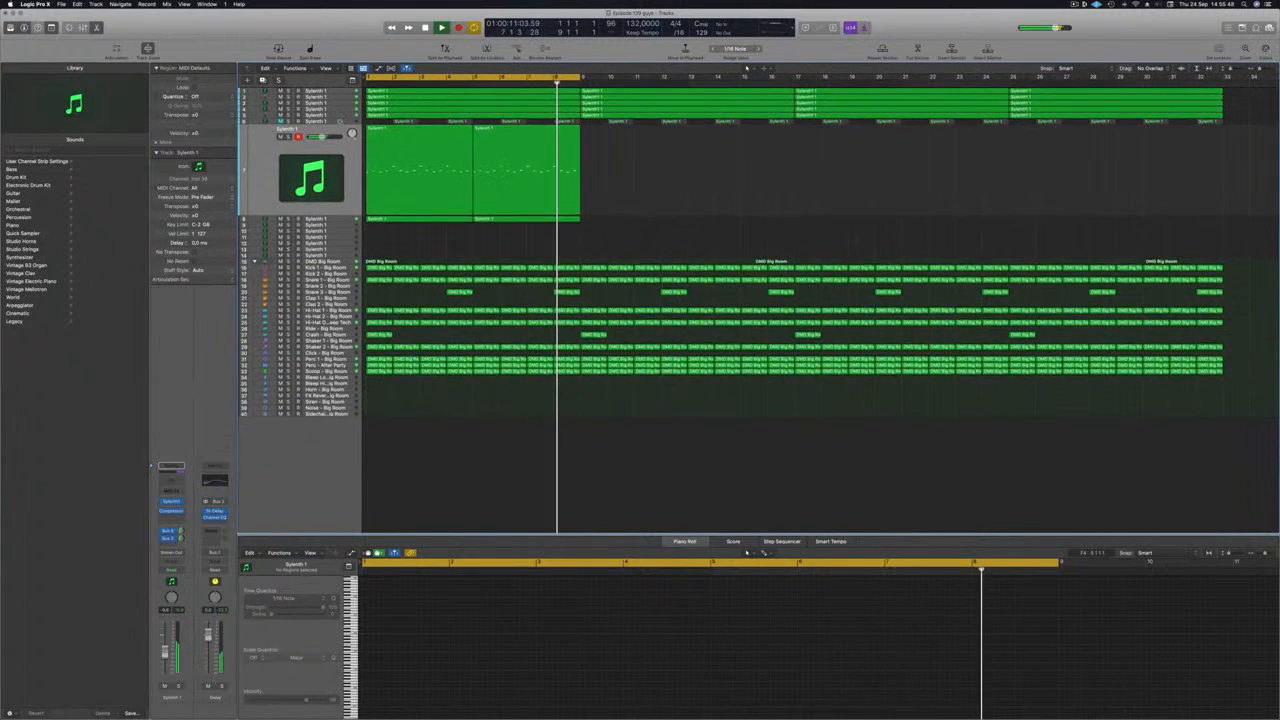
left_click(341, 123)
left_click(280, 131)
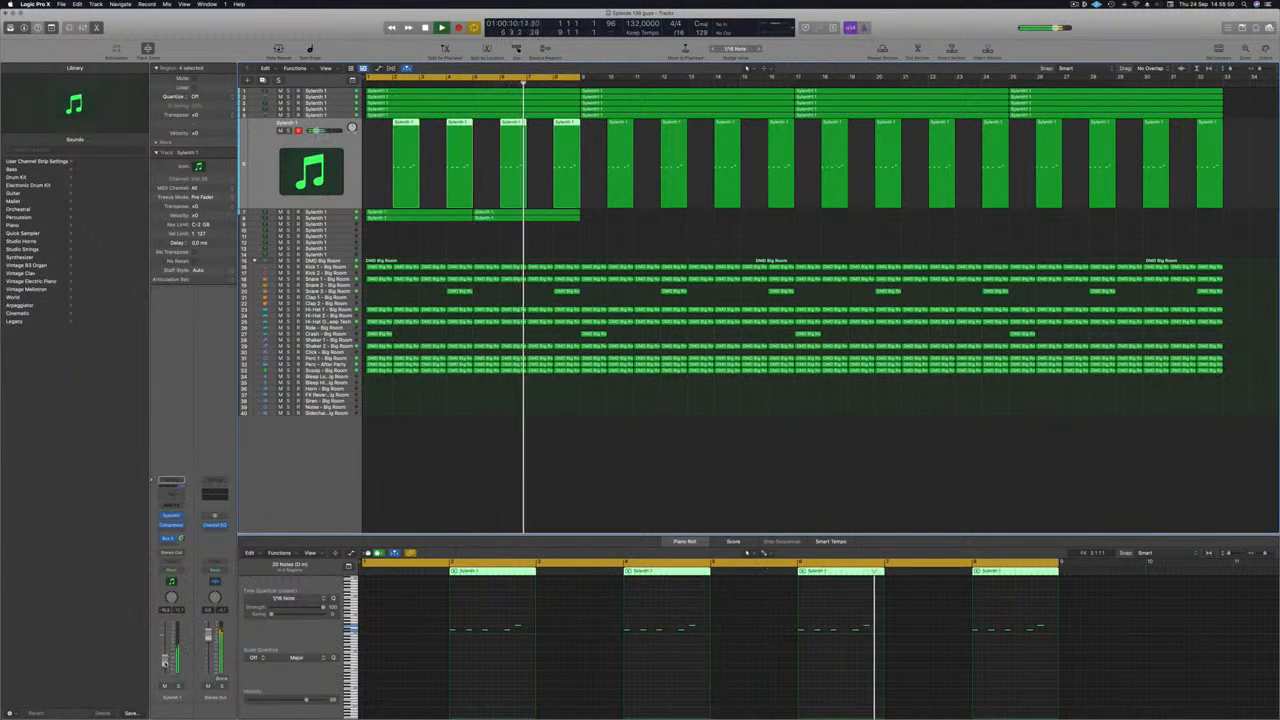
left_click(171, 484)
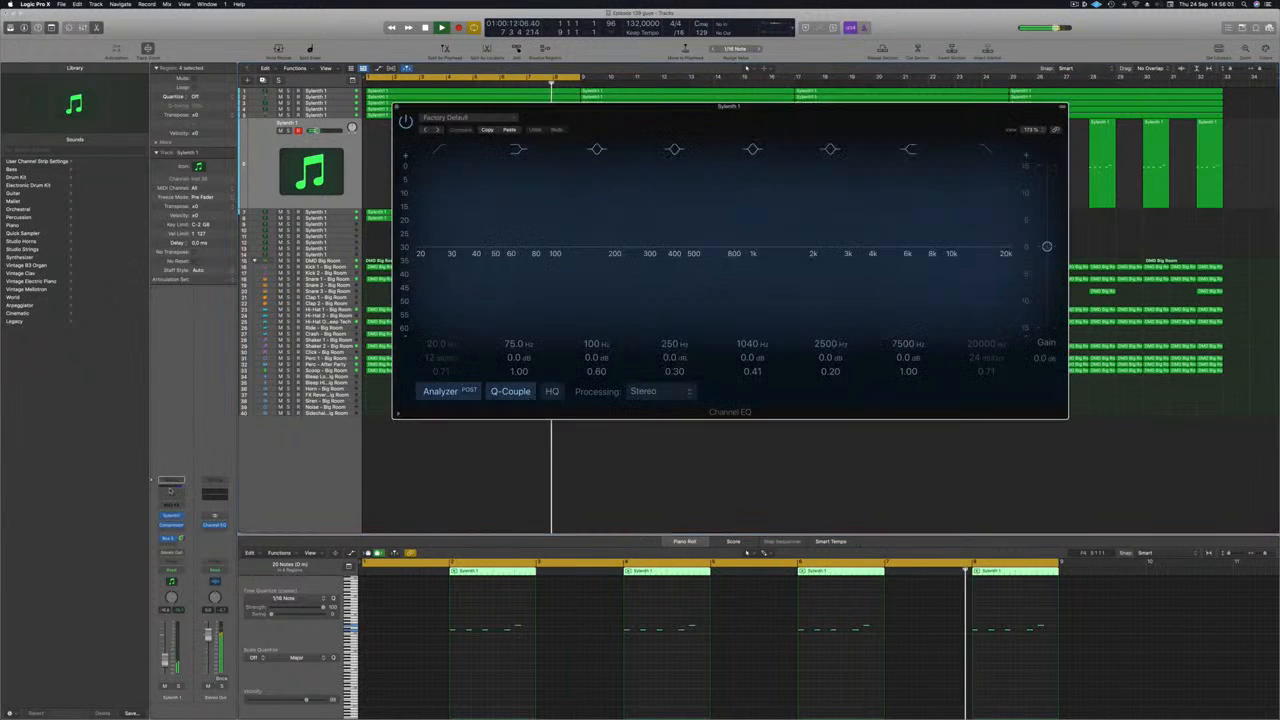
left_click_drag(426, 233, 765, 236)
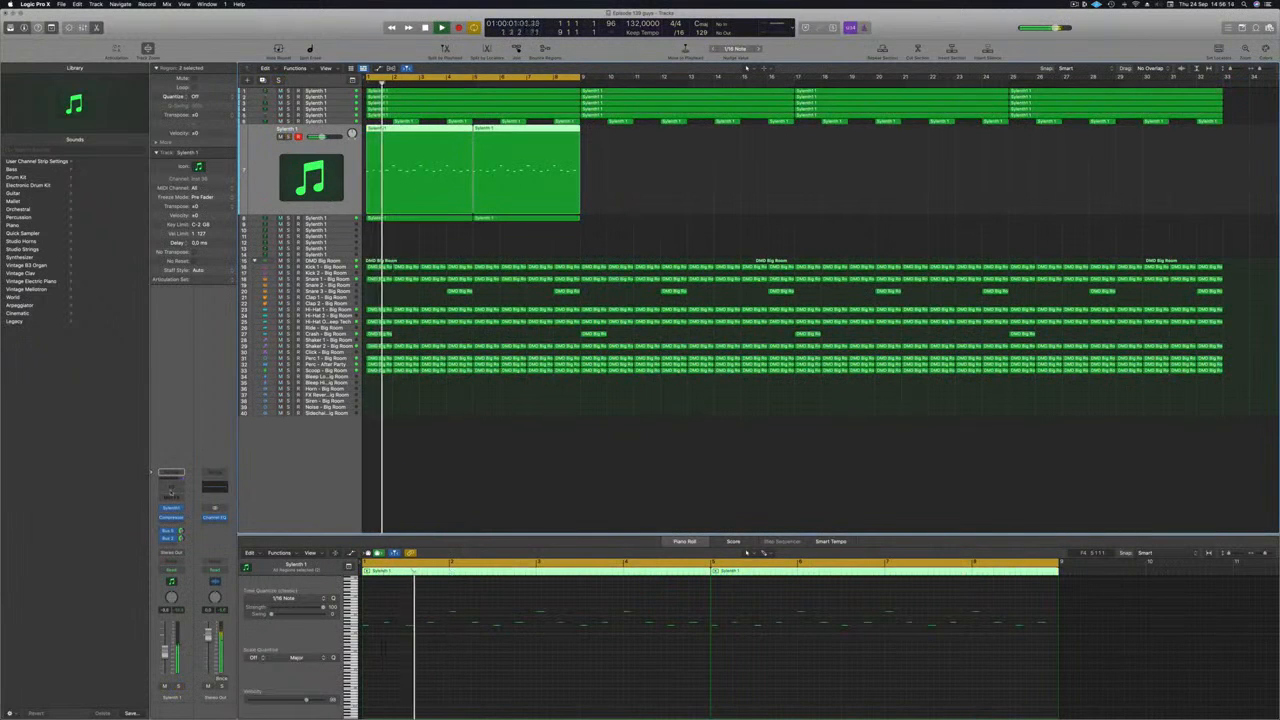
Step: Add a Channel EQ to both lead tracks and enable a 165 Hz low cut on the octave-lower one
left_click(171, 474)
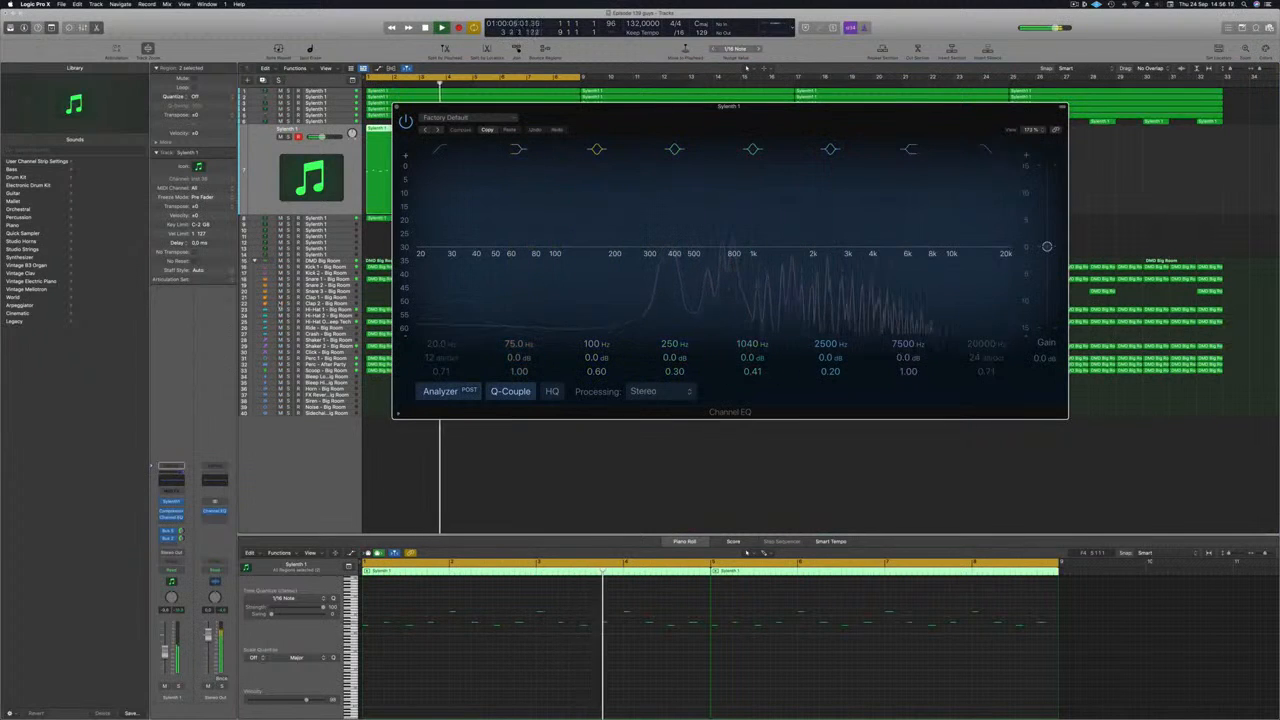
left_click(338, 218)
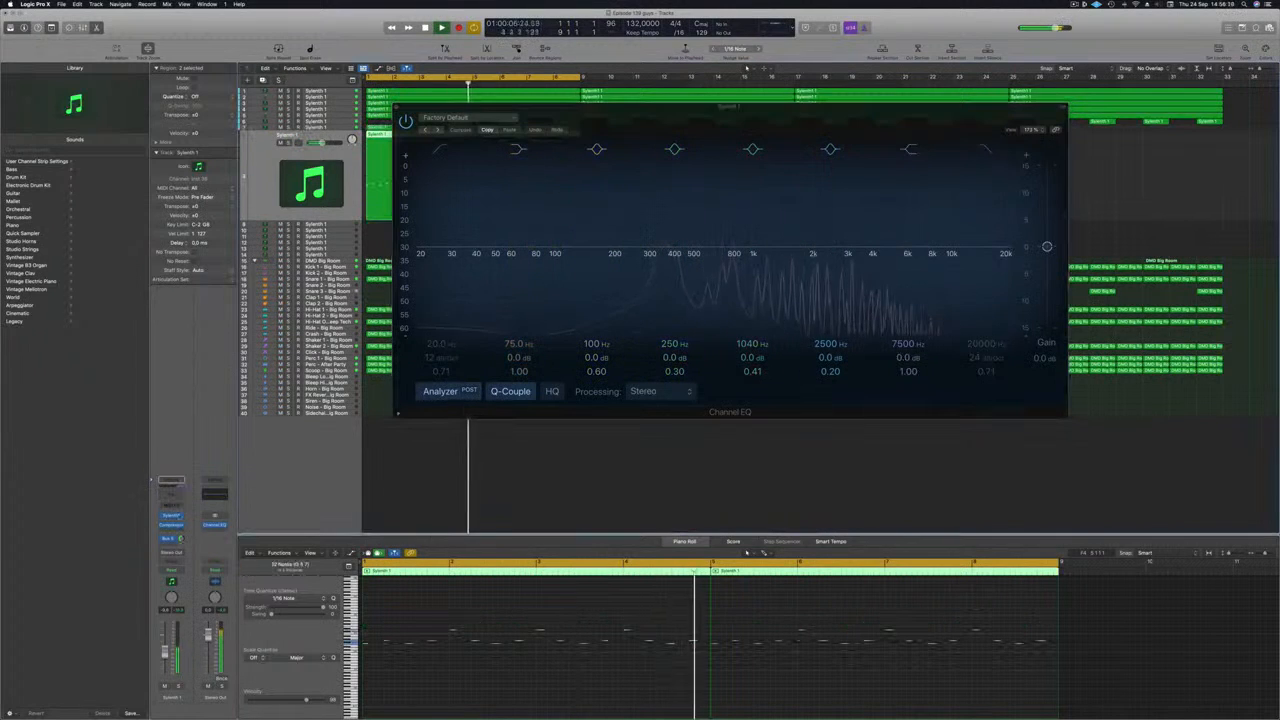
left_click(174, 496)
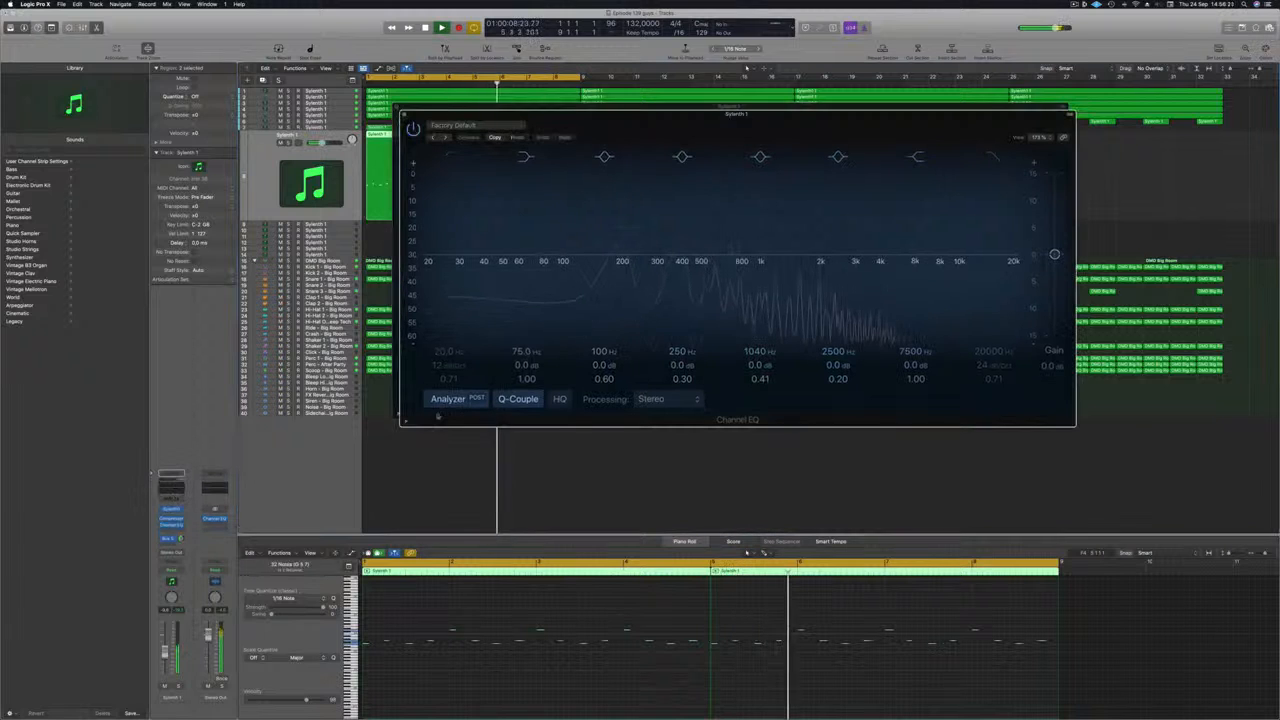
left_click(448, 157)
left_click_drag(452, 196, 617, 195)
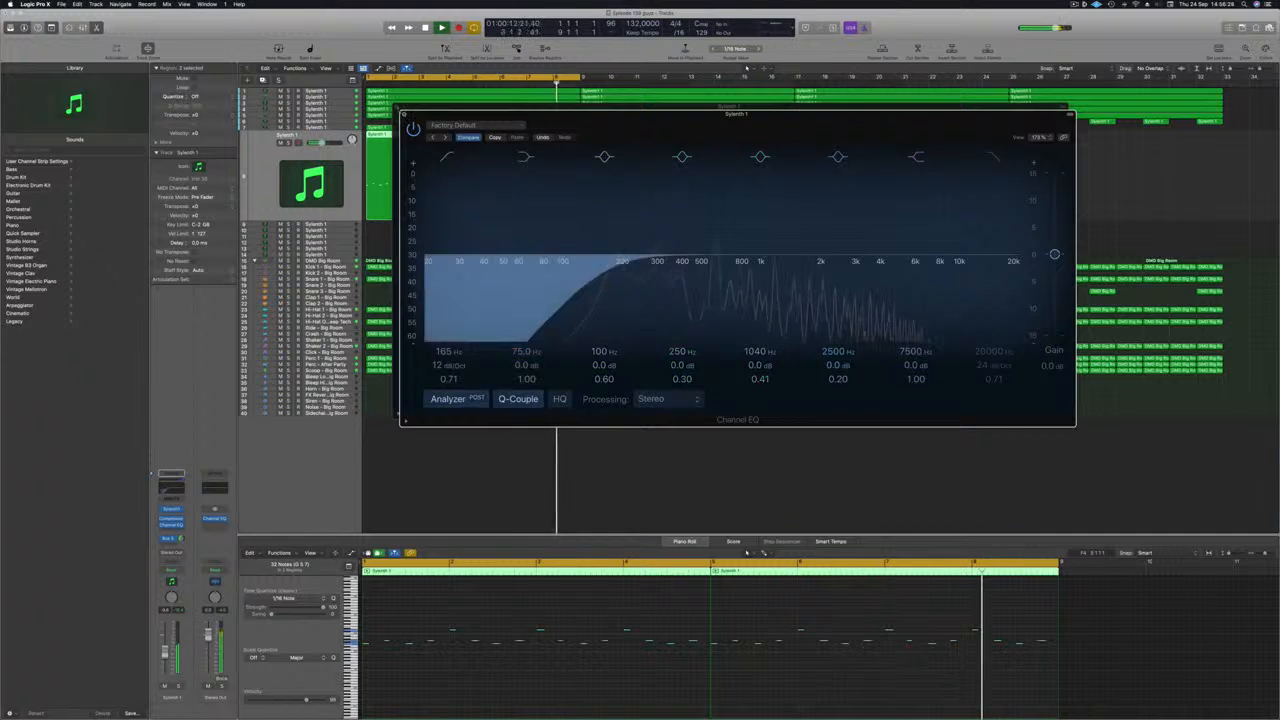
key("super+w")
key("Return")
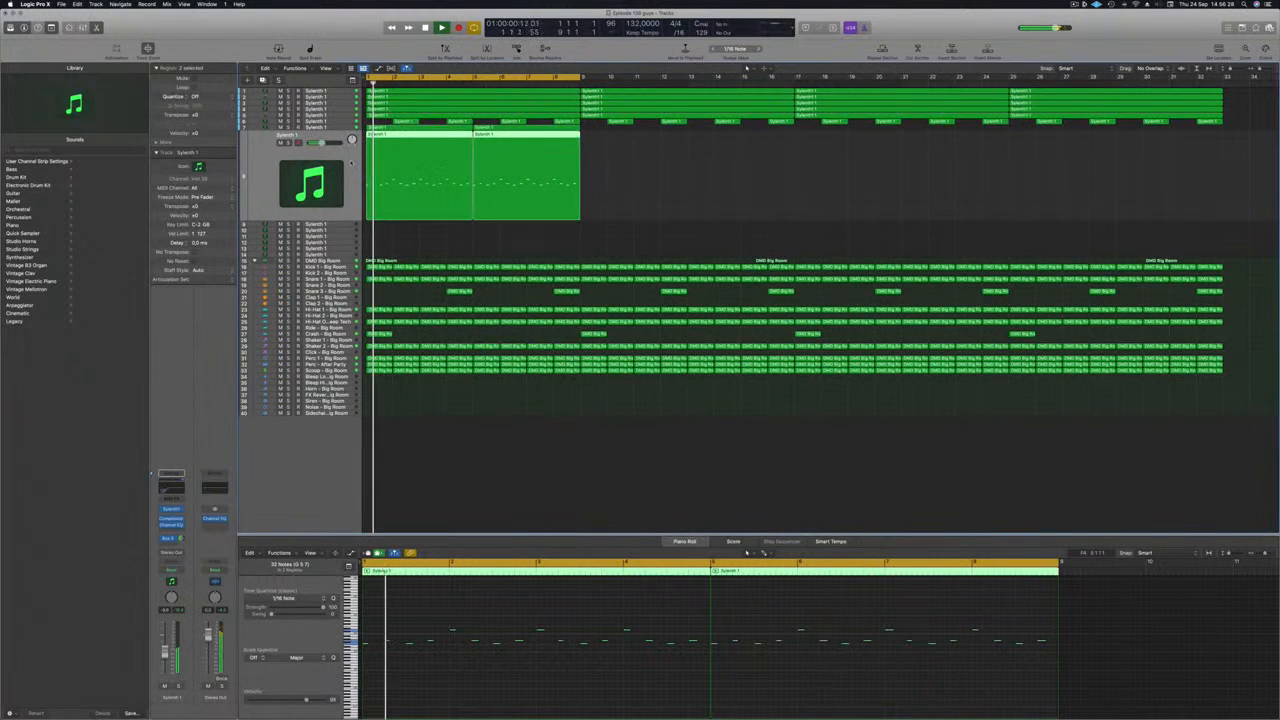
Step: Mute and unmute the original lead track while playing from the start to compare the layers
left_click(328, 127)
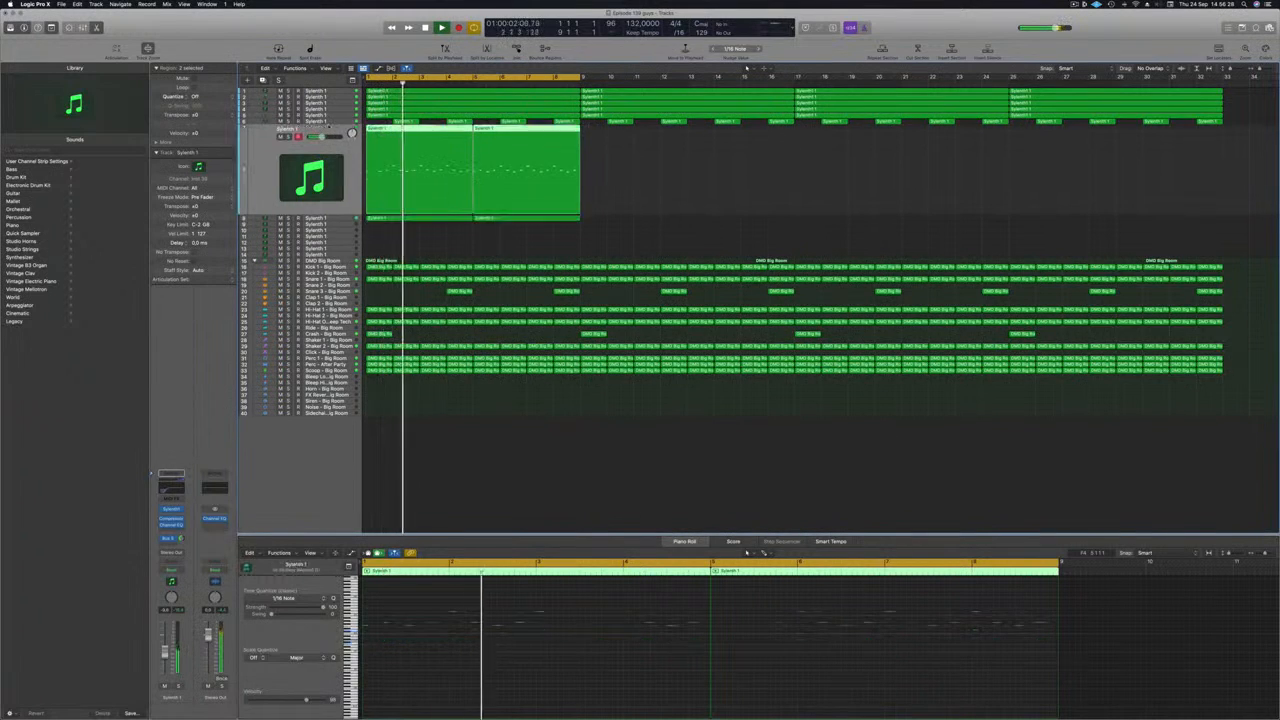
key("Return")
left_click(281, 137)
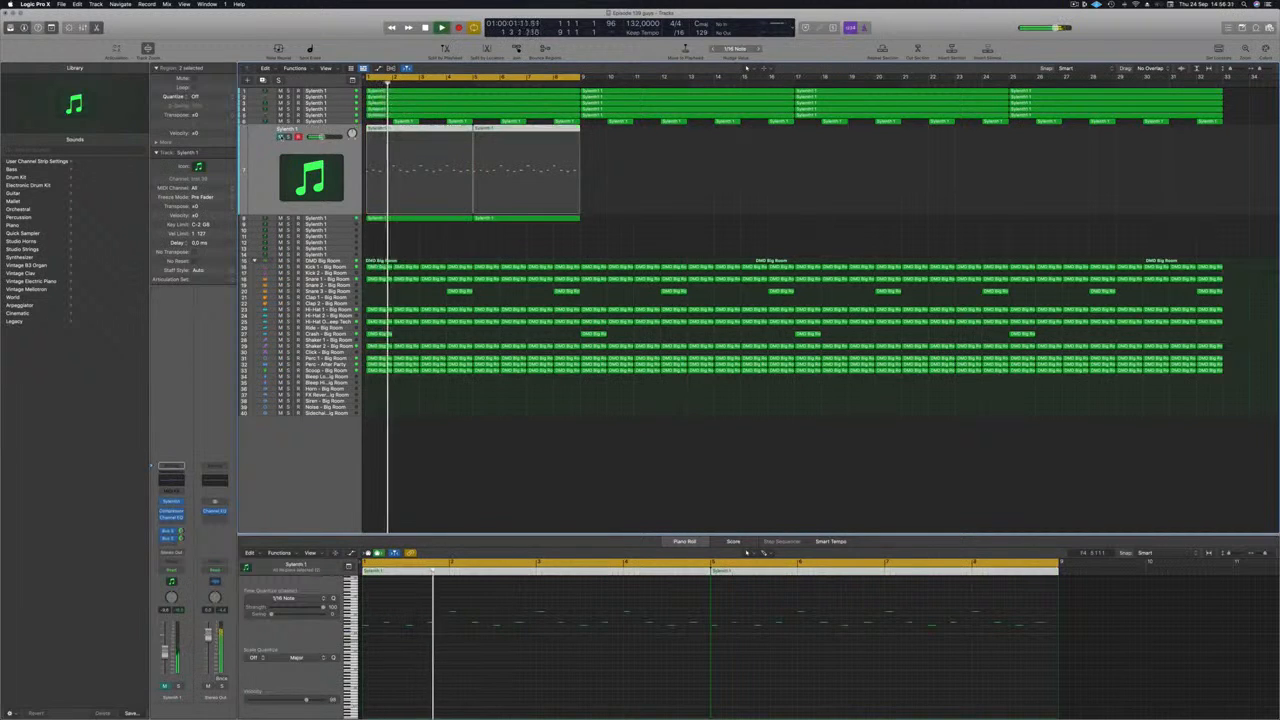
left_click(281, 137)
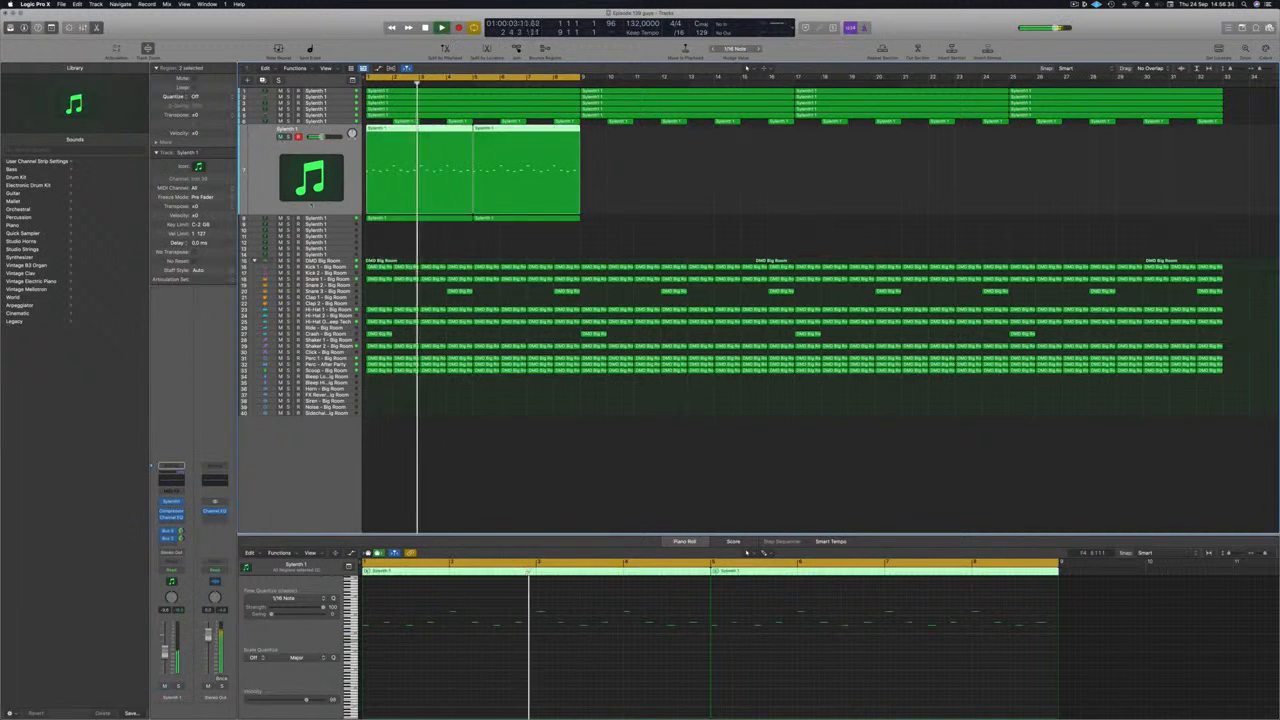
Step: Replay the loop from the start on the original lead and select the octave-lower lead track to check both levels
key("Return")
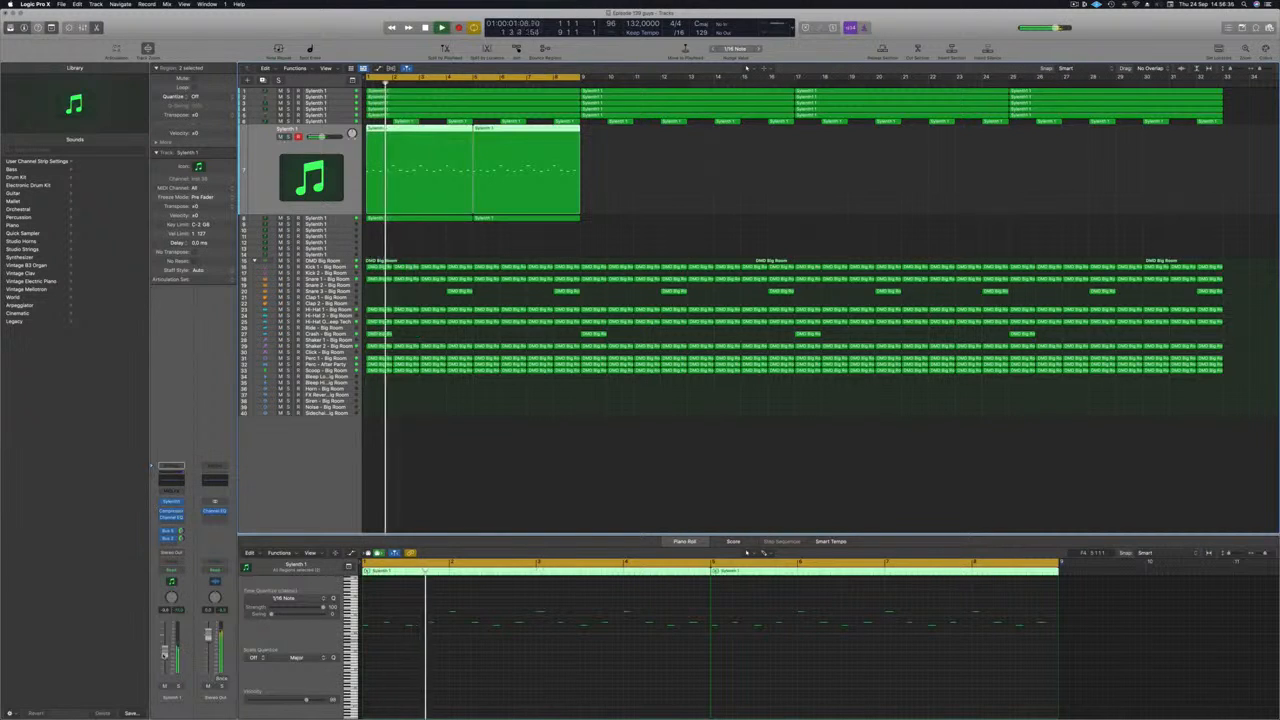
key("Return")
key("Down")
key("Return")
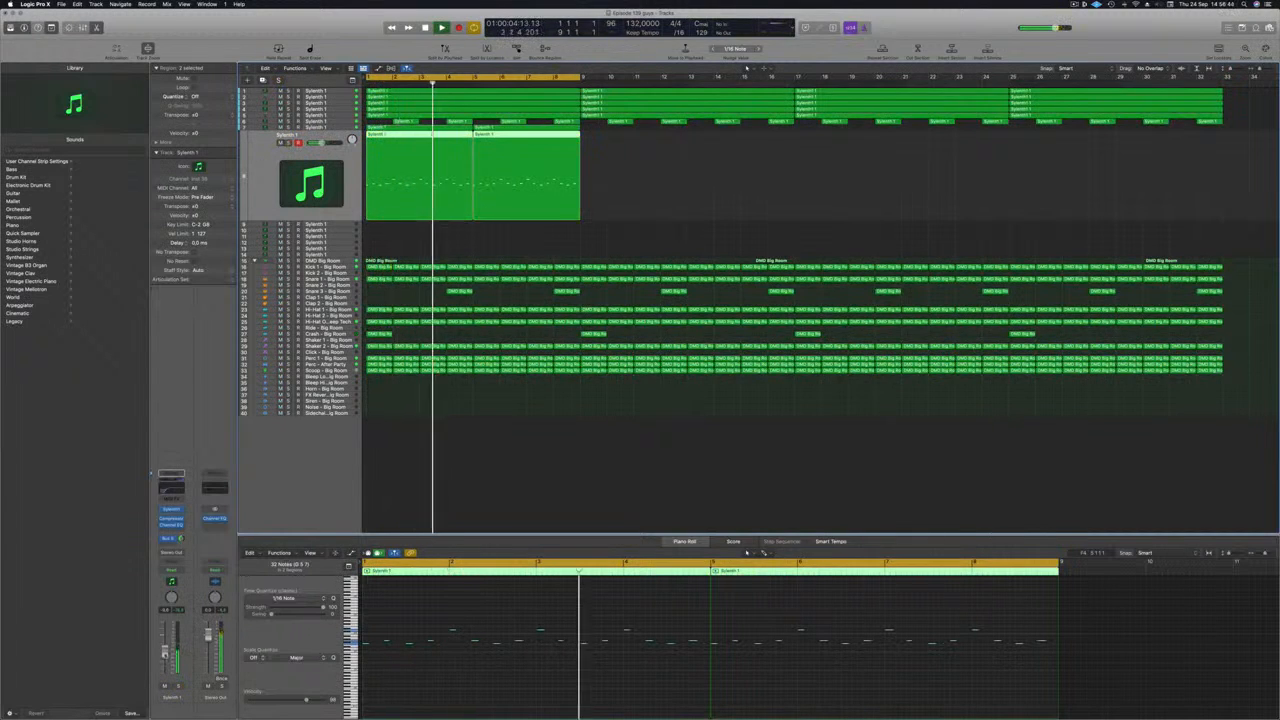
Step: Copy the eight-bar lead regions on both lead tracks repeatedly until they fill the 32-bar arrangement
left_click(668, 211)
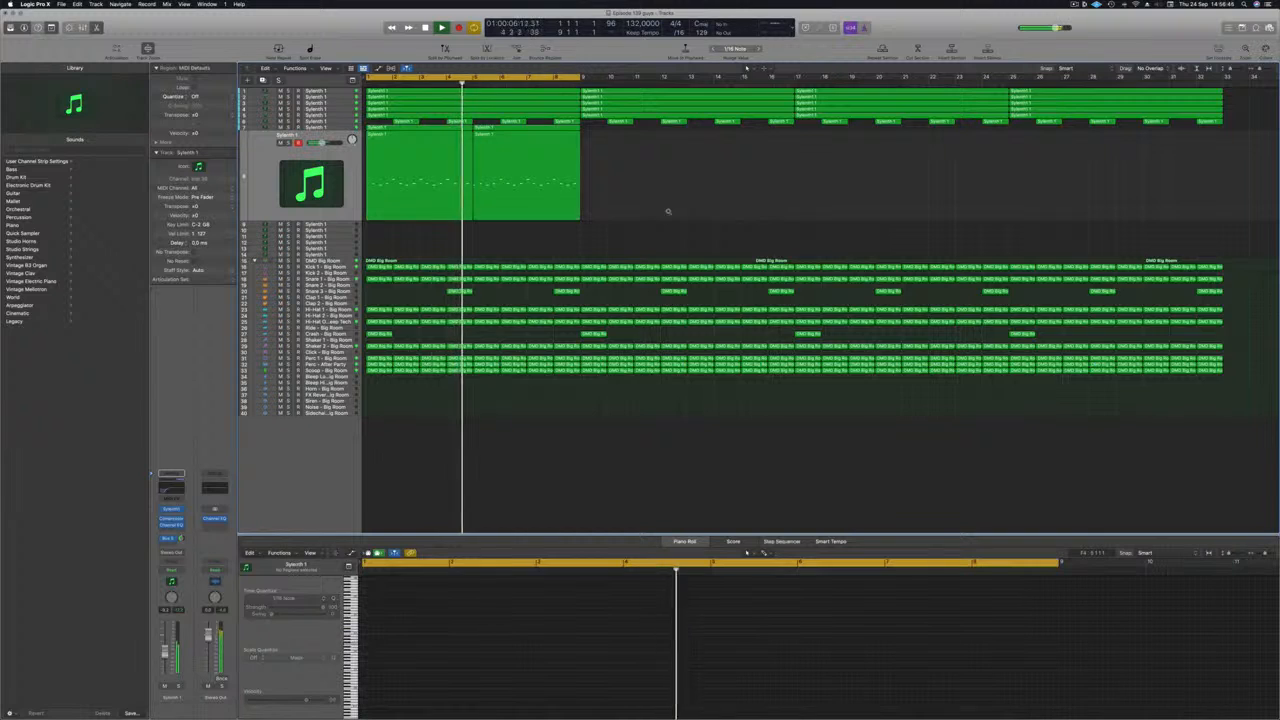
scroll(668, 211, "down", 1)
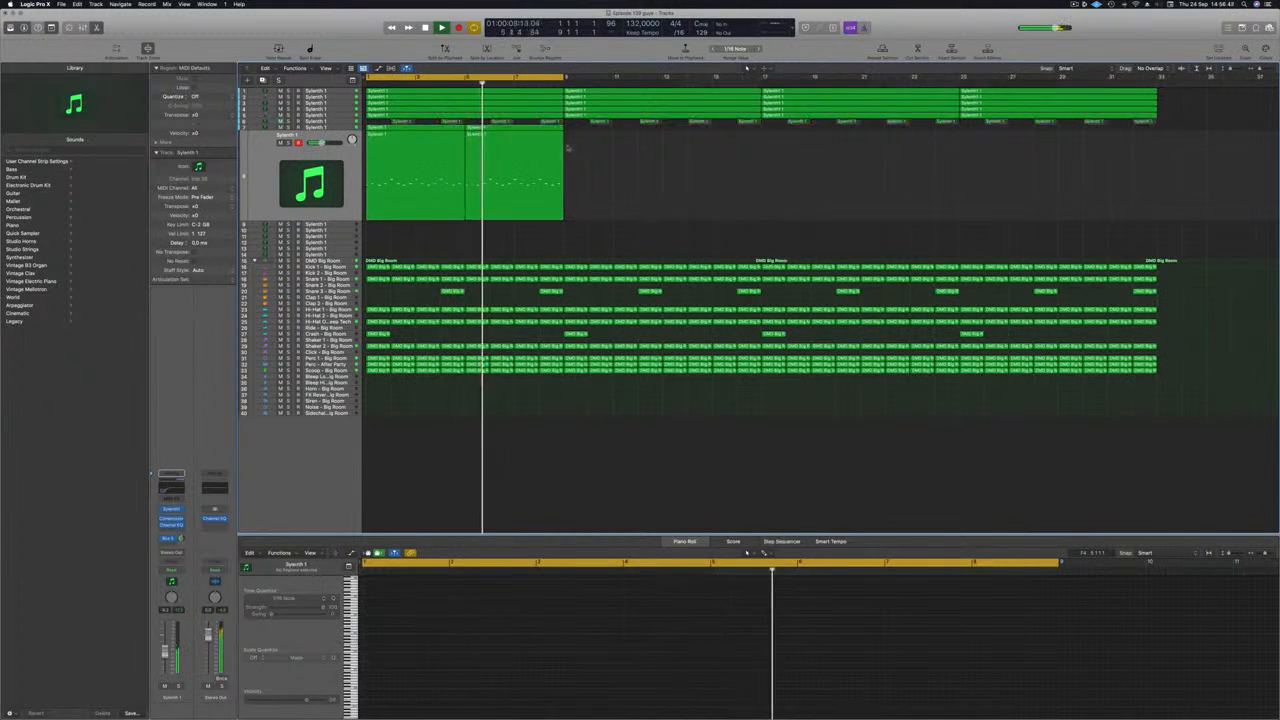
left_click_drag(572, 178, 630, 136)
left_click_drag(769, 131, 434, 131)
left_click_drag(513, 131, 829, 133)
key("super+Left")
key("super+Left")
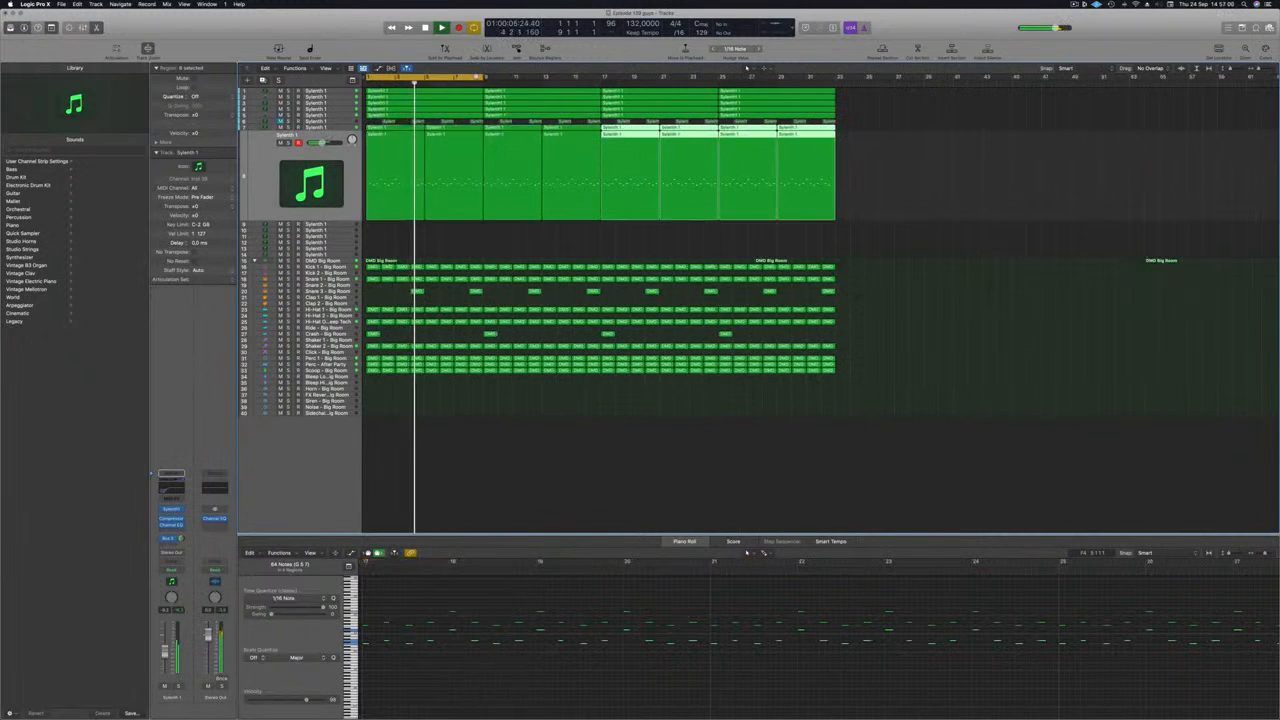
Step: Extend the cycle range to cover all 32 bars, ending at bar 33, and deselect the copied lead regions
left_click_drag(482, 77, 836, 78)
left_click(643, 236)
key("super+Down")
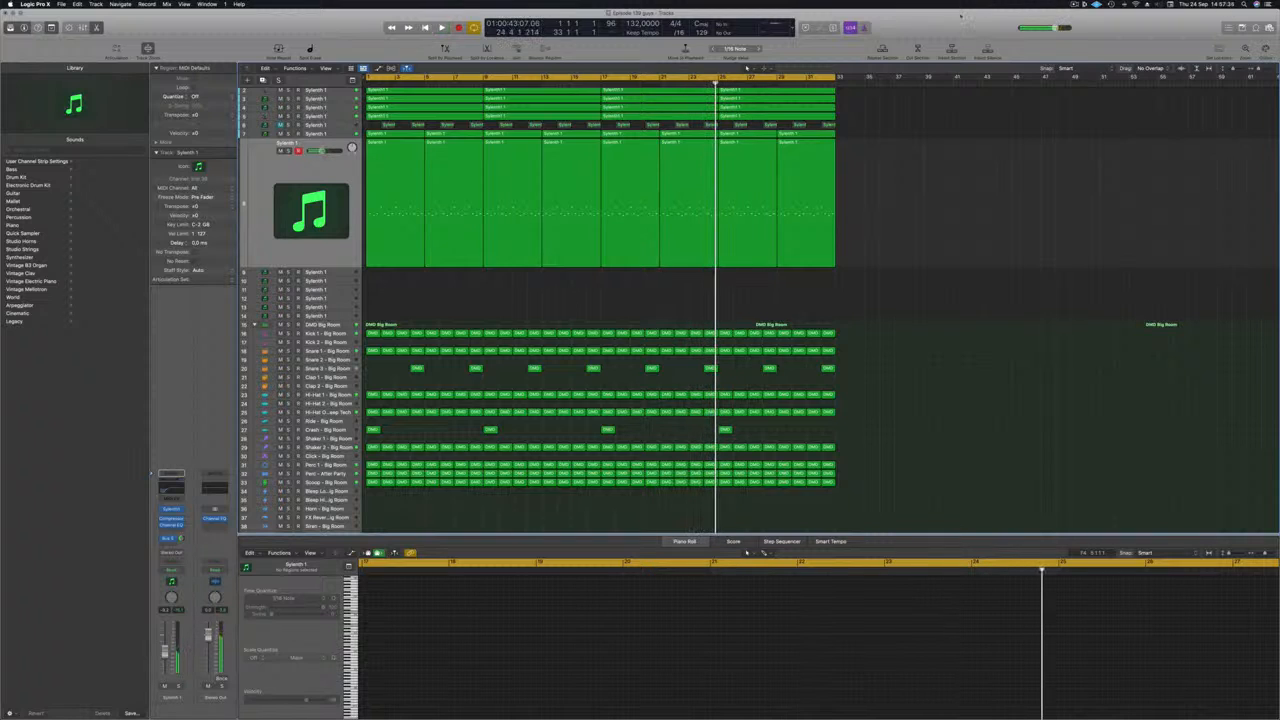
left_click(1074, 4)
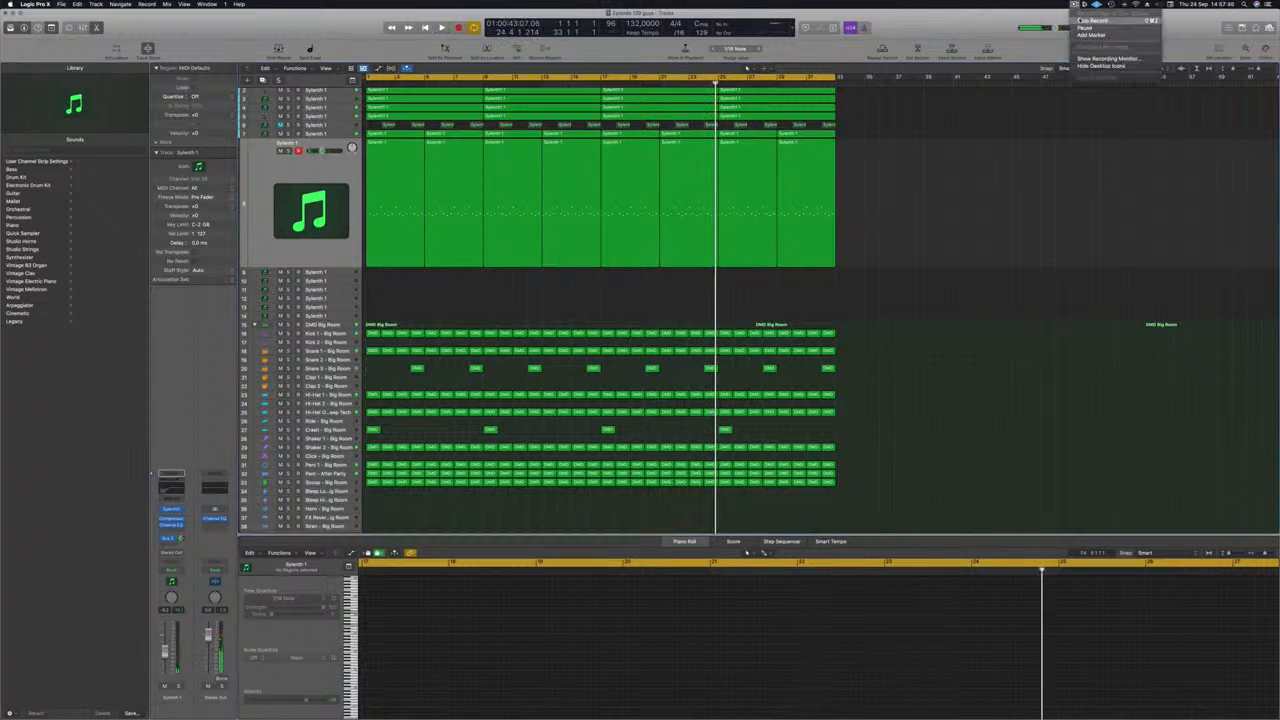
left_click(1092, 20)
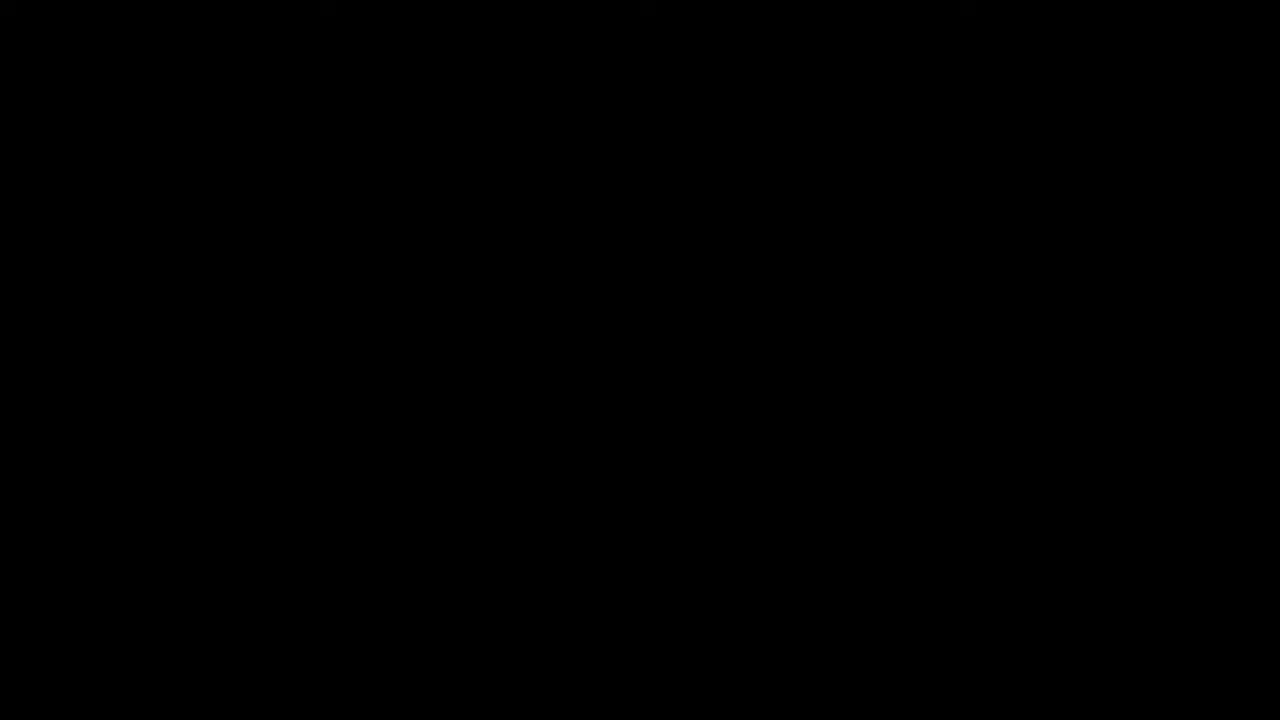